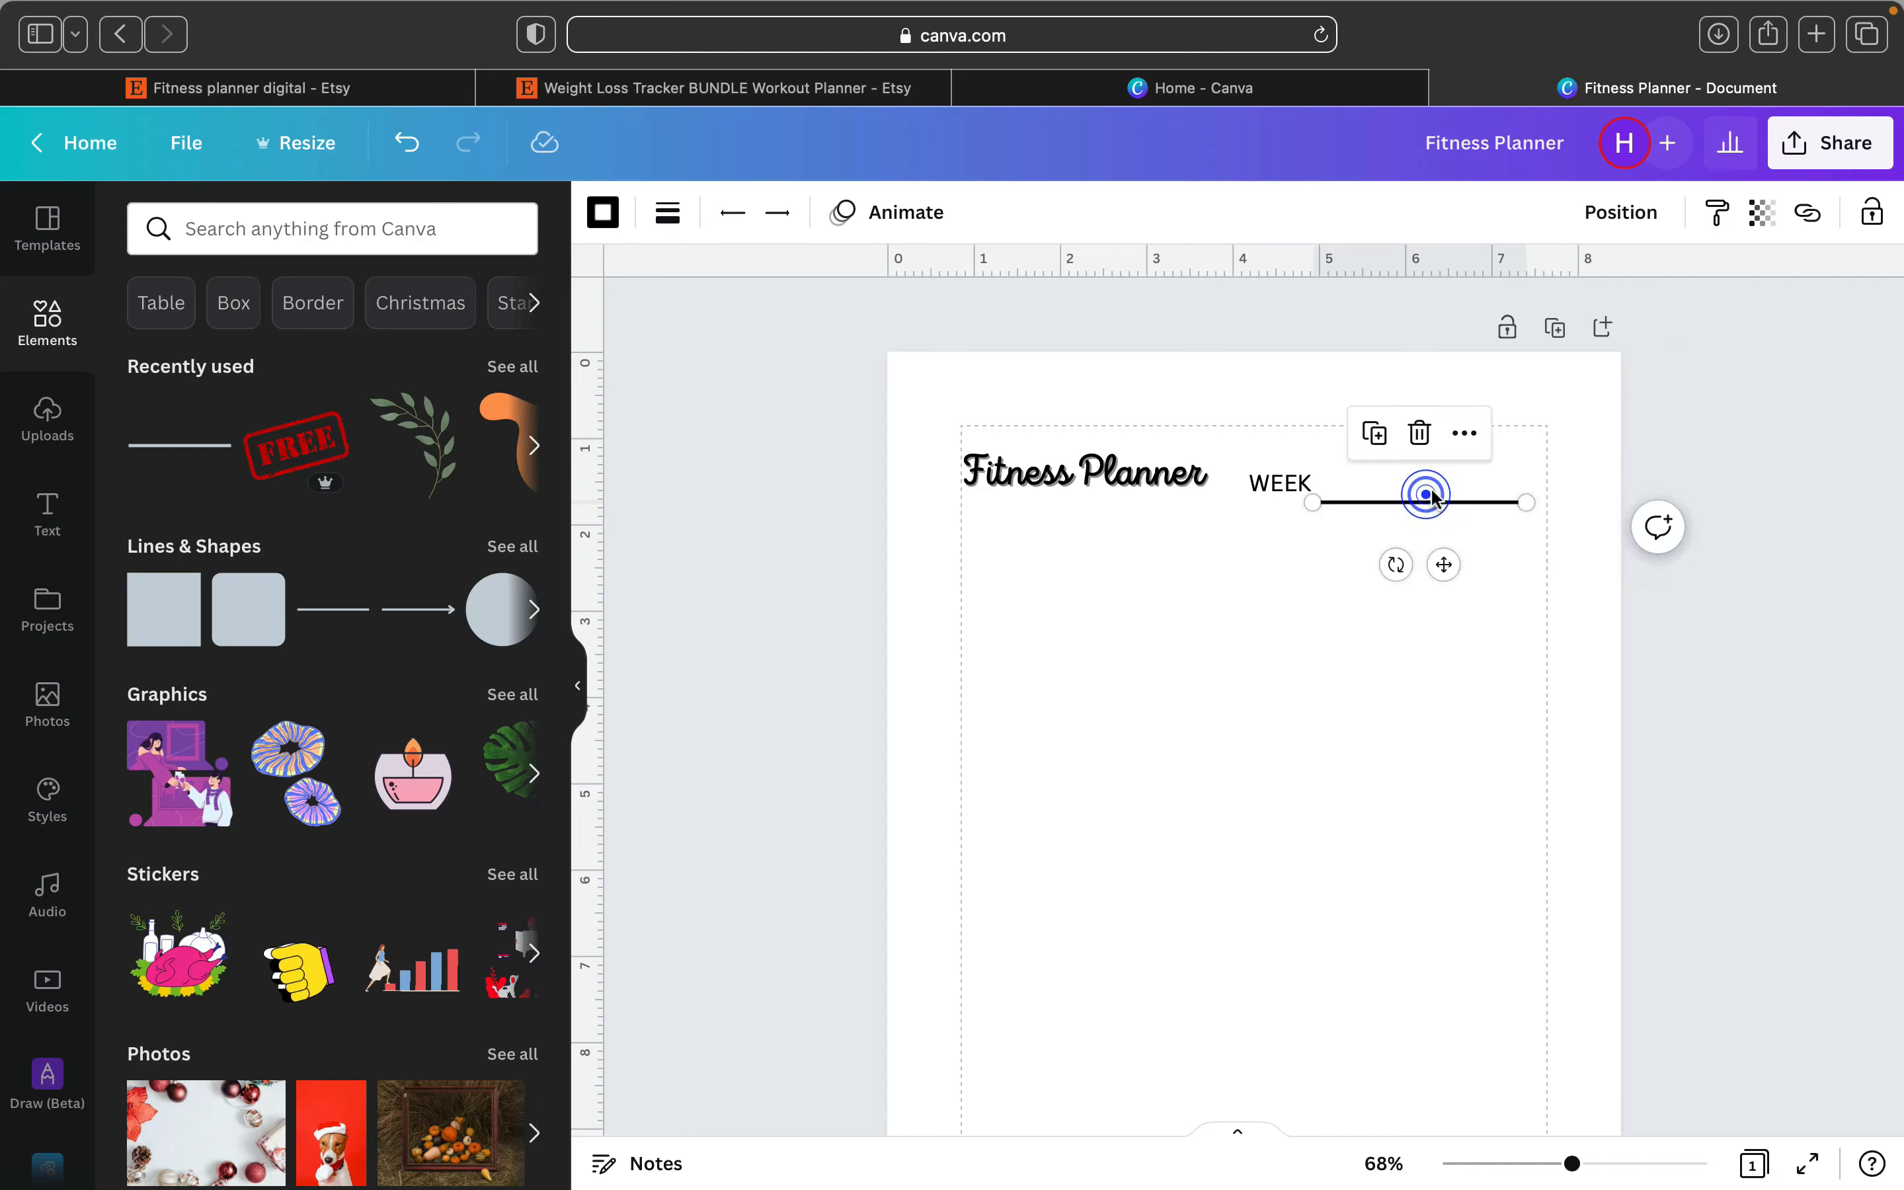
Nudge the horizontal line up slightly so it sits level with the bottom of the WEEK label.
{"action": "left_click_drag", "start_coordinate": [1429, 494], "coordinate": [1428, 485]}
{"action": "left_click", "coordinate": [1425, 482]}
Copy the WEEK label, paste it, and place the copy below the Fitness Planner title at the left margin.
{"action": "right_click", "coordinate": [1286, 489]}
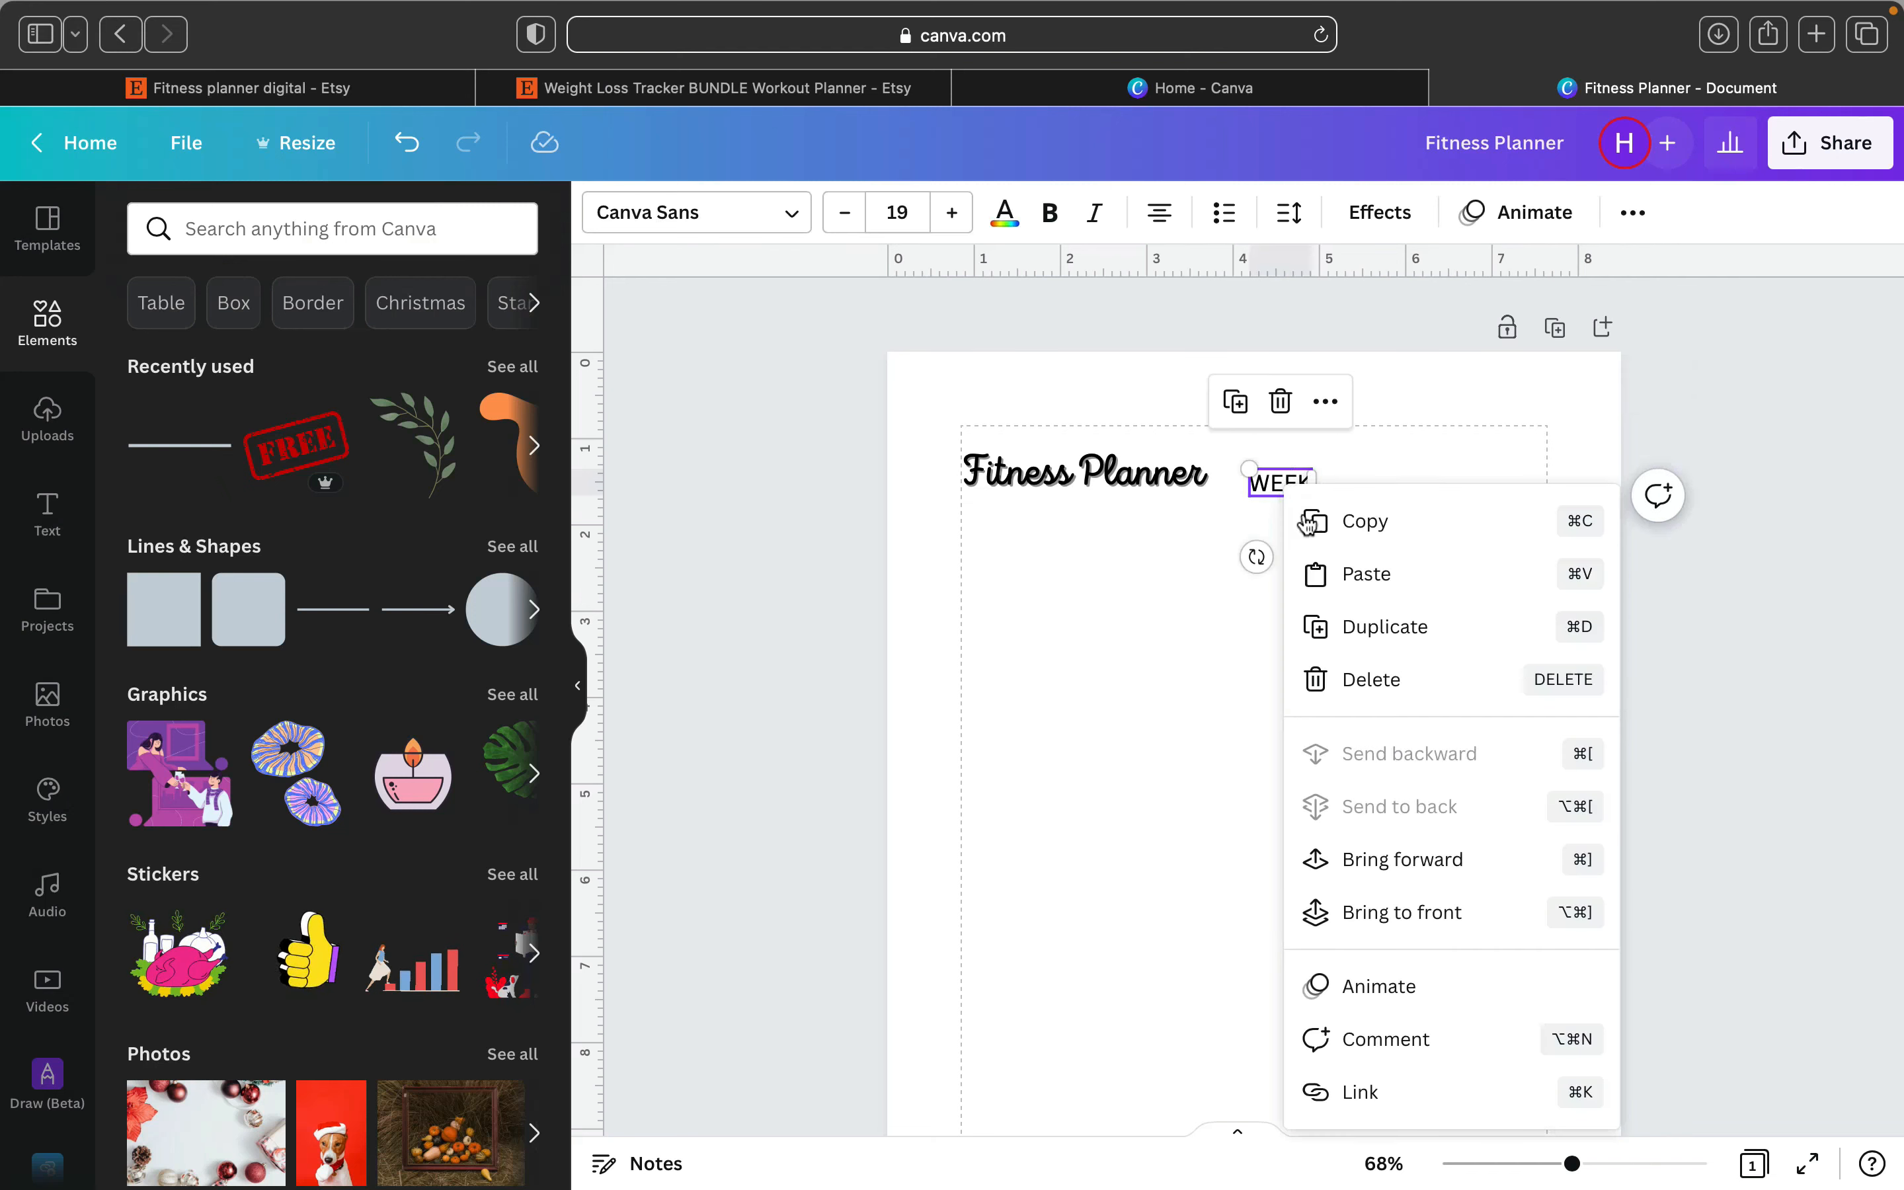
{"action": "left_click", "coordinate": [1353, 499]}
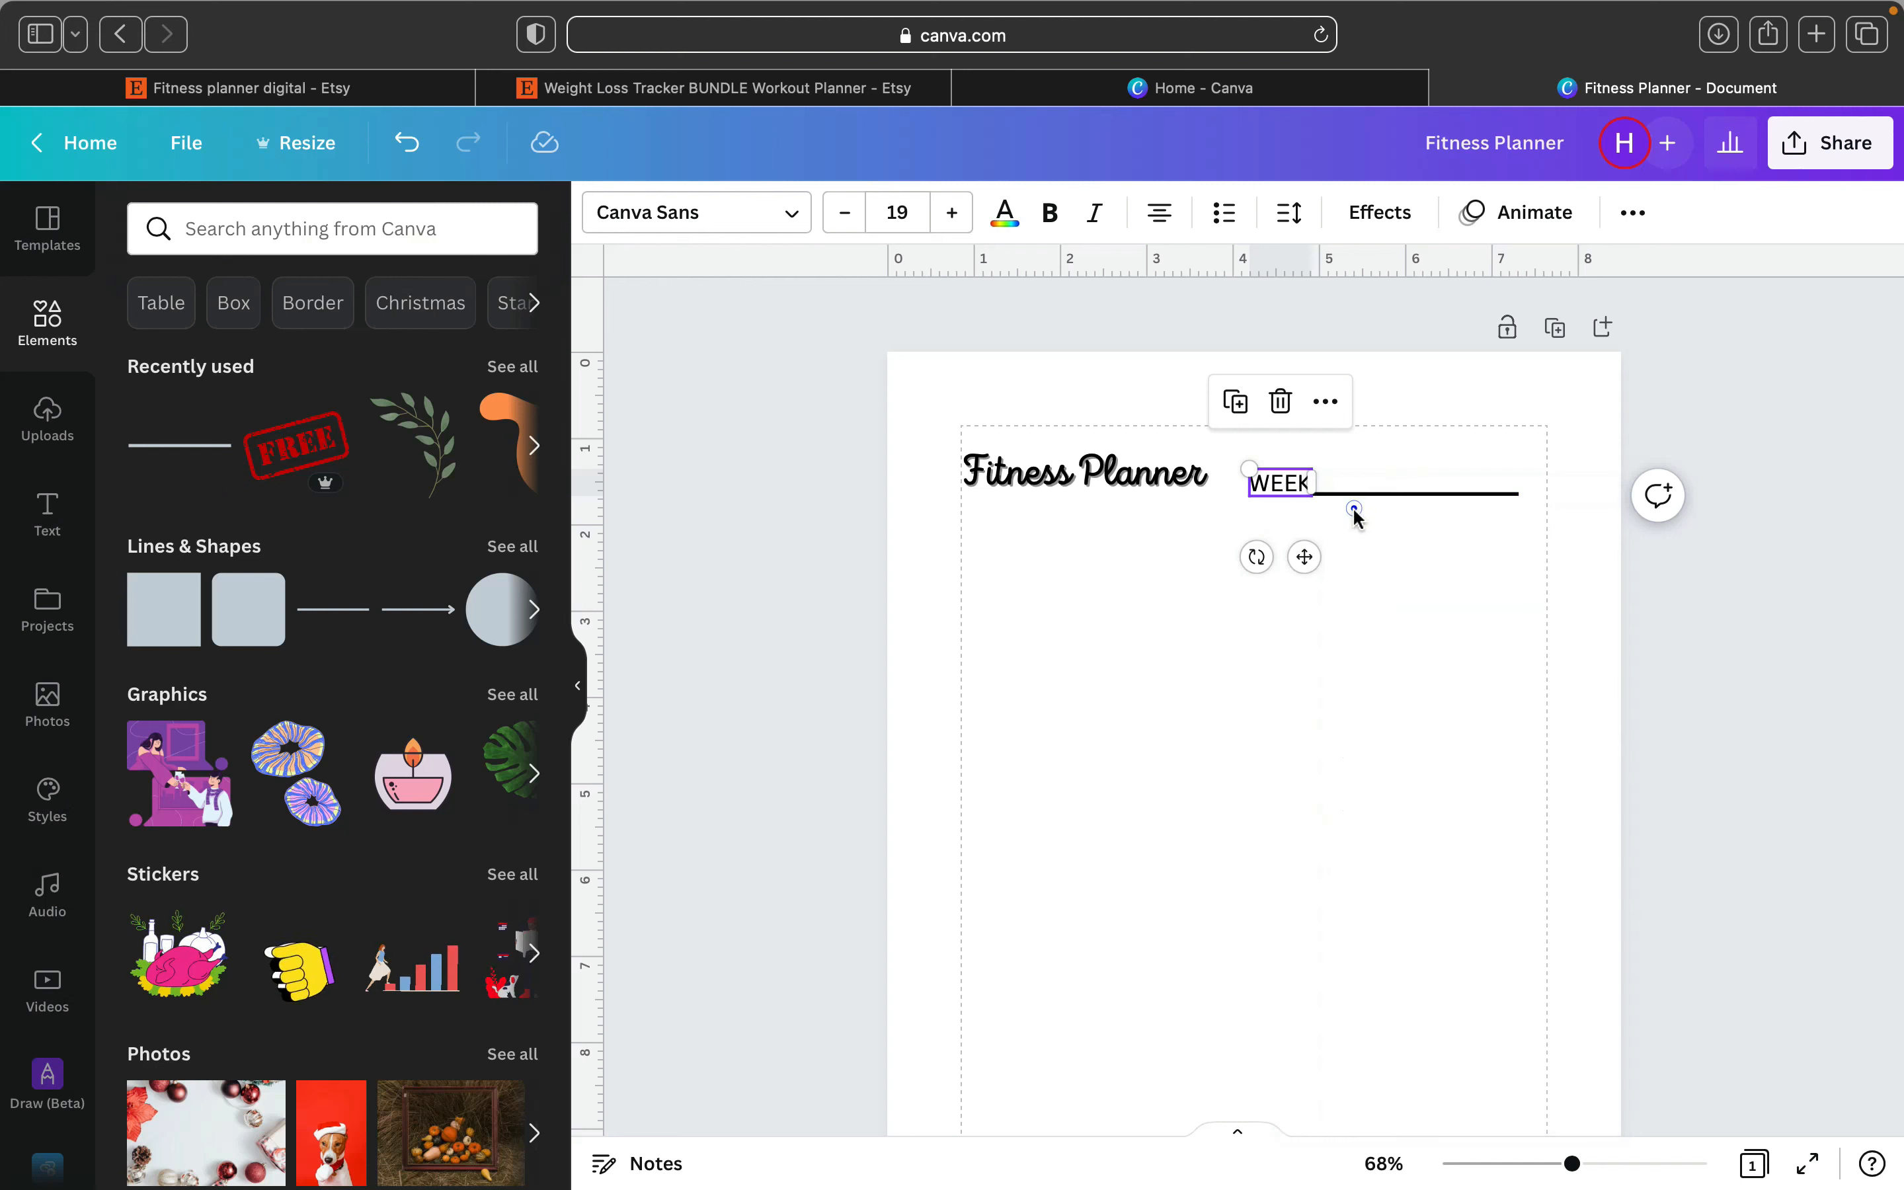
{"action": "left_click", "coordinate": [1116, 537]}
{"action": "right_click", "coordinate": [1116, 537]}
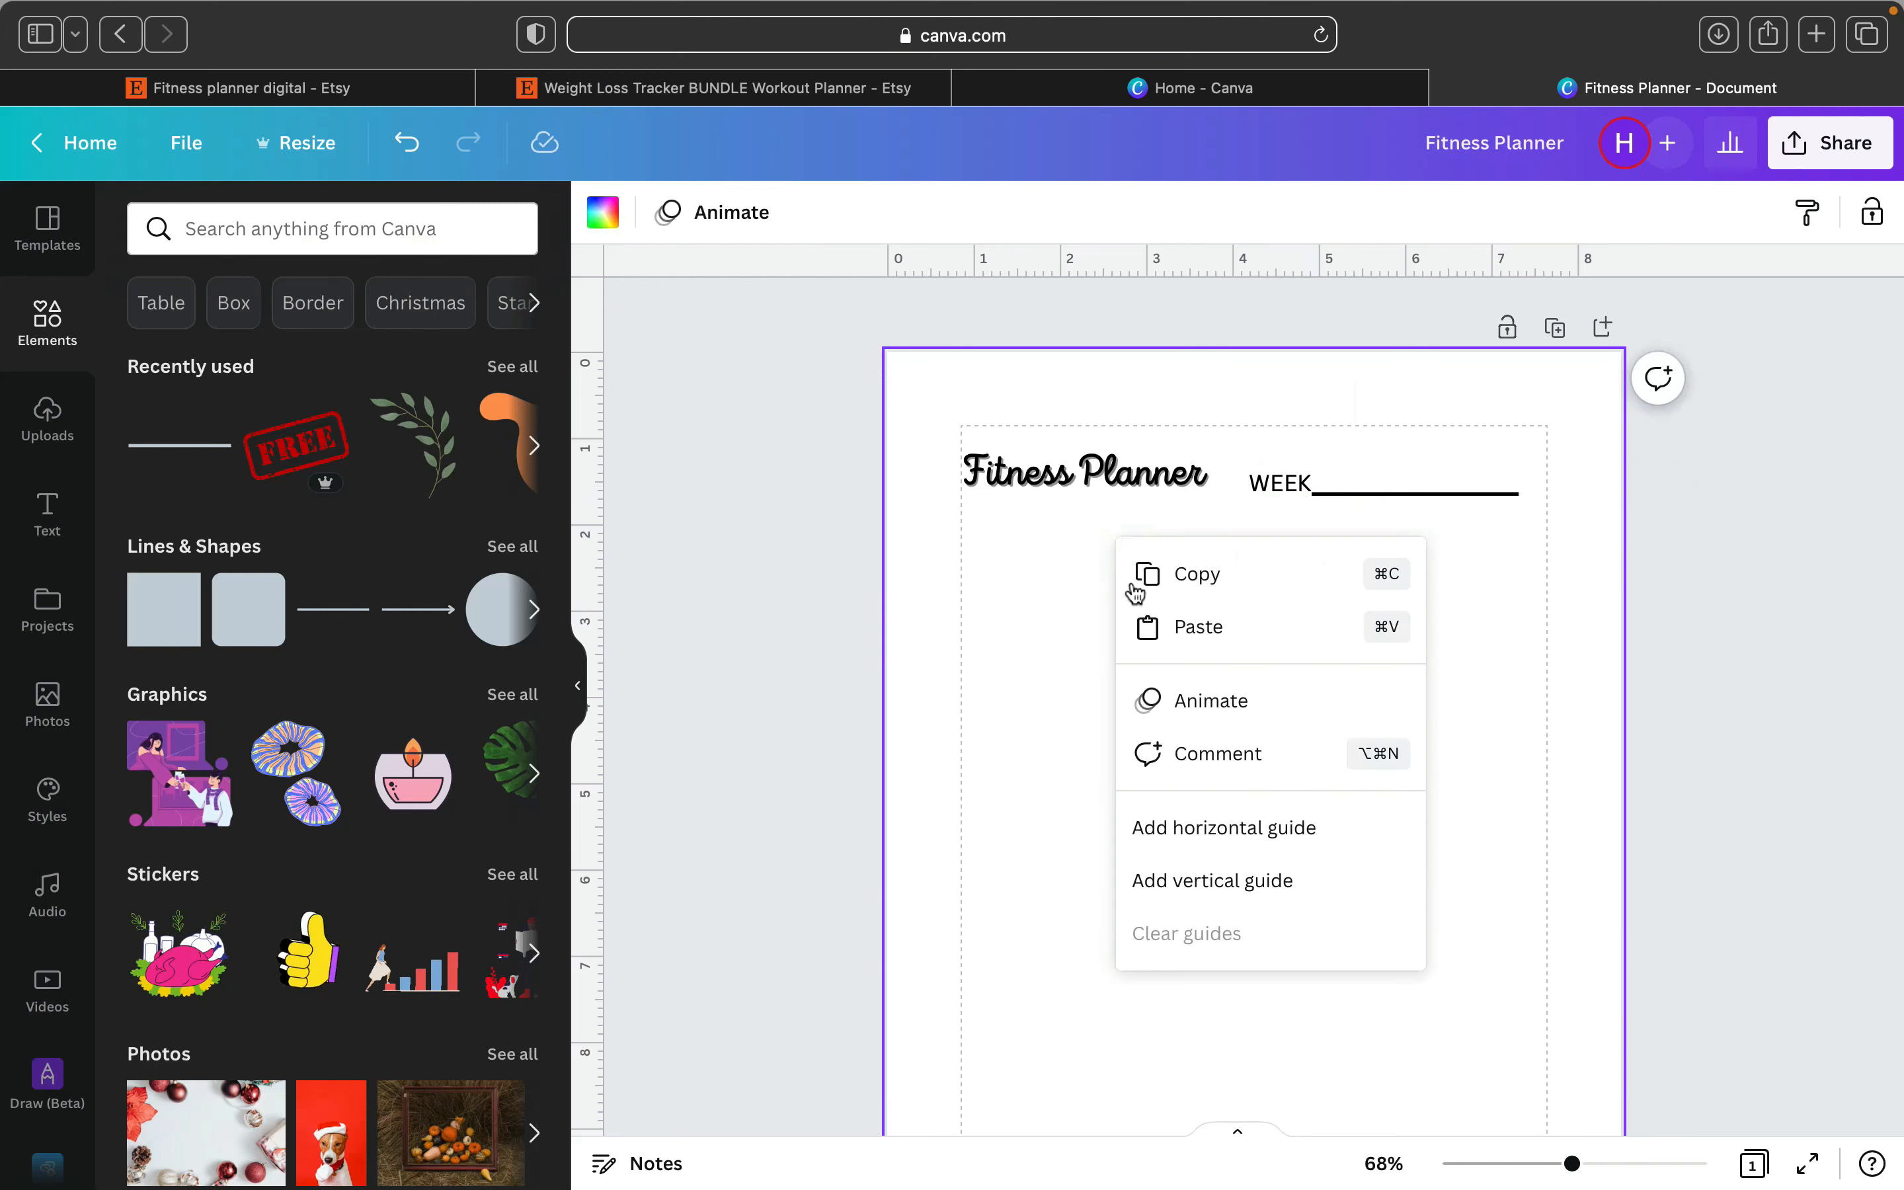
{"action": "left_click", "coordinate": [1188, 625]}
{"action": "left_click", "coordinate": [1305, 496]}
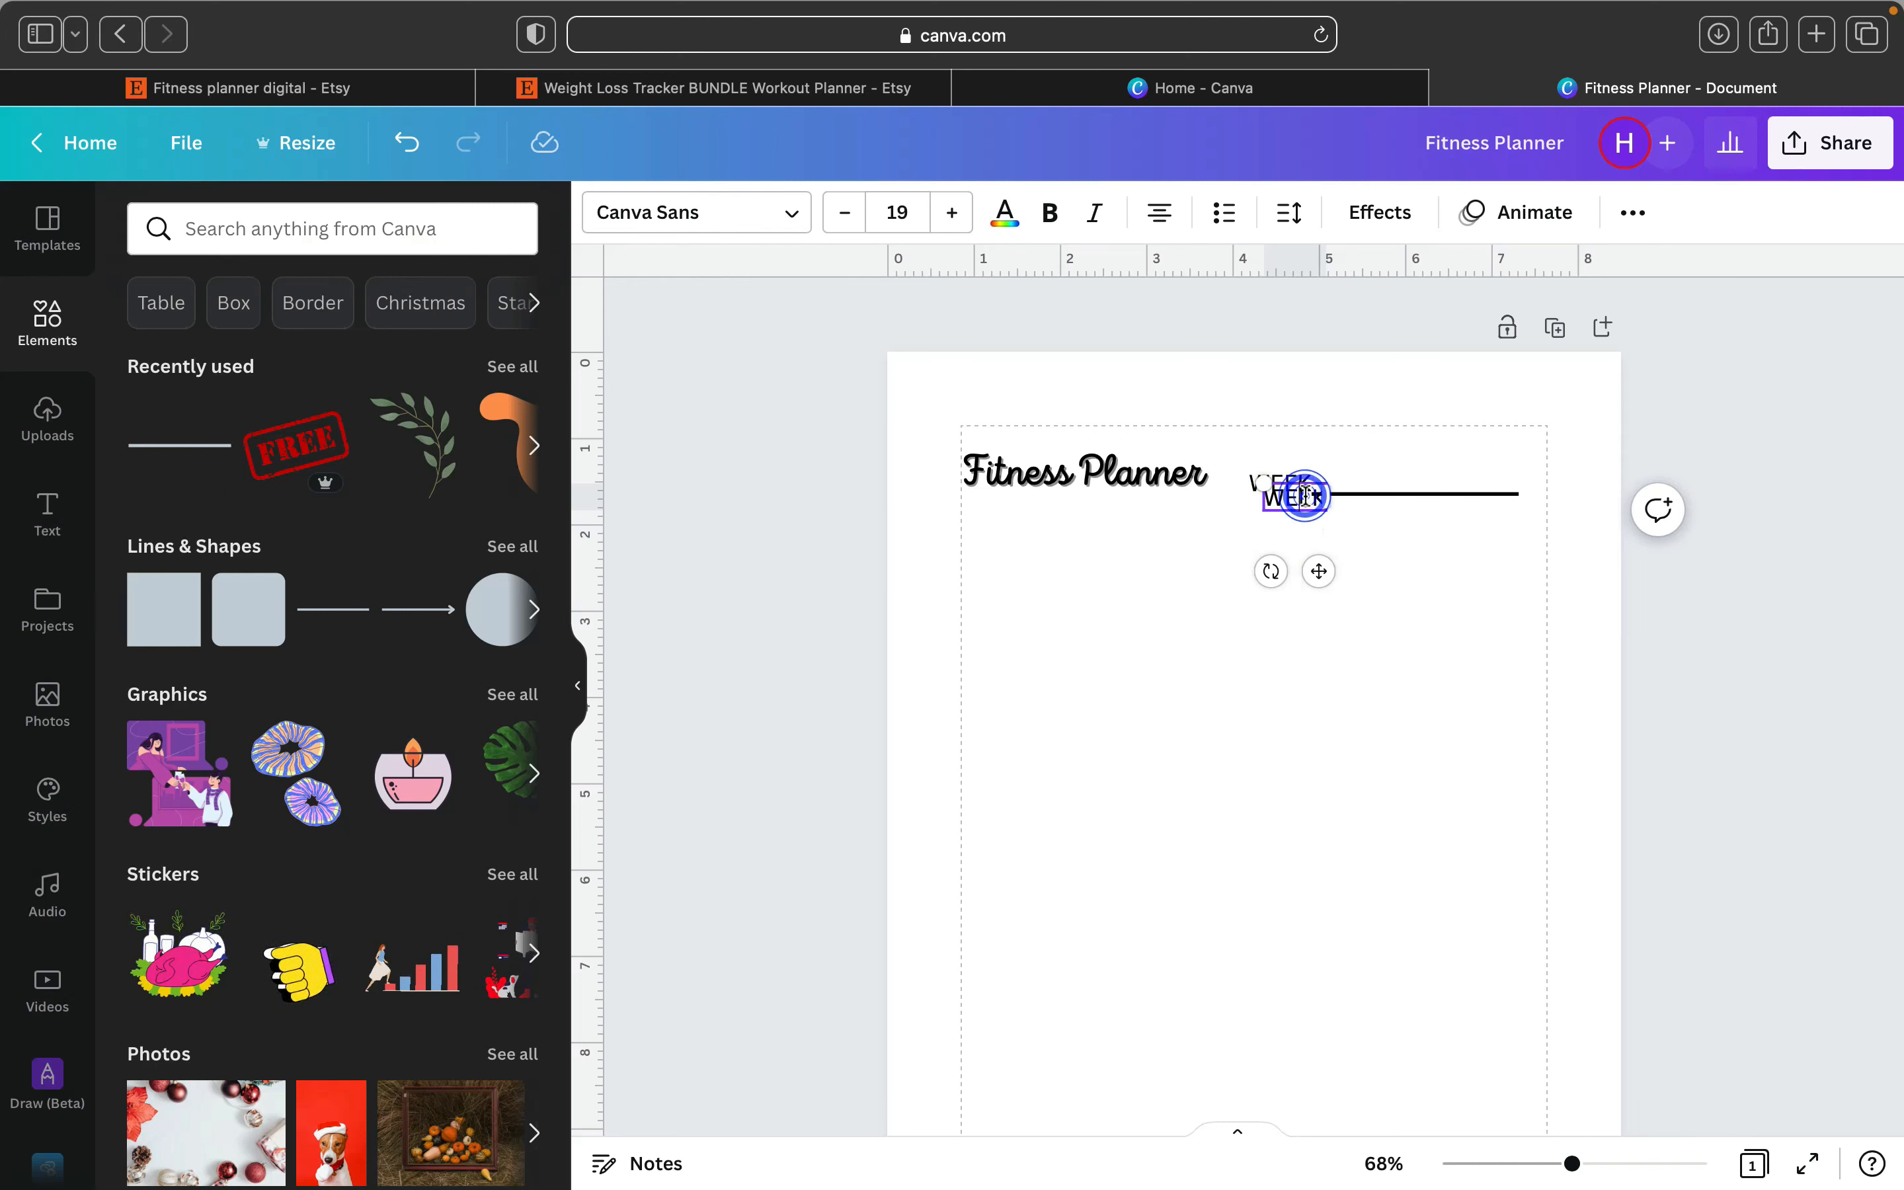
{"action": "left_click_drag", "start_coordinate": [1317, 564], "coordinate": [1024, 639]}
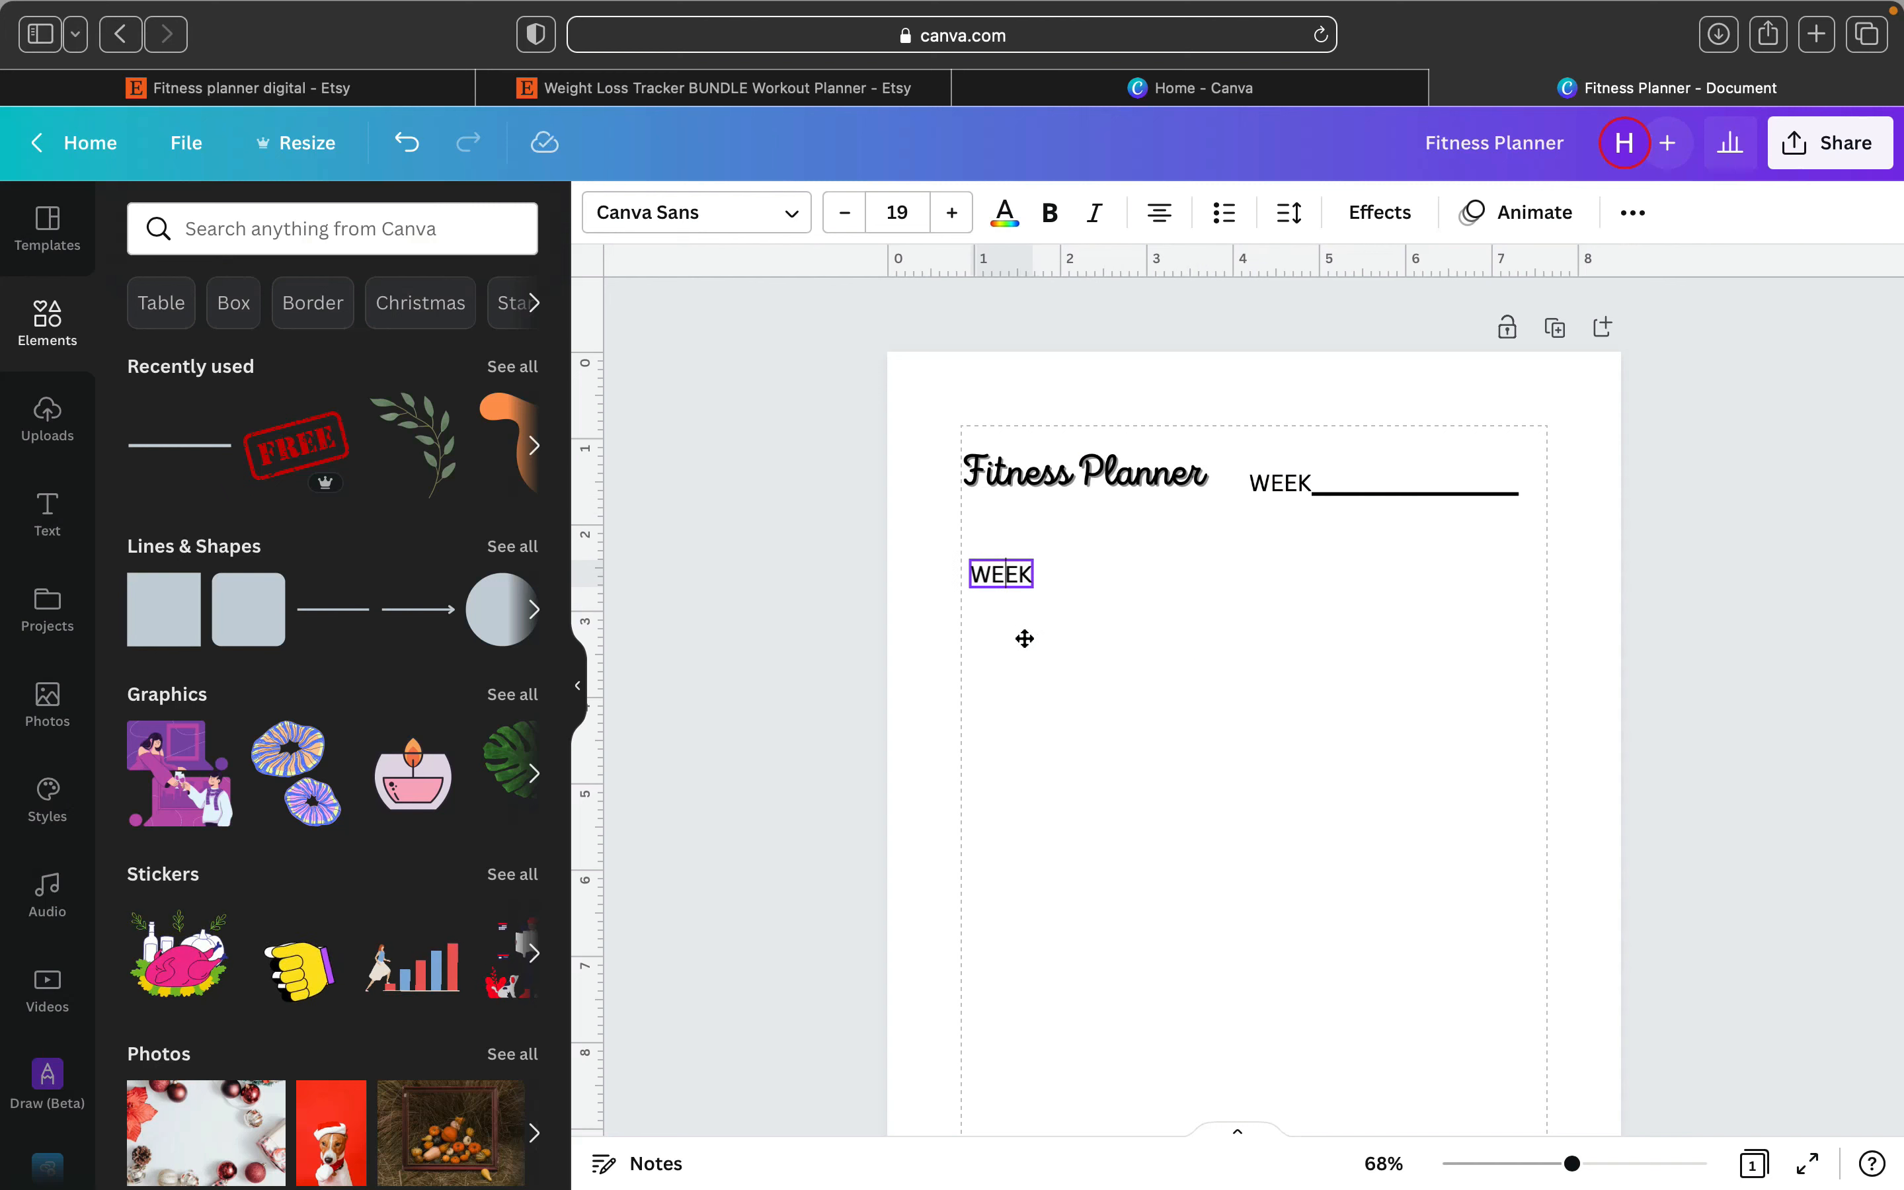
Set the weight of the line beside the WEEK label to 1.
{"action": "left_click", "coordinate": [1371, 492]}
{"action": "left_click", "coordinate": [668, 216]}
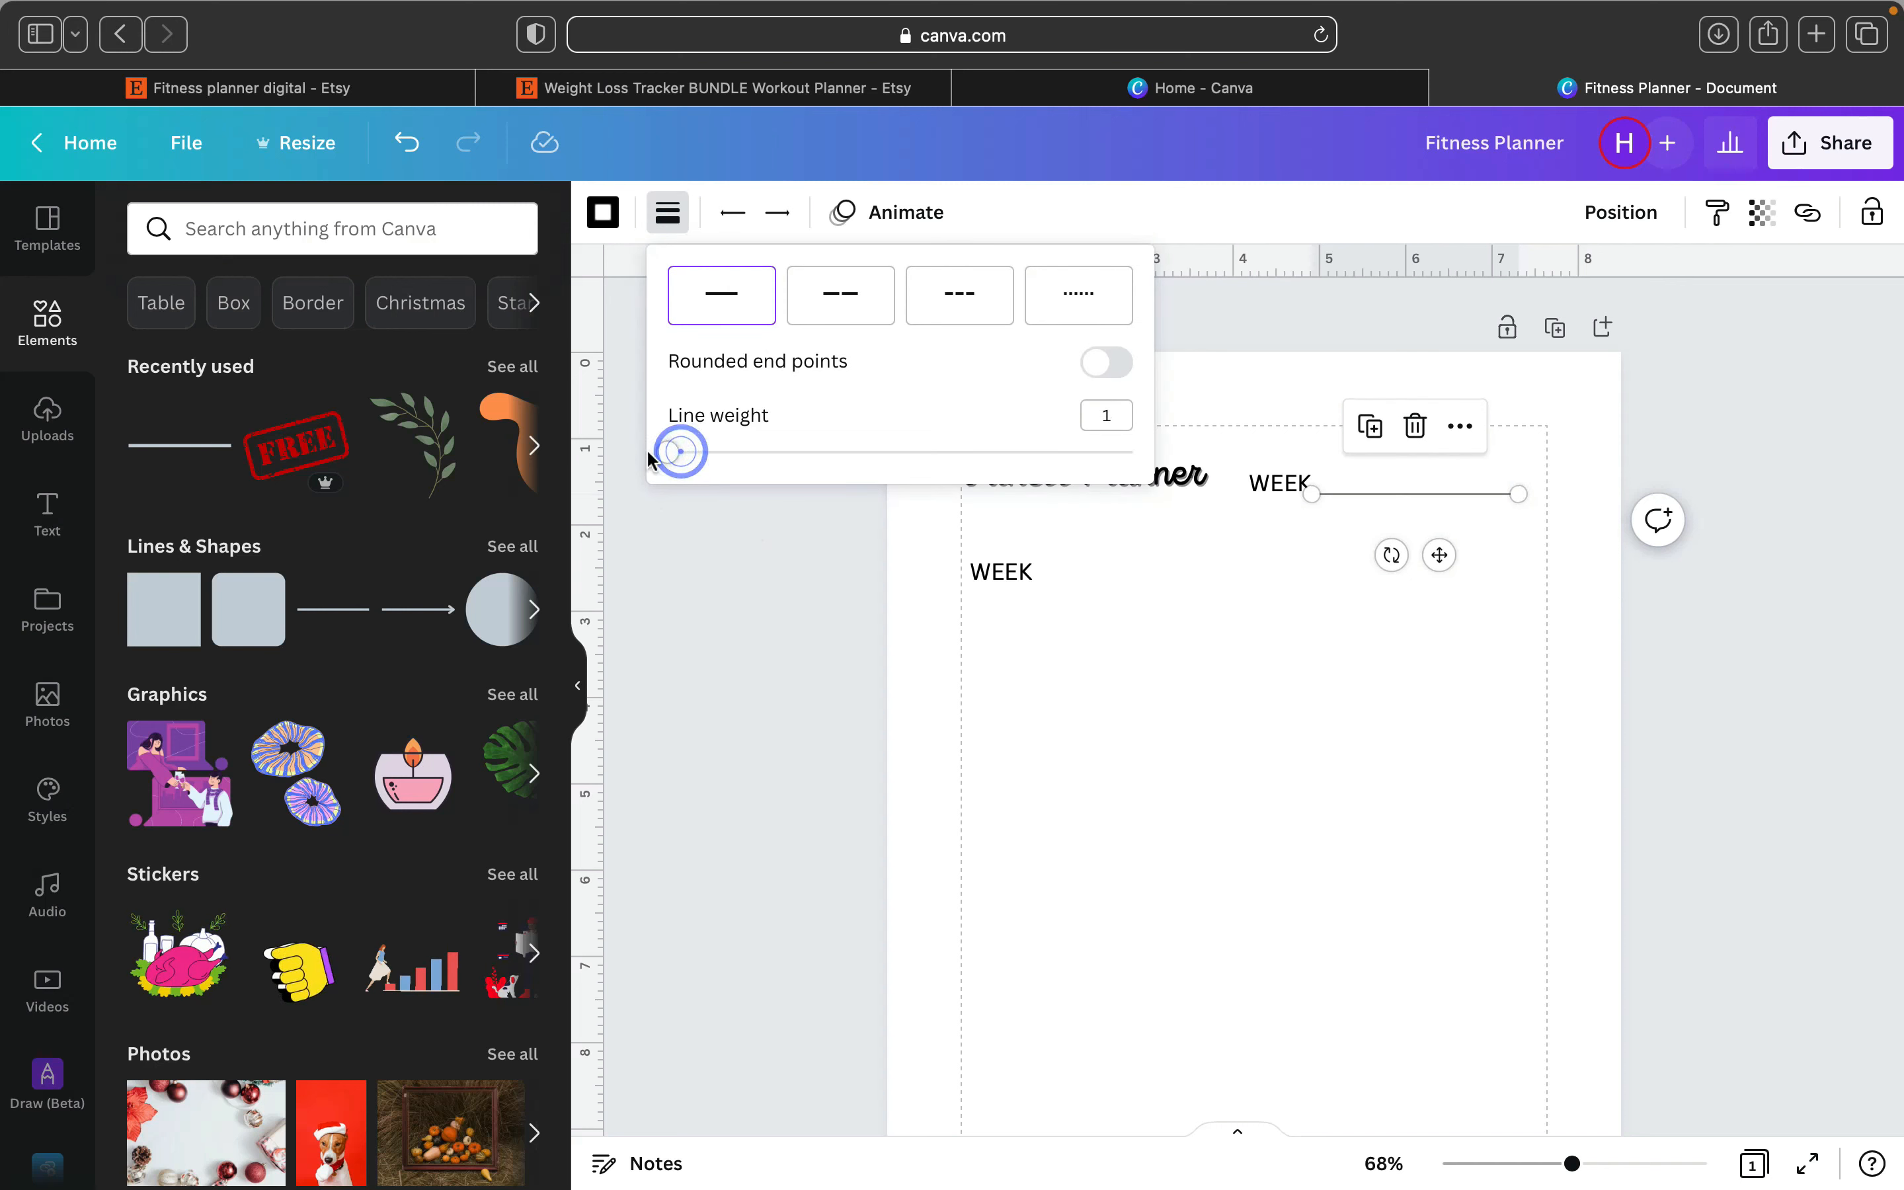
{"action": "left_click", "coordinate": [1168, 616]}
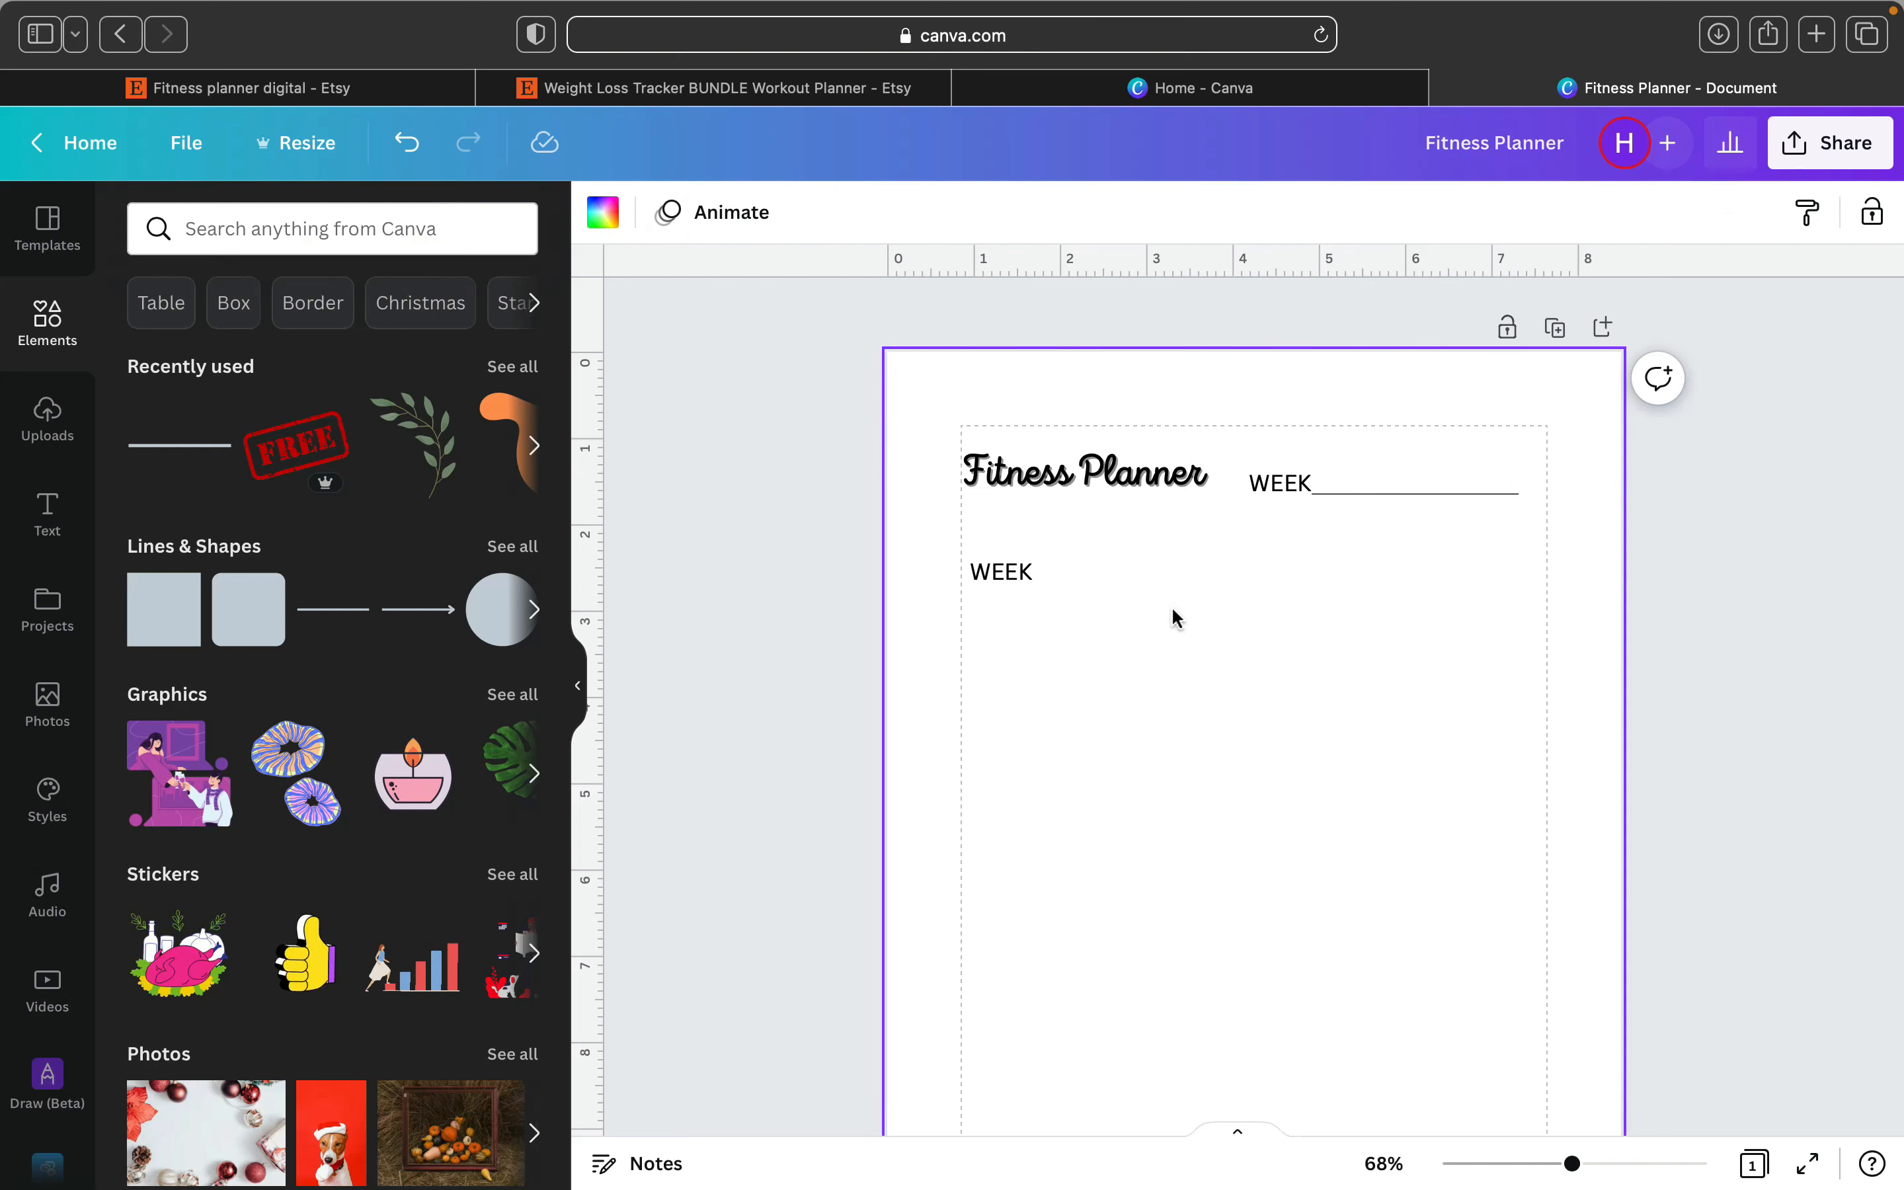
Replace the text of the copied WEEK label below the title with TASK.
{"action": "left_click", "coordinate": [1014, 571]}
{"action": "double_click", "coordinate": [1027, 568]}
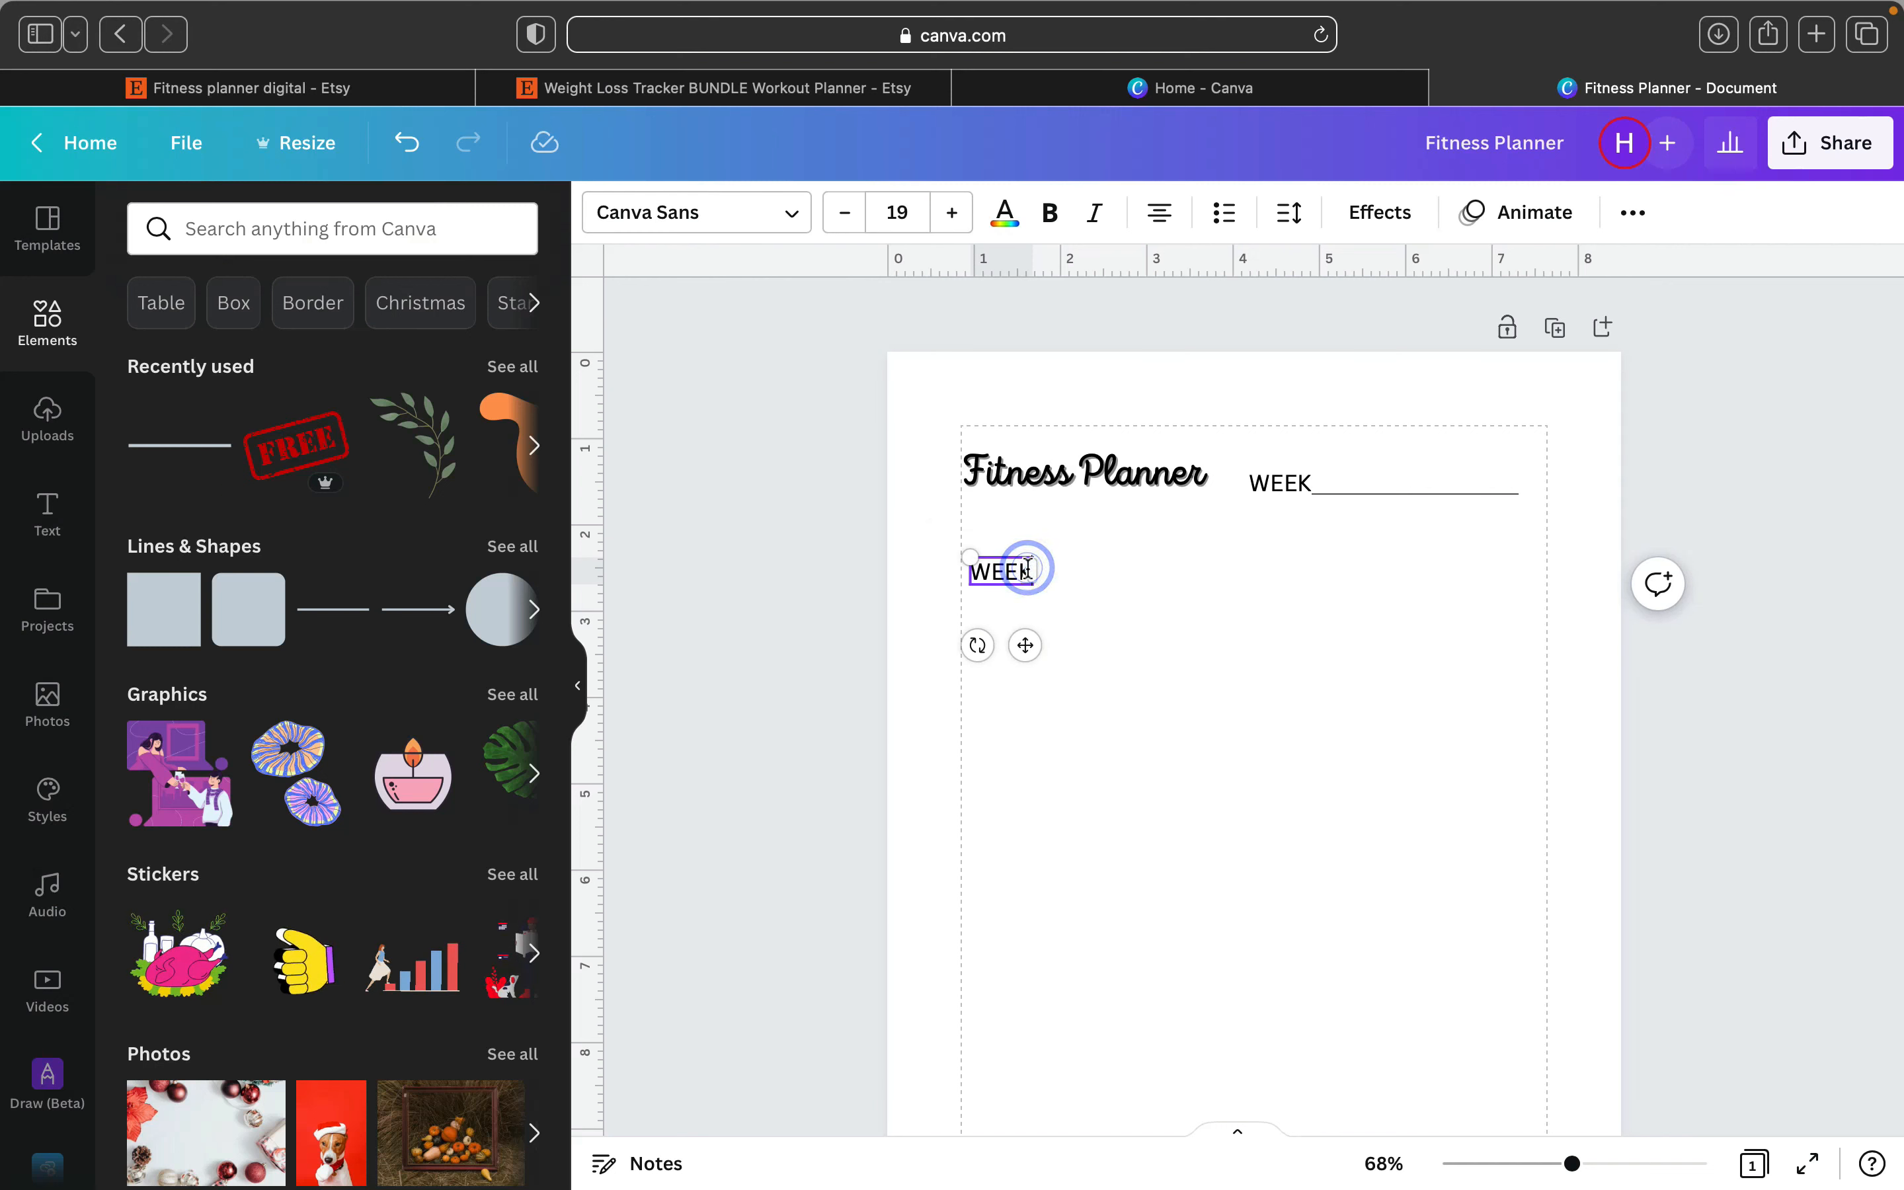
{"action": "key", "text": "BackSpace"}
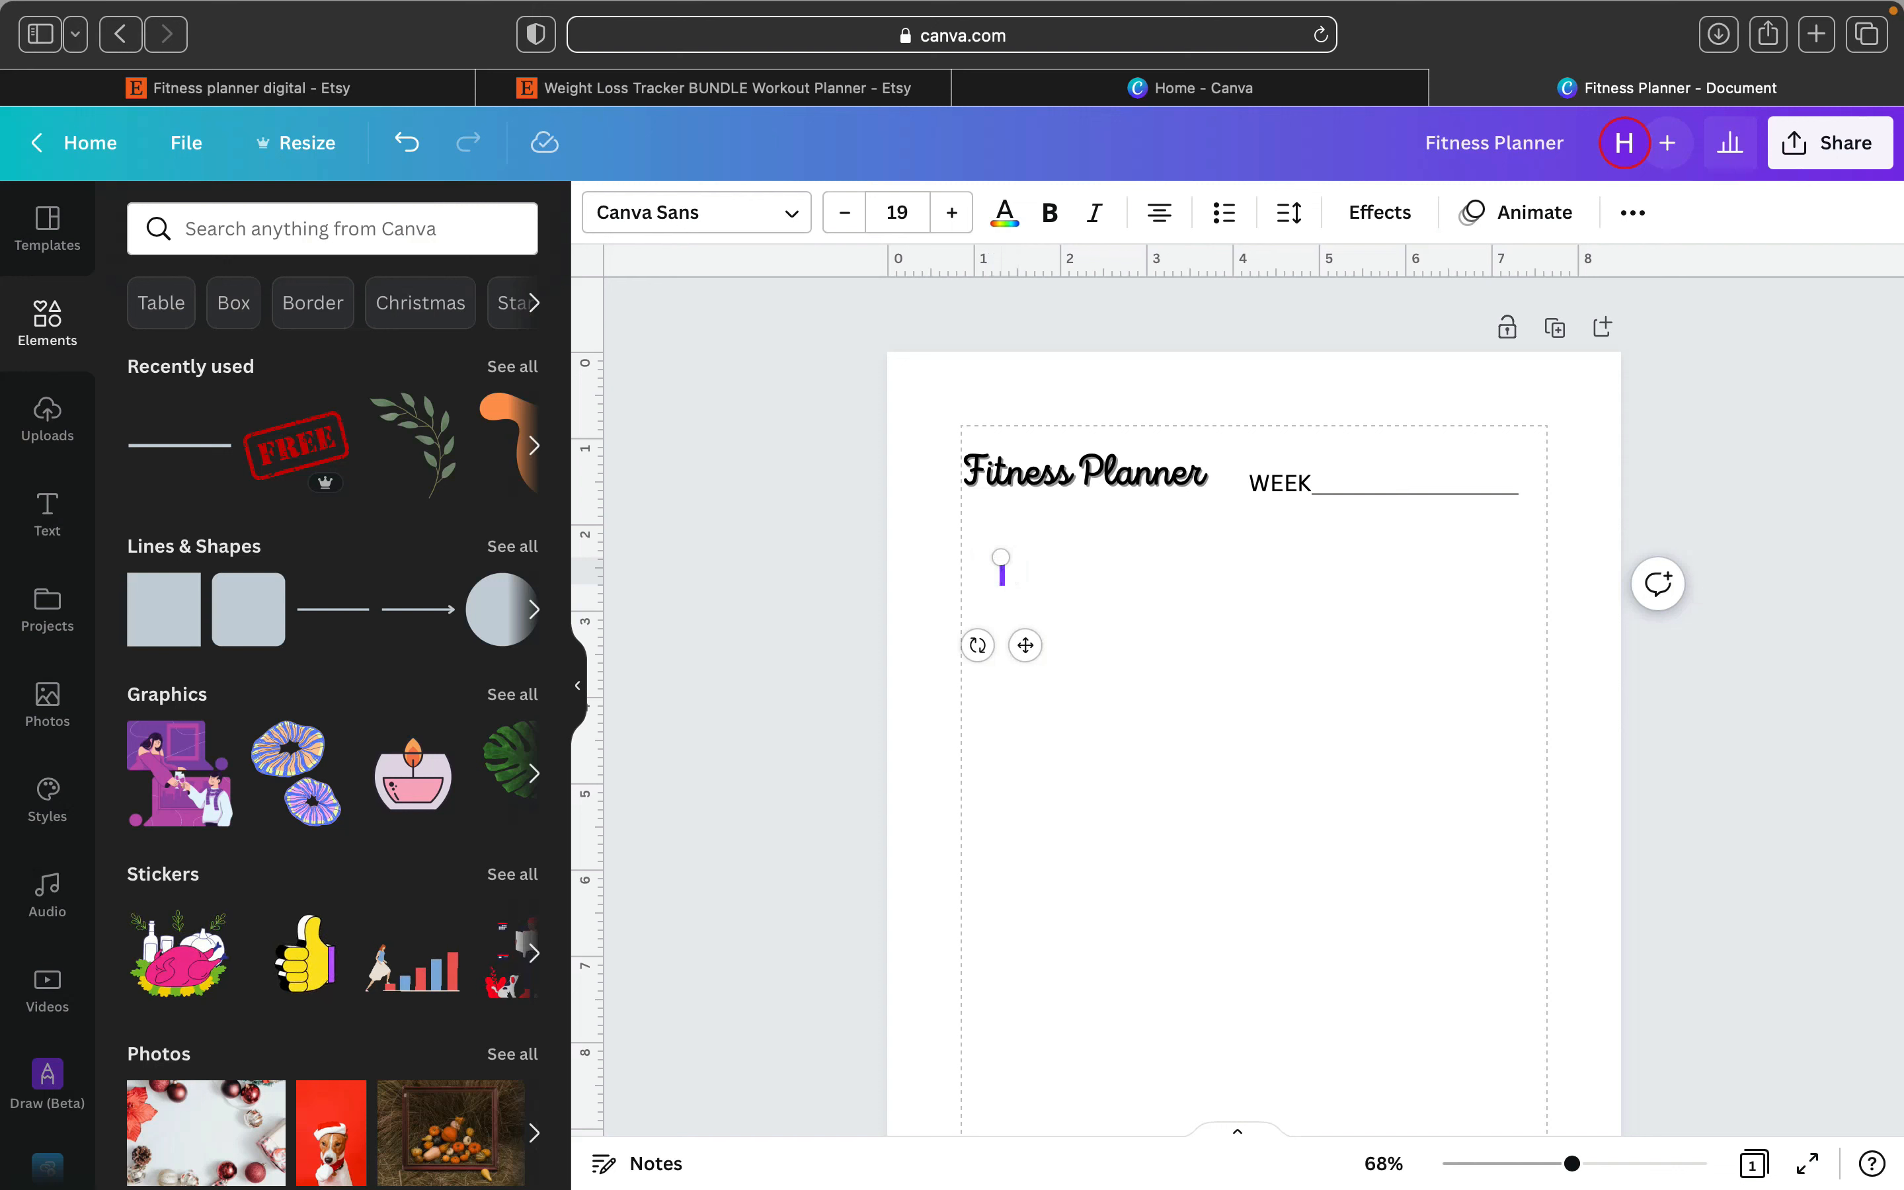
{"action": "type", "text": "TASK"}
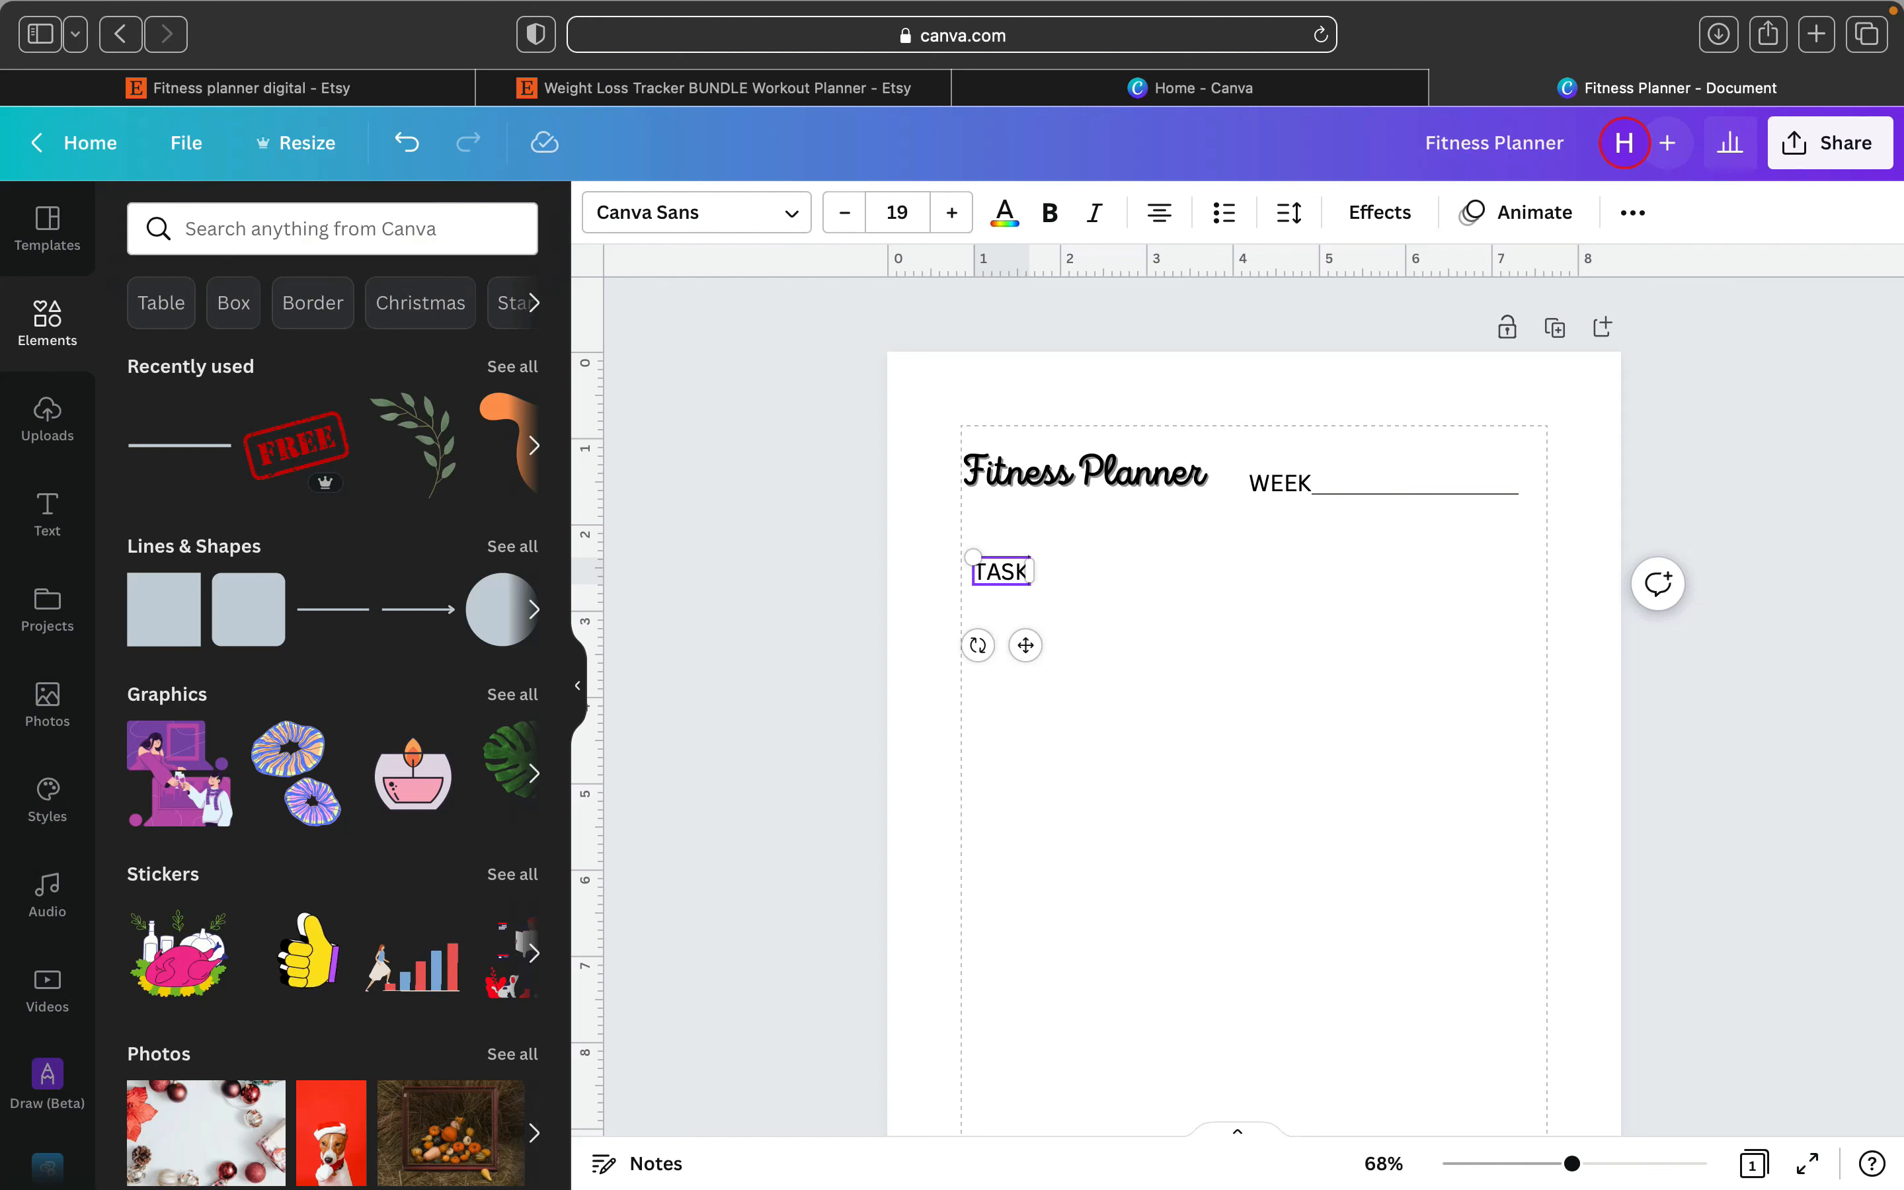
{"action": "left_click", "coordinate": [1149, 583]}
{"action": "left_click", "coordinate": [1086, 566]}
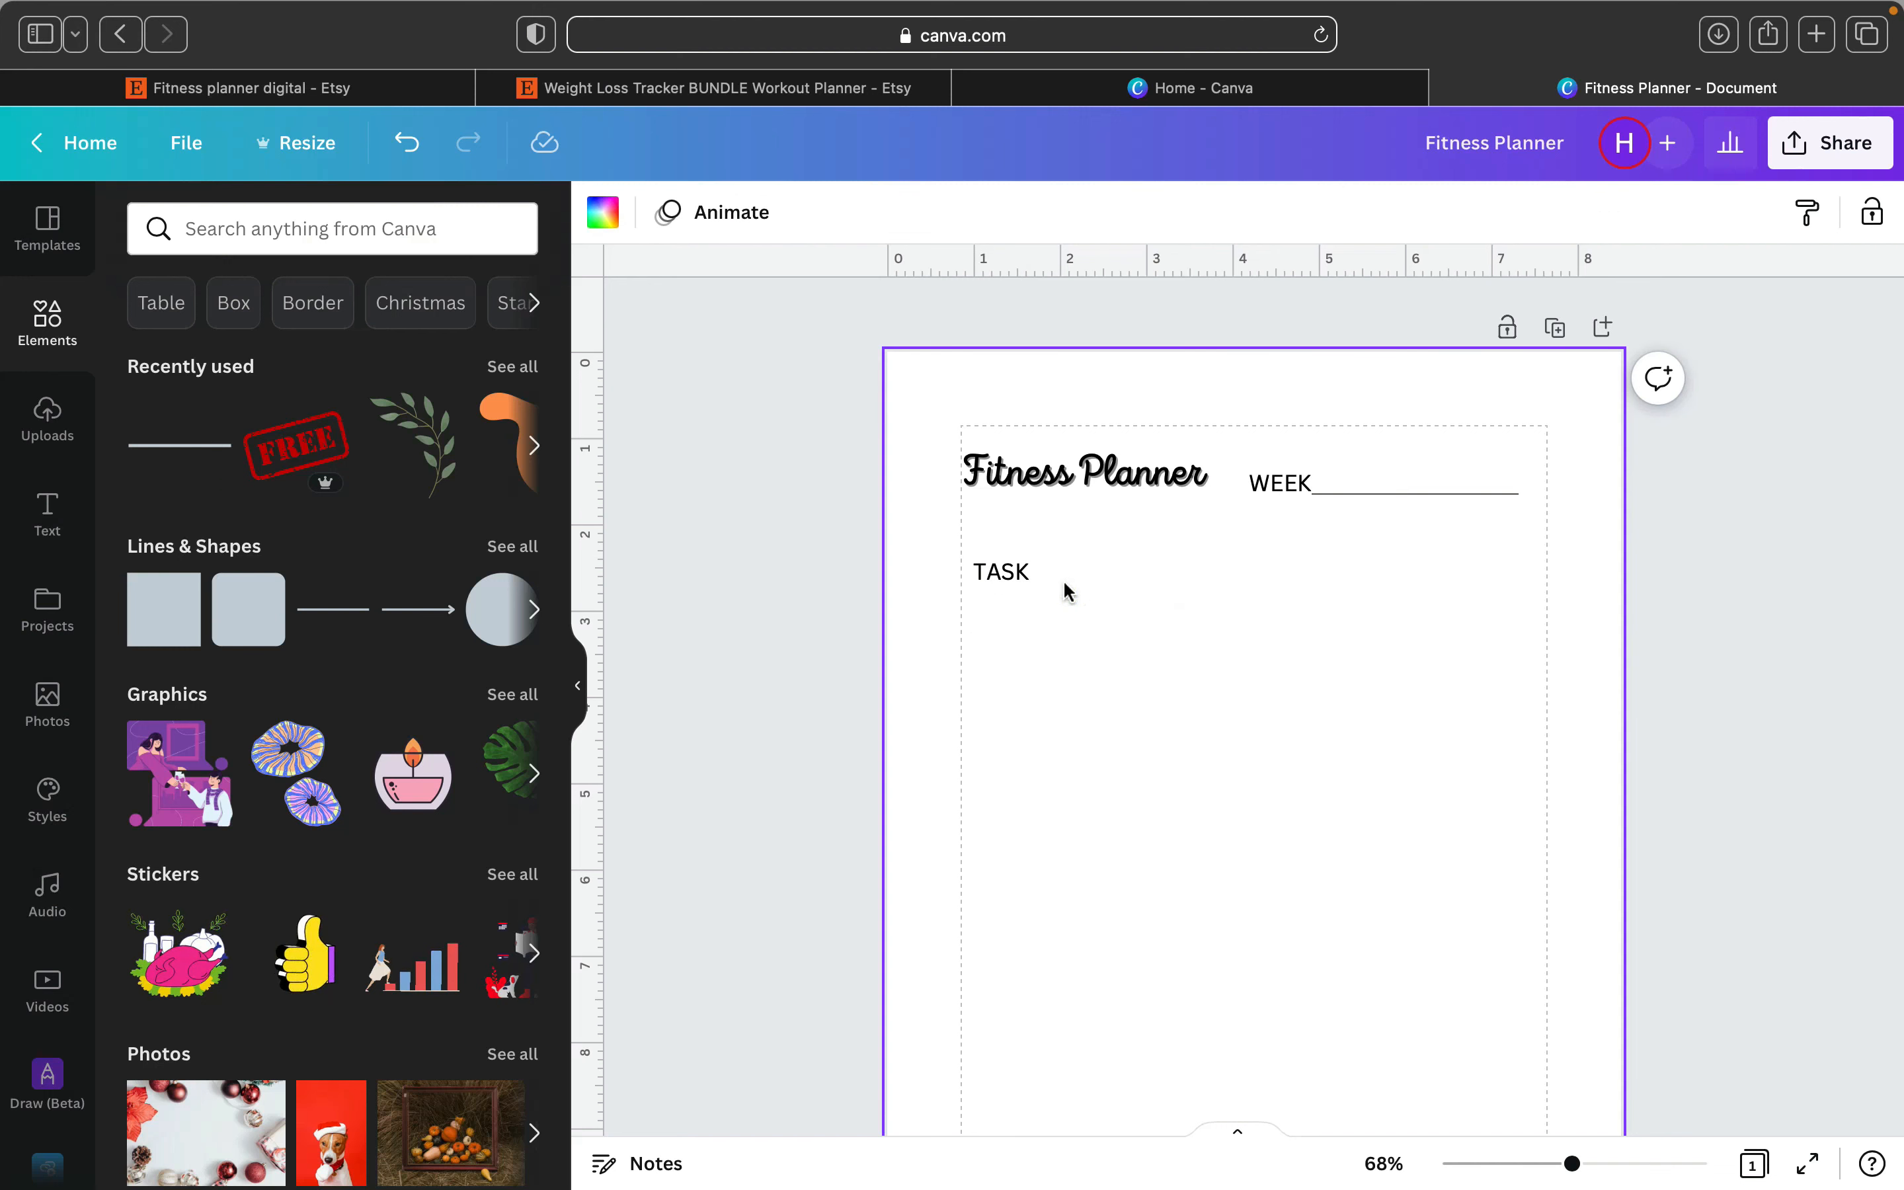
Copy the TASK label, paste it, and place the copy to its right in the same row.
{"action": "left_click", "coordinate": [981, 566]}
{"action": "left_click", "coordinate": [1025, 639]}
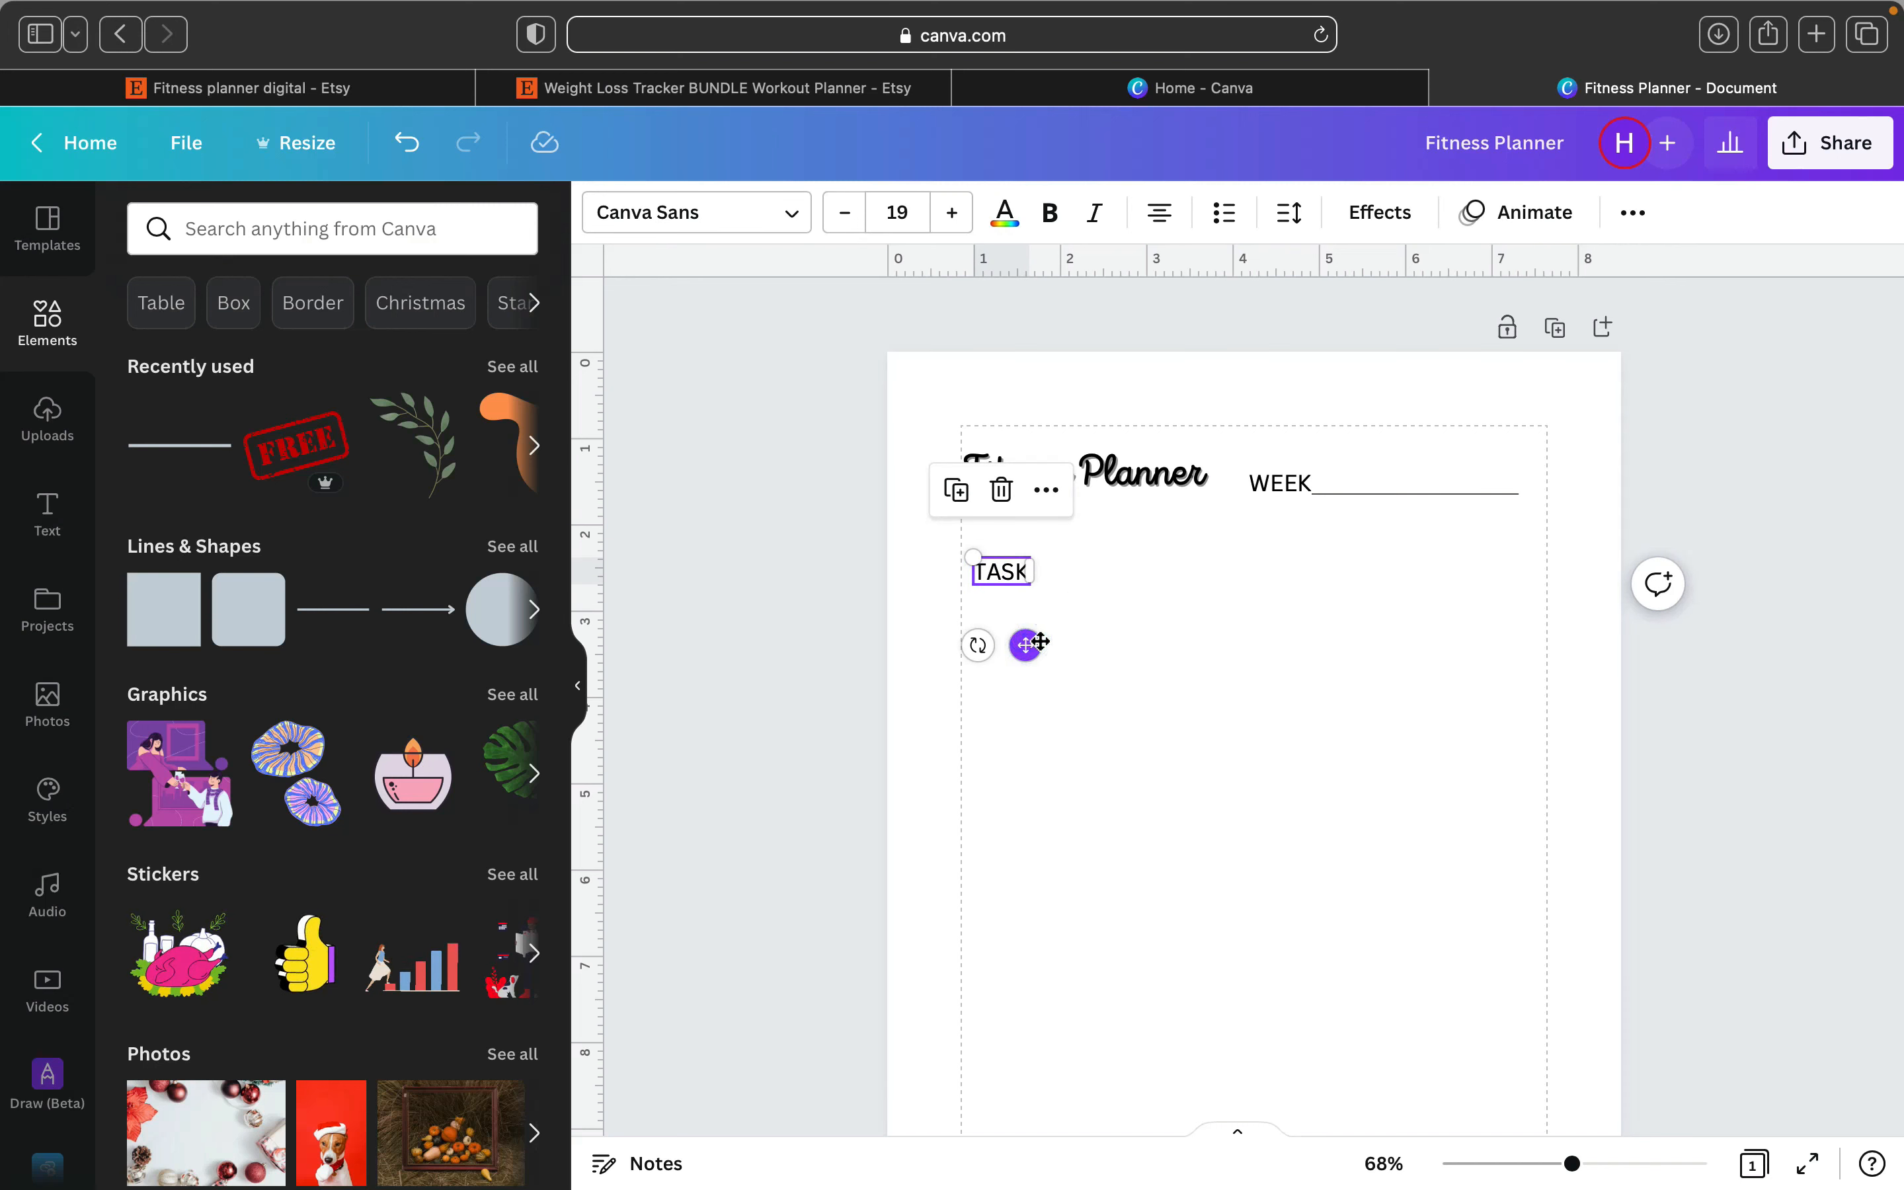
{"action": "right_click", "coordinate": [1039, 642]}
{"action": "left_click", "coordinate": [1086, 678]}
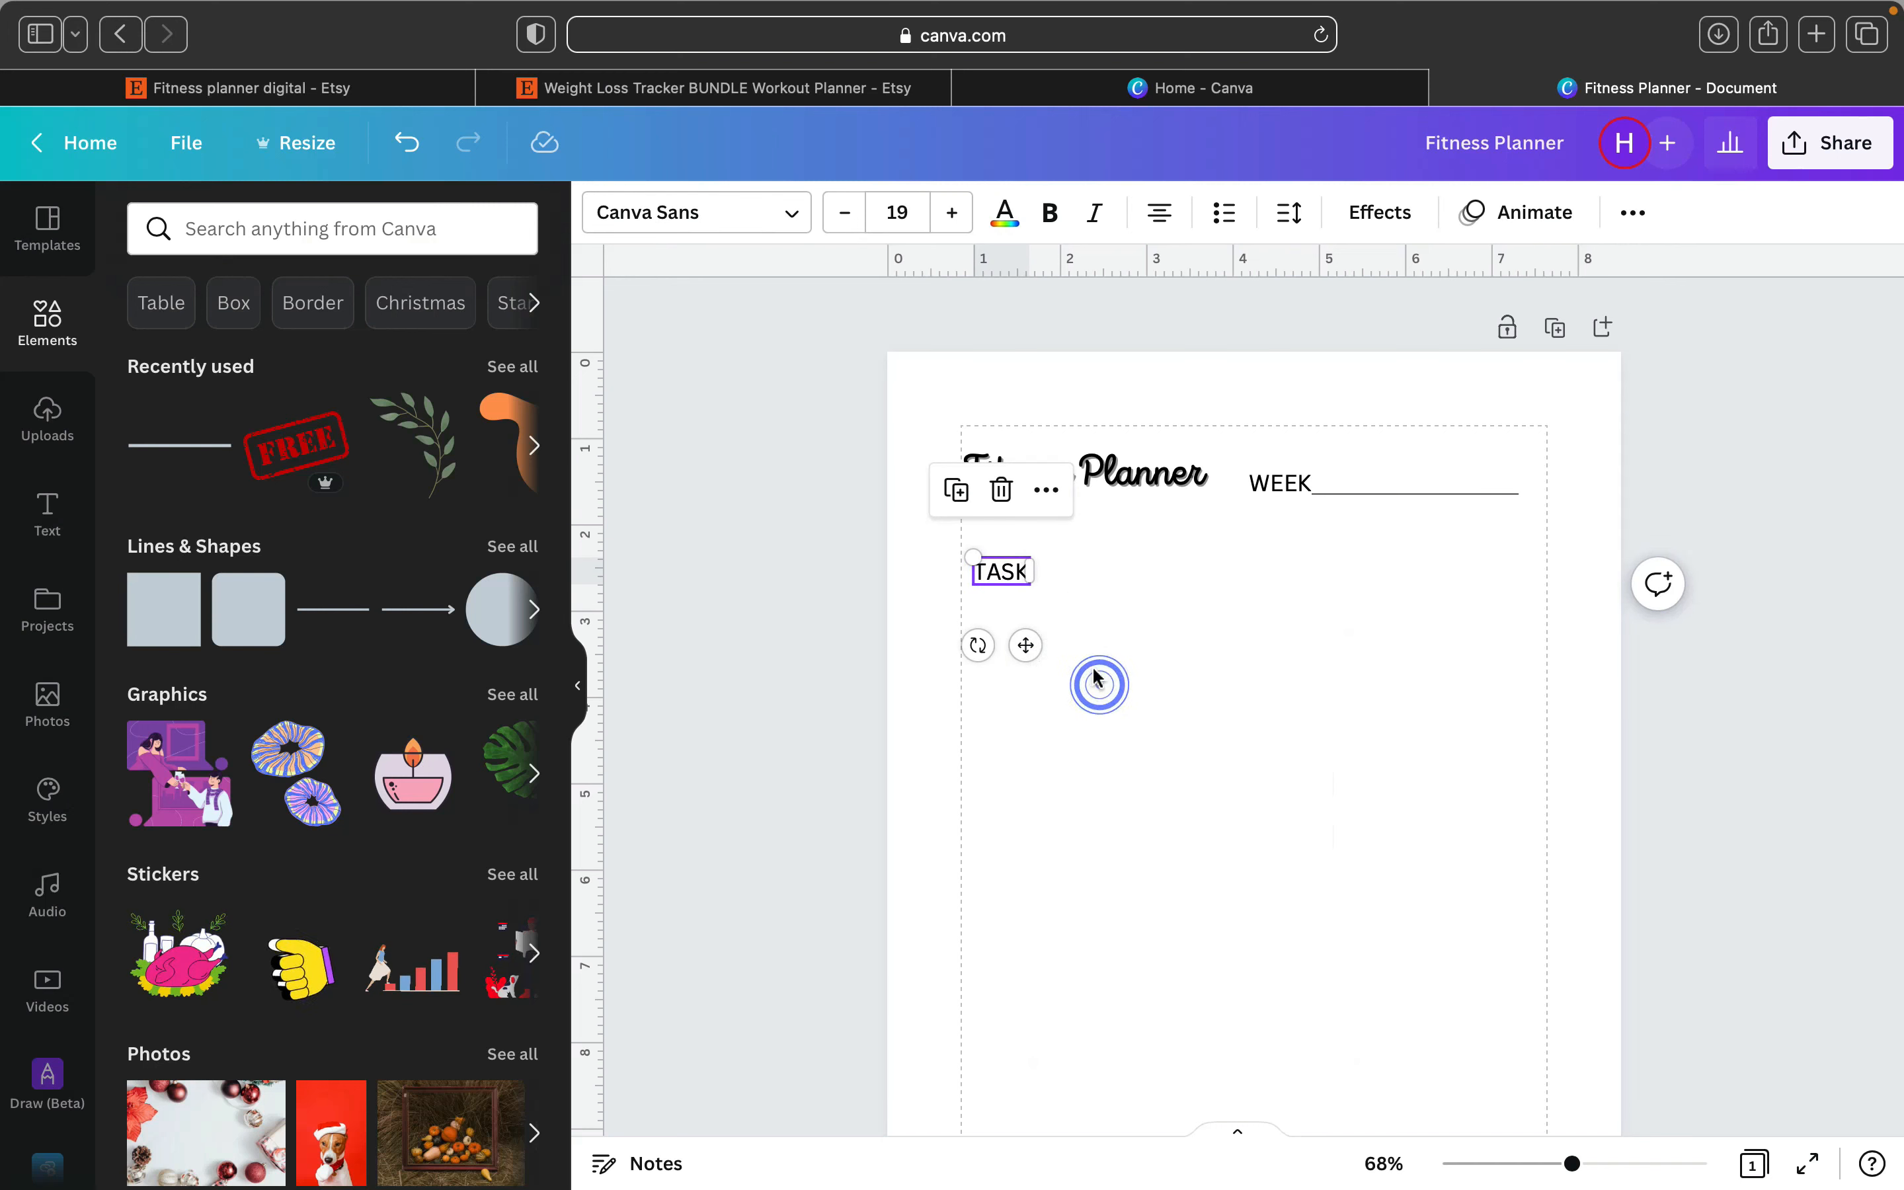
{"action": "right_click", "coordinate": [1063, 624]}
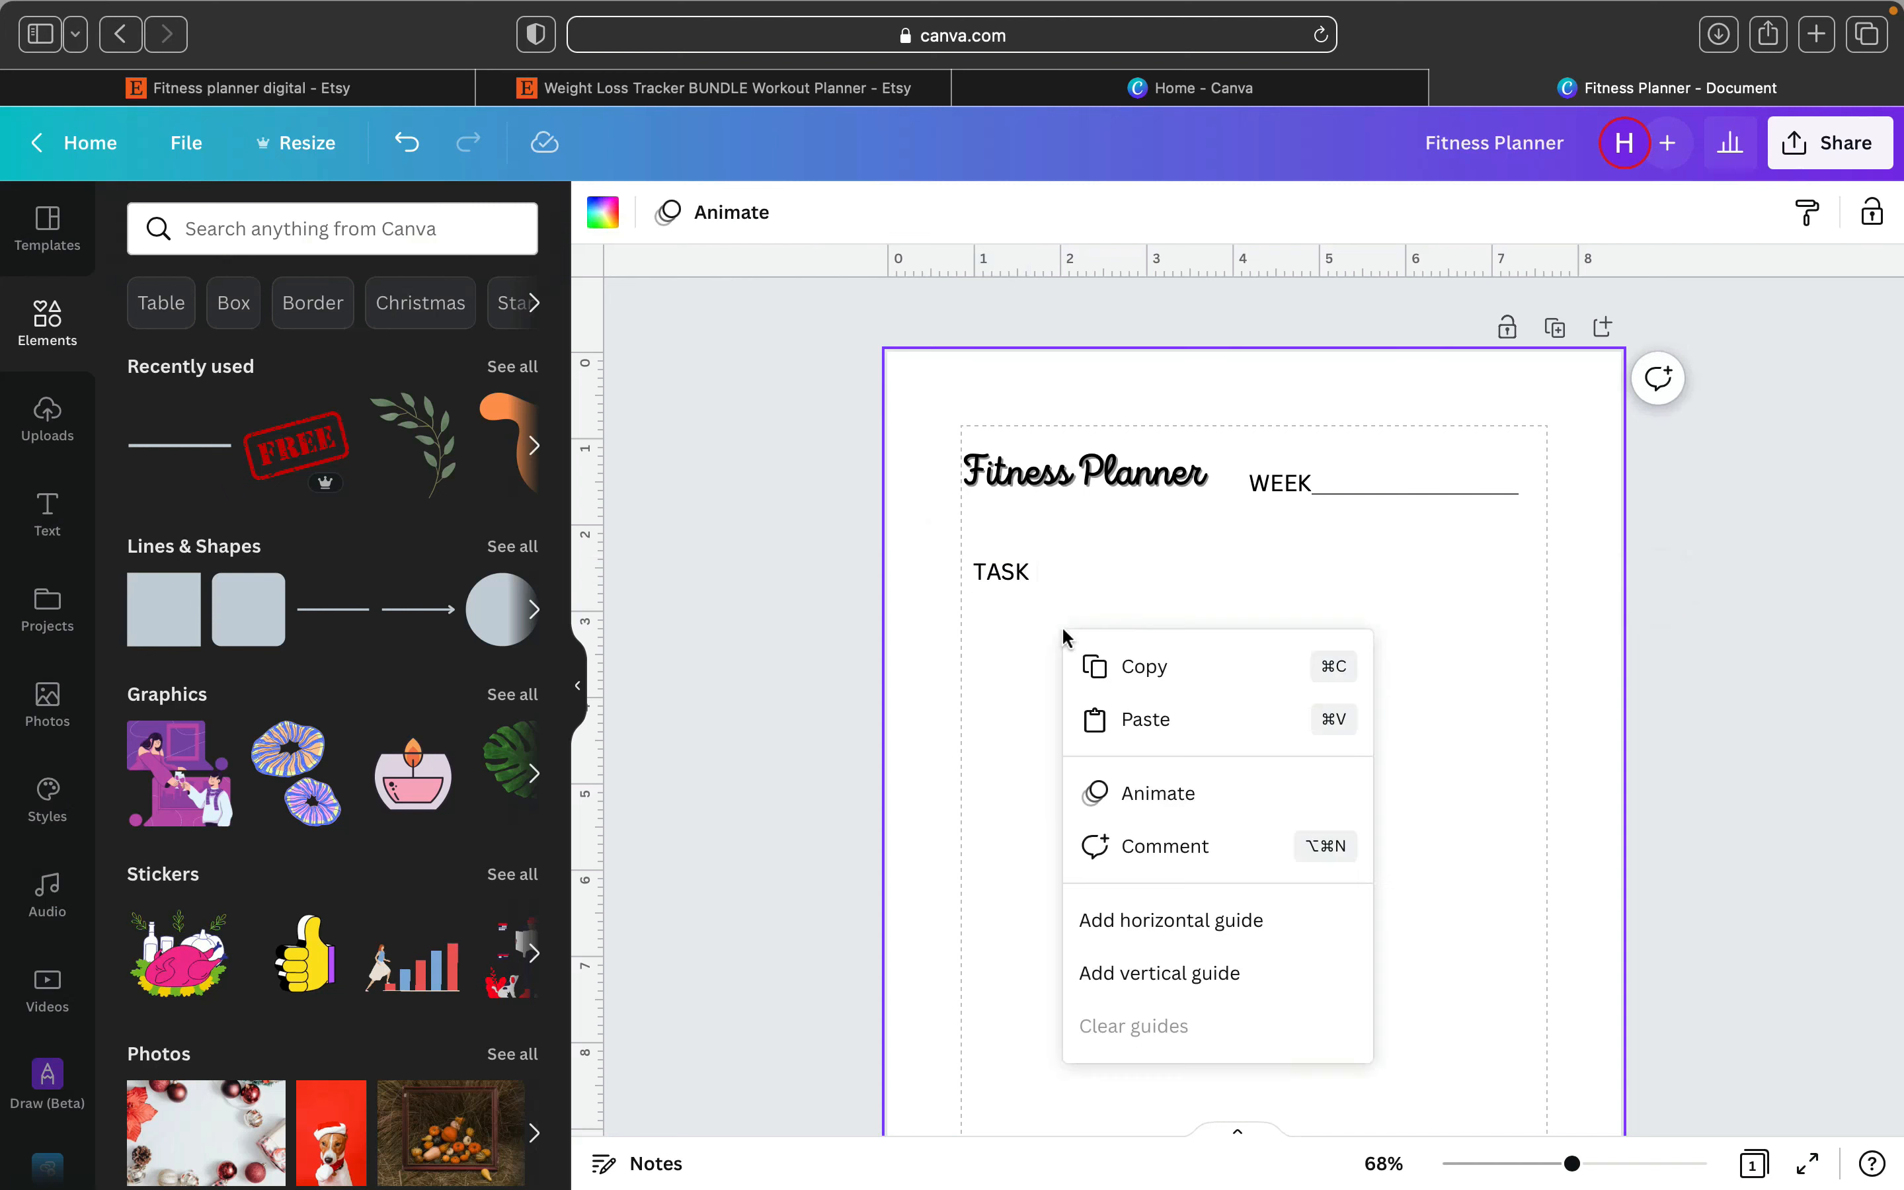
{"action": "left_click", "coordinate": [1110, 714]}
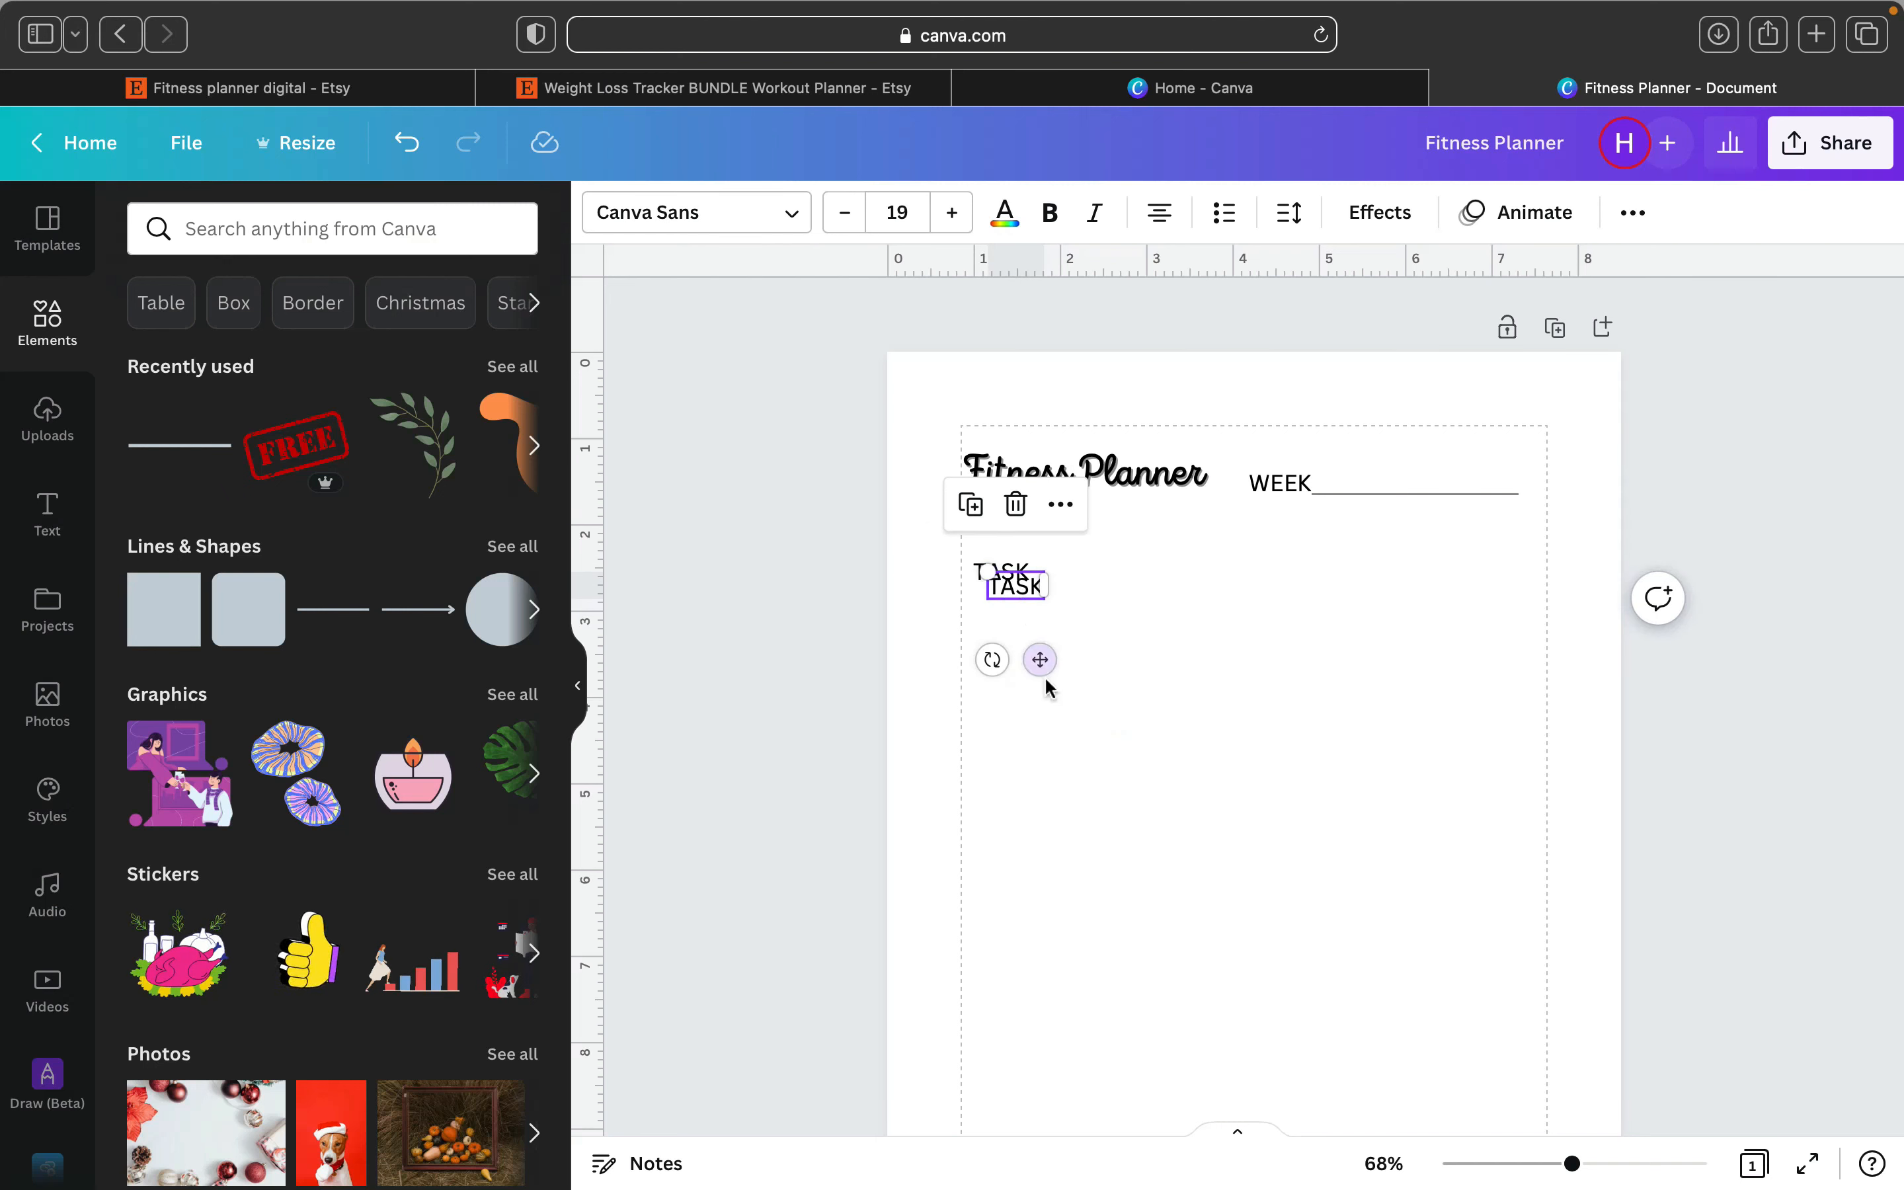
{"action": "left_click_drag", "start_coordinate": [1040, 659], "coordinate": [1150, 655]}
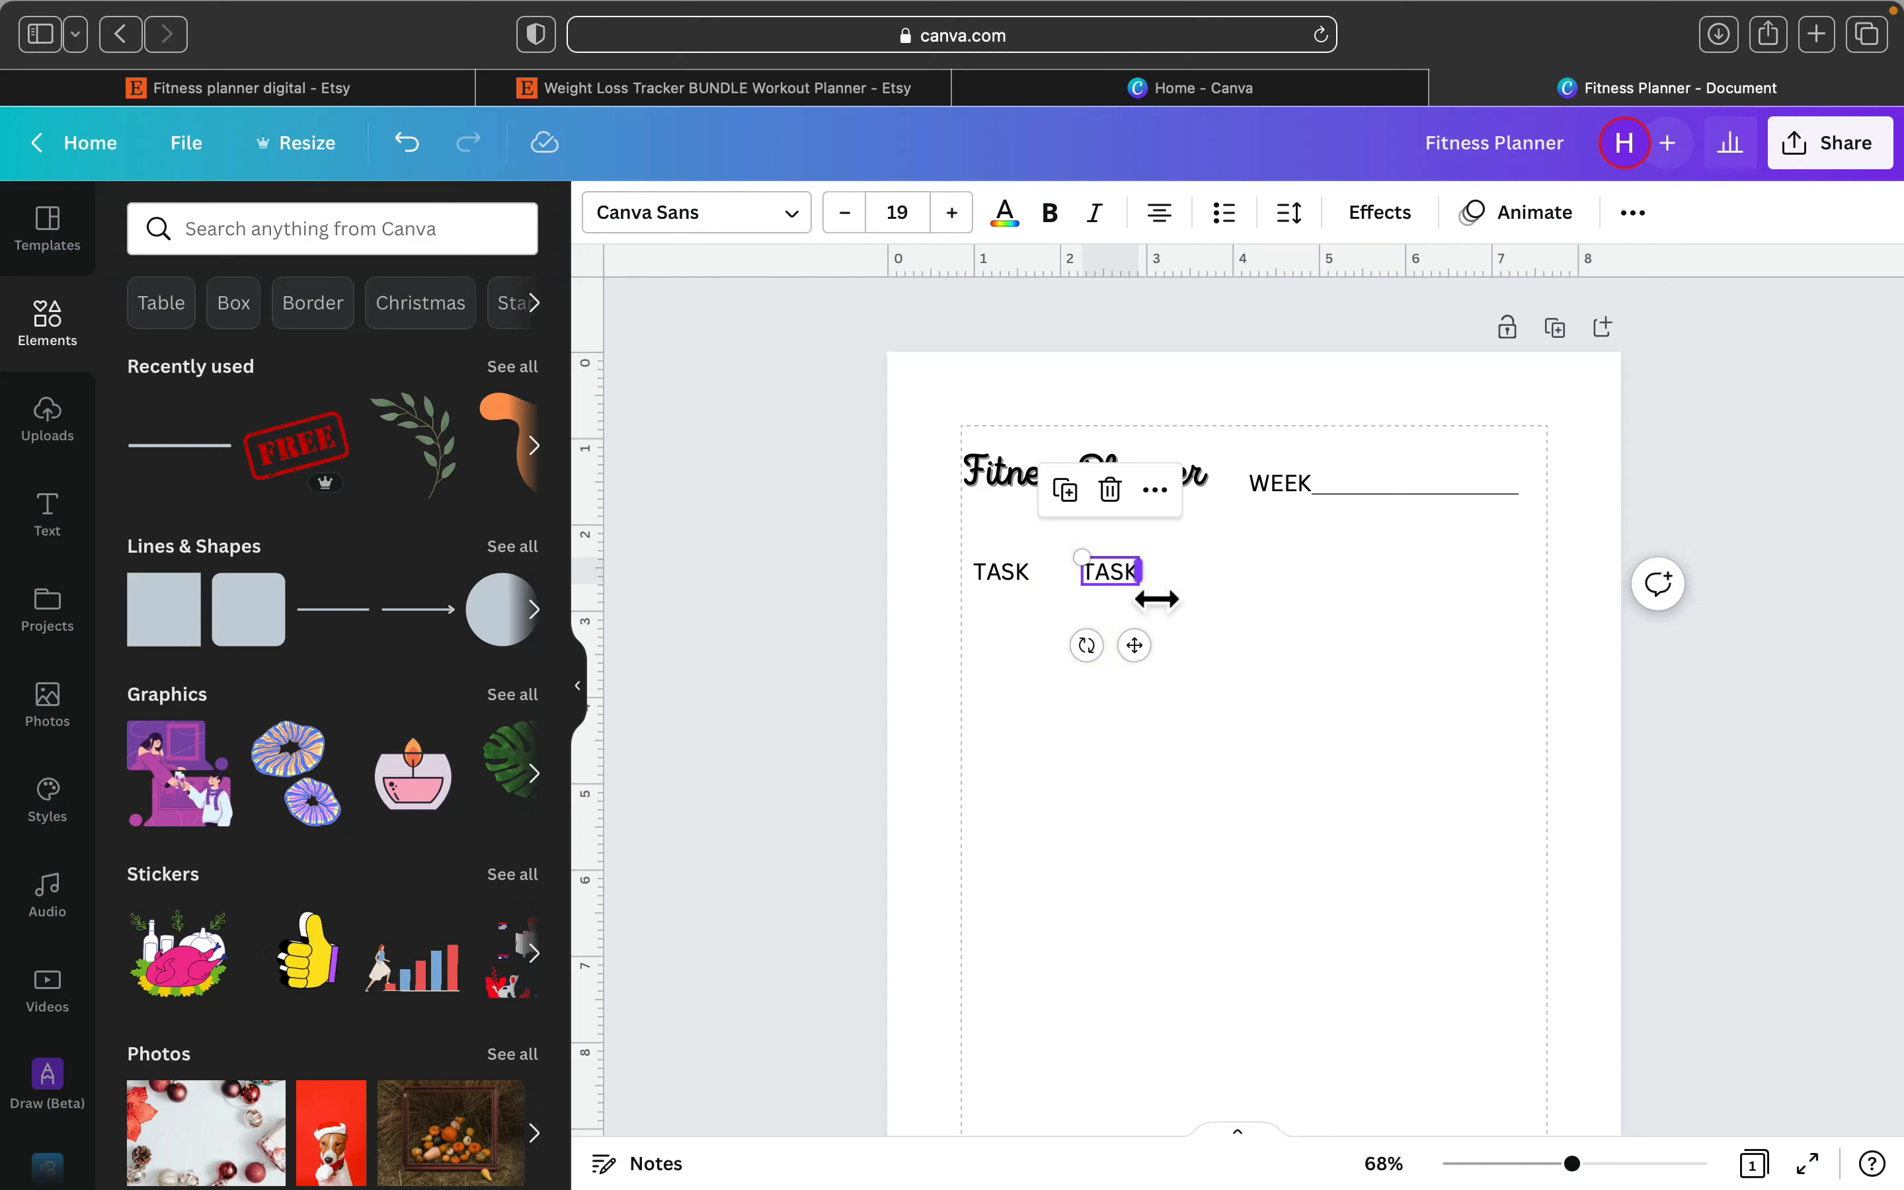
Replace the text of the second TASK label with M and shift it slightly left in the row.
{"action": "double_click", "coordinate": [1134, 572]}
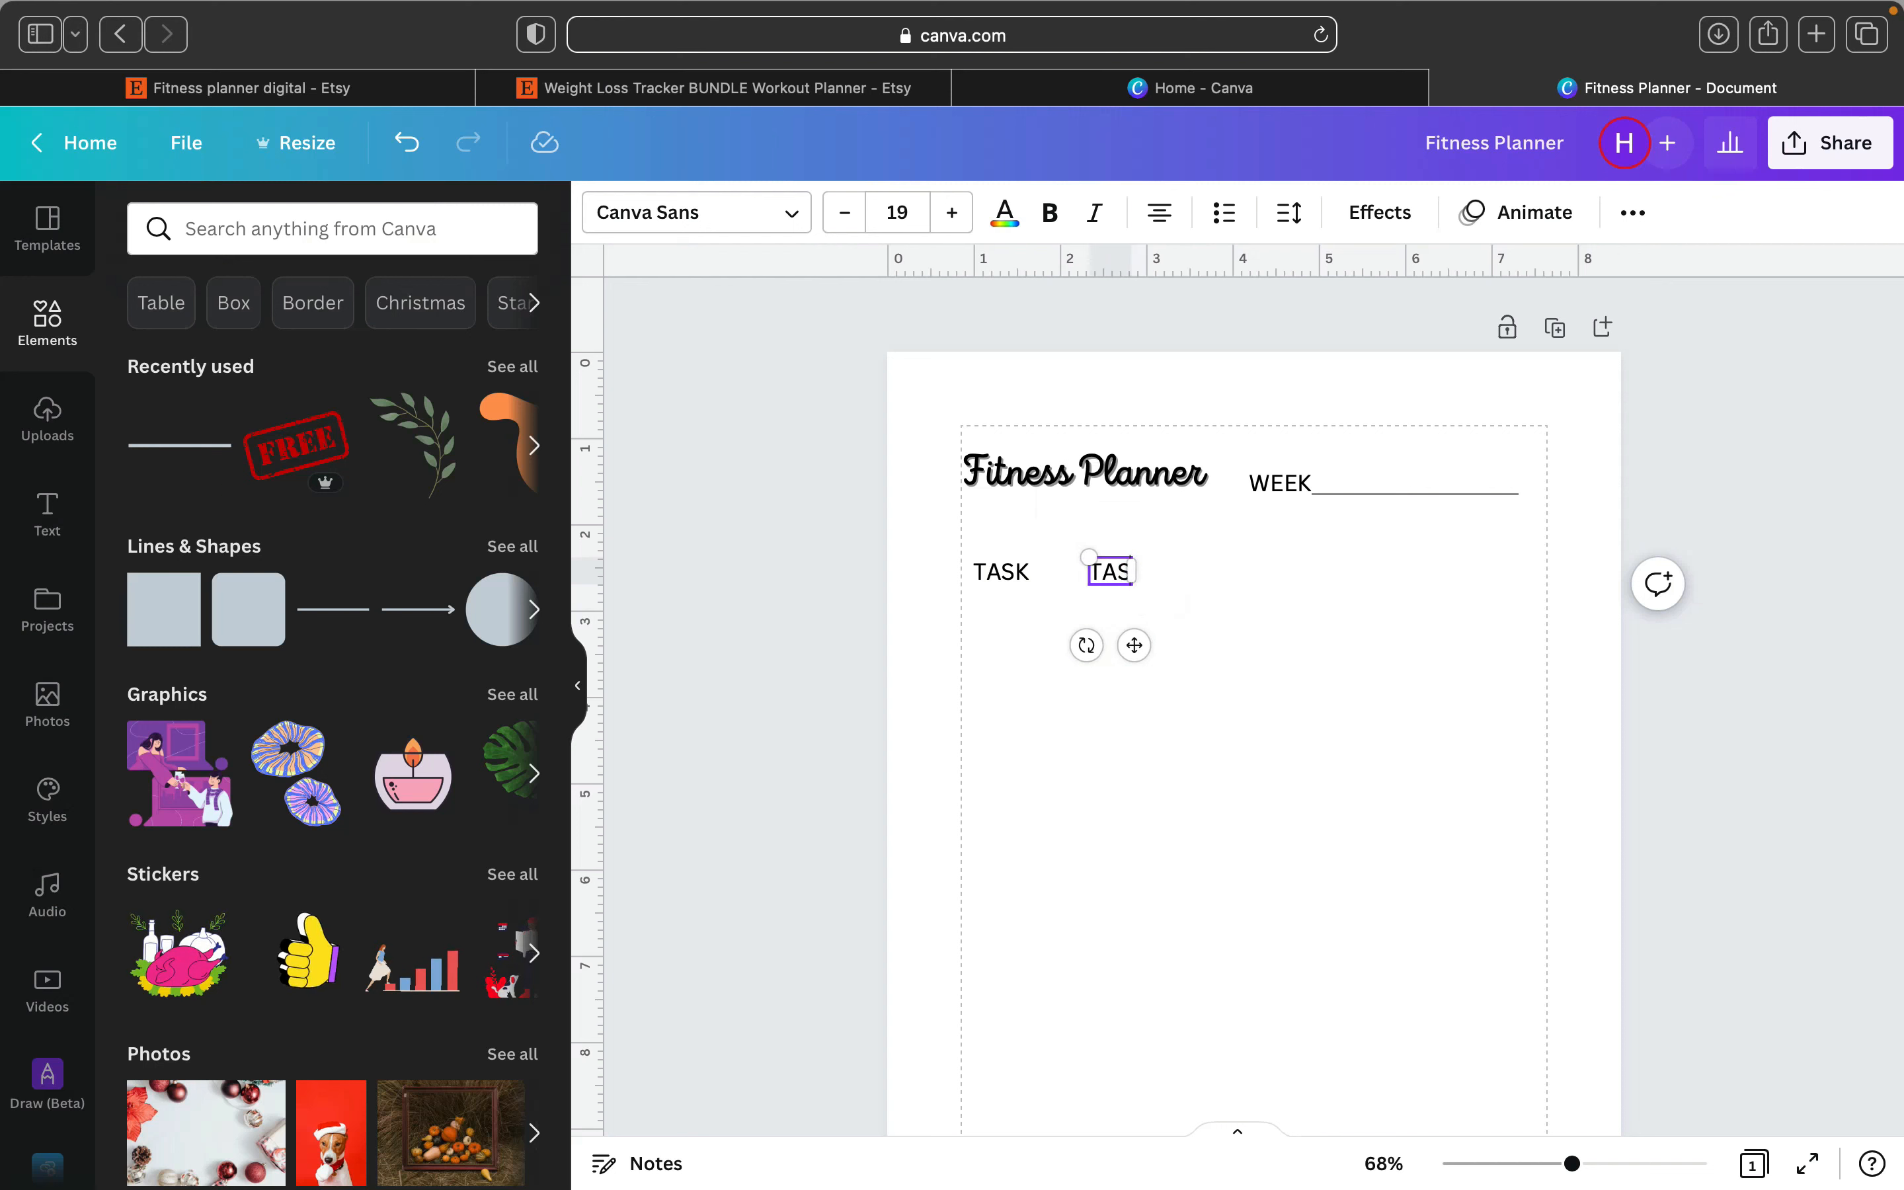
{"action": "type", "text": "T"}
{"action": "type", "text": "M"}
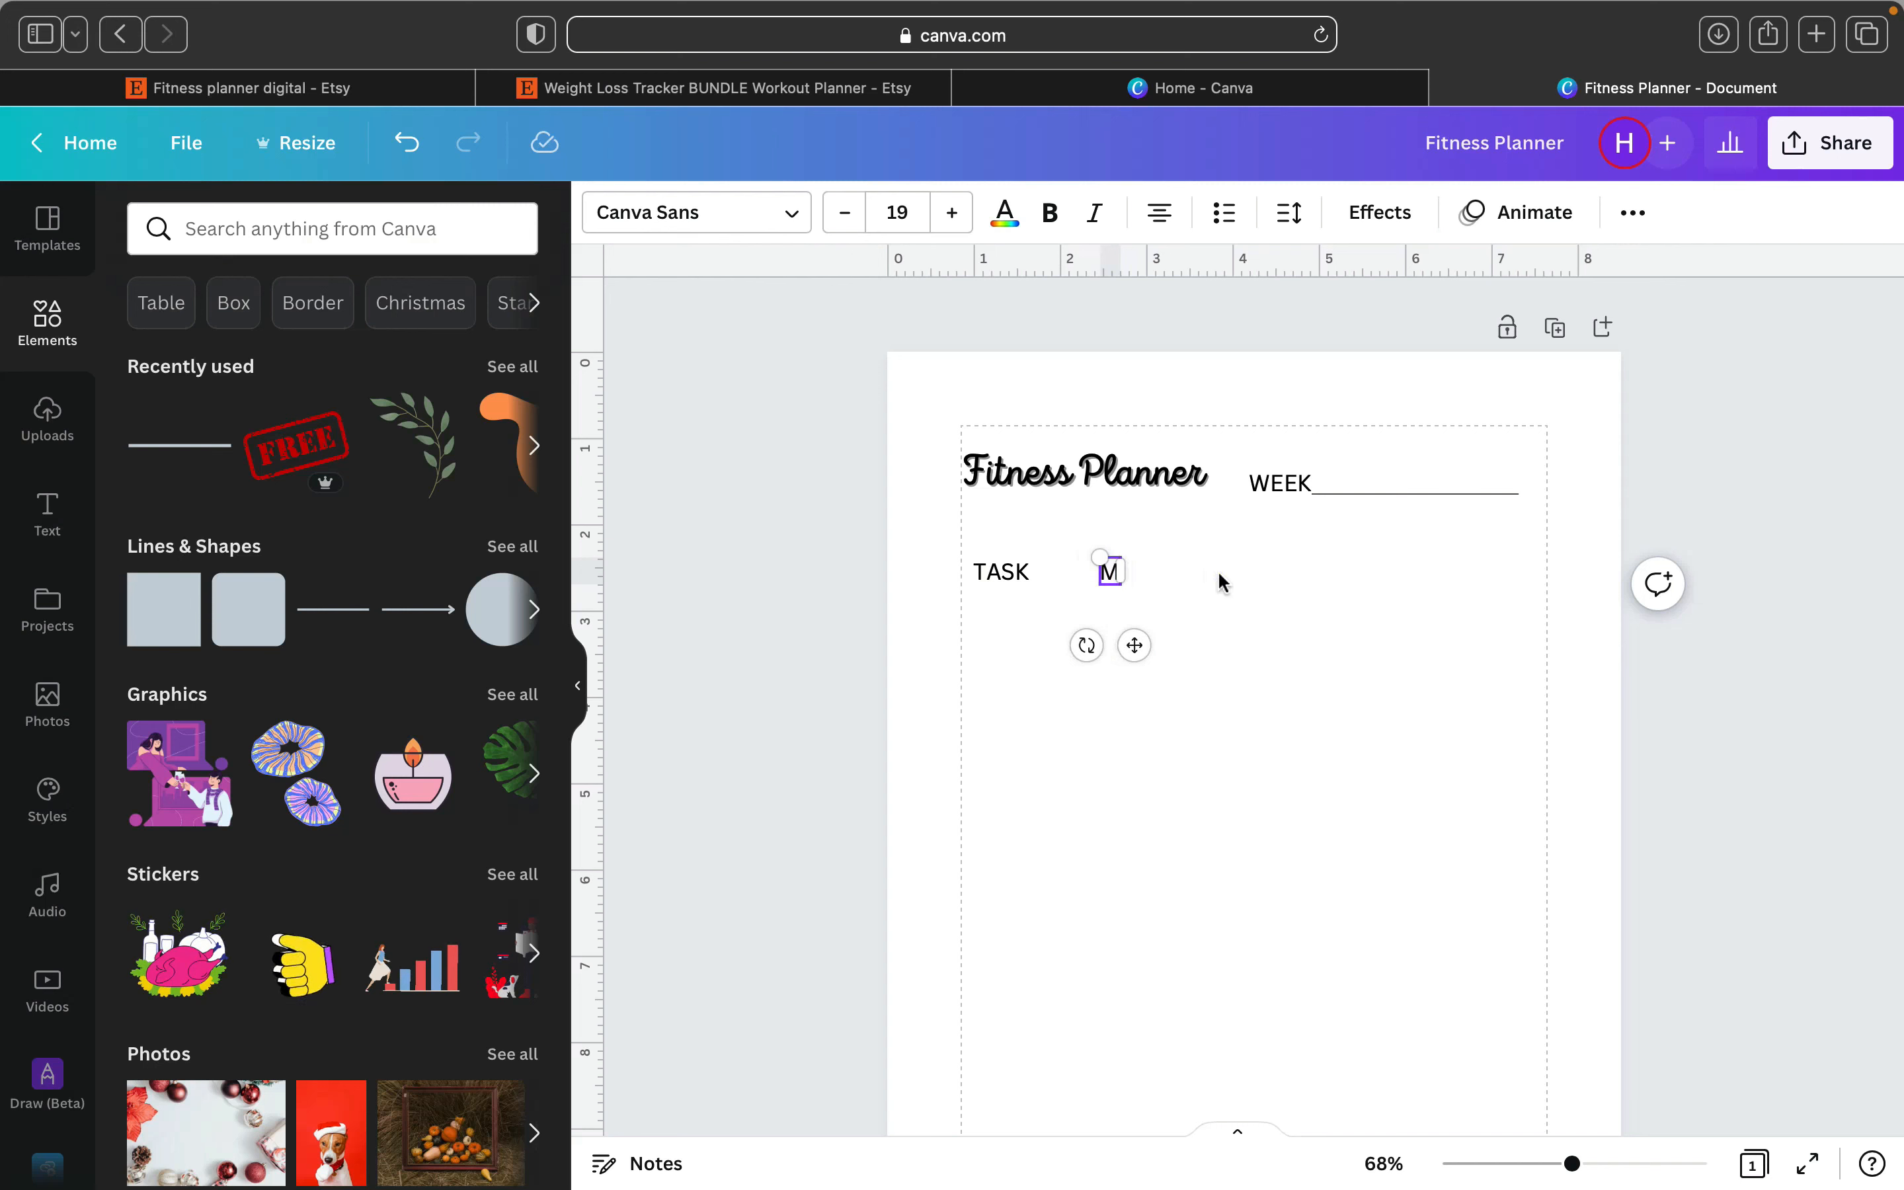
{"action": "left_click", "coordinate": [1222, 582]}
{"action": "left_click", "coordinate": [1109, 570]}
{"action": "mouse_move", "coordinate": [1109, 570]}
{"action": "left_mouse_down"}
{"action": "mouse_move", "coordinate": [1093, 569]}
{"action": "mouse_move", "coordinate": [1129, 581]}
{"action": "left_mouse_up"}
{"action": "left_click", "coordinate": [1161, 720]}
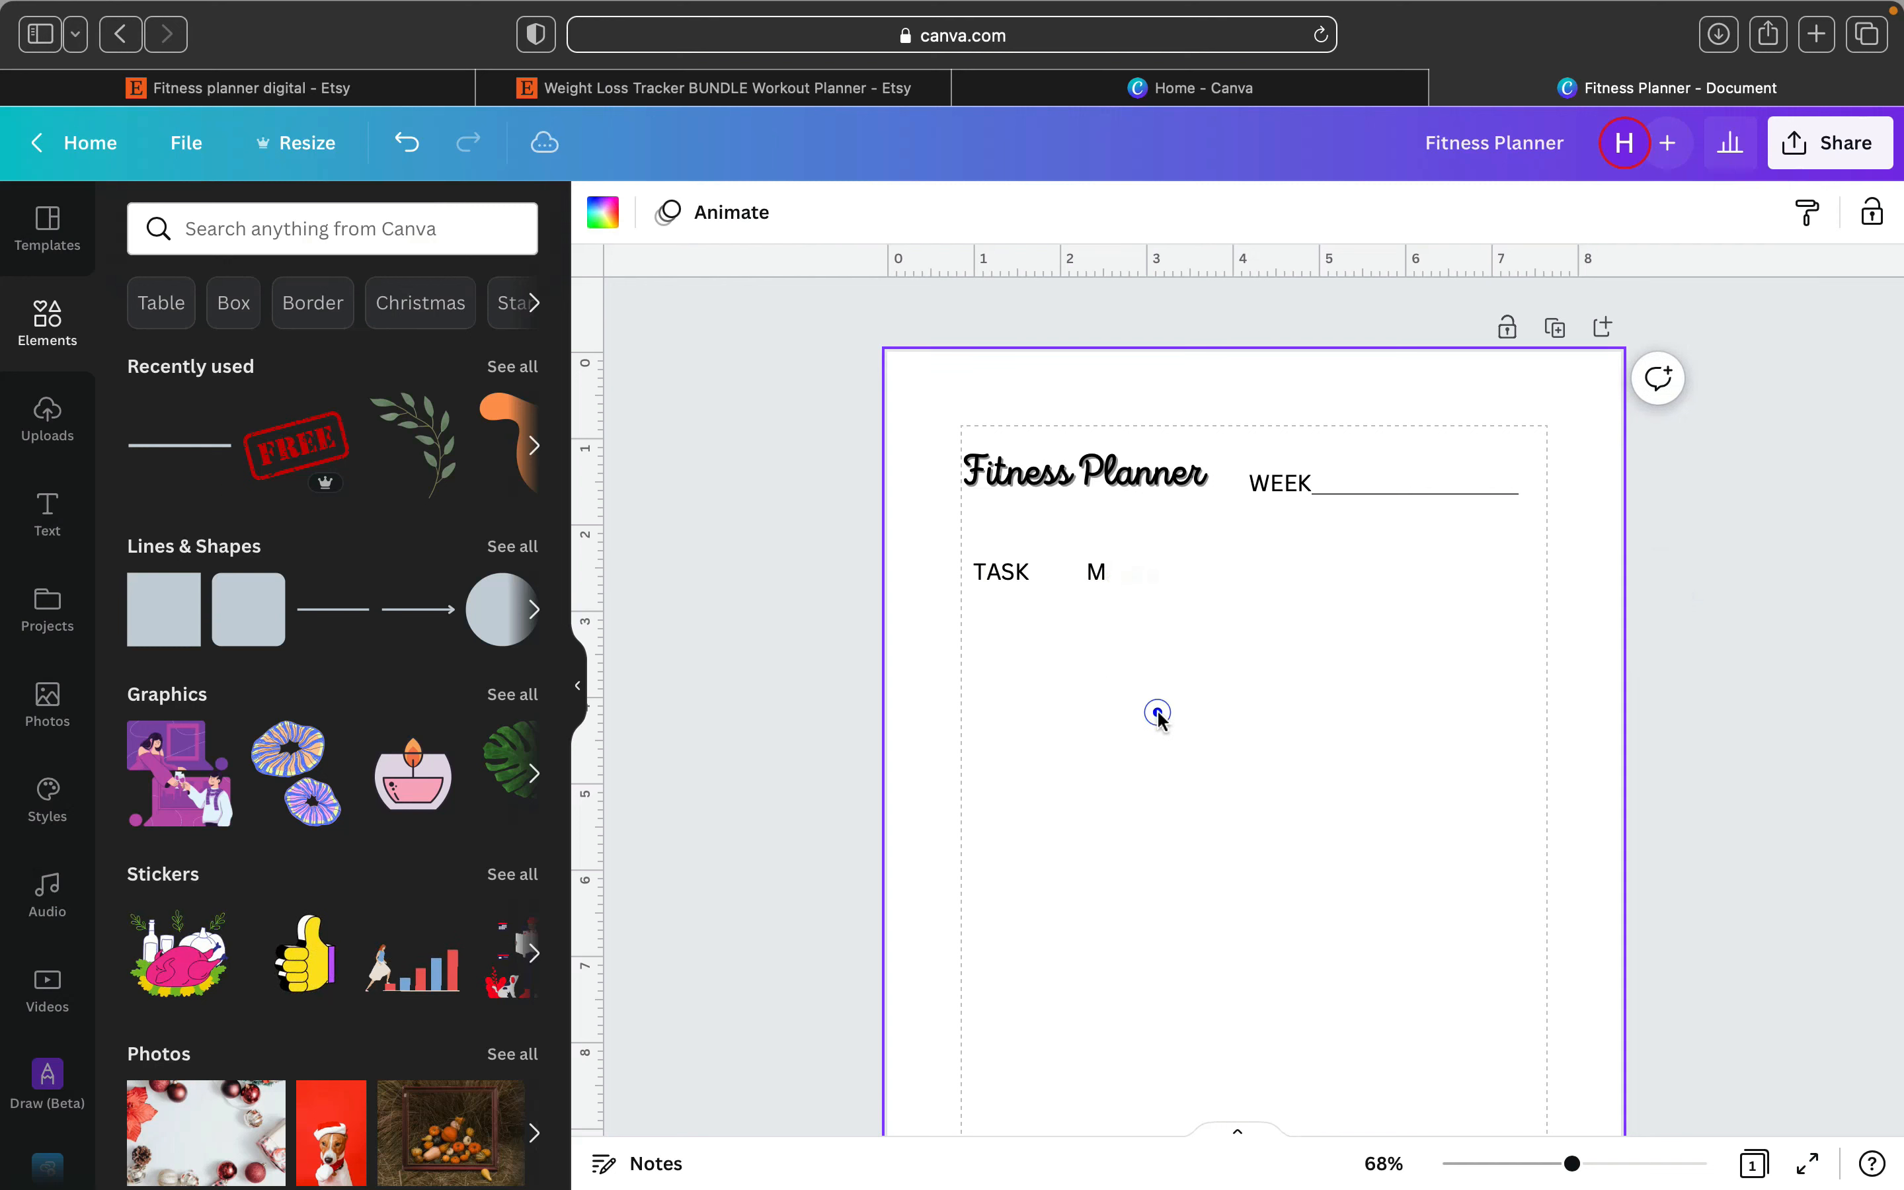
Copy the M label, paste it, and place the copy to its right in the TASK row.
{"action": "left_click", "coordinate": [1097, 573]}
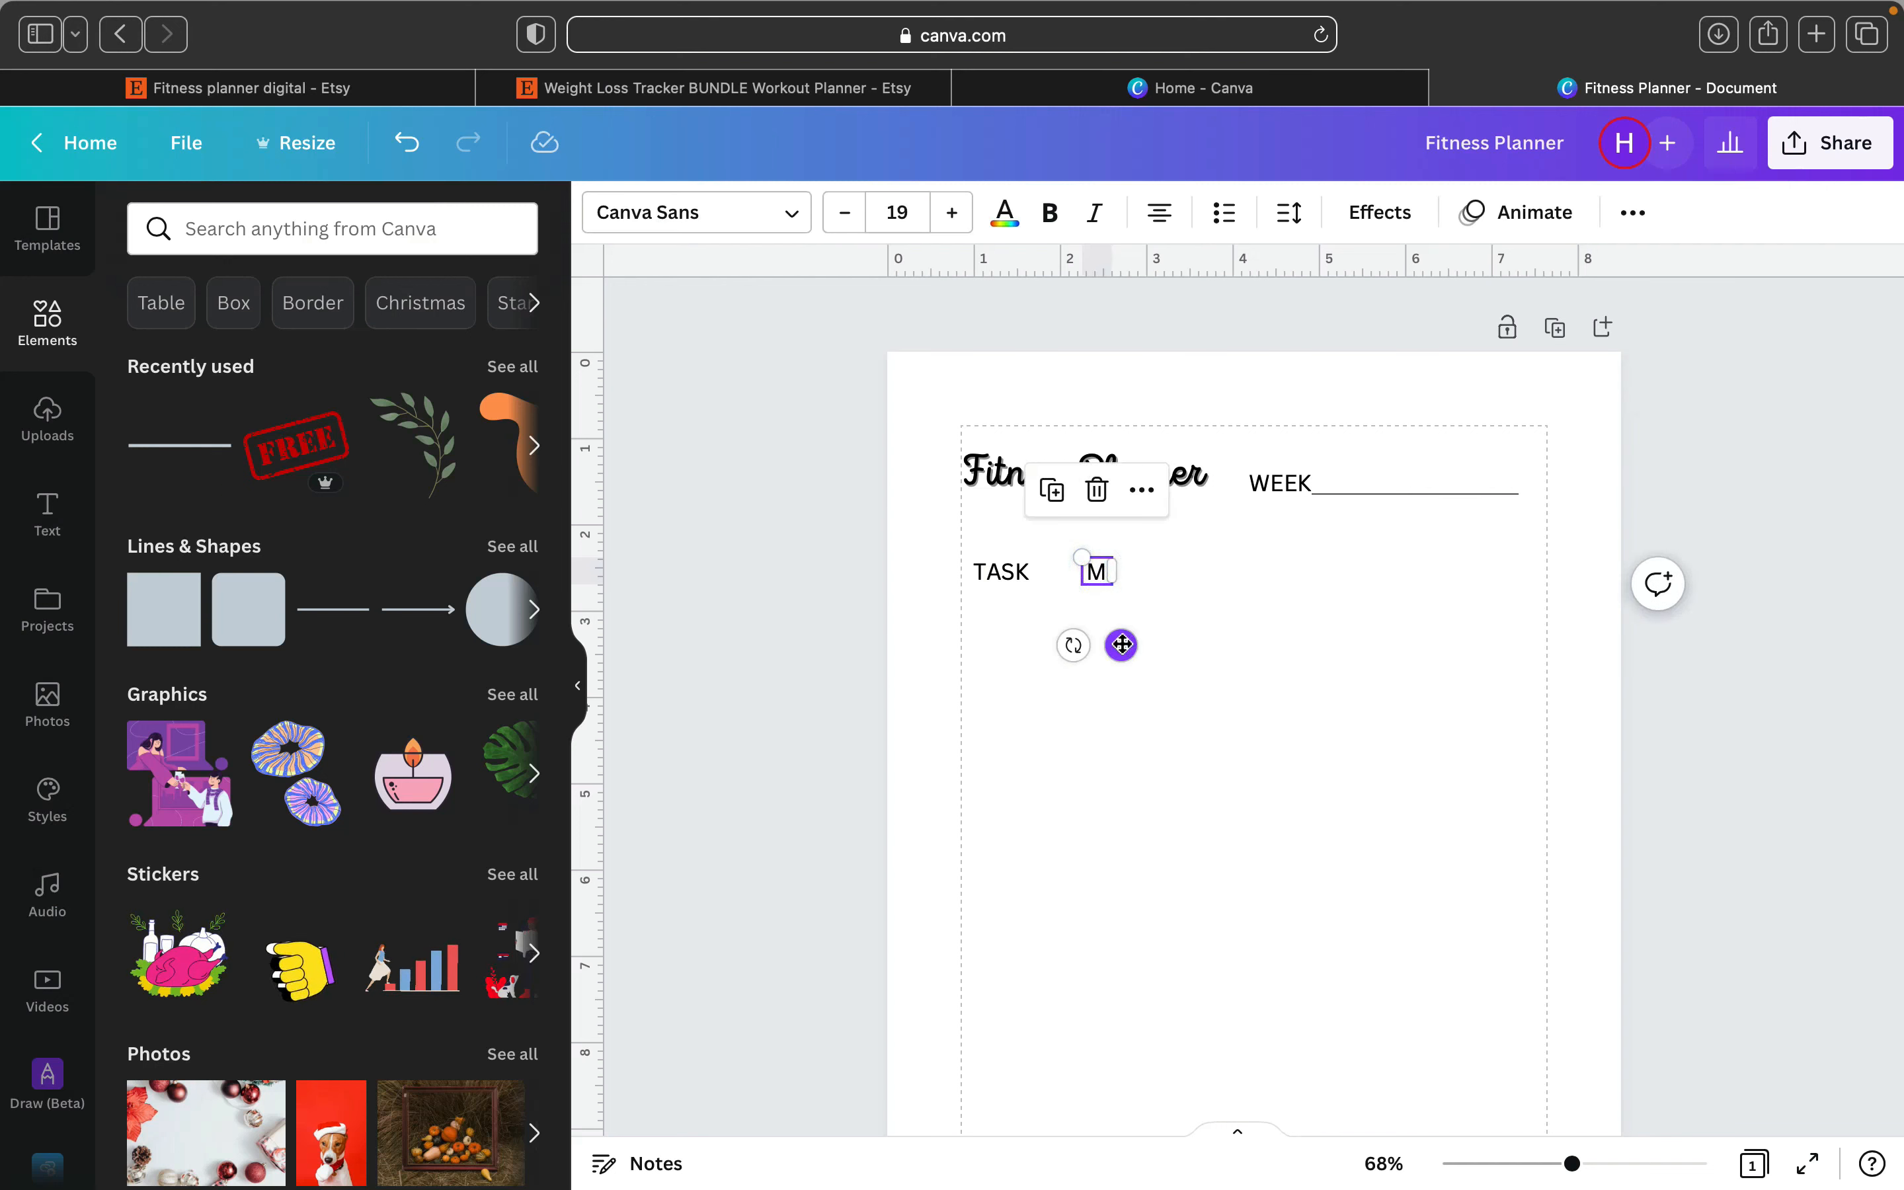
{"action": "right_click", "coordinate": [1121, 645]}
{"action": "left_click", "coordinate": [1218, 777]}
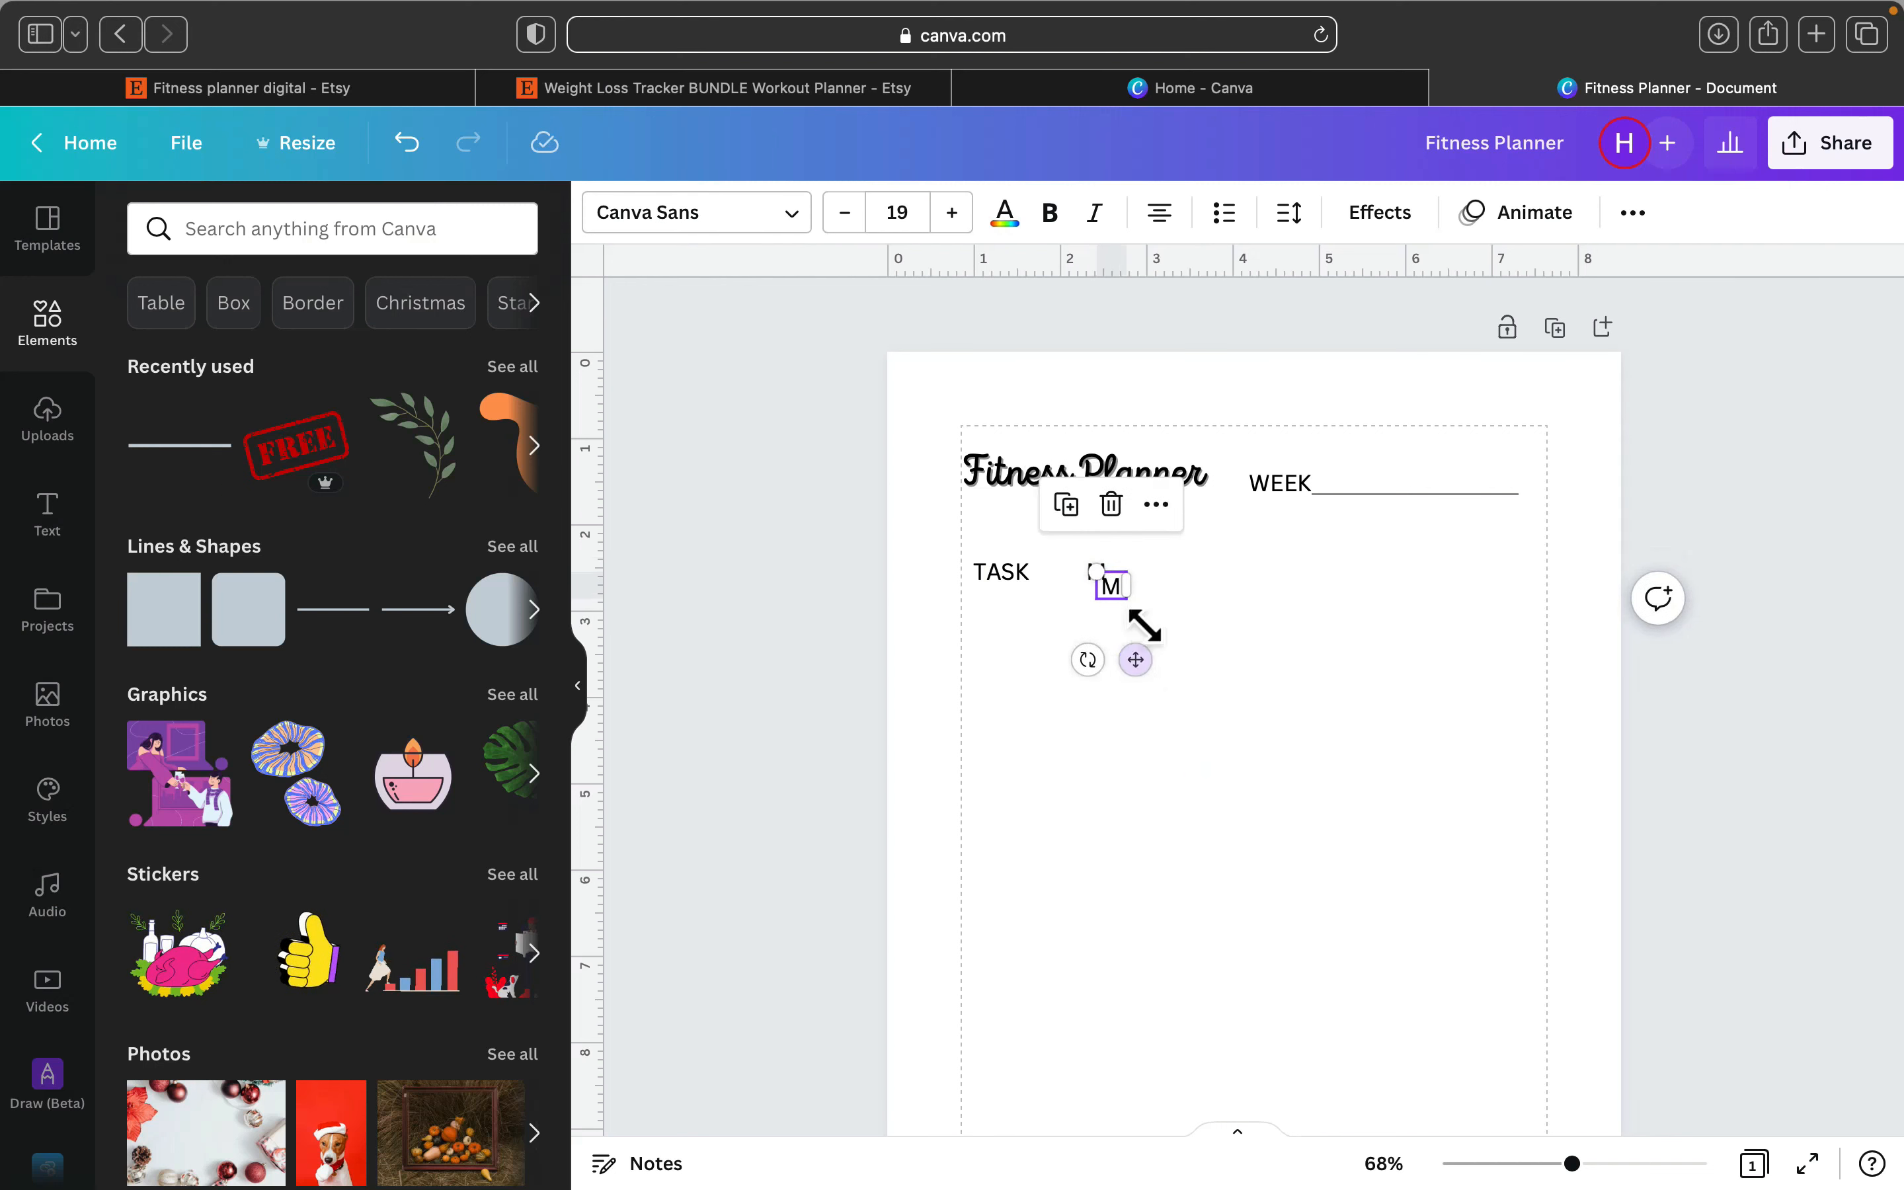
{"action": "right_click", "coordinate": [1100, 577]}
{"action": "left_click", "coordinate": [1174, 670]}
{"action": "left_click_drag", "start_coordinate": [1136, 604], "coordinate": [1190, 569]}
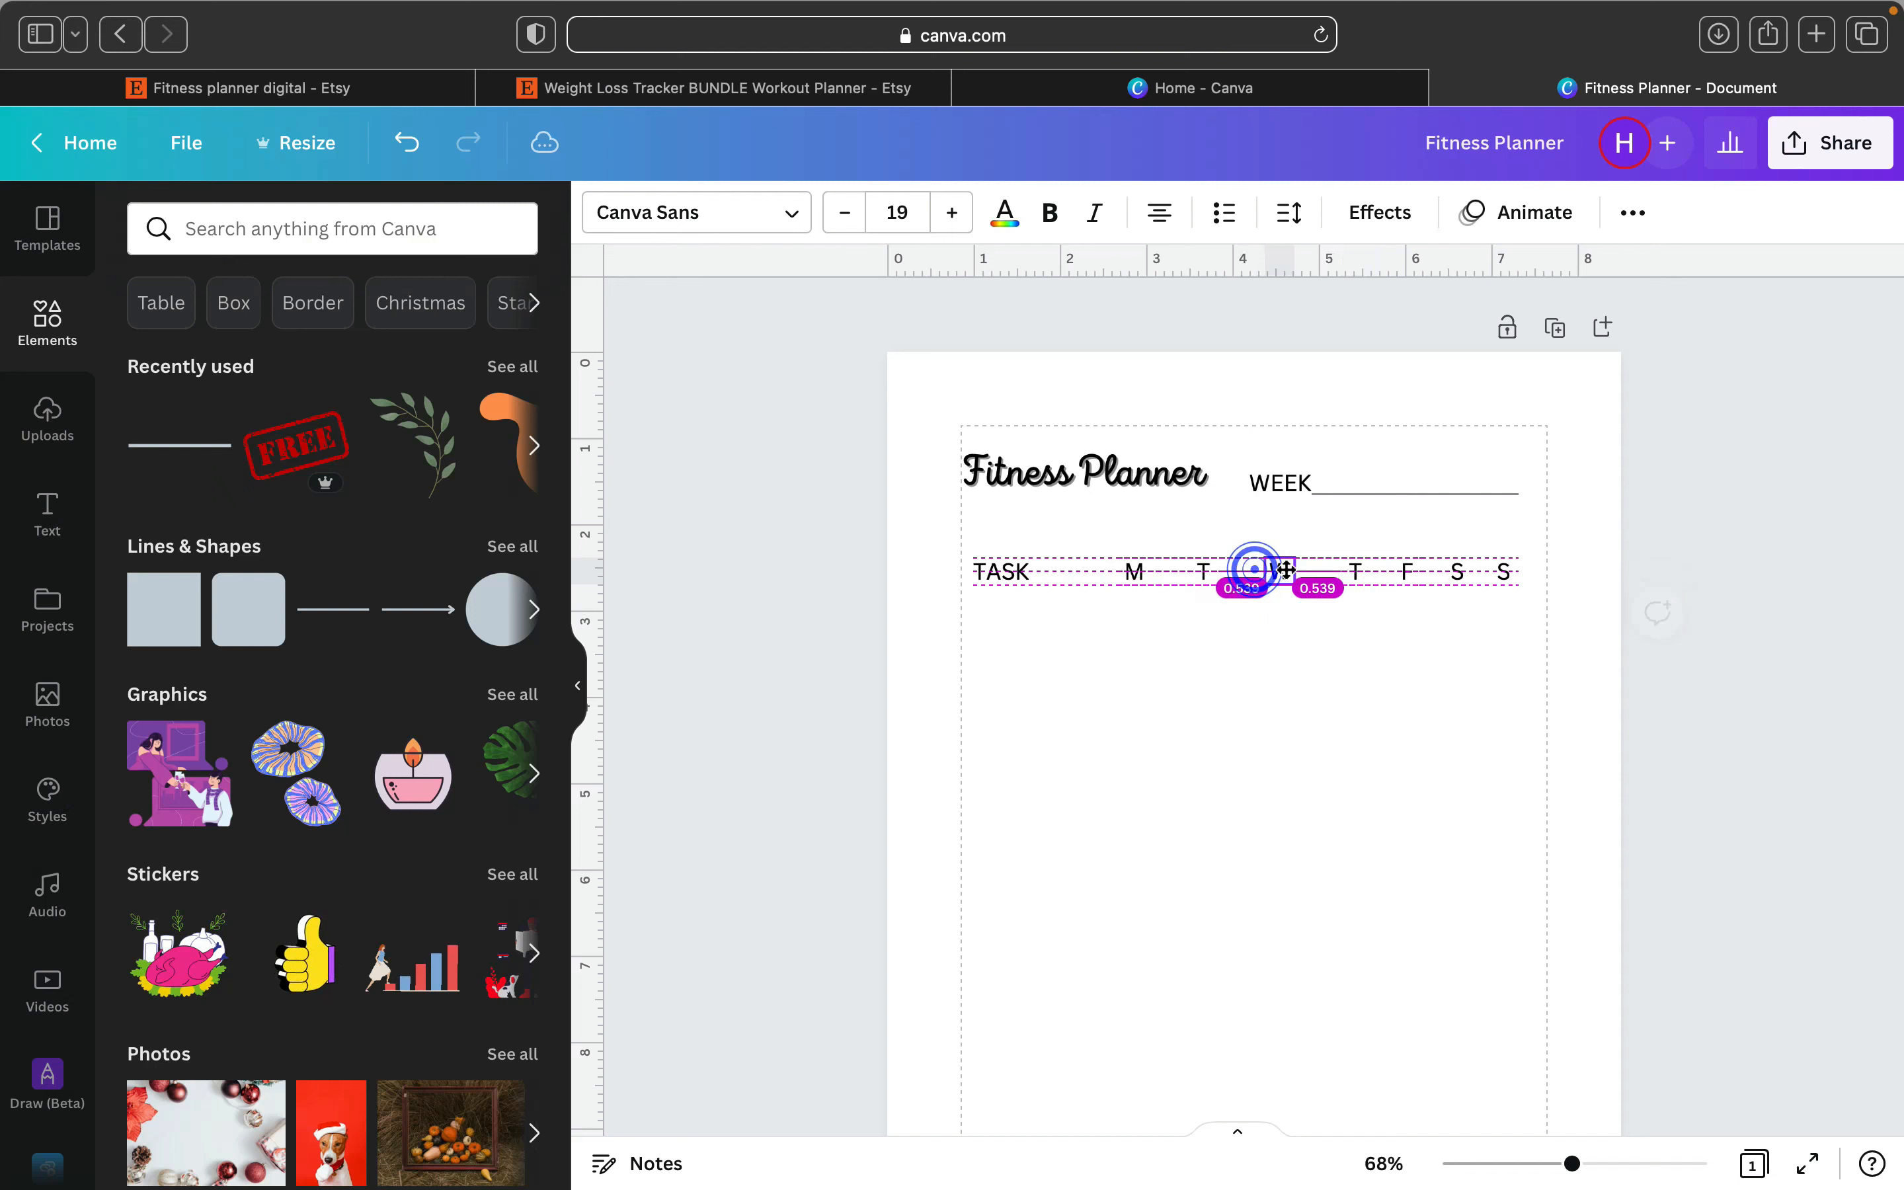
Move the M, T and W labels within the row so they line up closely with the other weekday initials.
{"action": "left_click_drag", "start_coordinate": [1286, 570], "coordinate": [1224, 573]}
{"action": "left_click", "coordinate": [1204, 571]}
{"action": "left_click", "coordinate": [1062, 620]}
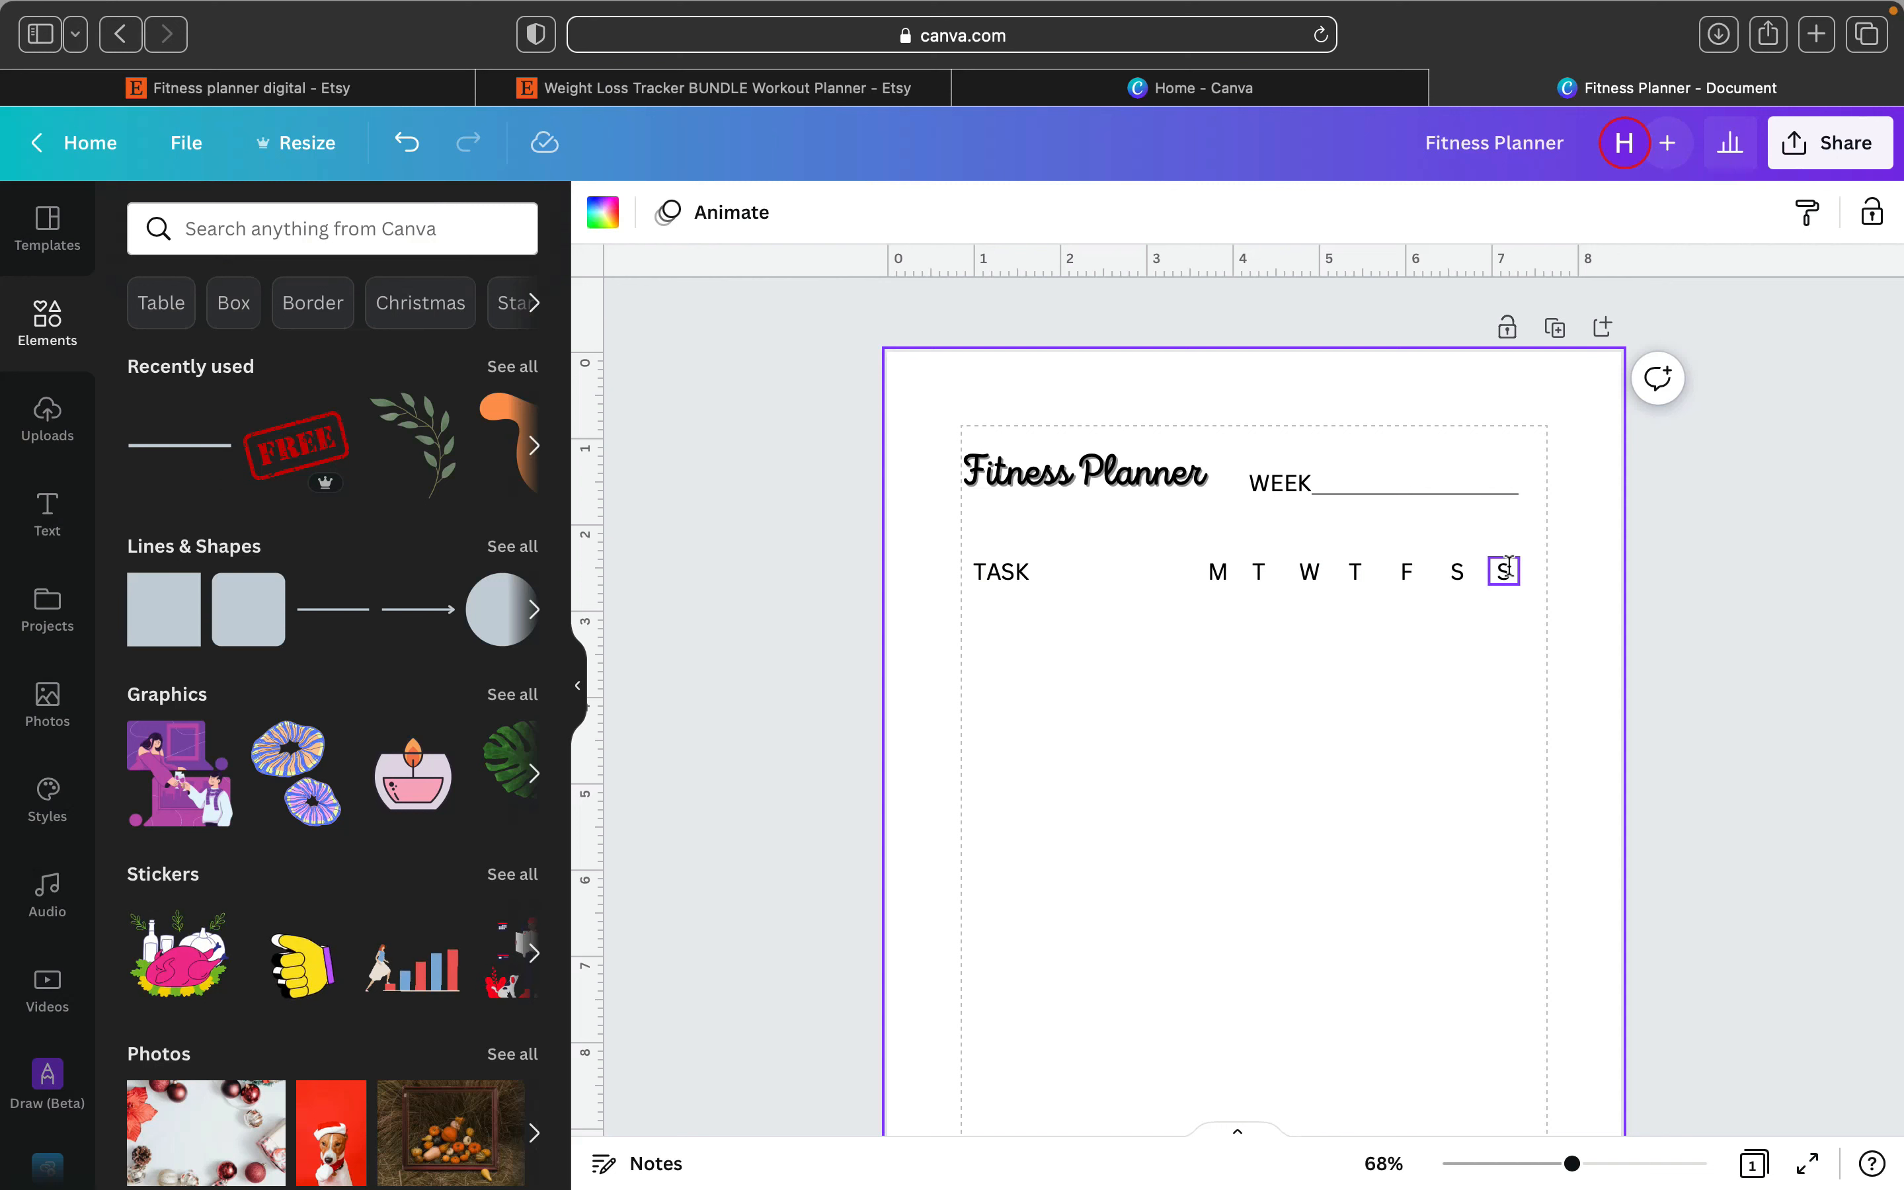
Select all seven weekday initials from M to S and space them evenly with Tidy up.
{"action": "left_click_drag", "start_coordinate": [1195, 550], "coordinate": [1534, 603]}
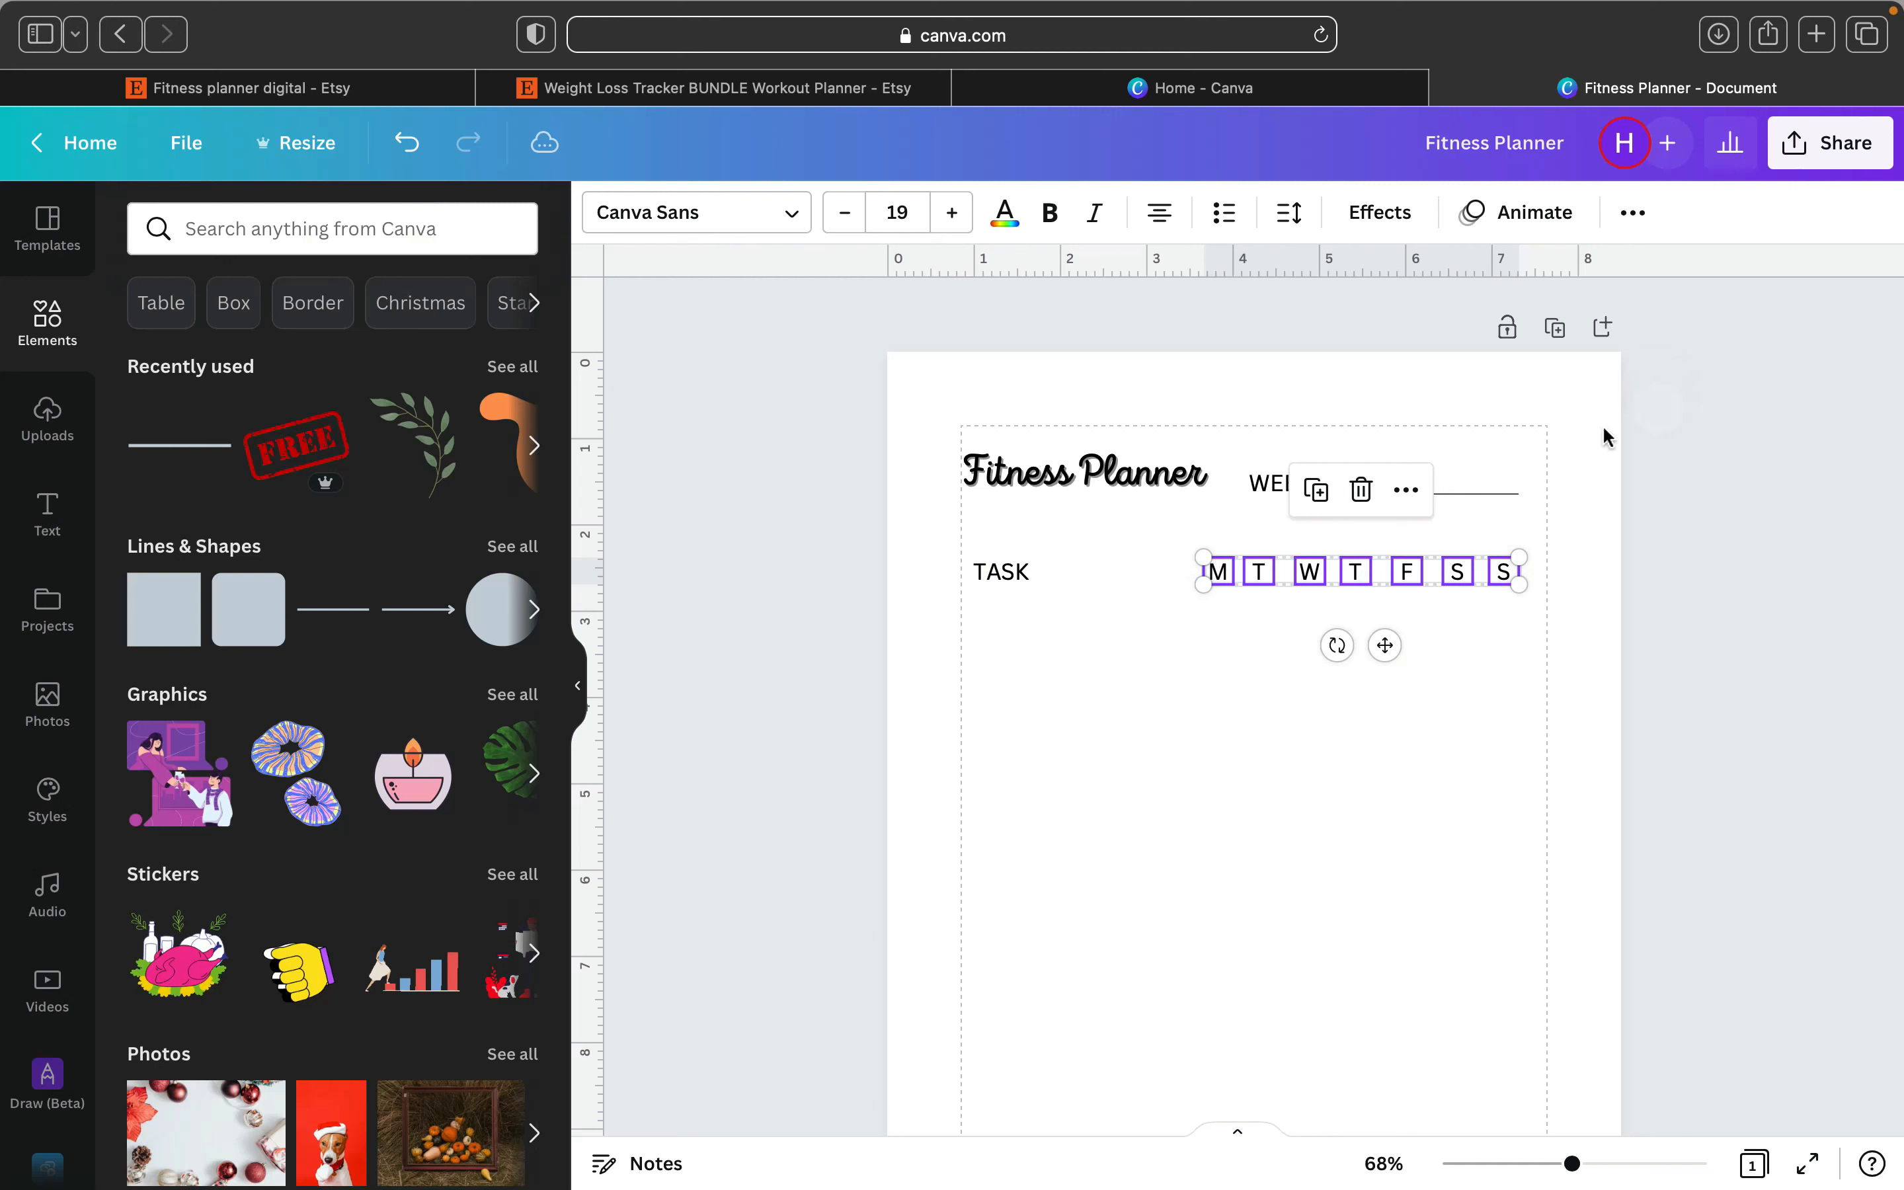
{"action": "left_click", "coordinate": [1632, 214]}
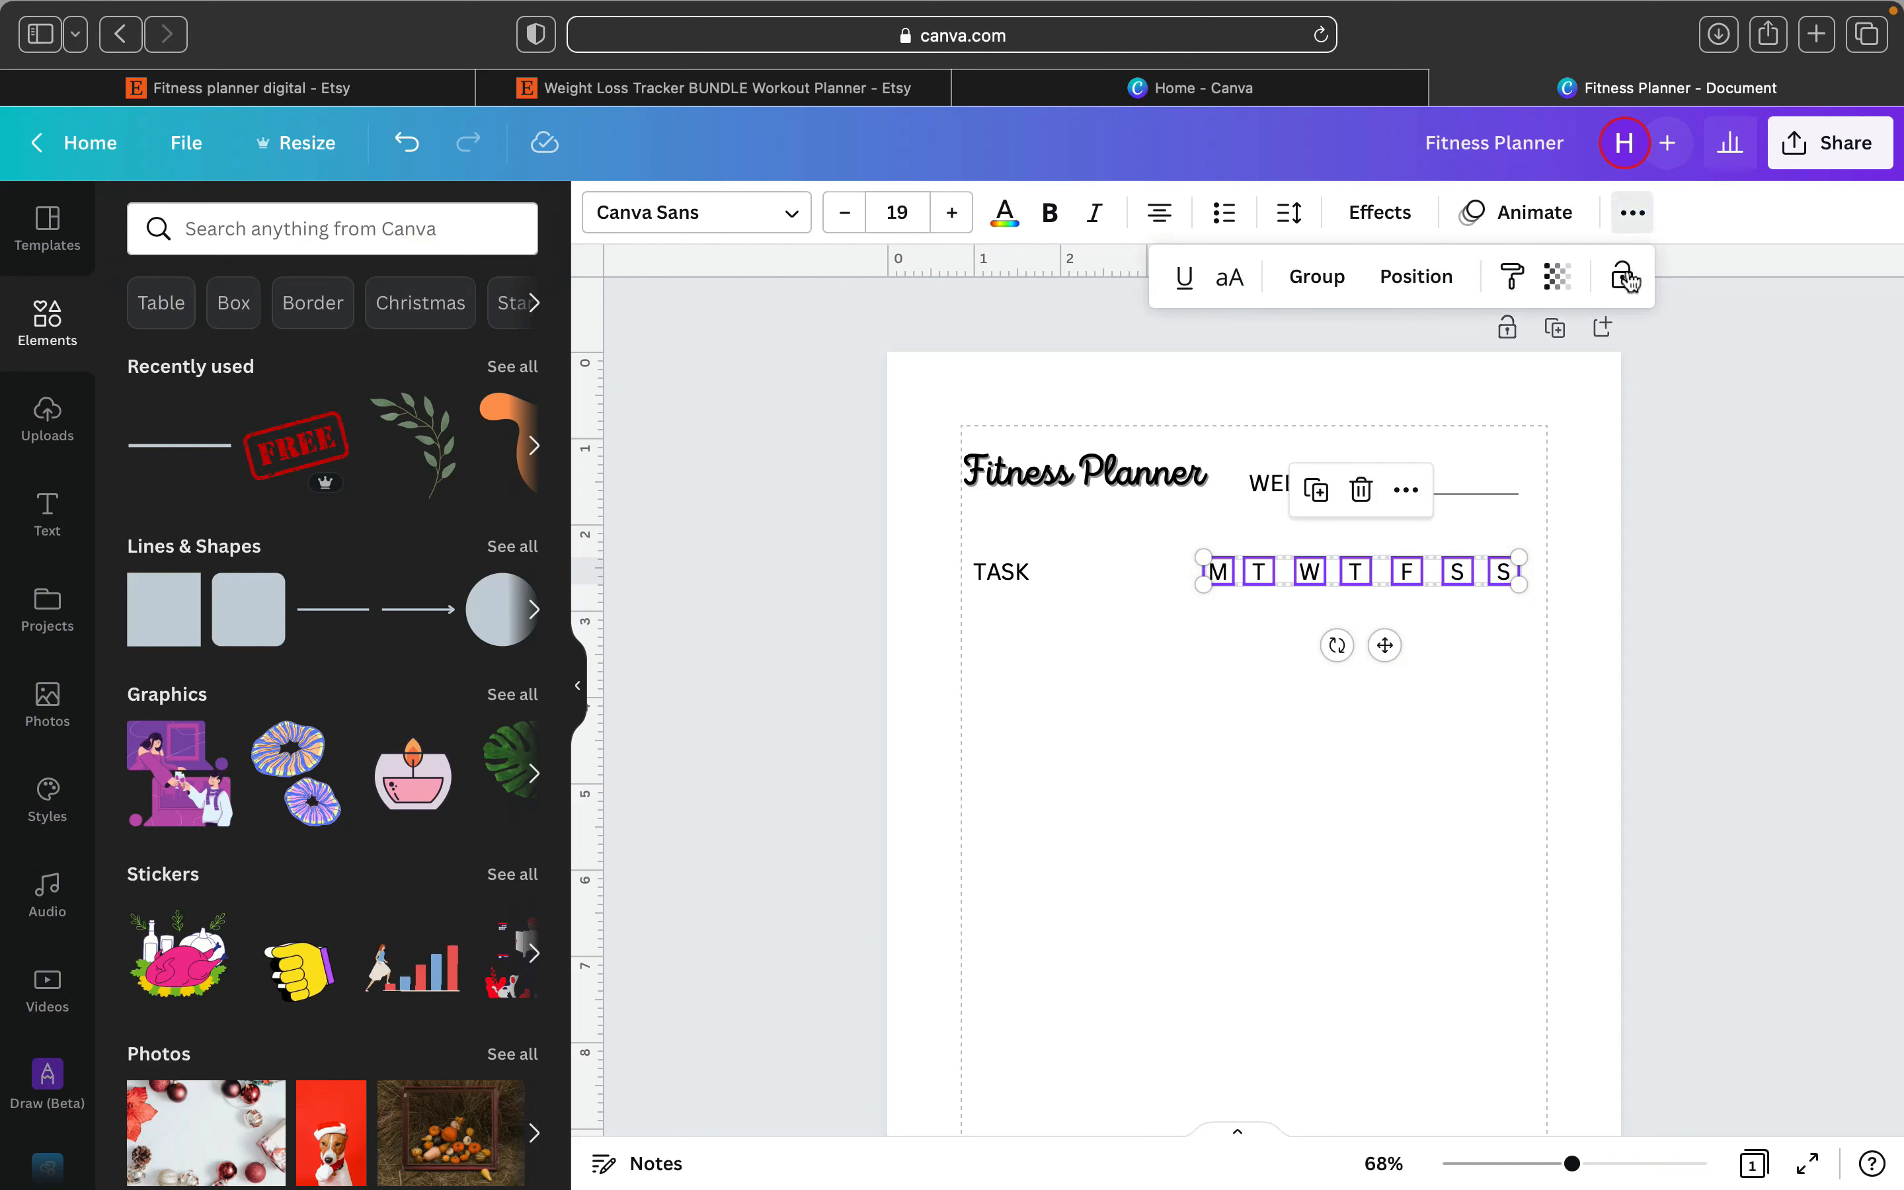
{"action": "left_click", "coordinate": [1415, 276]}
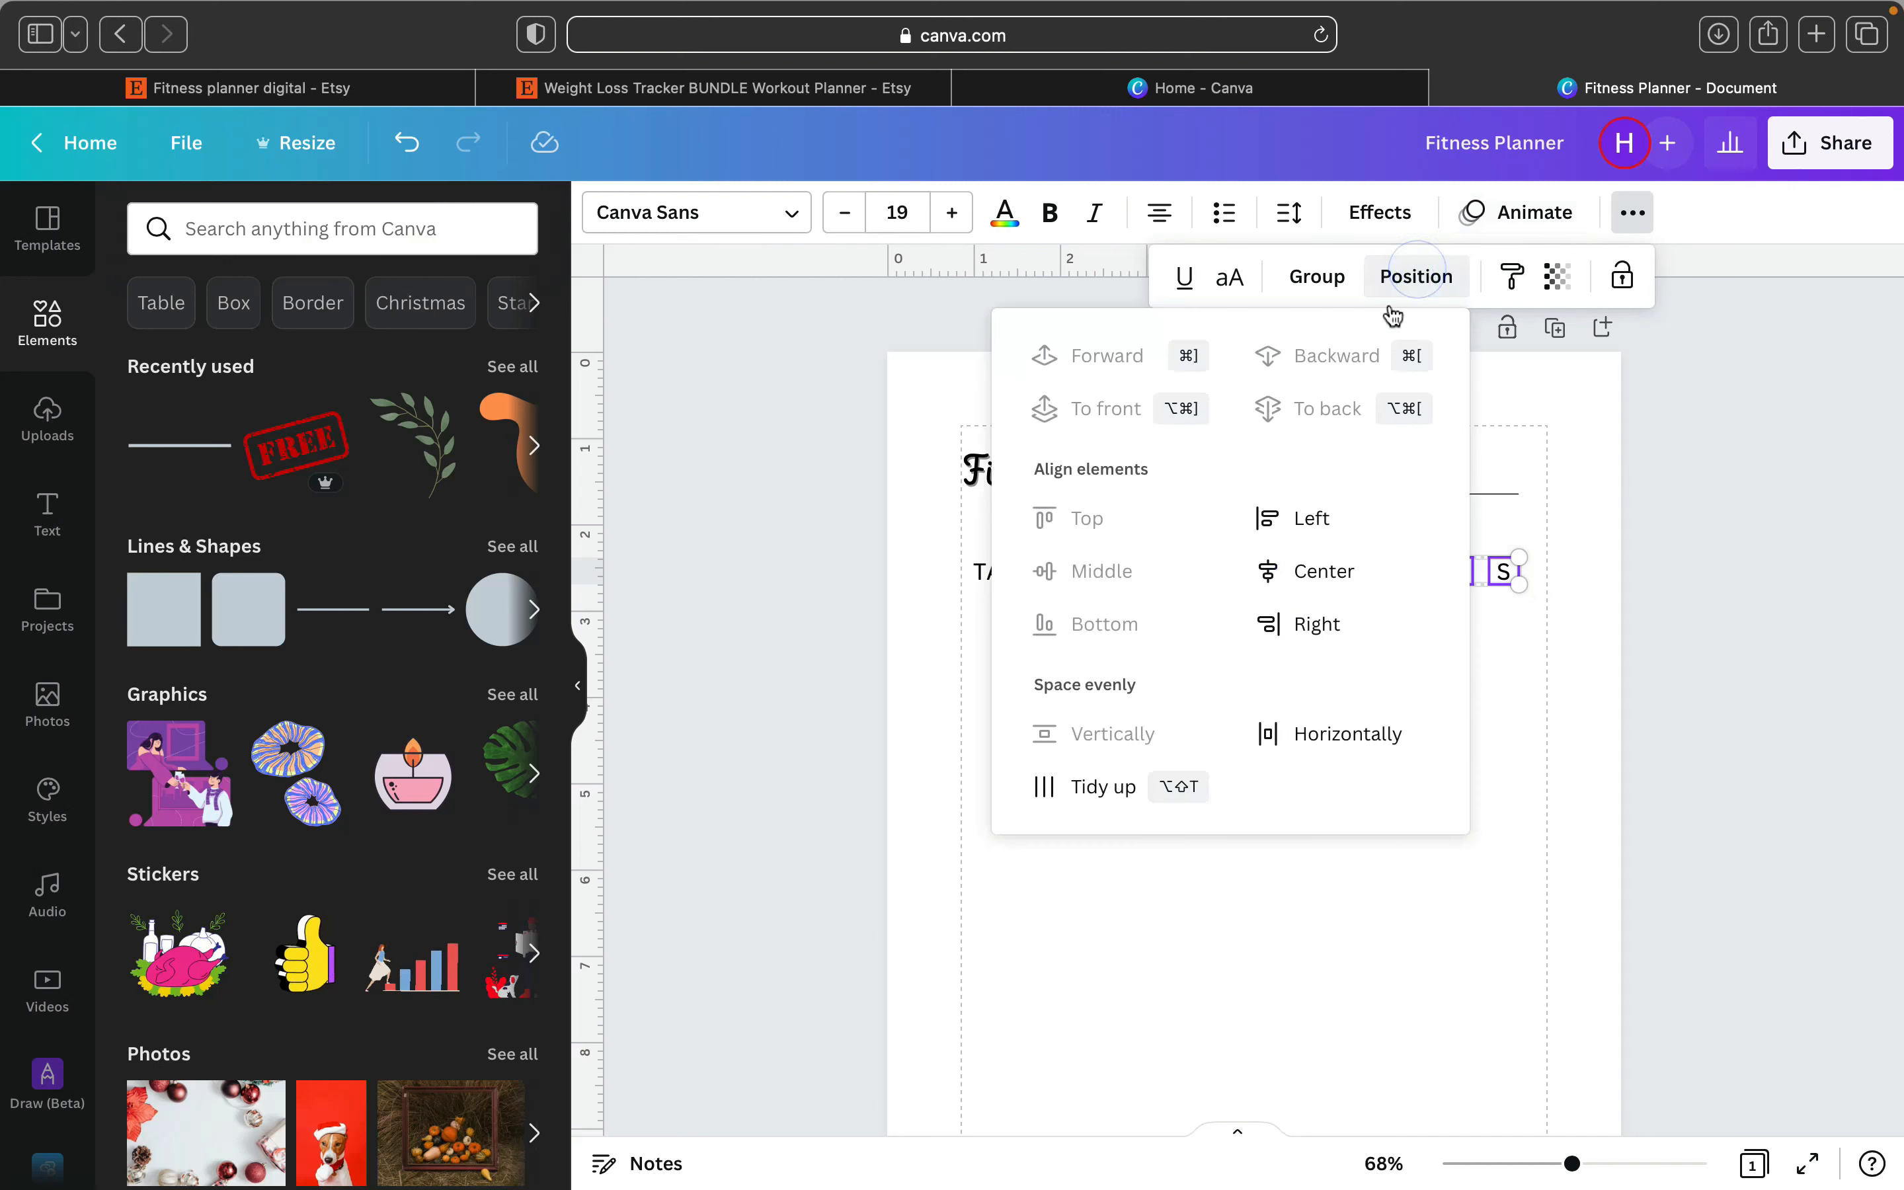
{"action": "left_click", "coordinate": [1106, 787]}
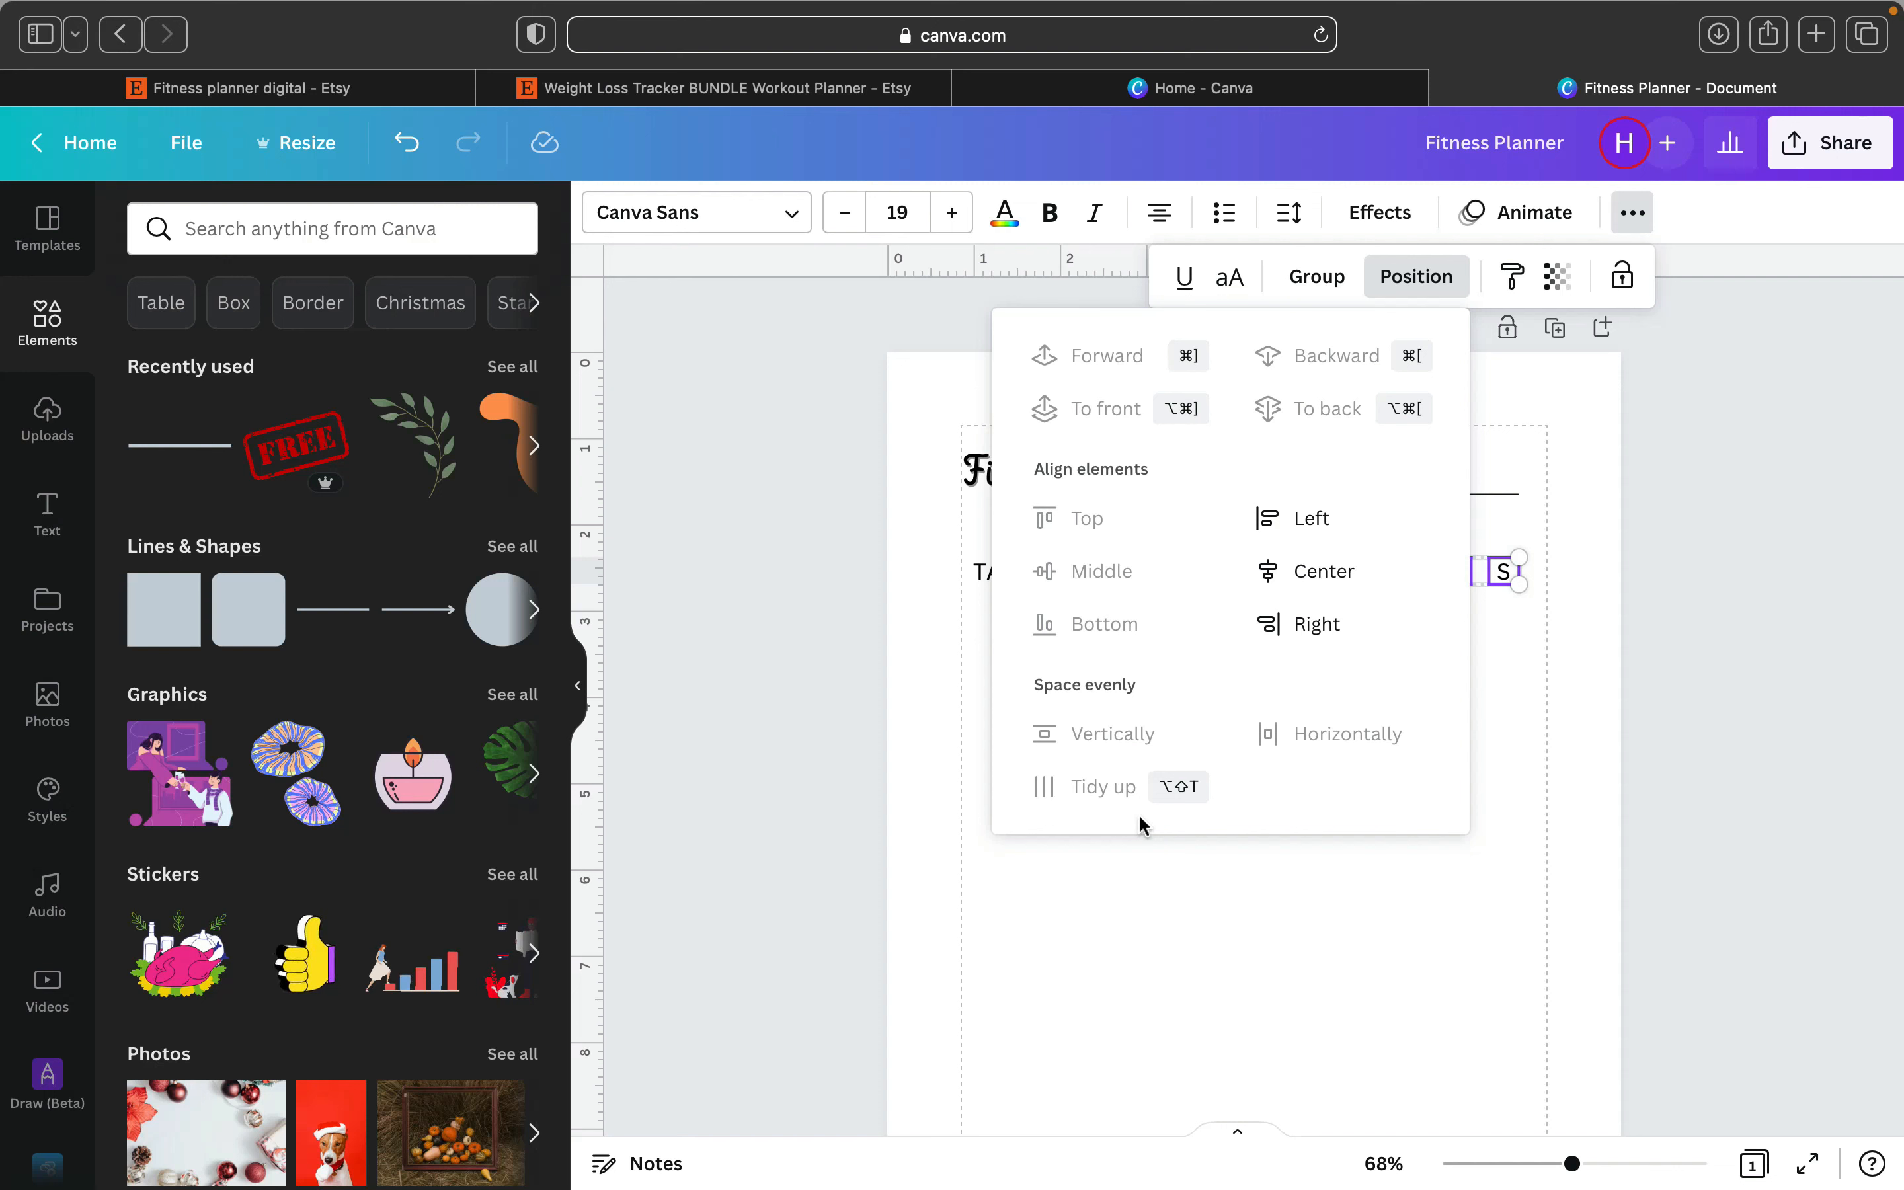
{"action": "left_click", "coordinate": [1137, 814]}
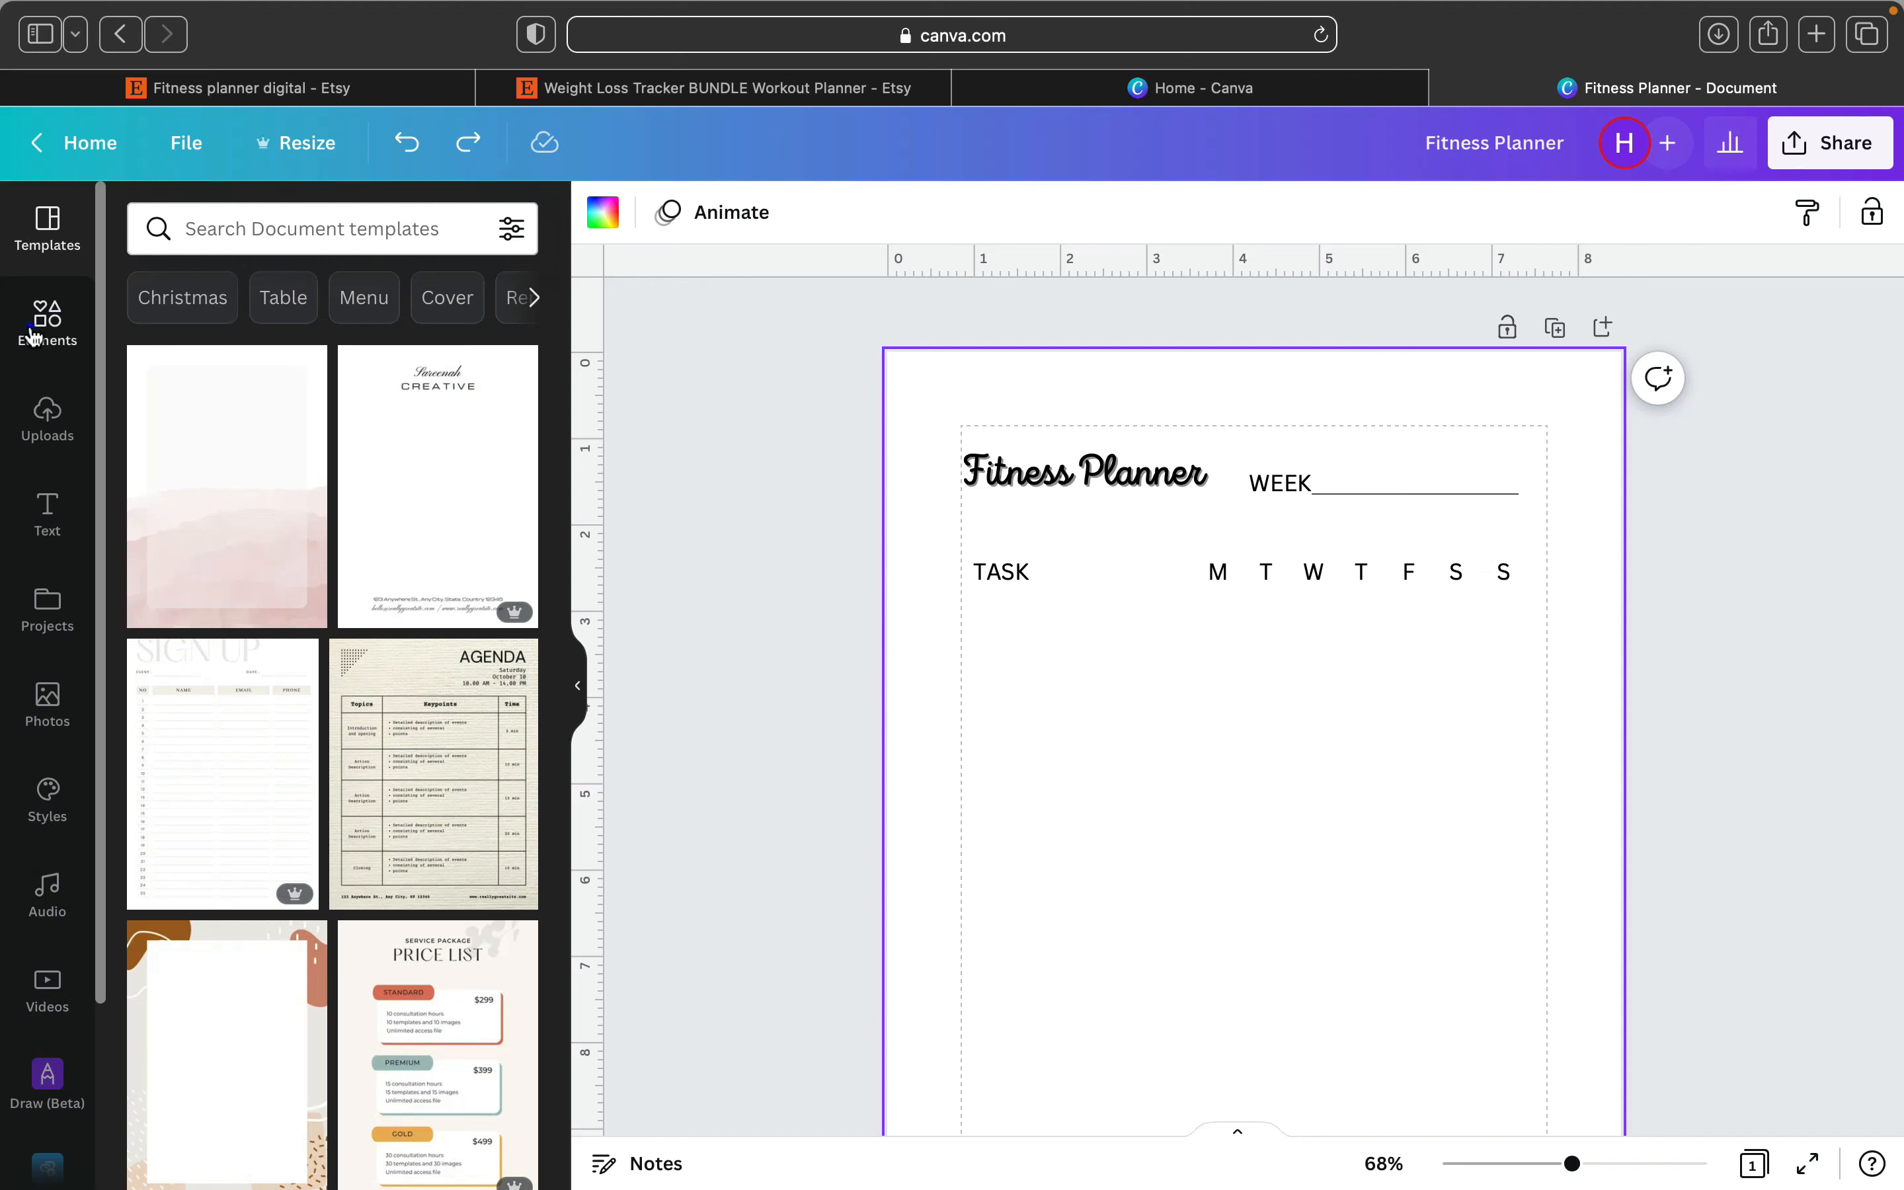
Add a square shape from the Lines & Shapes elements to the page.
{"action": "left_click", "coordinate": [32, 334]}
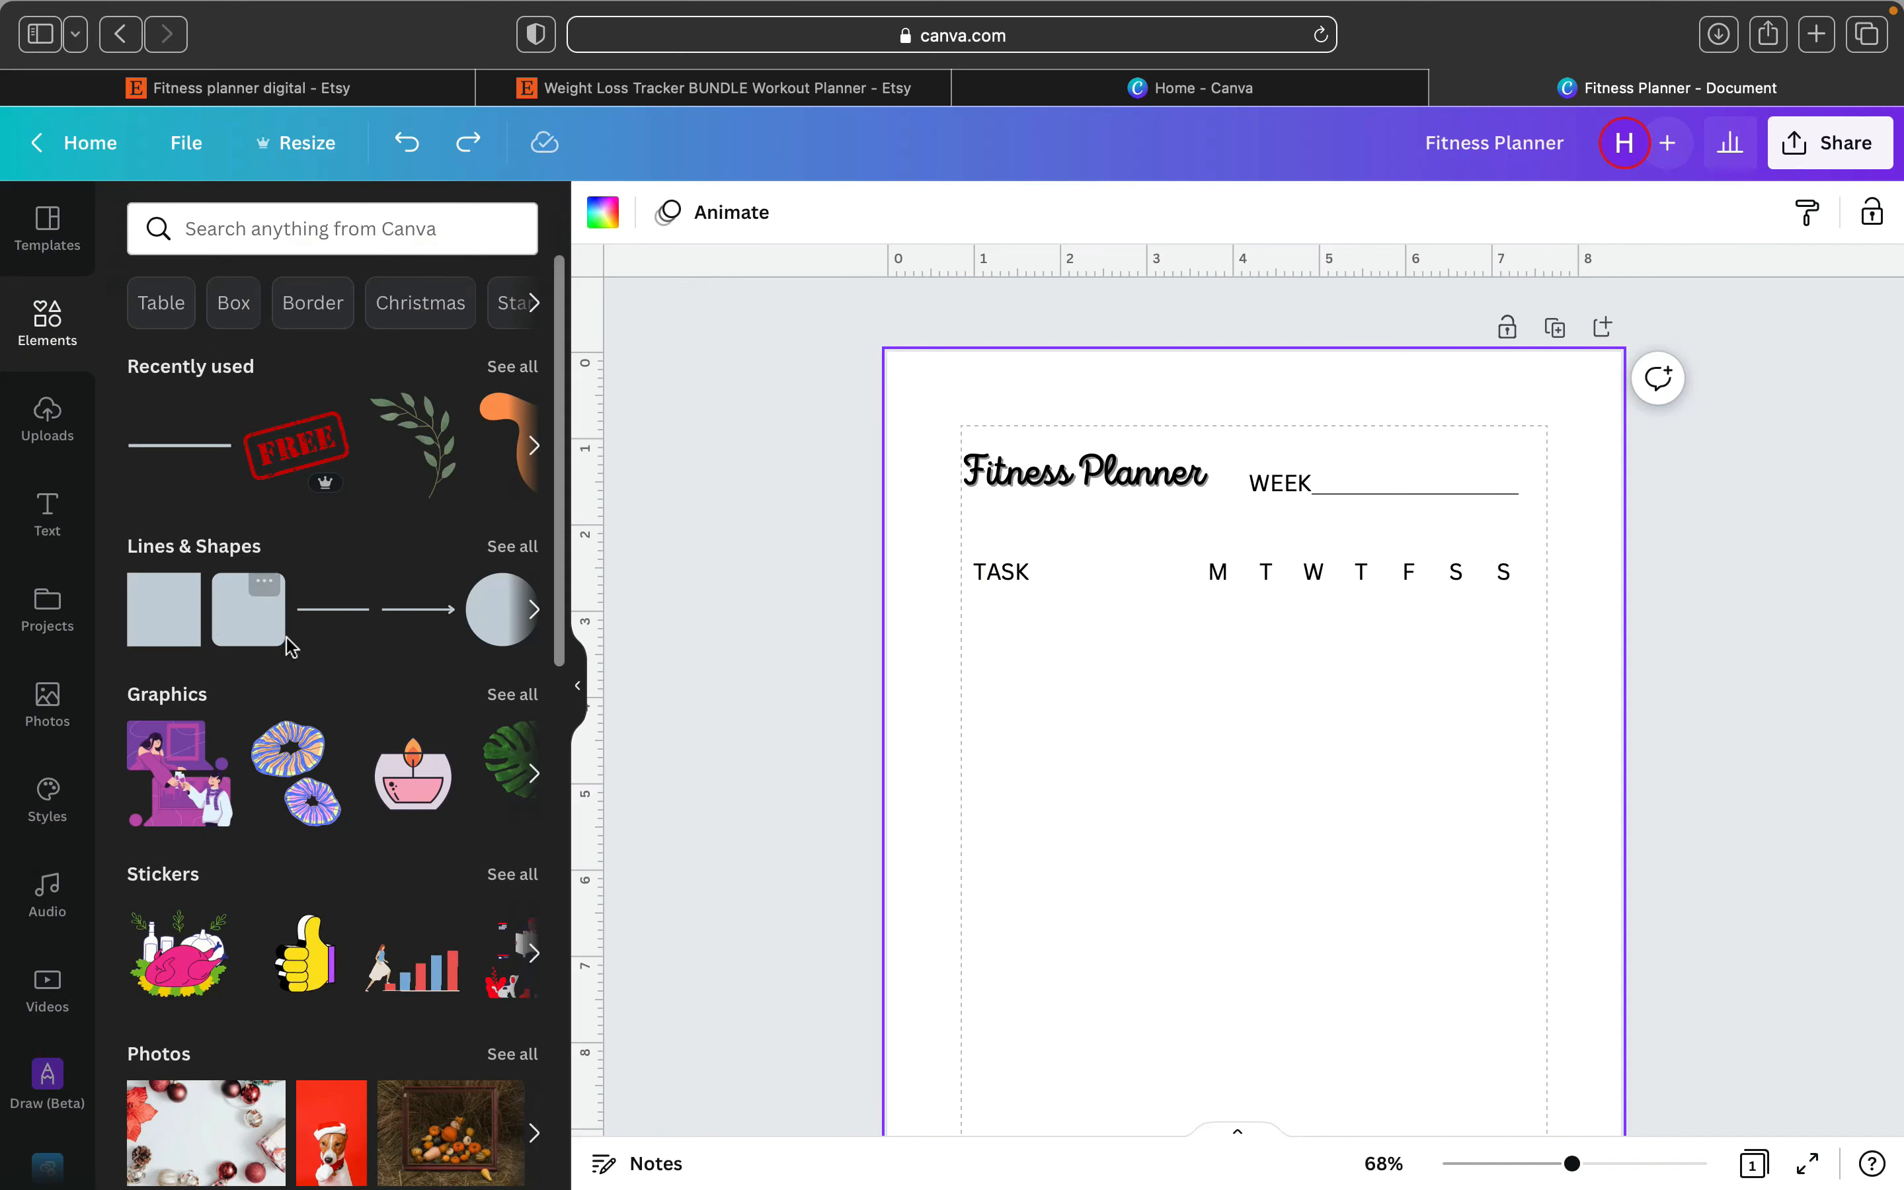
{"action": "left_click", "coordinate": [179, 594]}
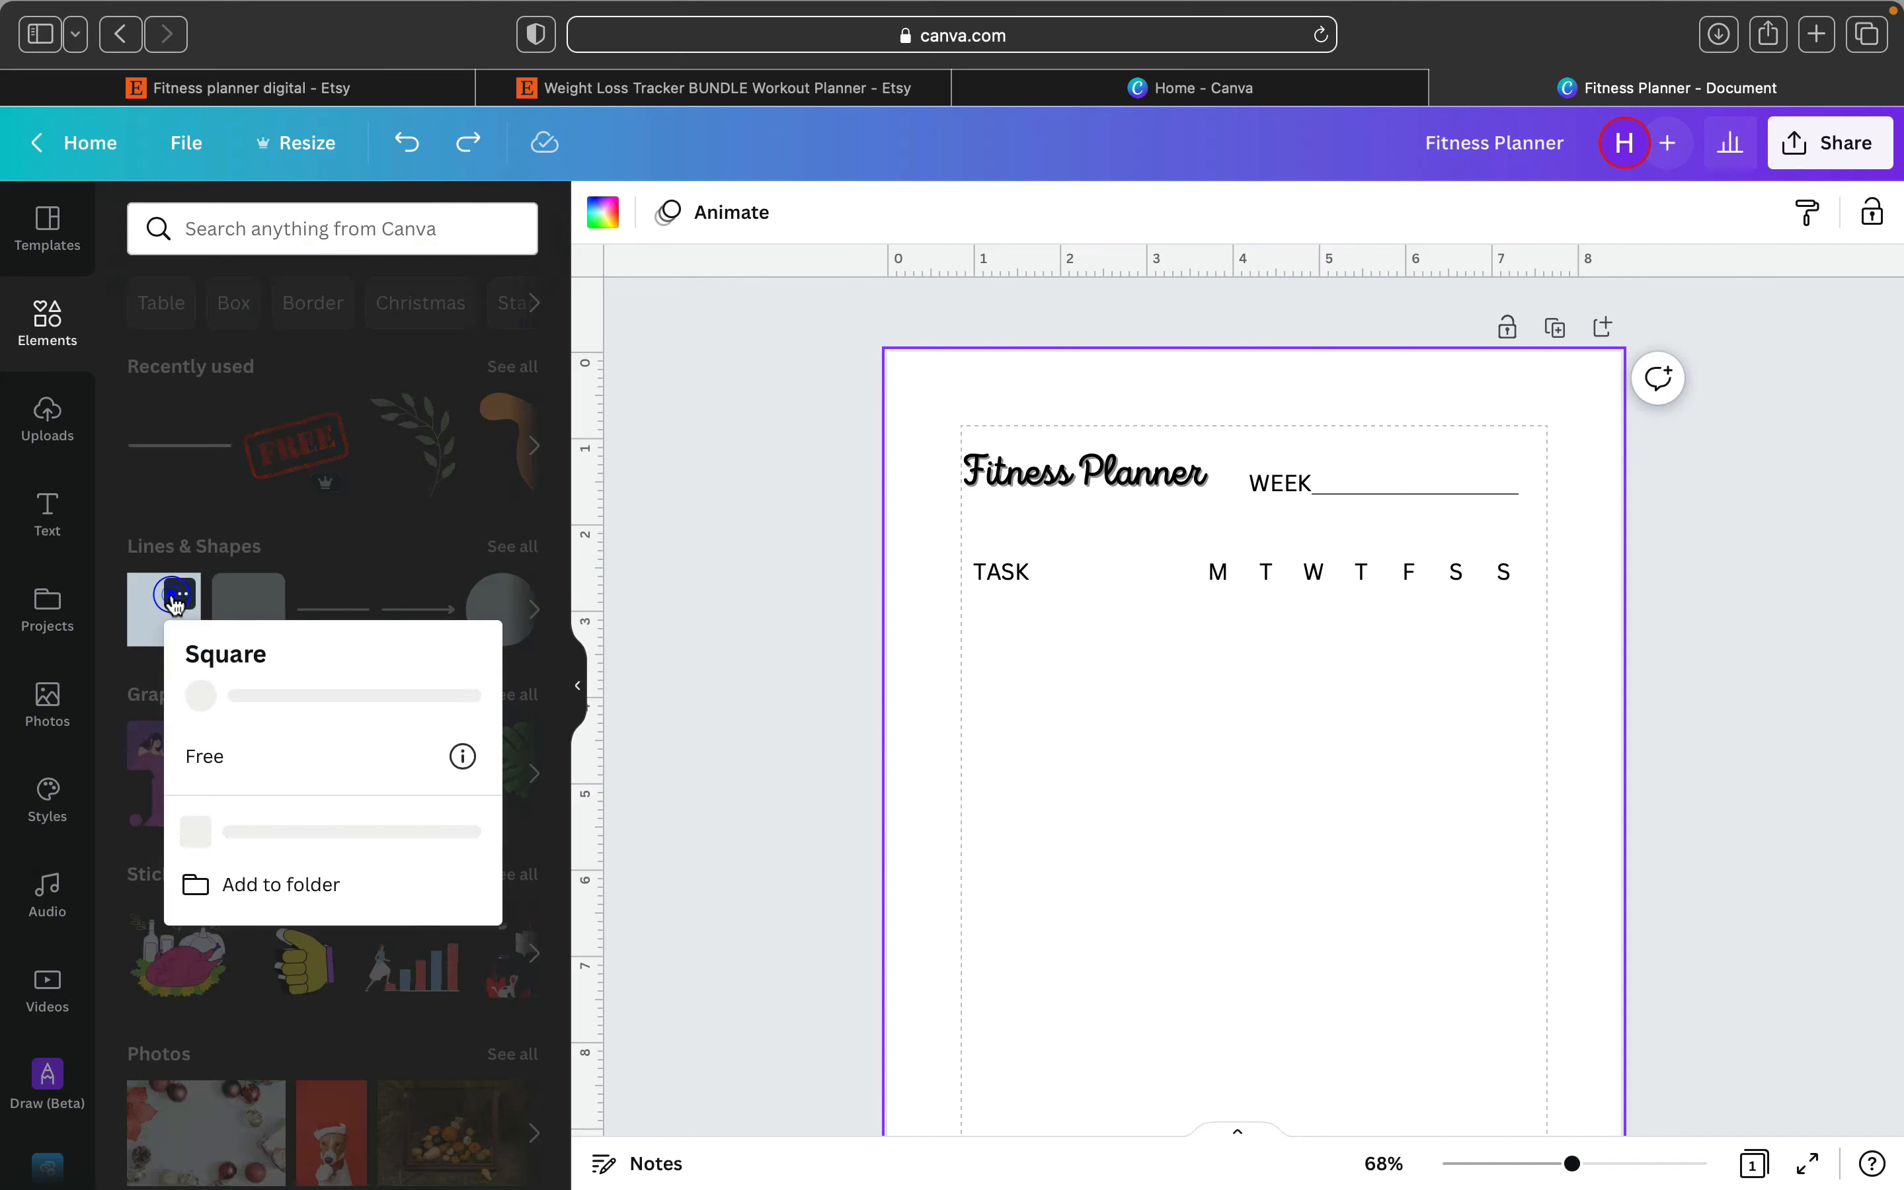
{"action": "left_click", "coordinate": [131, 623]}
{"action": "left_click", "coordinate": [134, 618]}
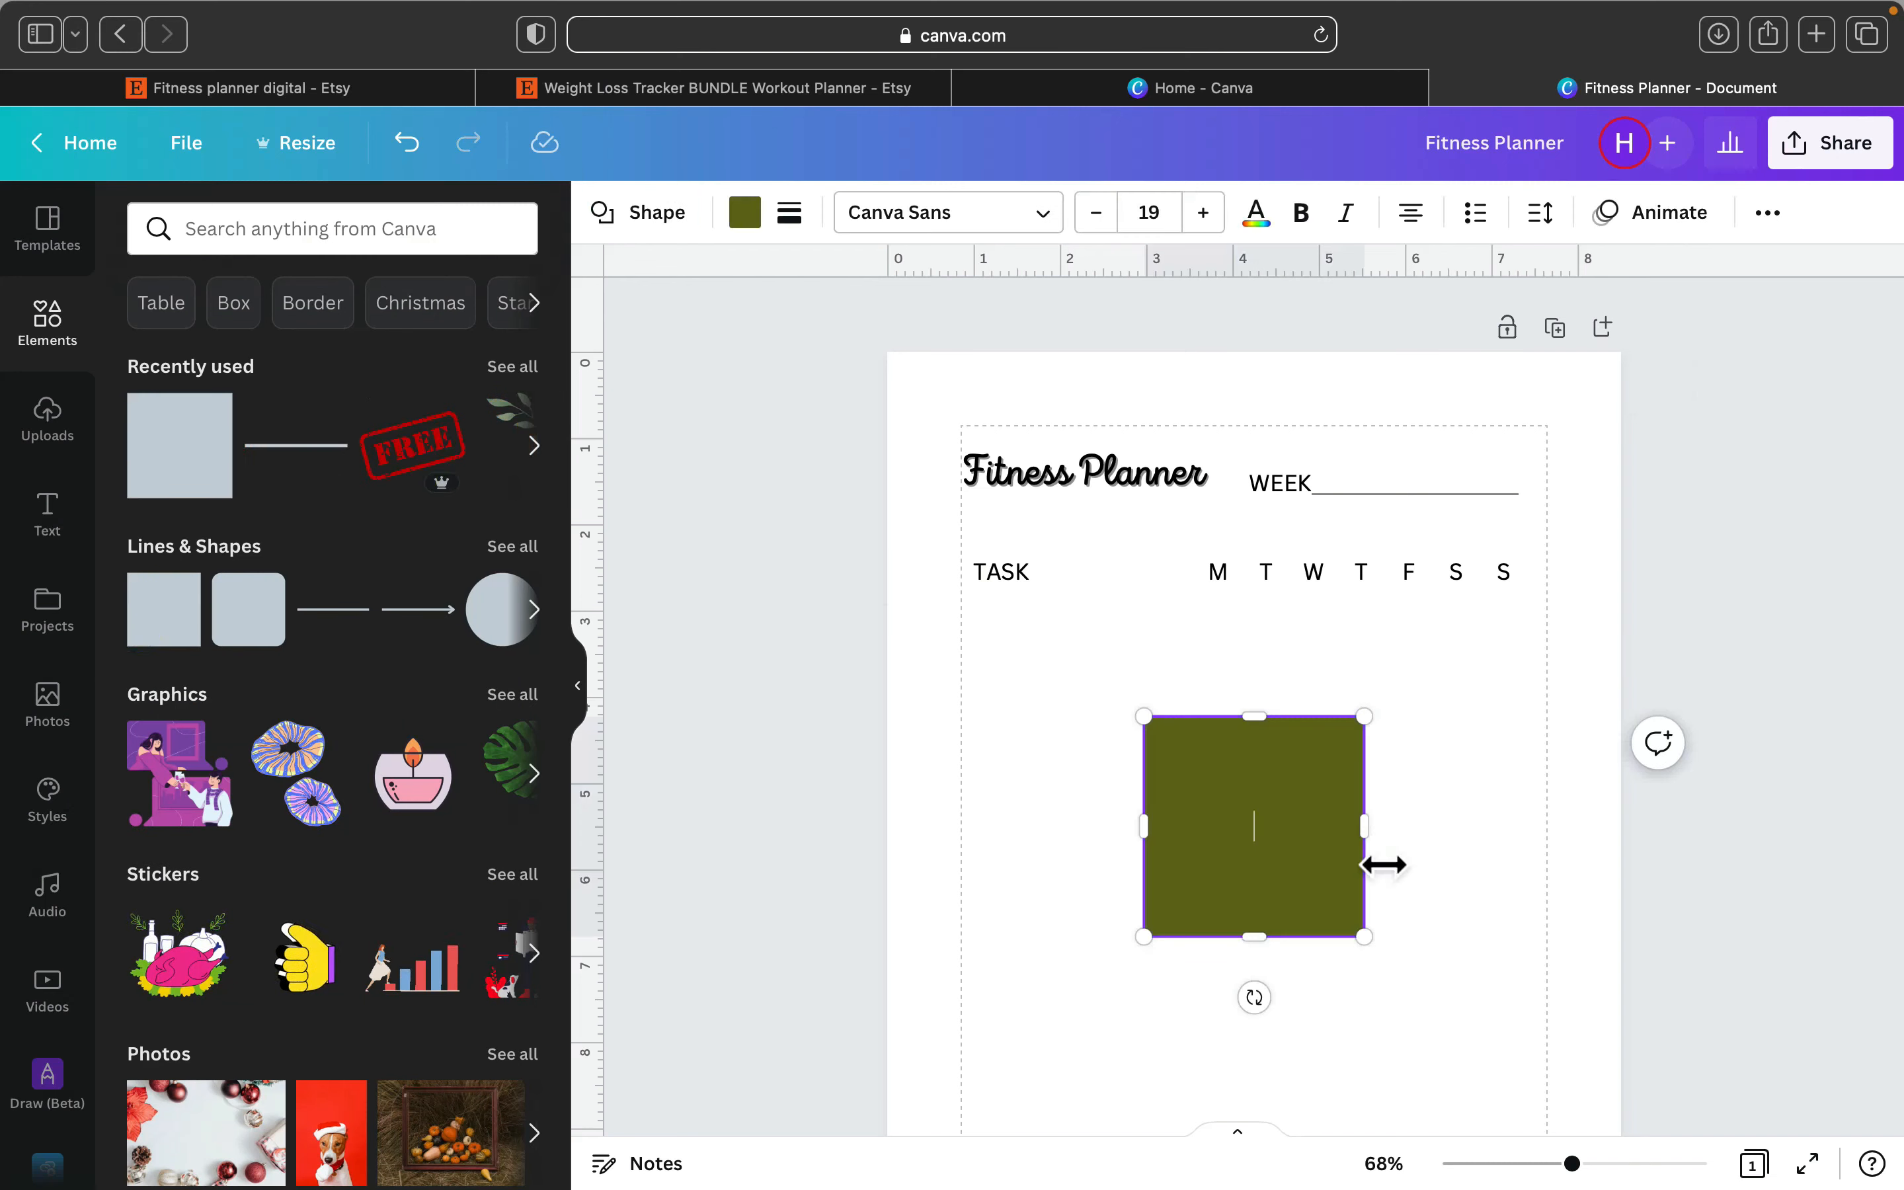
Resize and move the square into a thin bar spanning the header row from TASK to the last S.
{"action": "left_click_drag", "start_coordinate": [1376, 842], "coordinate": [1519, 842]}
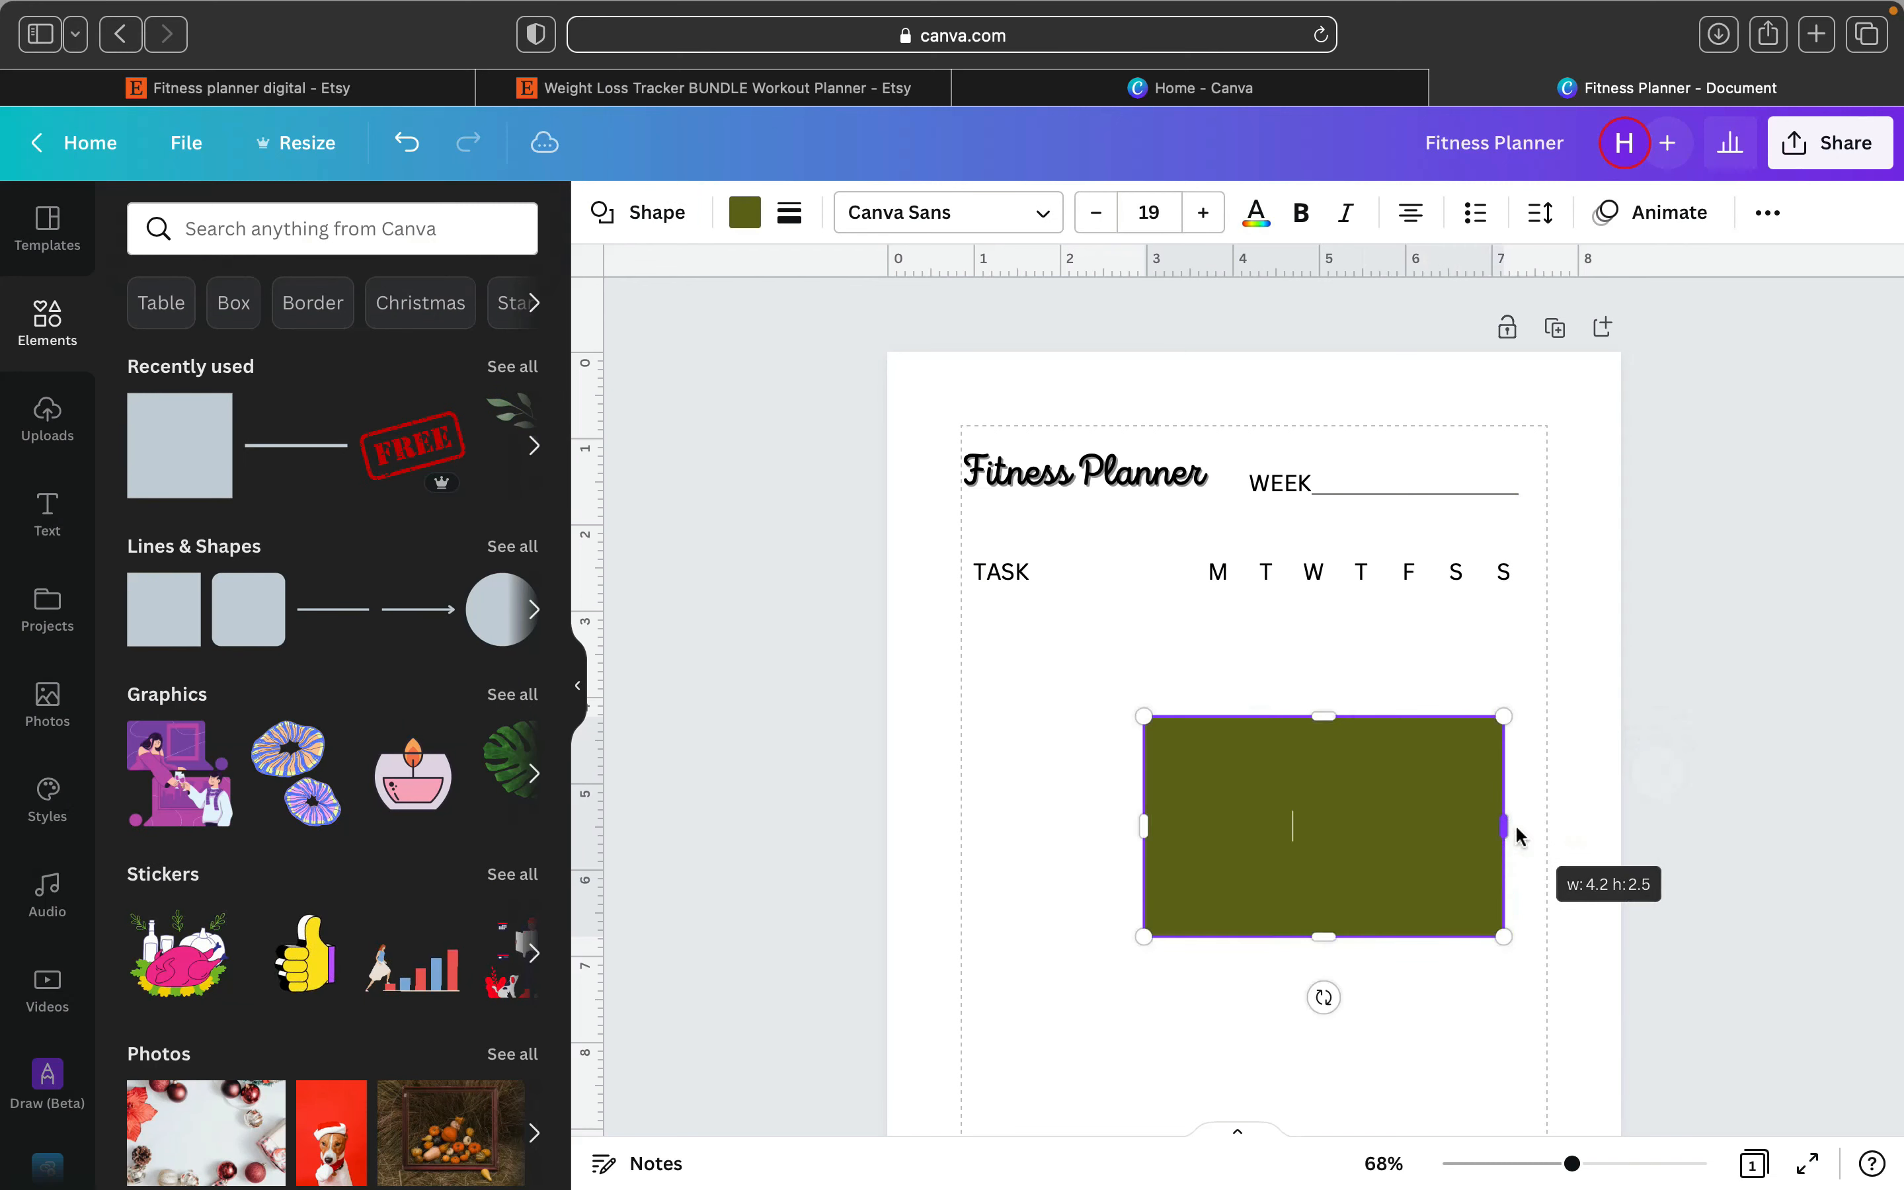
{"action": "left_click_drag", "start_coordinate": [1326, 942], "coordinate": [1168, 652]}
{"action": "left_click_drag", "start_coordinate": [1346, 592], "coordinate": [1541, 596]}
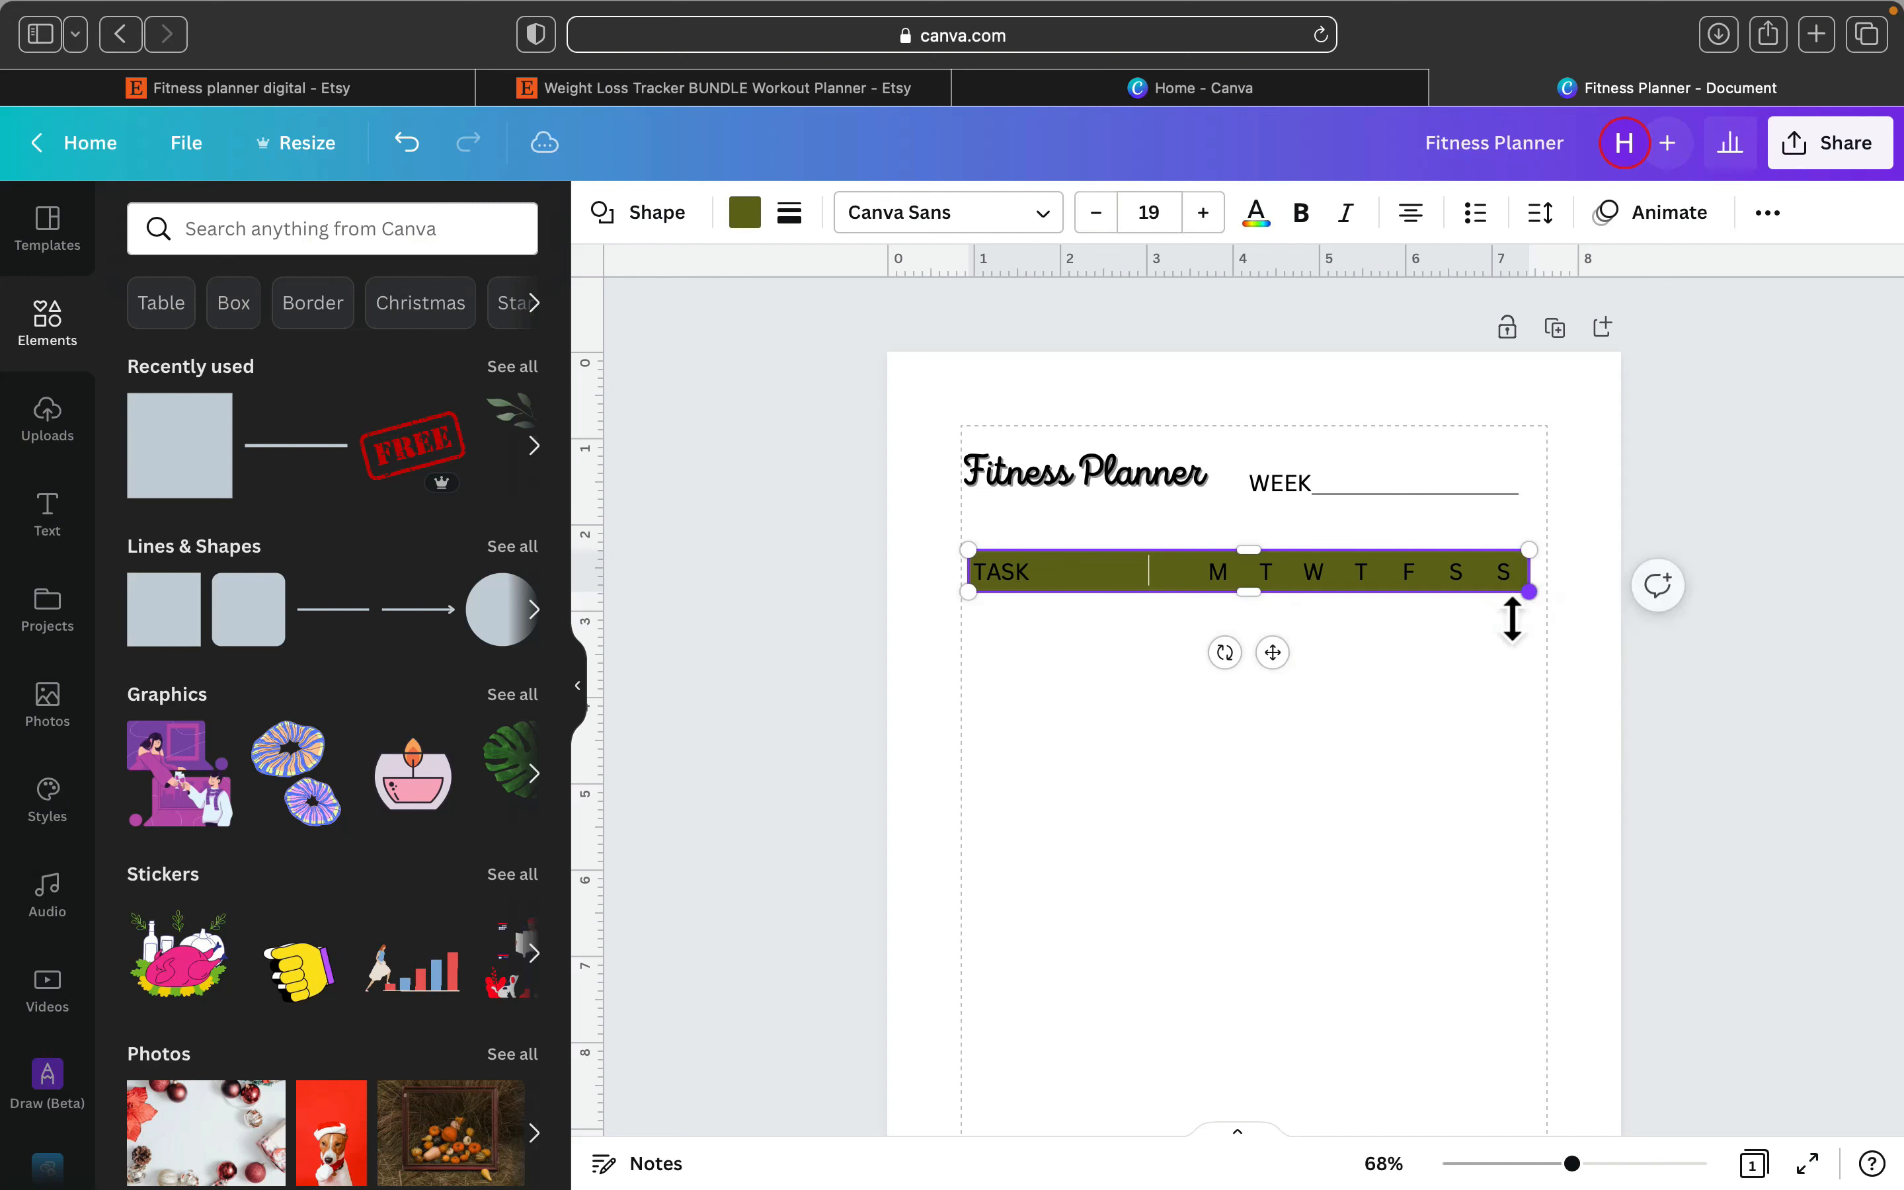
Change the header bar's fill color to the default pink.
{"action": "left_click", "coordinate": [789, 212]}
{"action": "left_click", "coordinate": [753, 213]}
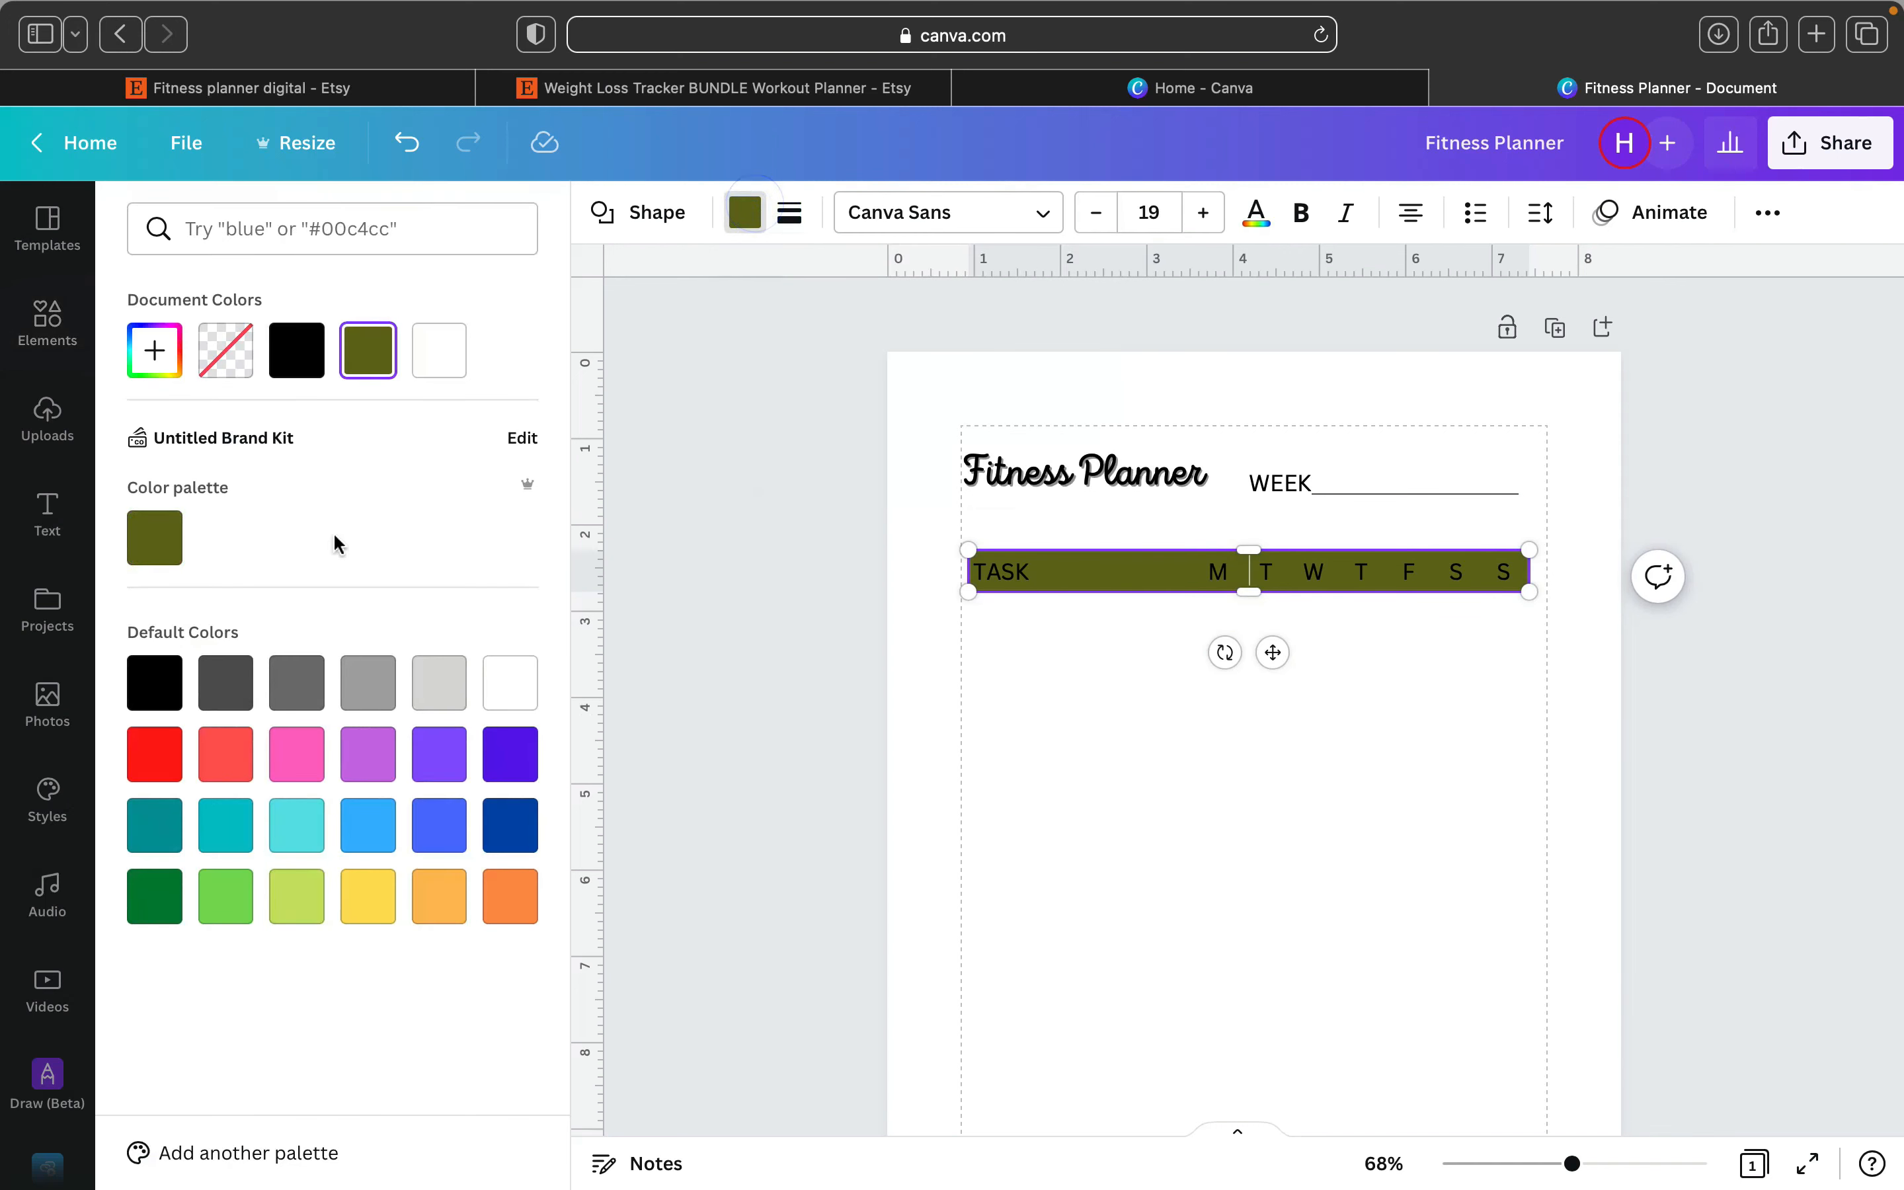
{"action": "left_click", "coordinate": [224, 753]}
{"action": "left_click", "coordinate": [293, 754]}
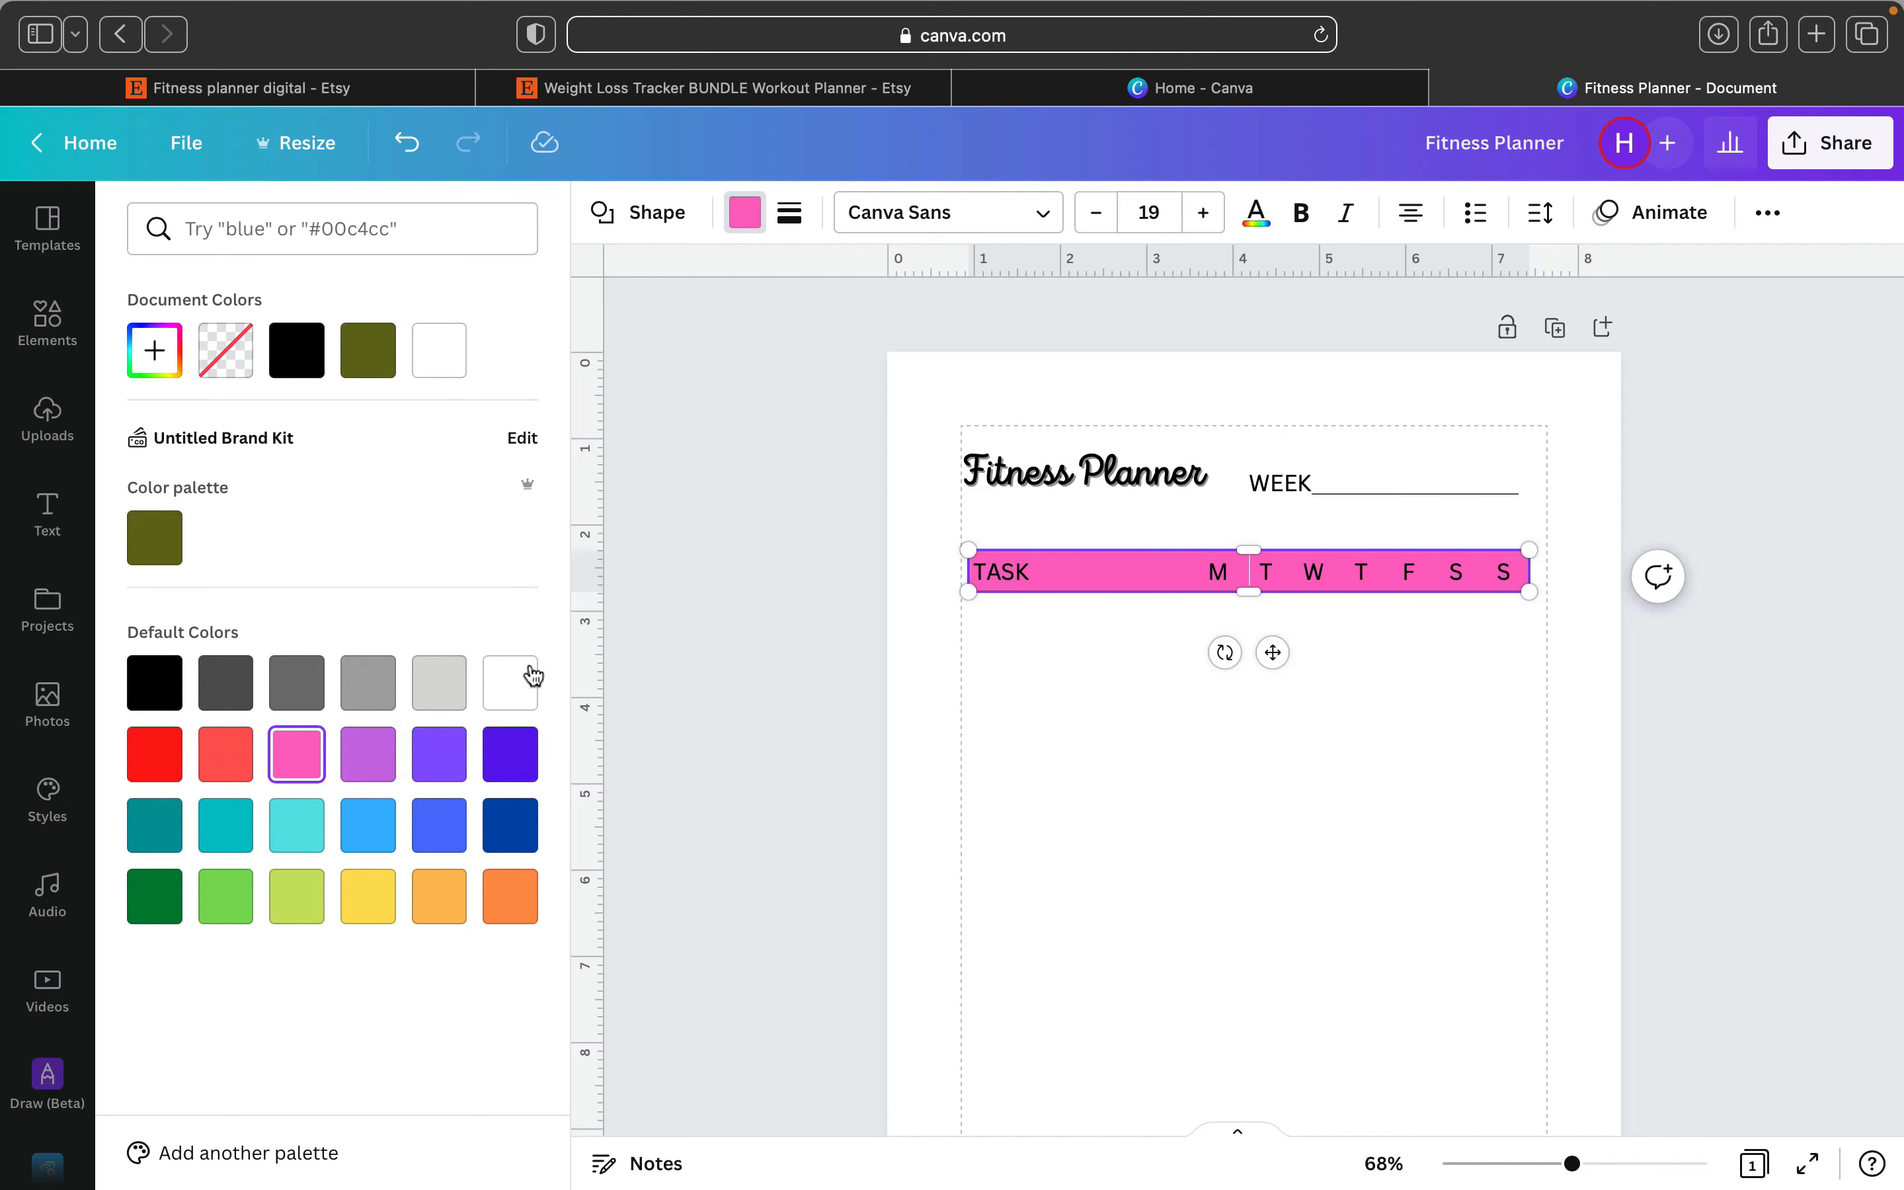
Try white, grey, orange, yellow, blue, red and pink default colors as the header bar's fill.
{"action": "left_click", "coordinate": [511, 681]}
{"action": "left_click", "coordinate": [424, 677]}
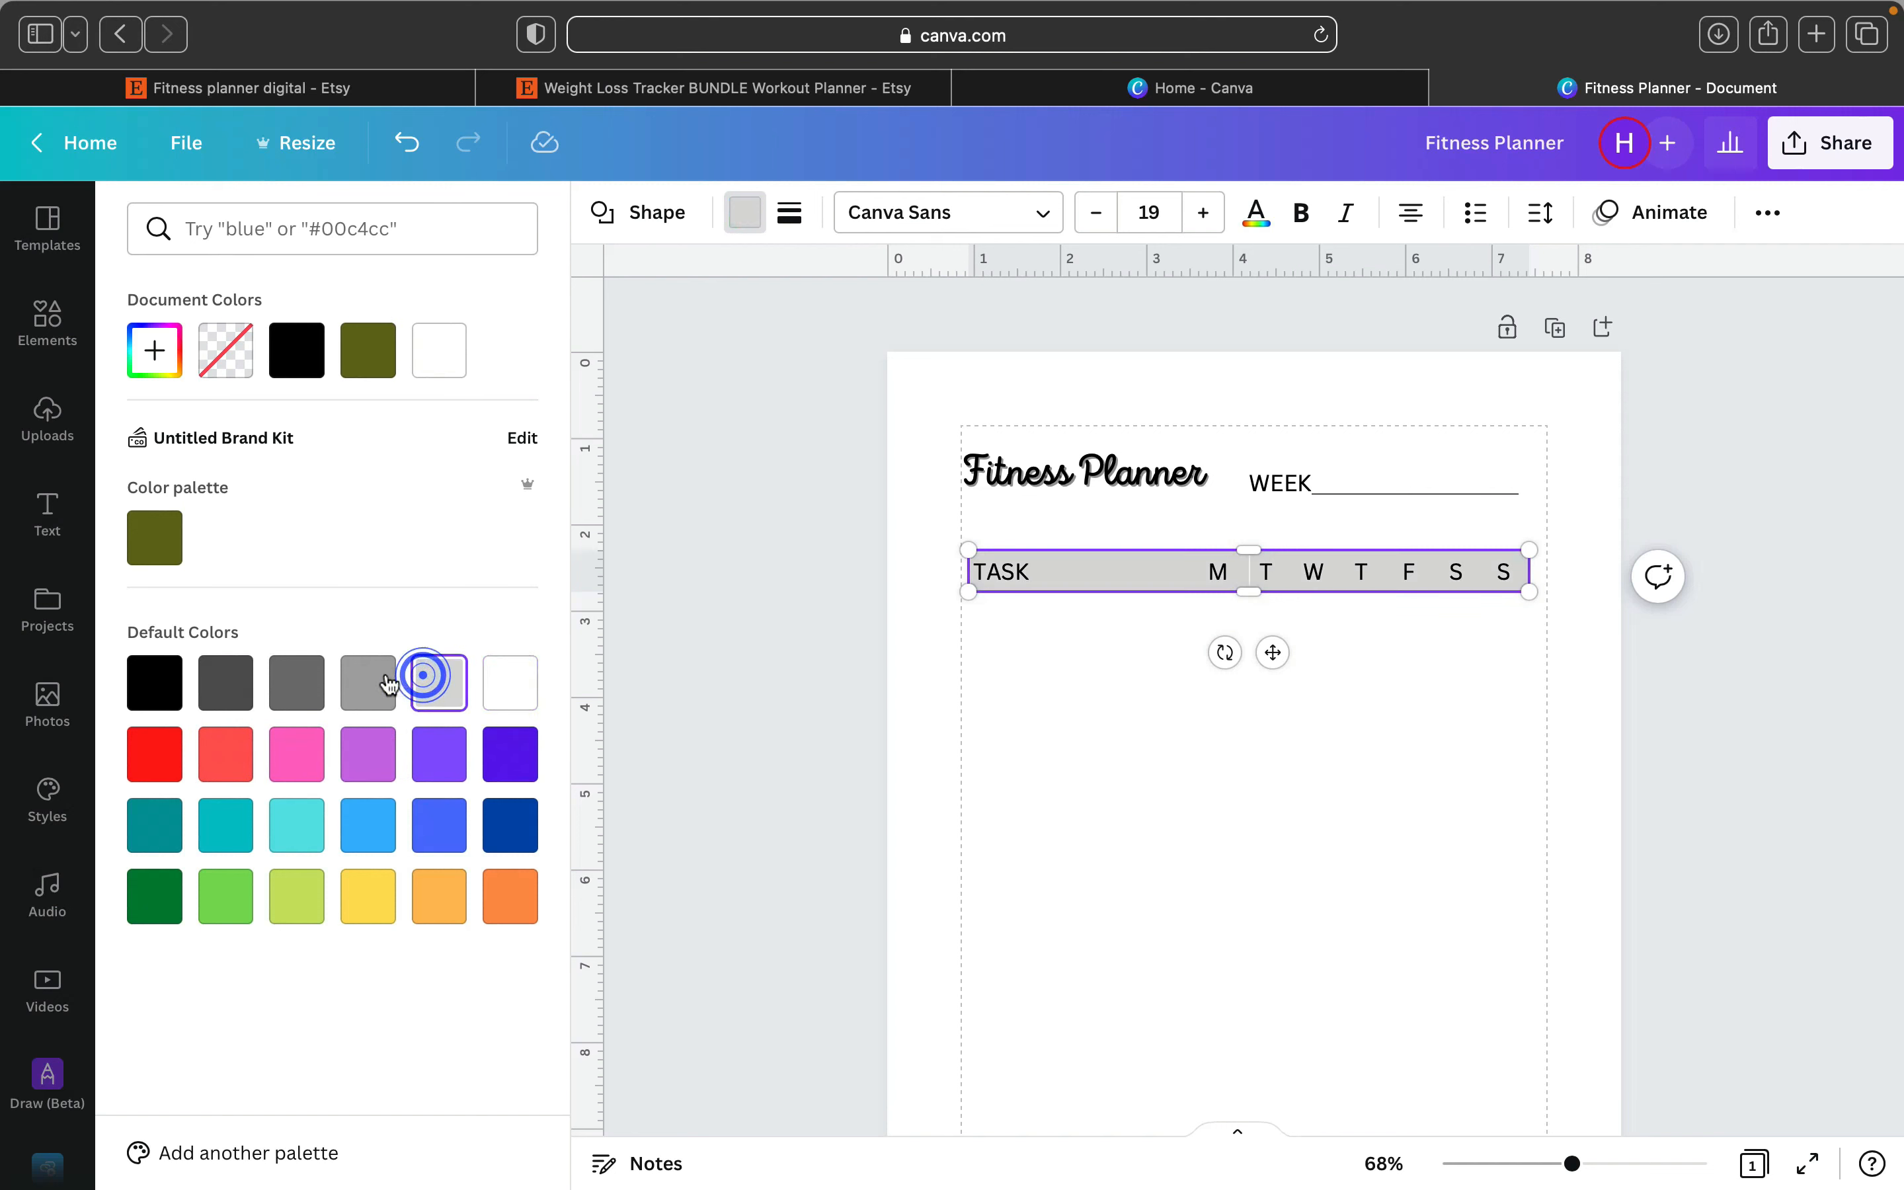
{"action": "left_click", "coordinate": [369, 682]}
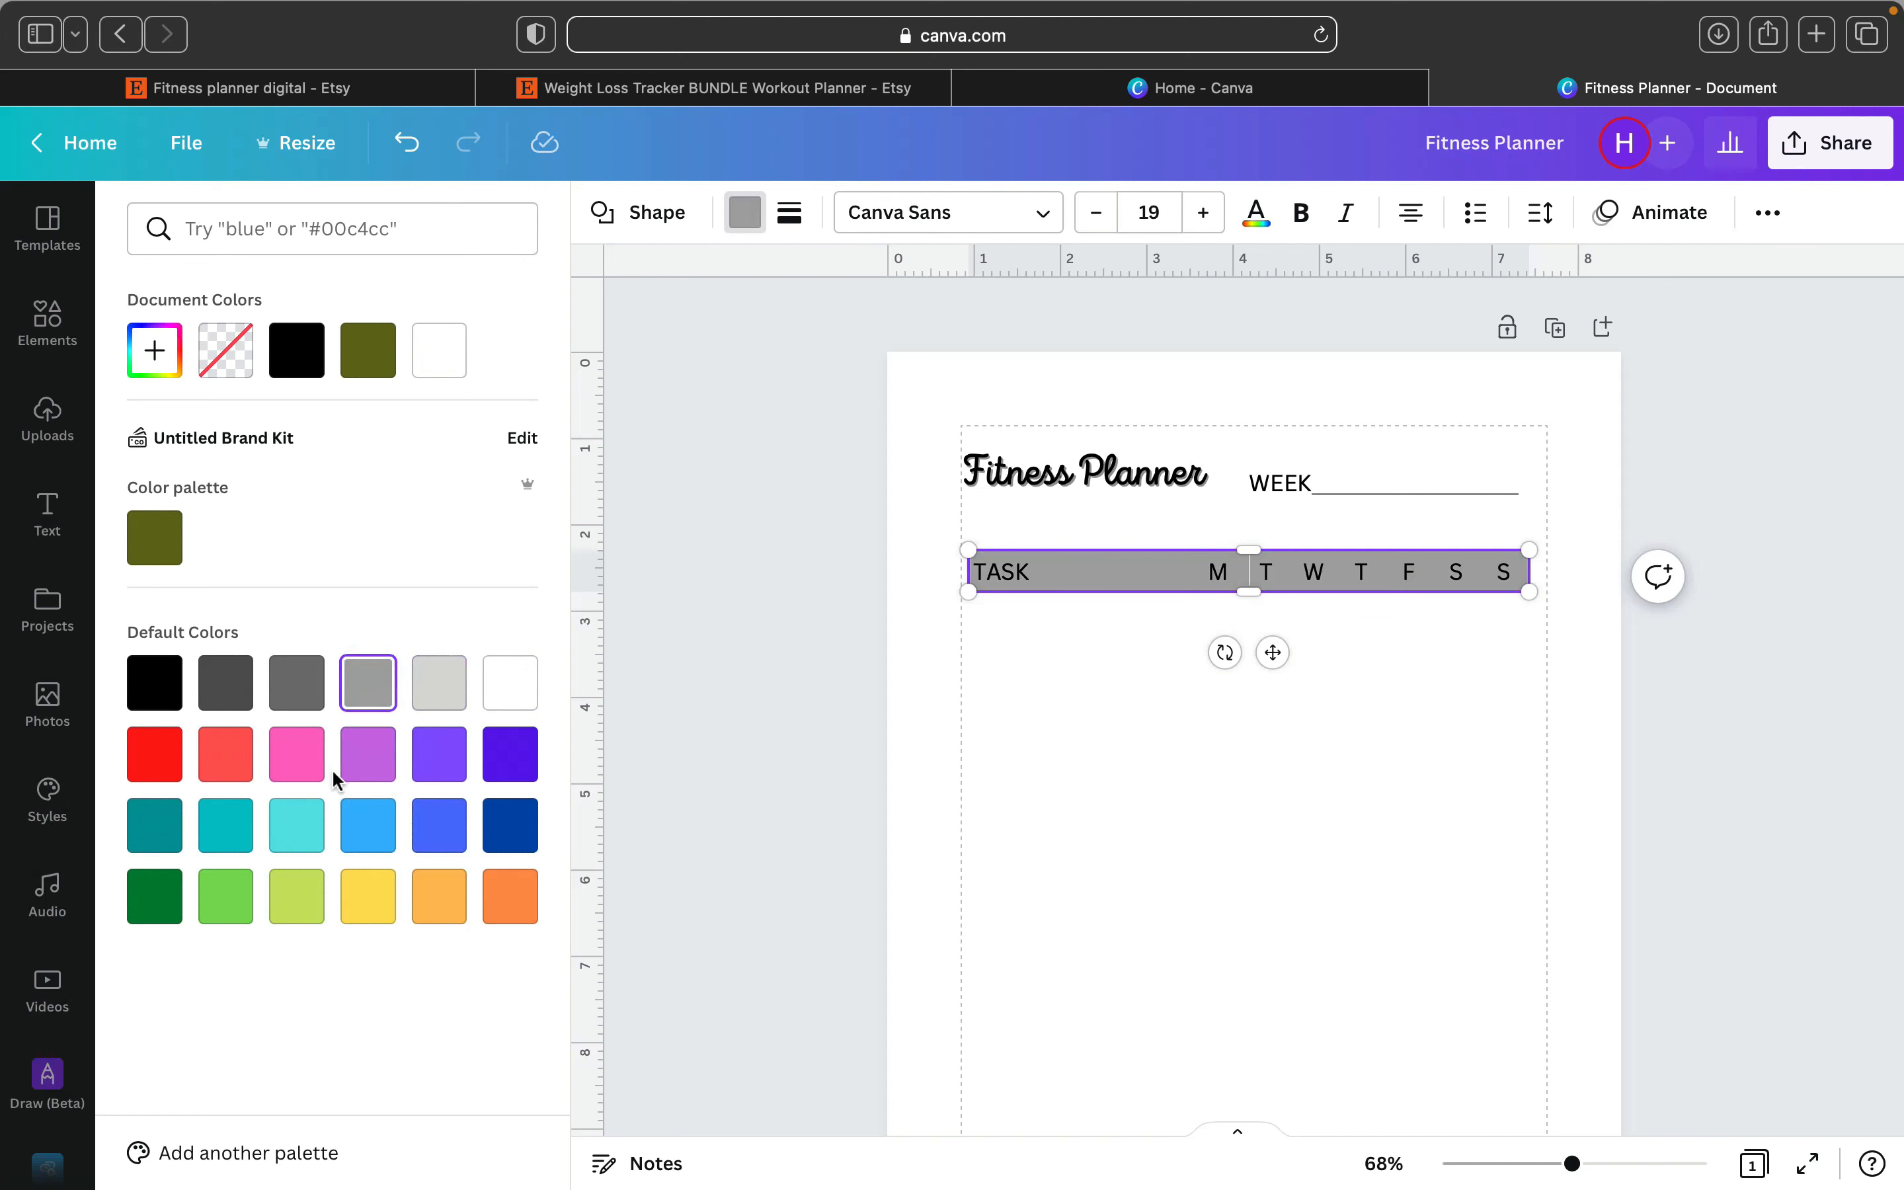
{"action": "left_click", "coordinate": [504, 888]}
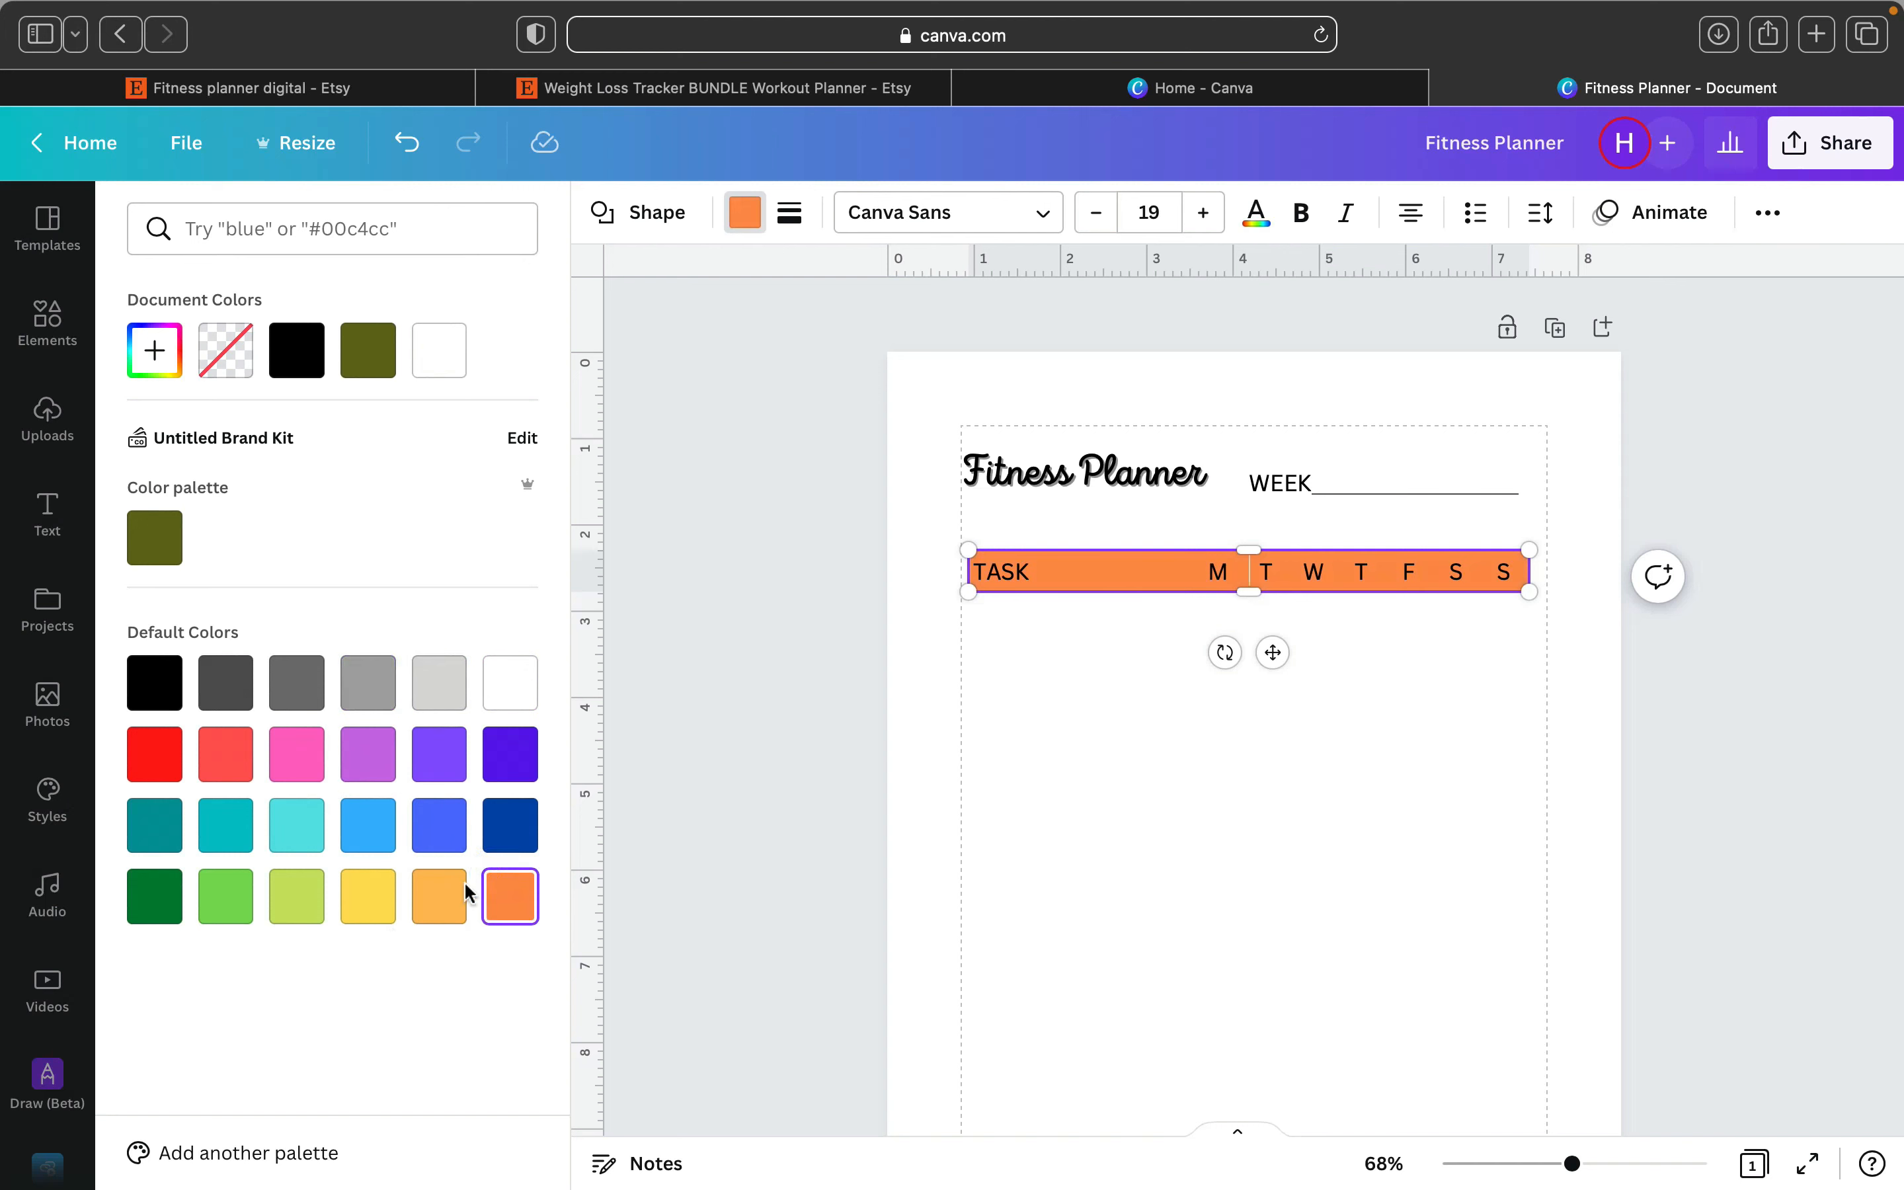
{"action": "left_click", "coordinate": [438, 894]}
{"action": "left_click", "coordinate": [384, 905]}
{"action": "left_click", "coordinate": [440, 830]}
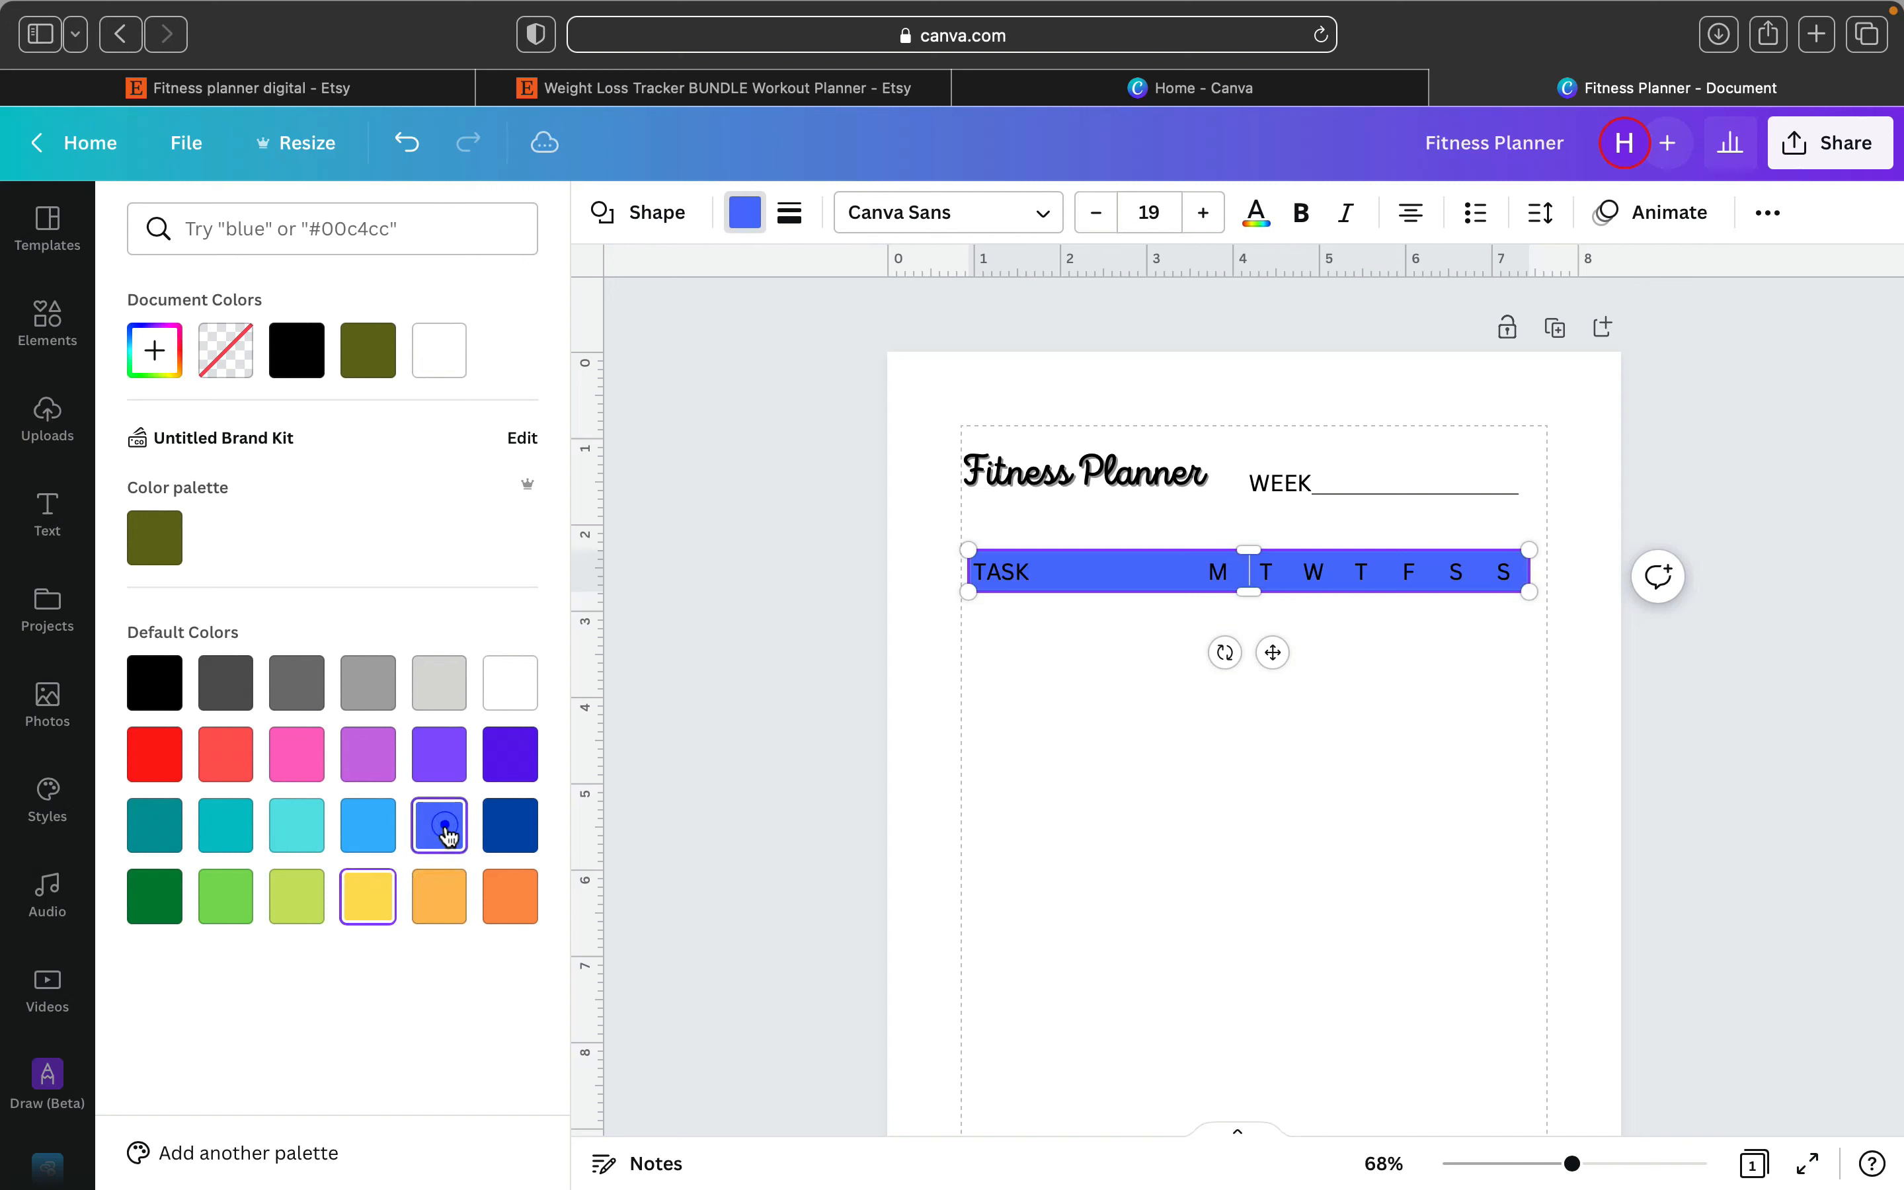
{"action": "left_click", "coordinate": [510, 831]}
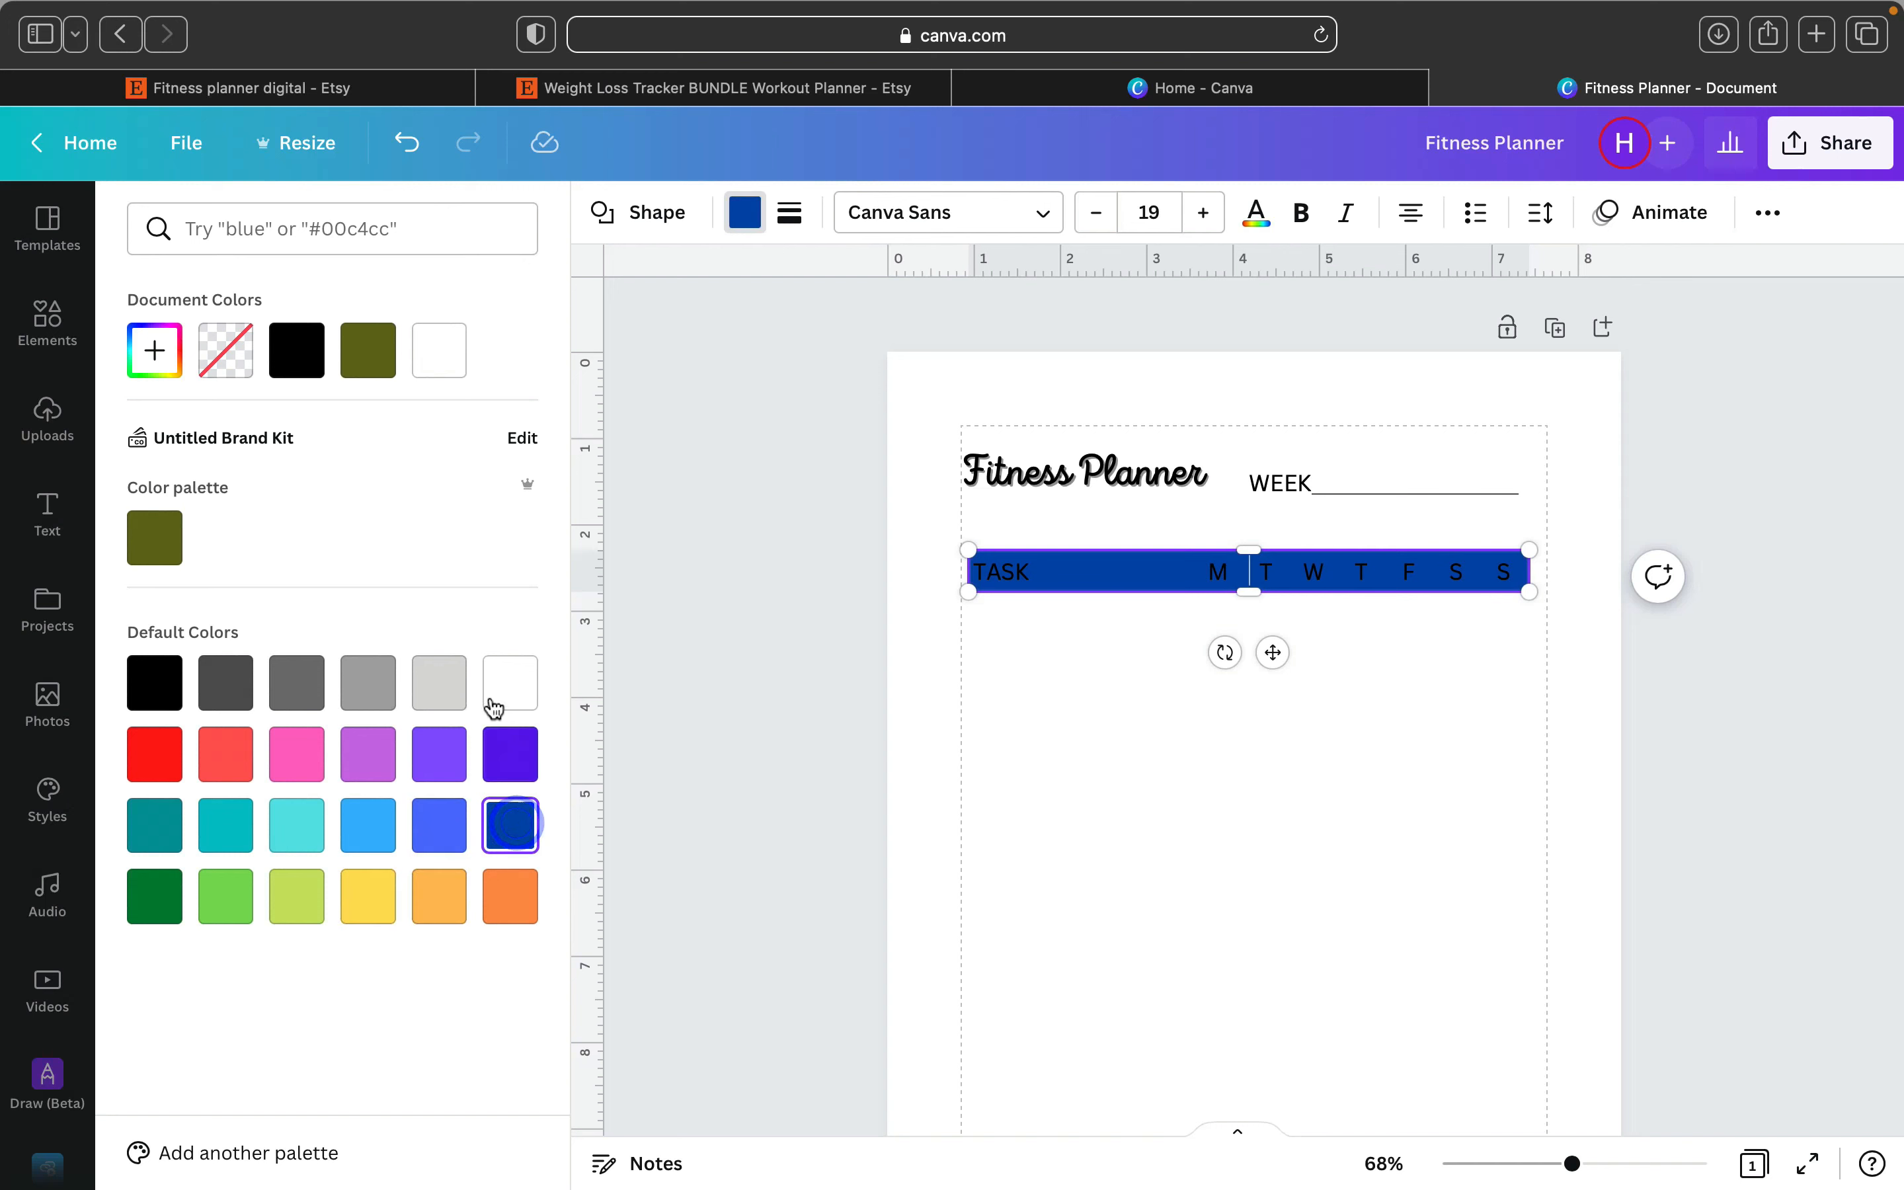
{"action": "left_click", "coordinate": [381, 678]}
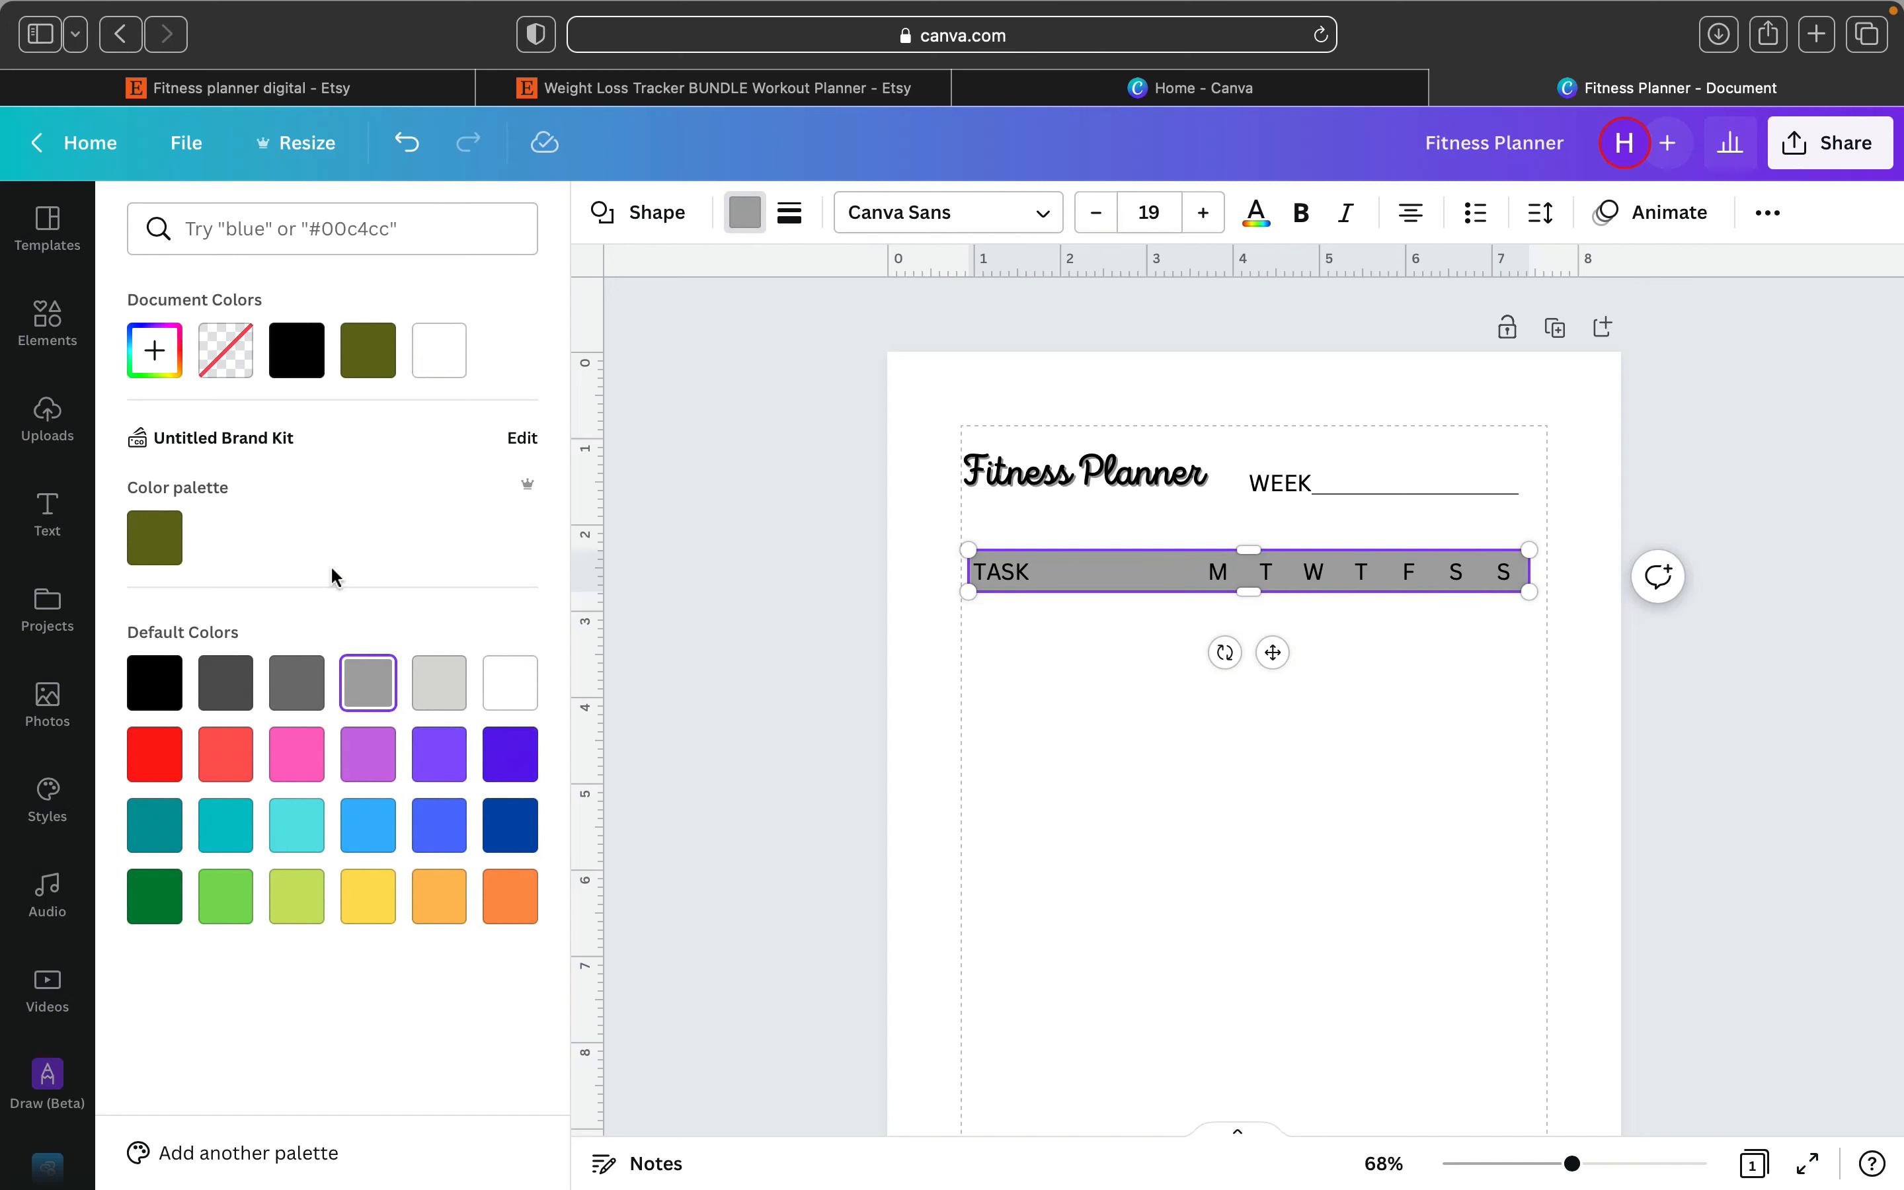
{"action": "left_click", "coordinate": [226, 754]}
{"action": "left_click", "coordinate": [315, 775]}
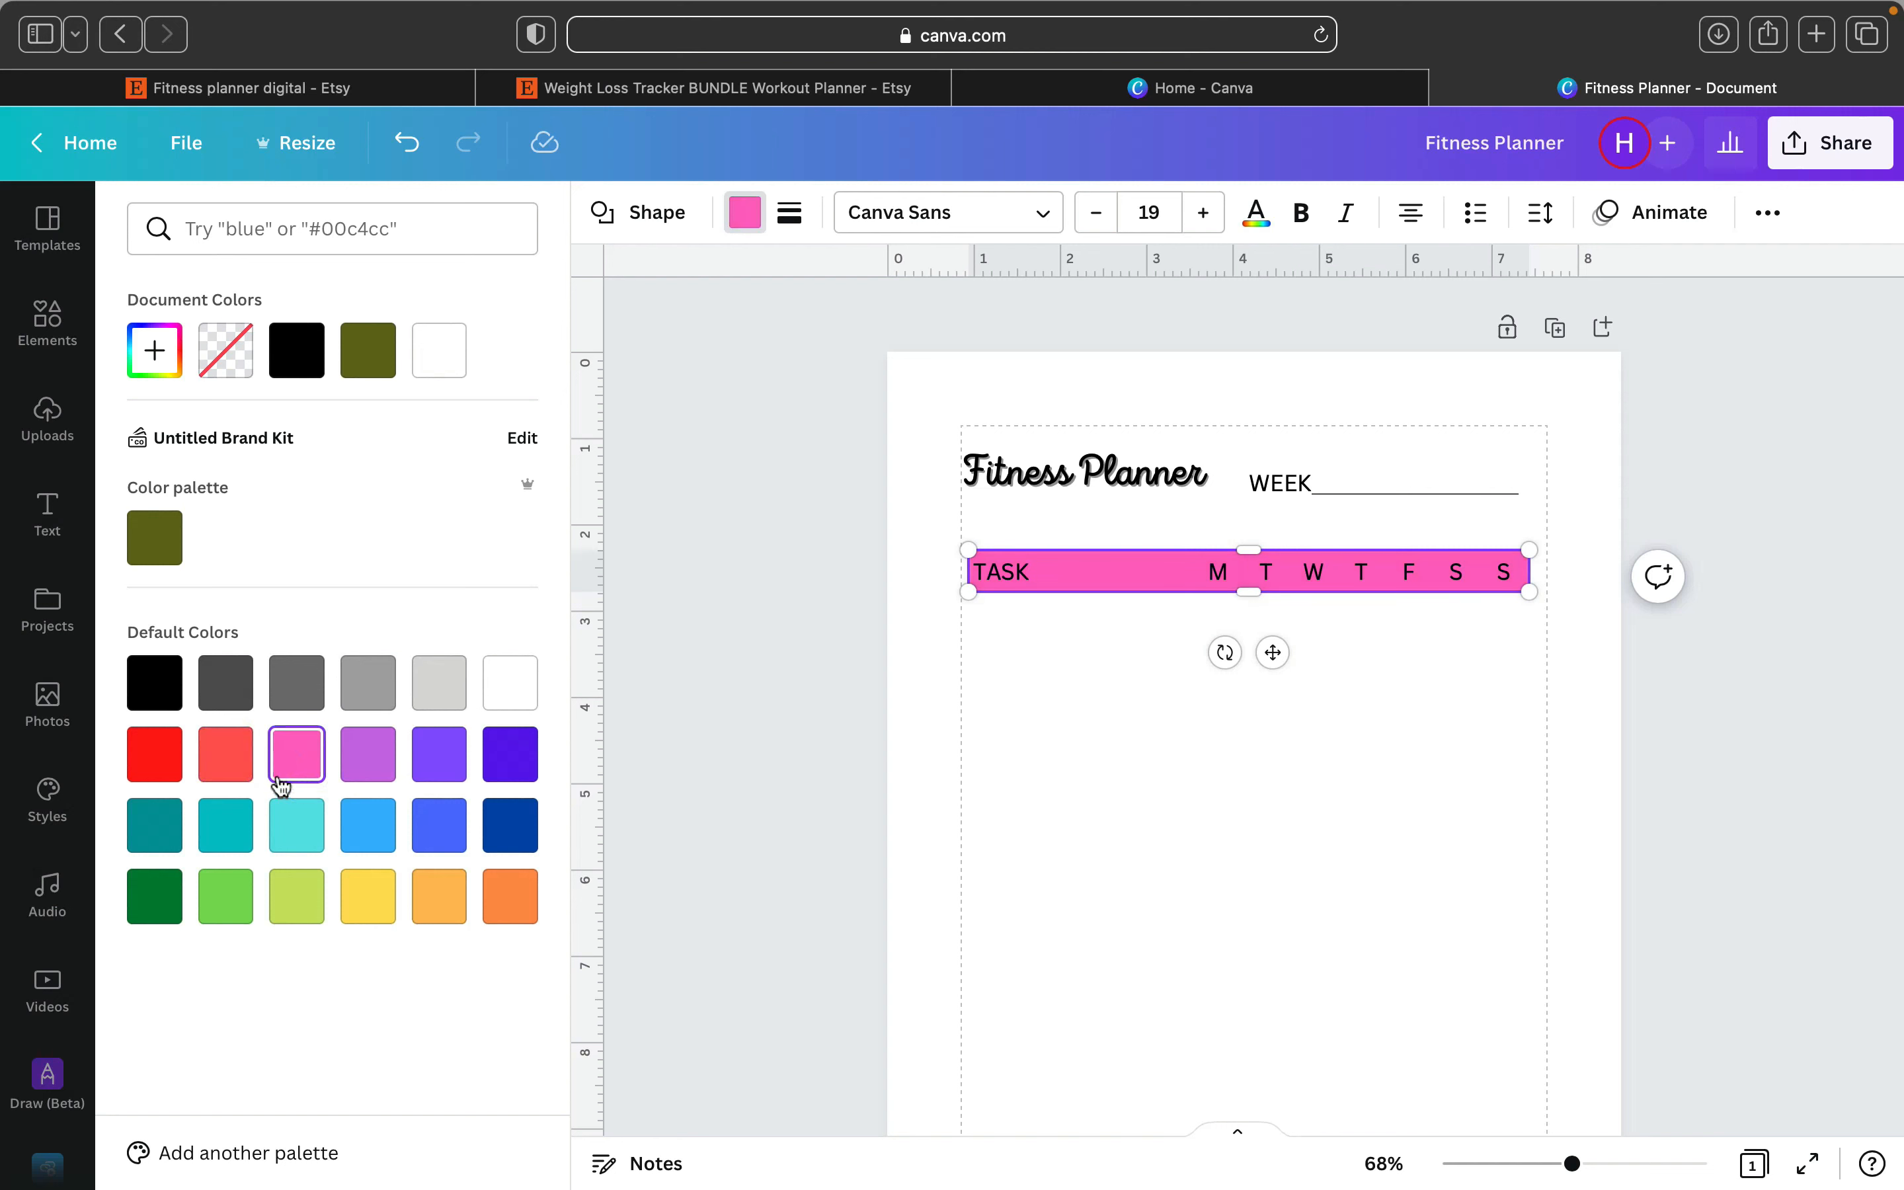
Set the header bar's fill to the lightest default grey.
{"action": "left_click", "coordinate": [499, 681]}
{"action": "left_click", "coordinate": [444, 678]}
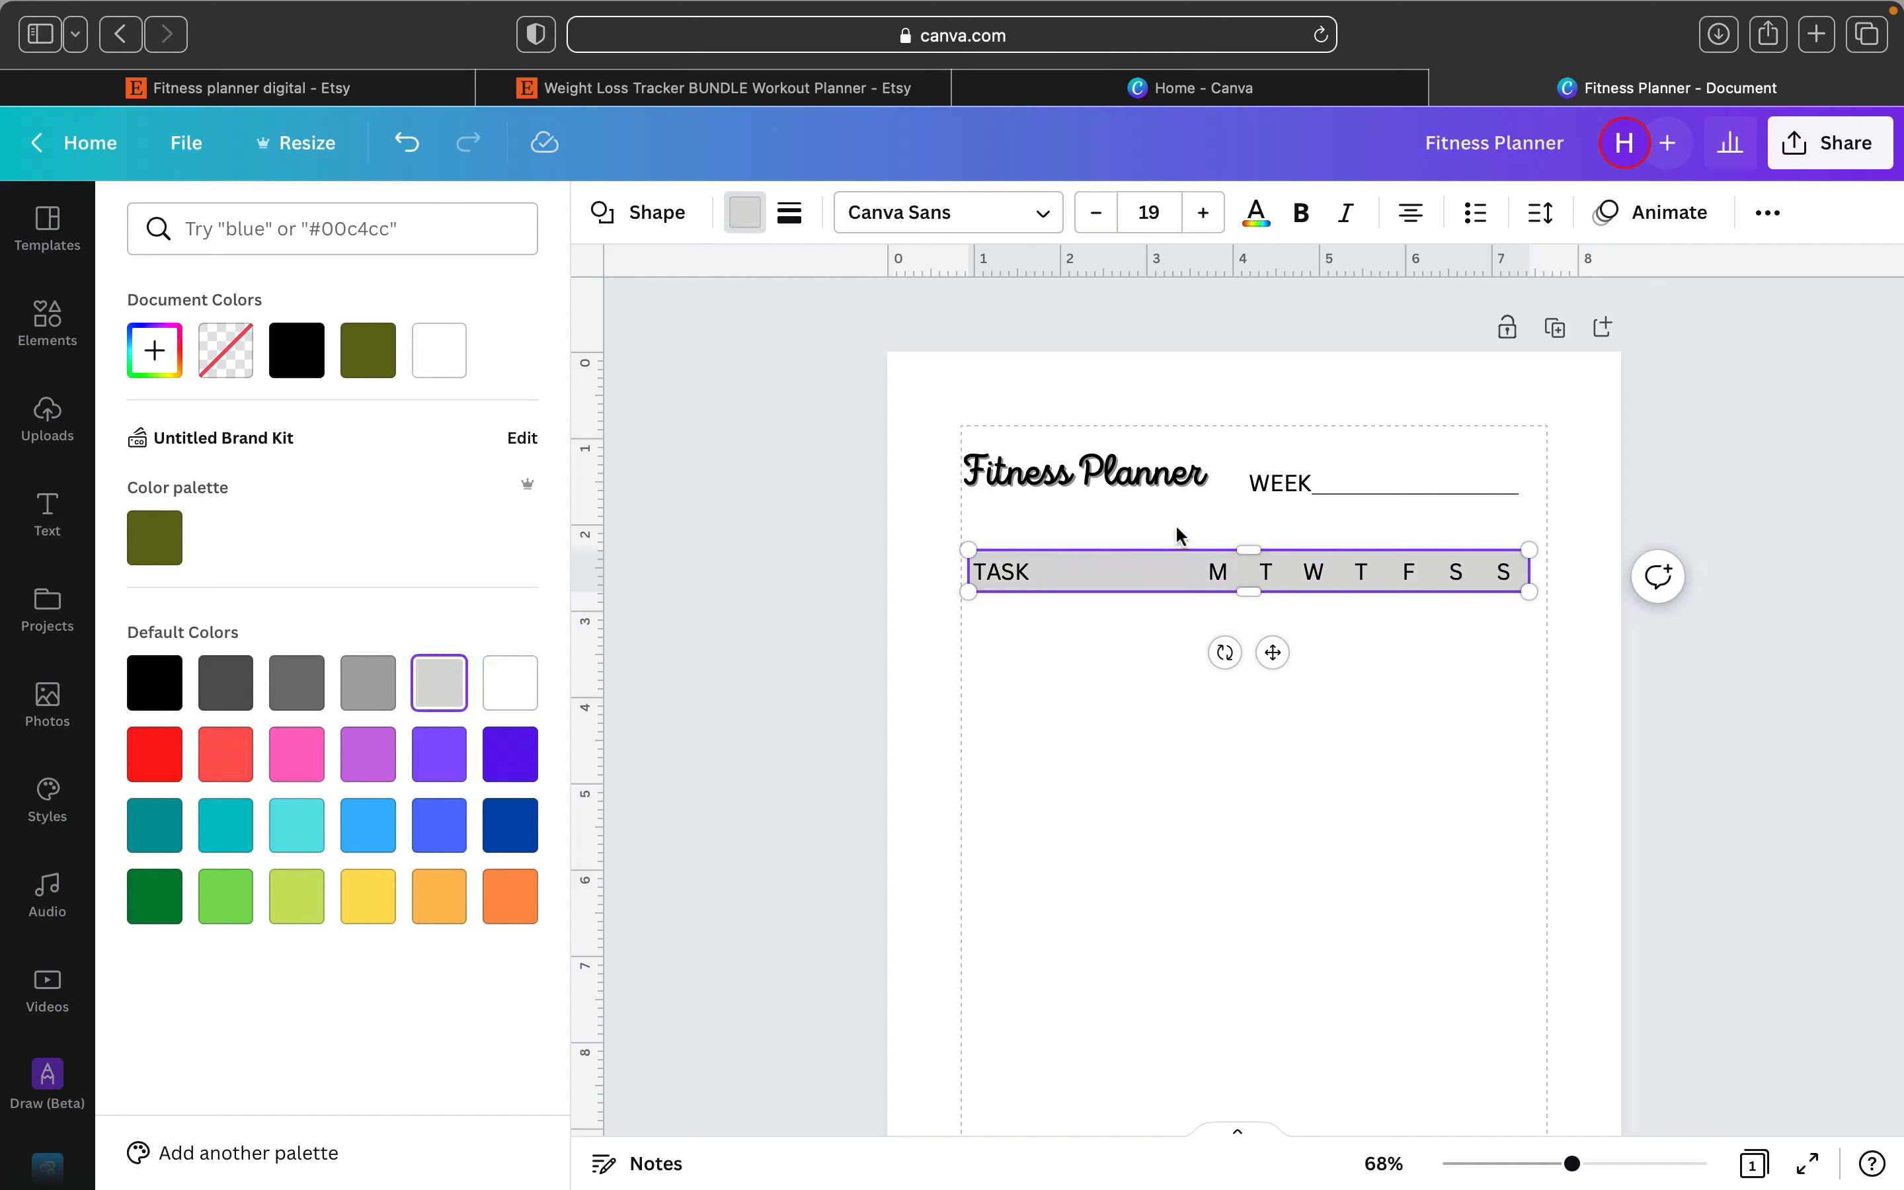
{"action": "left_click", "coordinate": [1320, 768]}
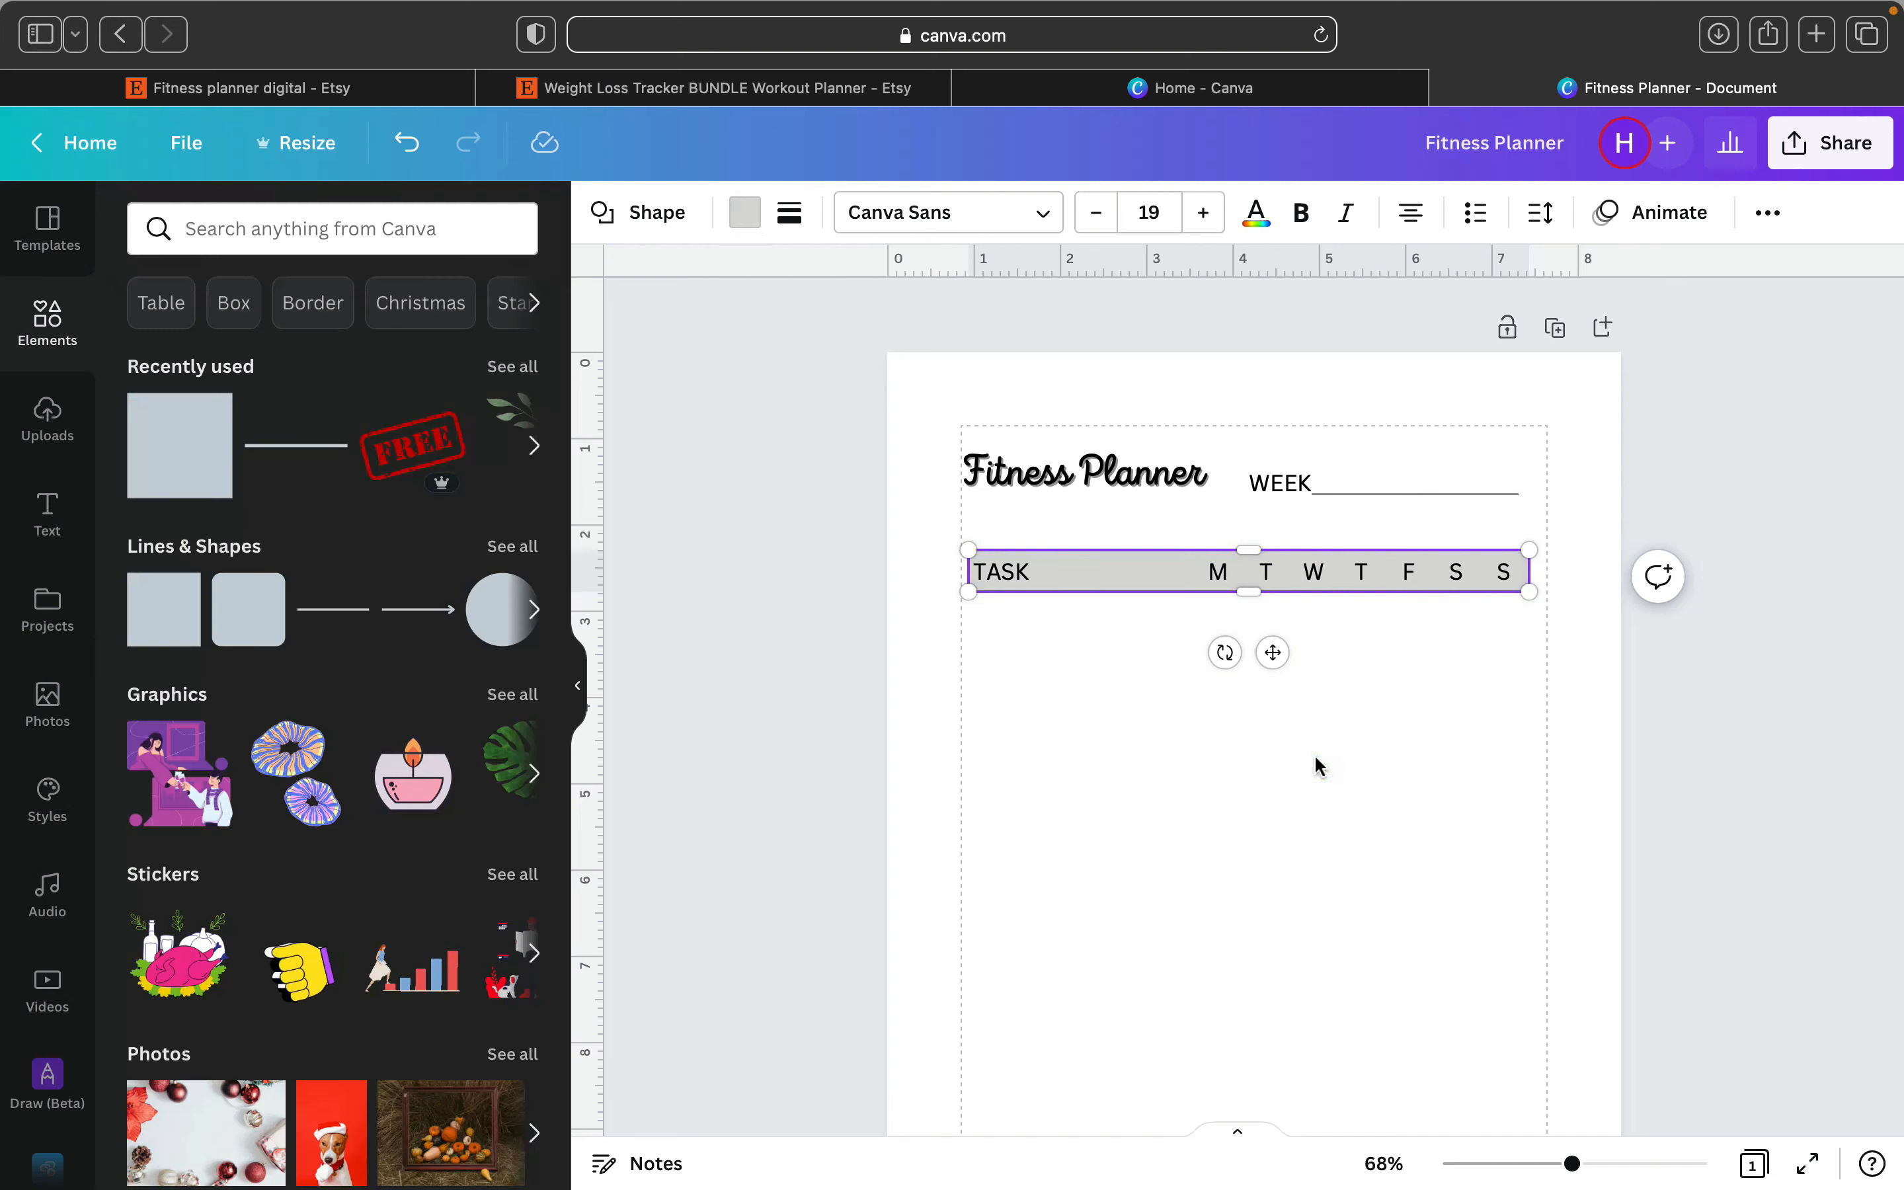
Duplicate the line beside WEEK and place the copy below TASK as the first task line.
{"action": "left_click", "coordinate": [1350, 492]}
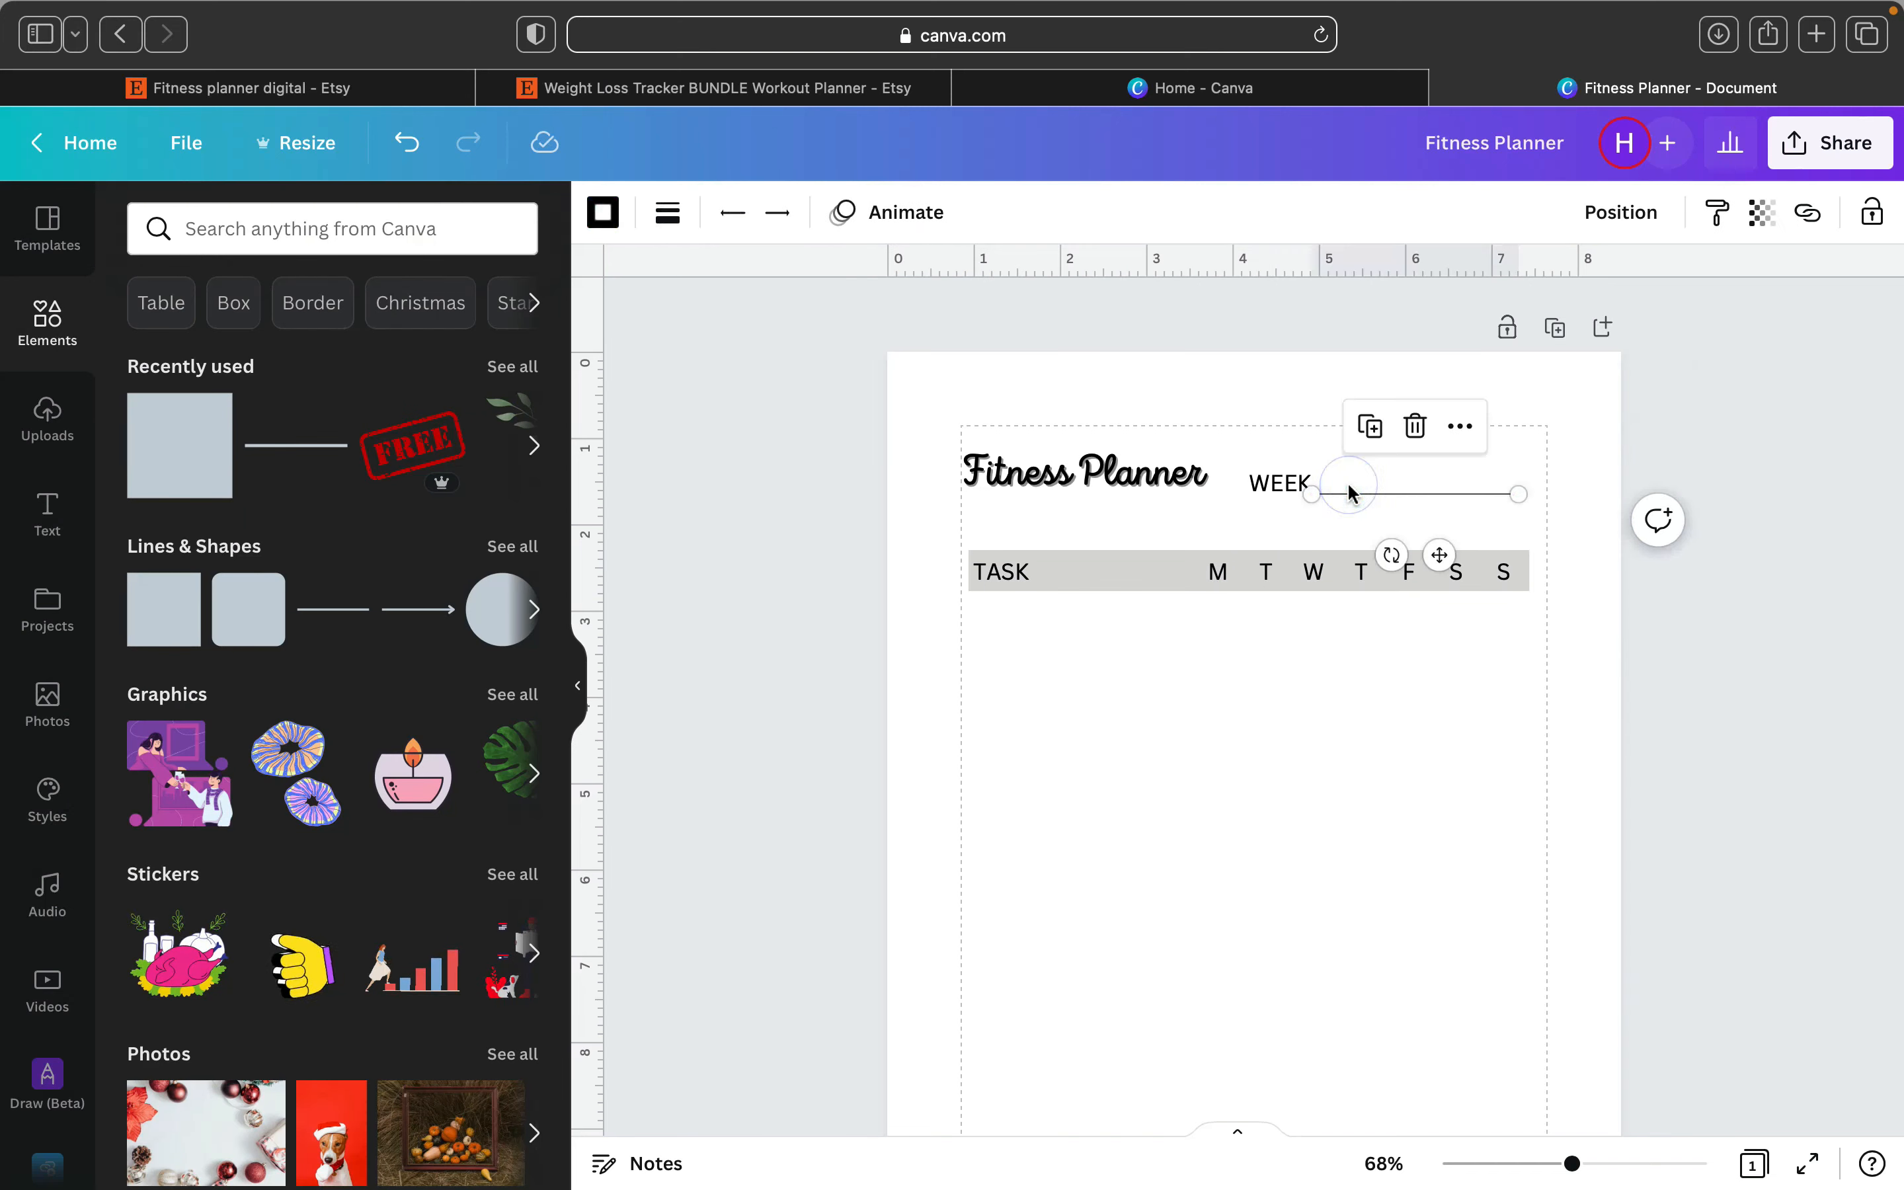
{"action": "right_click", "coordinate": [1348, 484]}
{"action": "left_click", "coordinate": [1446, 628]}
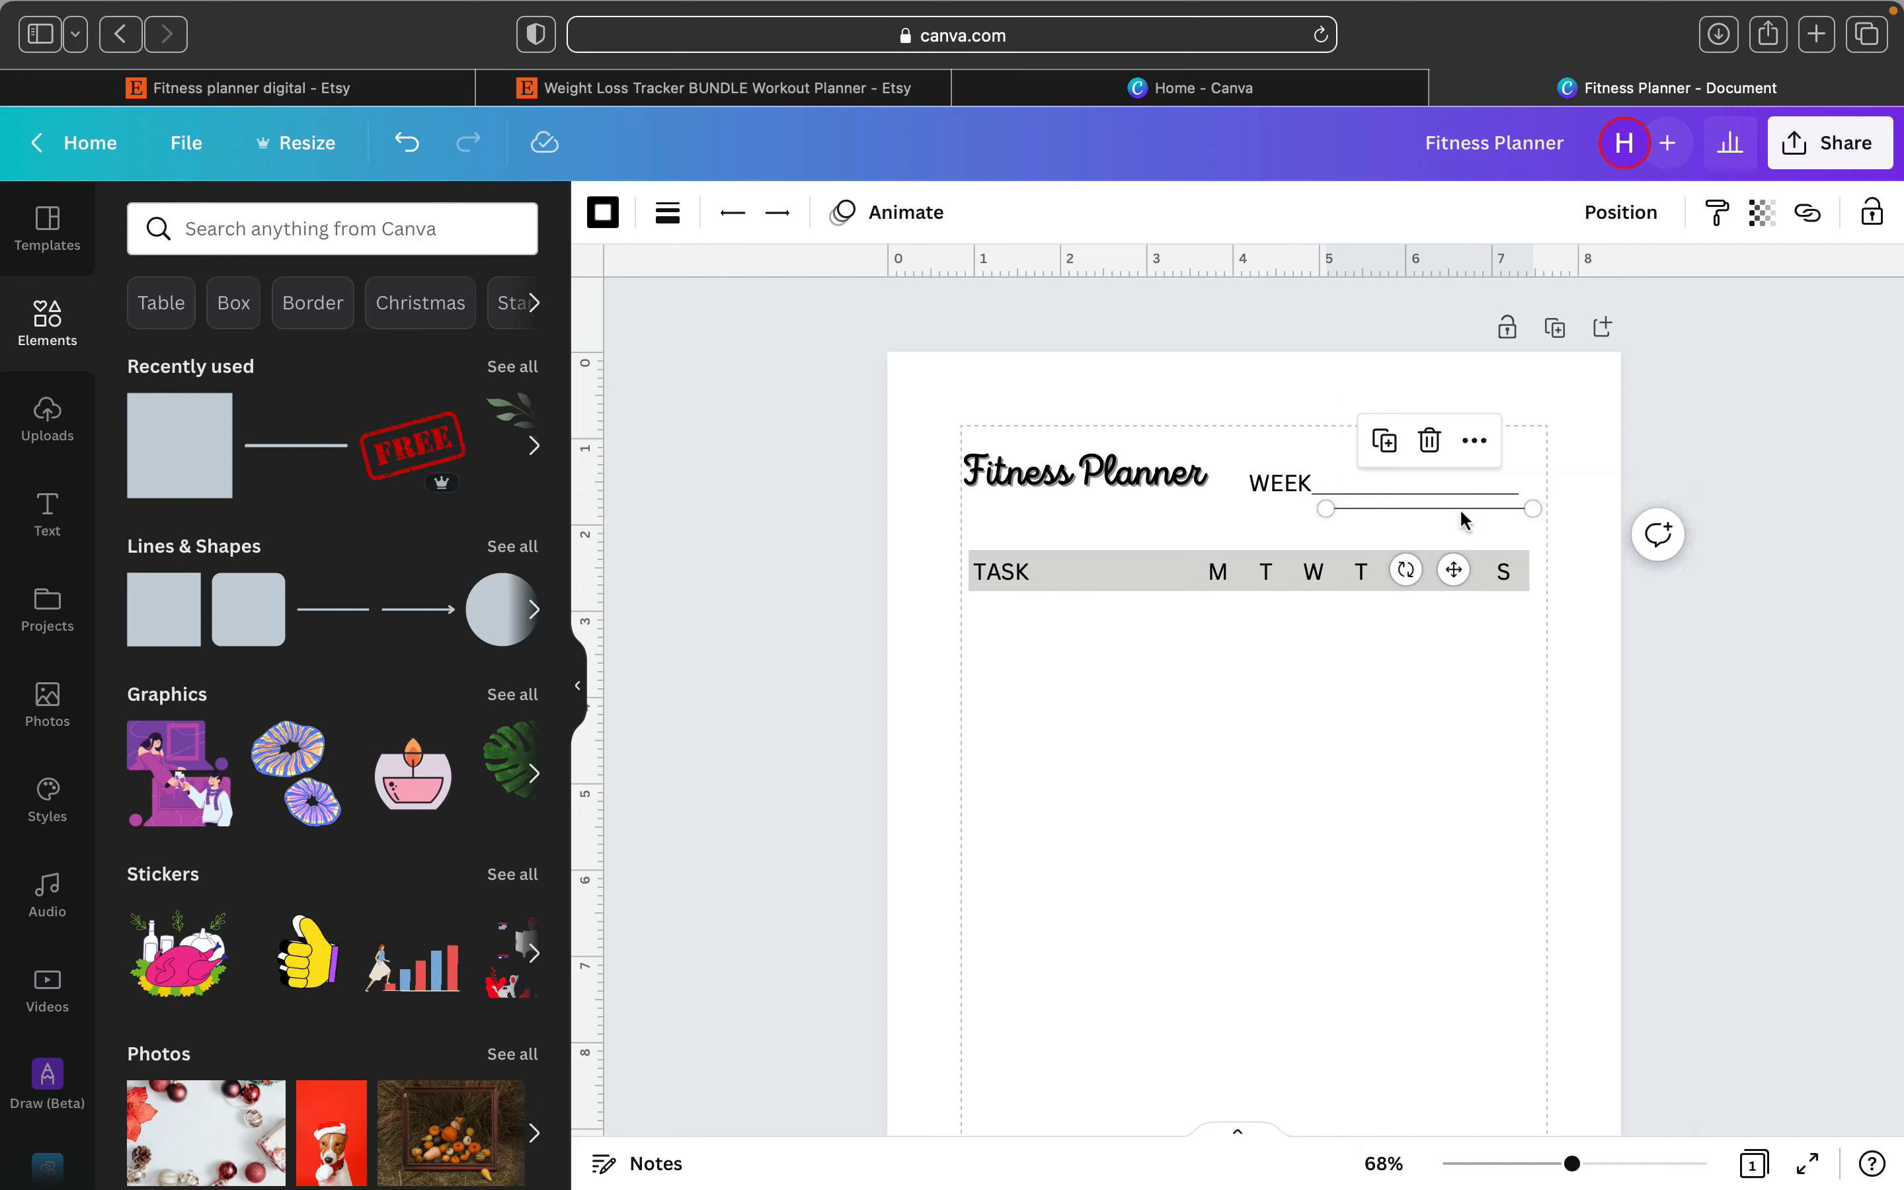
{"action": "left_click_drag", "start_coordinate": [1390, 508], "coordinate": [1042, 659]}
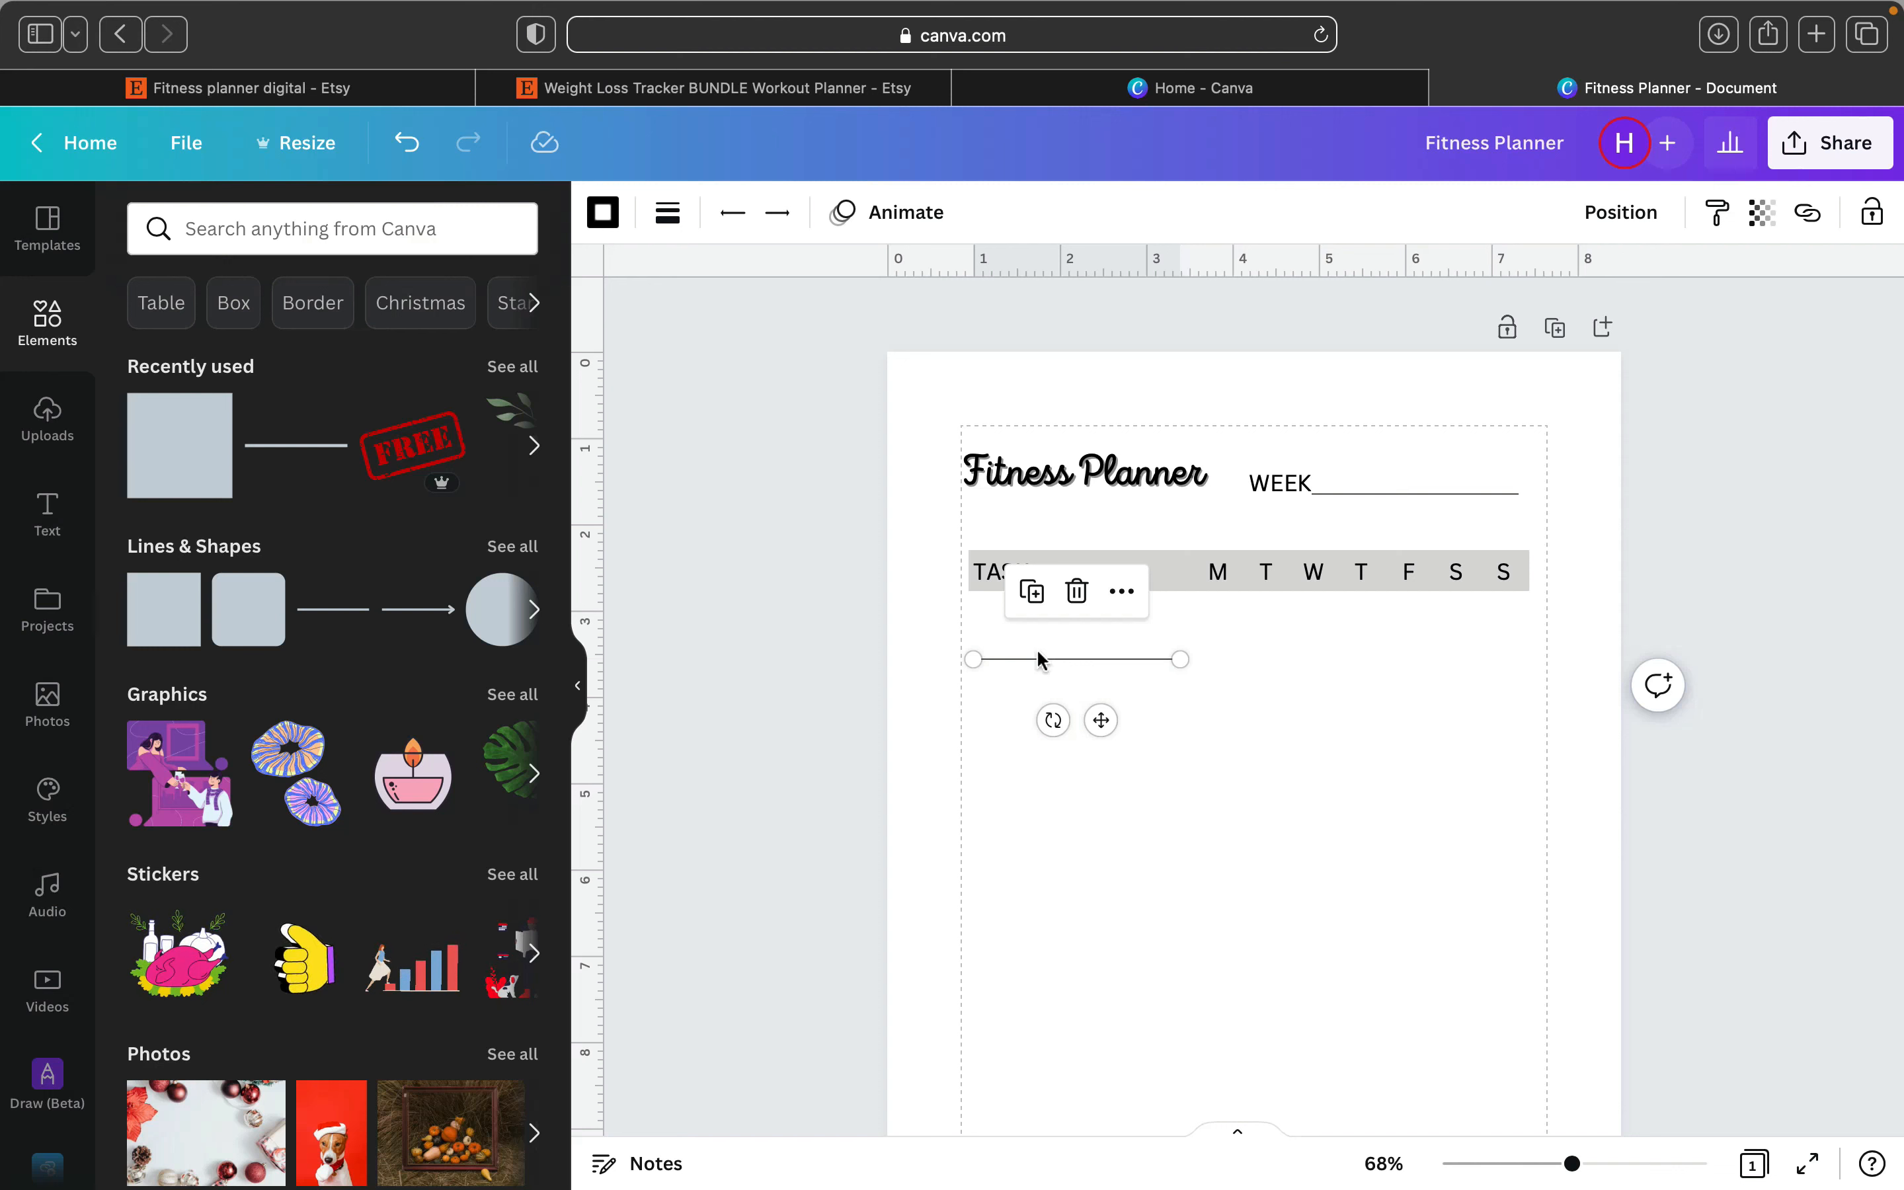
Give the task line a dotted style with a line weight of 2.
{"action": "left_click", "coordinate": [1037, 652]}
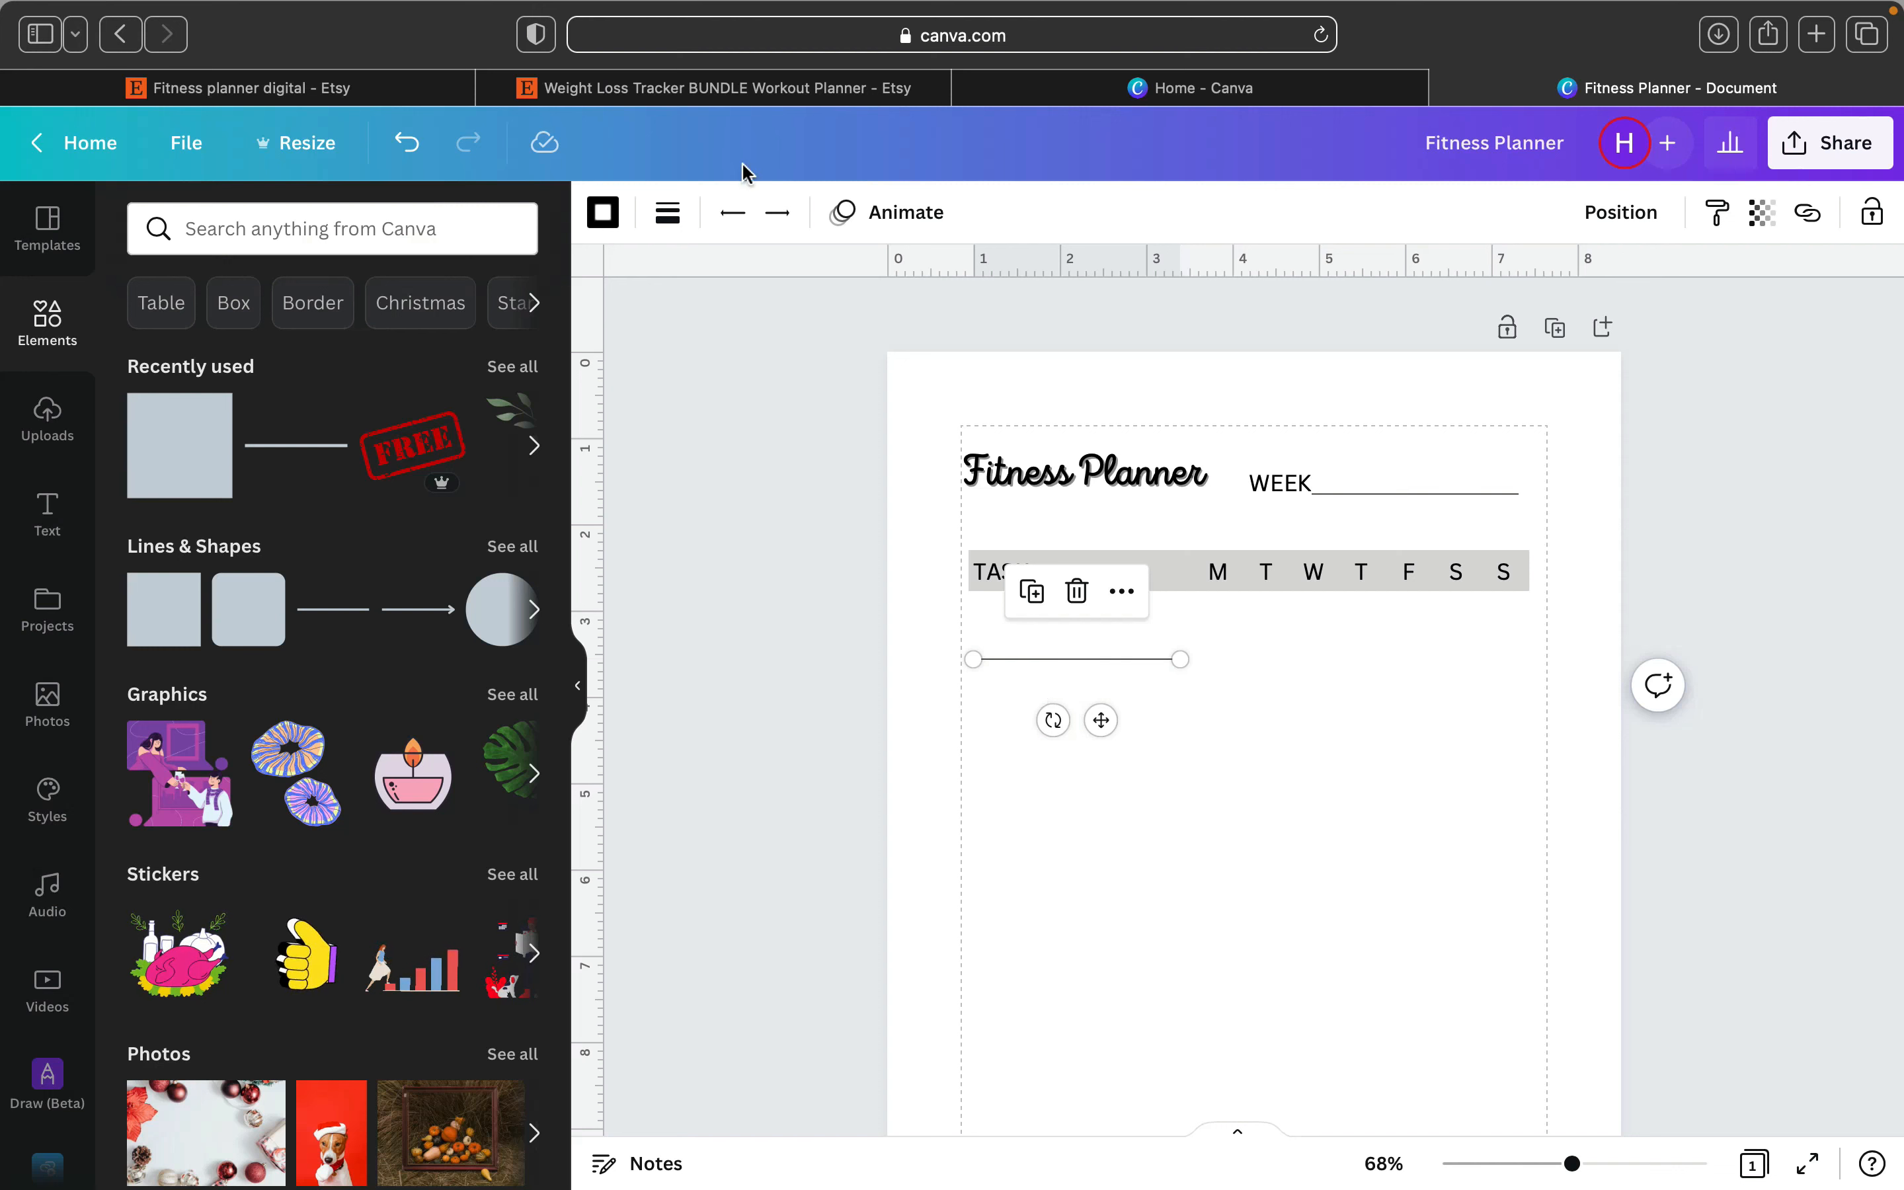
{"action": "left_click", "coordinate": [681, 218]}
{"action": "left_click", "coordinate": [1101, 296]}
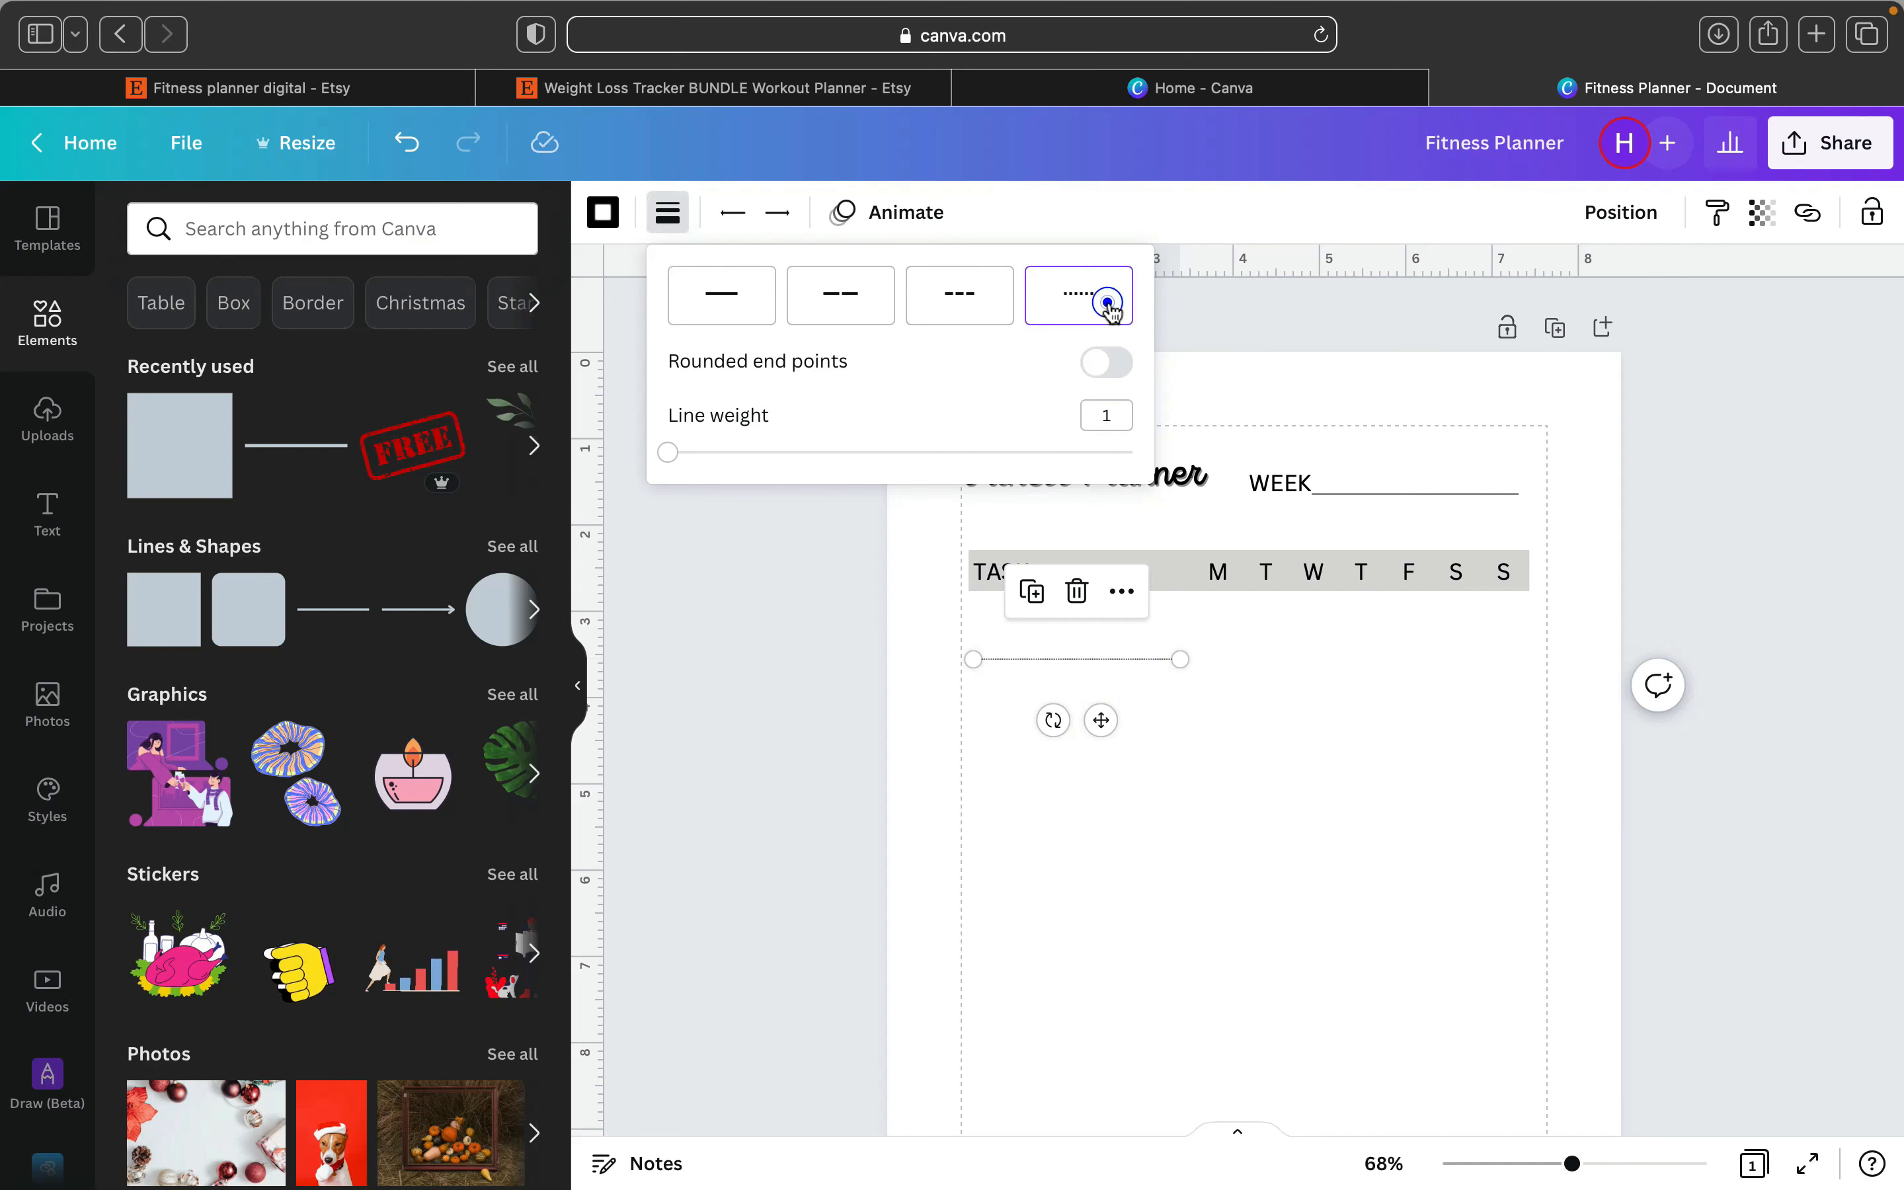
{"action": "left_click", "coordinate": [1096, 305]}
{"action": "left_click", "coordinate": [1094, 308]}
{"action": "left_click", "coordinate": [677, 453]}
{"action": "left_click_drag", "start_coordinate": [696, 460], "coordinate": [675, 465]}
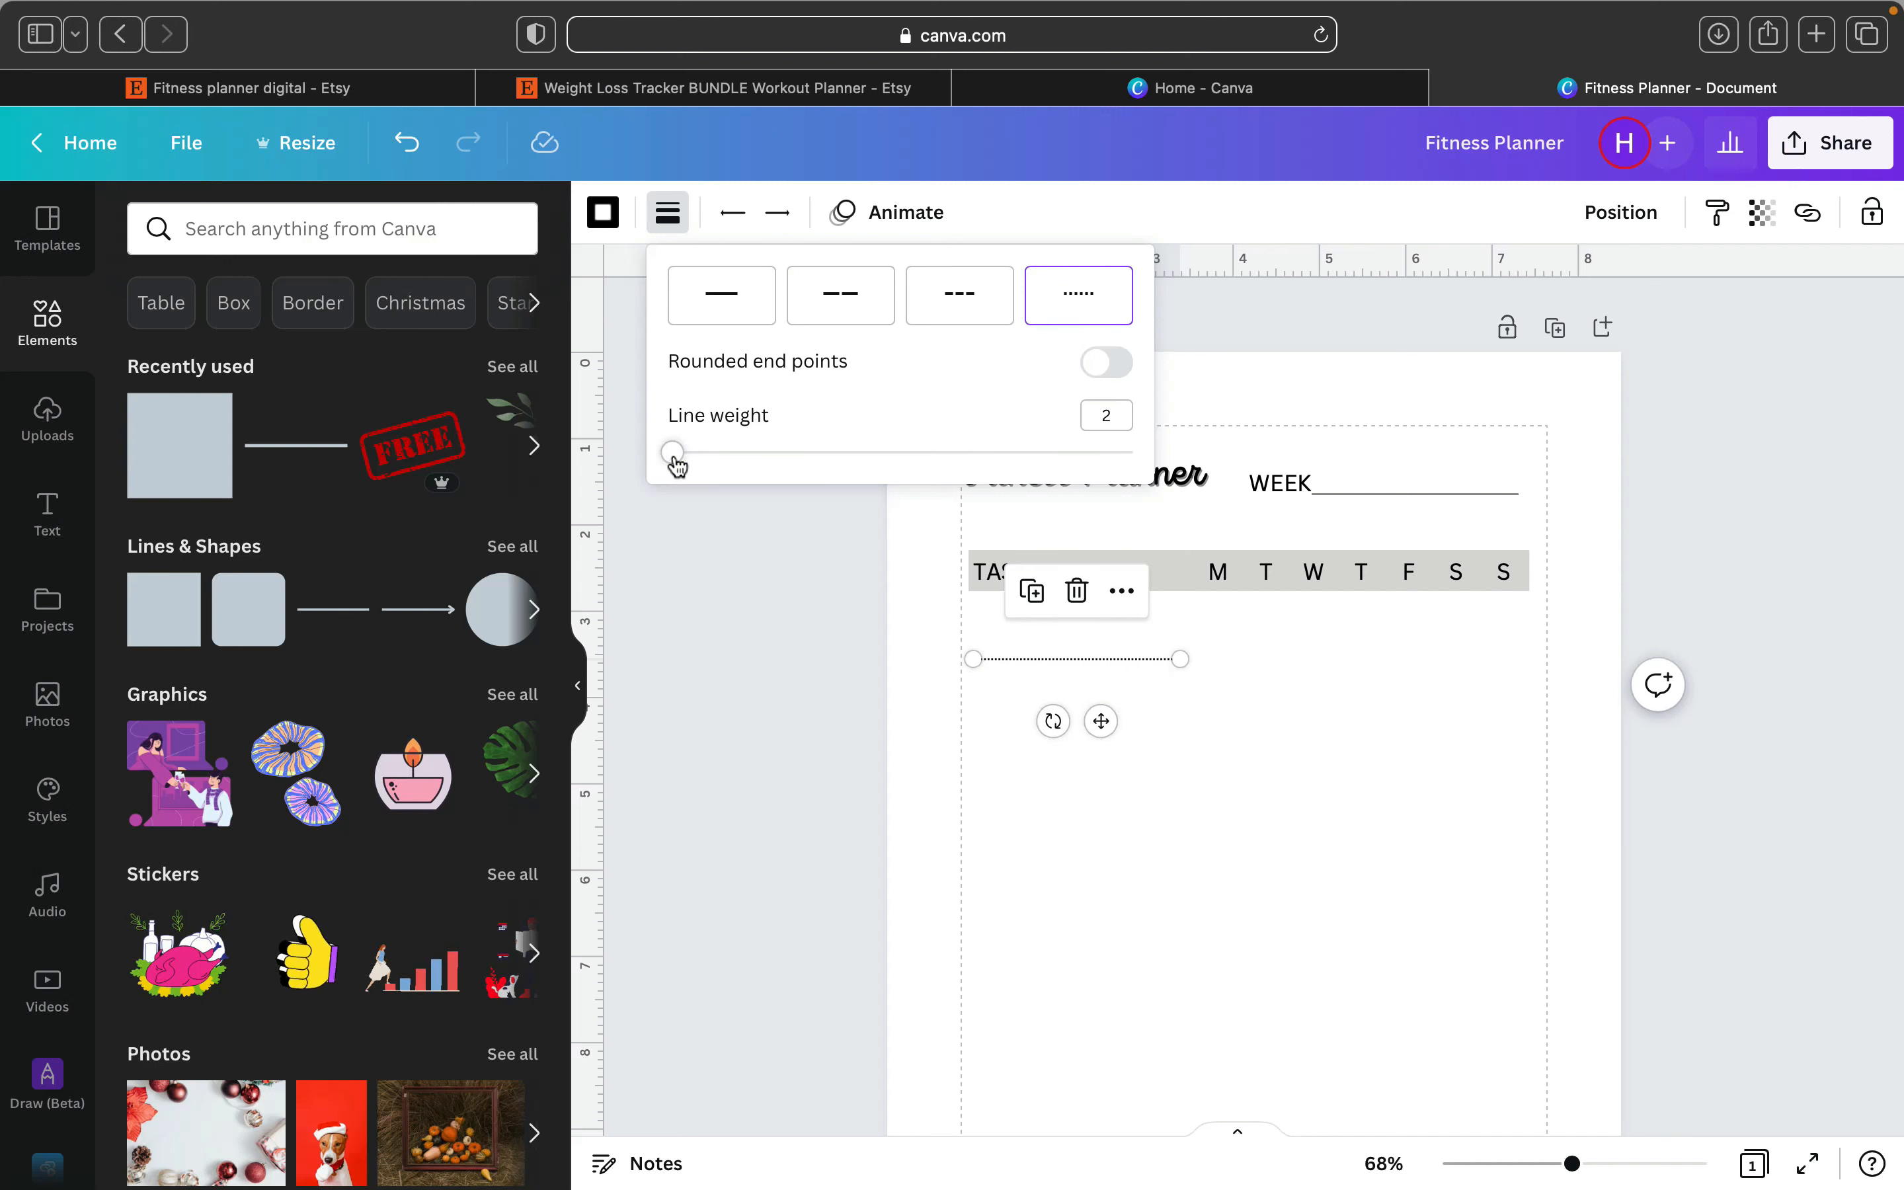
{"action": "left_click", "coordinate": [1332, 947]}
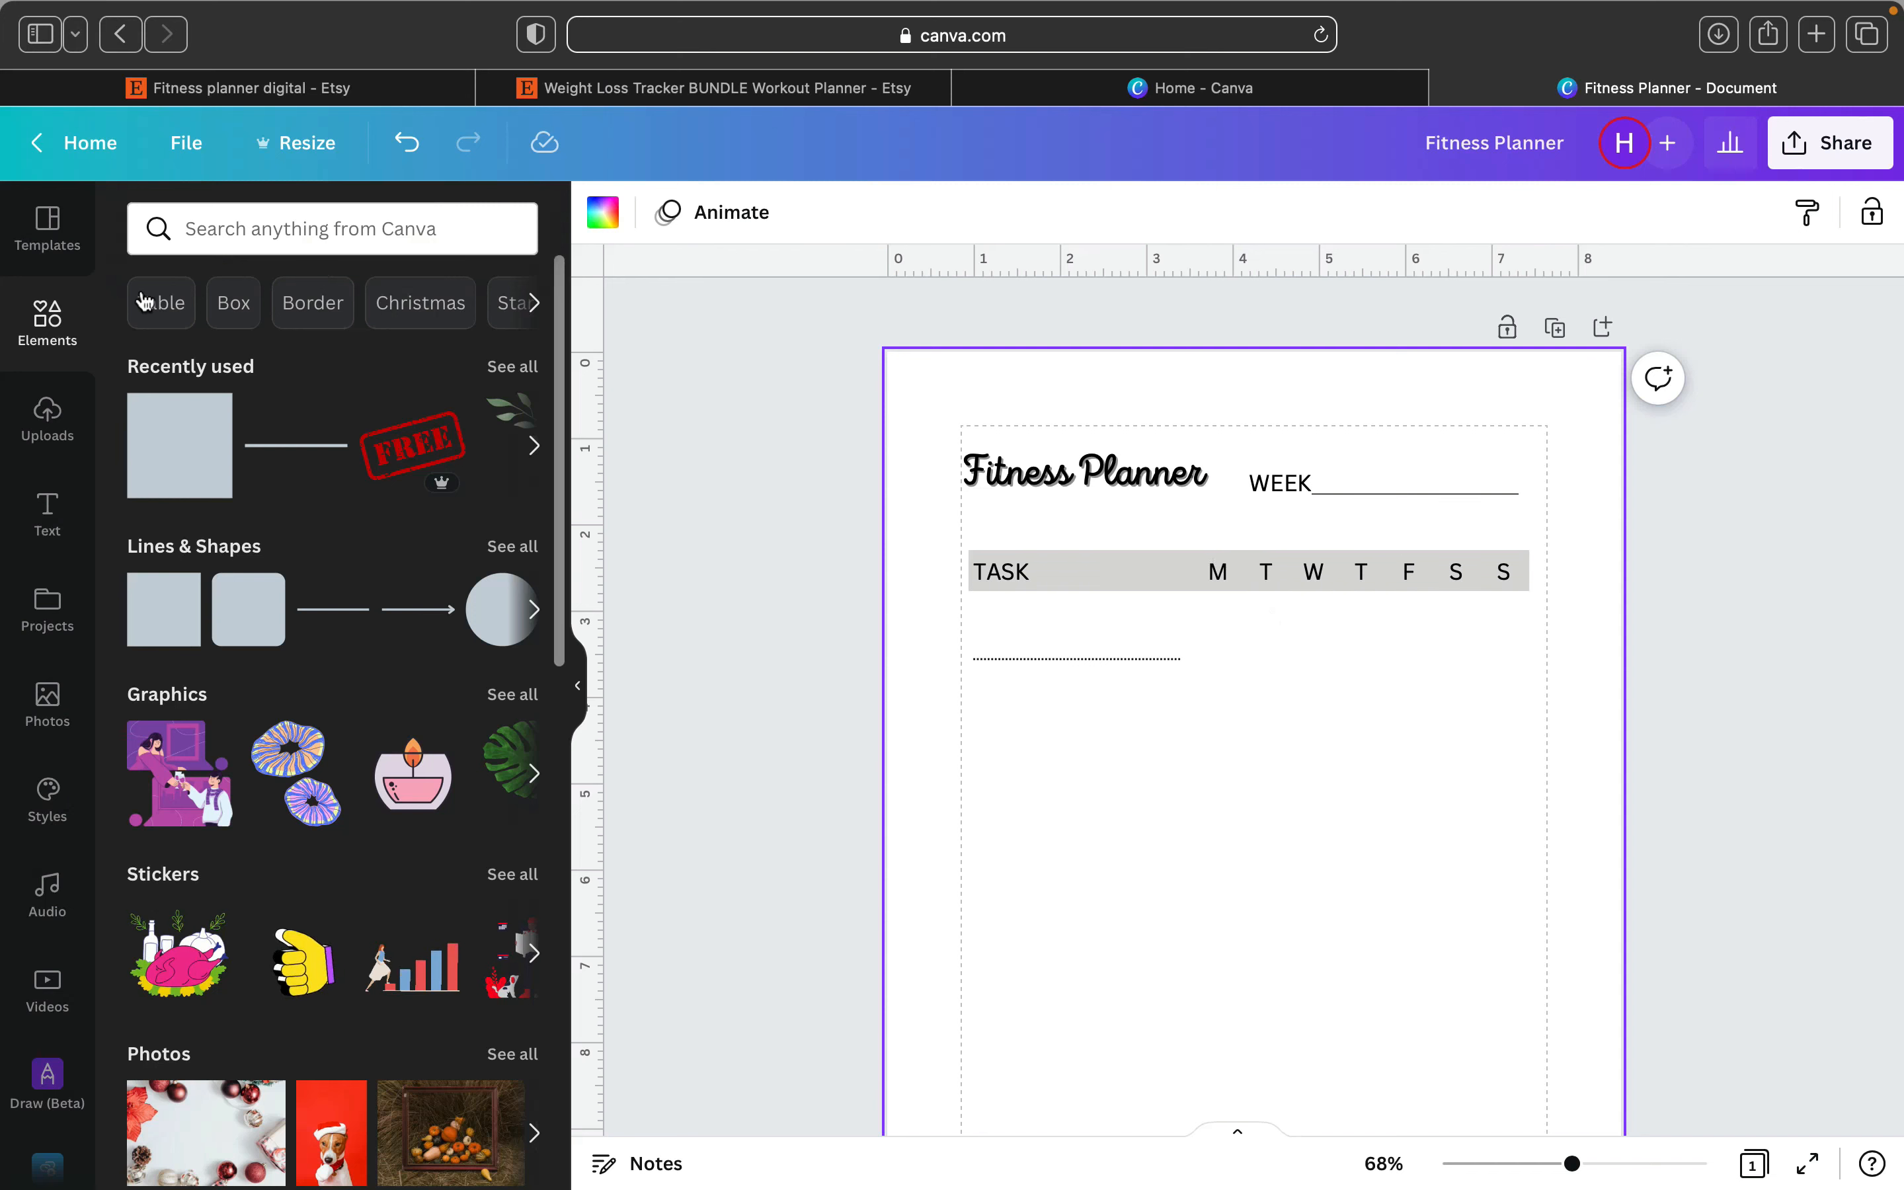
Search the elements library for checkbox.
{"action": "left_click", "coordinate": [294, 206]}
{"action": "type", "text": "CHECKN"}
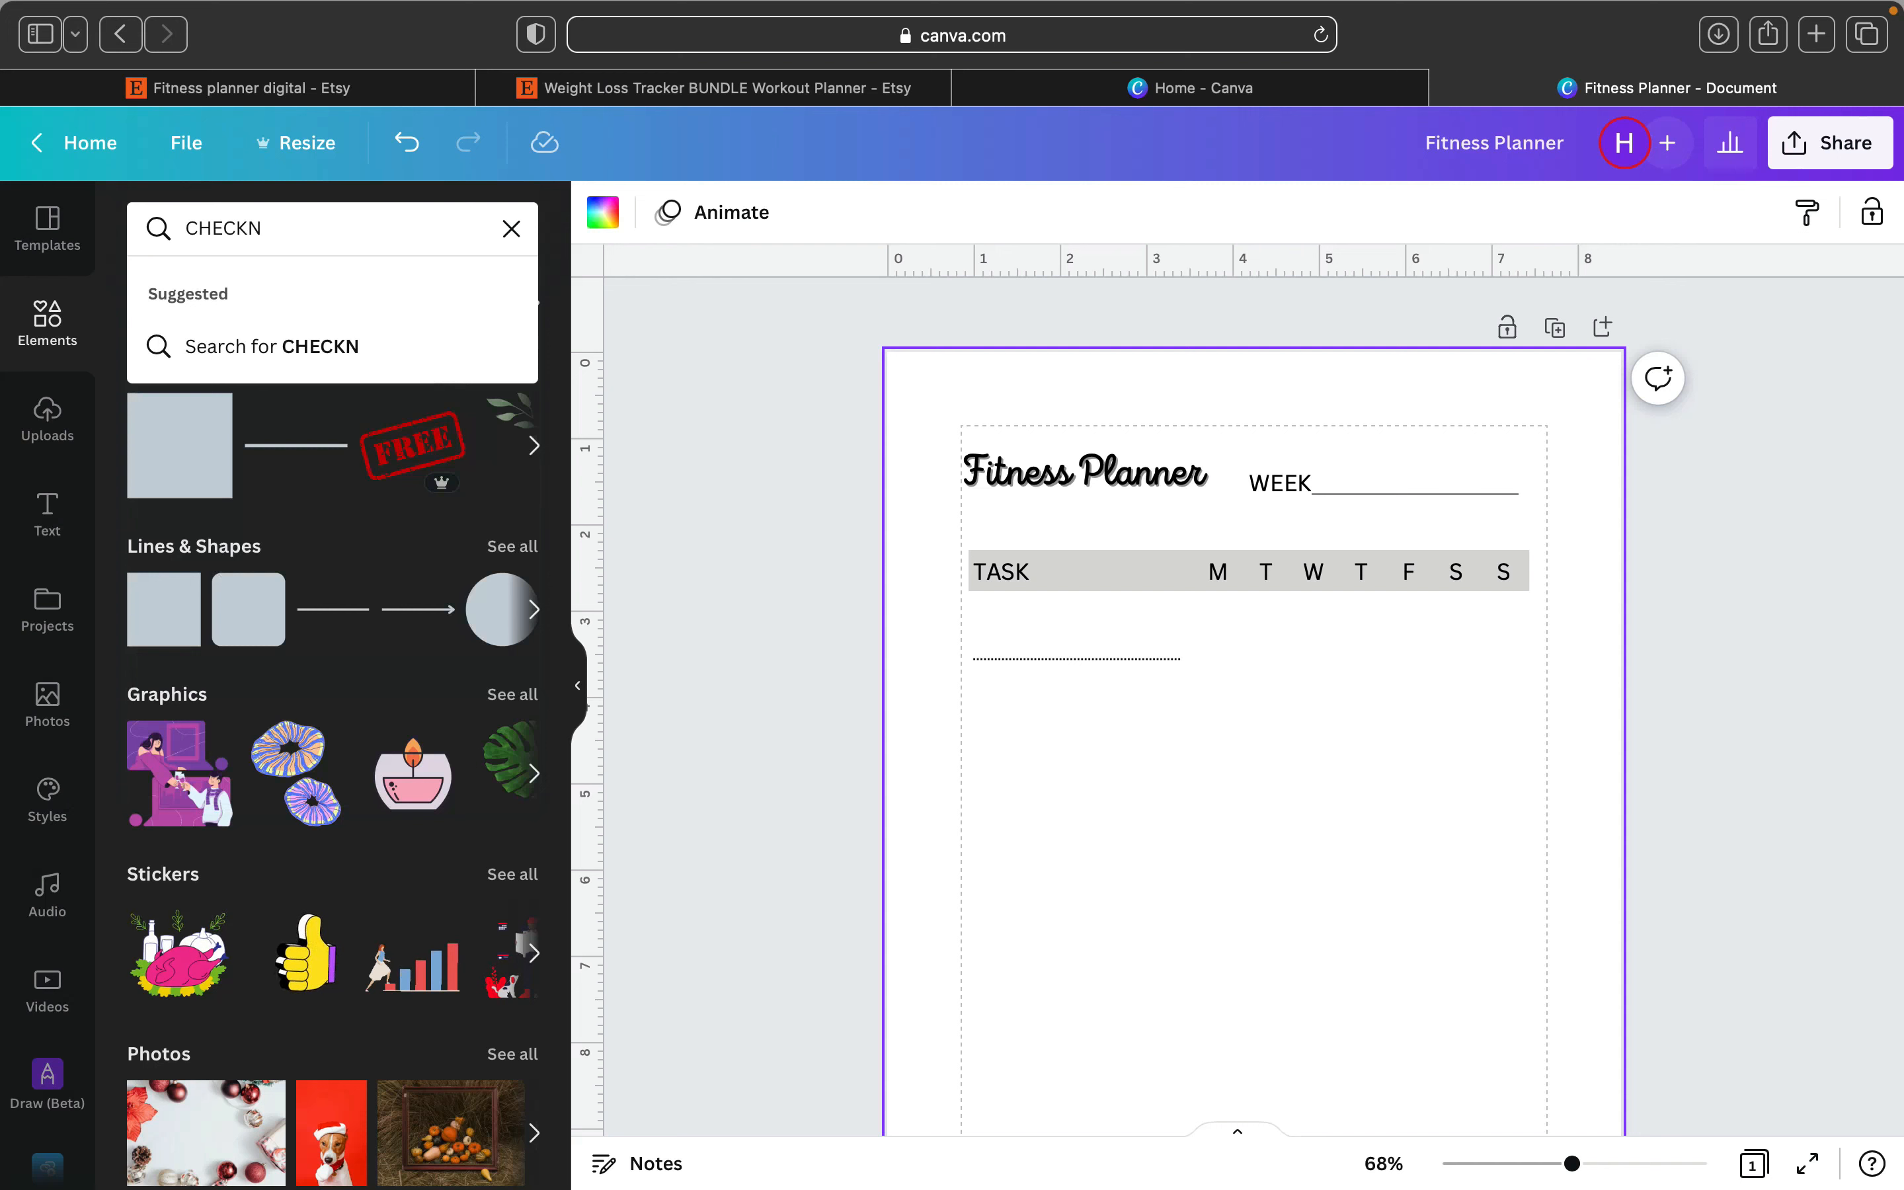
{"action": "key", "text": "BackSpace"}
{"action": "type", "text": "BO"}
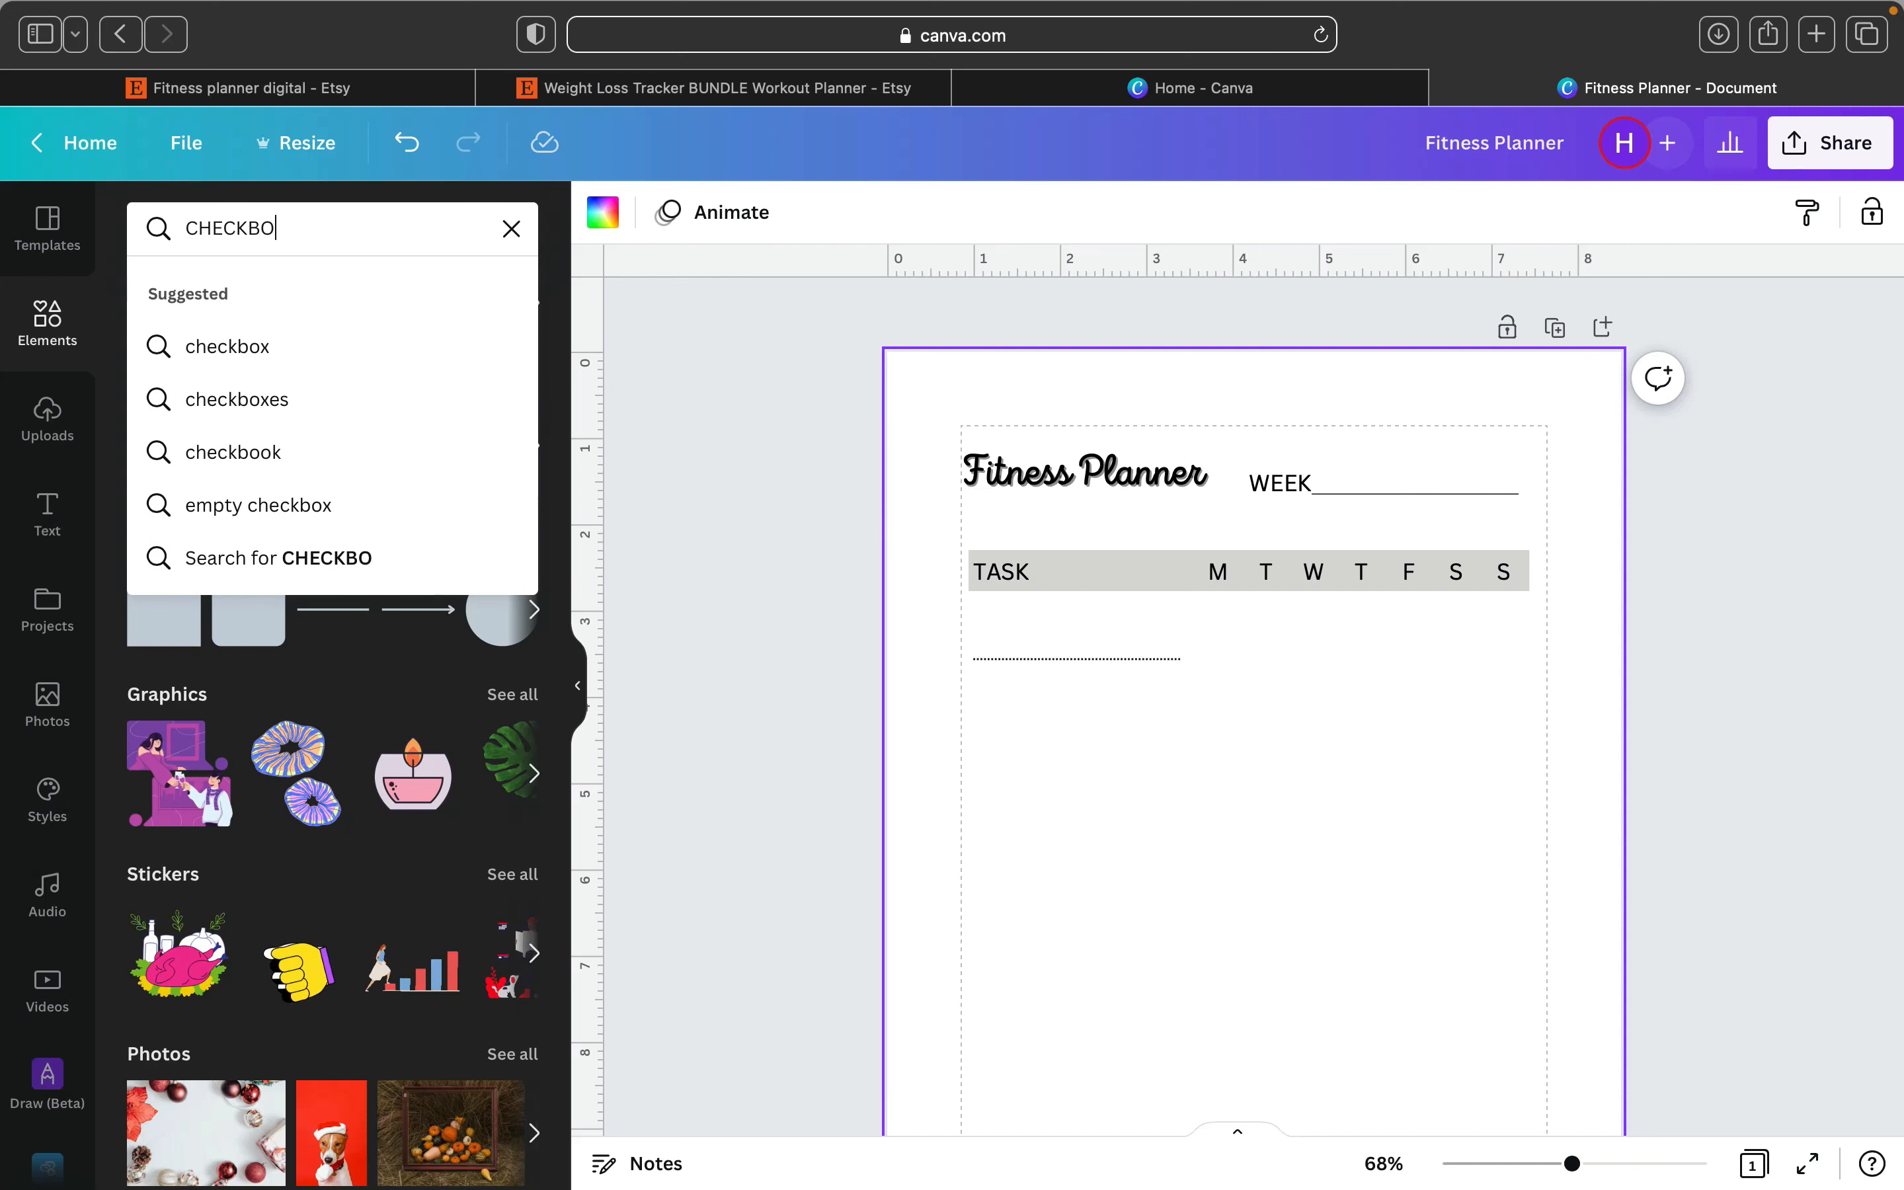
{"action": "left_click", "coordinate": [259, 347]}
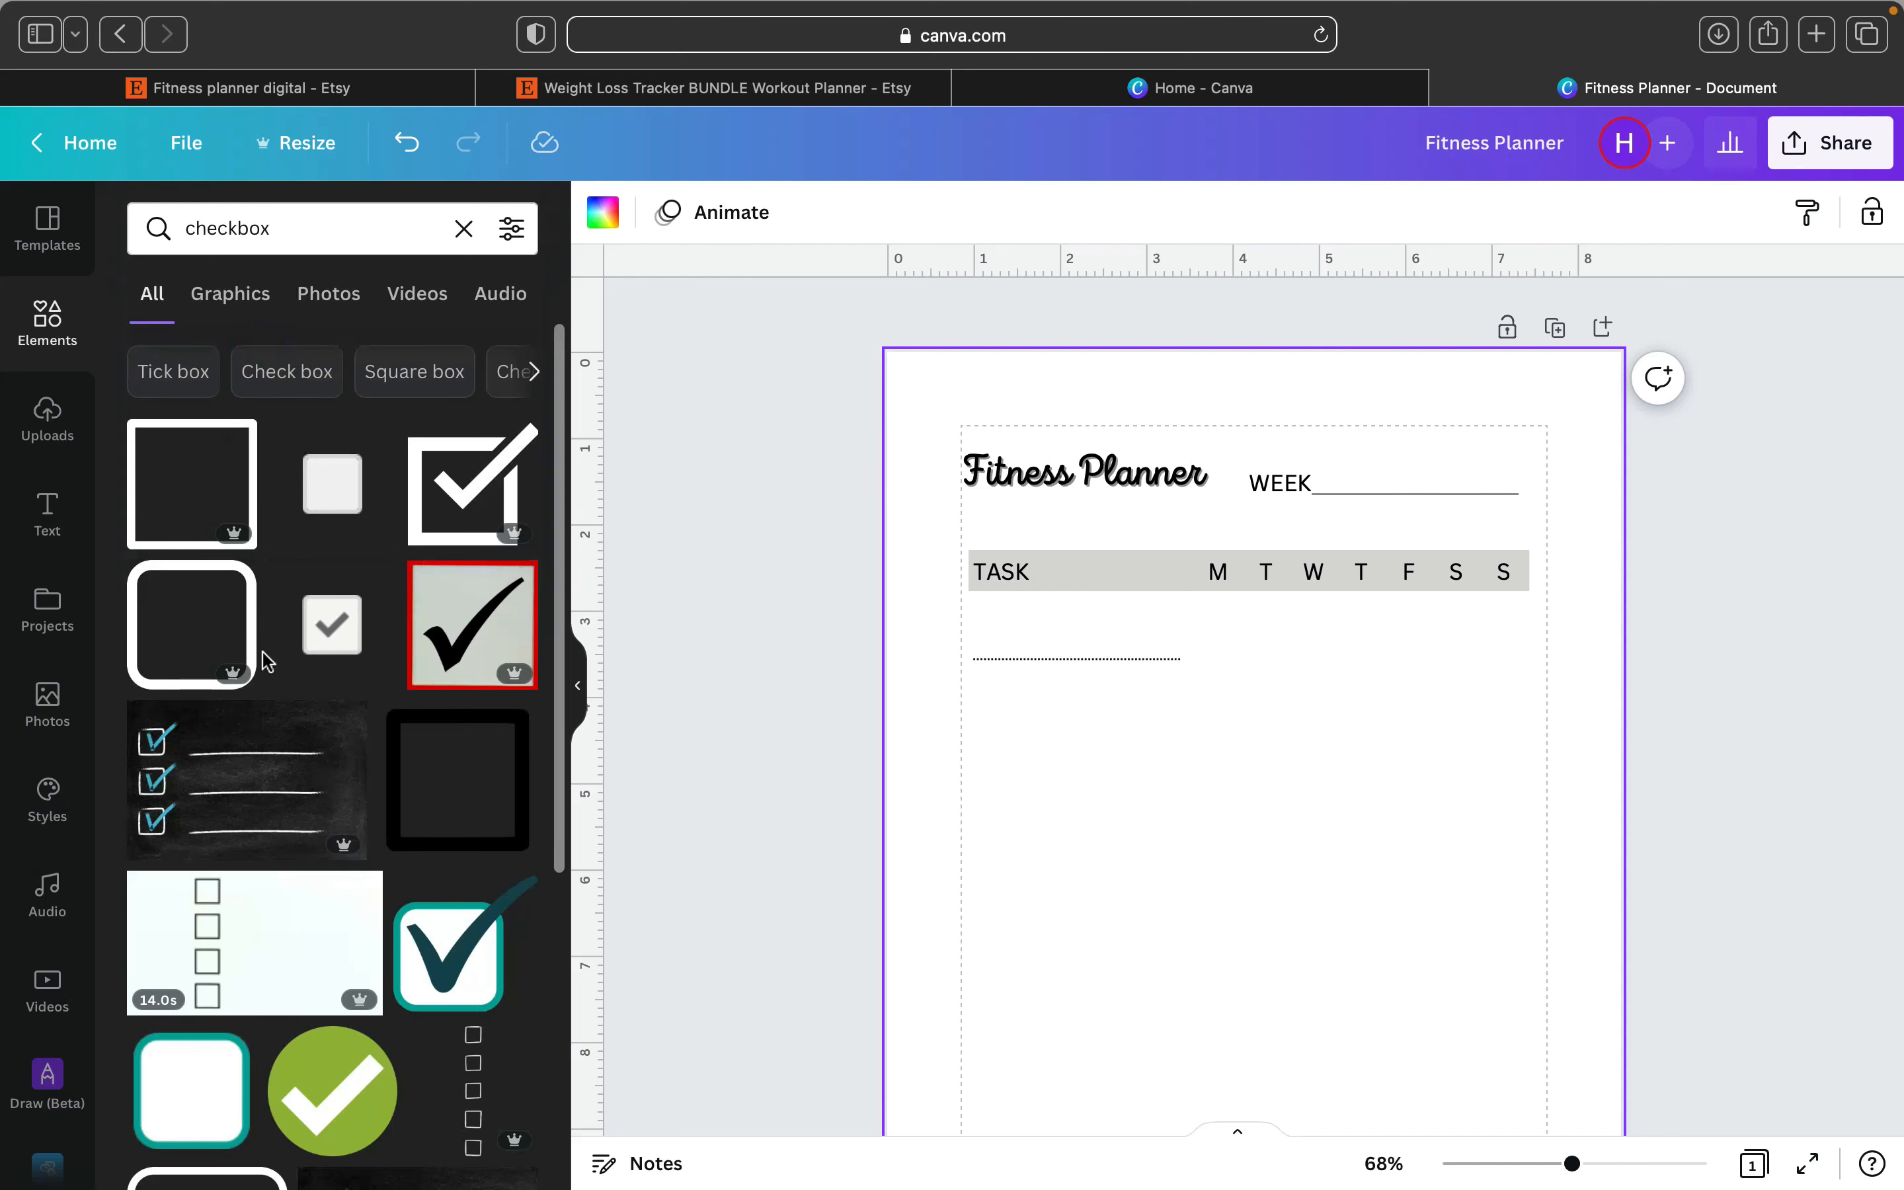
Browse the checkbox results and add the empty square outline with sharp corners to the page.
{"action": "scroll", "coordinate": [369, 856], "scroll_direction": "down", "scroll_amount": 5}
{"action": "scroll", "coordinate": [361, 834], "scroll_direction": "up", "scroll_amount": 5}
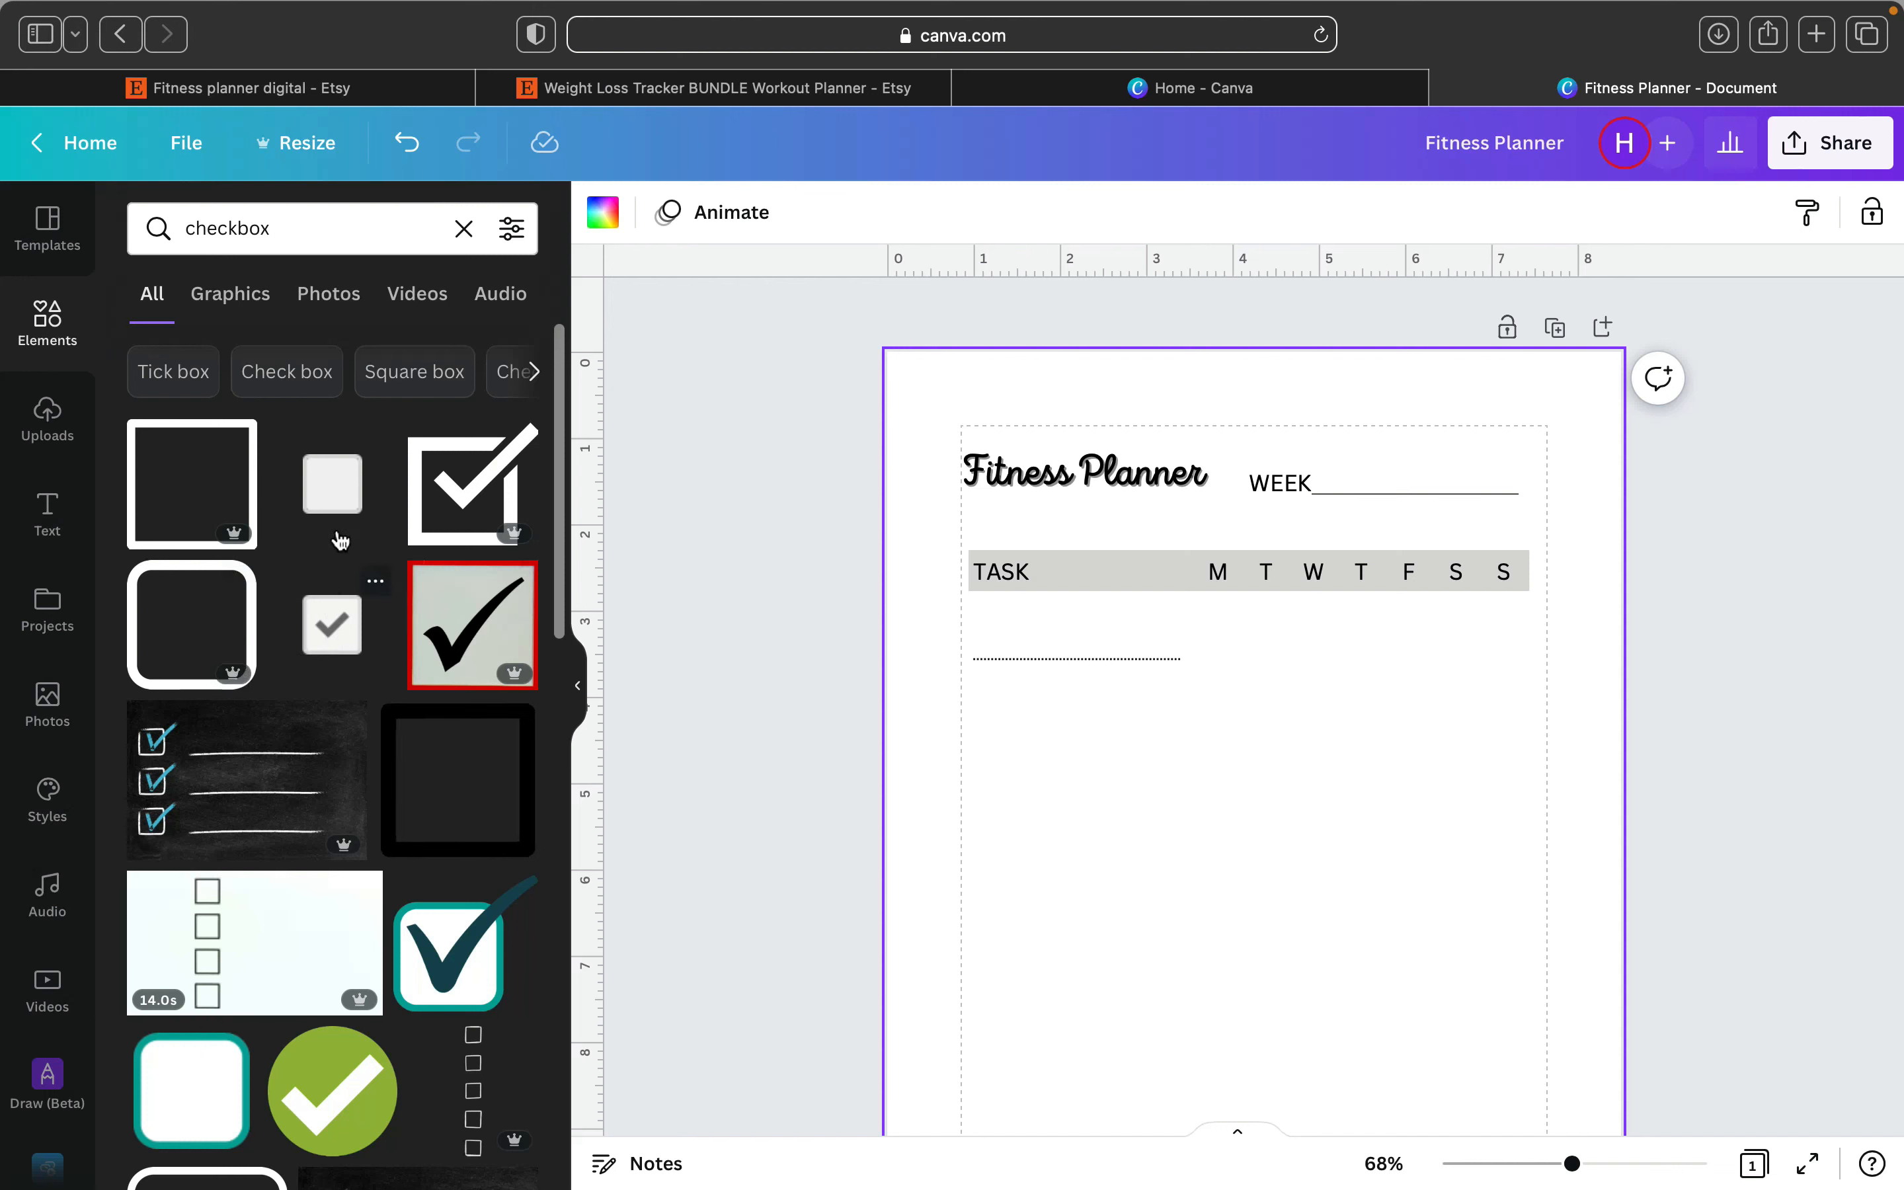
{"action": "scroll", "coordinate": [368, 850], "scroll_direction": "down", "scroll_amount": 5}
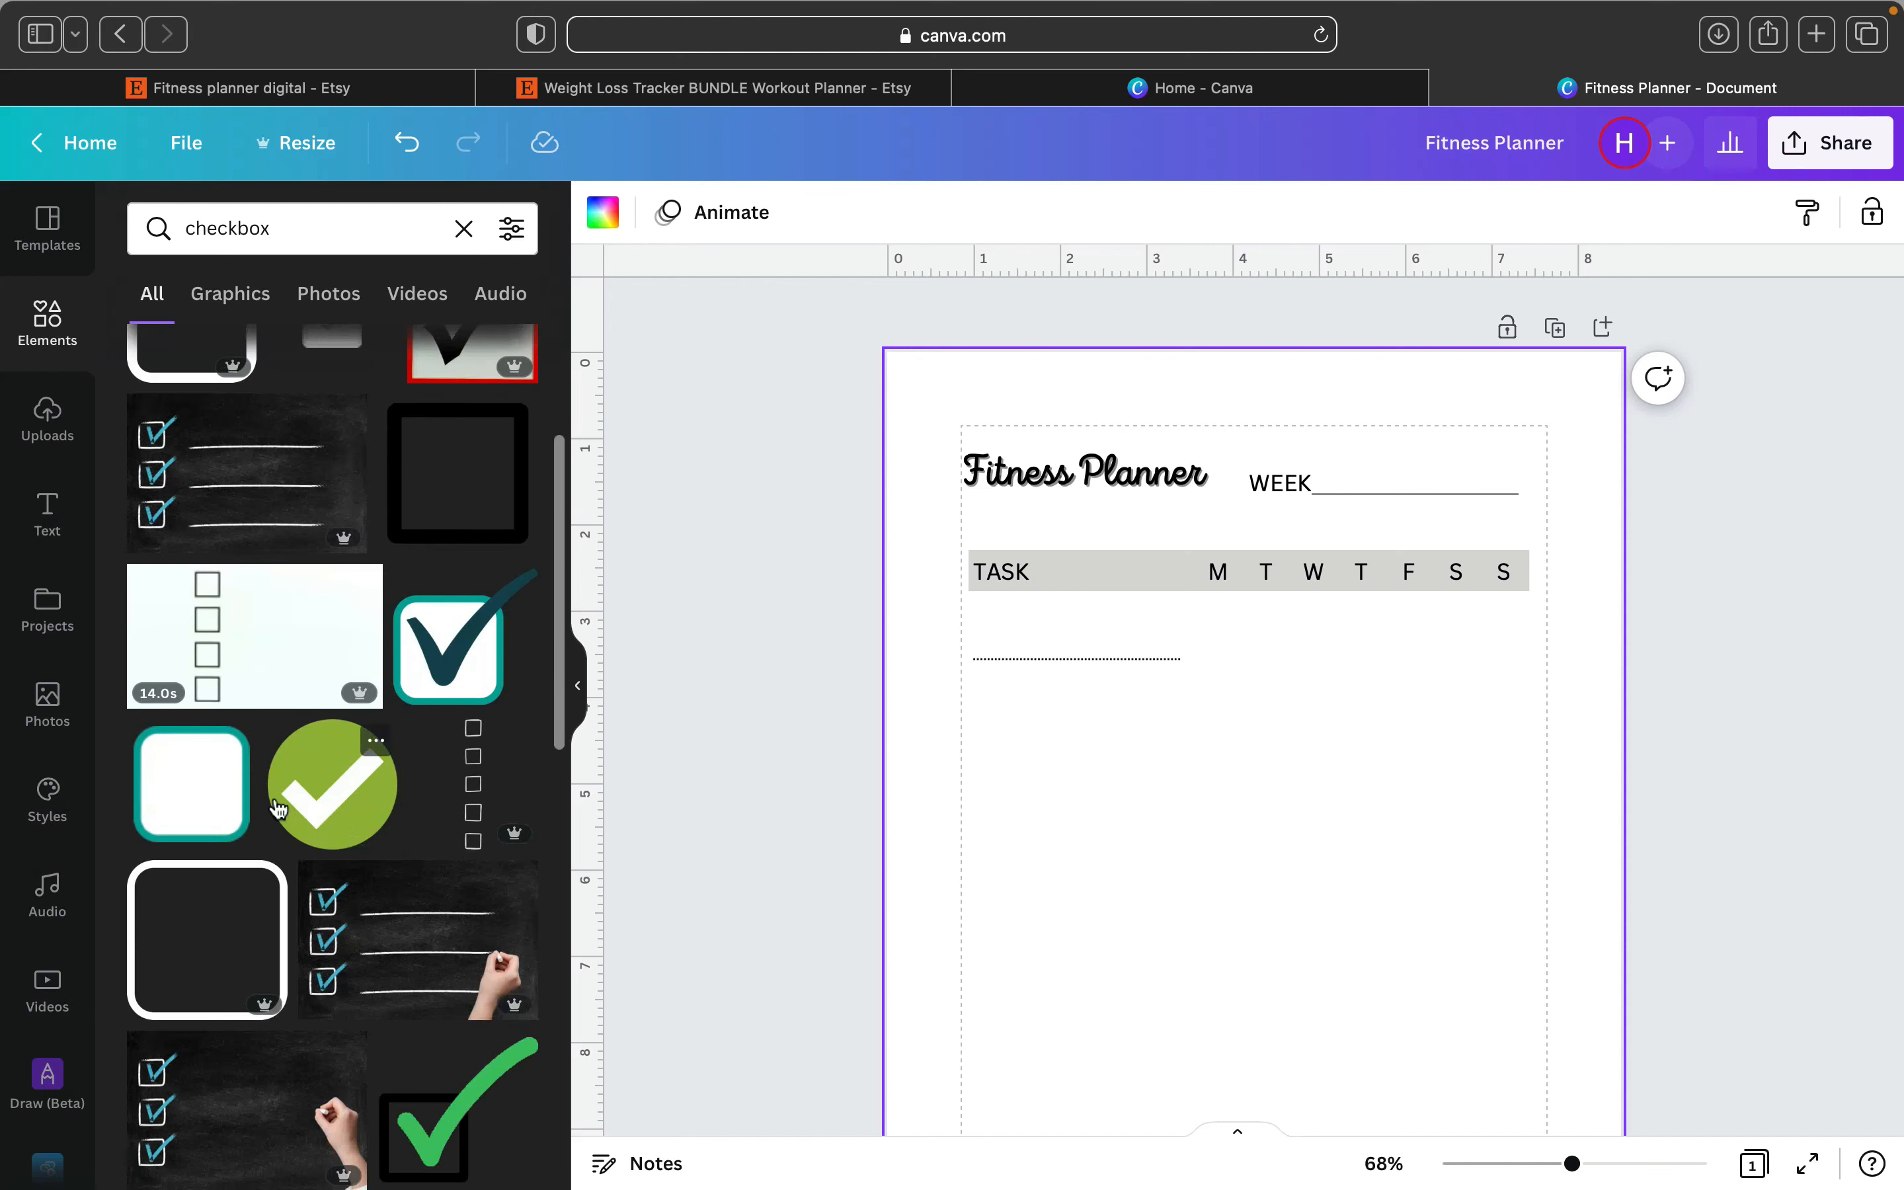
{"action": "scroll", "coordinate": [259, 787], "scroll_direction": "down", "scroll_amount": 5}
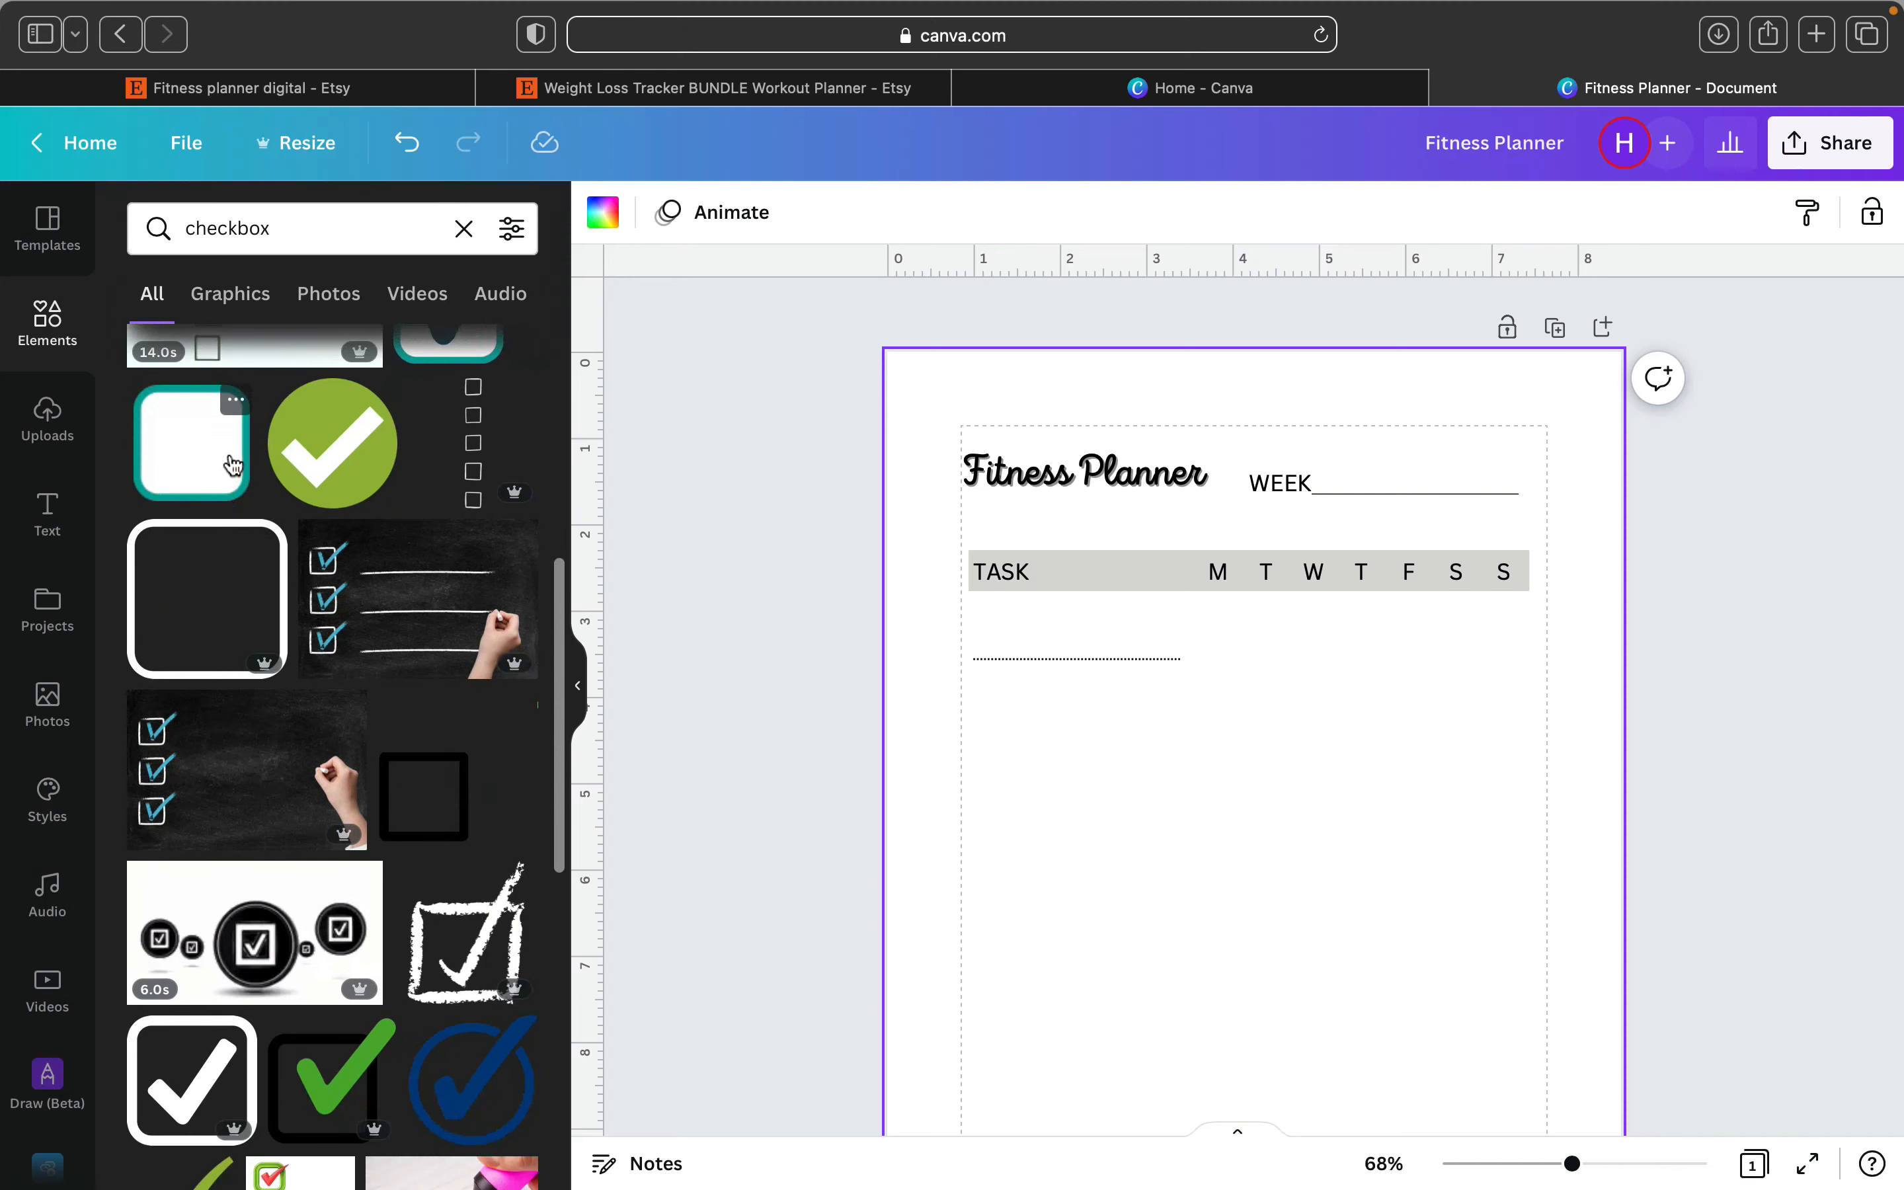
{"action": "scroll", "coordinate": [220, 457], "scroll_direction": "up", "scroll_amount": 6}
{"action": "scroll", "coordinate": [219, 453], "scroll_direction": "up", "scroll_amount": 3}
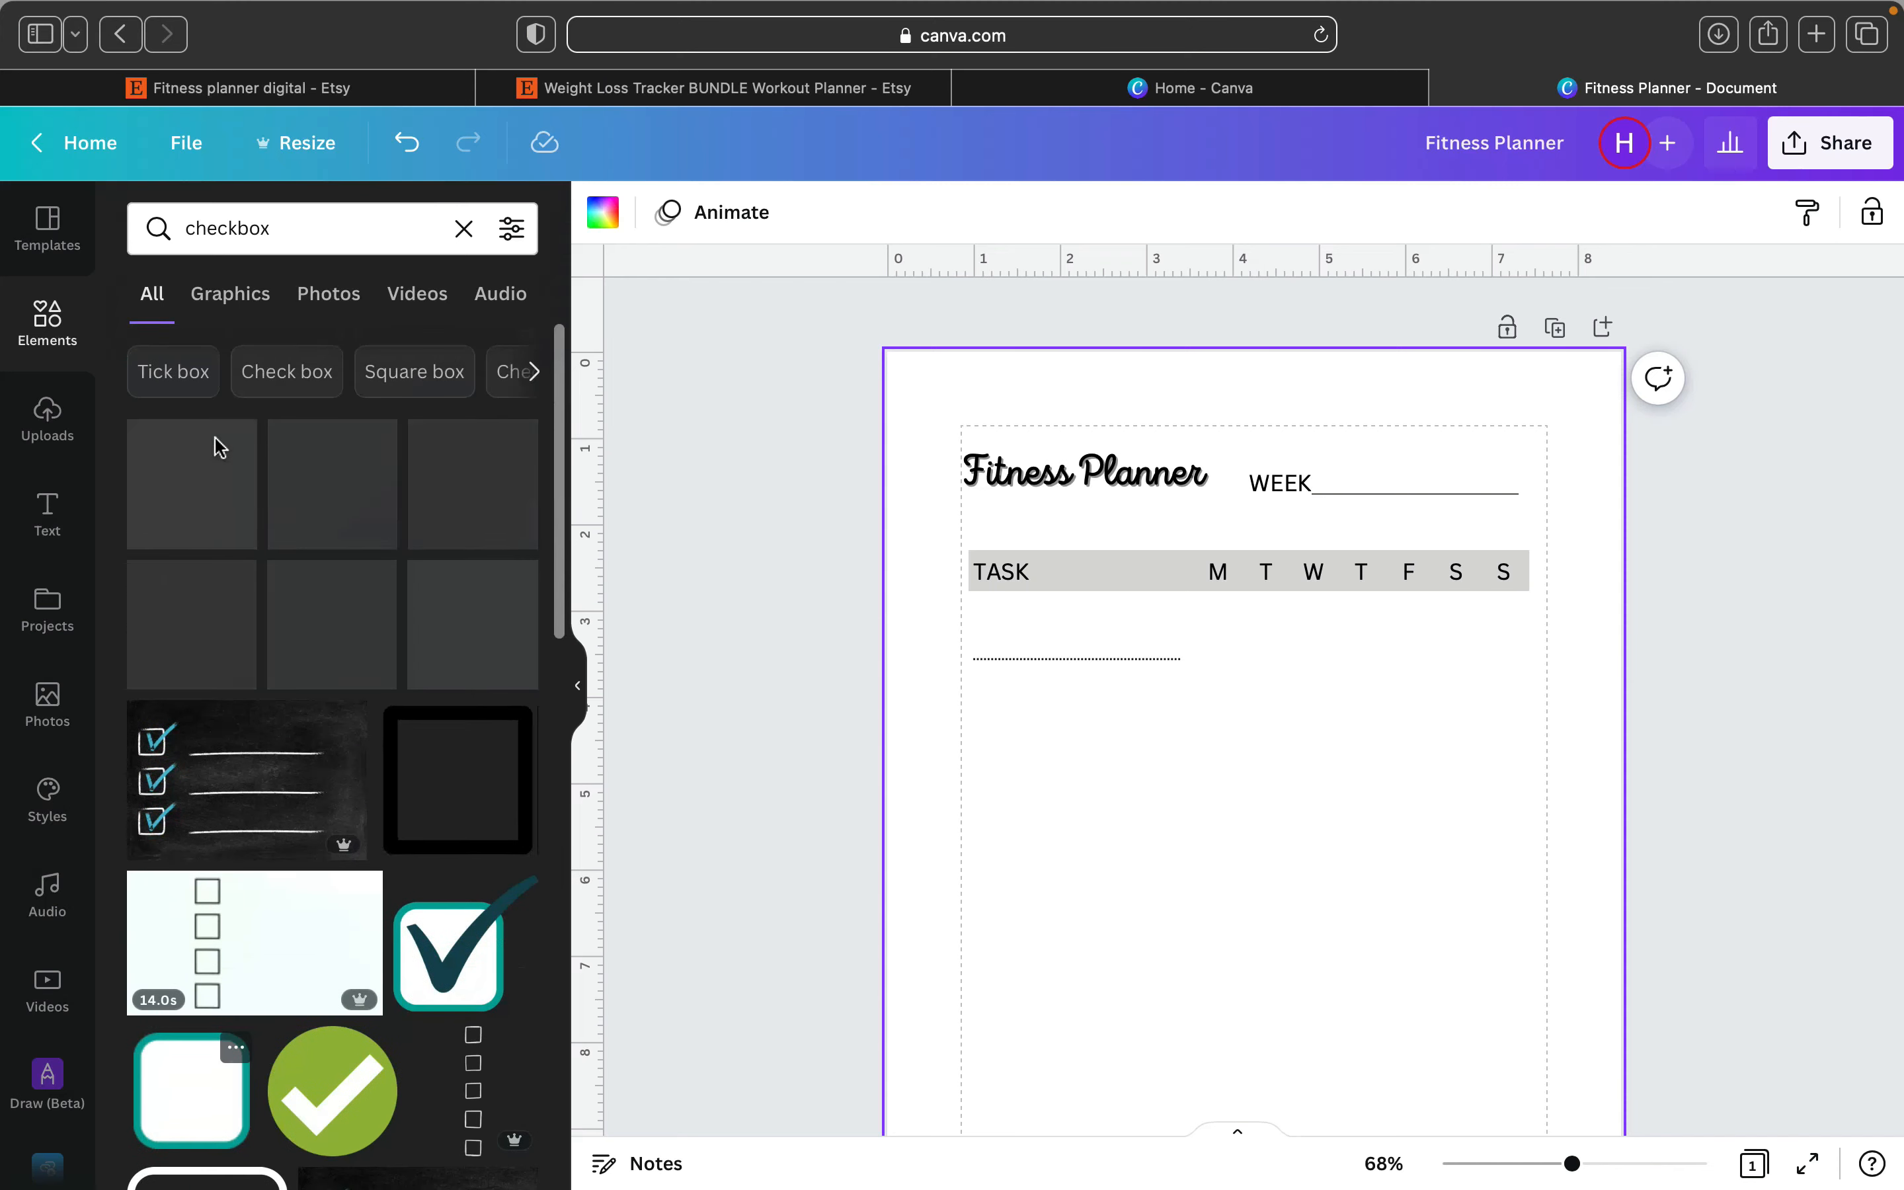
{"action": "left_click", "coordinate": [219, 517]}
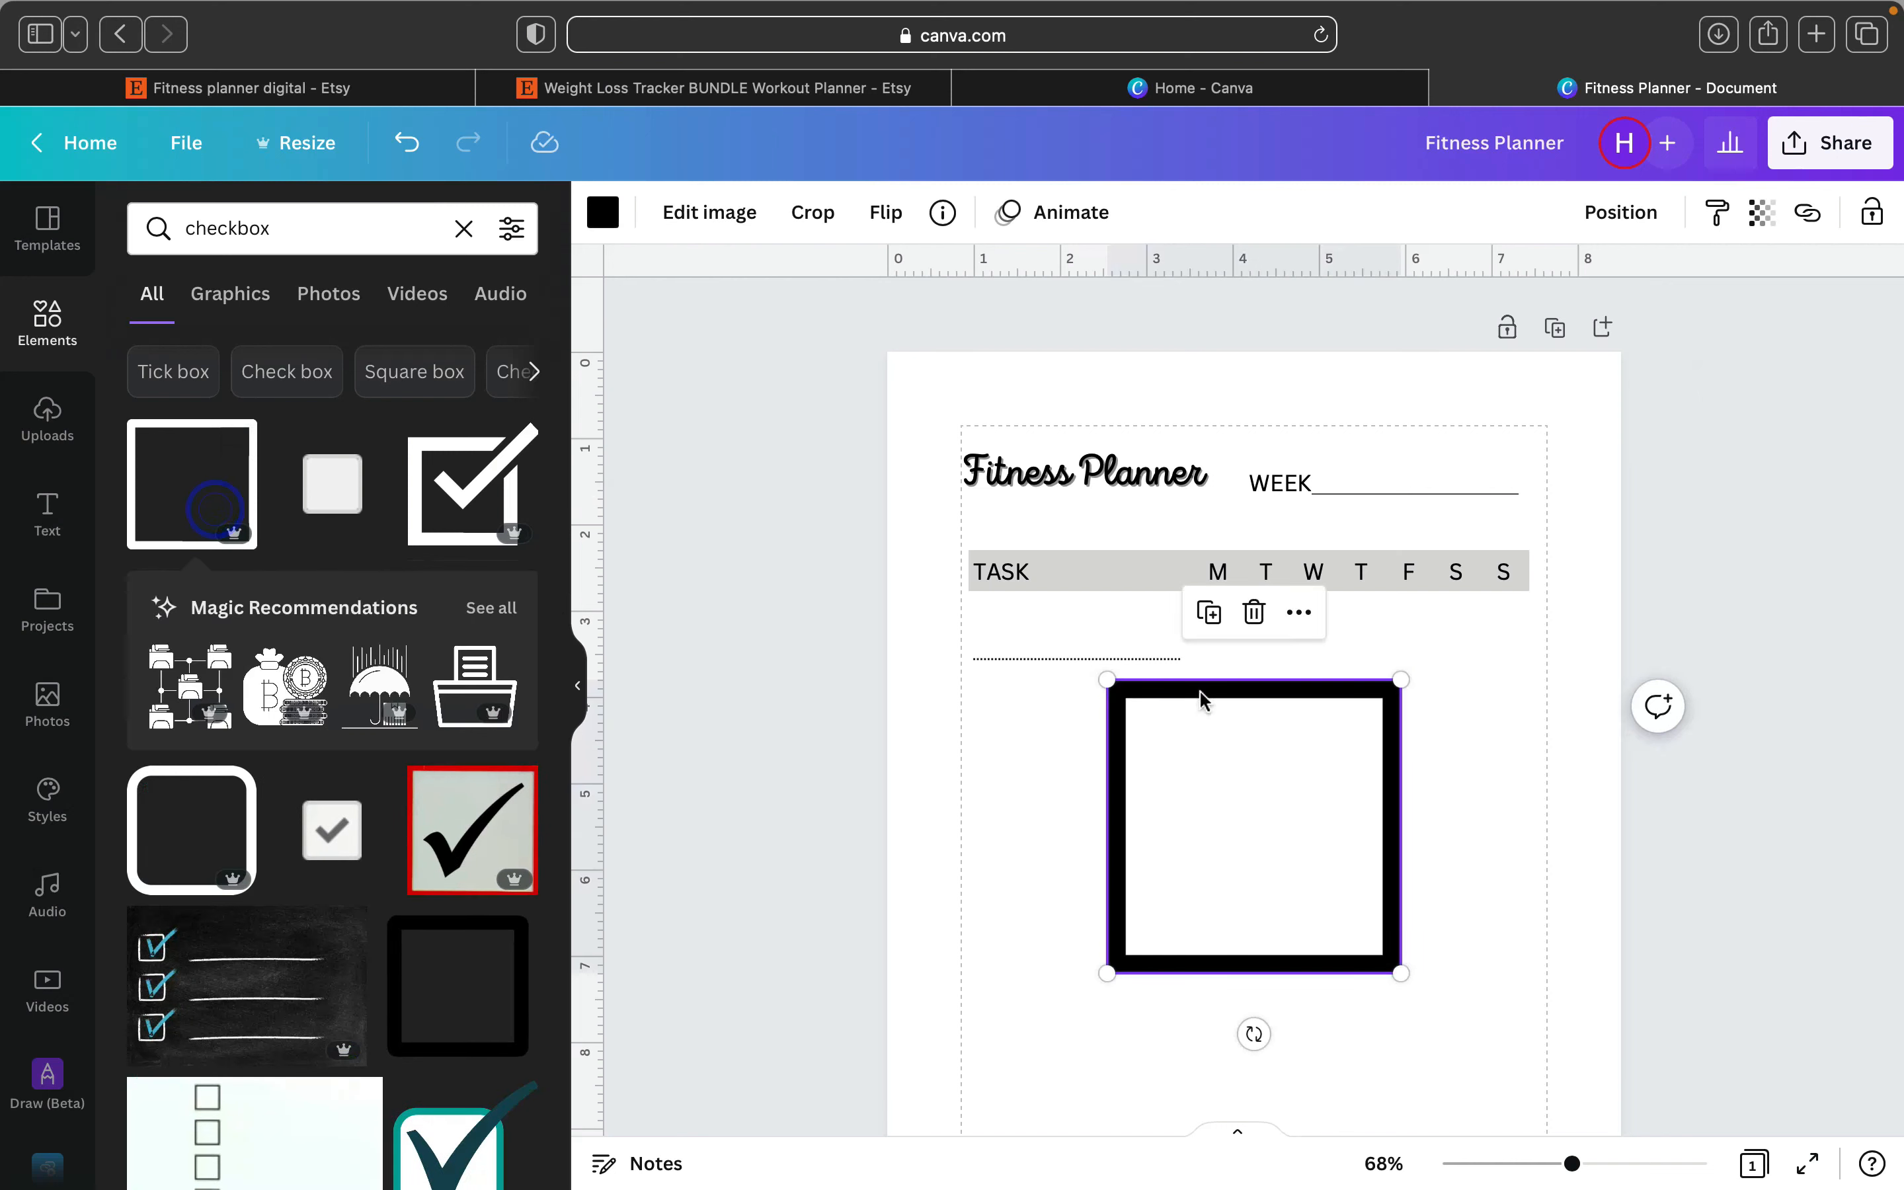
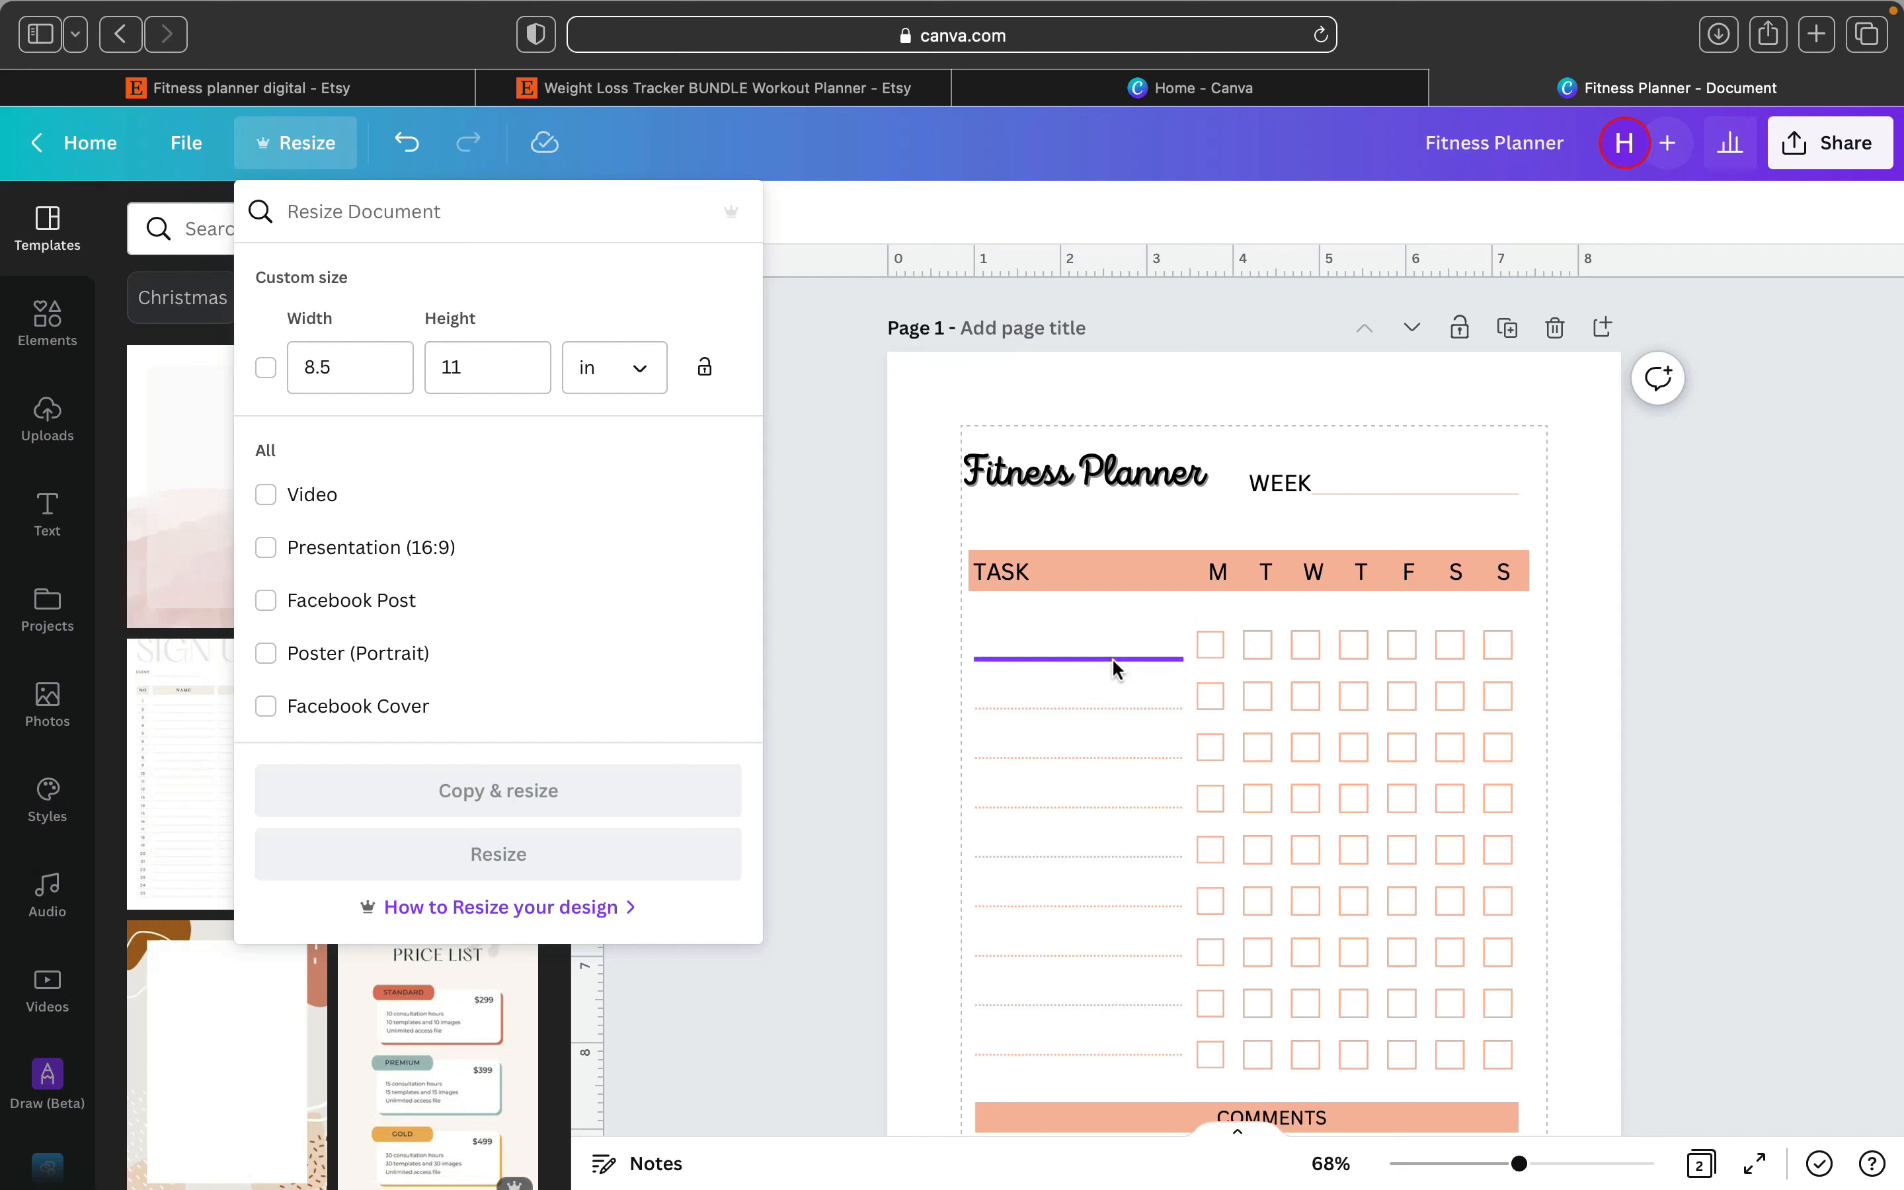
Set the first custom resize format to millimetres, 210 wide by 297 high.
{"action": "left_click", "coordinate": [641, 373]}
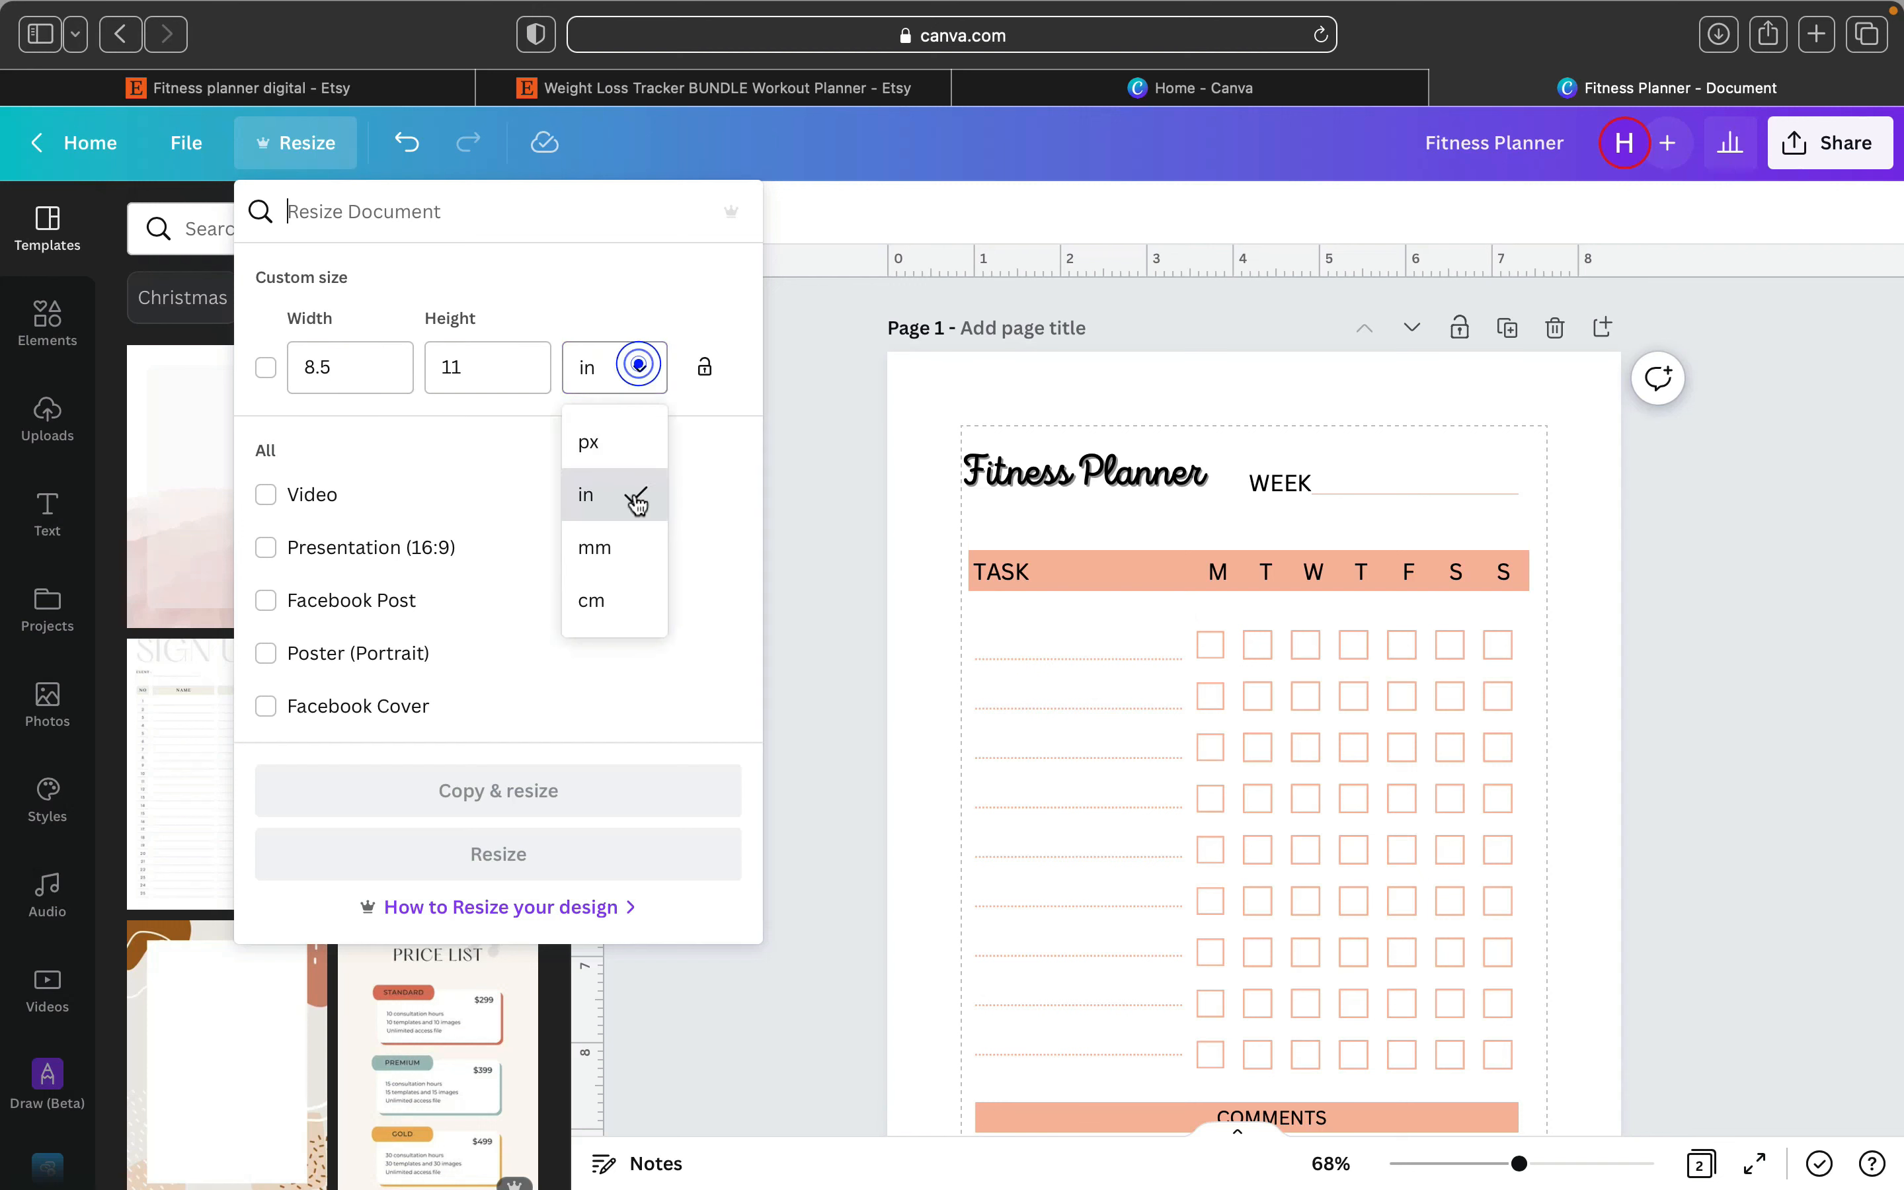
{"action": "left_click", "coordinate": [620, 568]}
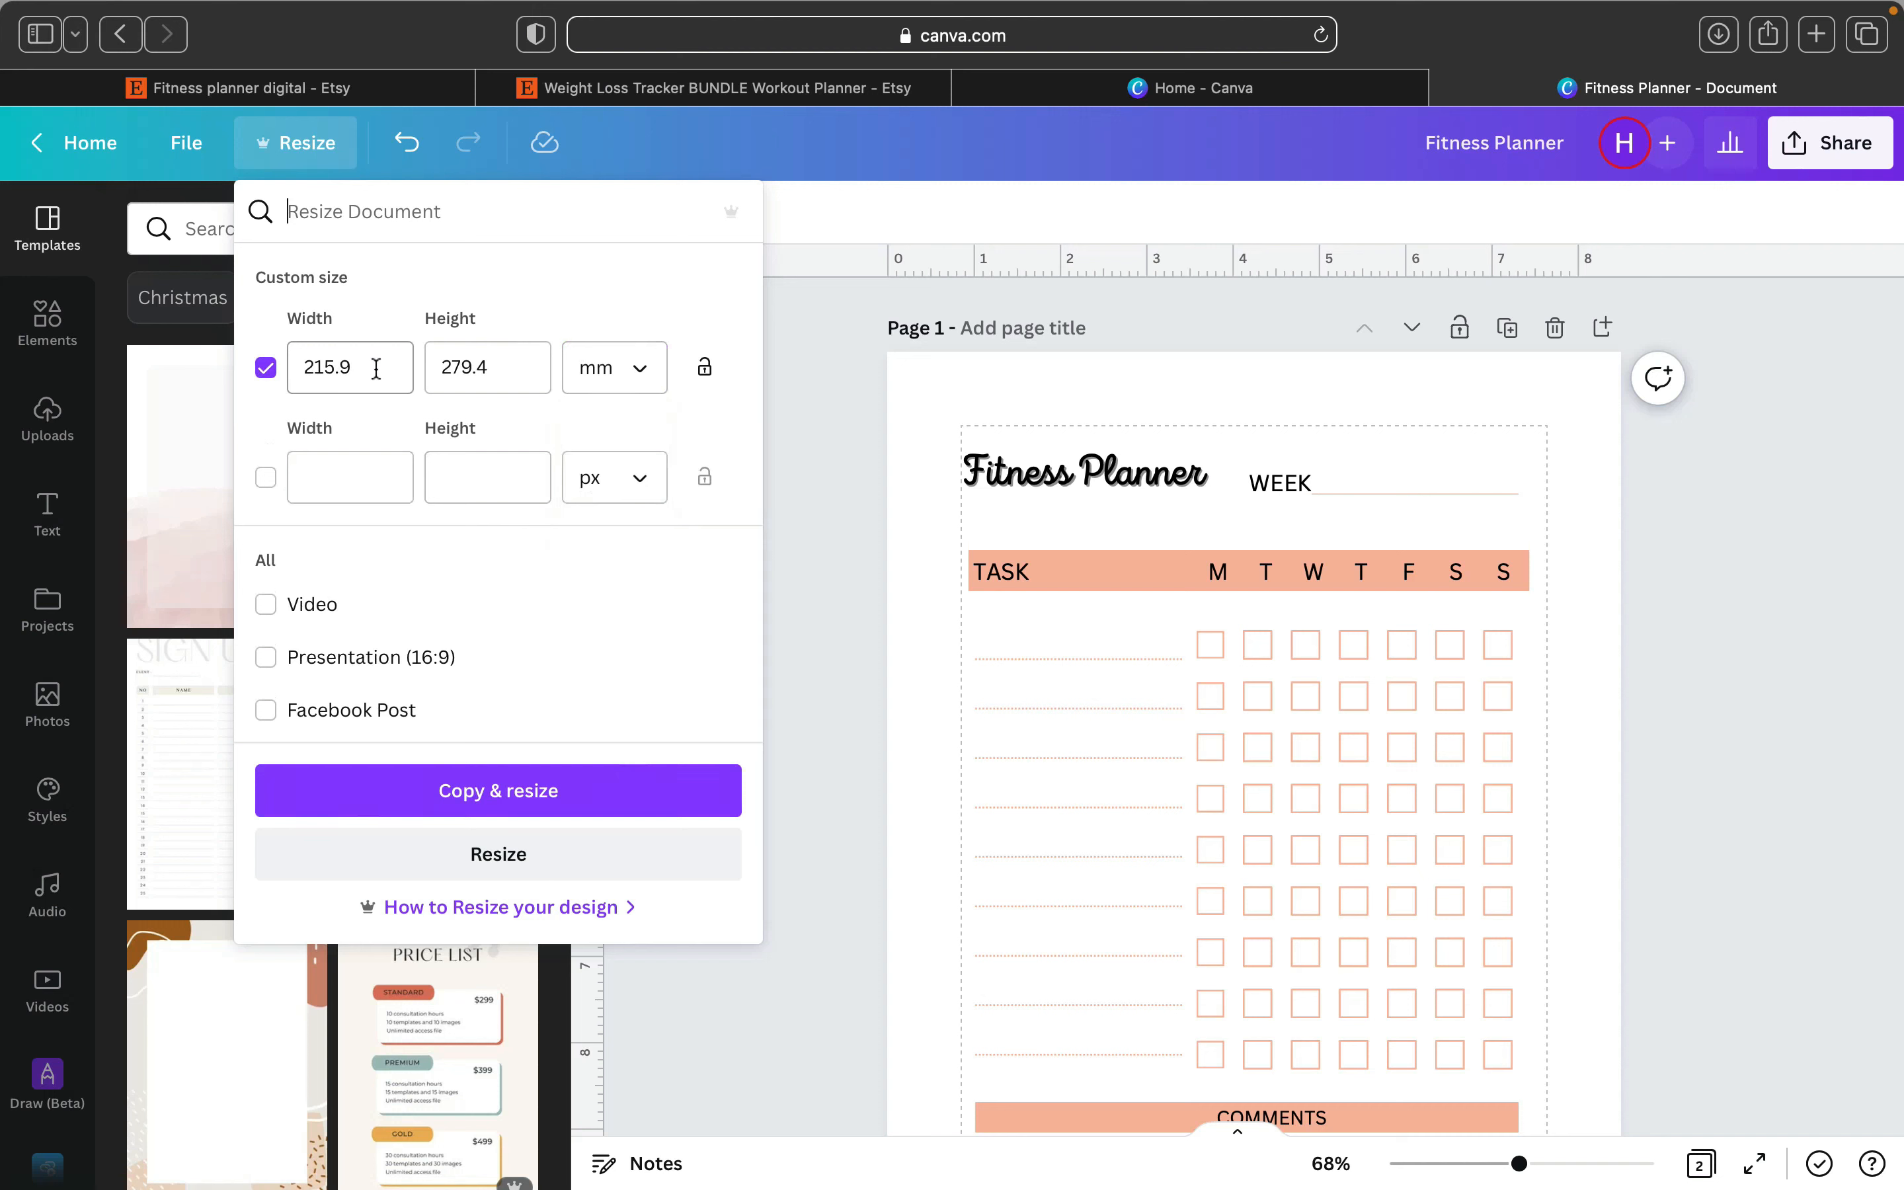
{"action": "left_click_drag", "start_coordinate": [377, 368], "coordinate": [322, 364]}
{"action": "key", "text": "BackSpace"}
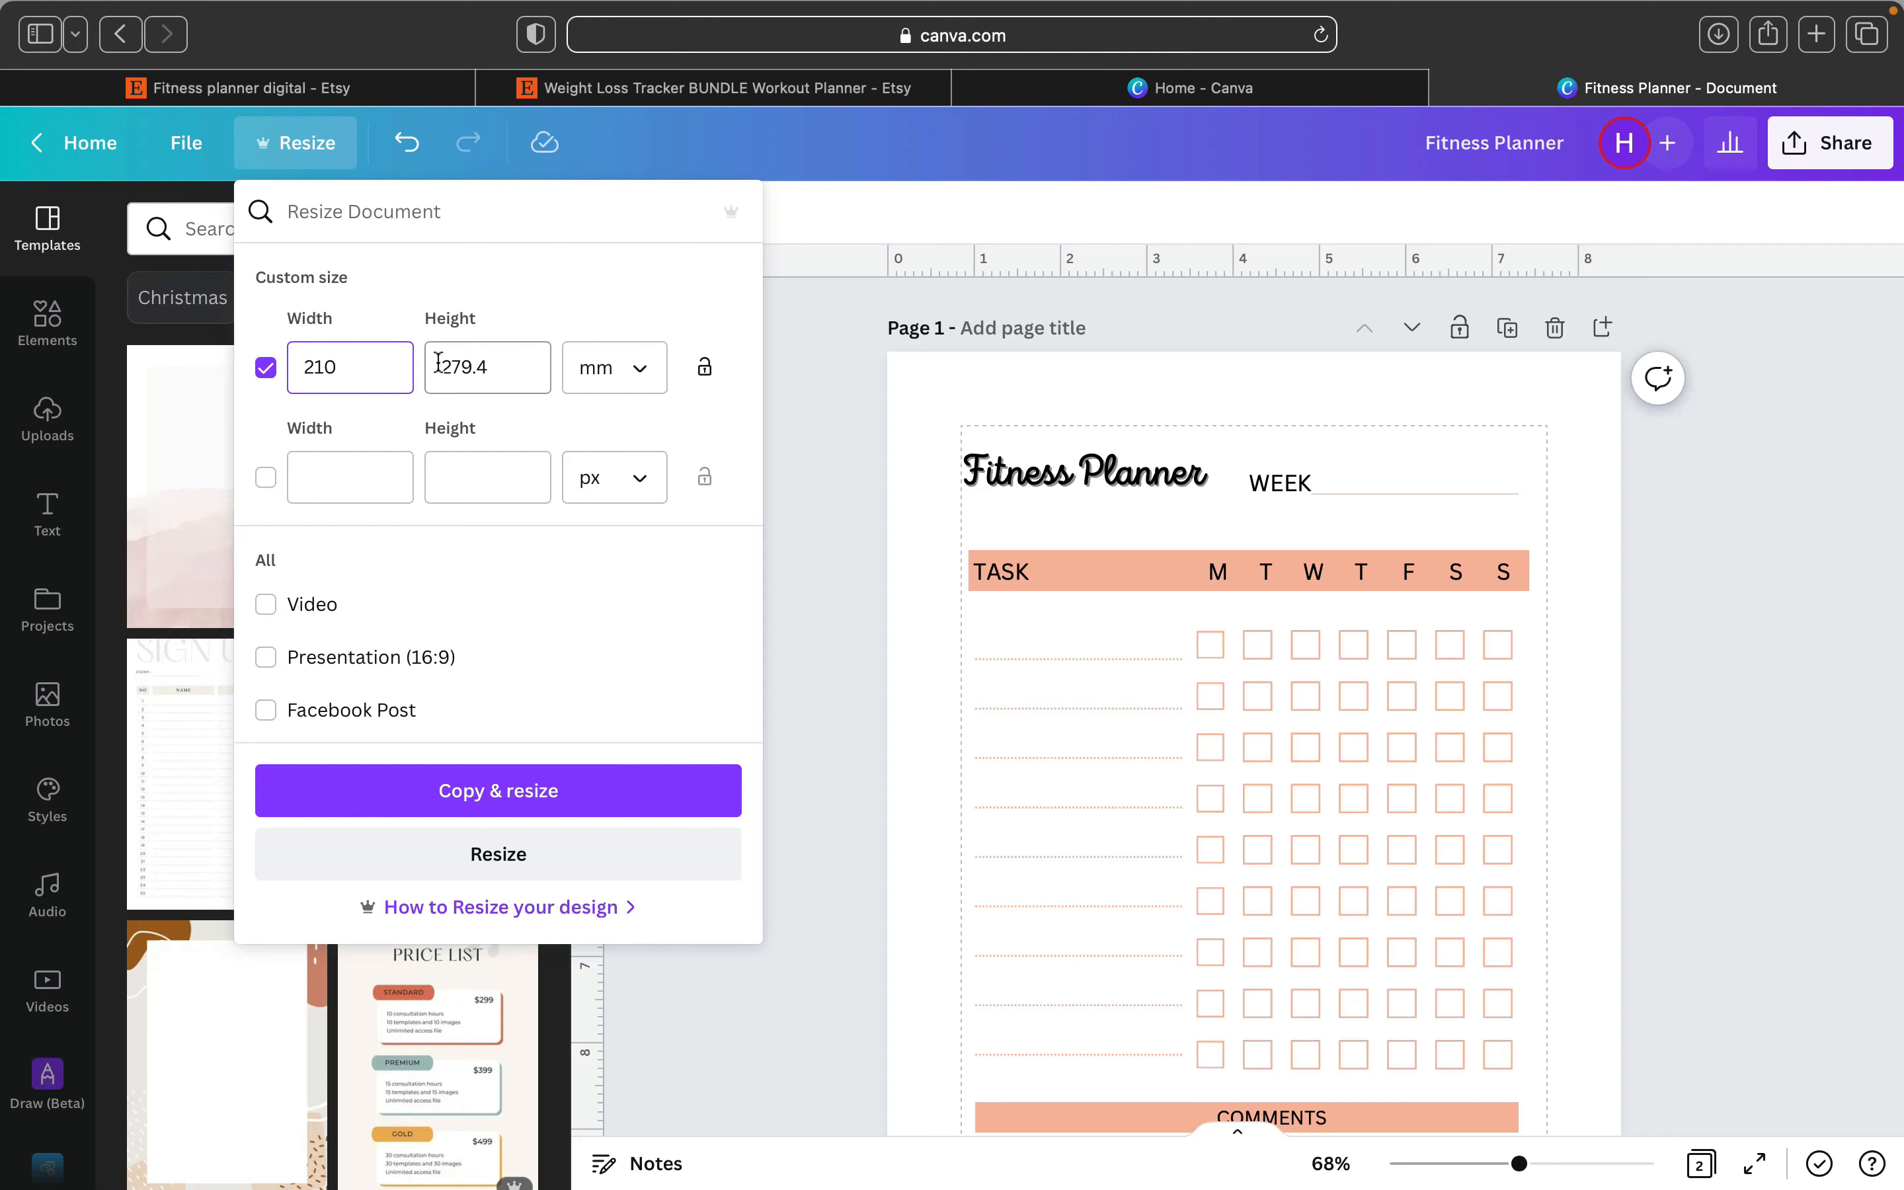
{"action": "left_click", "coordinate": [501, 370]}
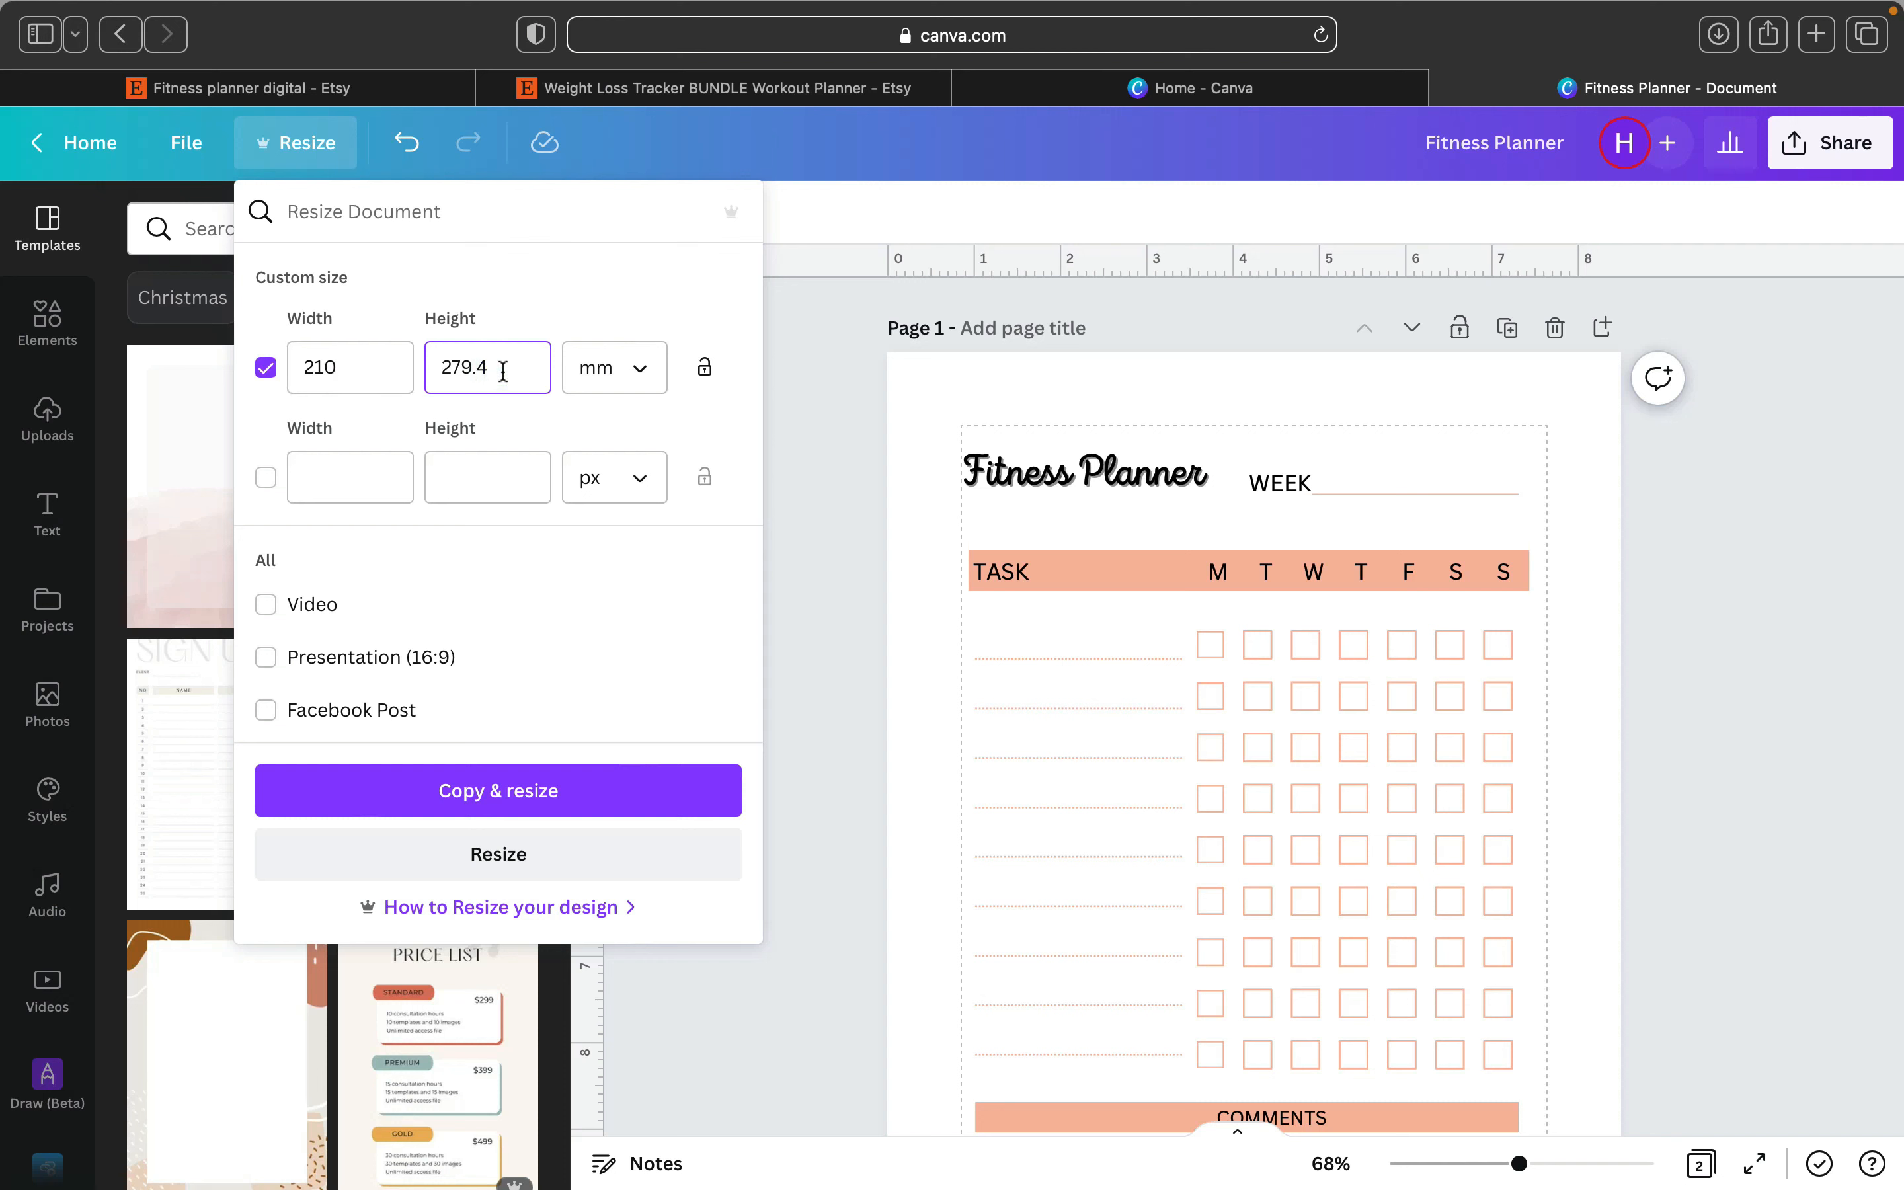
{"action": "key", "text": "BackSpace"}
{"action": "key", "text": "BackSpace"}
{"action": "key", "text": "BackSpace"}
{"action": "key", "text": "BackSpace"}
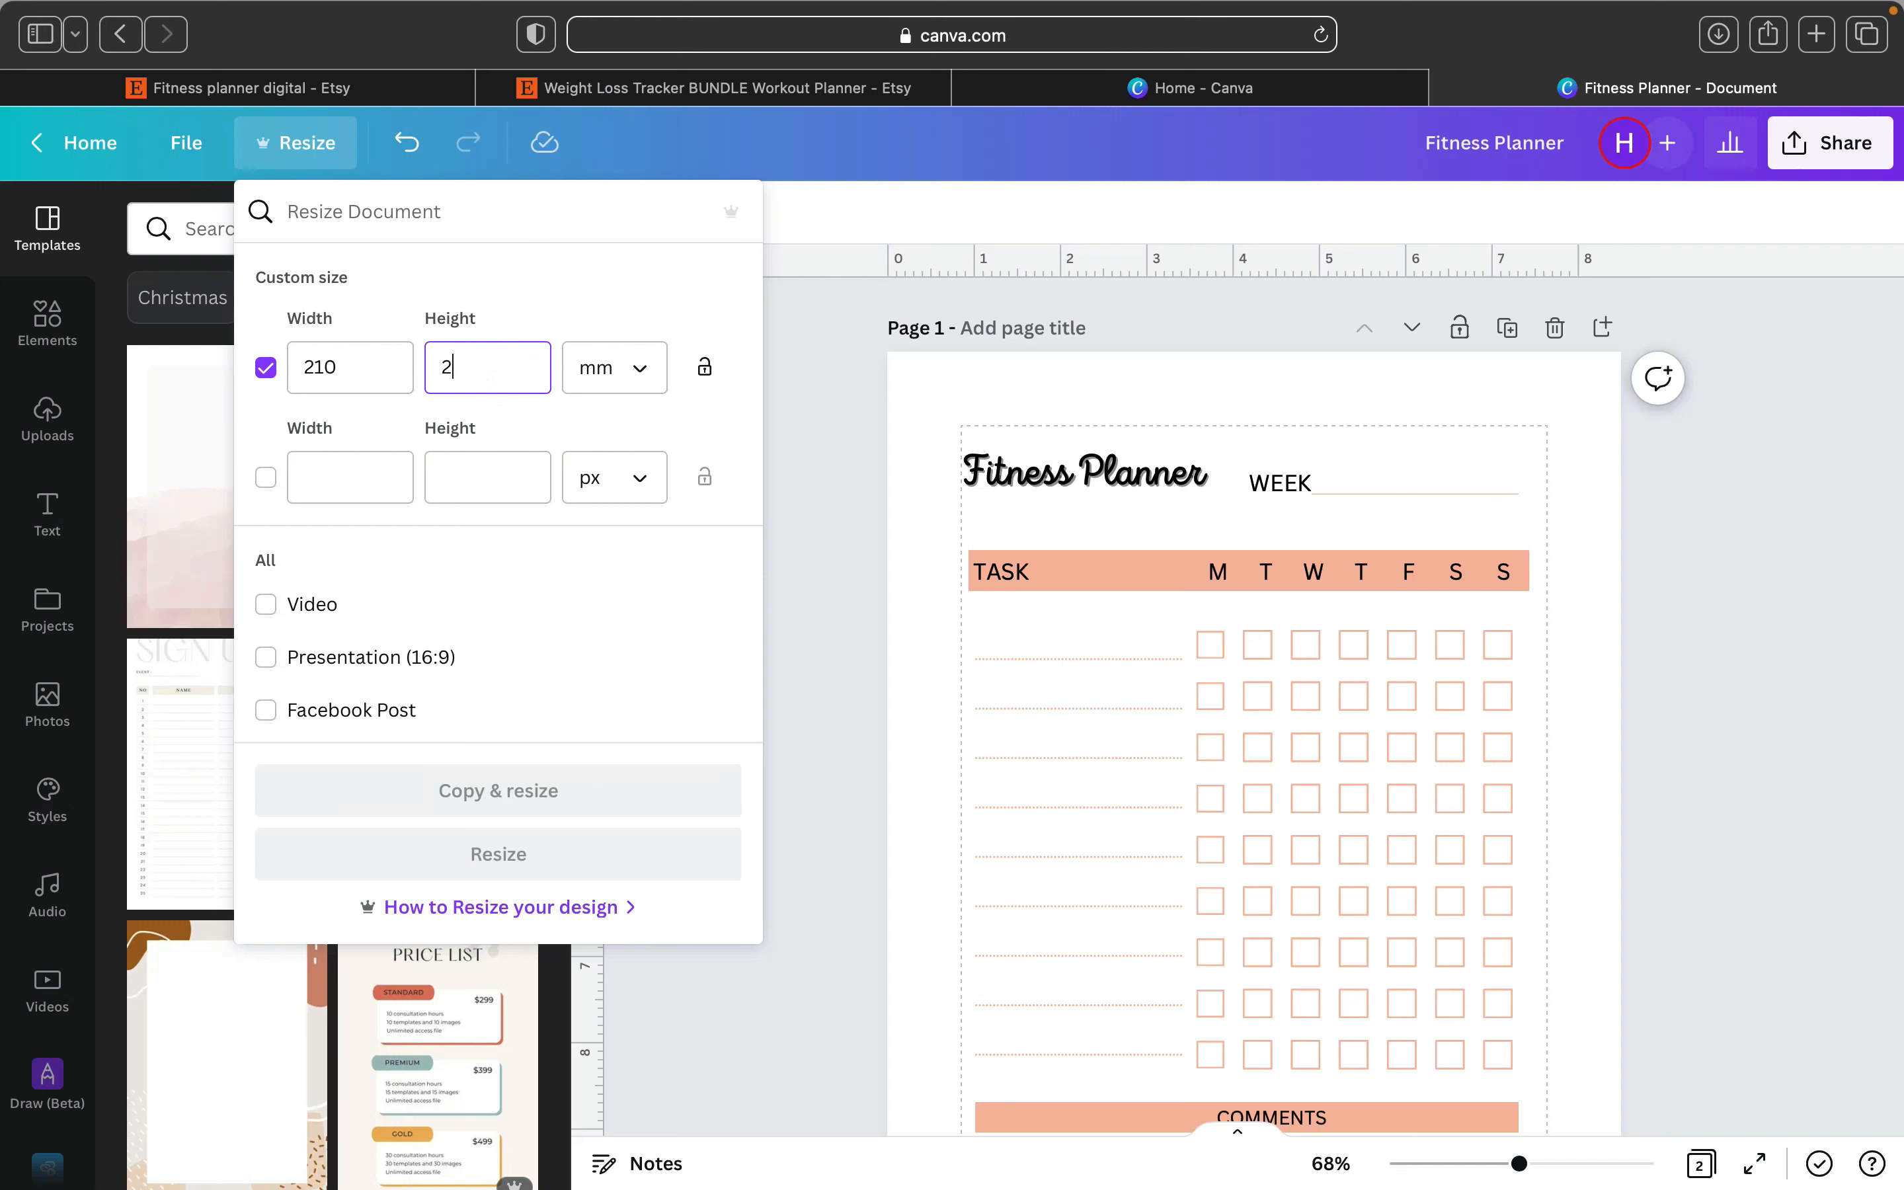
{"action": "type", "text": "97"}
{"action": "left_click", "coordinate": [709, 418]}
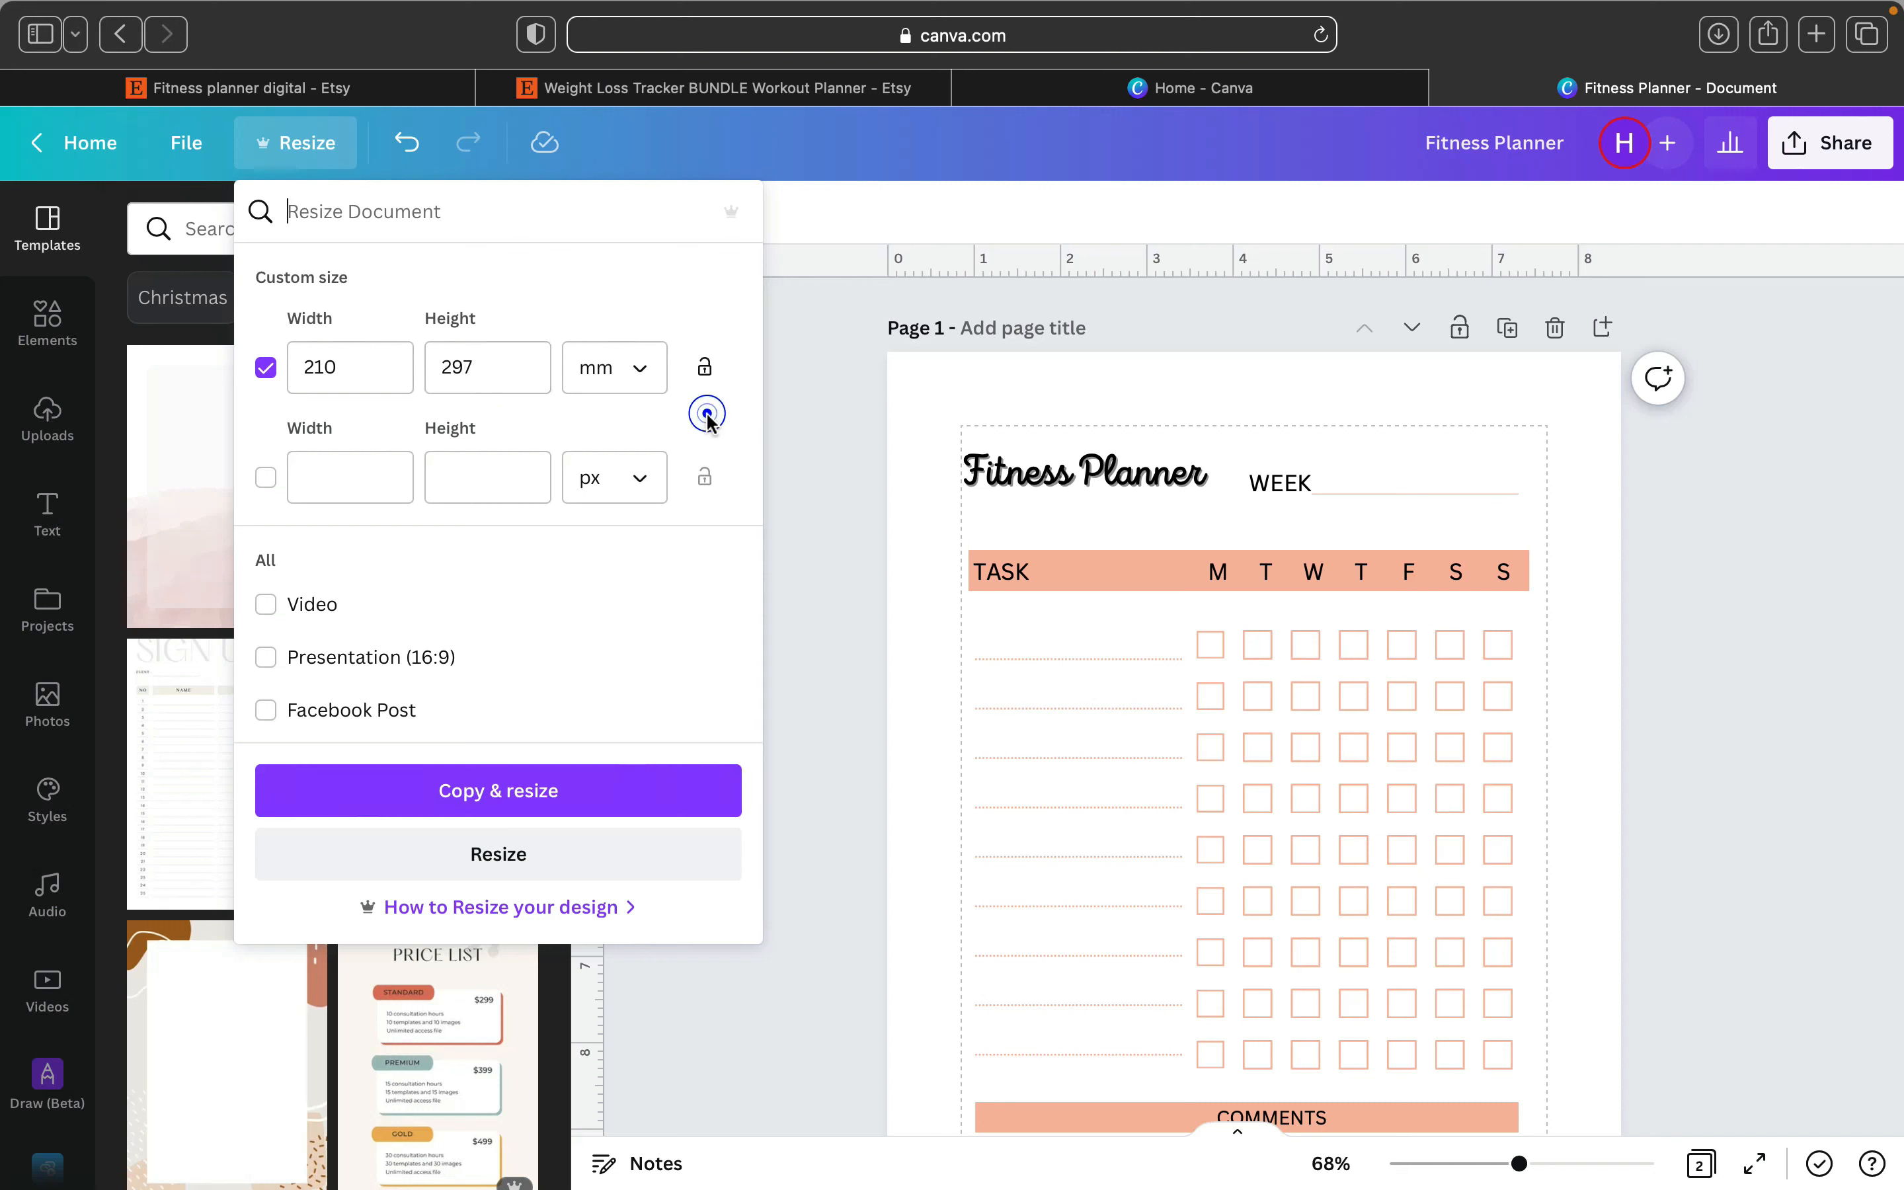
Add a second custom resize format 210 wide by 295 high and switch its unit to millimetres.
{"action": "left_click", "coordinate": [335, 477]}
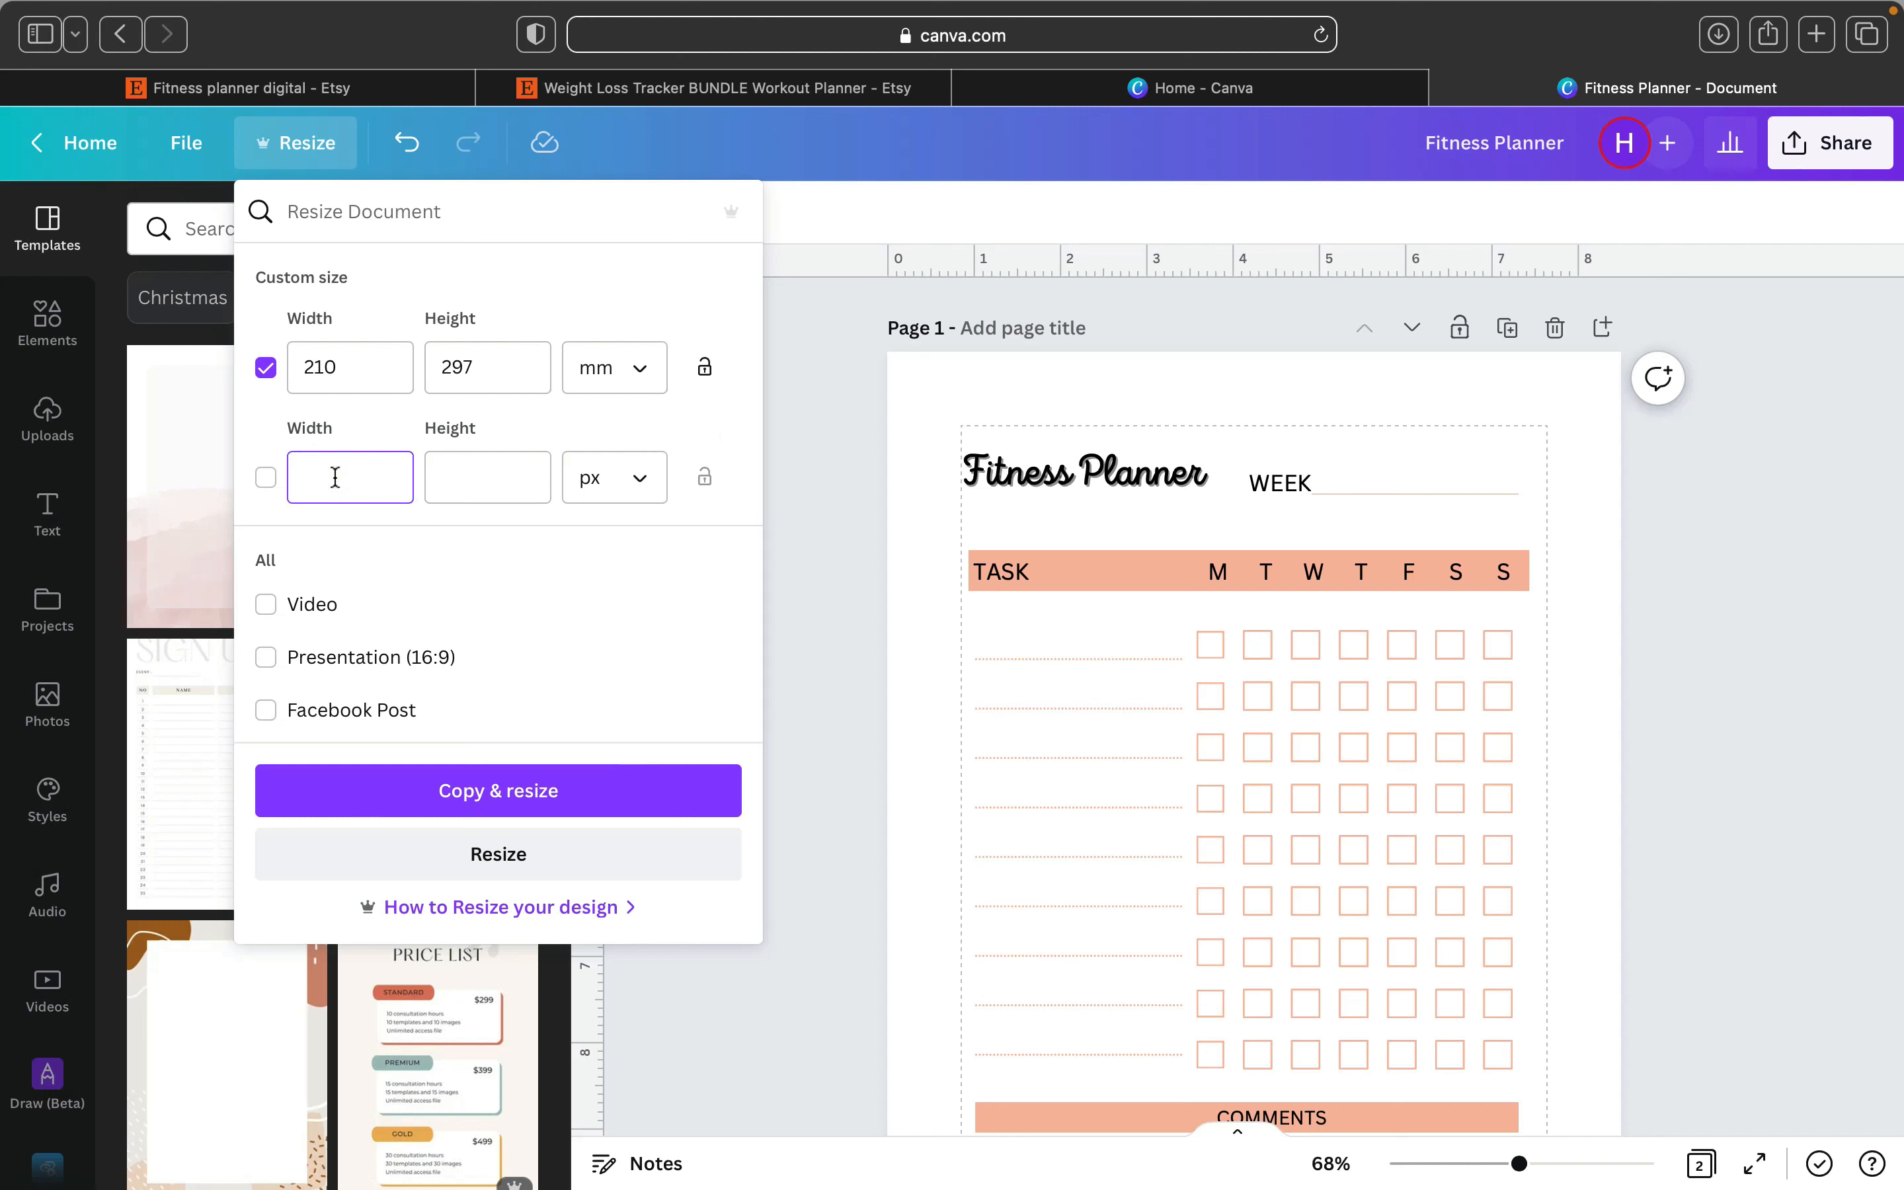
{"action": "type", "text": "210"}
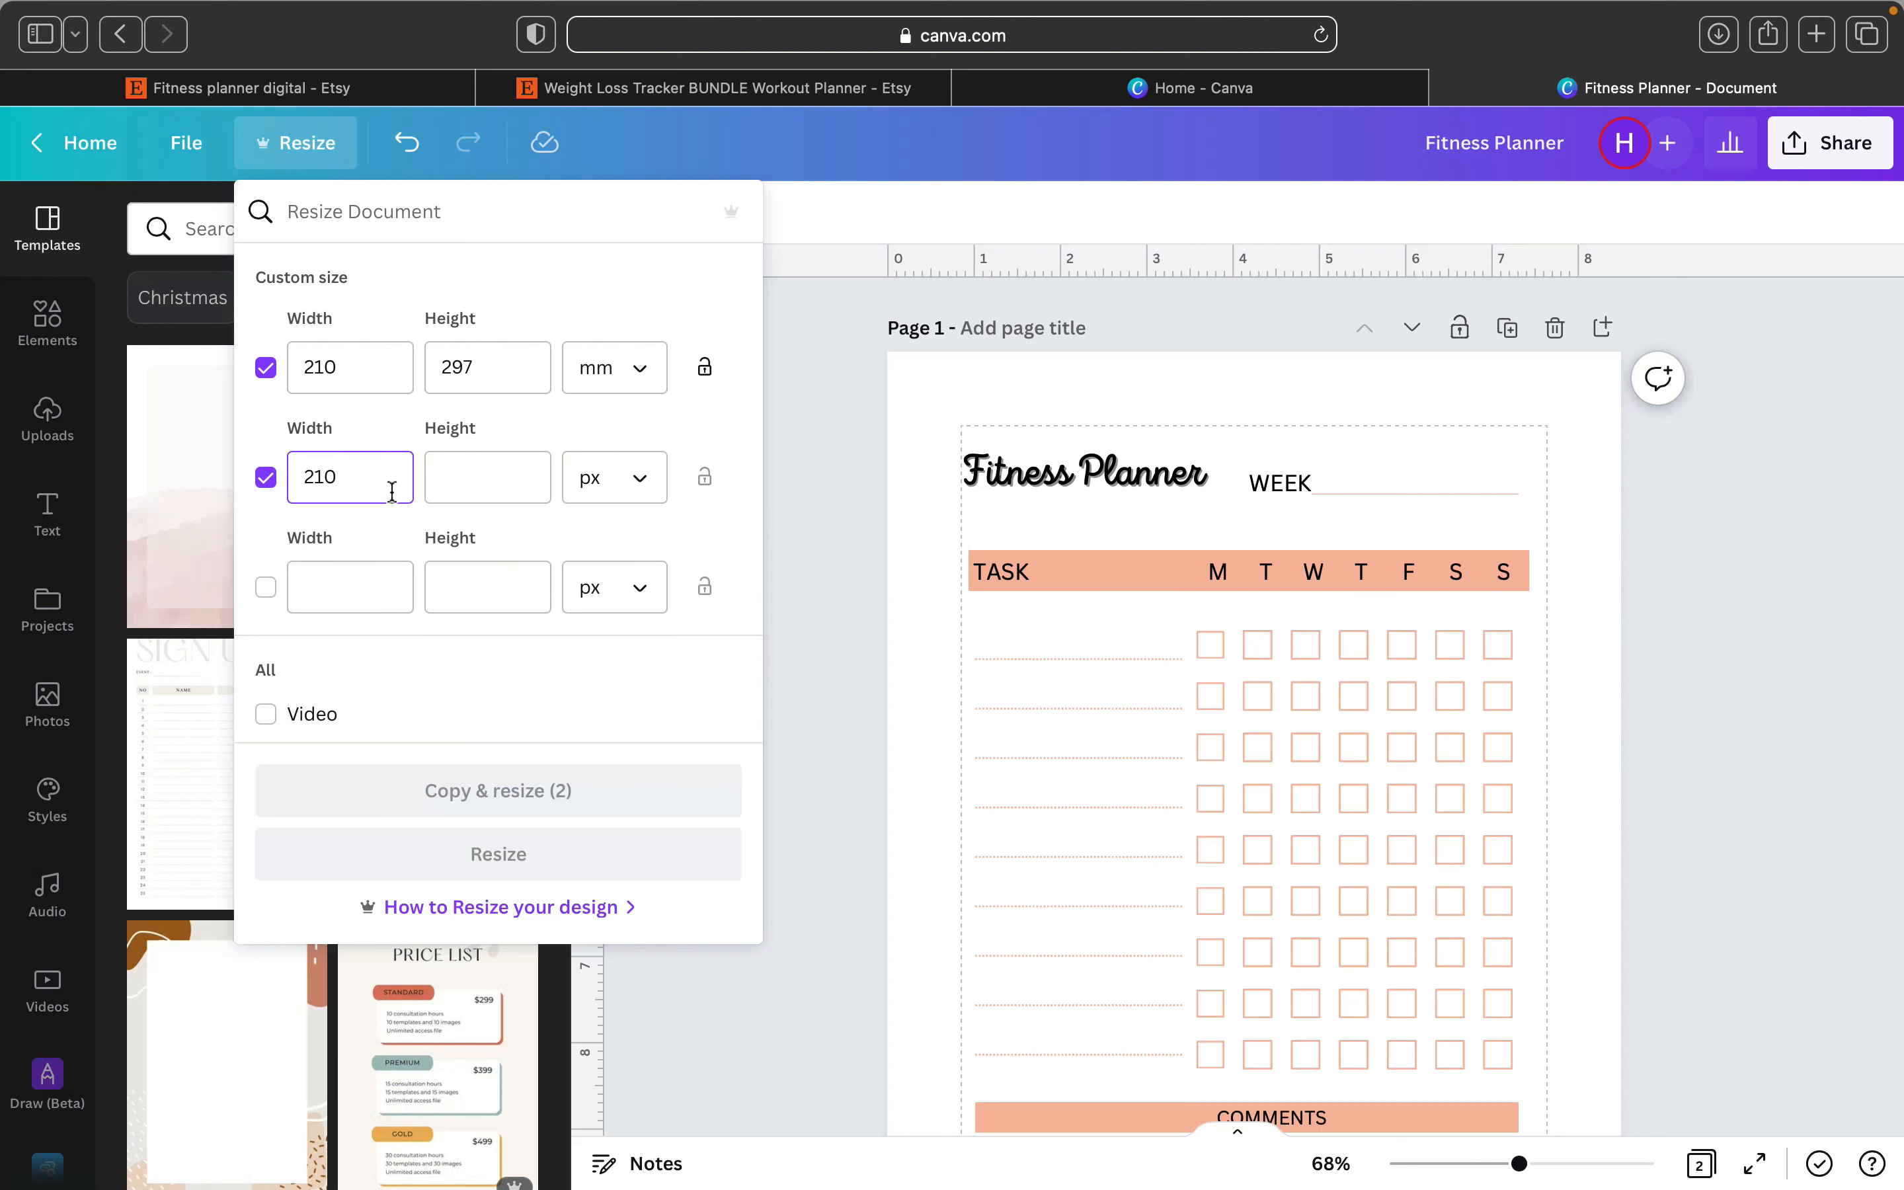
{"action": "left_click", "coordinate": [476, 460]}
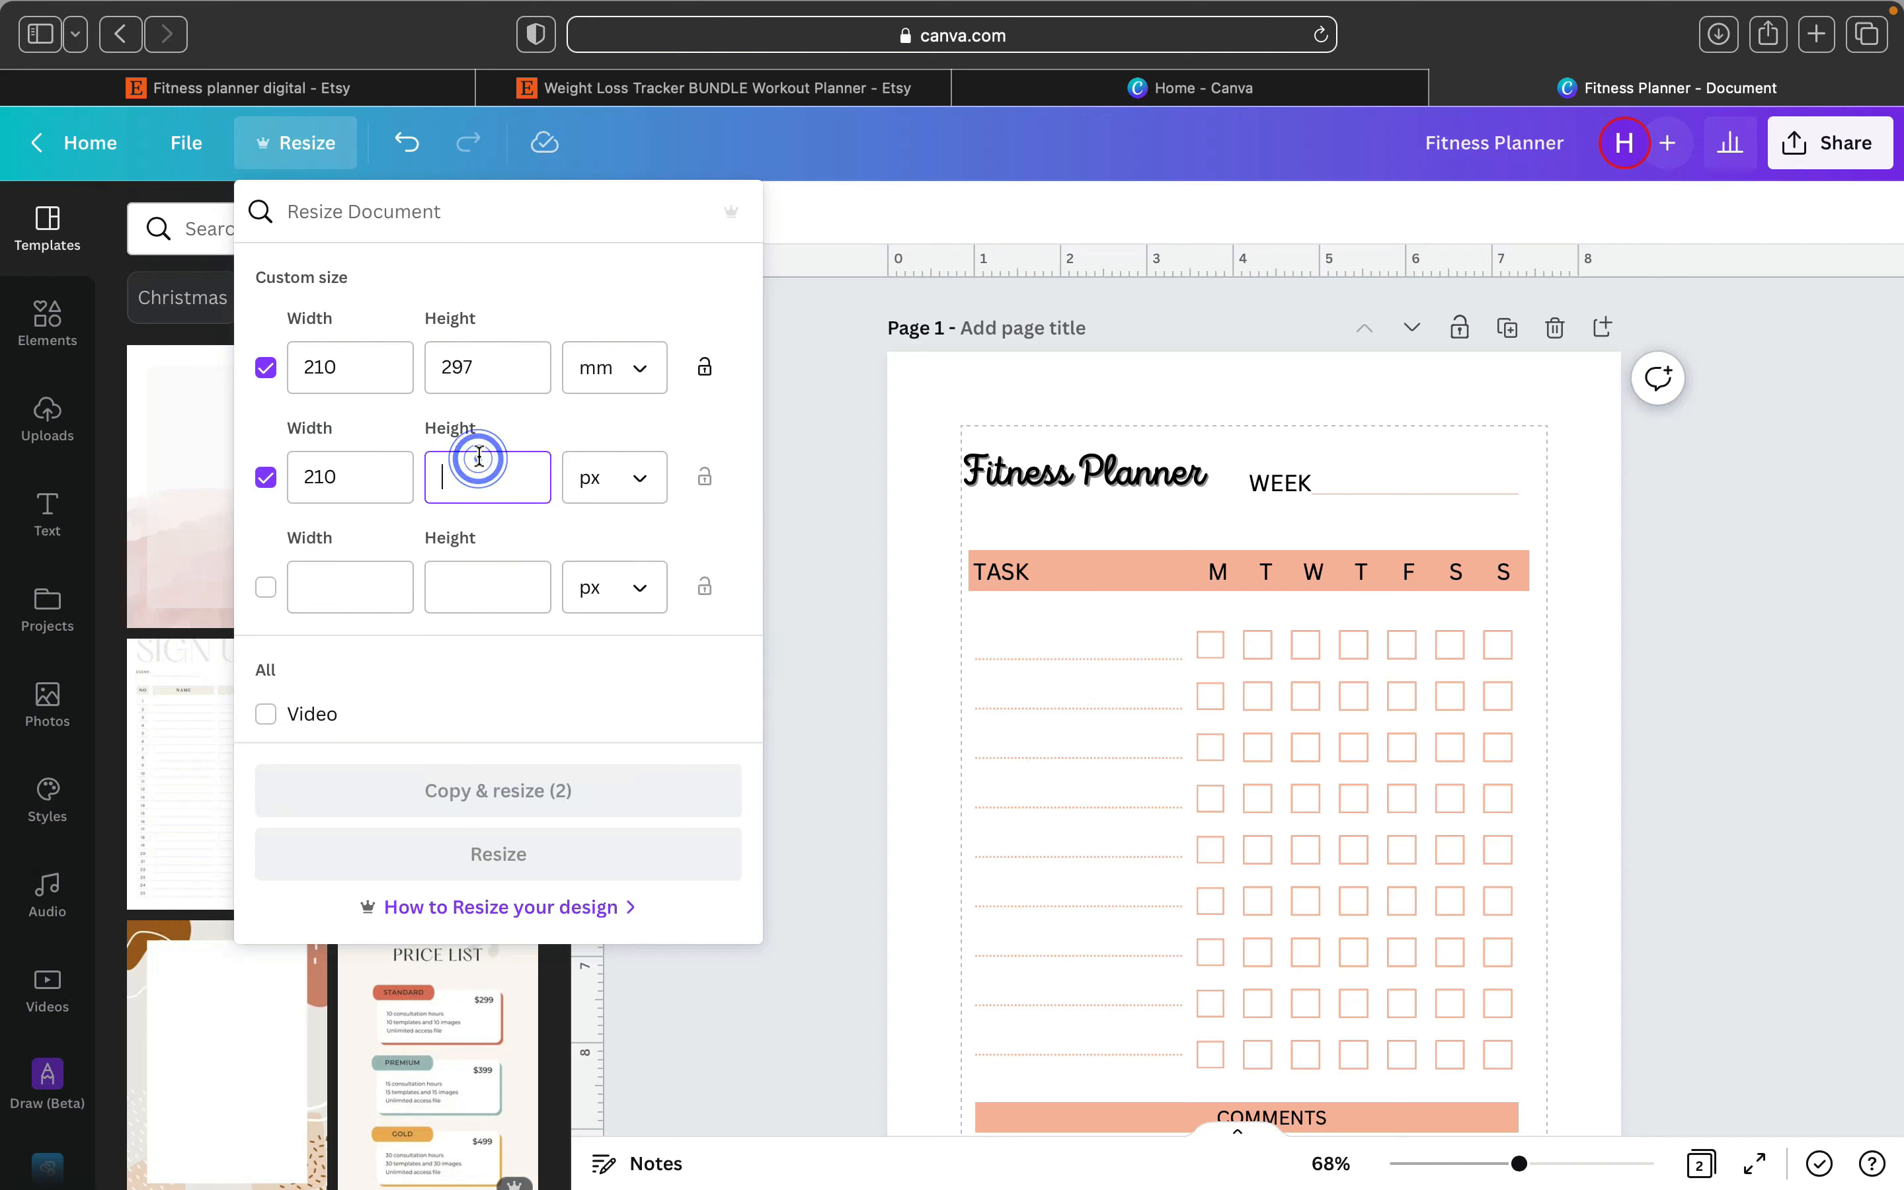
{"action": "type", "text": "295"}
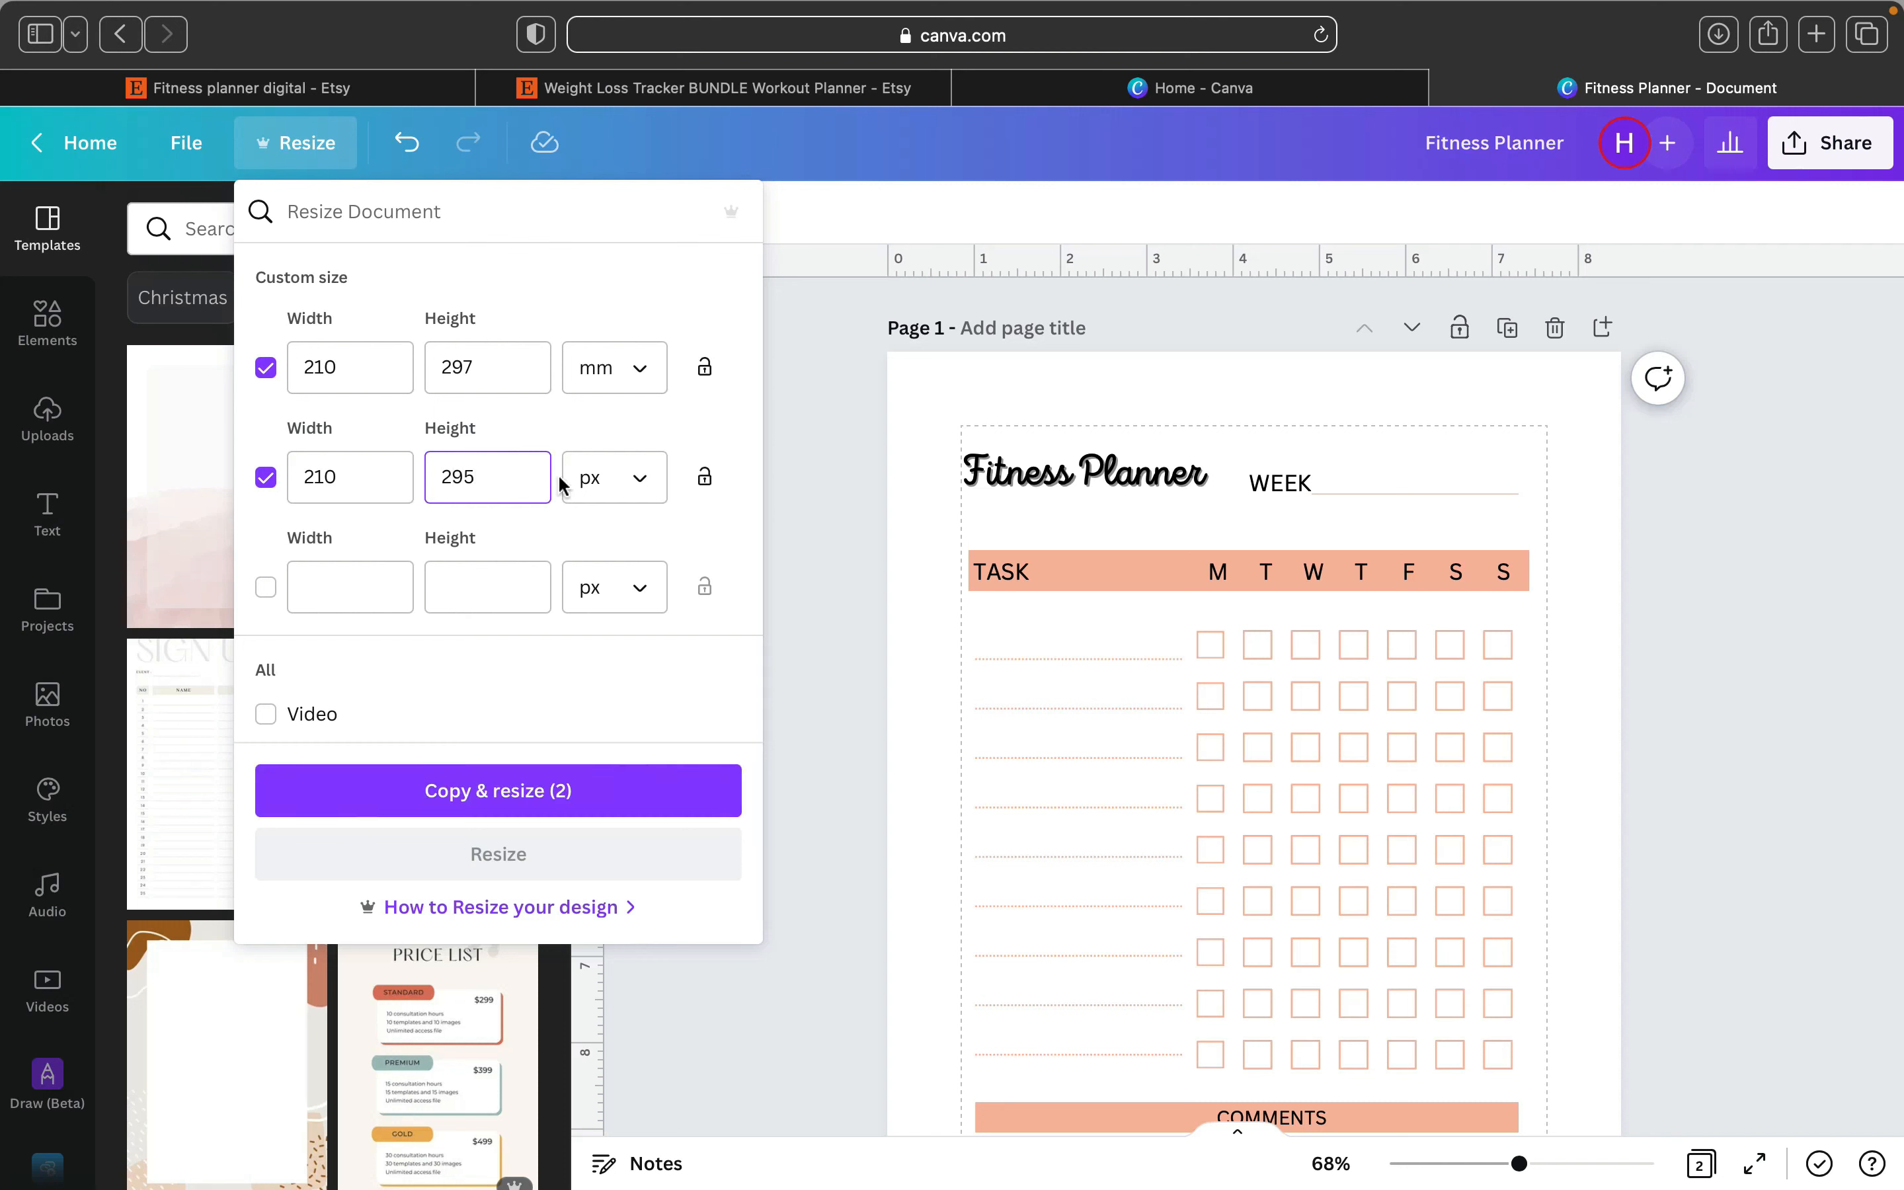
{"action": "left_click", "coordinate": [630, 476]}
{"action": "left_click", "coordinate": [631, 650]}
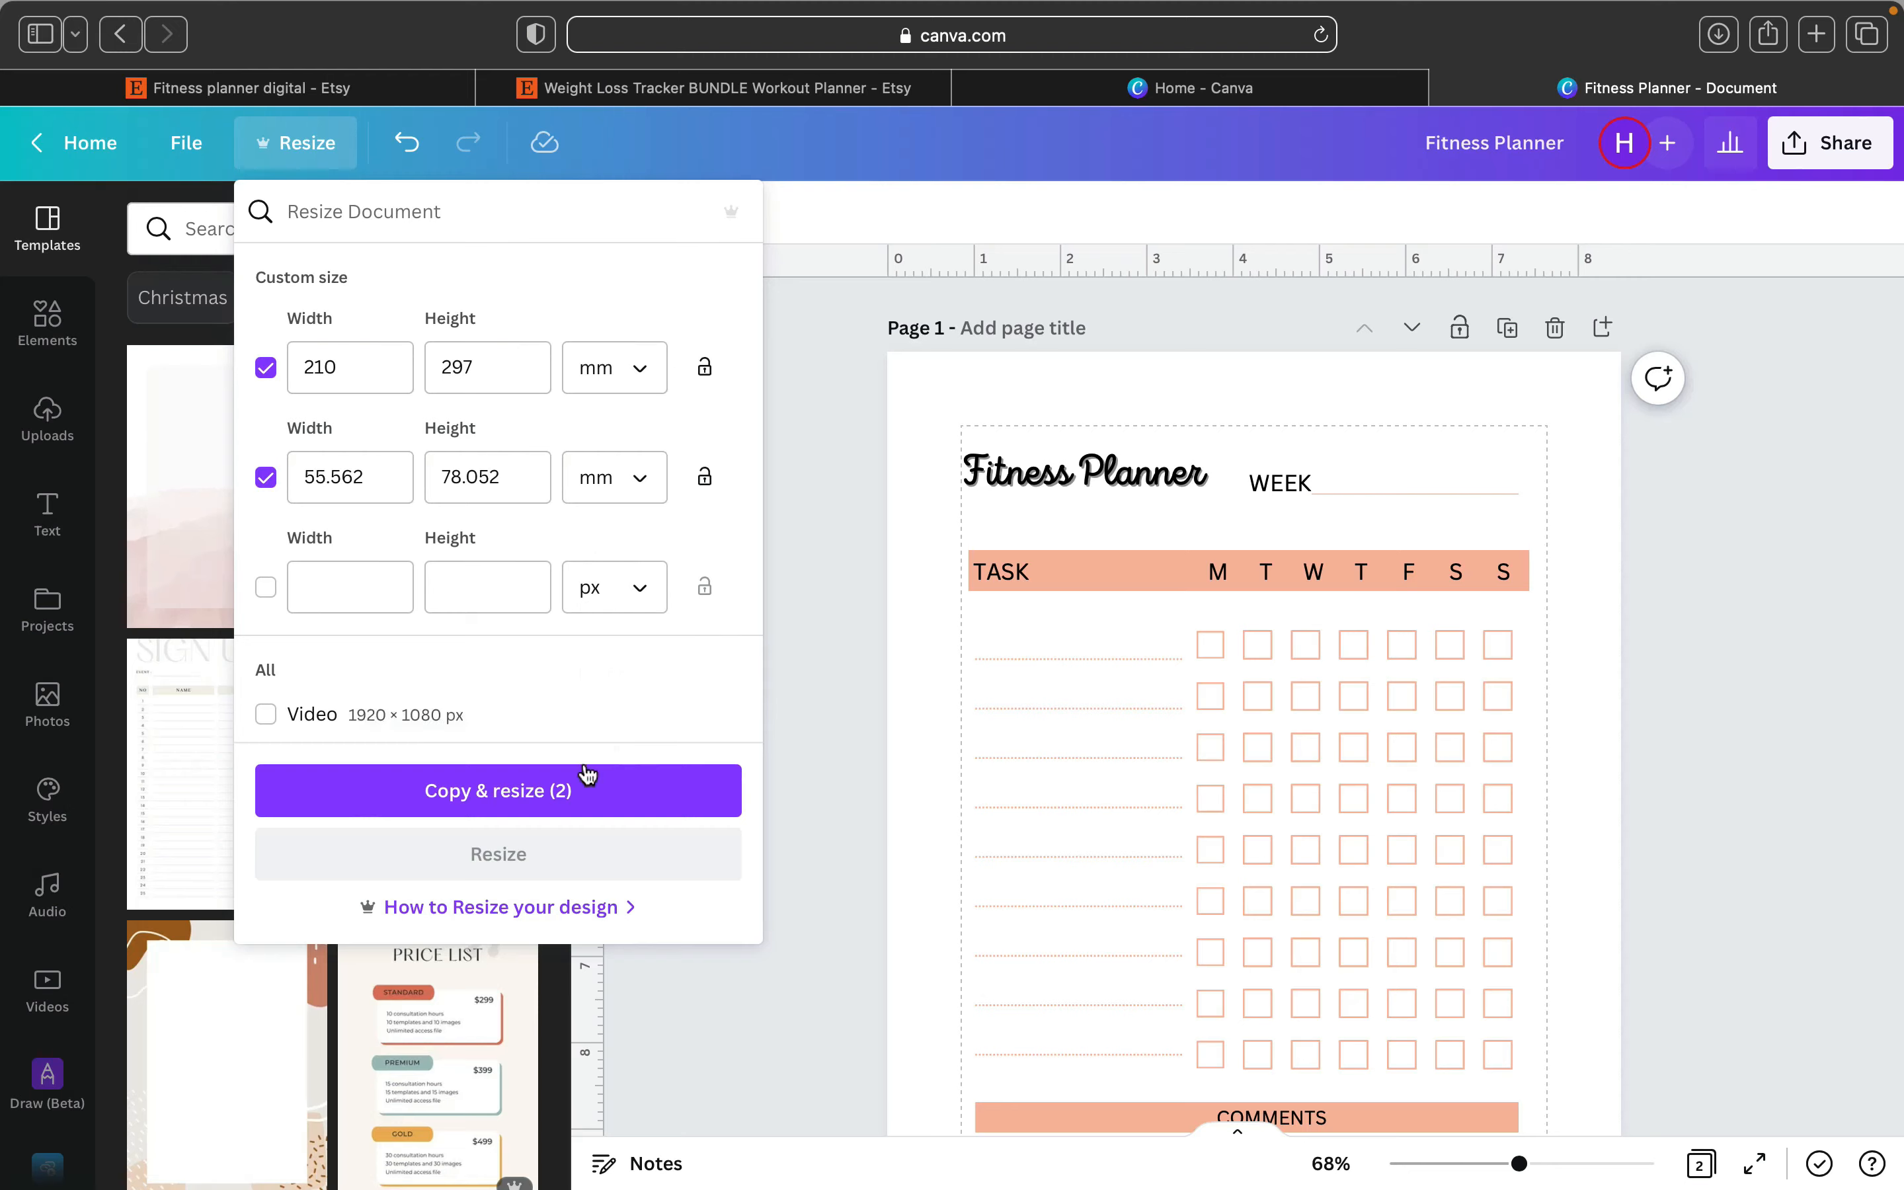
Try to create resized copies of the planner in both custom formats and return to editing the design.
{"action": "left_click", "coordinate": [586, 790]}
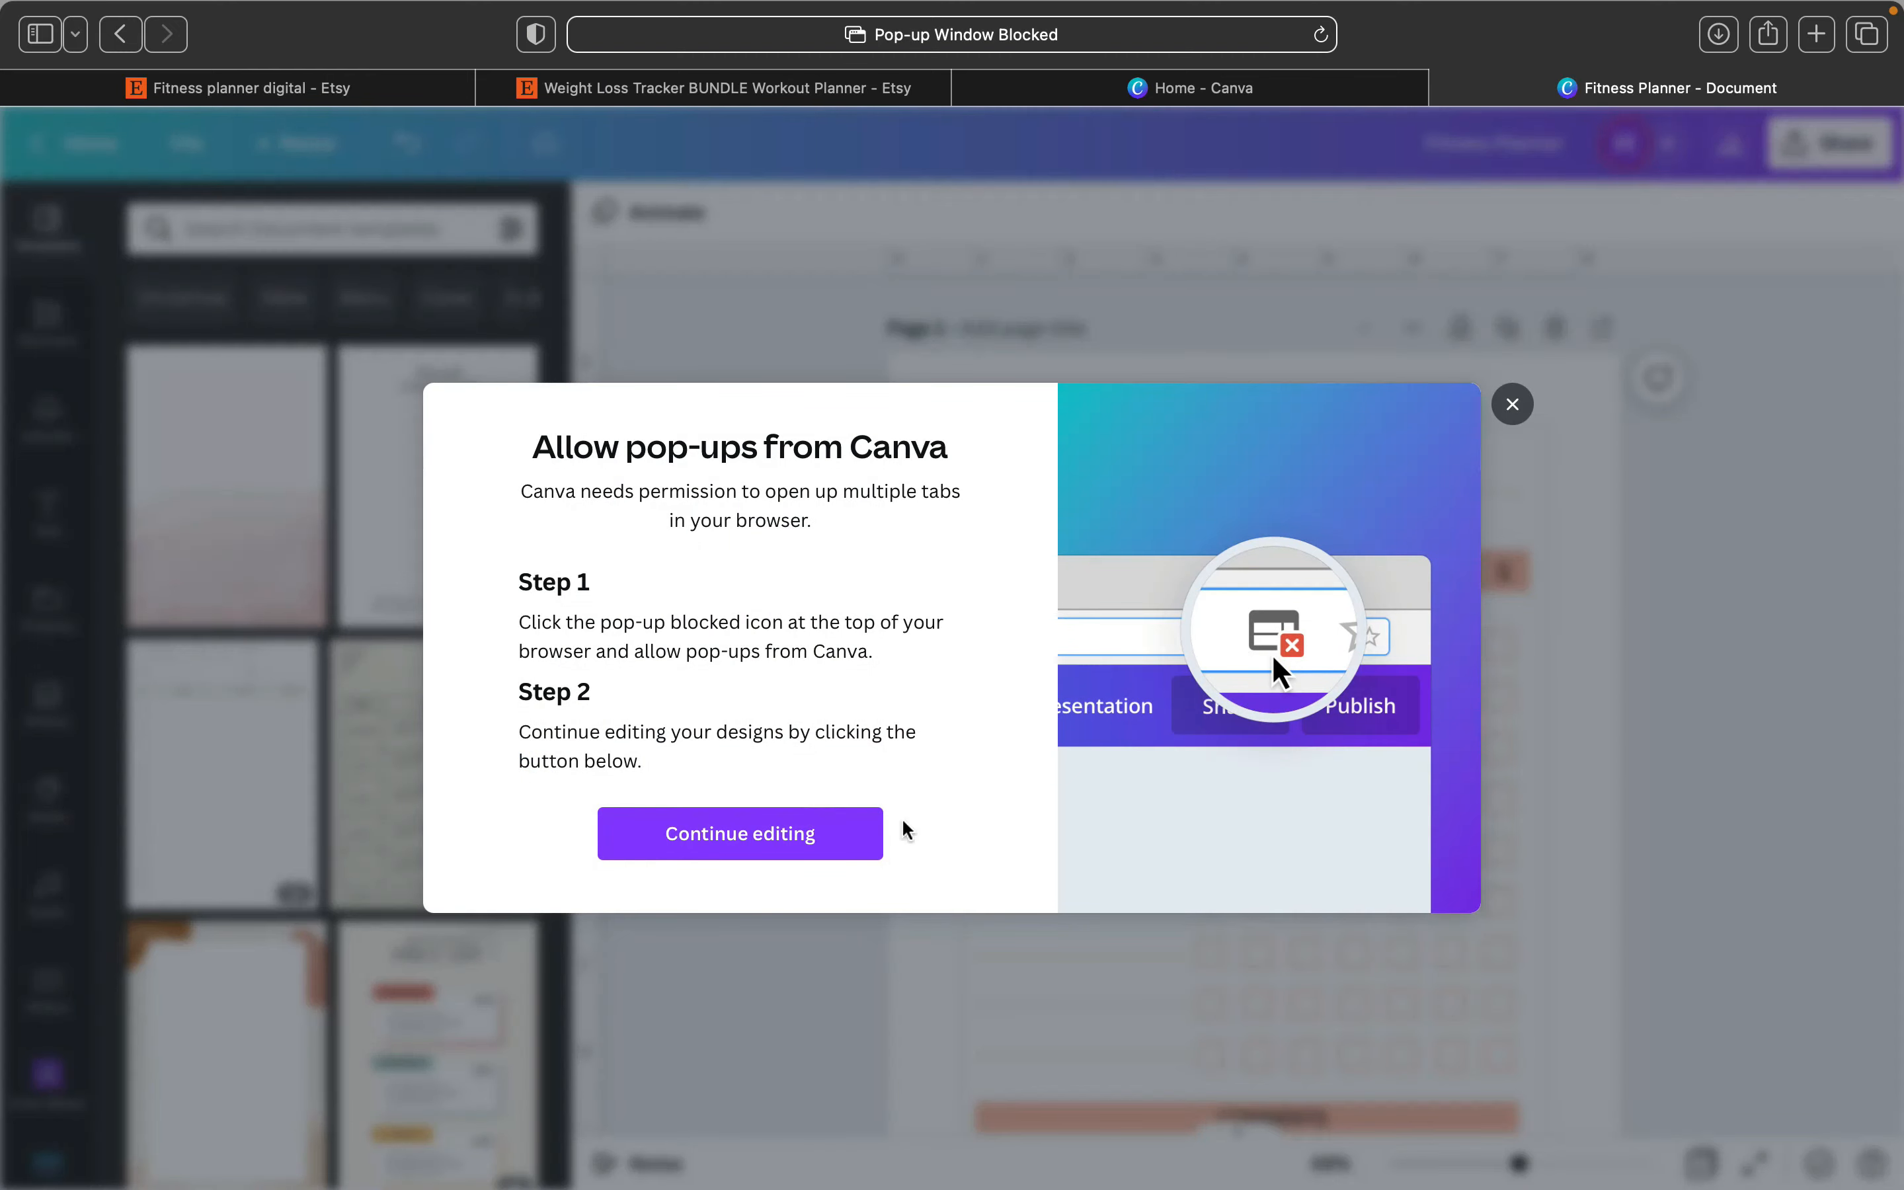
{"action": "left_click", "coordinate": [740, 862]}
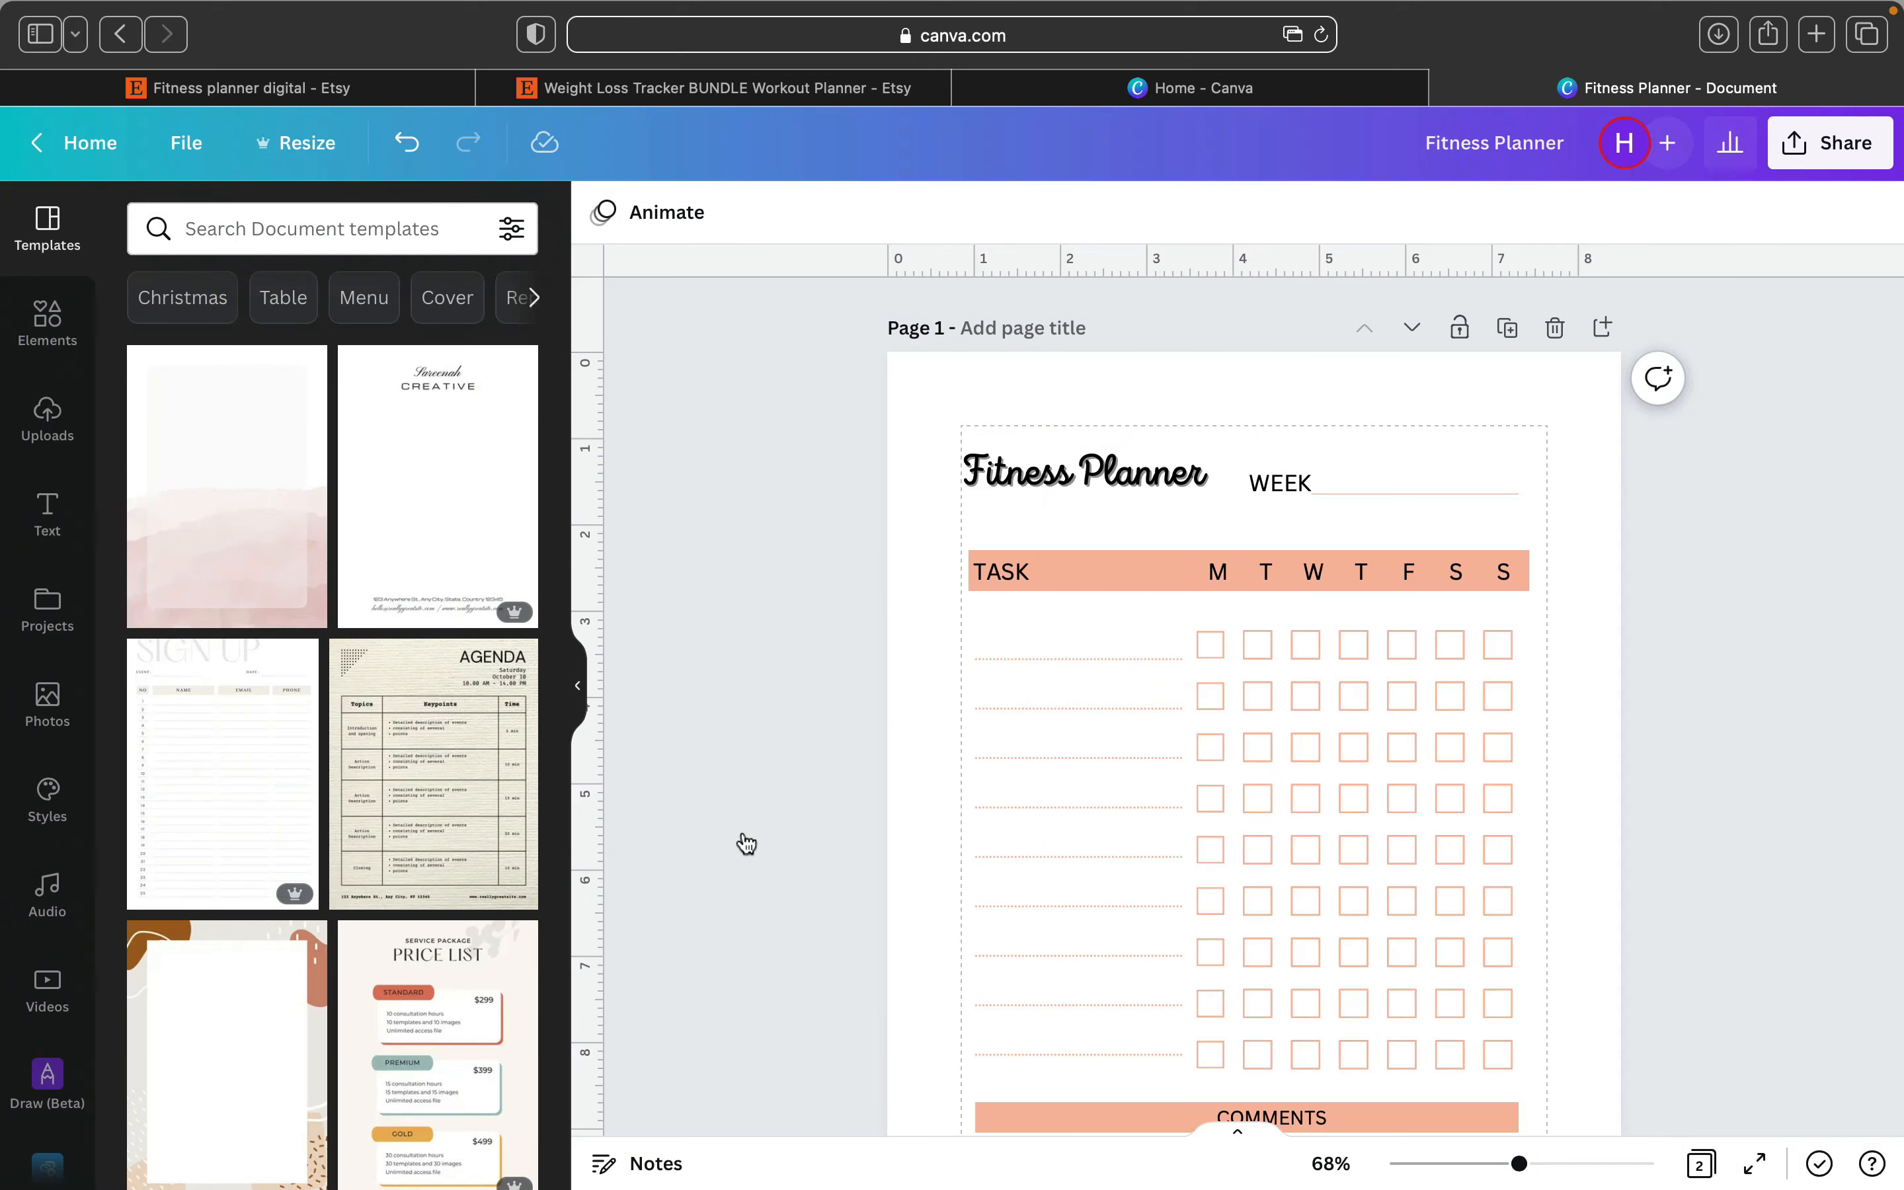
{"action": "scroll", "coordinate": [1237, 773], "scroll_direction": "down", "scroll_amount": 15}
{"action": "scroll", "coordinate": [1238, 773], "scroll_direction": "up", "scroll_amount": 10}
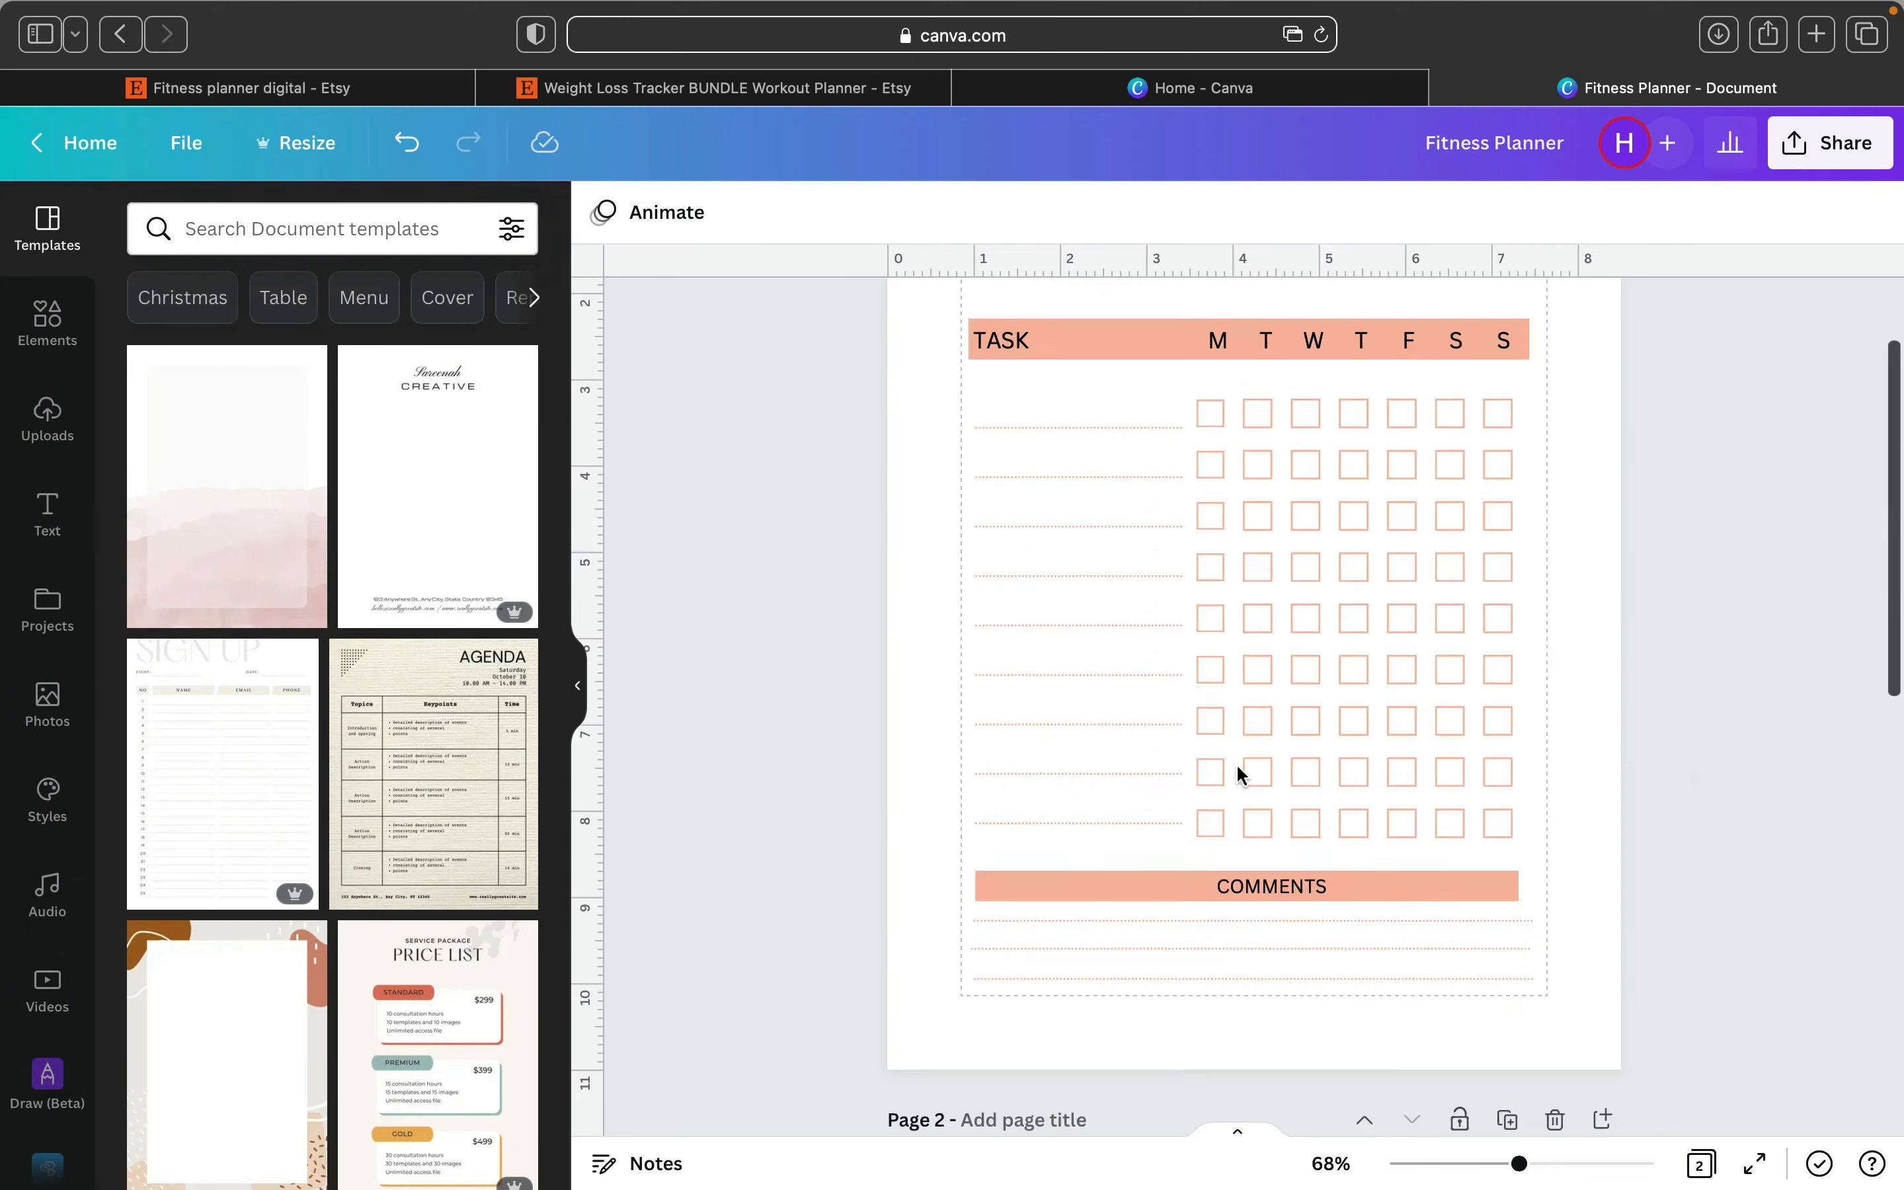
{"action": "scroll", "coordinate": [1456, 795], "scroll_direction": "up", "scroll_amount": 3}
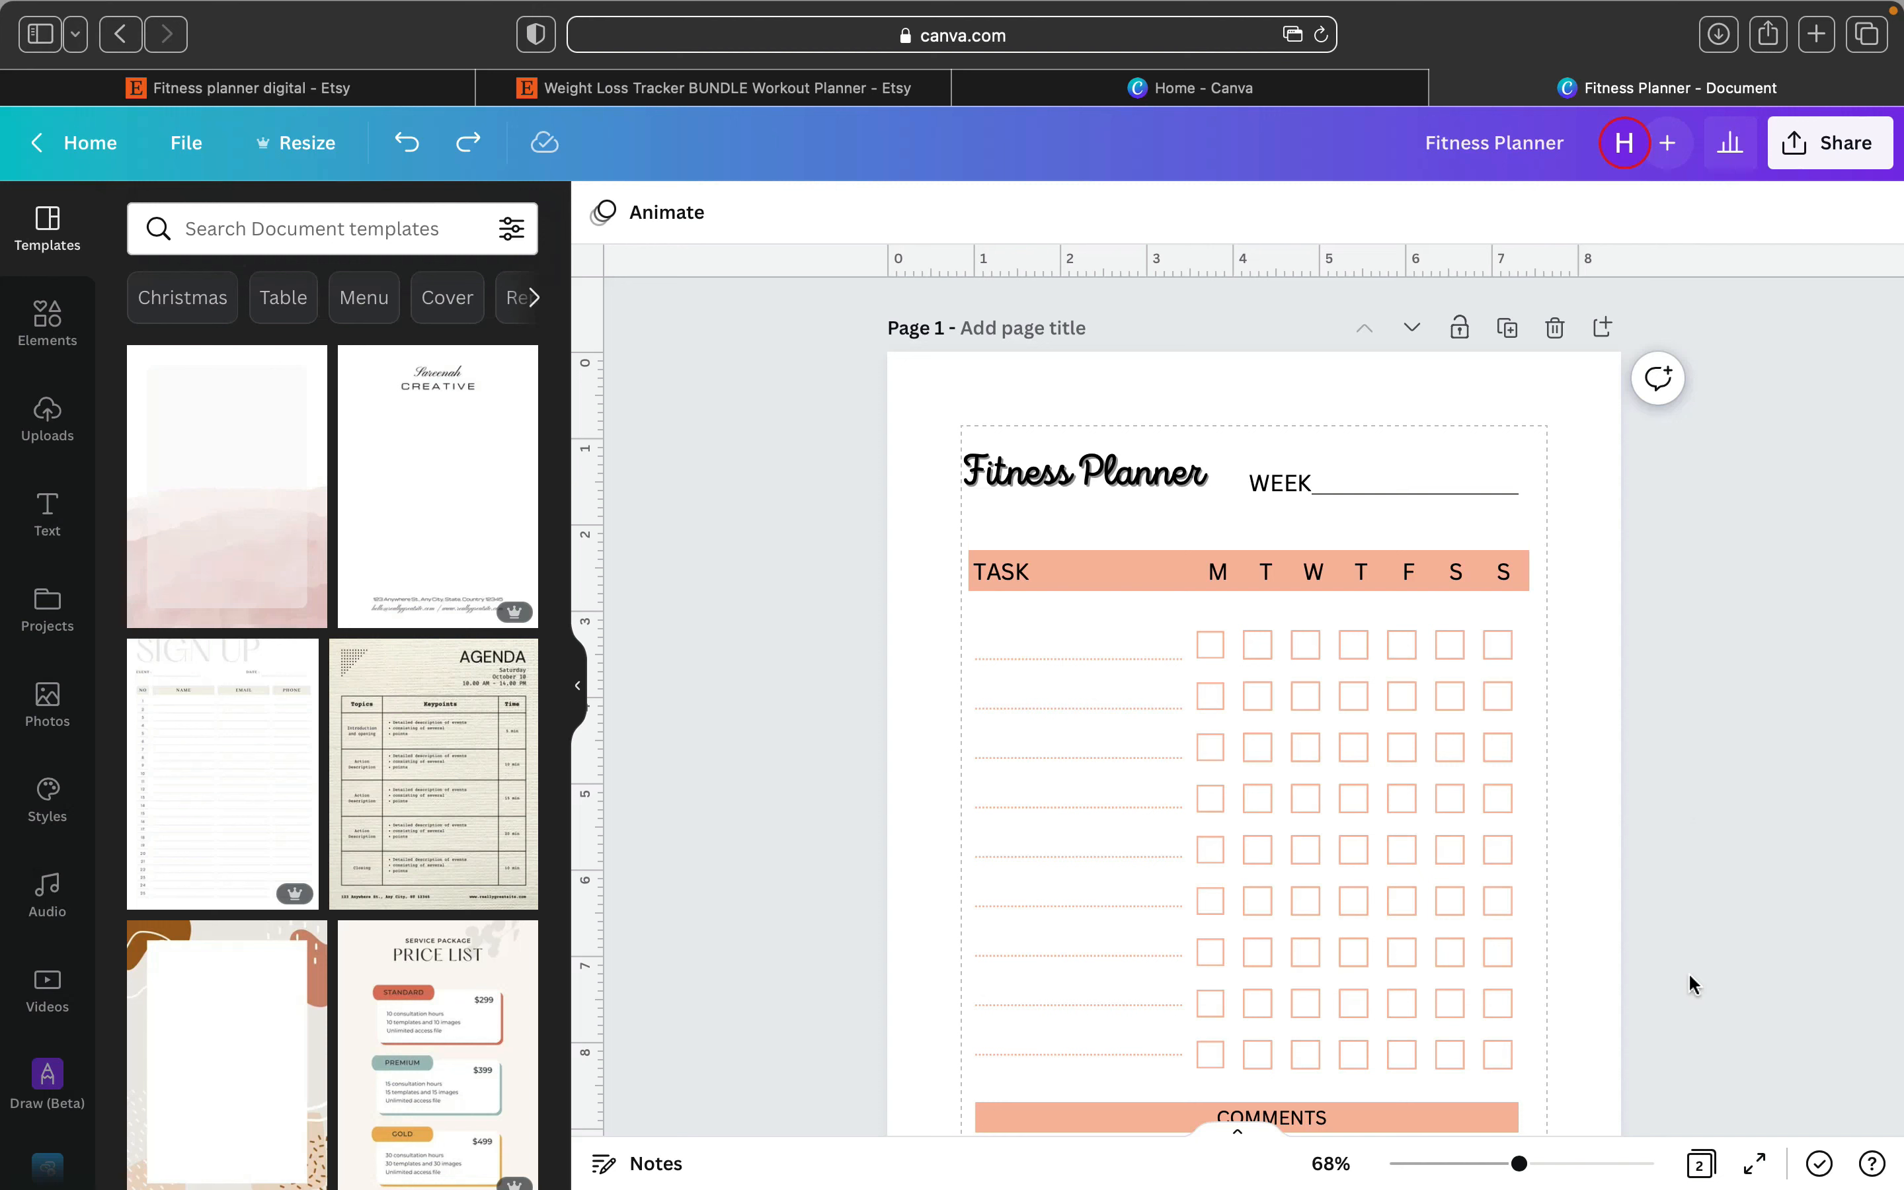
{"action": "scroll", "coordinate": [1382, 967], "scroll_direction": "down", "scroll_amount": 1}
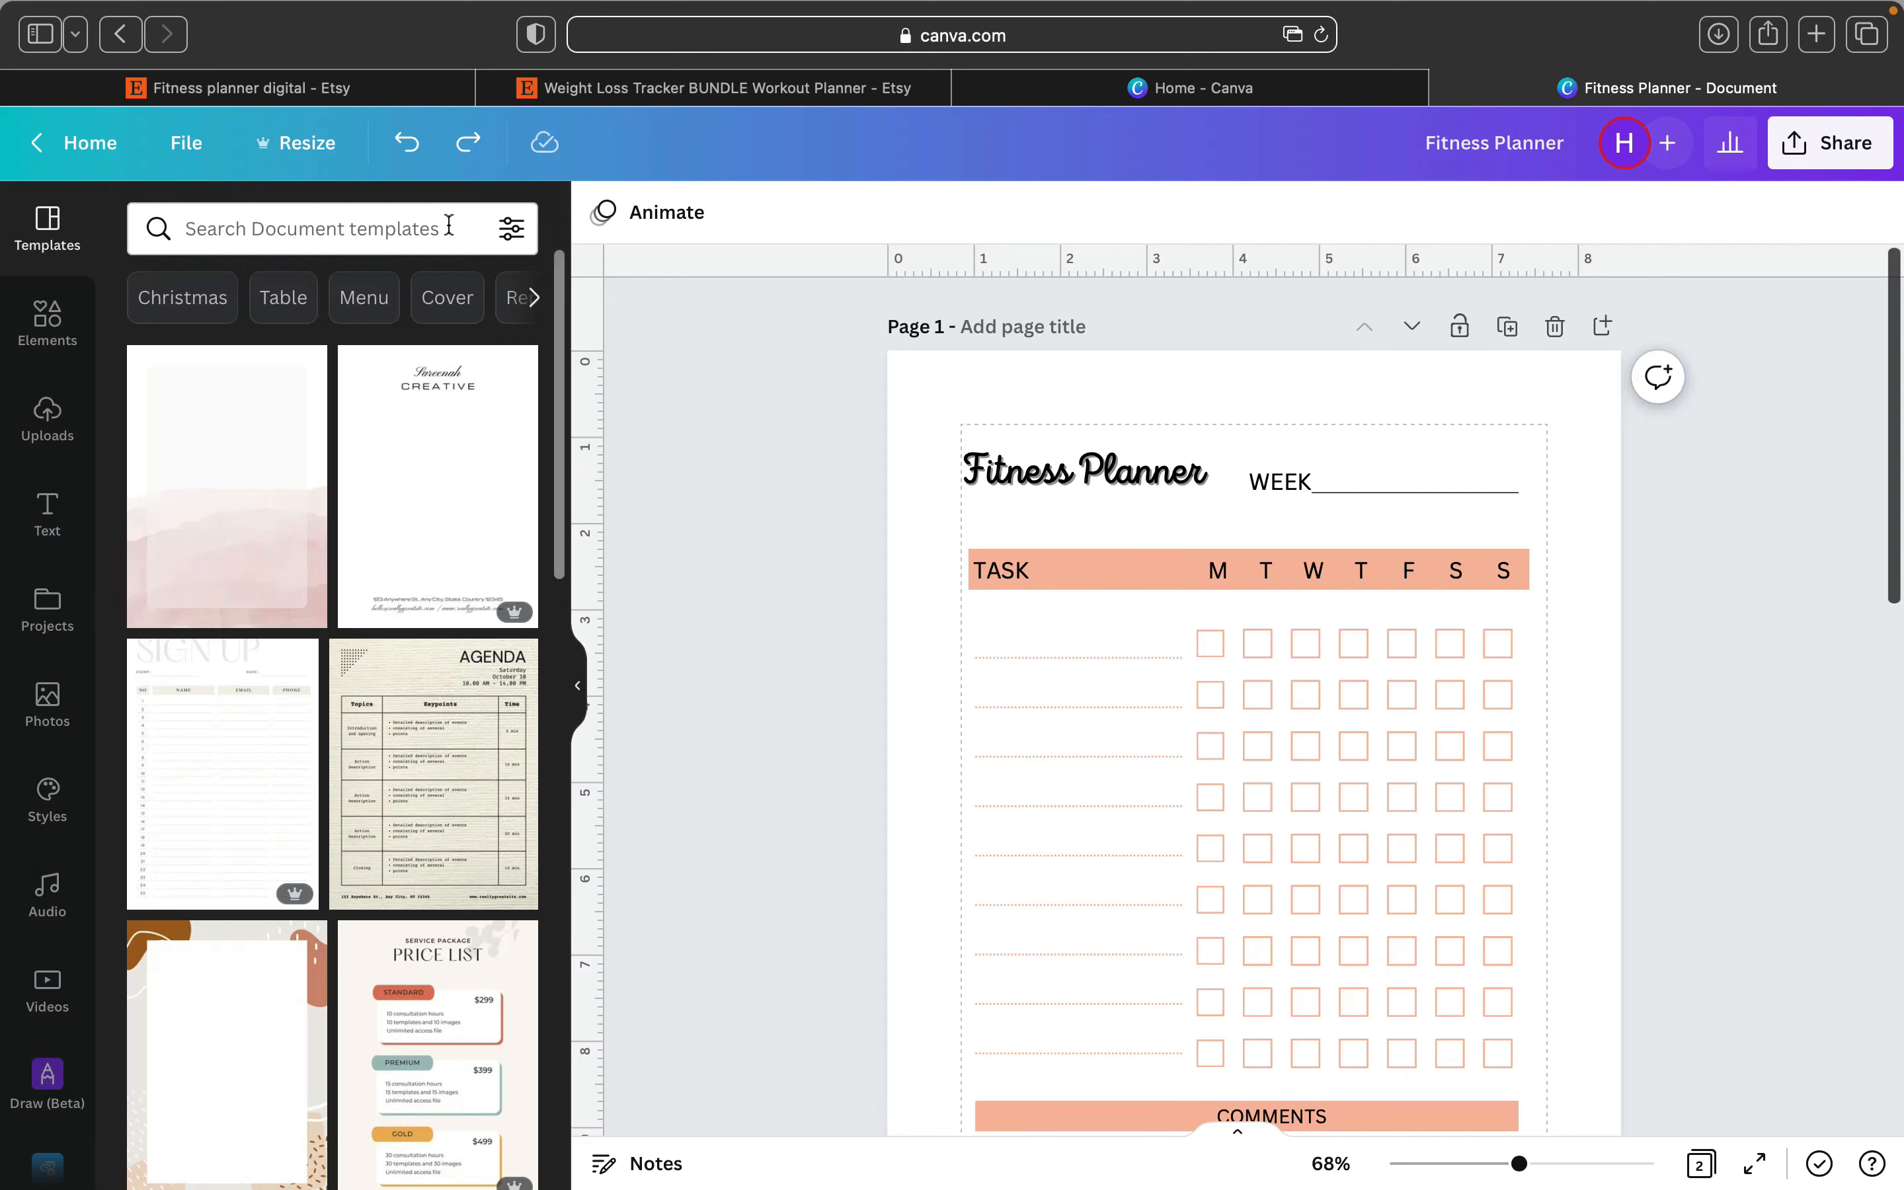
Create a new blank A4 document from the Canva home page.
{"action": "left_click", "coordinate": [1023, 91]}
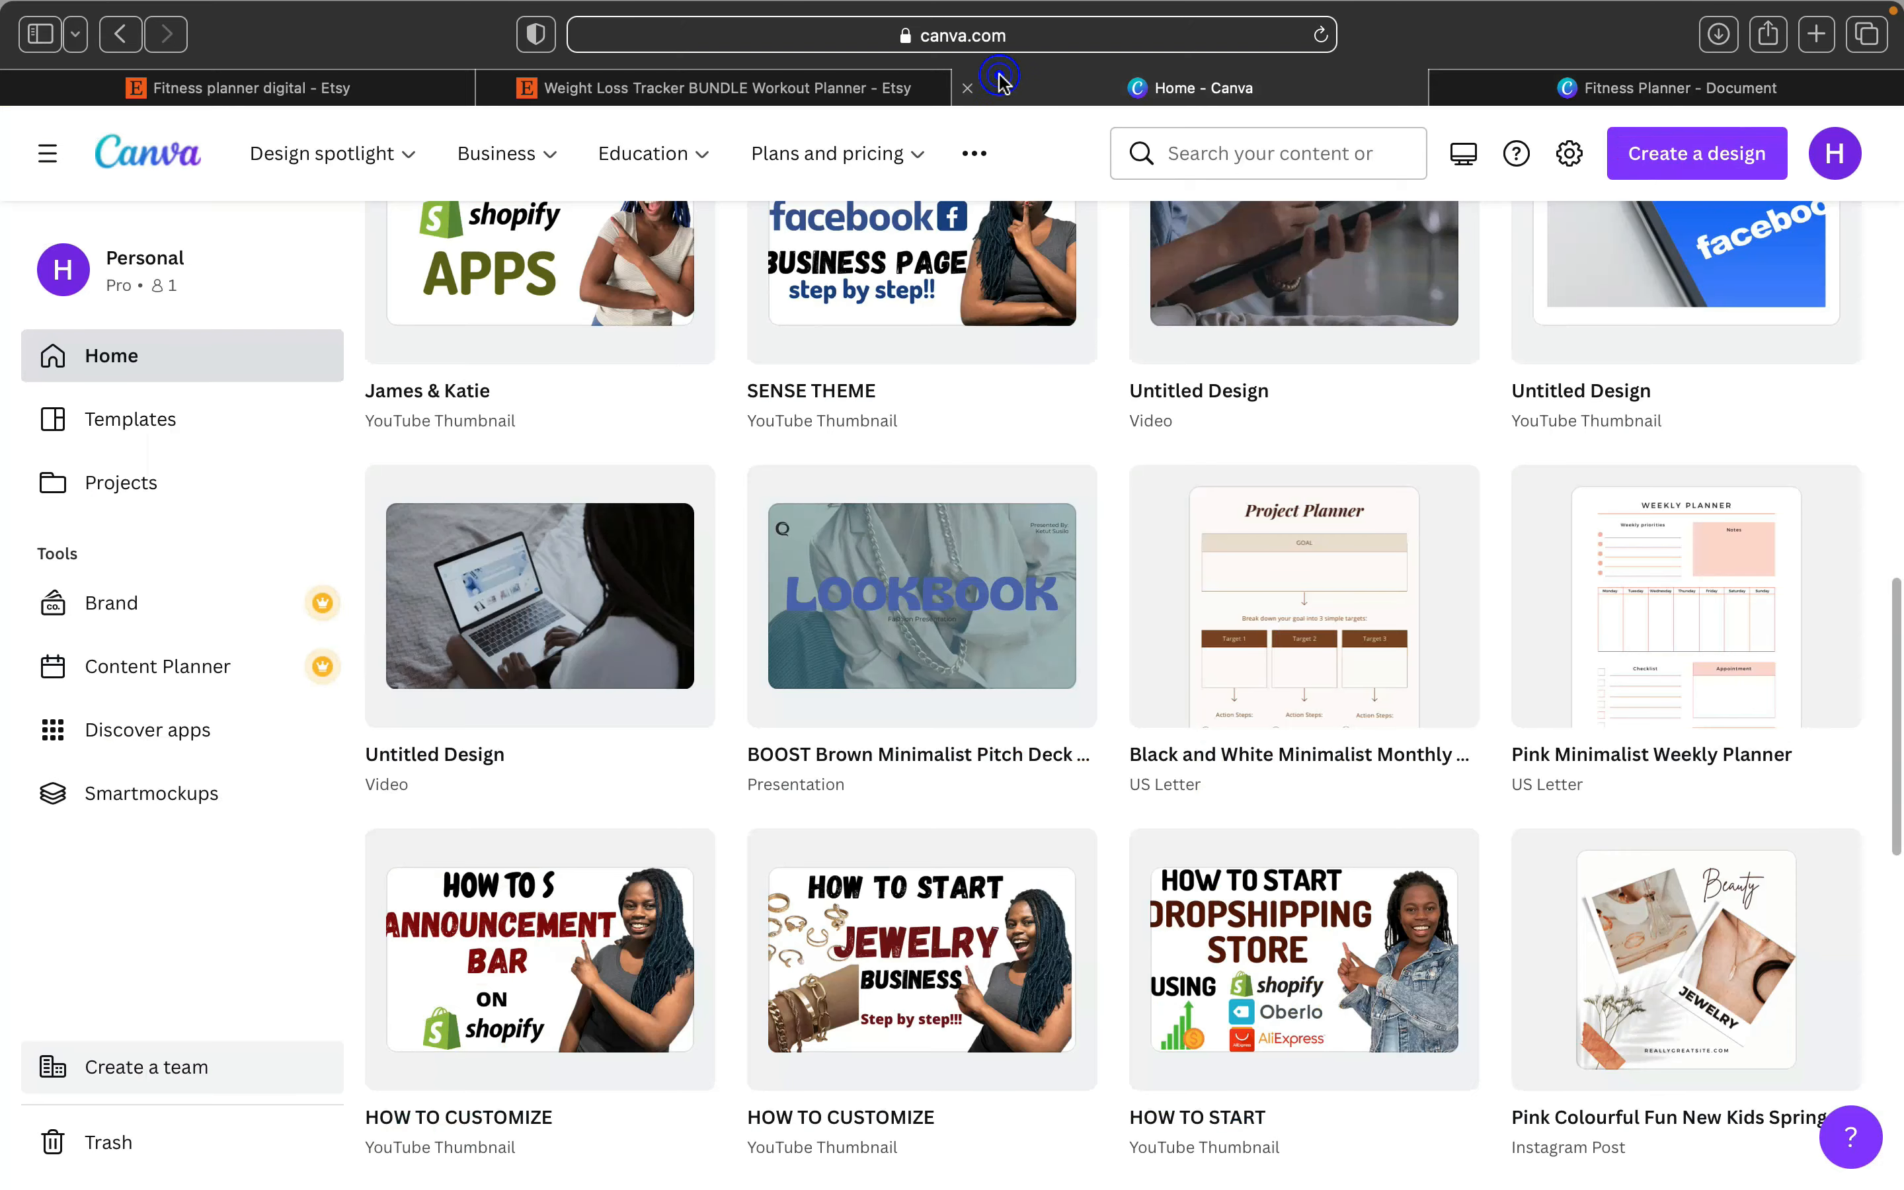
{"action": "scroll", "coordinate": [1229, 443], "scroll_direction": "up", "scroll_amount": 20}
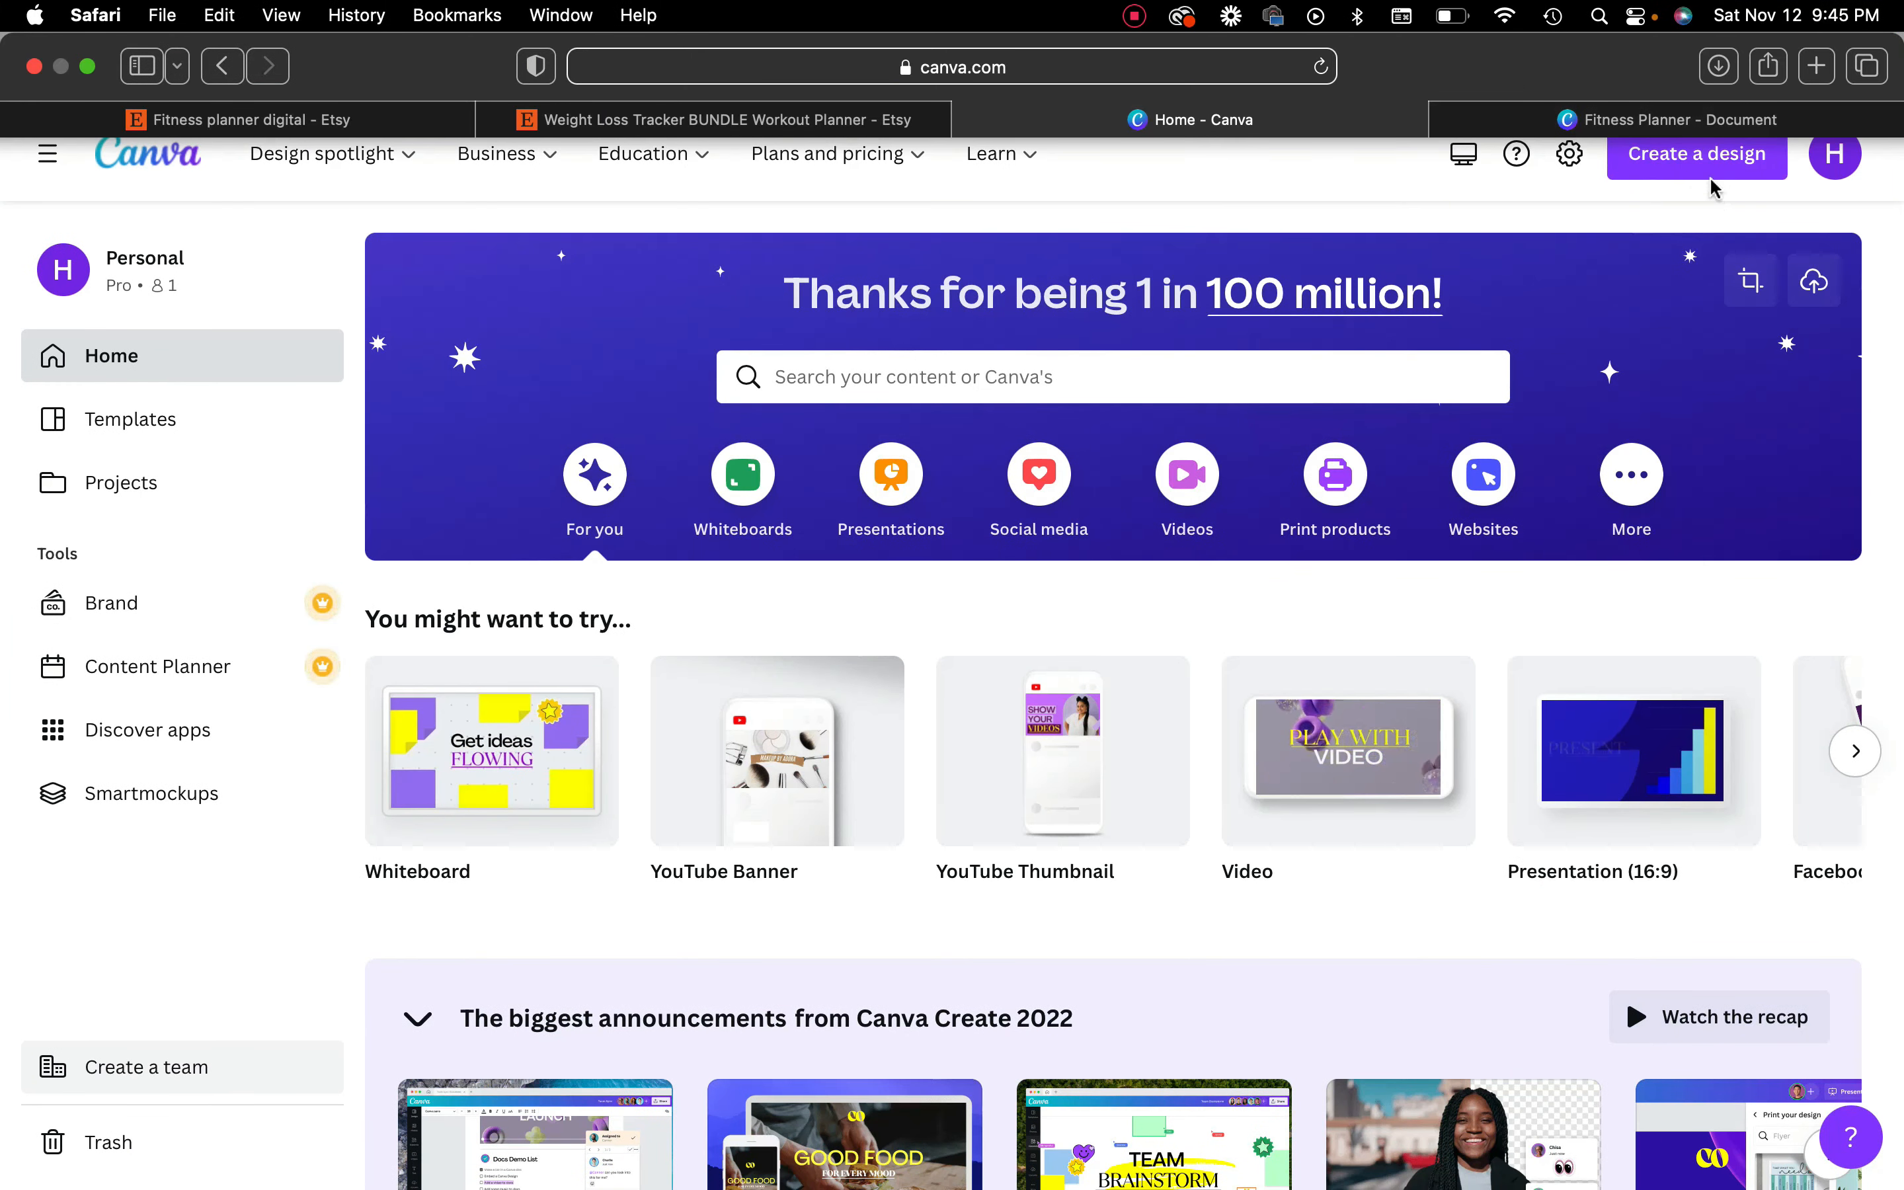
{"action": "left_click", "coordinate": [1684, 162]}
{"action": "type", "text": "us le"}
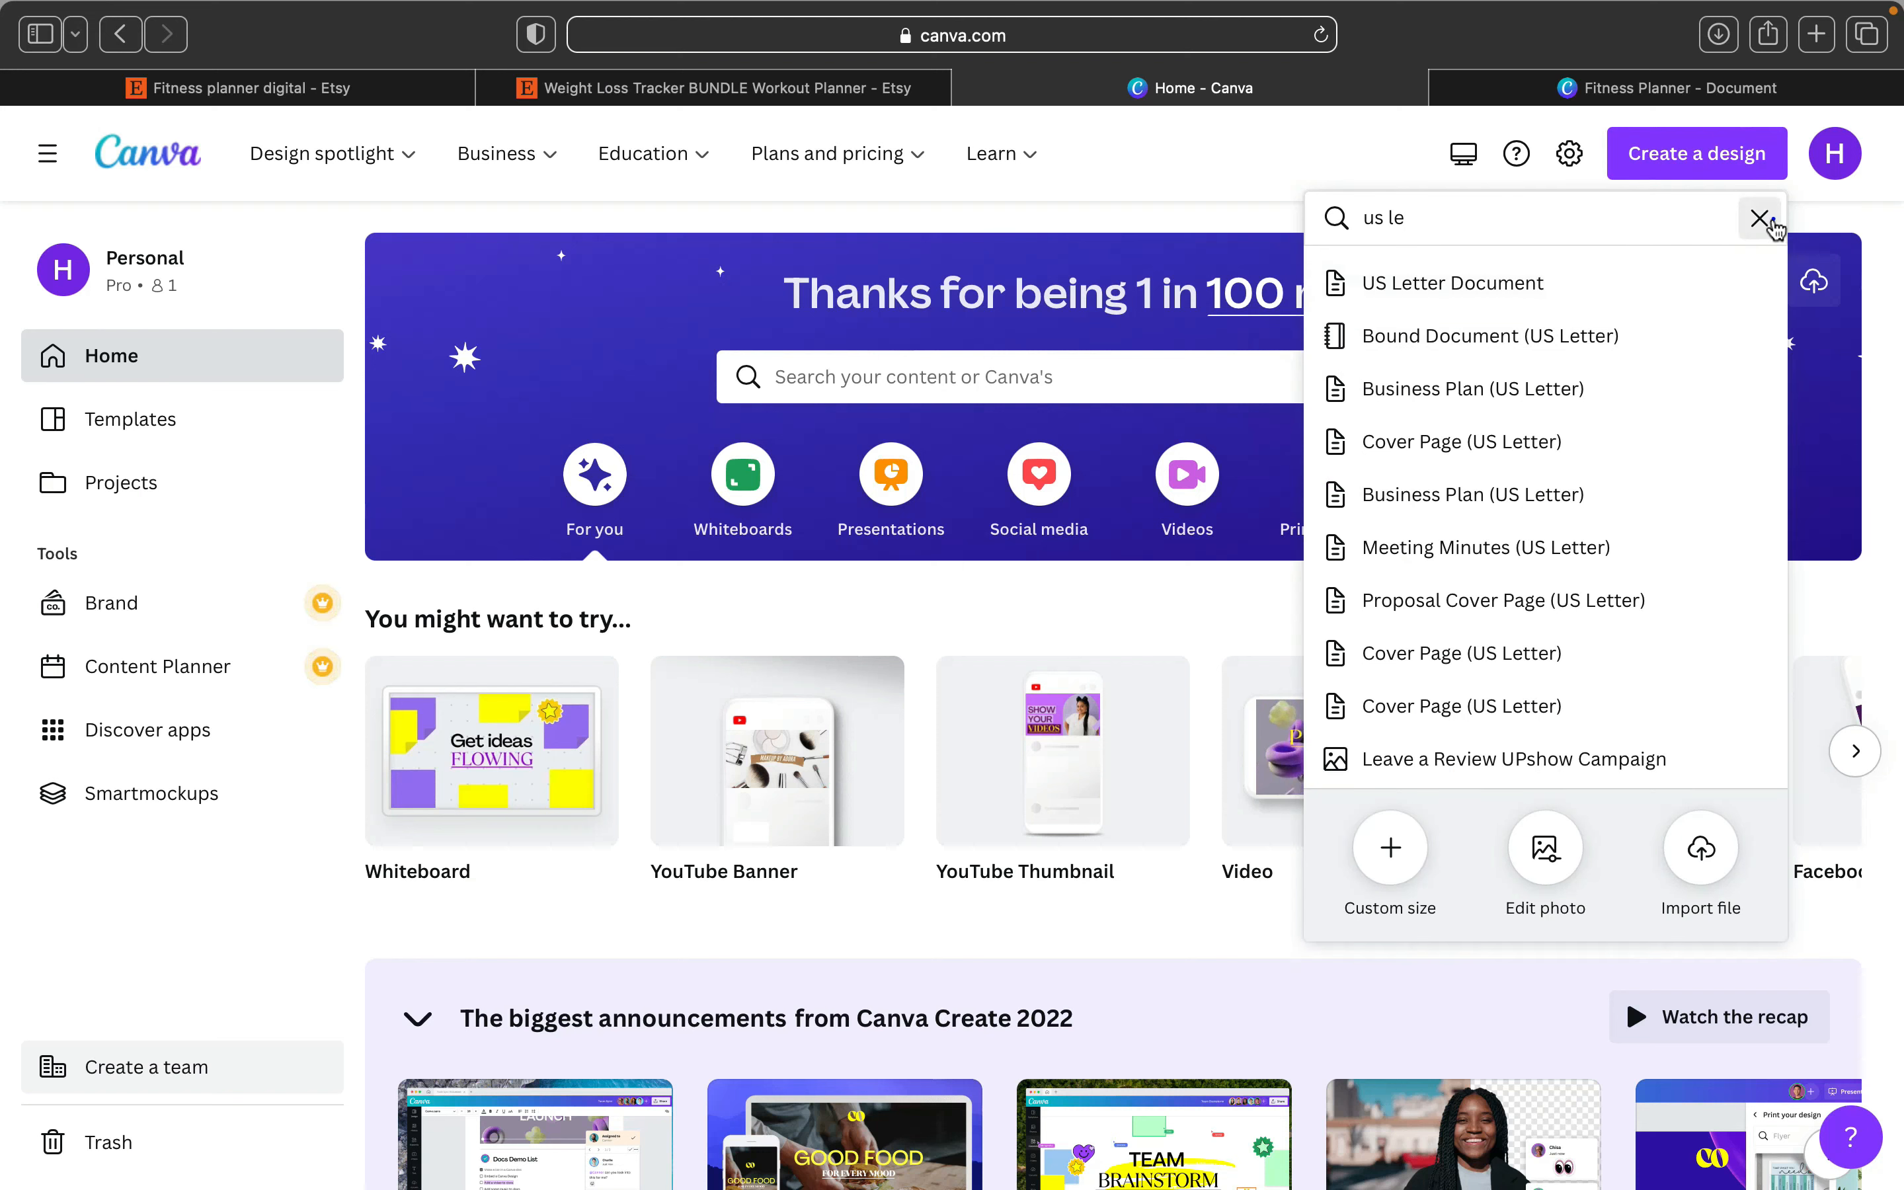
{"action": "left_click", "coordinate": [1759, 218]}
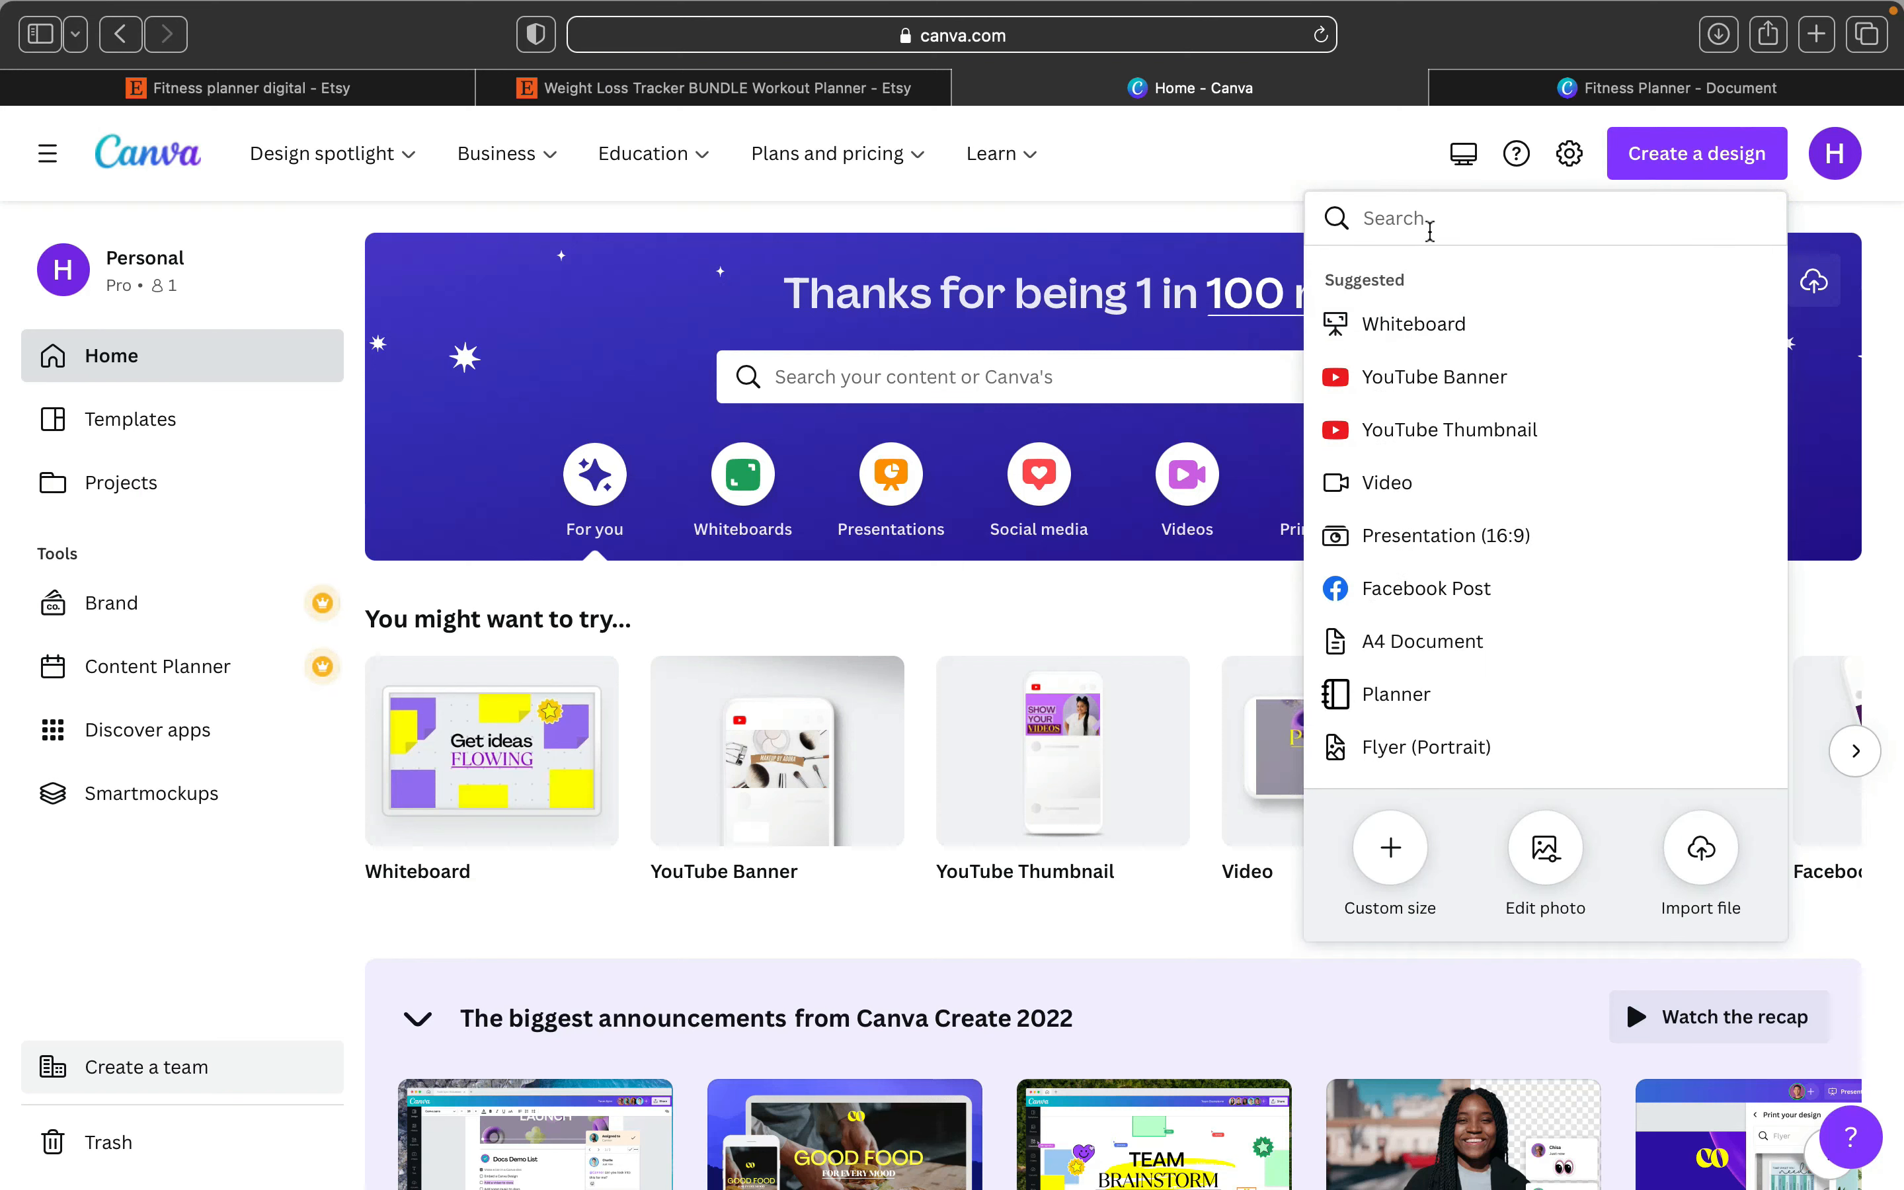
{"action": "type", "text": "a4"}
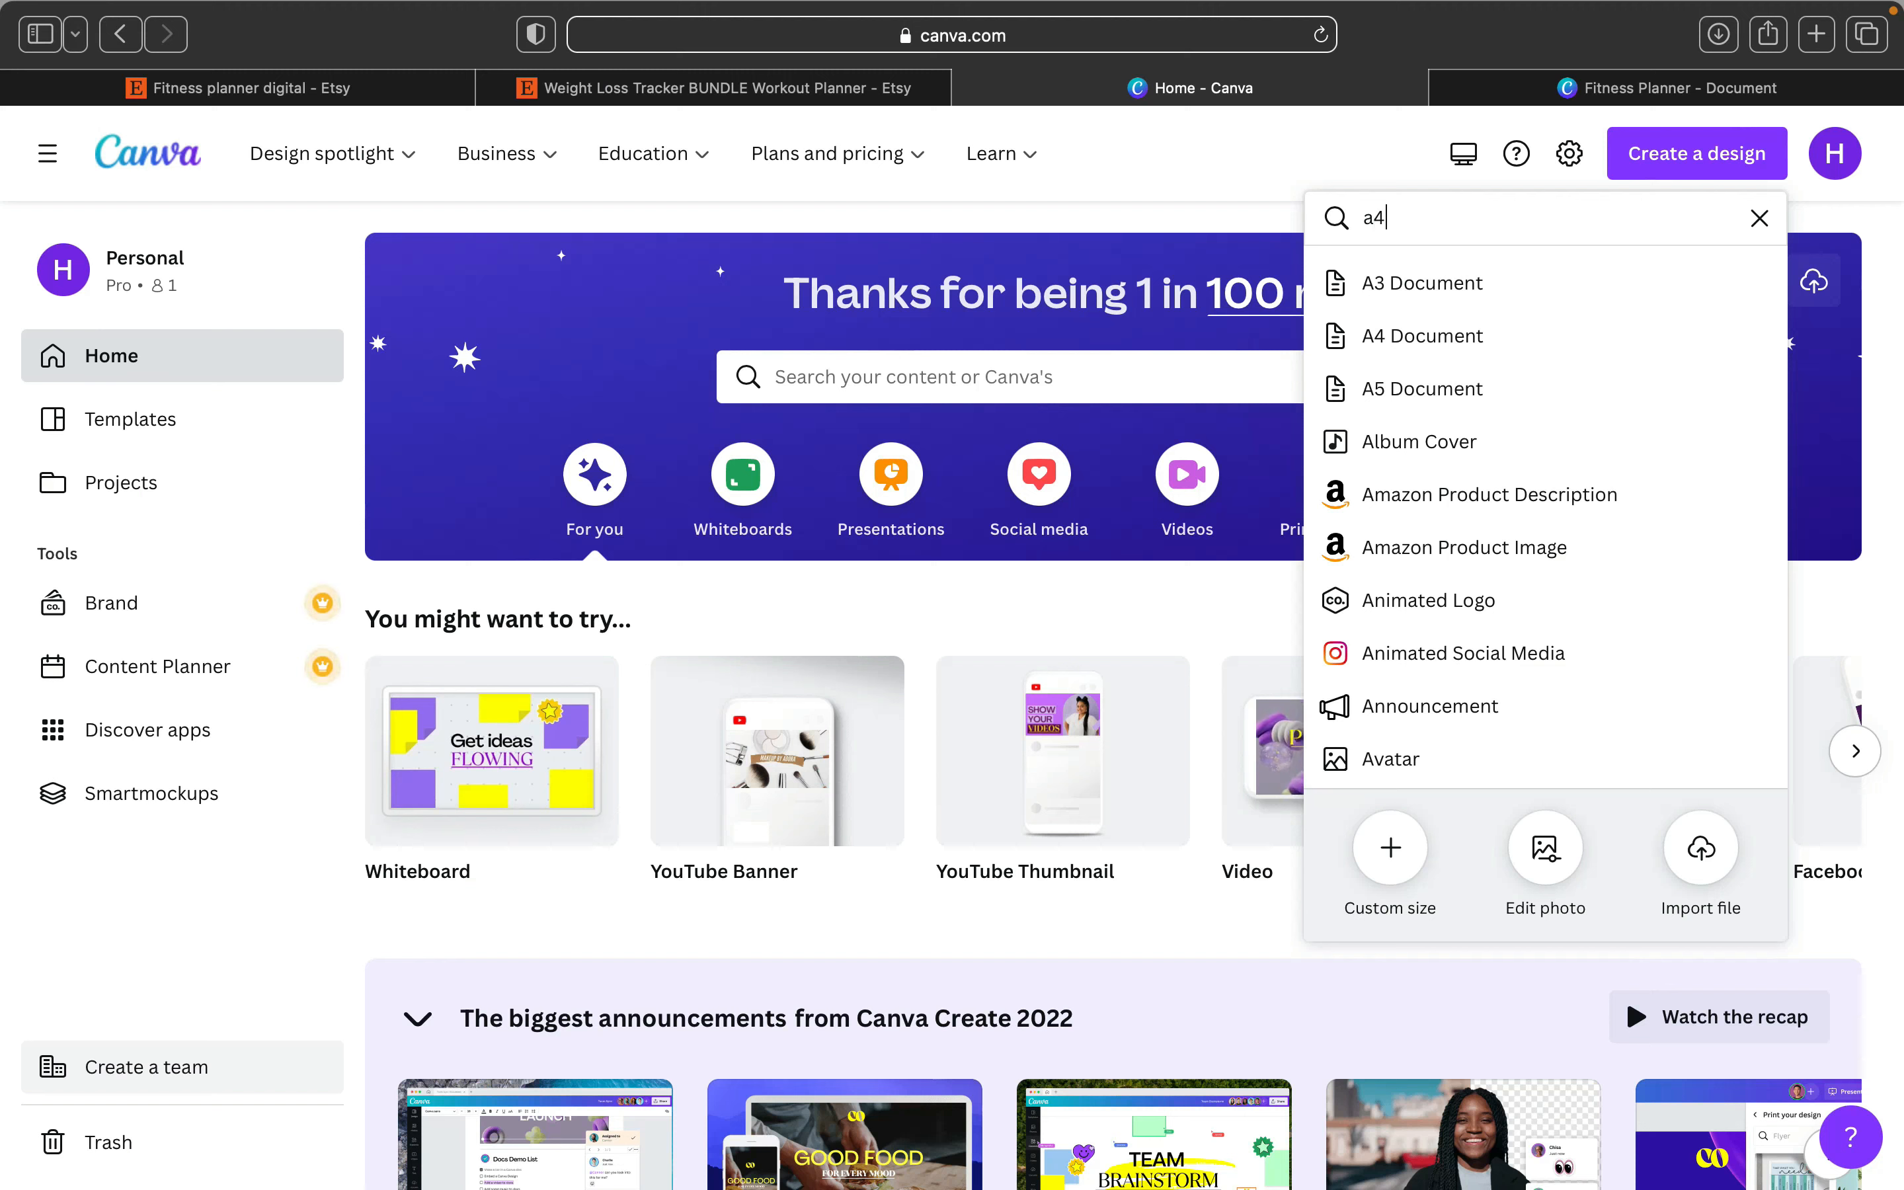
{"action": "left_click", "coordinate": [1450, 291]}
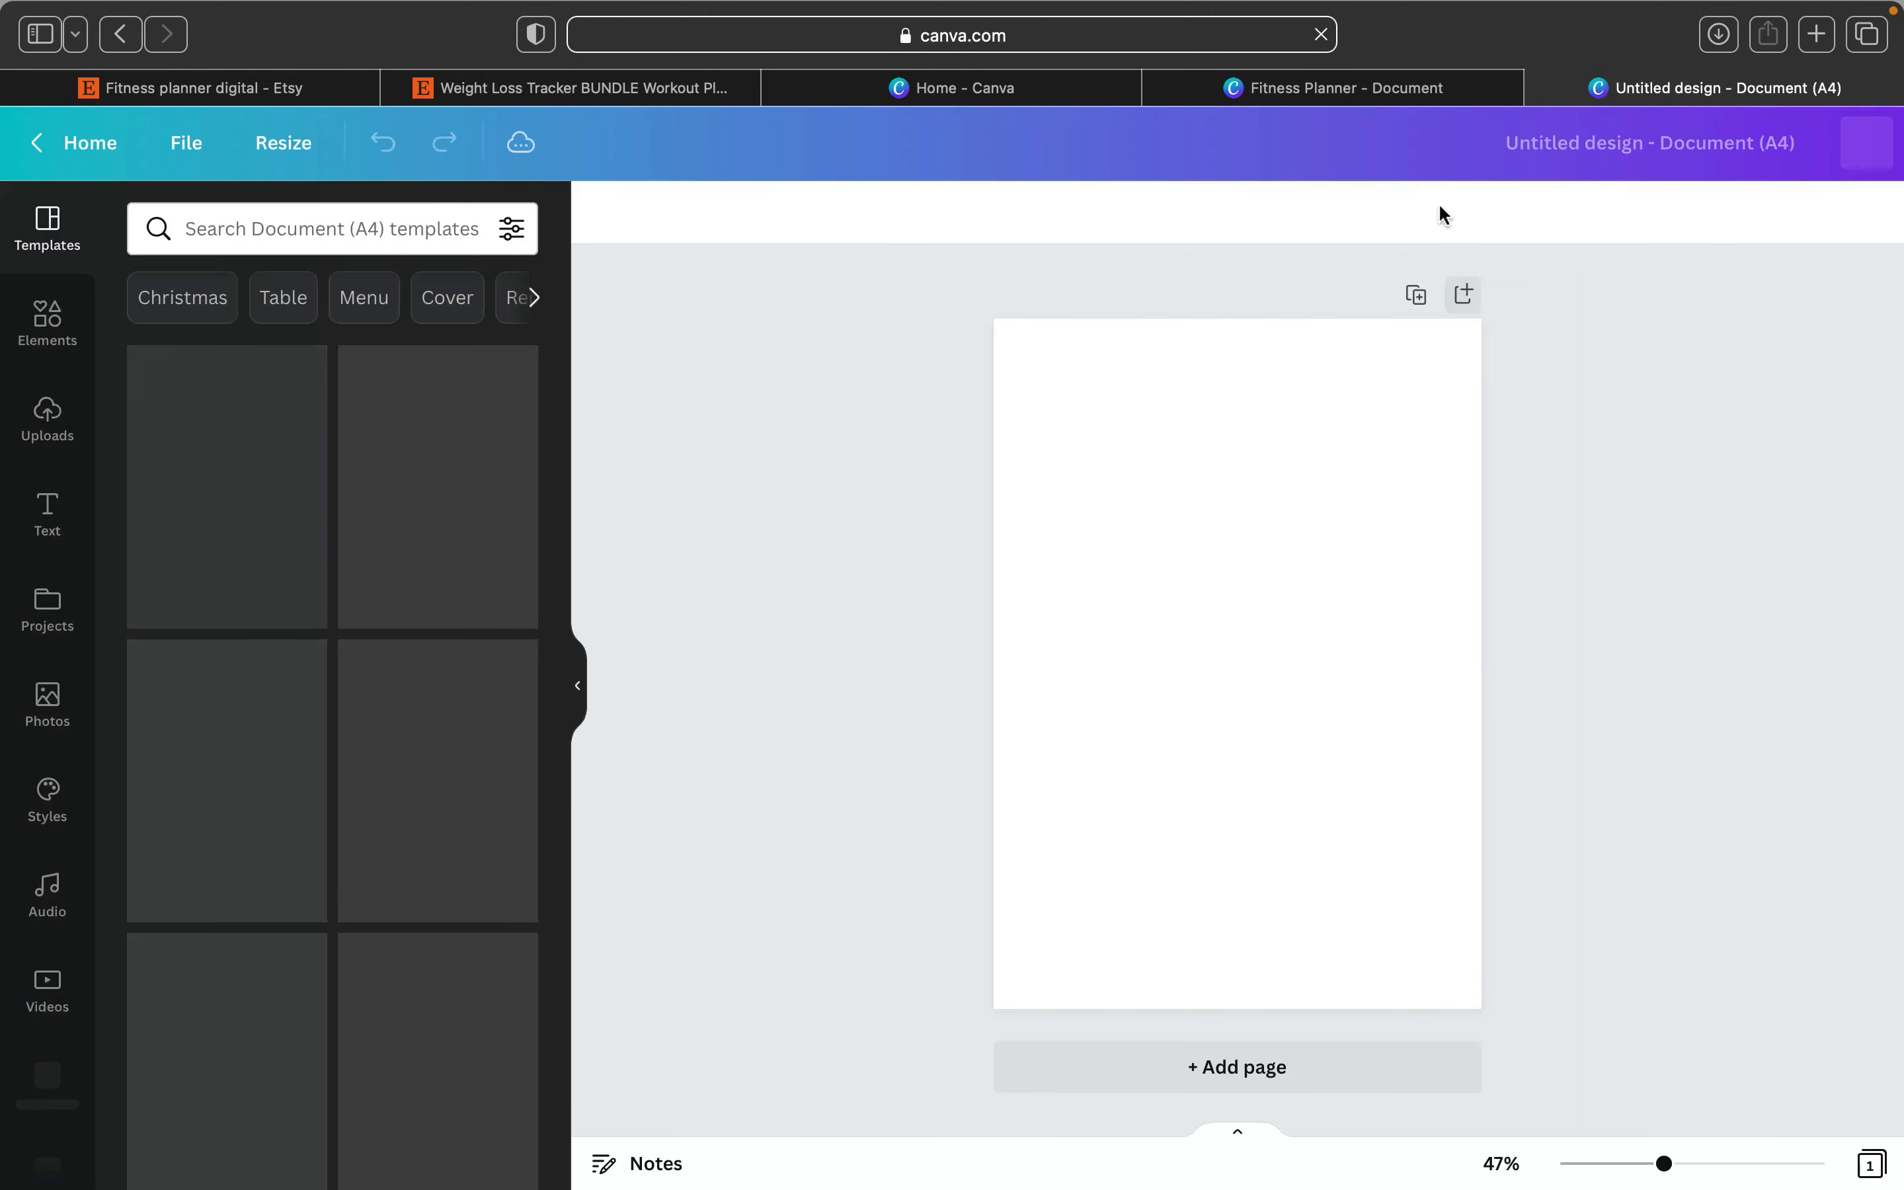
Check the two pages of the Fitness Planner document and add a second blank page to the A4 document.
{"action": "left_click", "coordinate": [1391, 87]}
{"action": "scroll", "coordinate": [1185, 554], "scroll_direction": "down", "scroll_amount": 2}
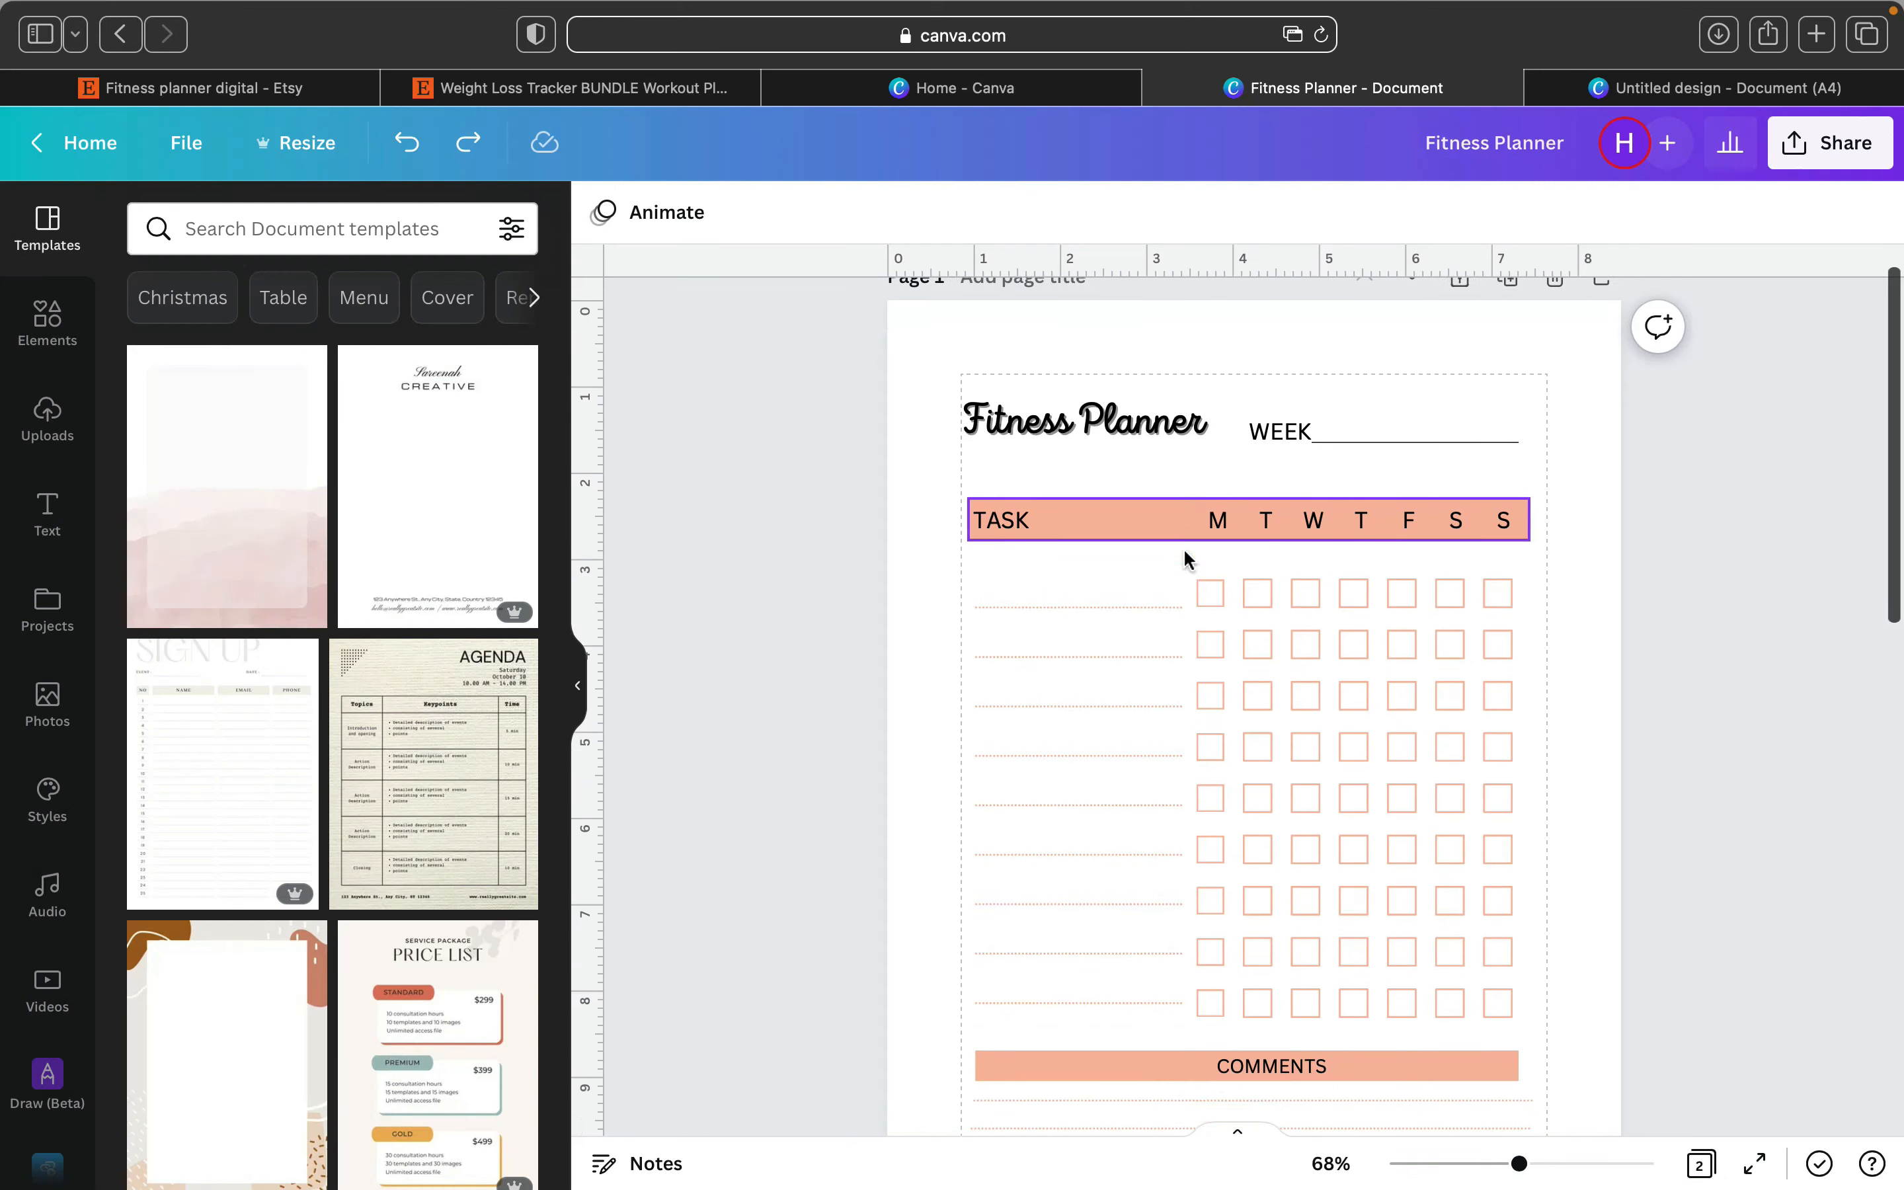
{"action": "scroll", "coordinate": [1186, 559], "scroll_direction": "up", "scroll_amount": 3}
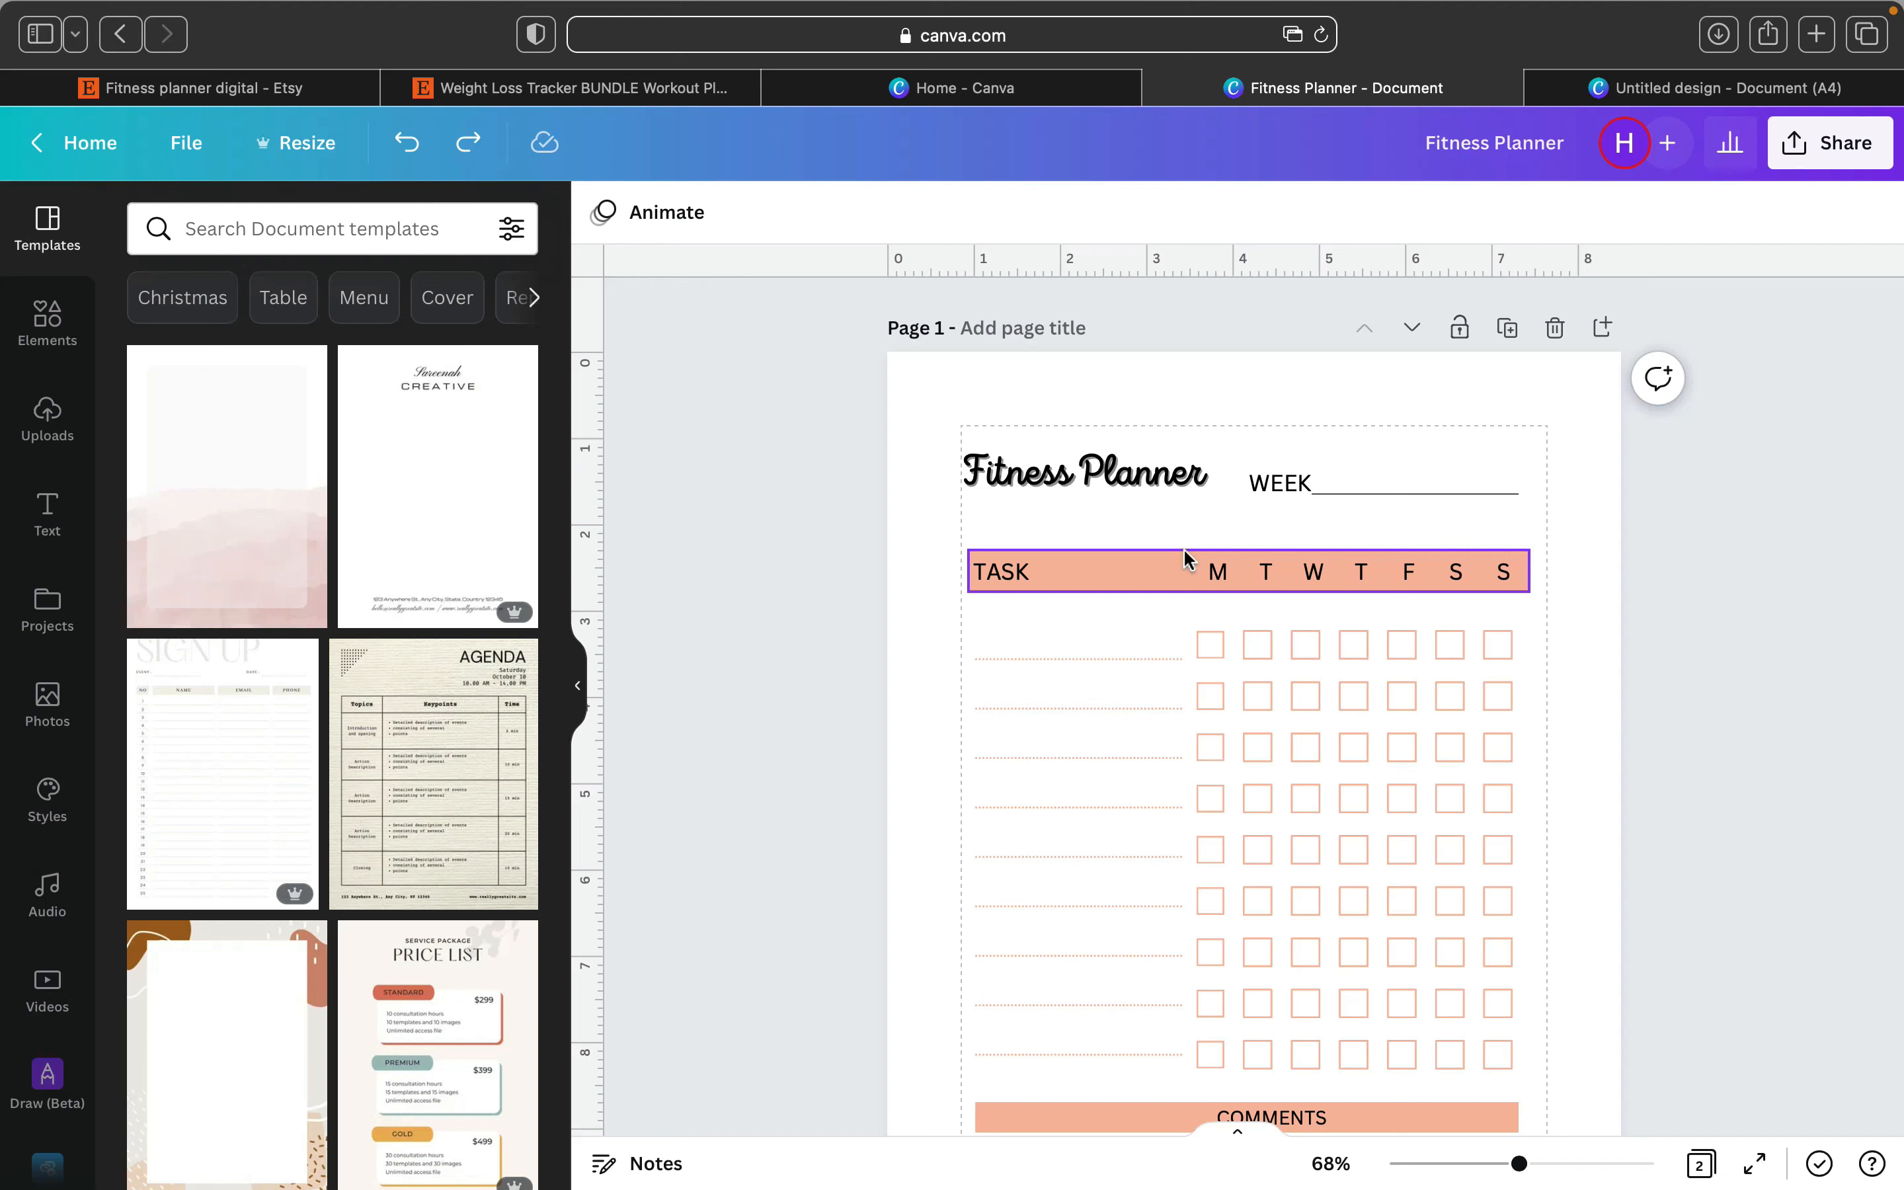
{"action": "scroll", "coordinate": [1427, 1008], "scroll_direction": "down", "scroll_amount": 8}
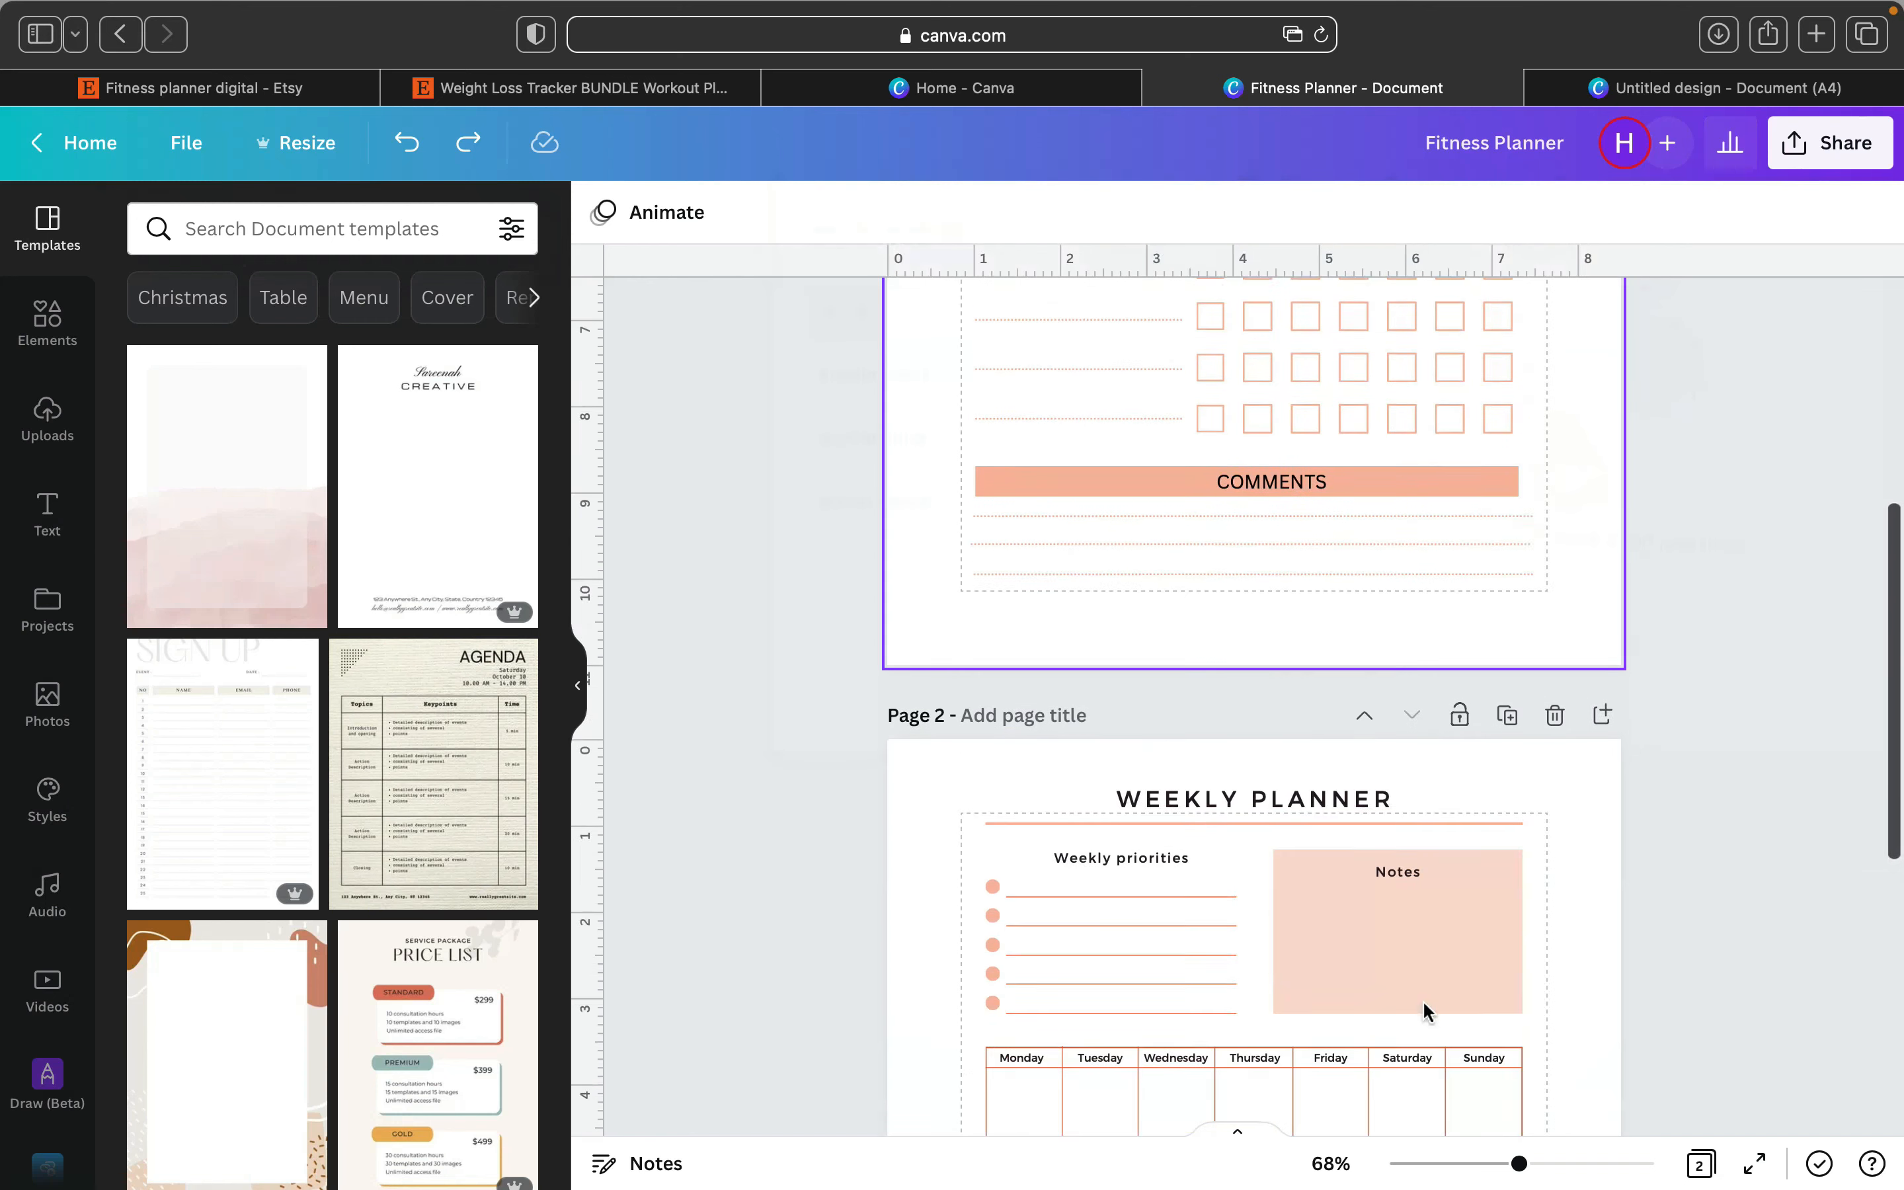
{"action": "scroll", "coordinate": [1423, 1008], "scroll_direction": "down", "scroll_amount": 8}
{"action": "scroll", "coordinate": [1423, 1007], "scroll_direction": "up", "scroll_amount": 20}
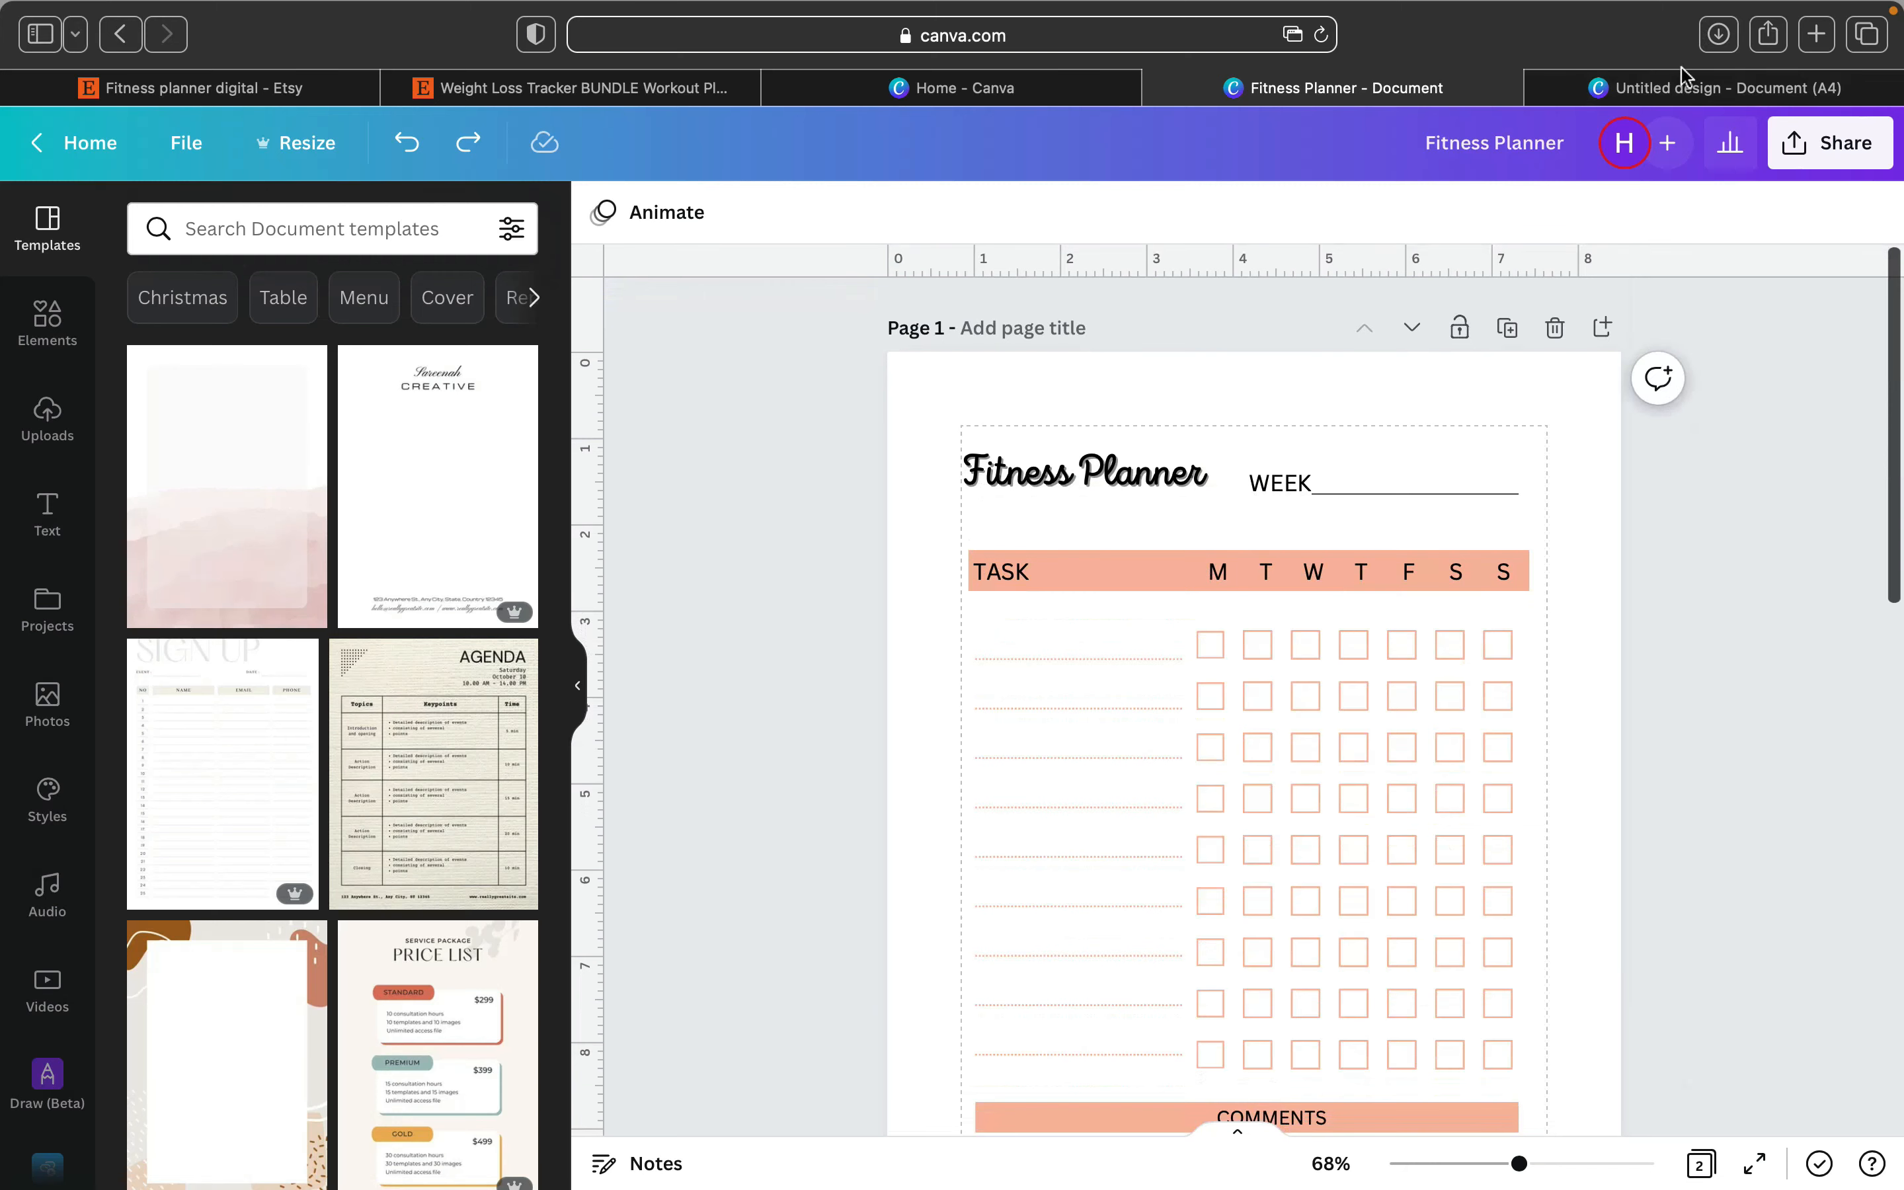
{"action": "left_click", "coordinate": [1684, 82]}
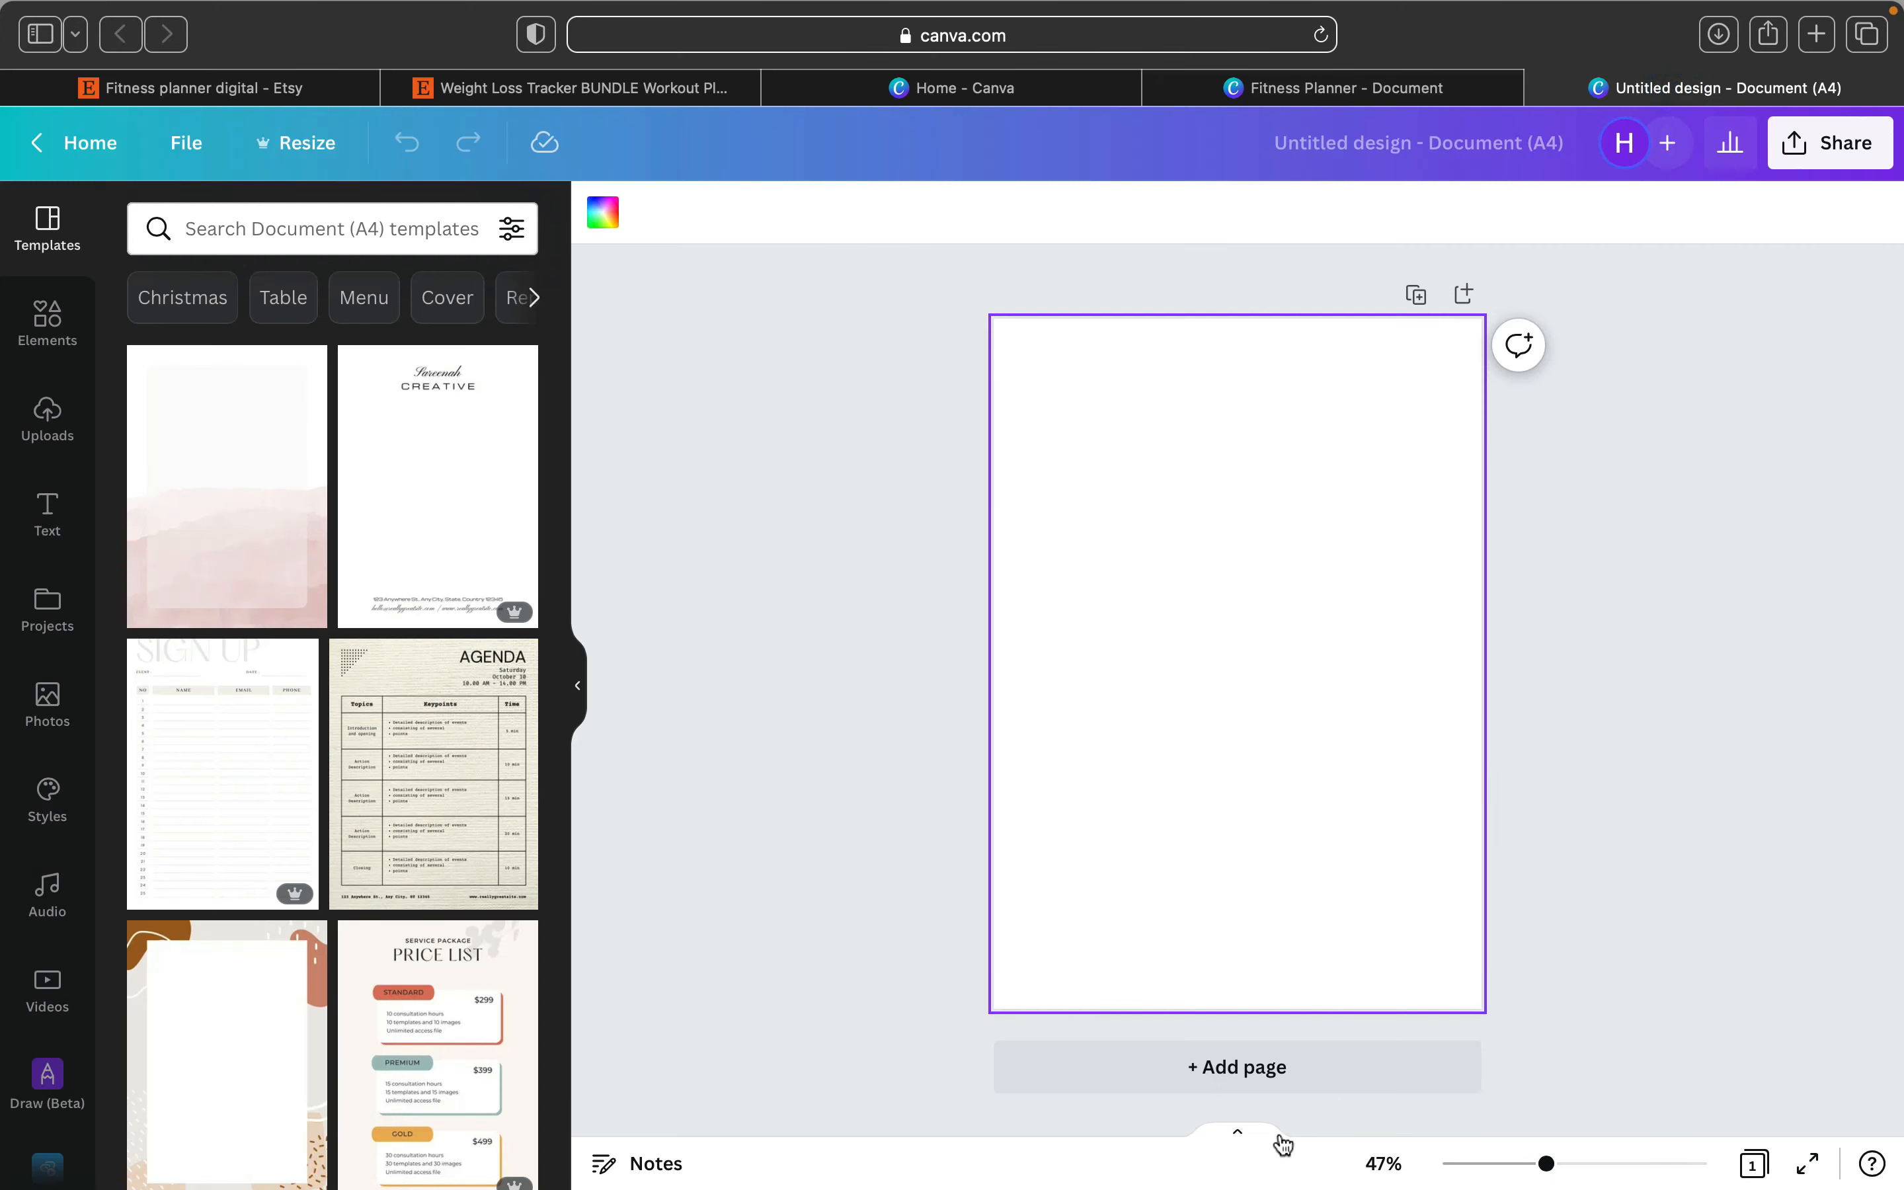
{"action": "left_click", "coordinate": [1254, 1072]}
{"action": "scroll", "coordinate": [1318, 723], "scroll_direction": "up", "scroll_amount": 5}
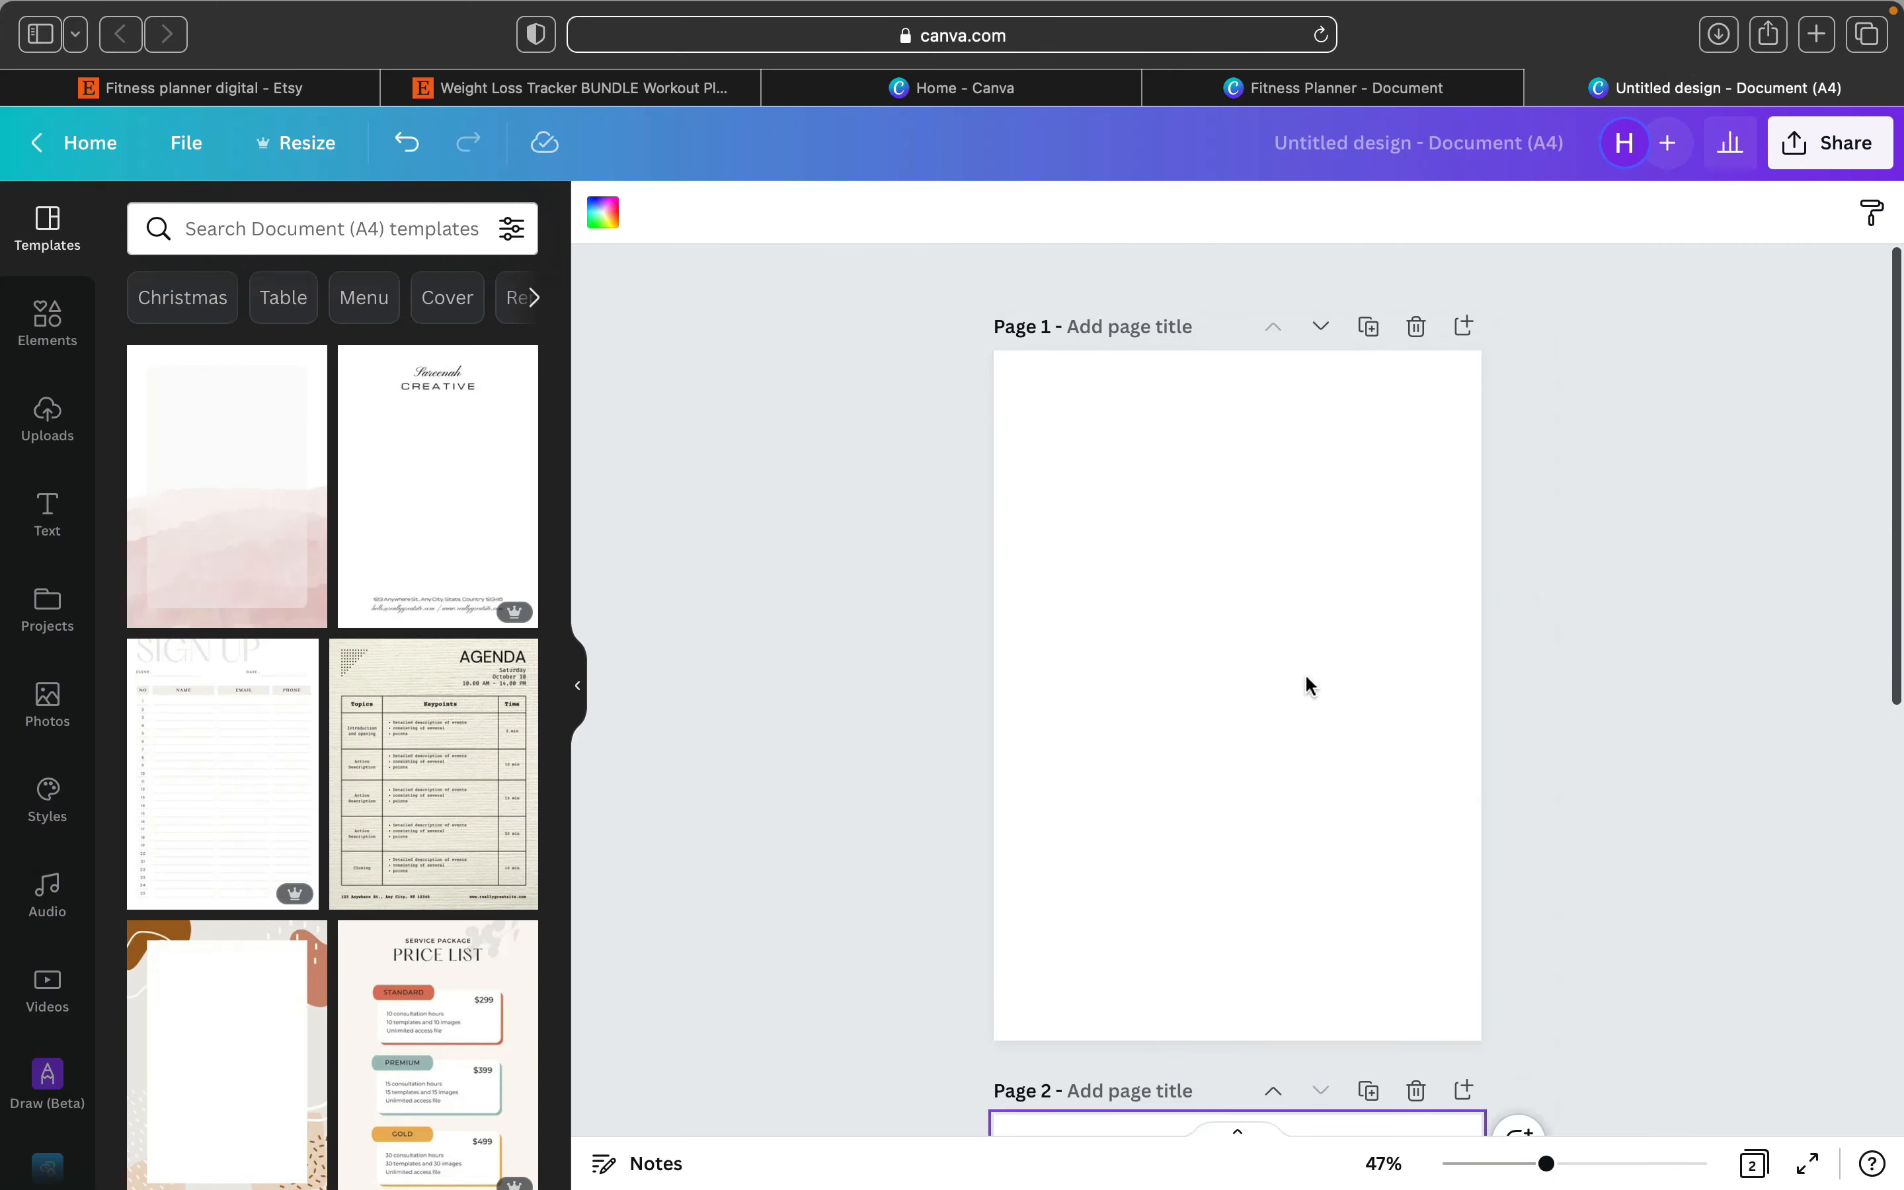
{"action": "left_click", "coordinate": [1309, 685]}
{"action": "right_click", "coordinate": [1307, 679]}
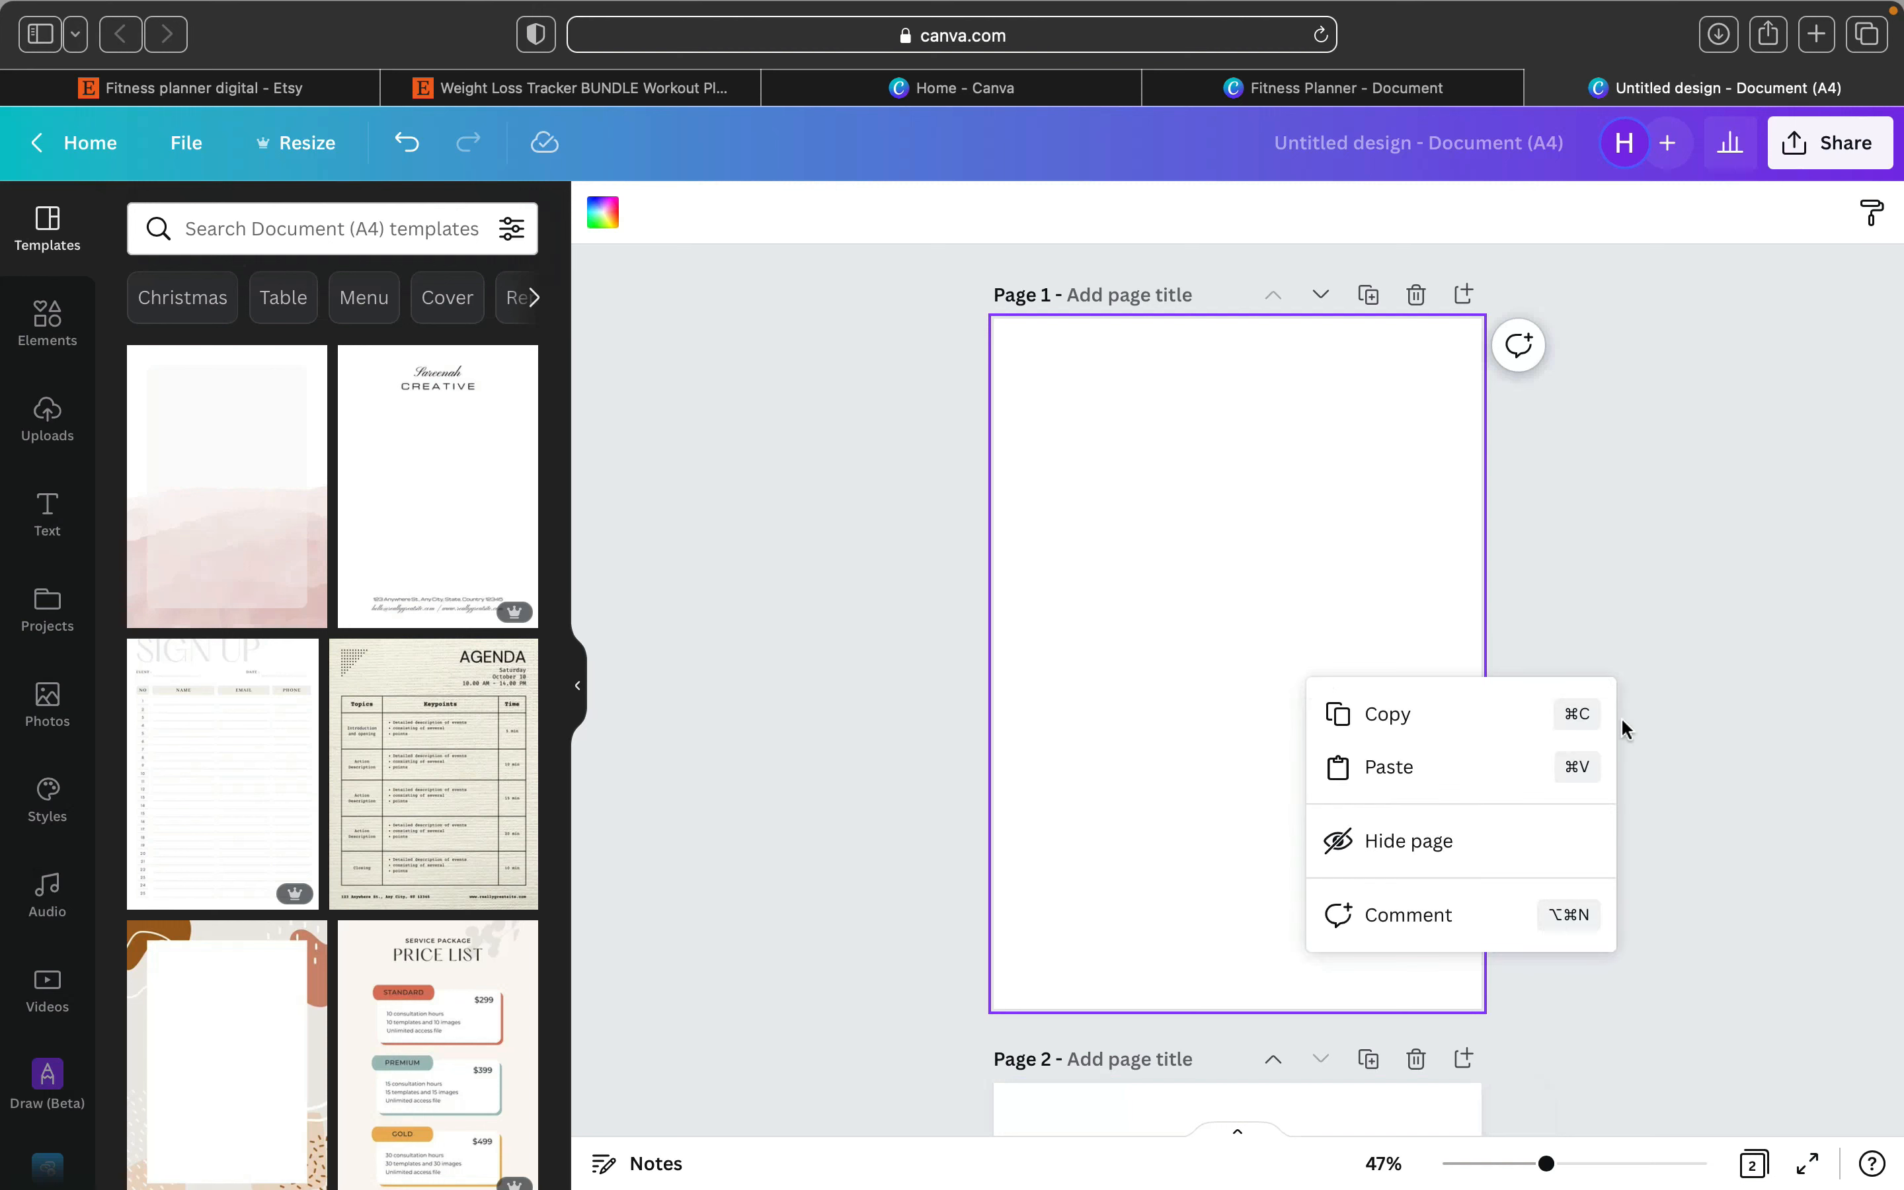
{"action": "left_click", "coordinate": [1760, 993]}
{"action": "scroll", "coordinate": [1759, 993], "scroll_direction": "down", "scroll_amount": 5}
{"action": "left_click", "coordinate": [1319, 592]}
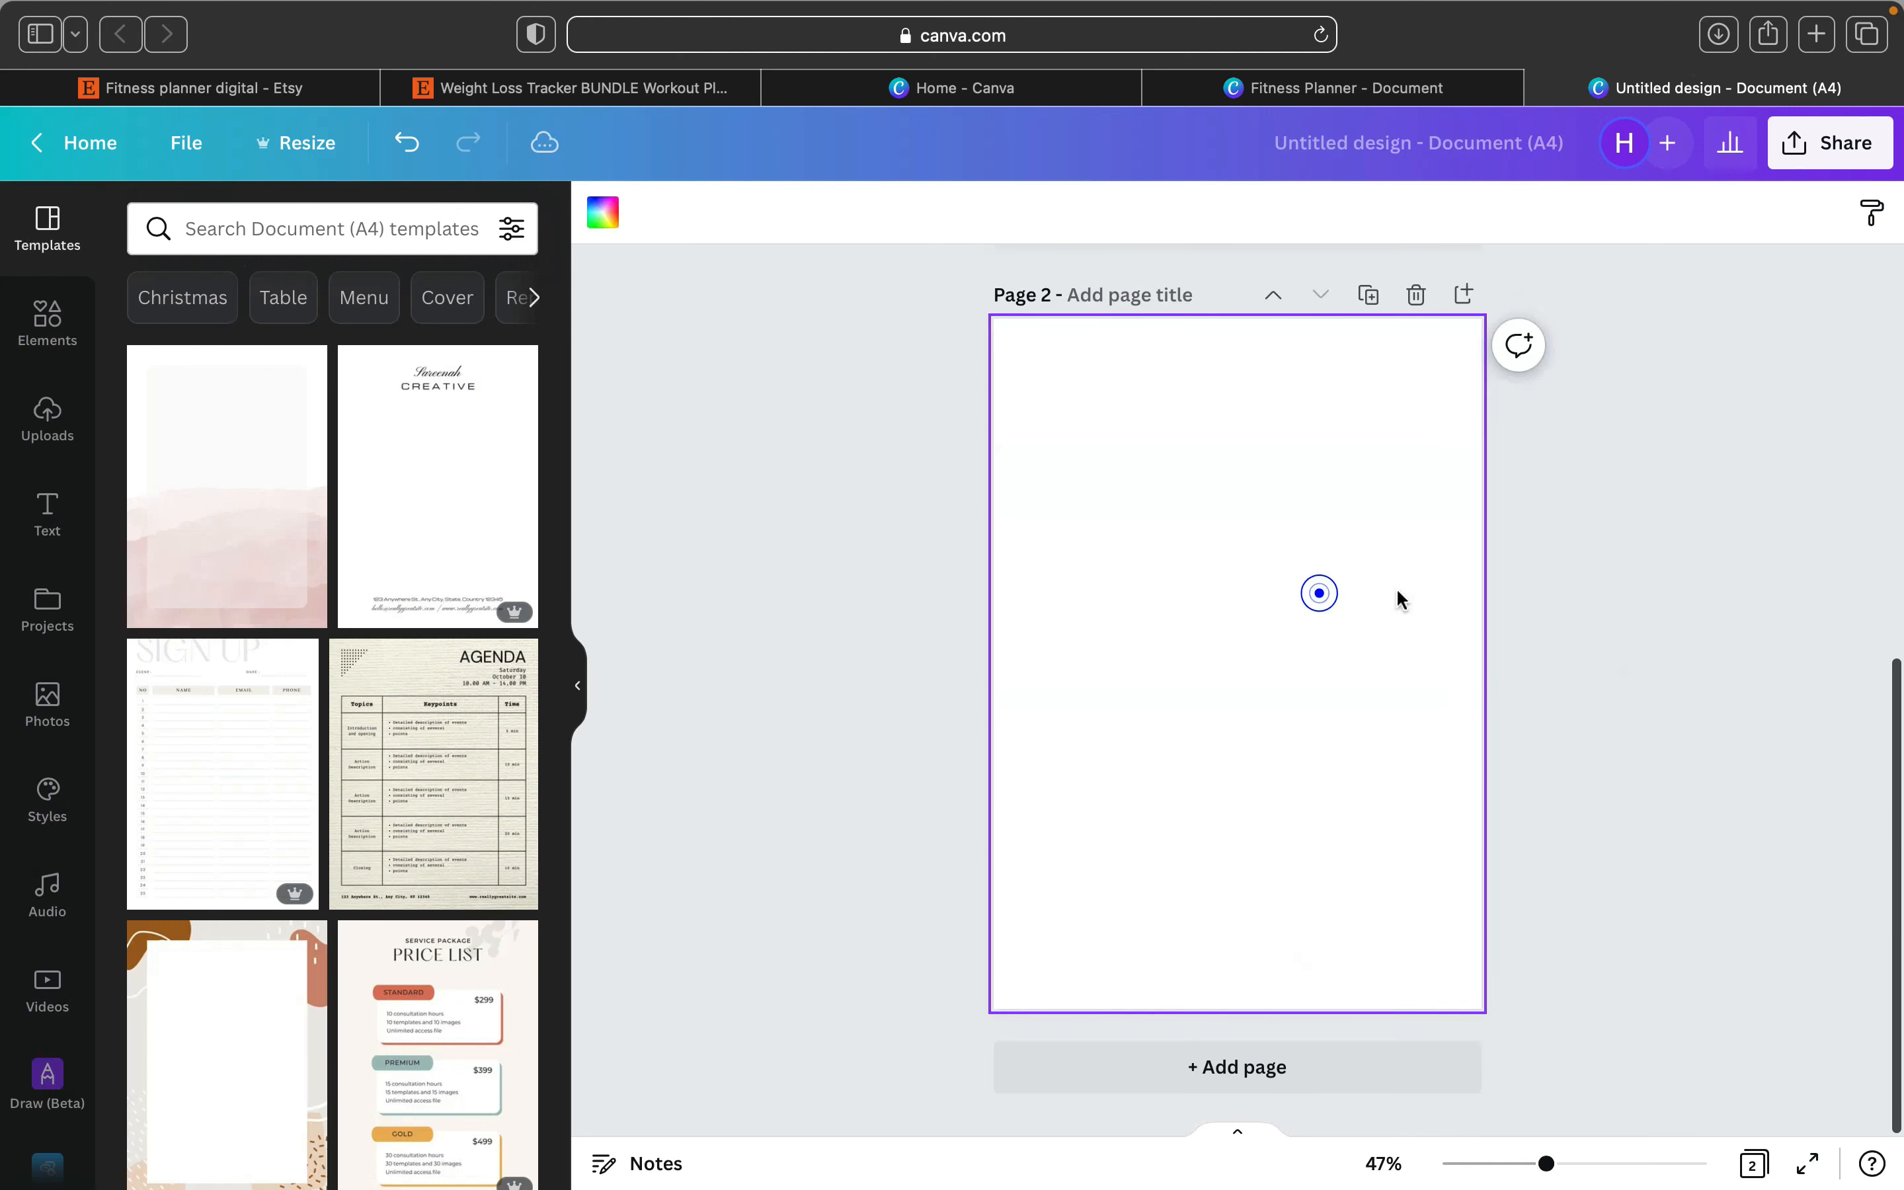
{"action": "scroll", "coordinate": [1678, 442], "scroll_direction": "up", "scroll_amount": 5}
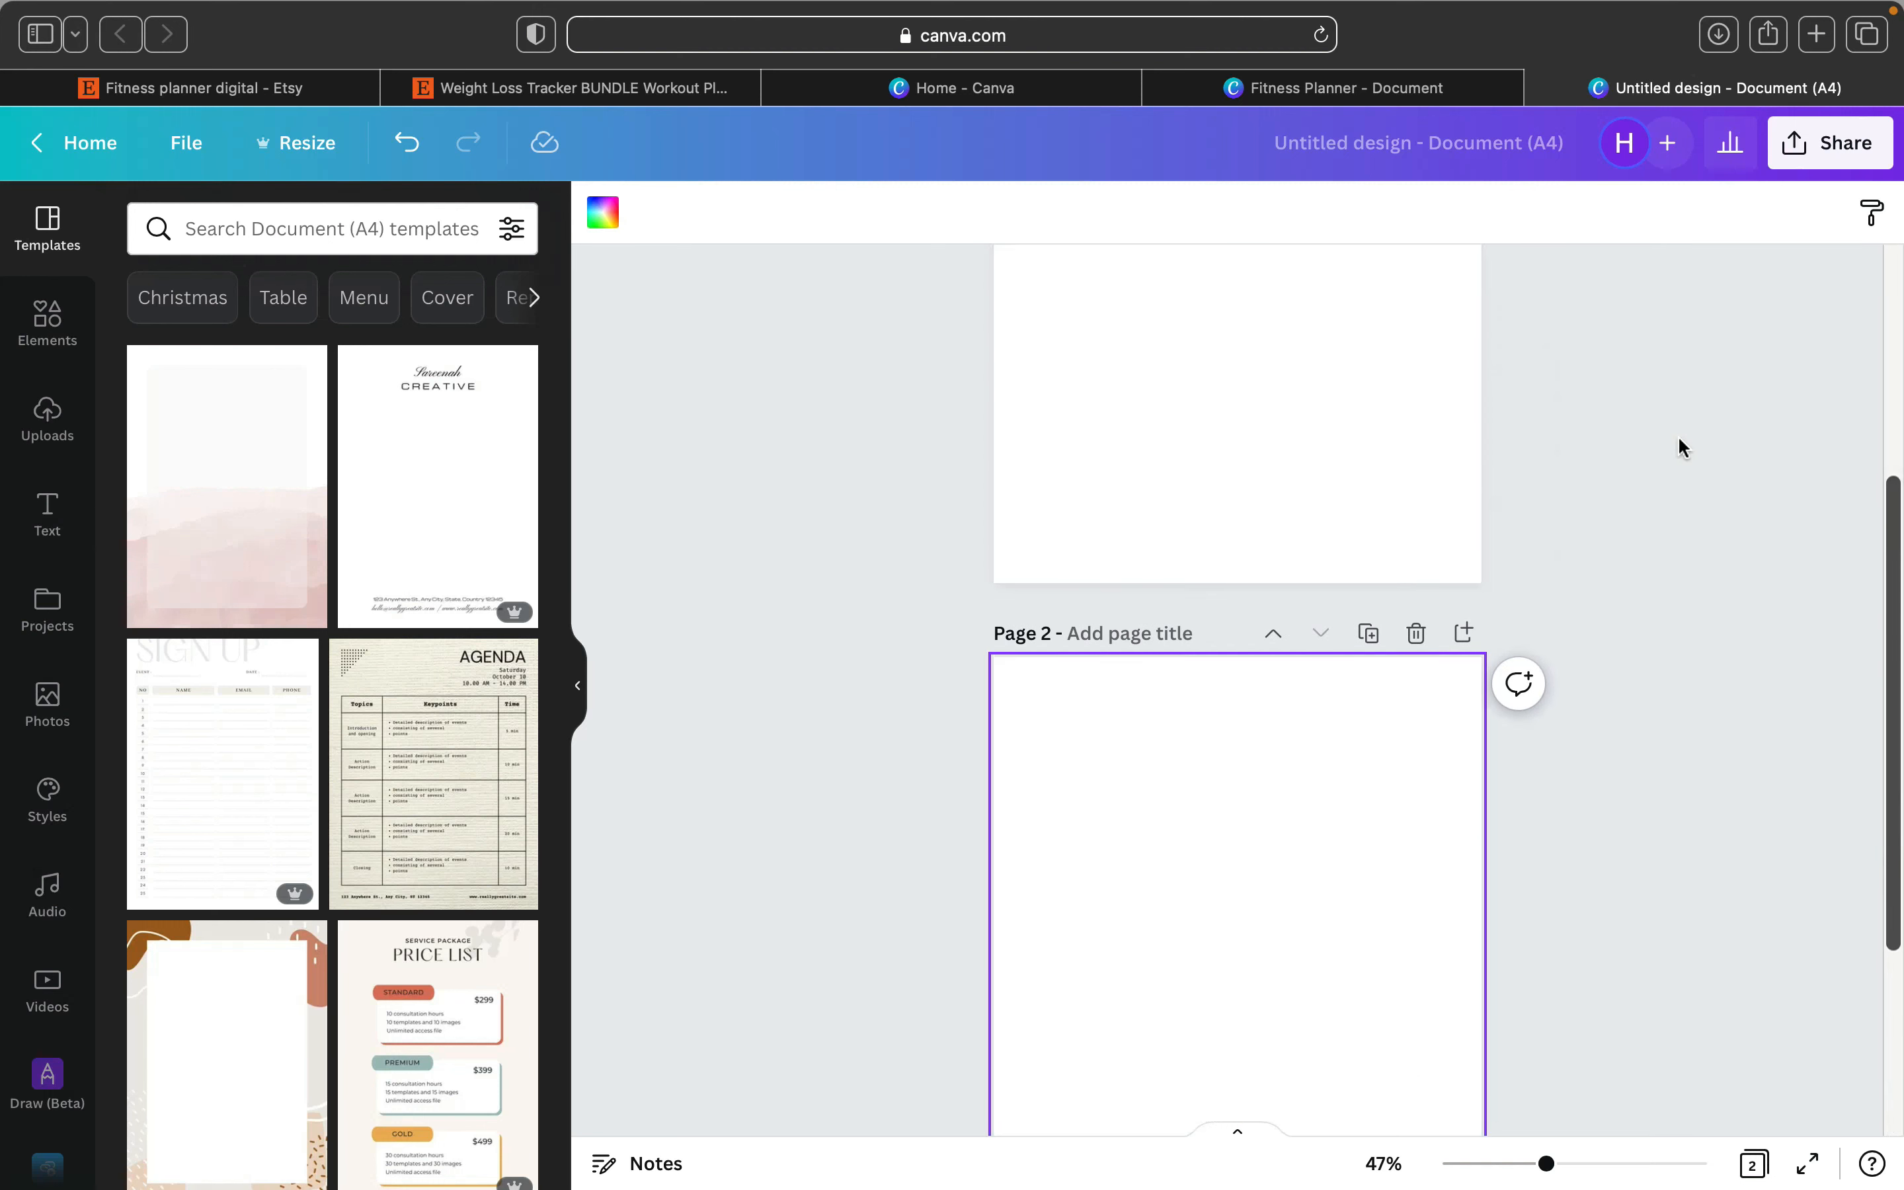
Return to the Fitness Planner document and set its download file type to JPG.
{"action": "left_click", "coordinate": [1381, 94]}
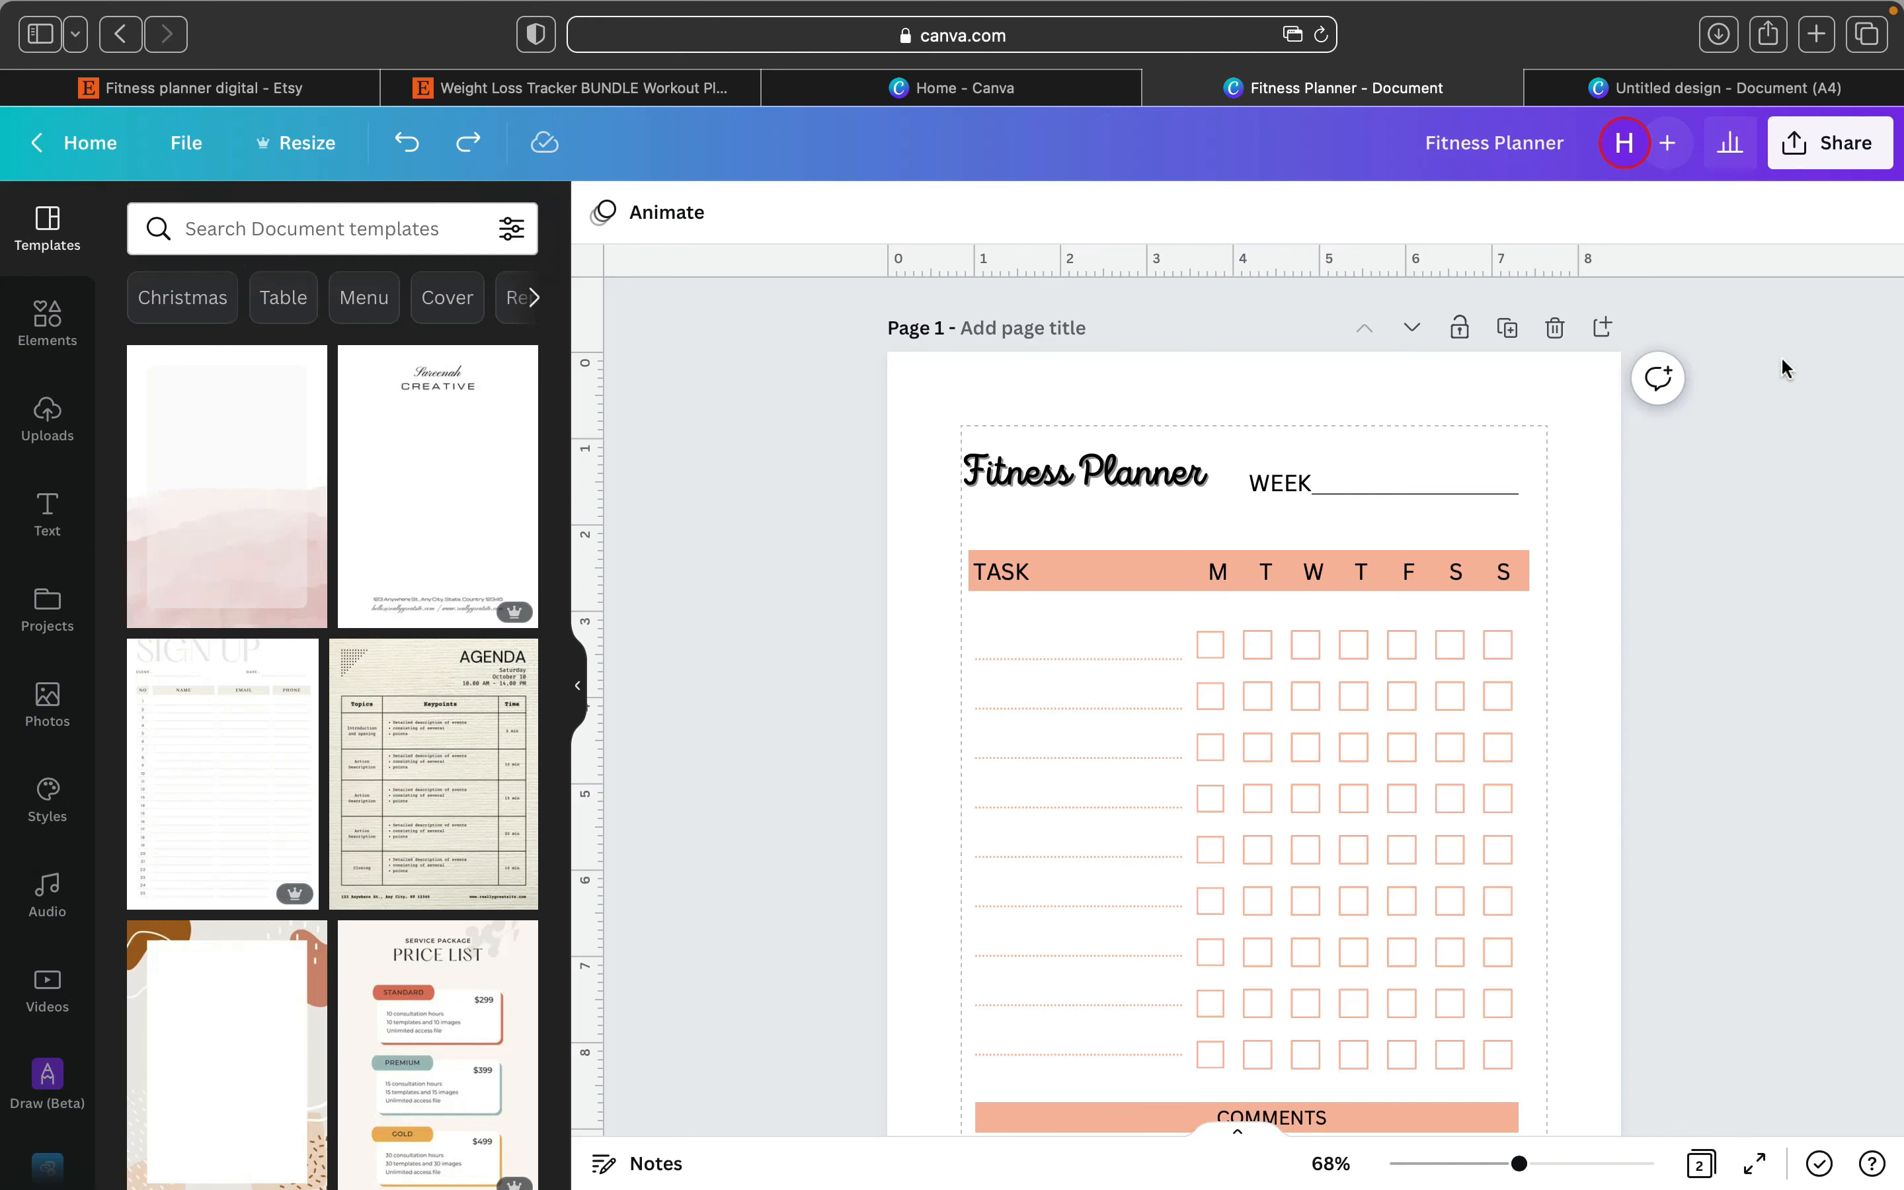
{"action": "left_click", "coordinate": [1839, 148]}
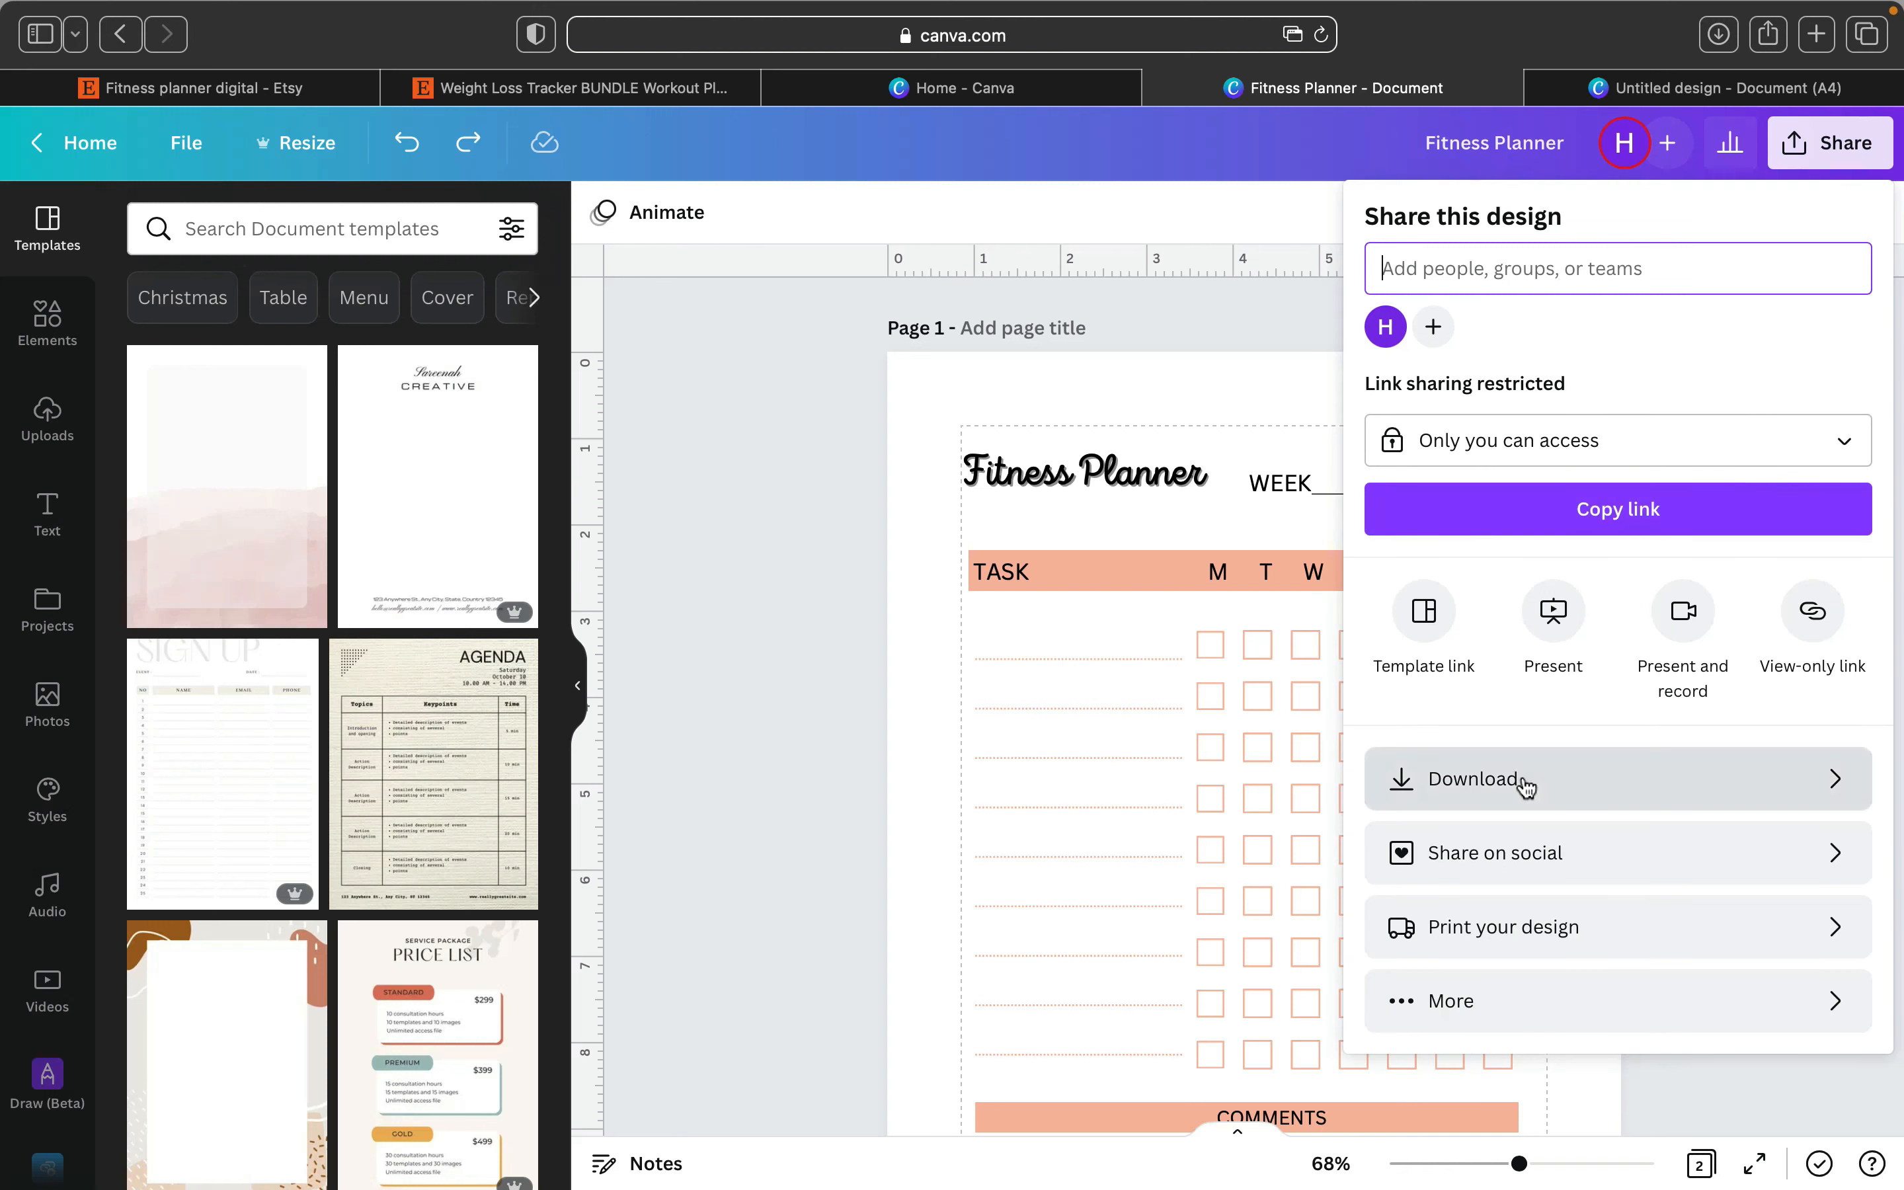
{"action": "left_click", "coordinate": [1520, 780]}
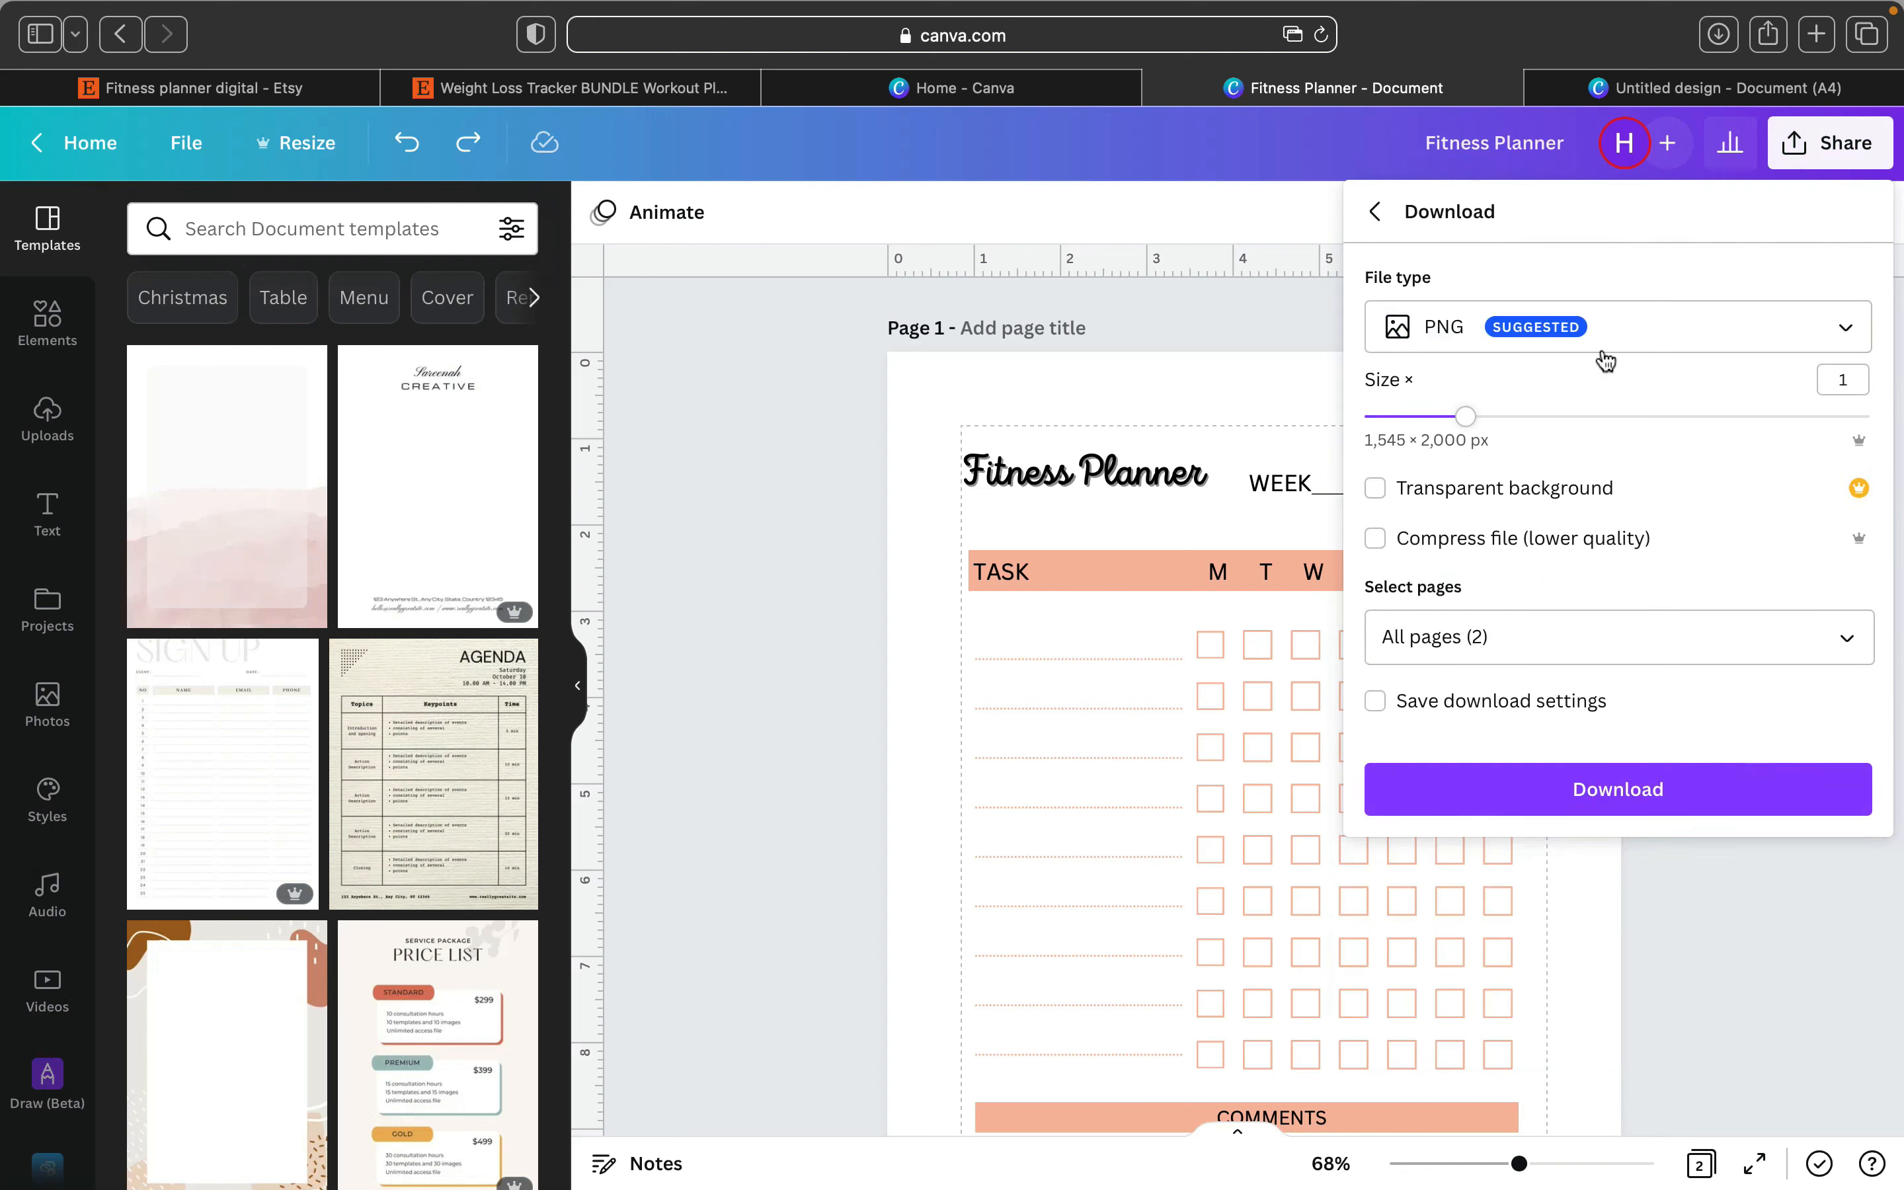
{"action": "left_click", "coordinate": [1854, 321]}
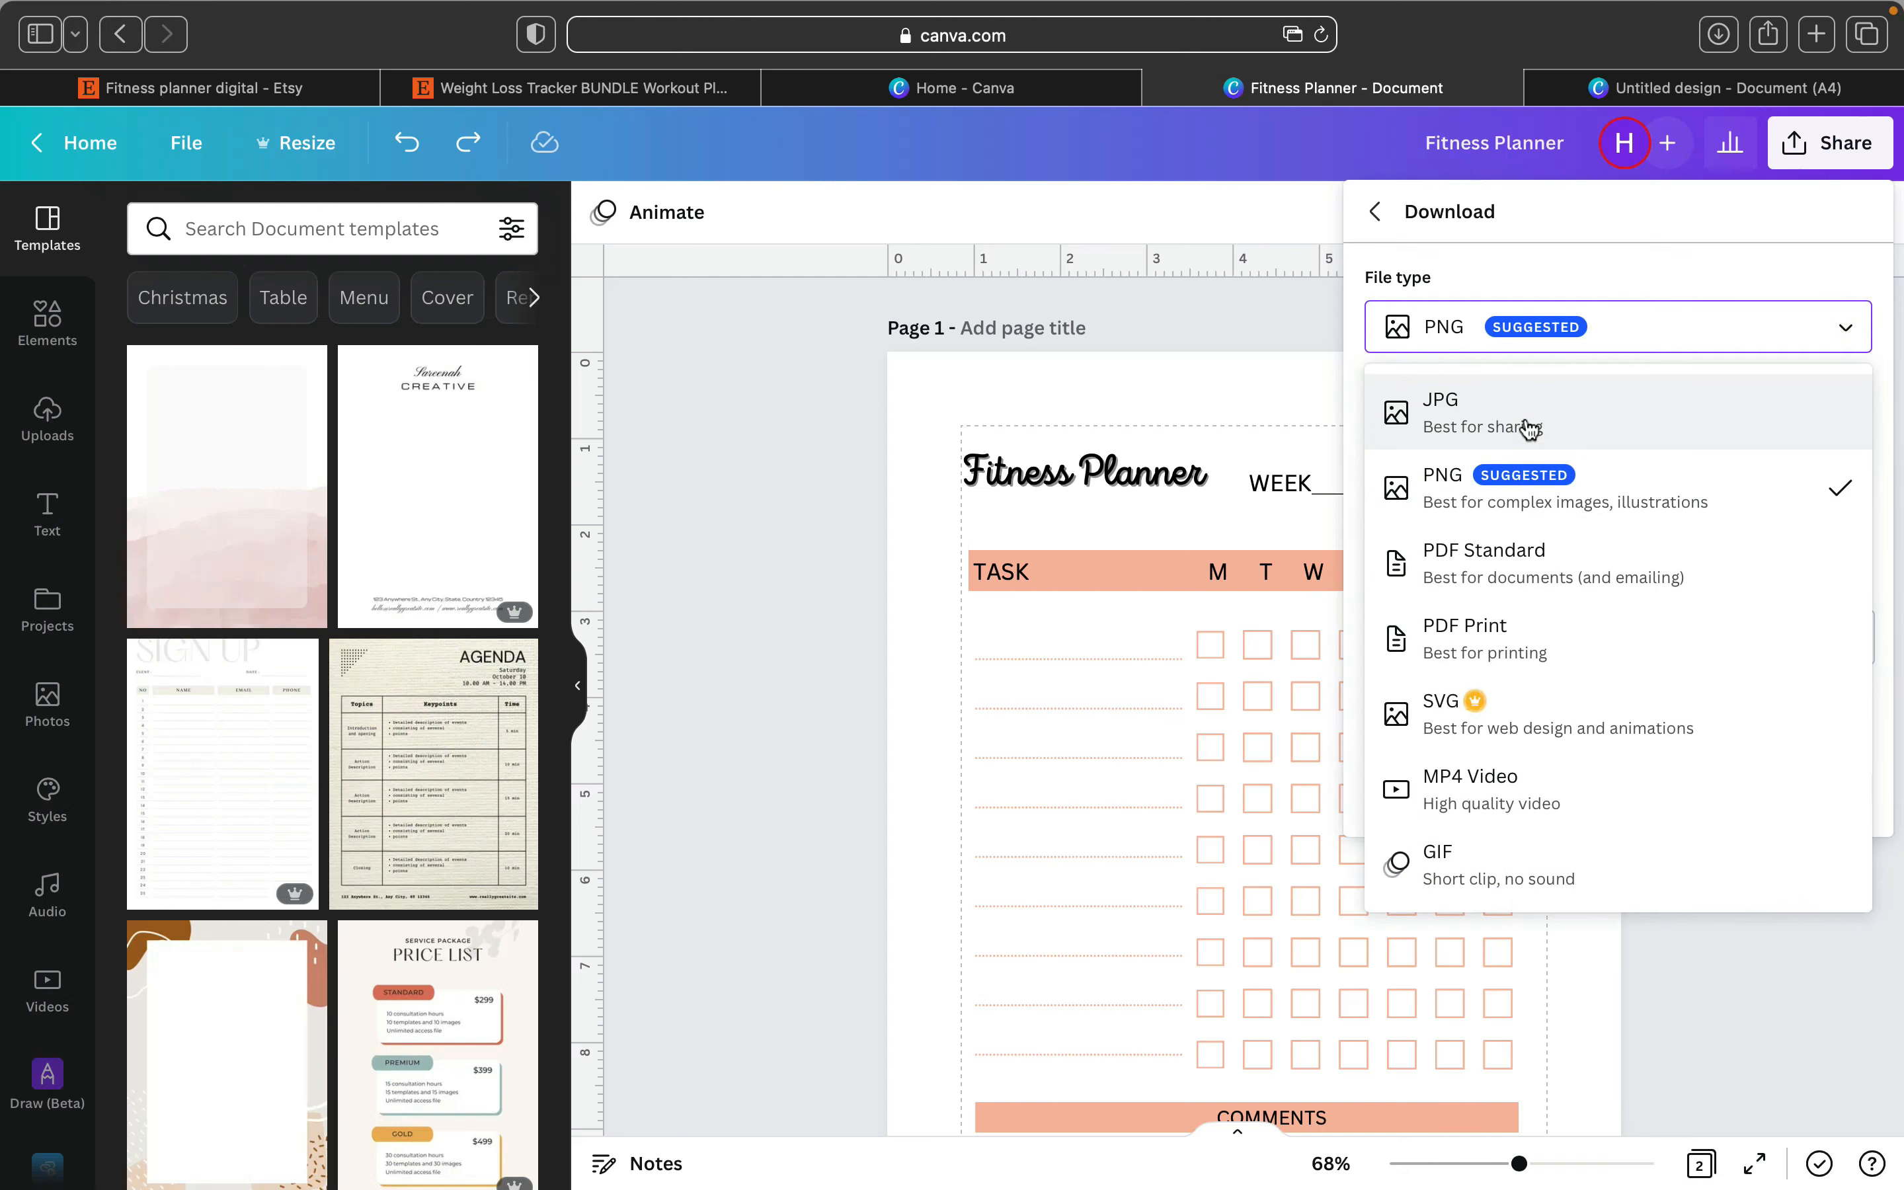
{"action": "left_click", "coordinate": [1529, 430]}
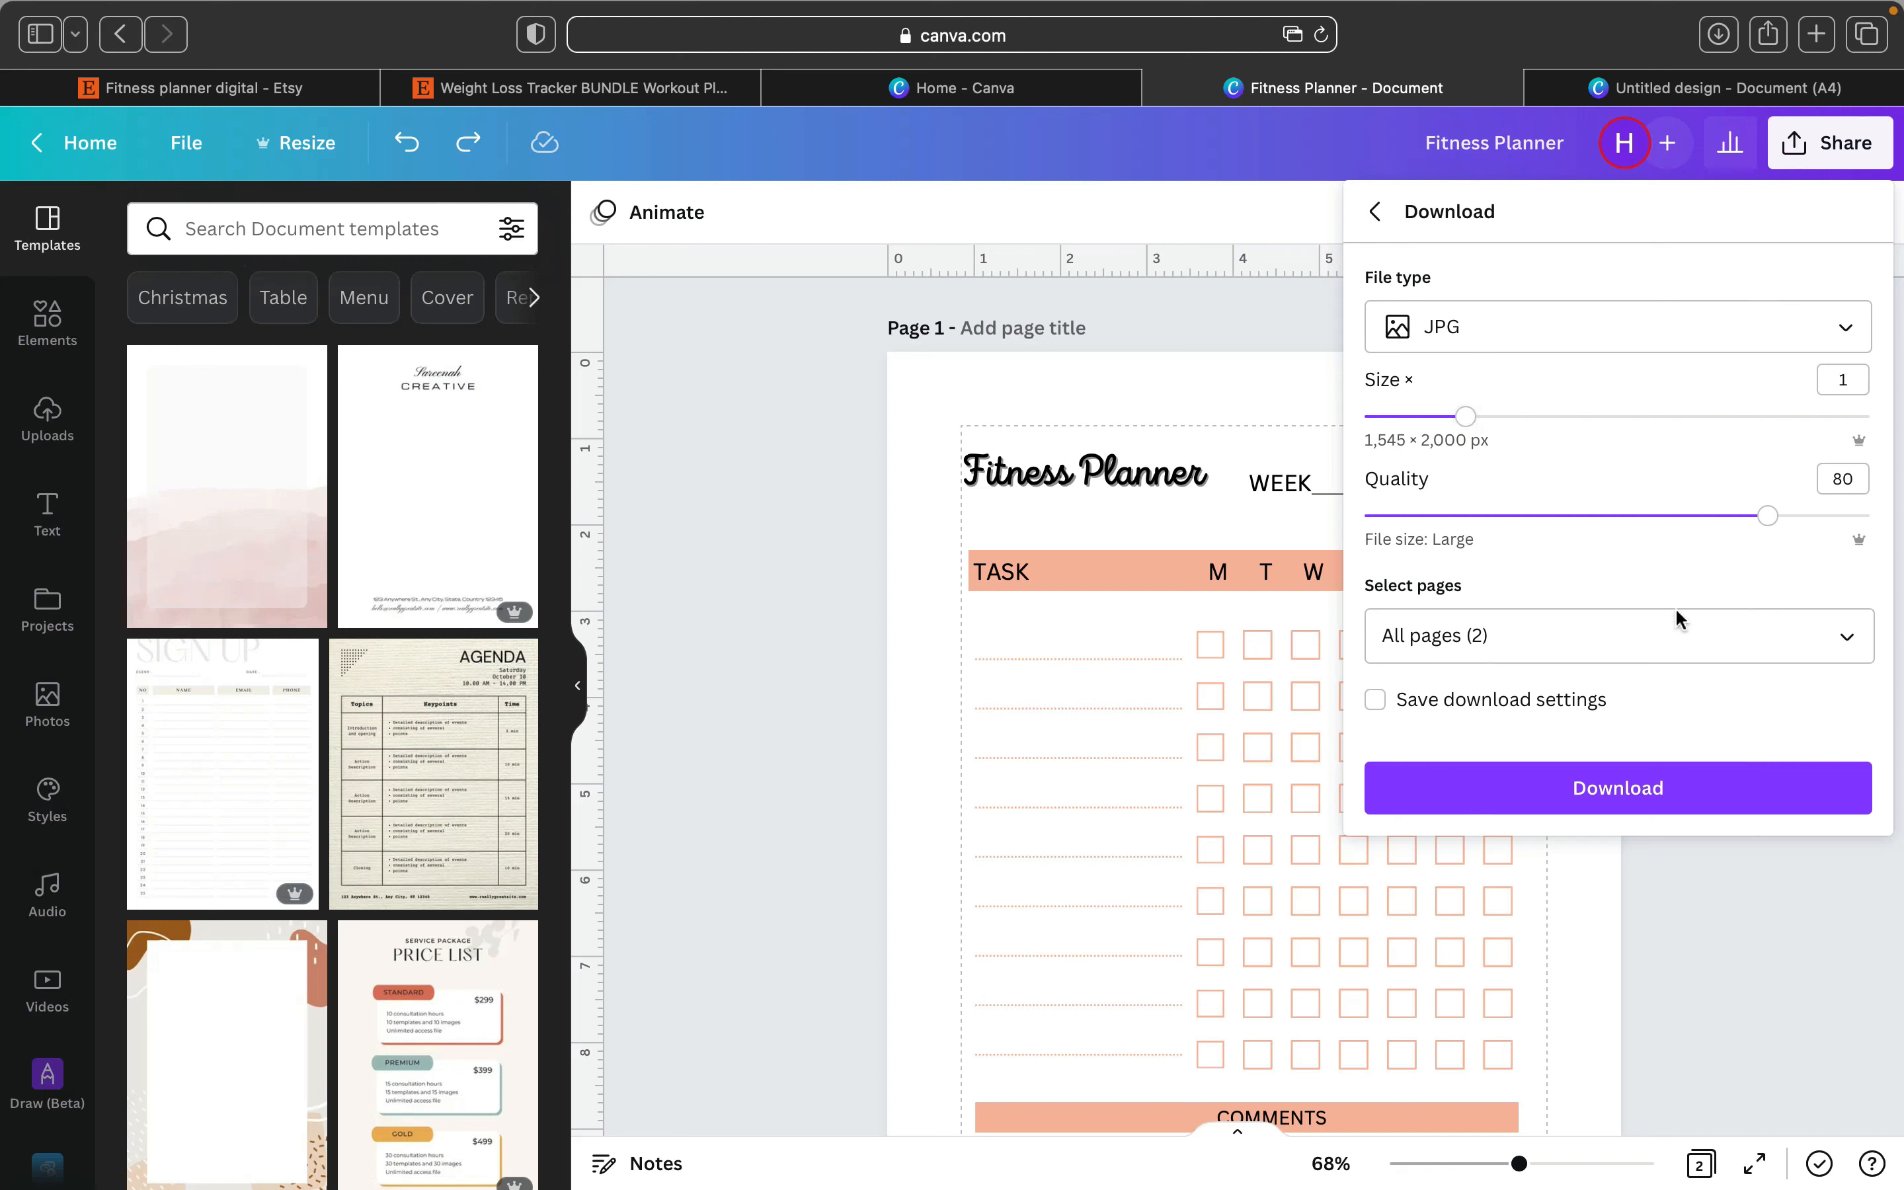
Restrict the download to page 1 only and download the planner.
{"action": "left_click", "coordinate": [1862, 647]}
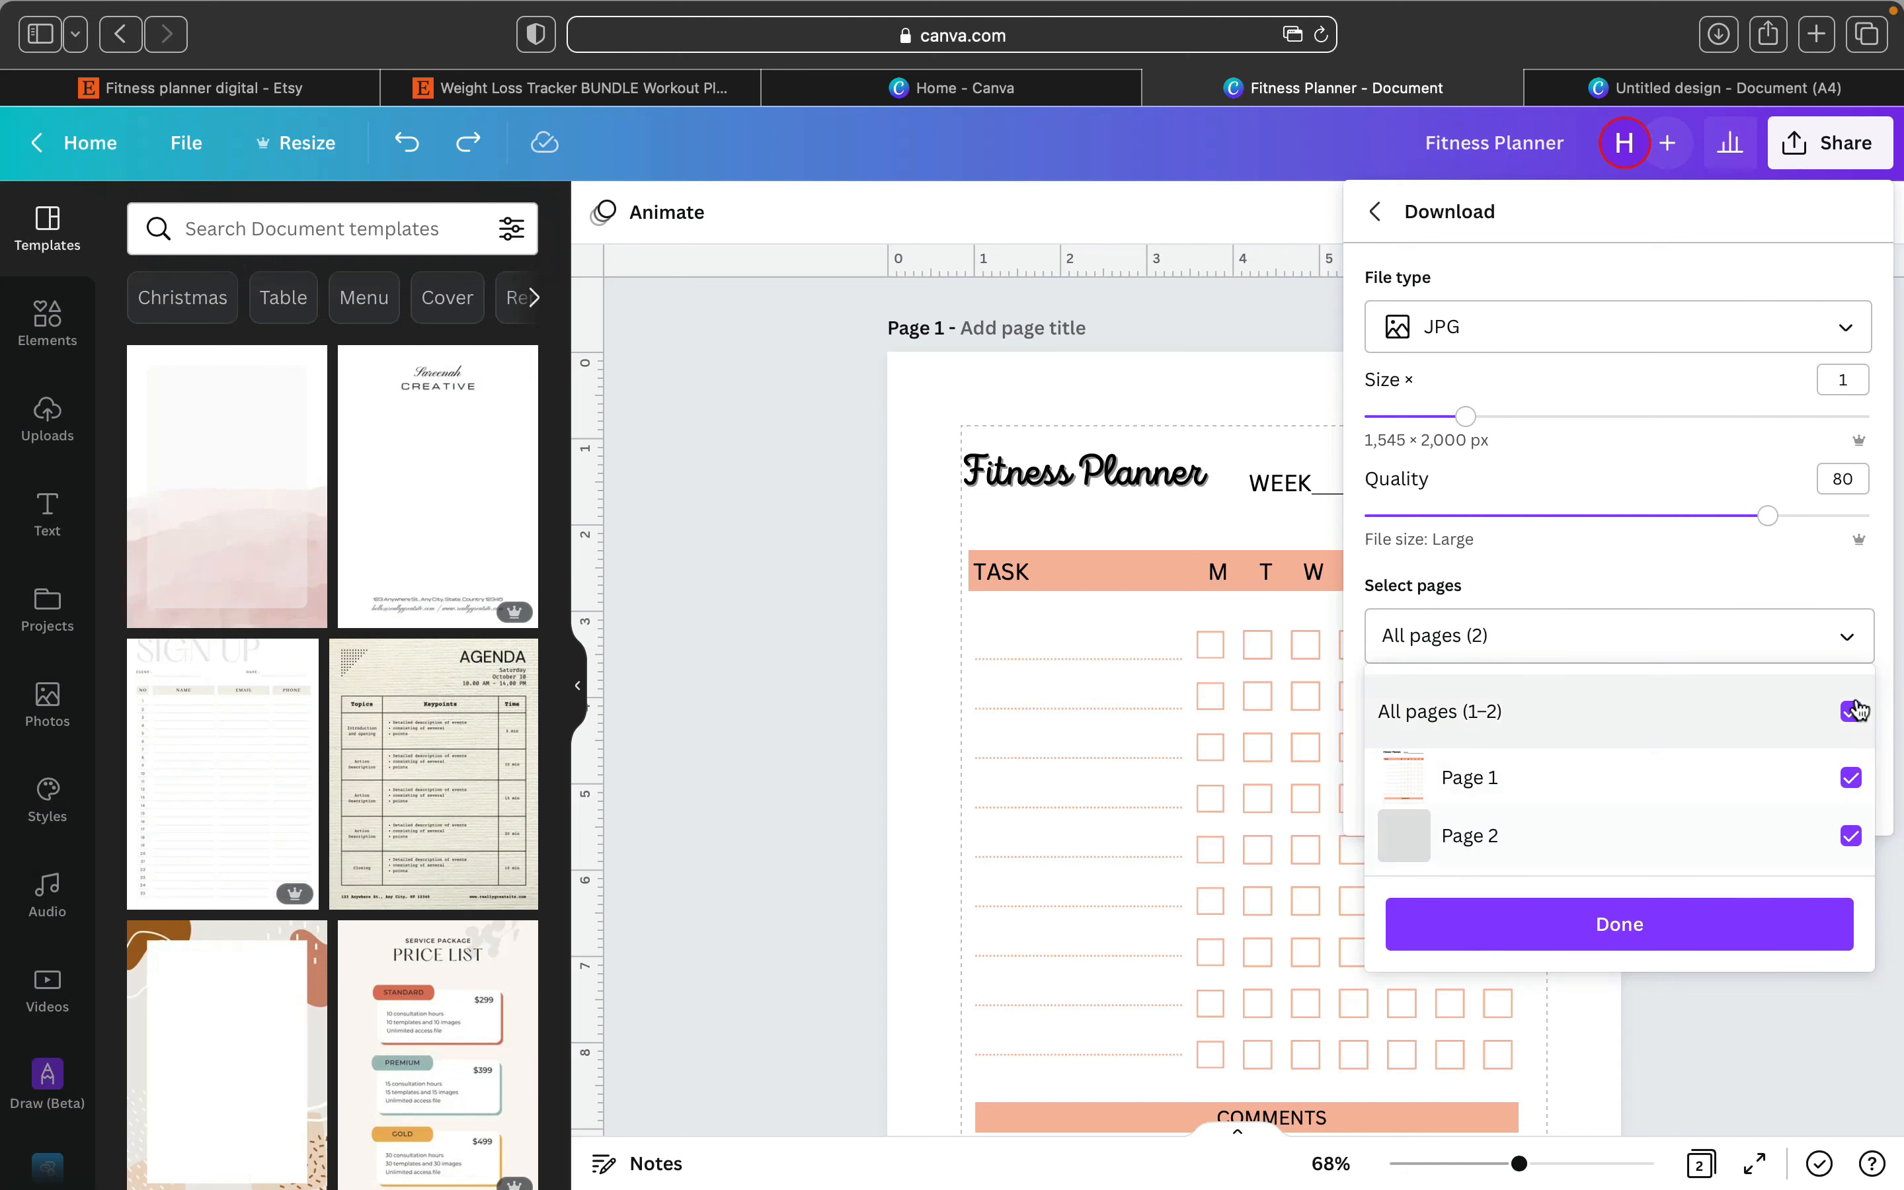
{"action": "left_click", "coordinate": [1851, 711]}
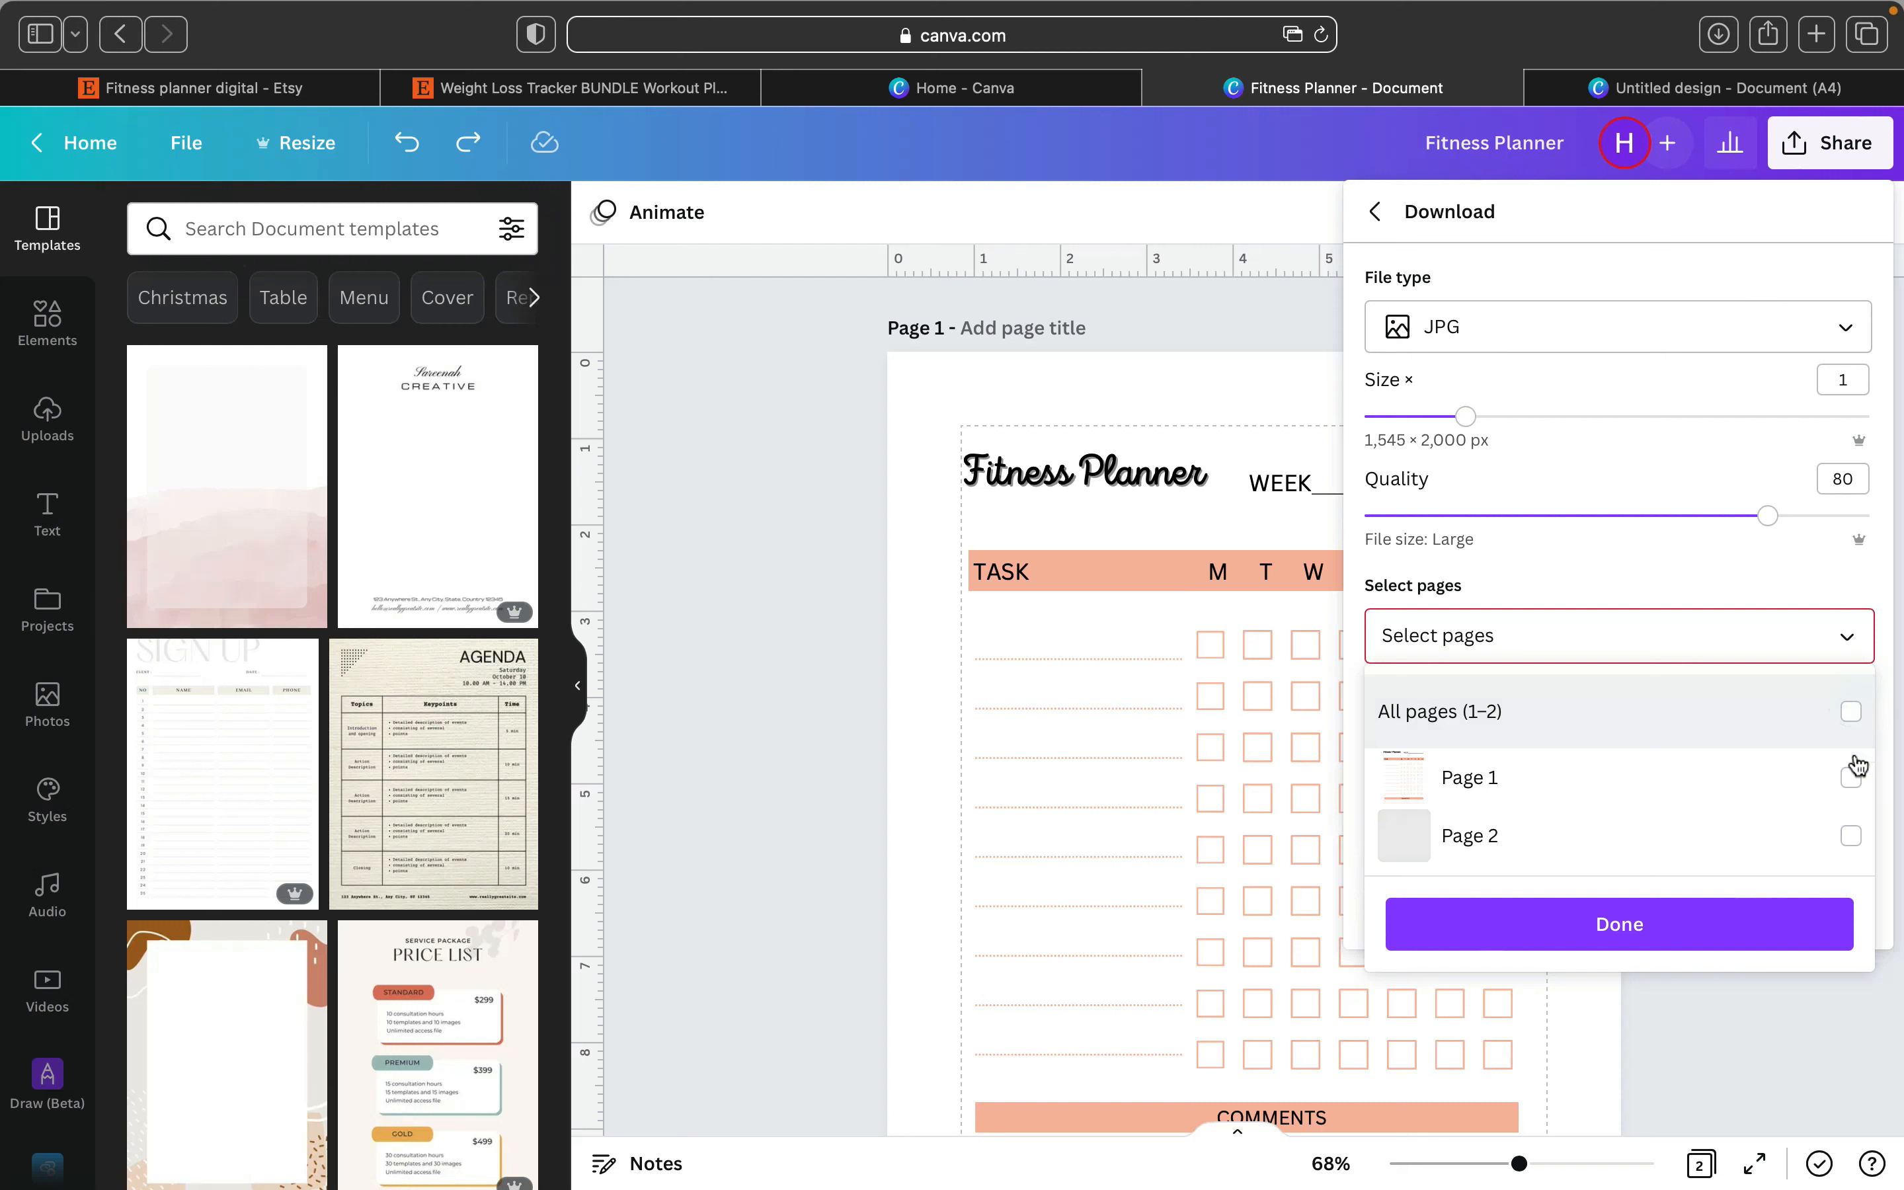
{"action": "left_click", "coordinate": [1851, 775]}
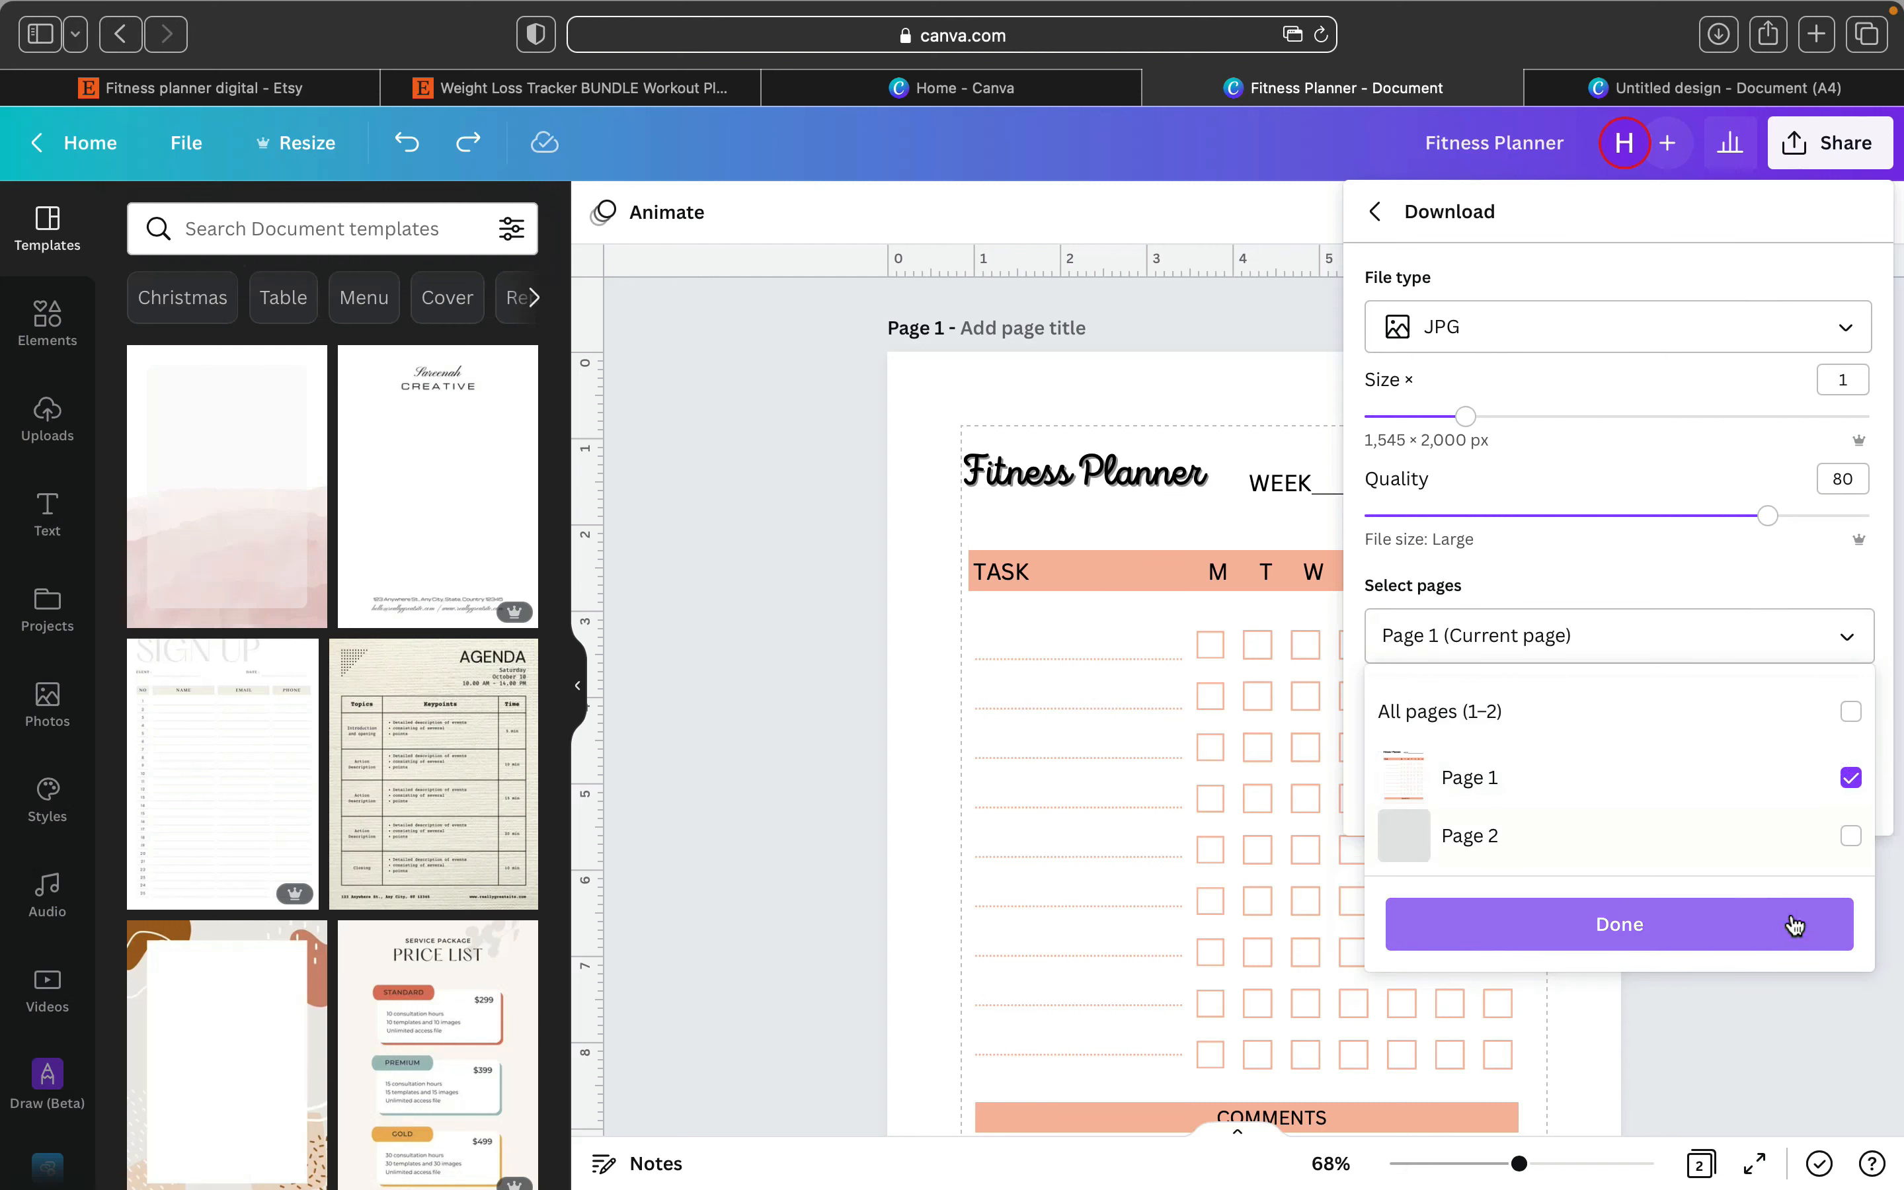
{"action": "left_click", "coordinate": [1795, 925]}
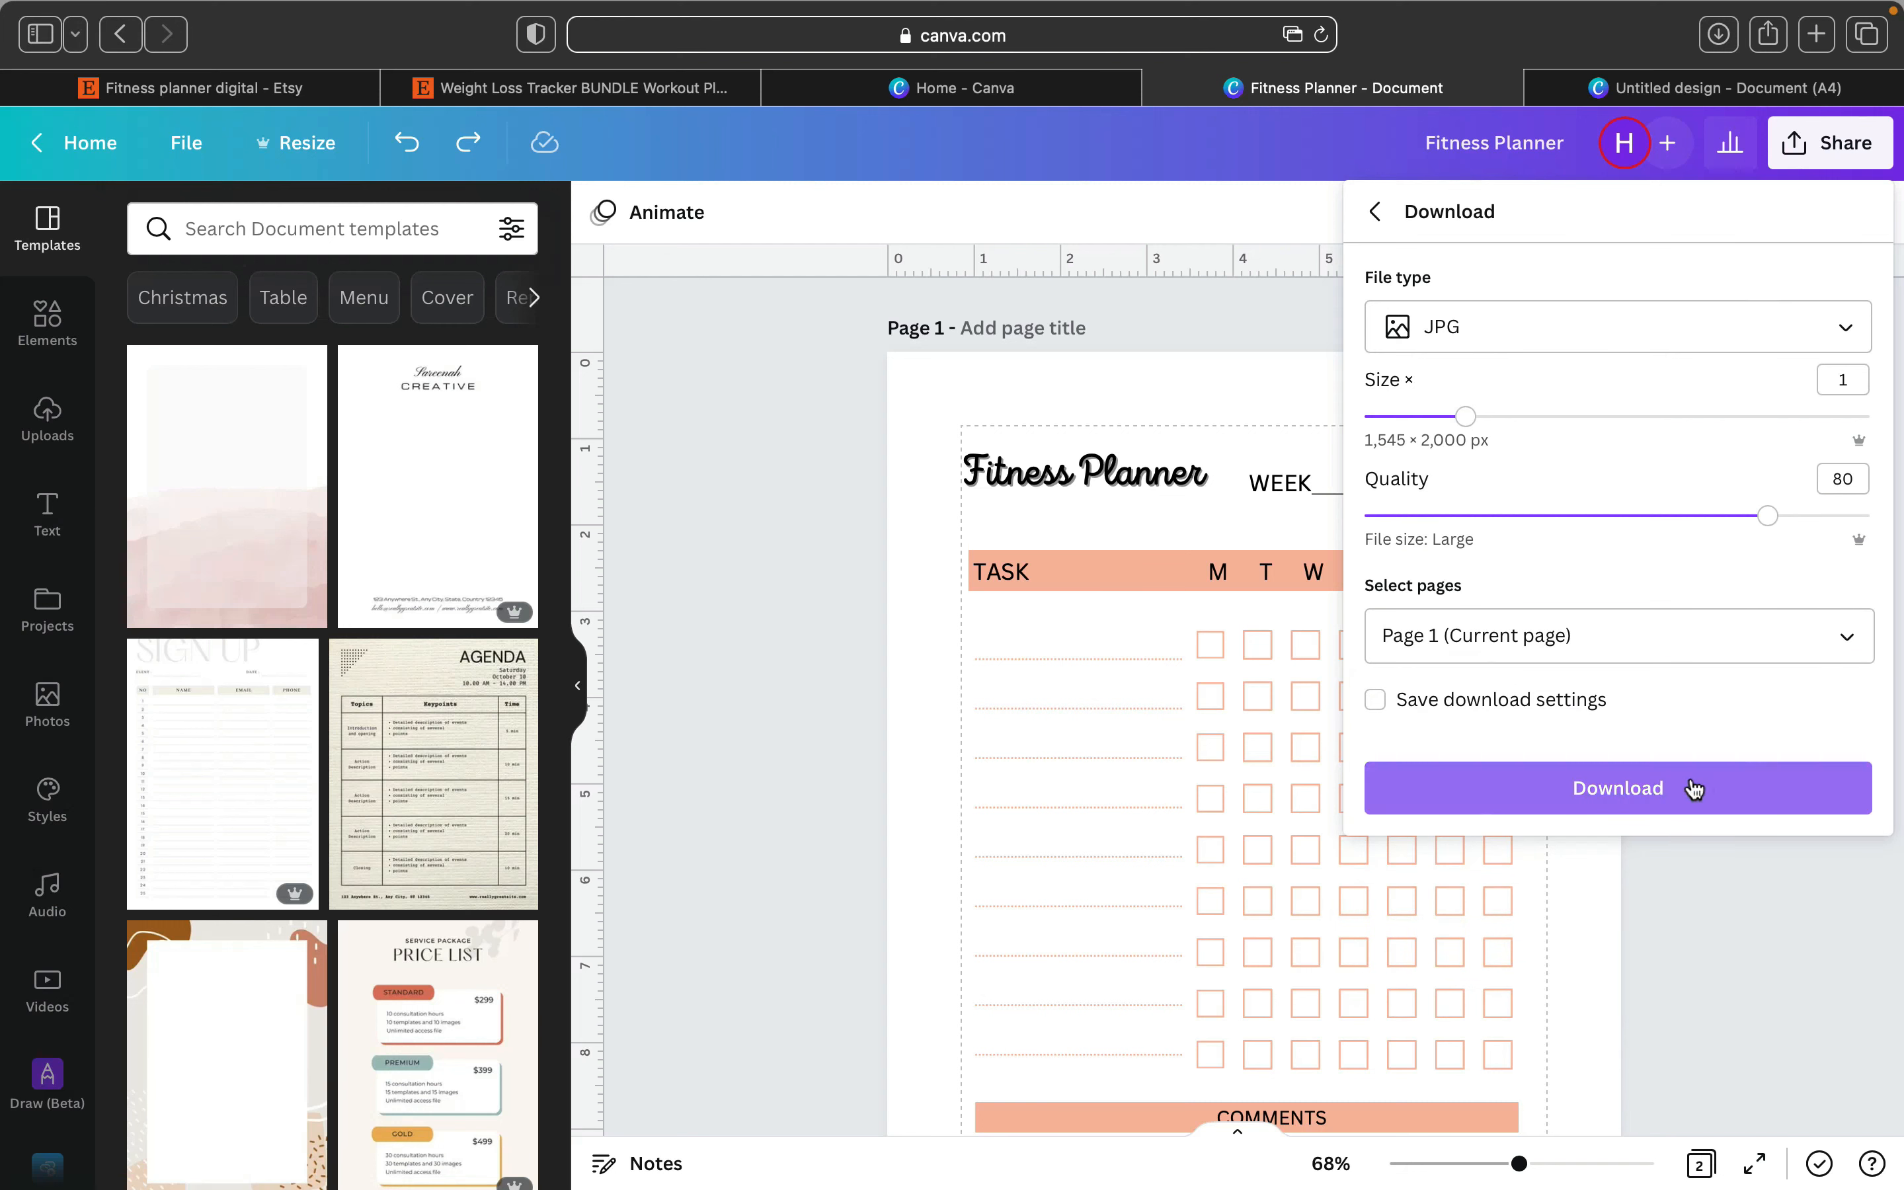
{"action": "left_click", "coordinate": [1694, 789]}
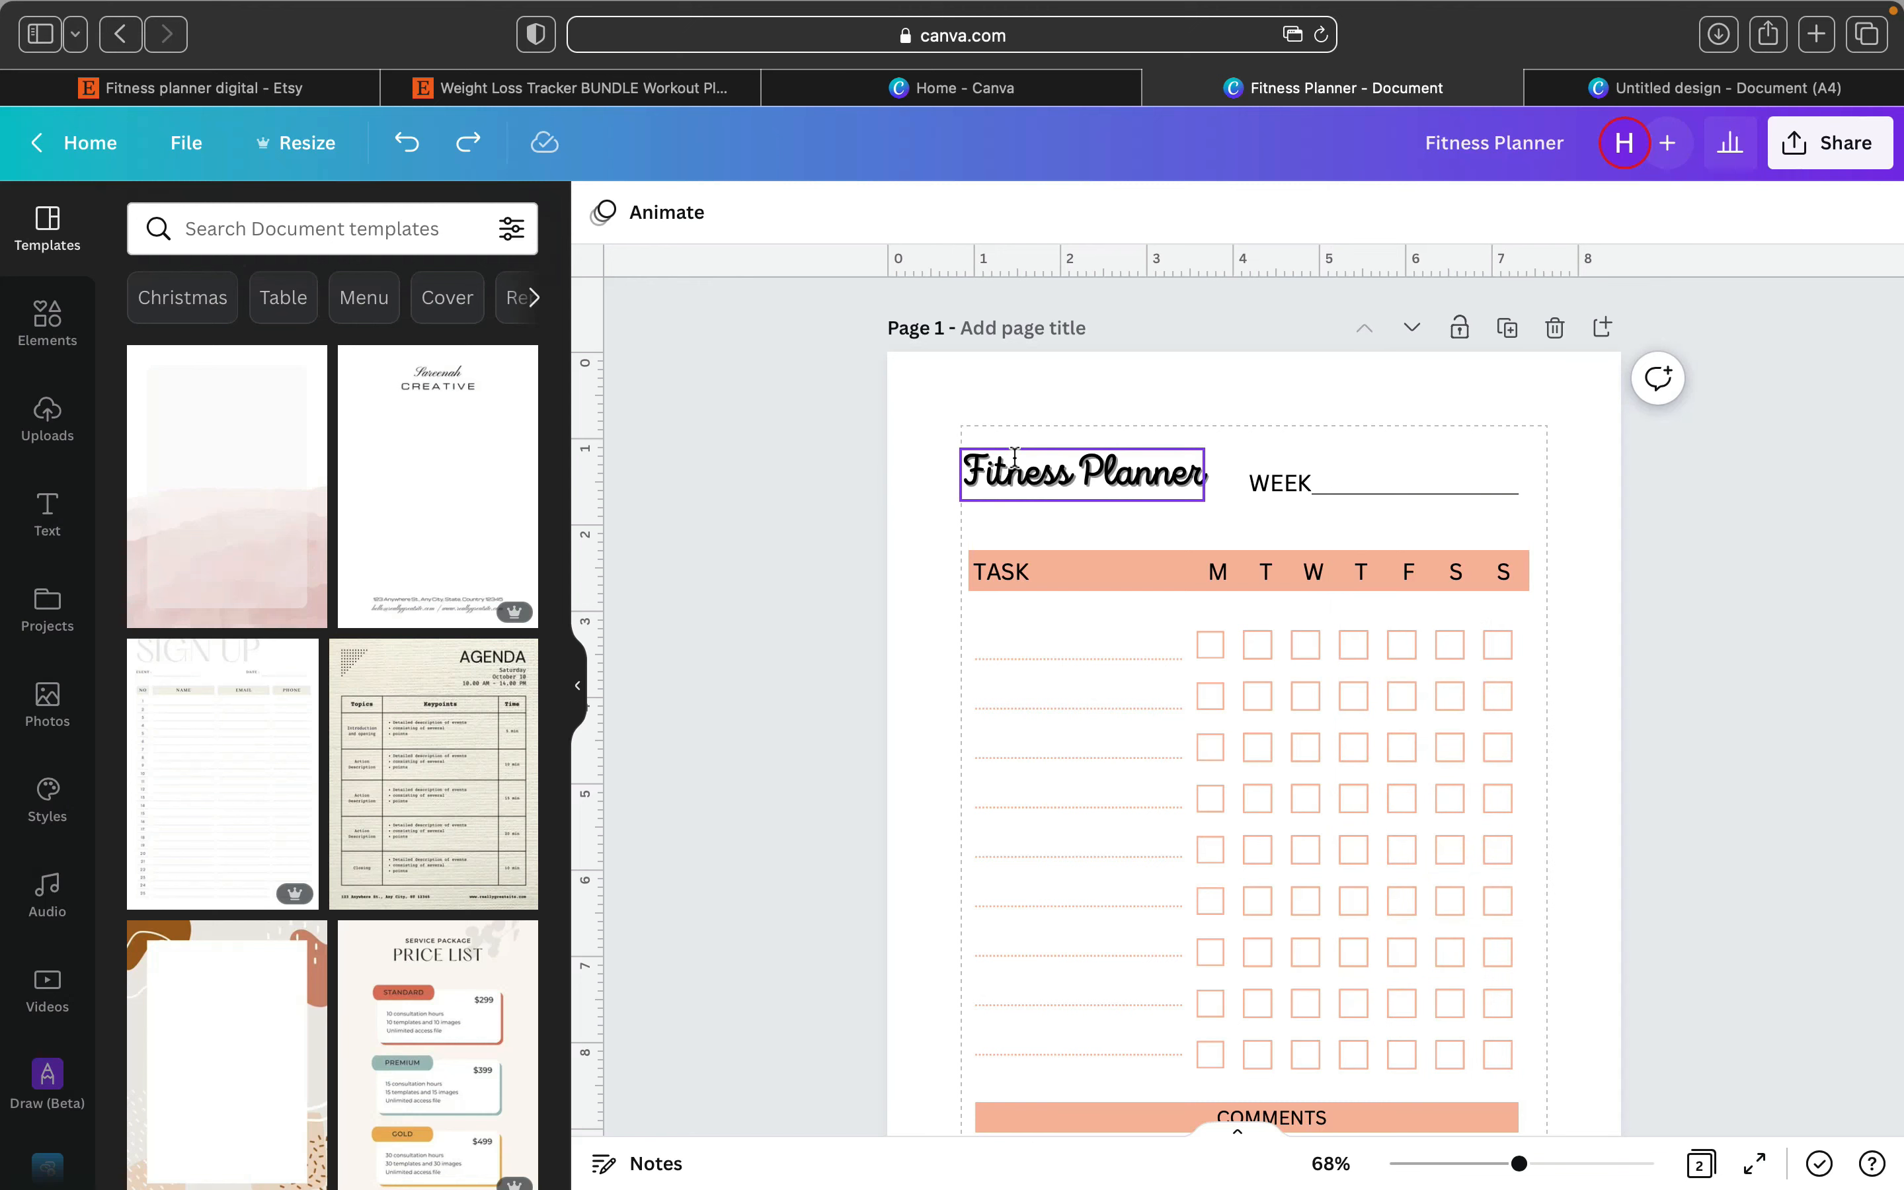
From the Canva home page, create a new blank custom-size design of 2500 × 2000 px.
{"action": "left_click", "coordinate": [944, 87]}
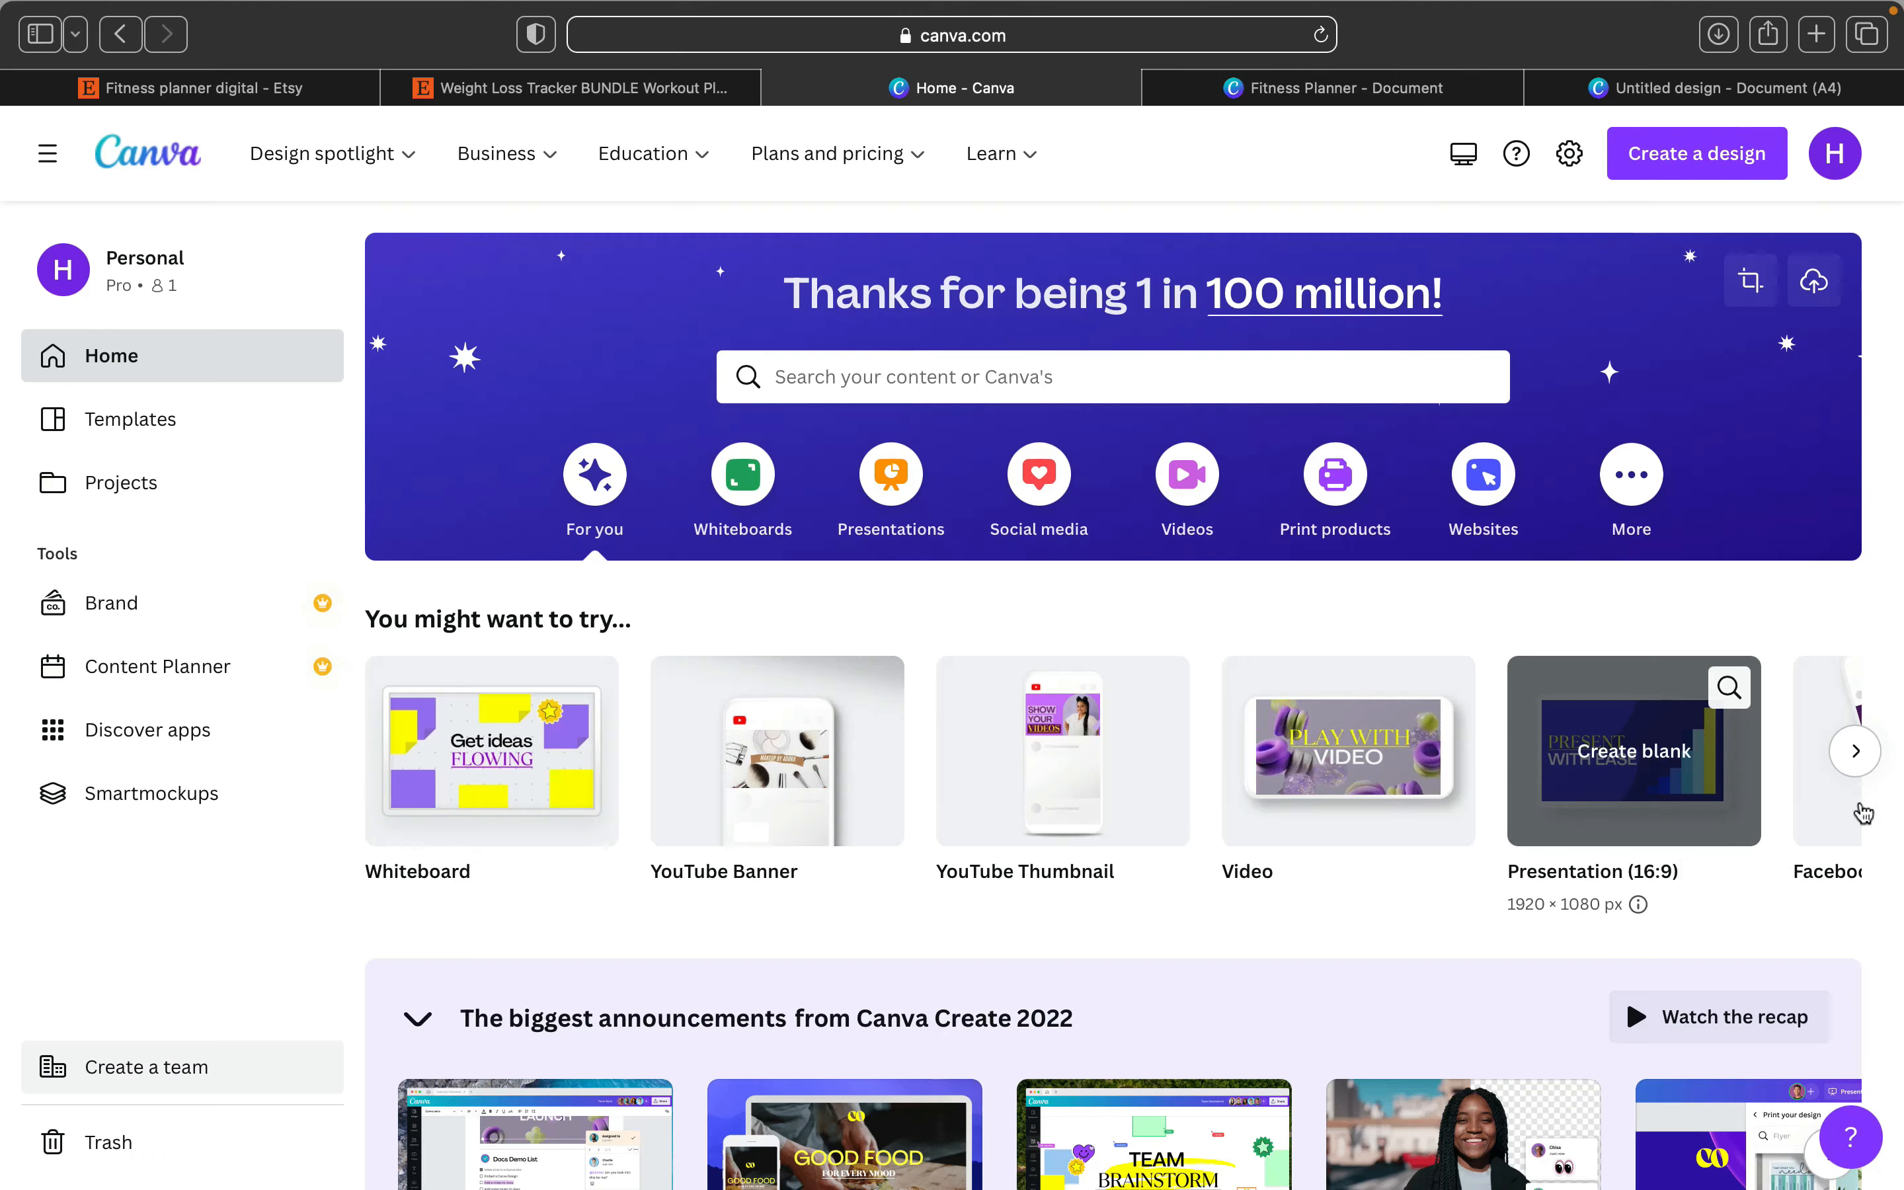
{"action": "left_click", "coordinate": [1710, 166]}
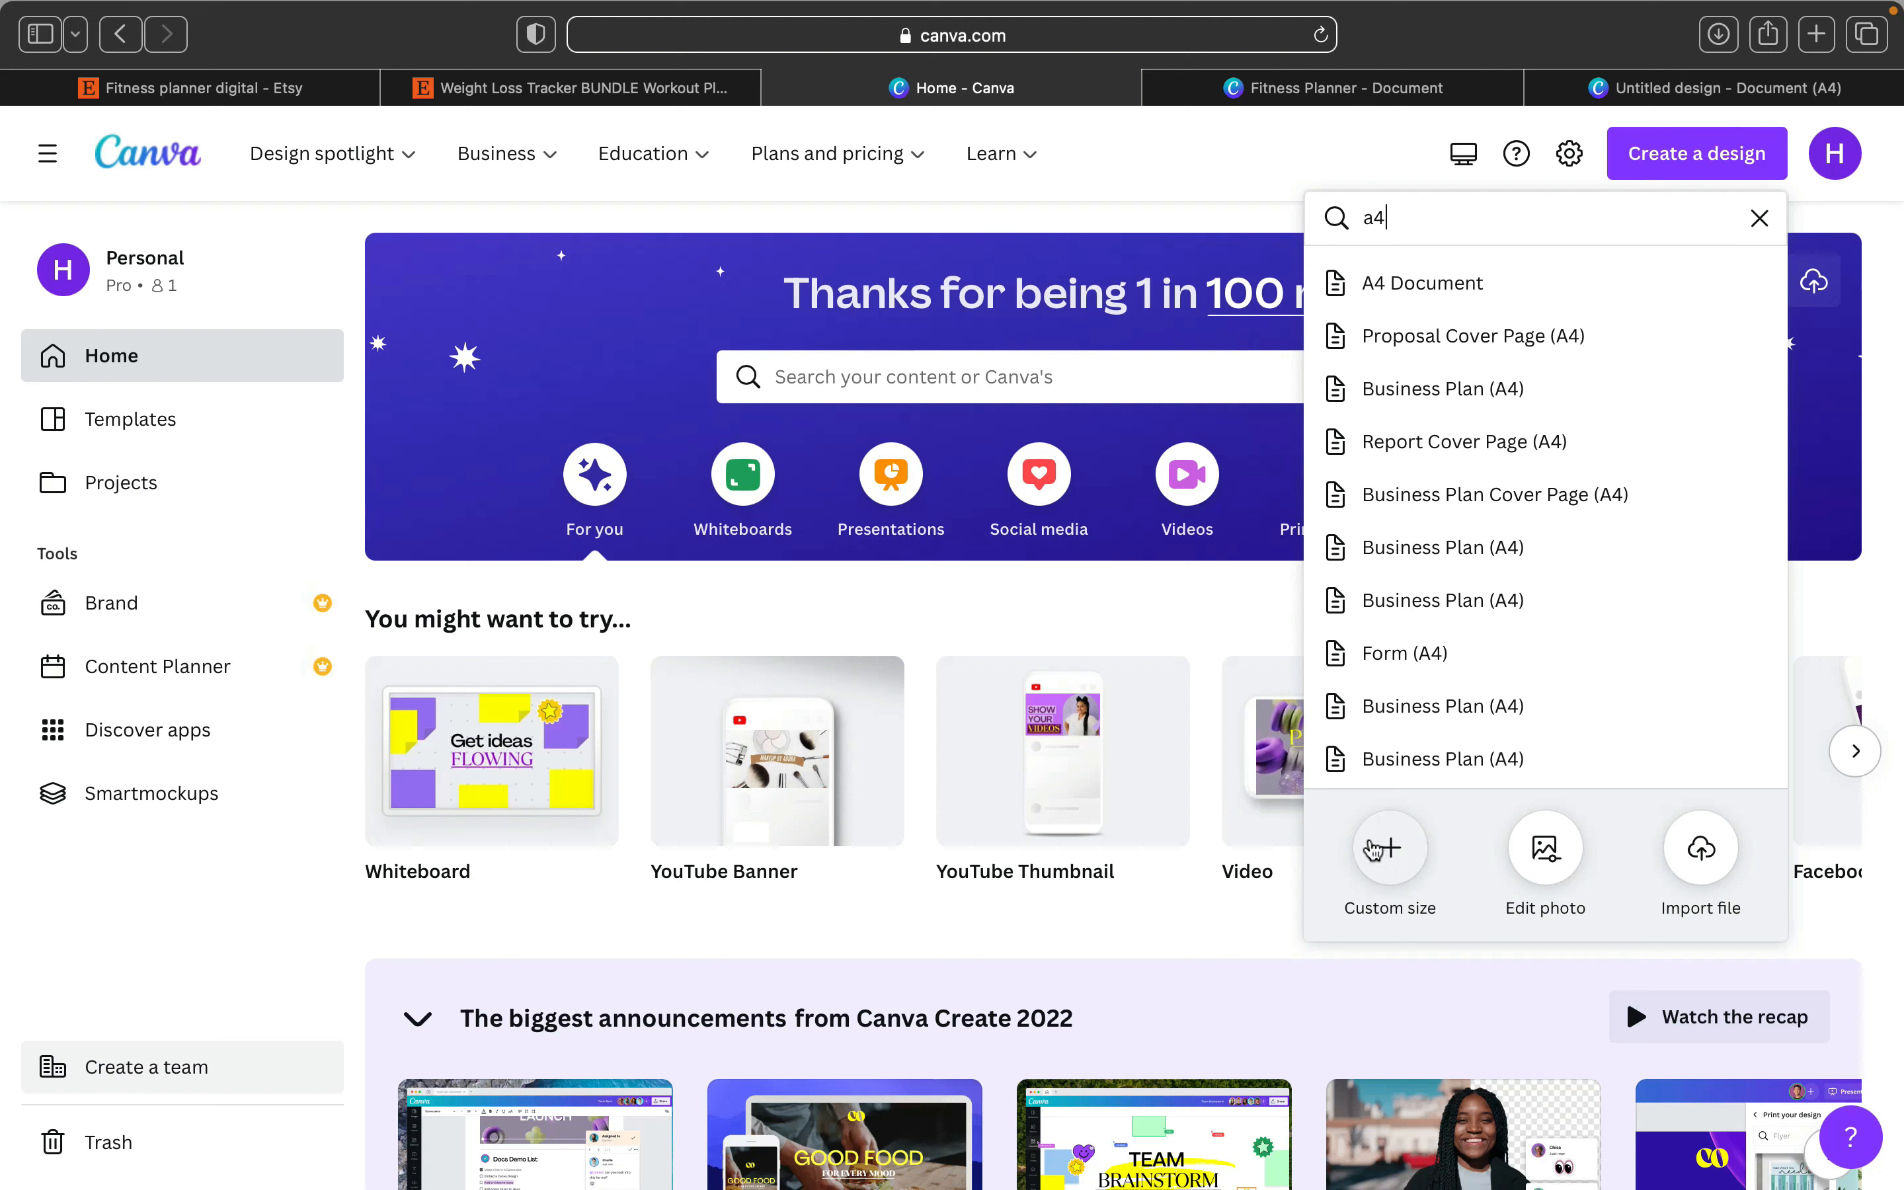
{"action": "left_click", "coordinate": [1390, 846]}
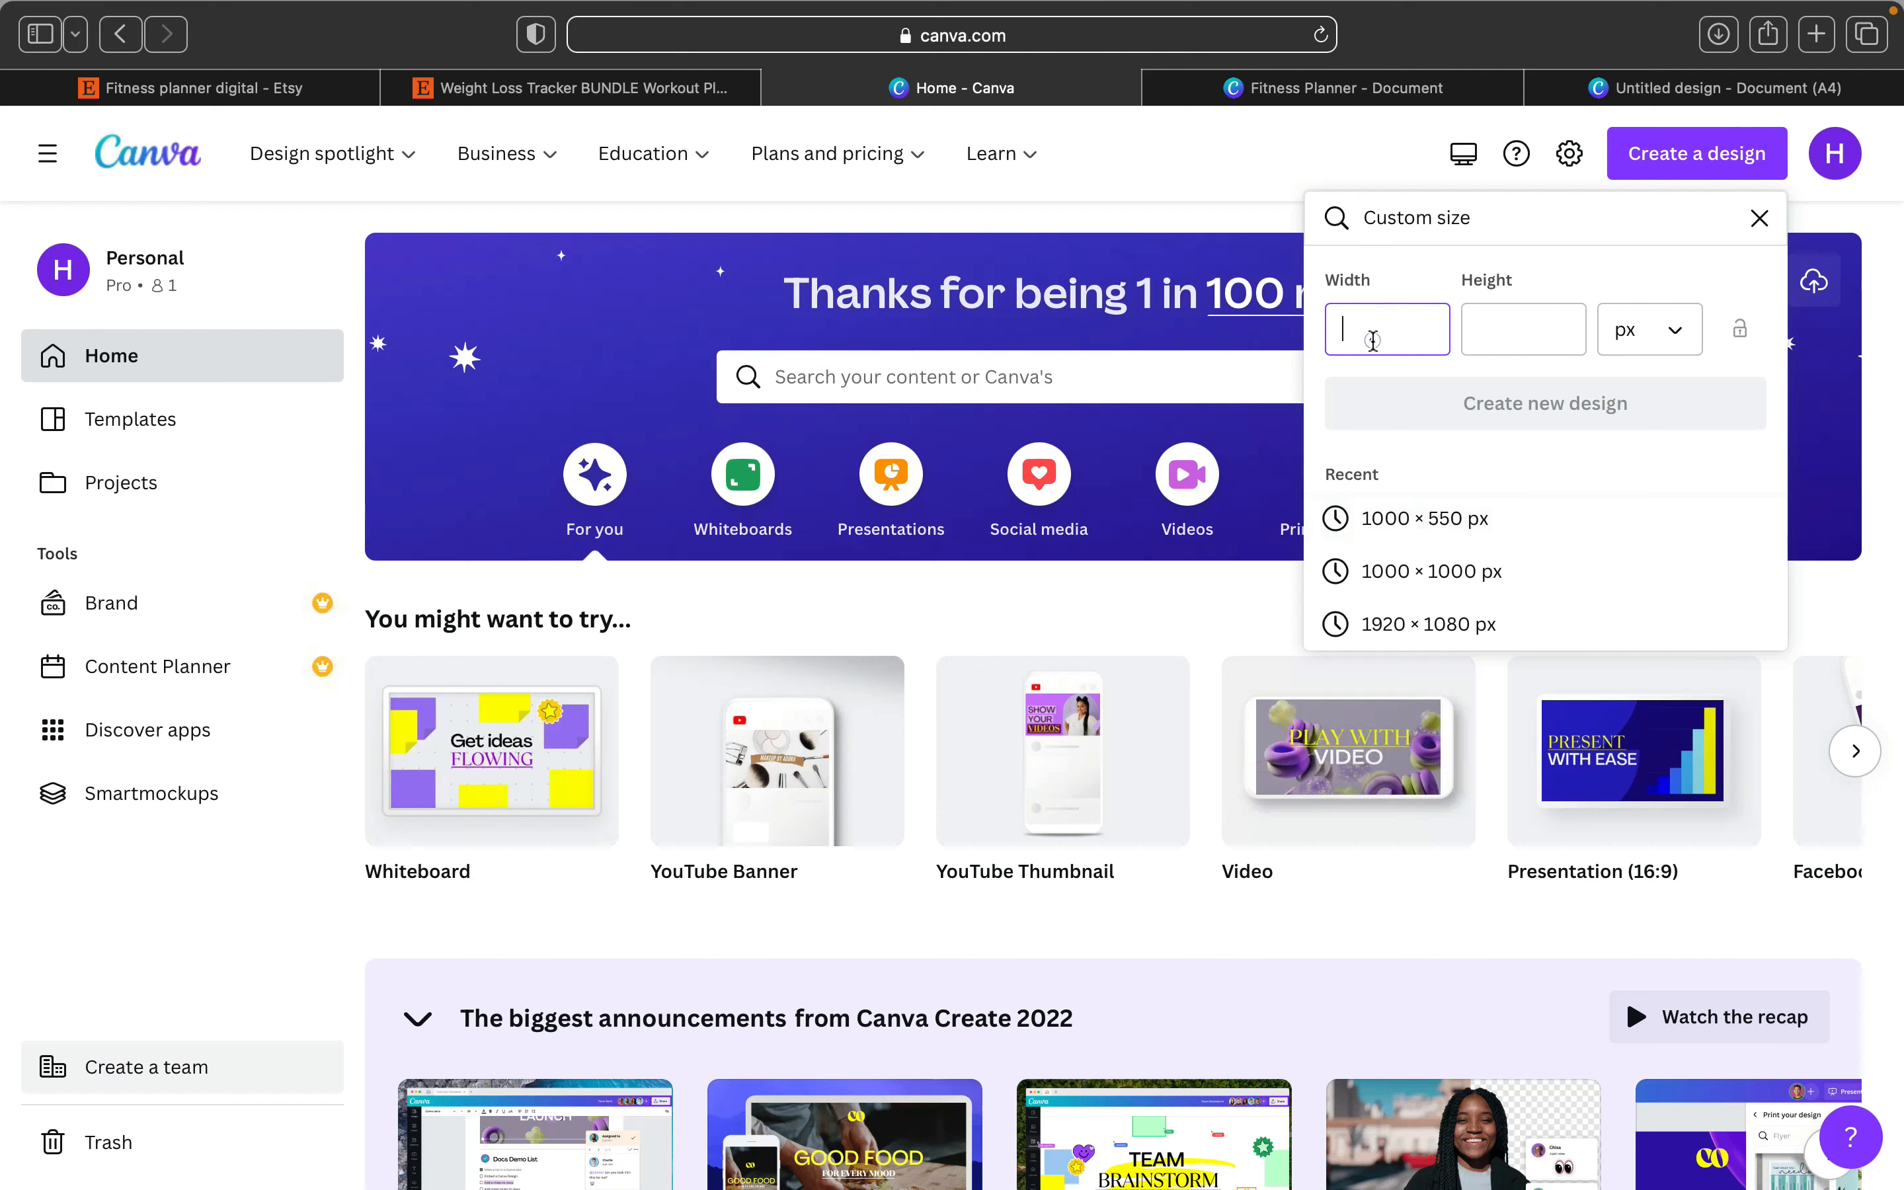
{"action": "left_click", "coordinate": [1372, 339]}
{"action": "type", "text": "2500"}
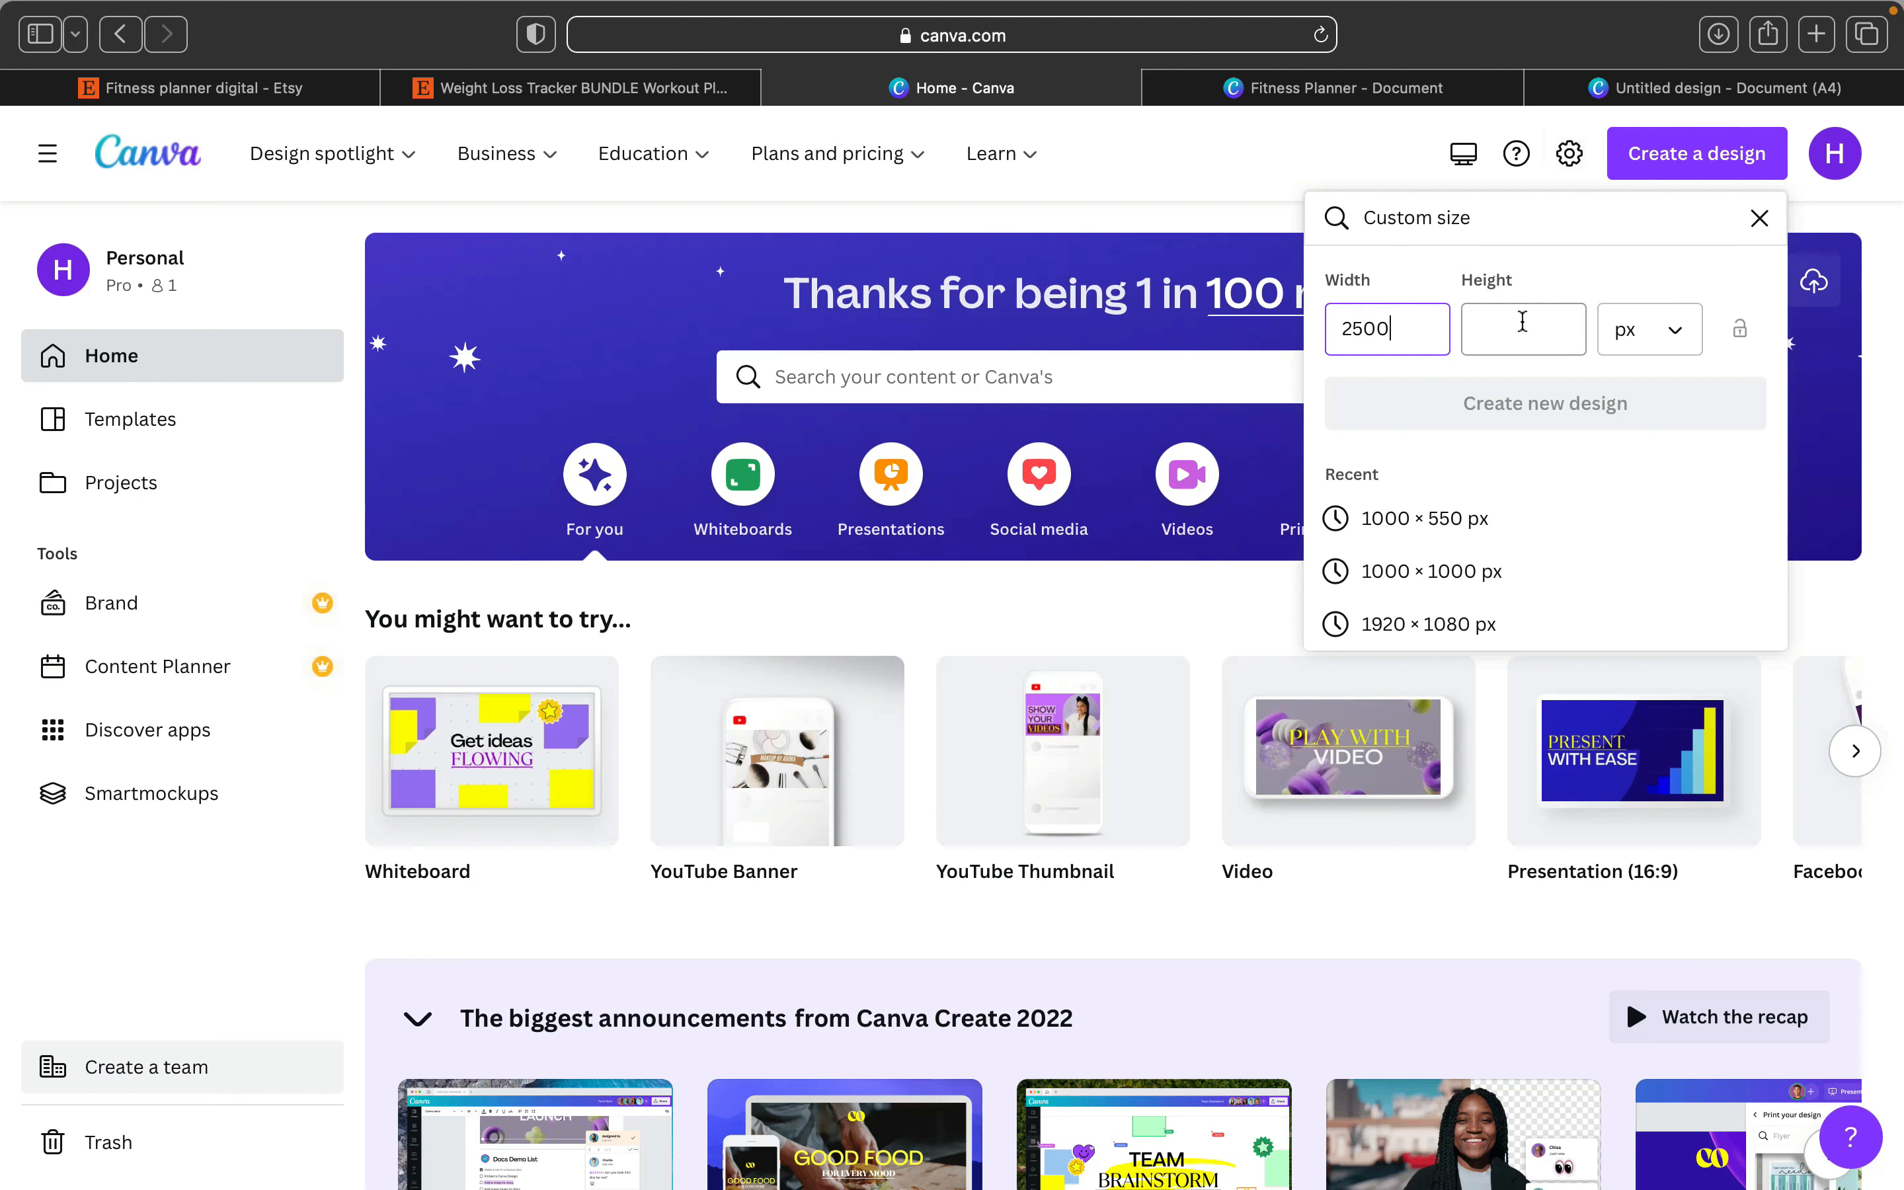
{"action": "left_click", "coordinate": [1523, 323]}
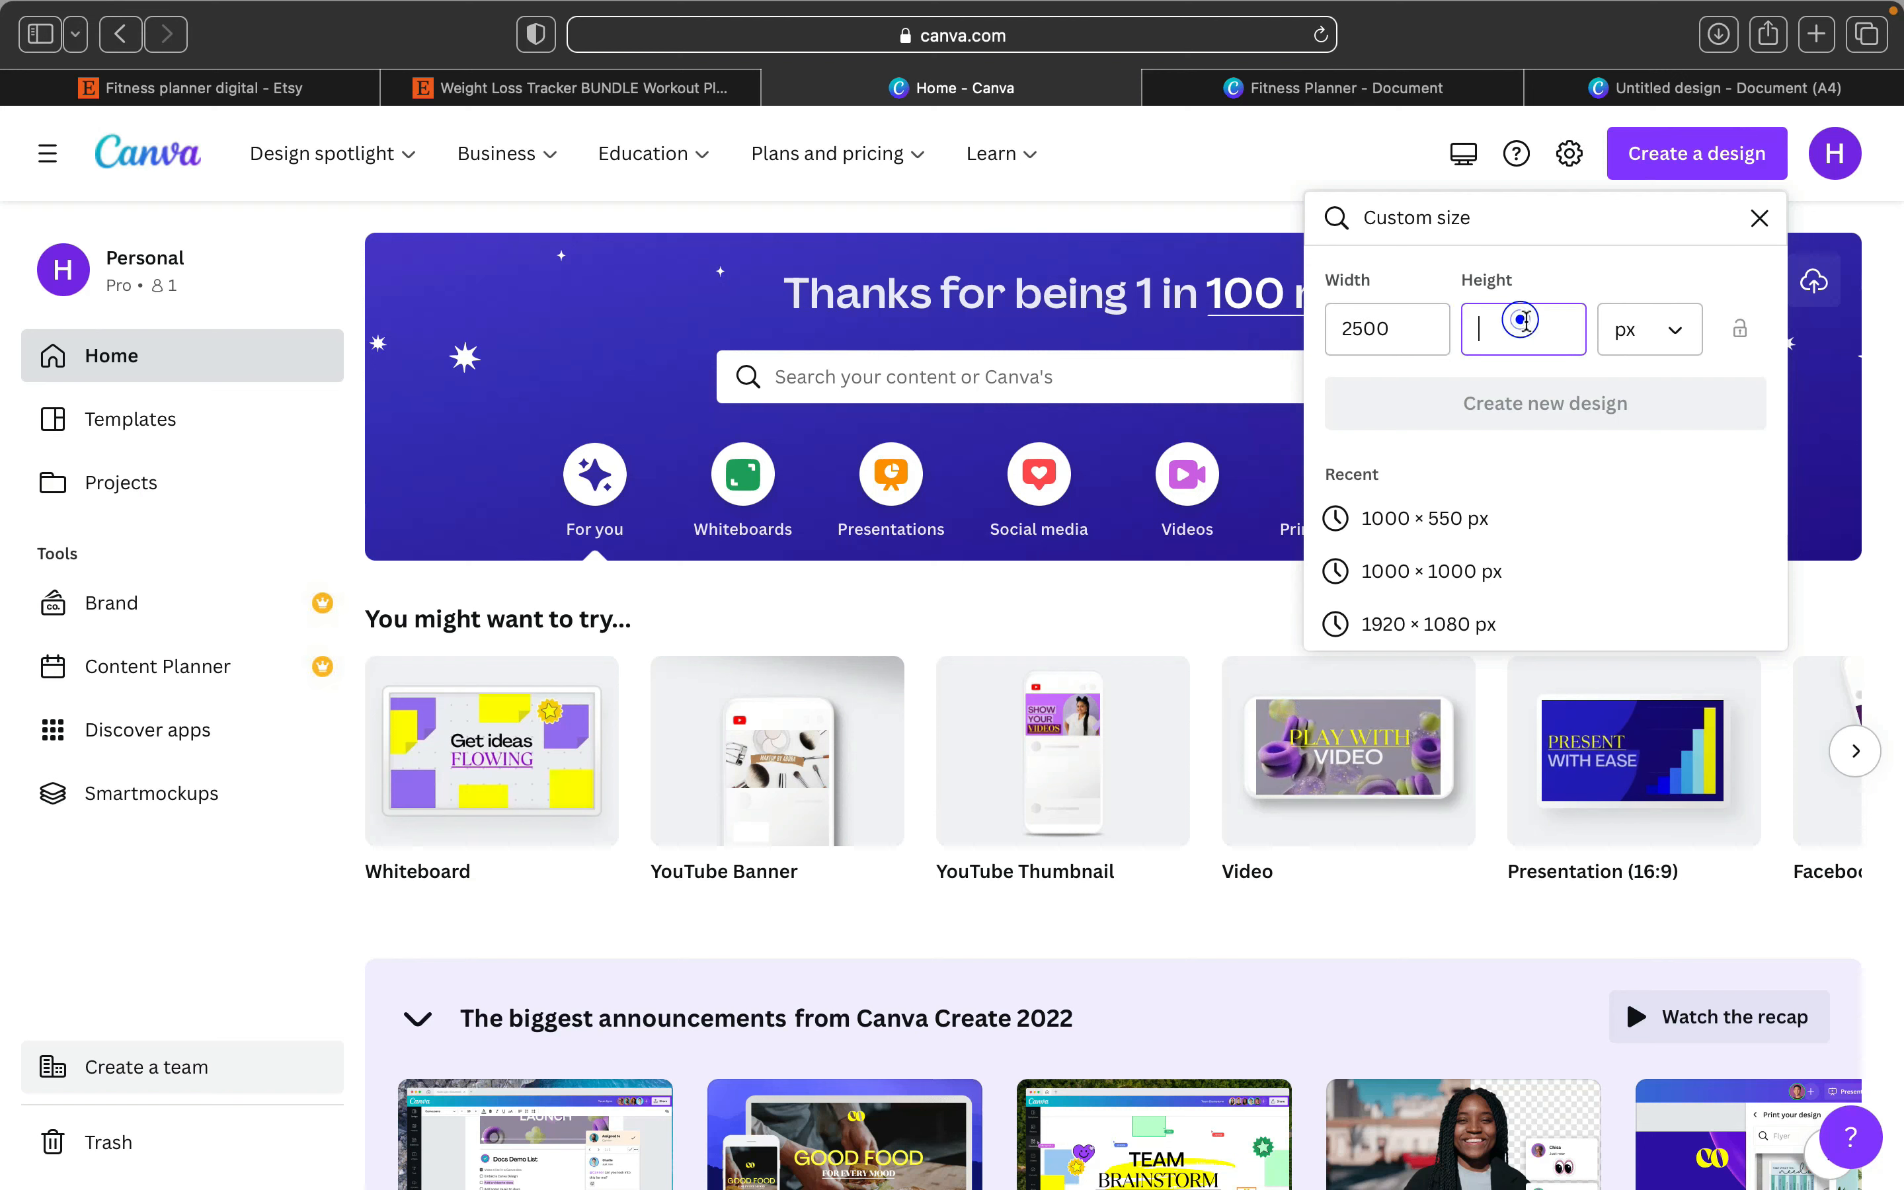
{"action": "type", "text": "2500"}
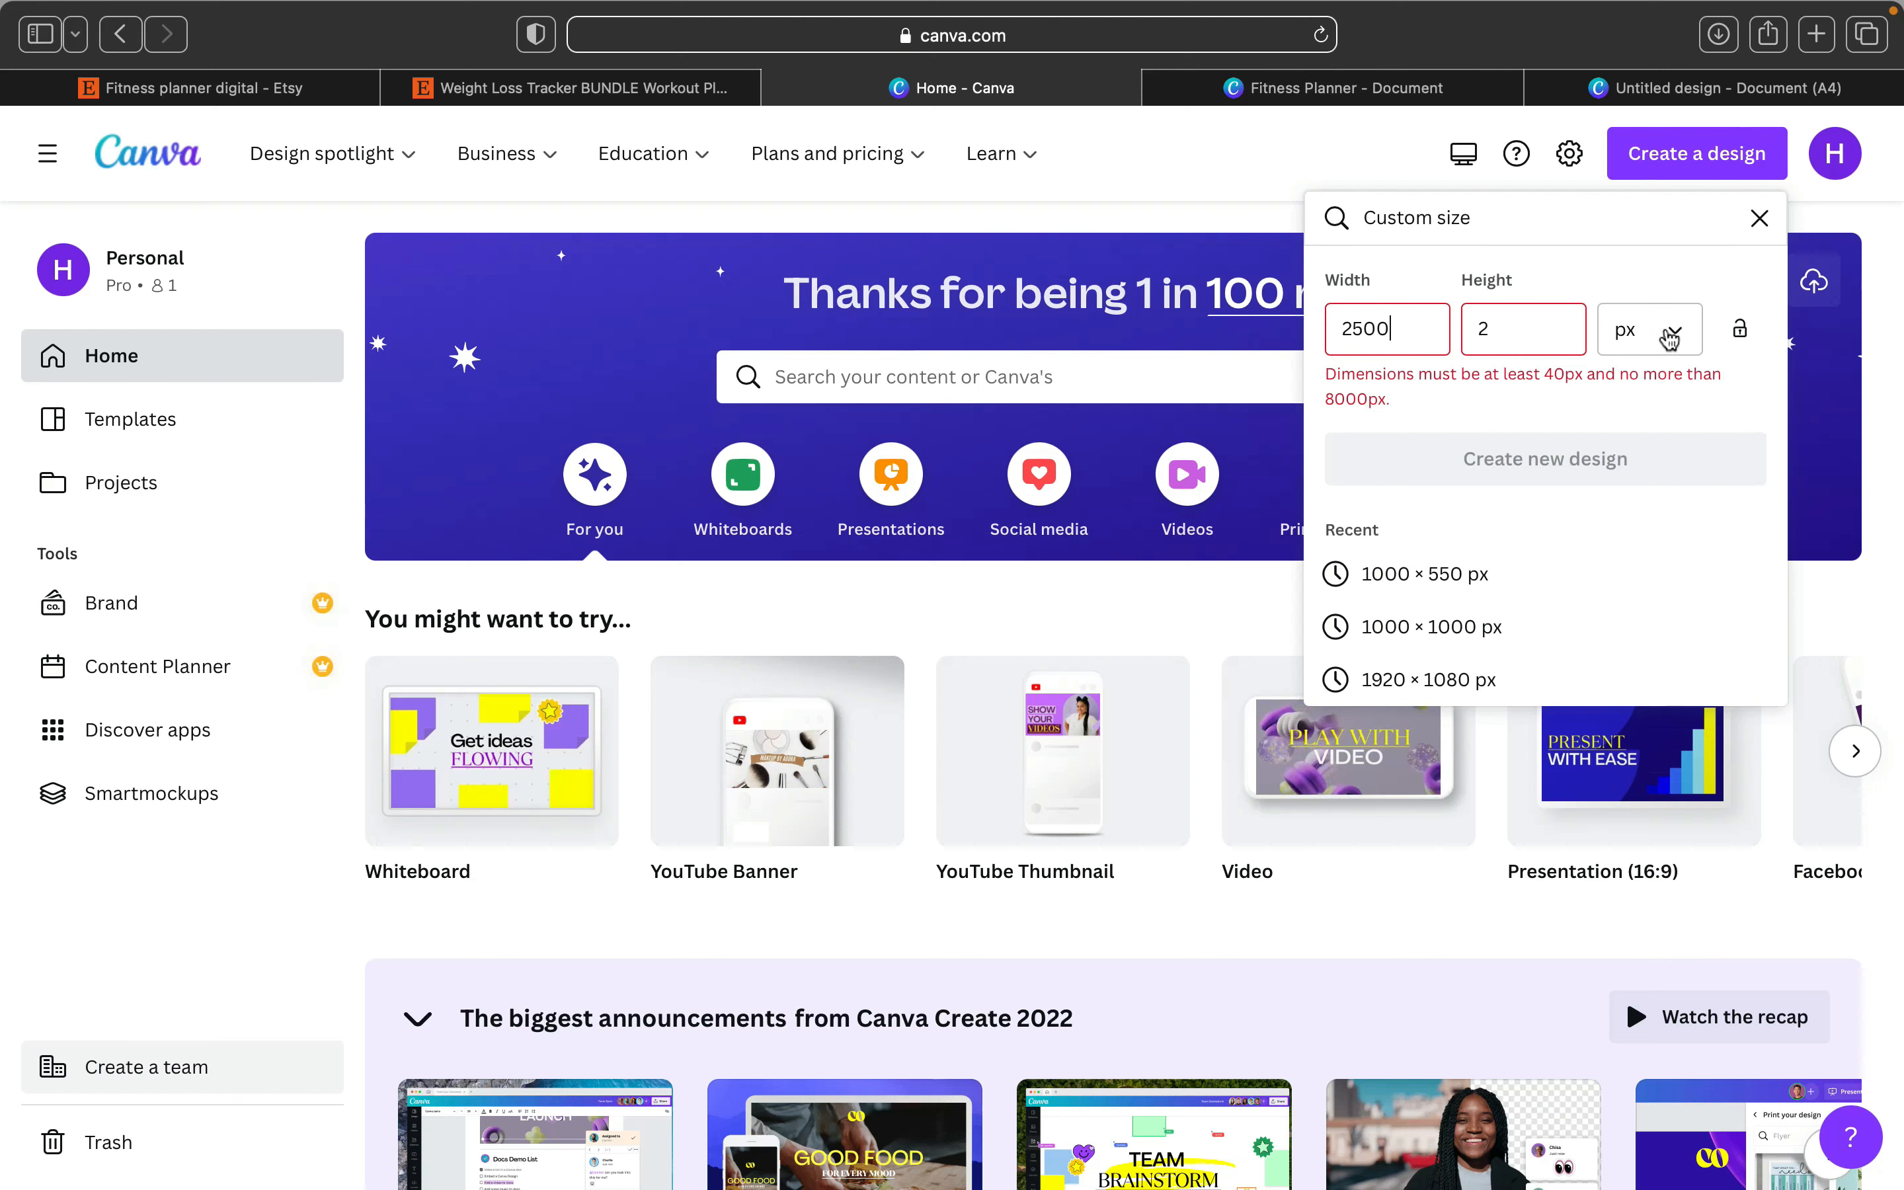
{"action": "left_click", "coordinate": [1552, 329]}
{"action": "type", "text": "000"}
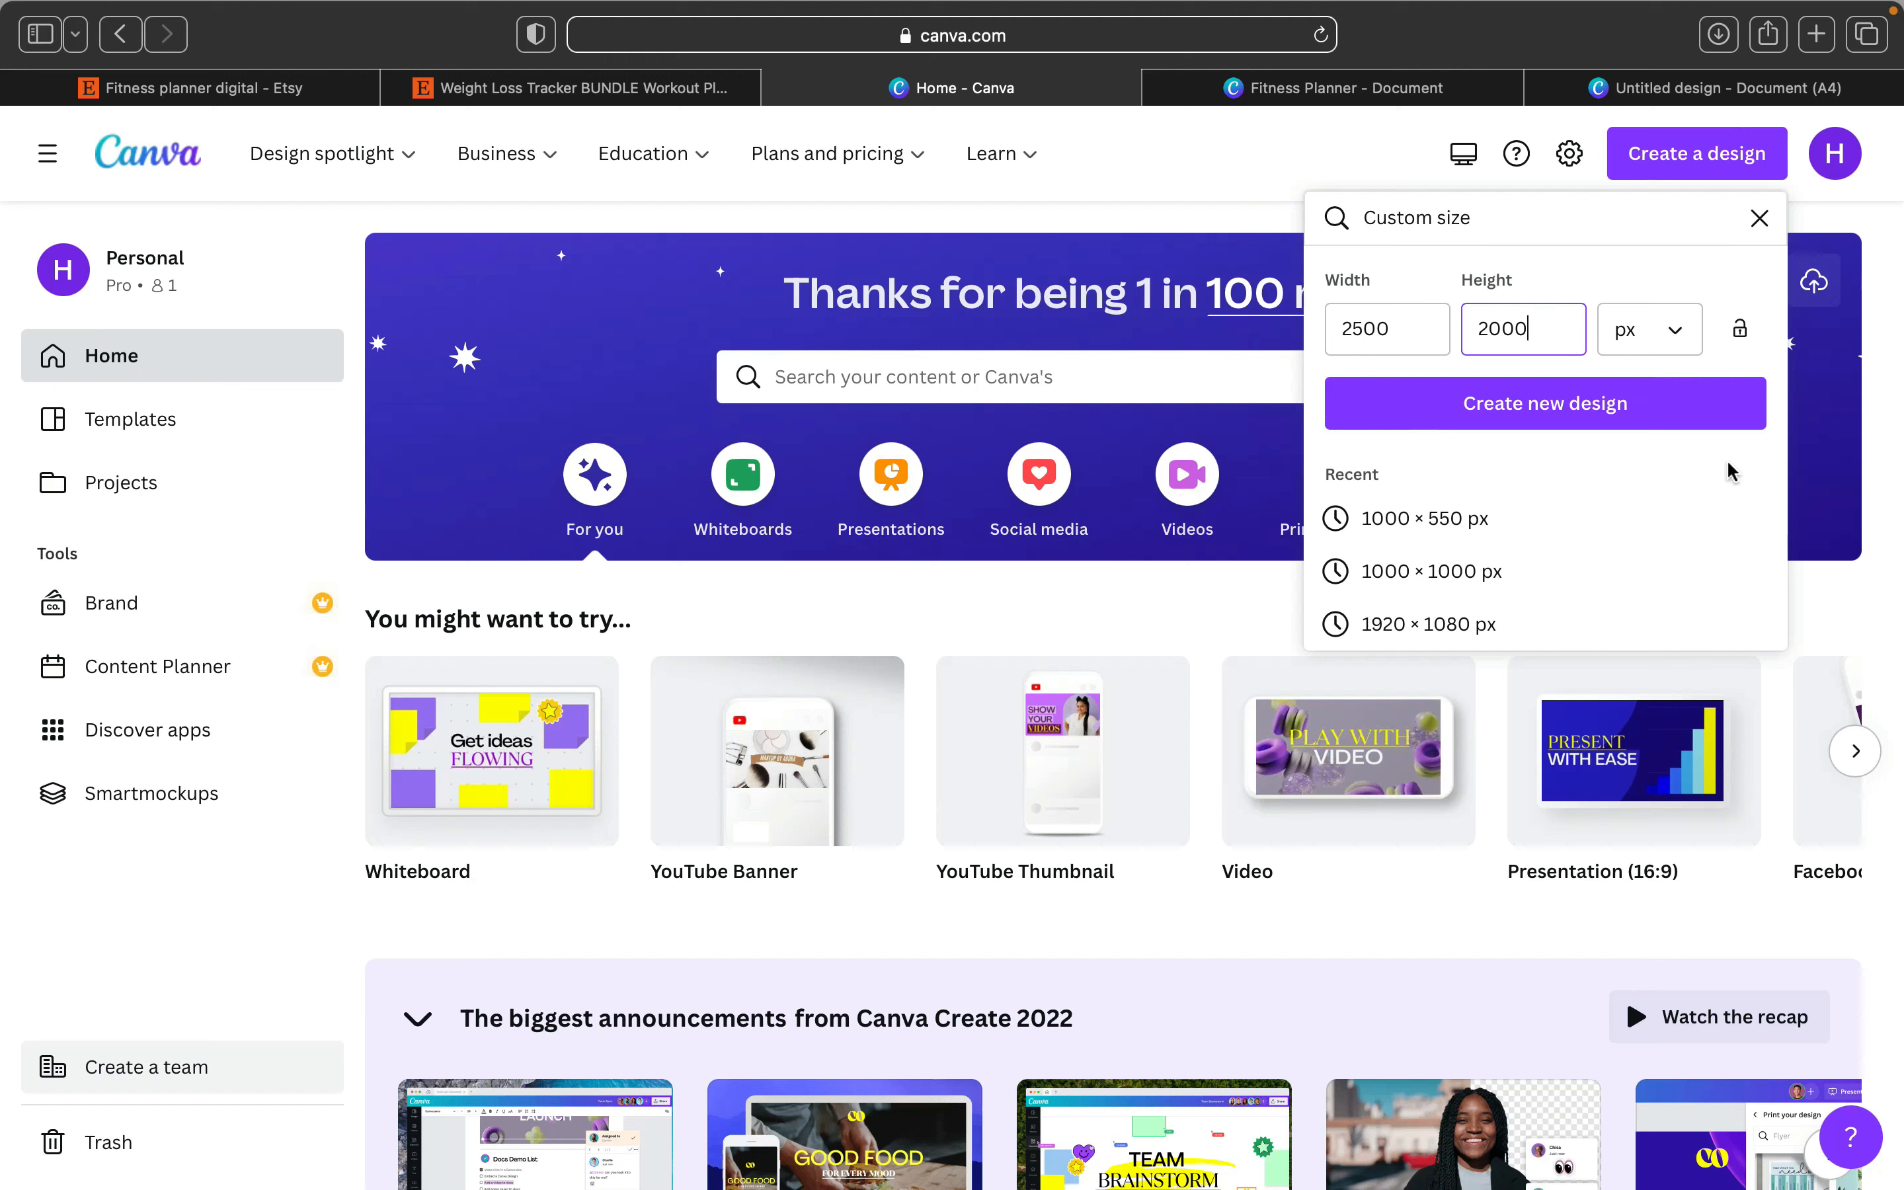
{"action": "left_click", "coordinate": [1590, 408]}
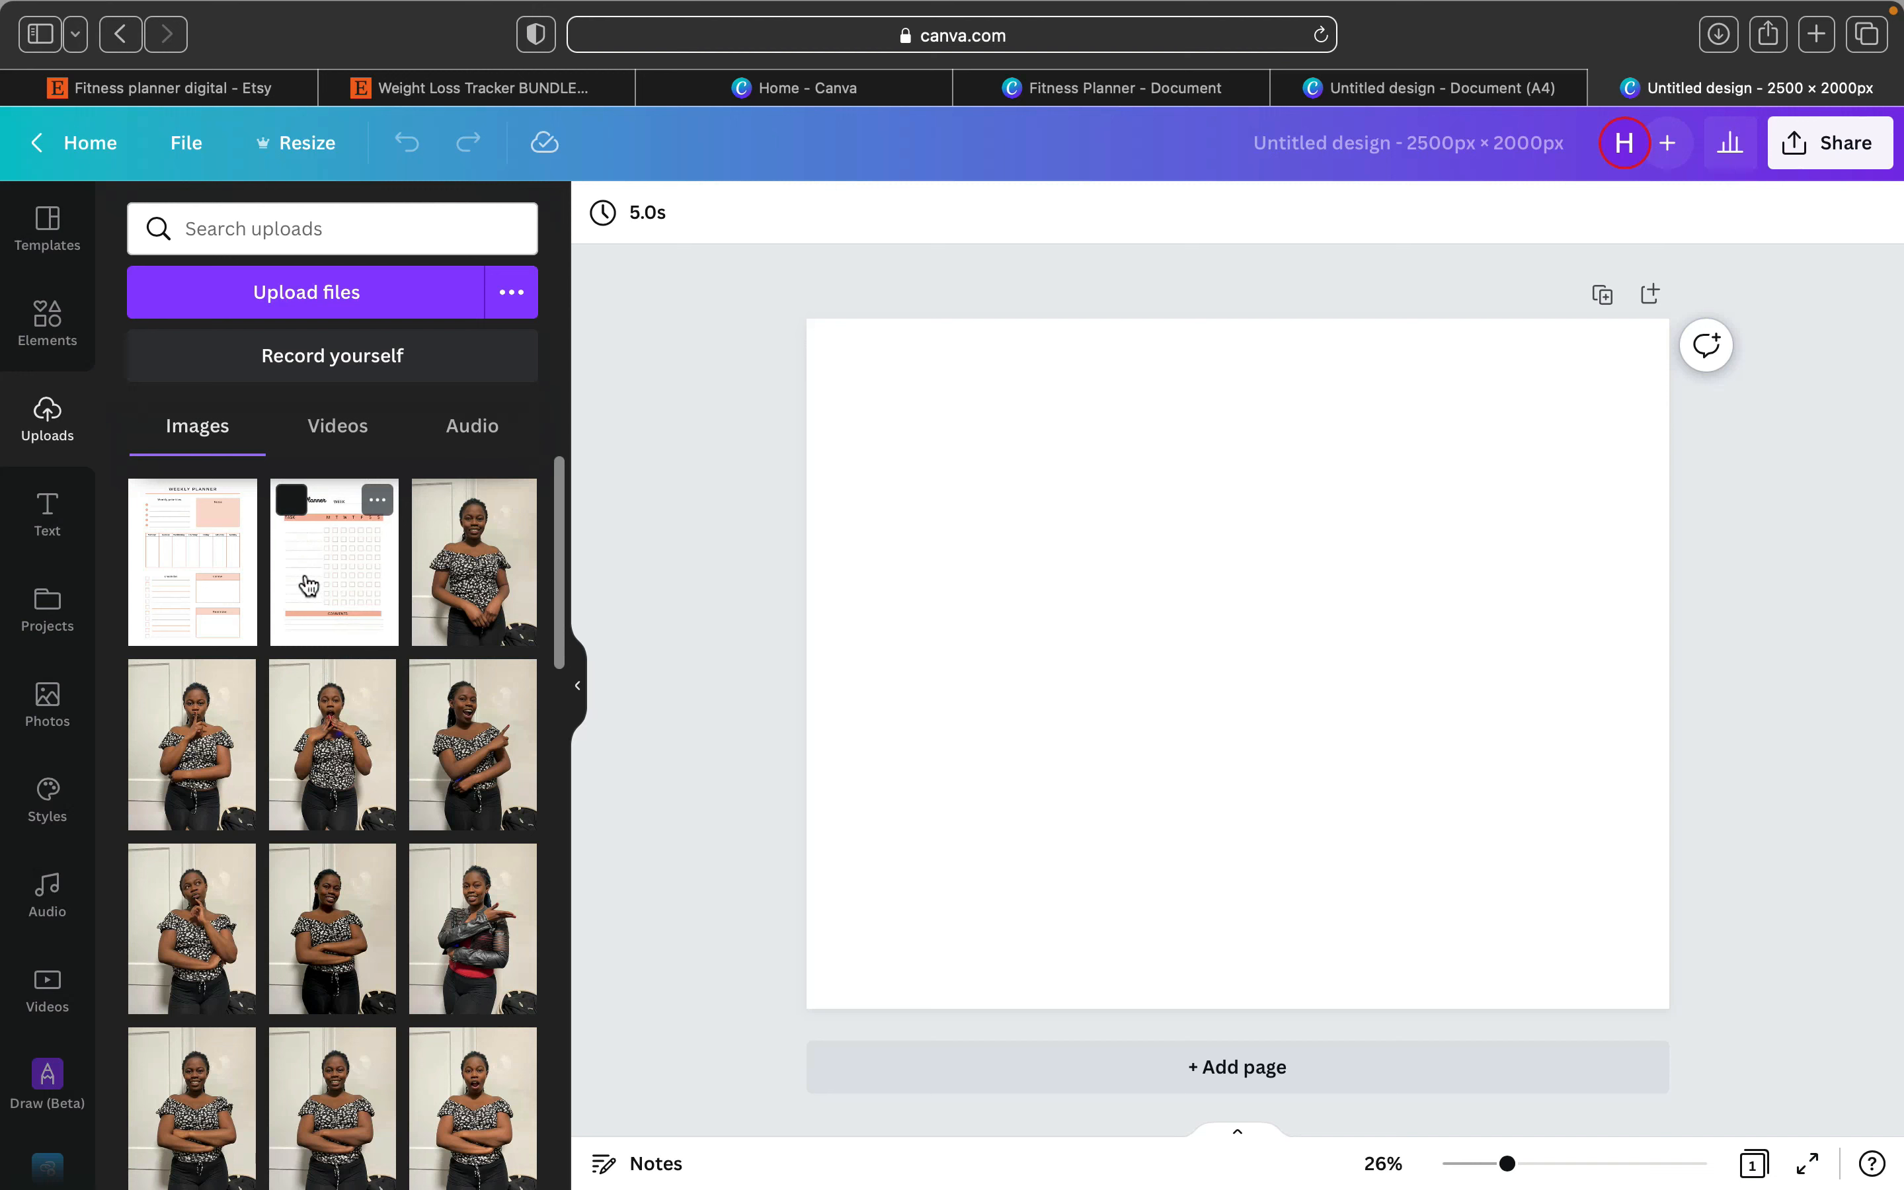
Insert the uploaded Weekly Planner image, place it on the left half of the page and shrink it slightly.
{"action": "left_click", "coordinate": [197, 623]}
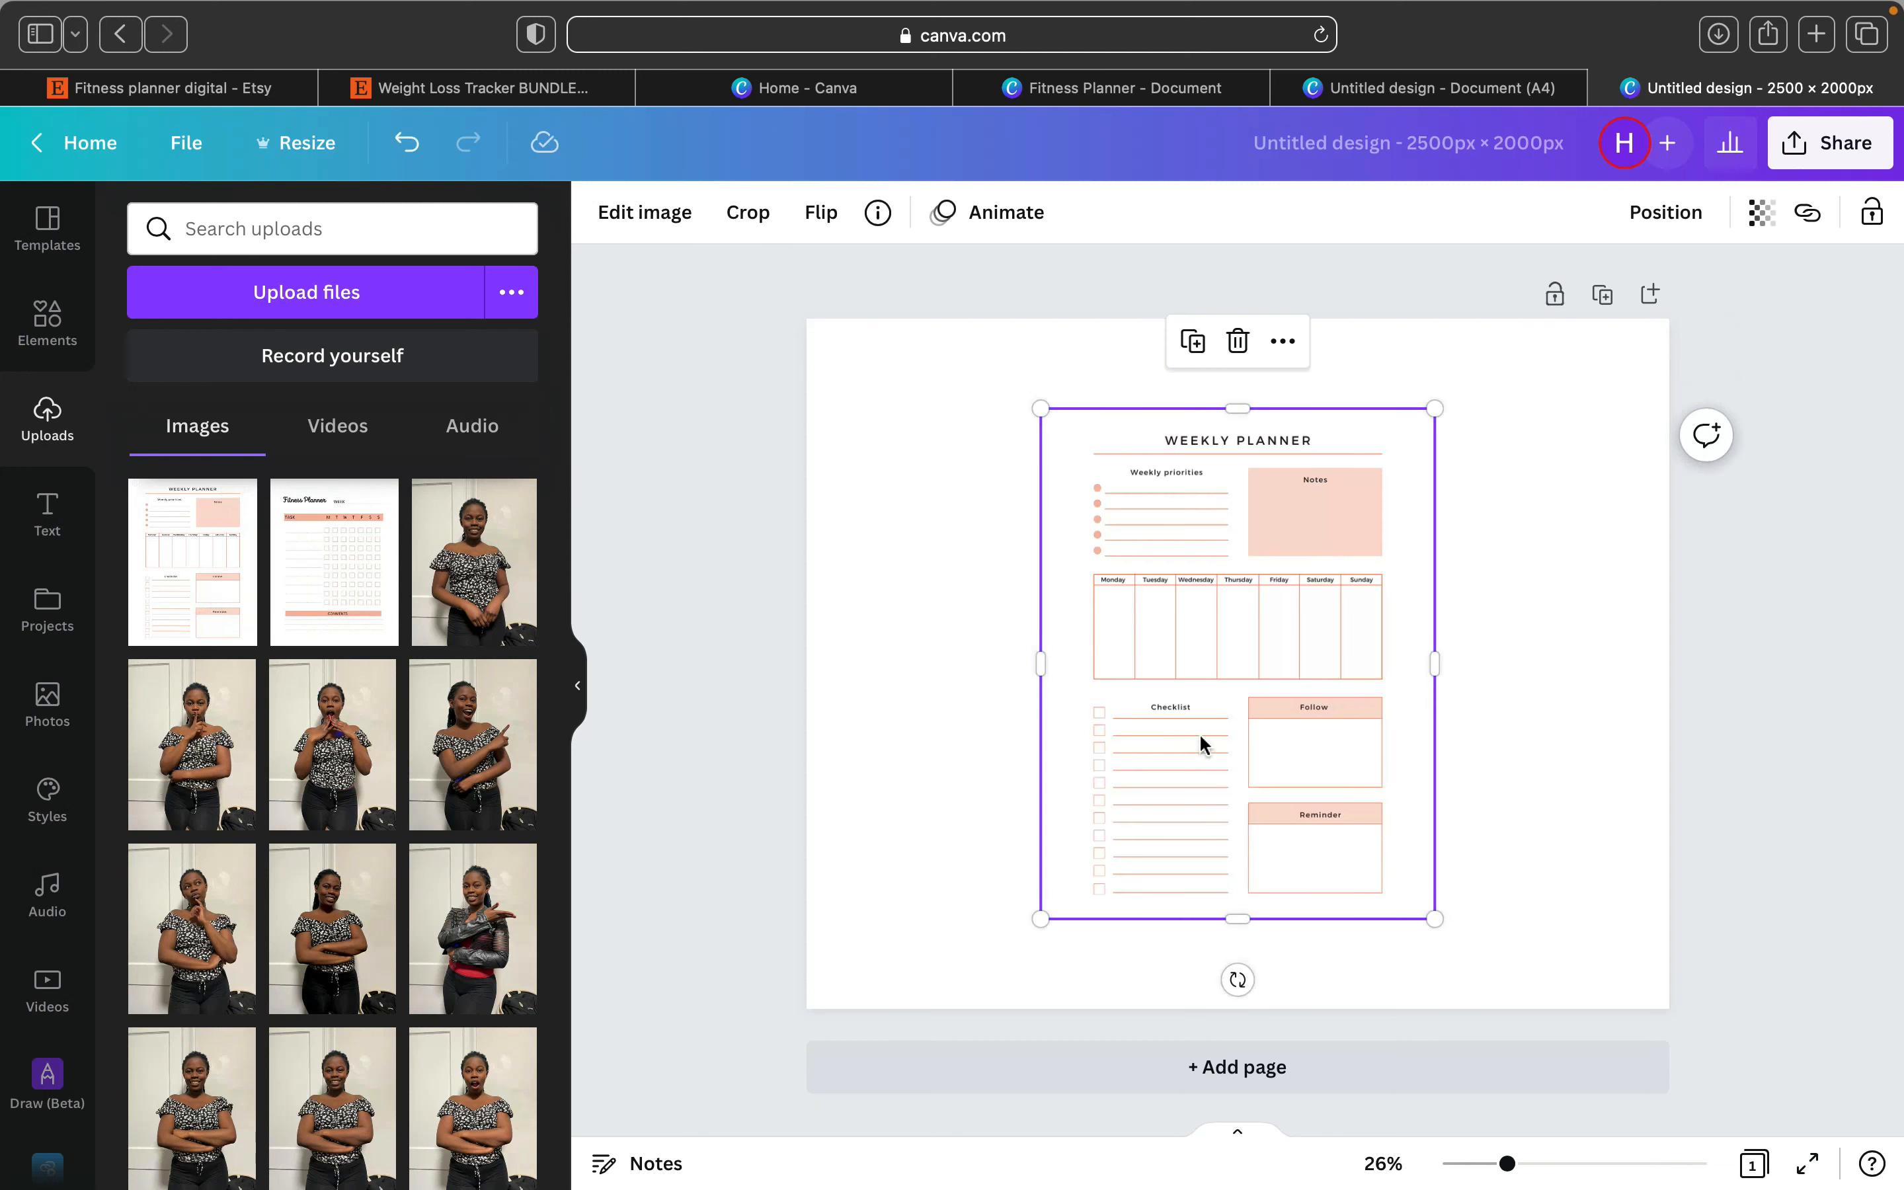
{"action": "left_click_drag", "start_coordinate": [1127, 666], "coordinate": [1033, 650]}
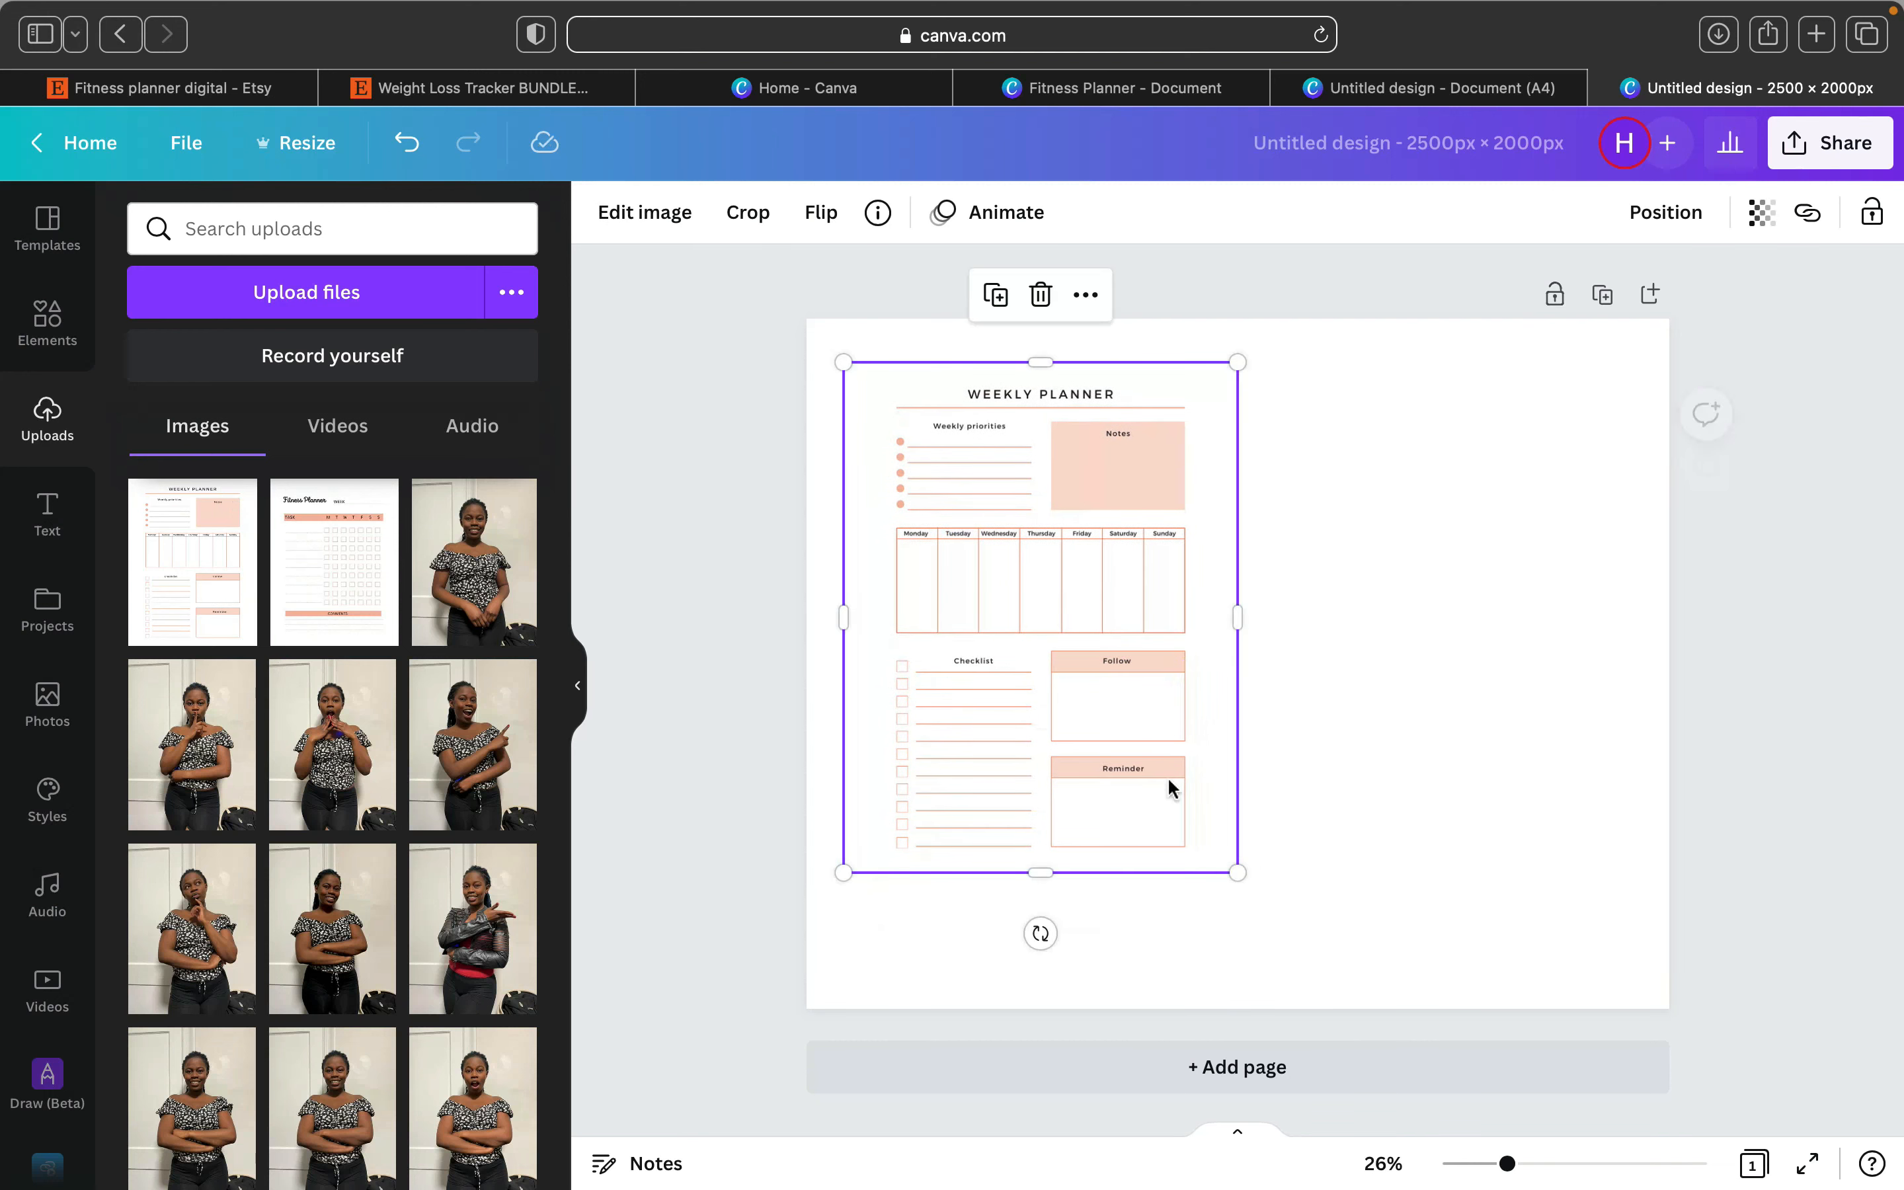
{"action": "left_click_drag", "start_coordinate": [1251, 885], "coordinate": [1145, 842]}
Insert the uploaded Fitness Planner image, shrink it slightly and place it on the right half of the page beside the Weekly Planner.
{"action": "left_click", "coordinate": [325, 584]}
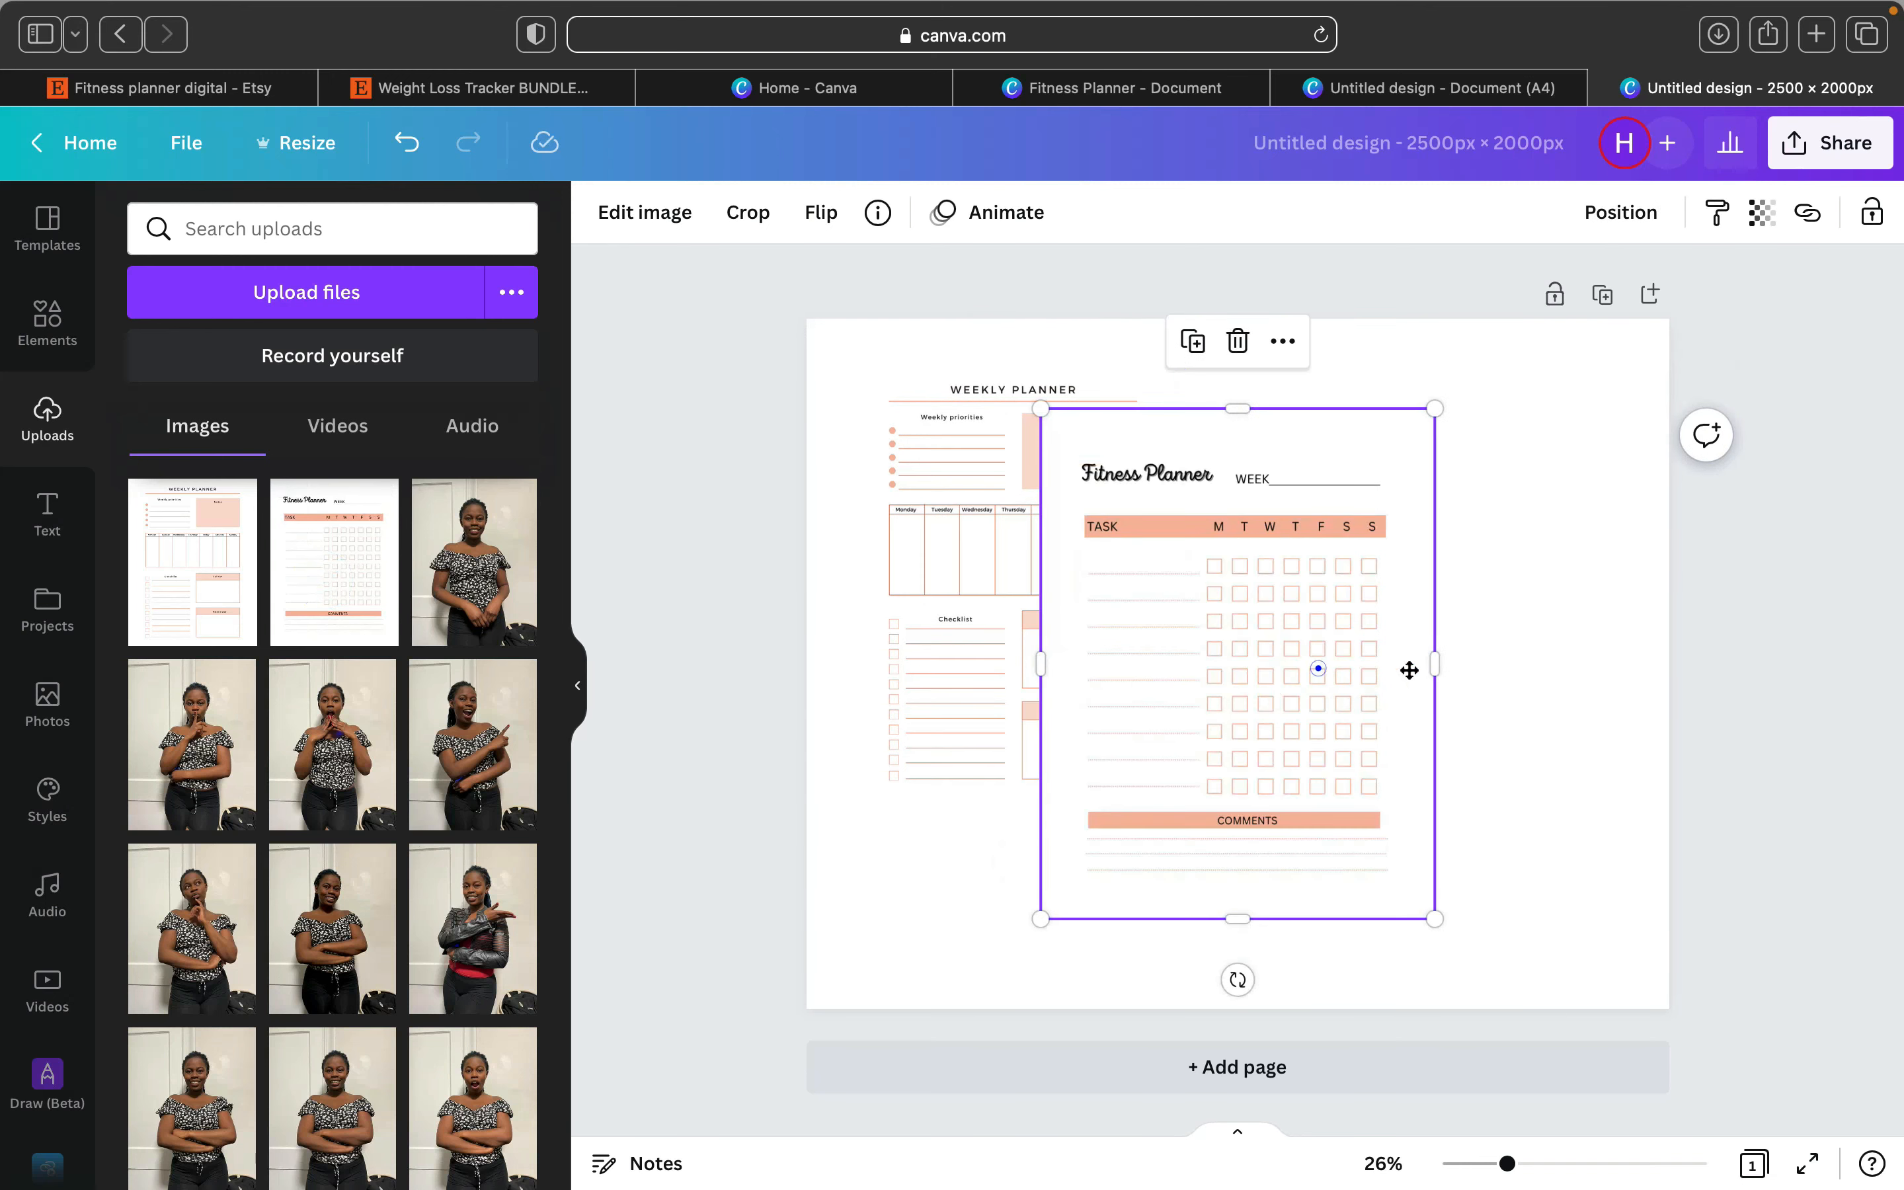
{"action": "left_click_drag", "start_coordinate": [1317, 668], "coordinate": [1449, 625]}
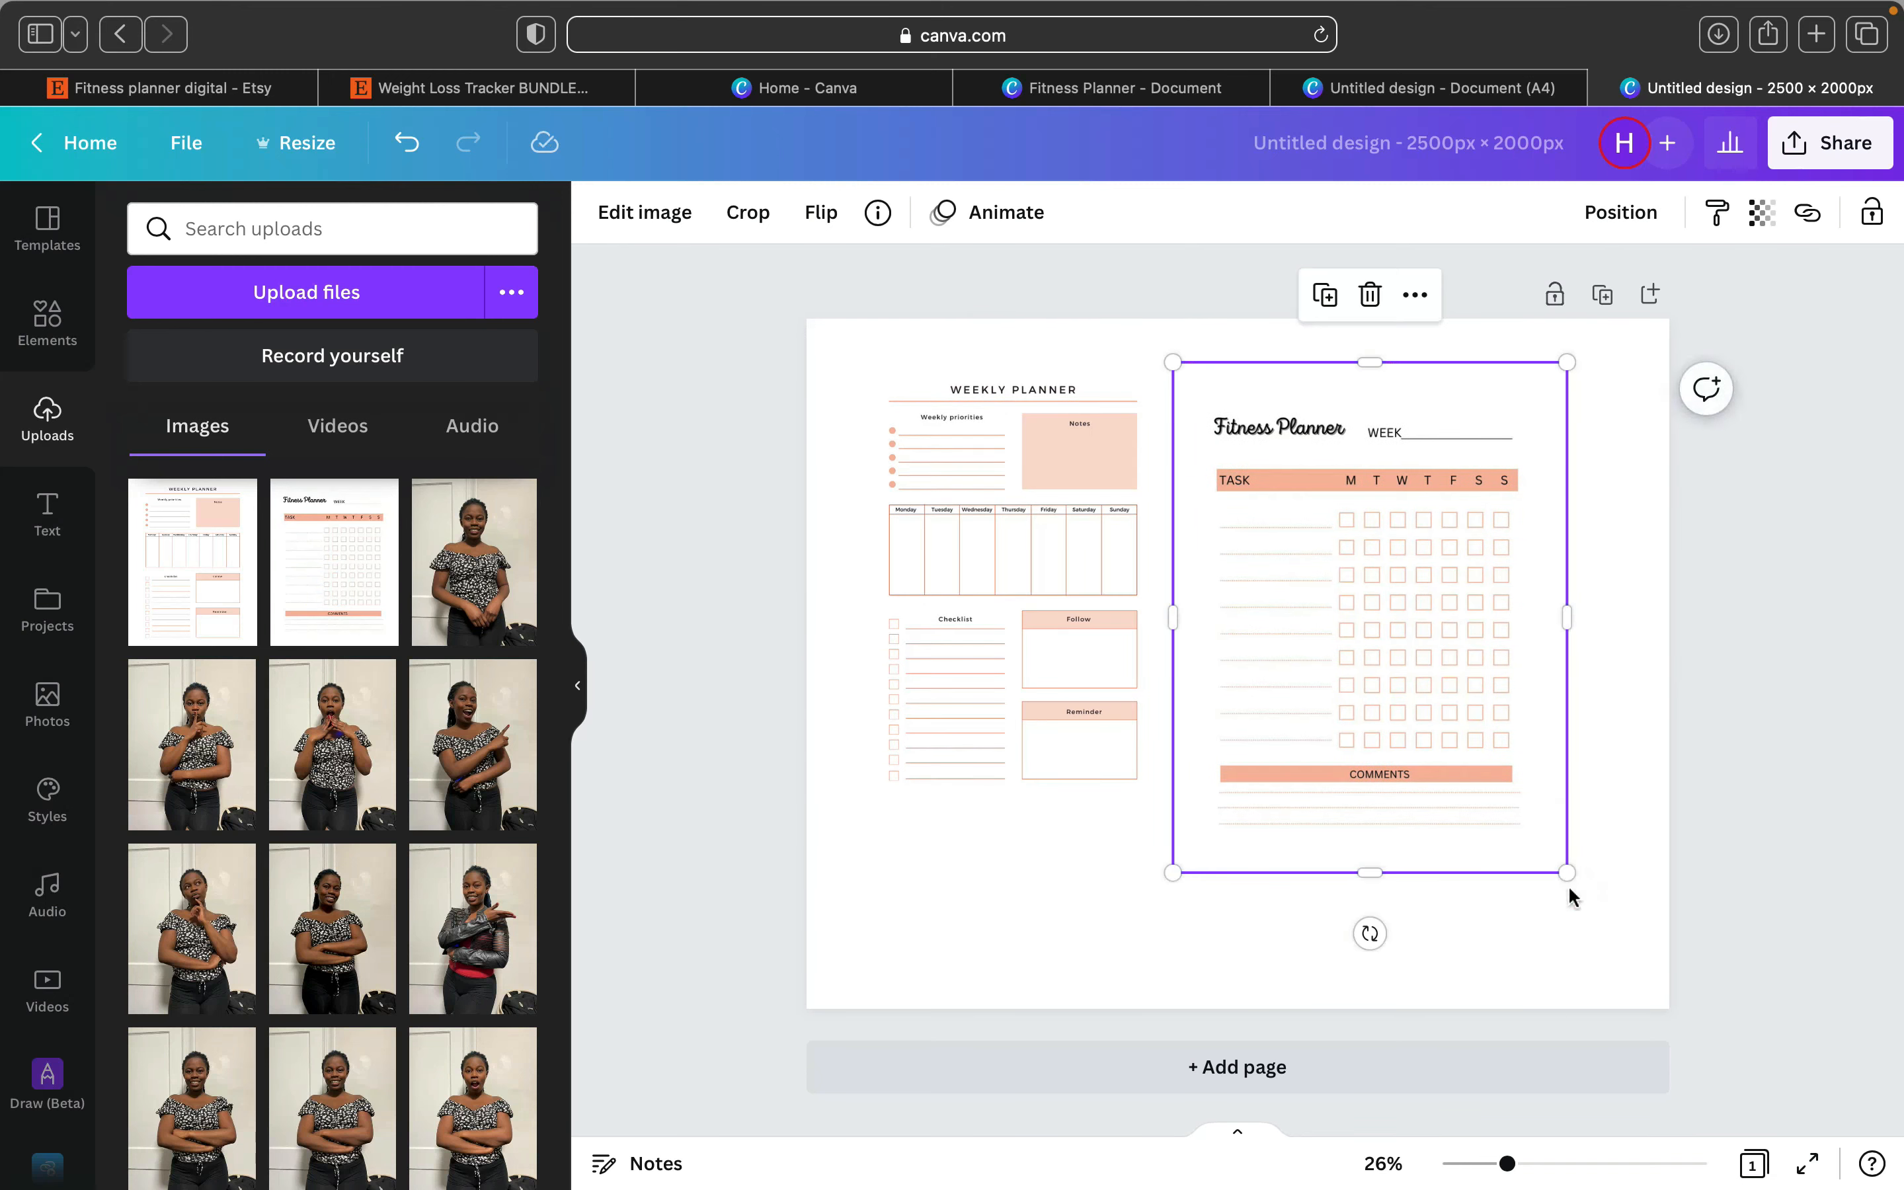
{"action": "left_click_drag", "start_coordinate": [1561, 876], "coordinate": [1445, 843]}
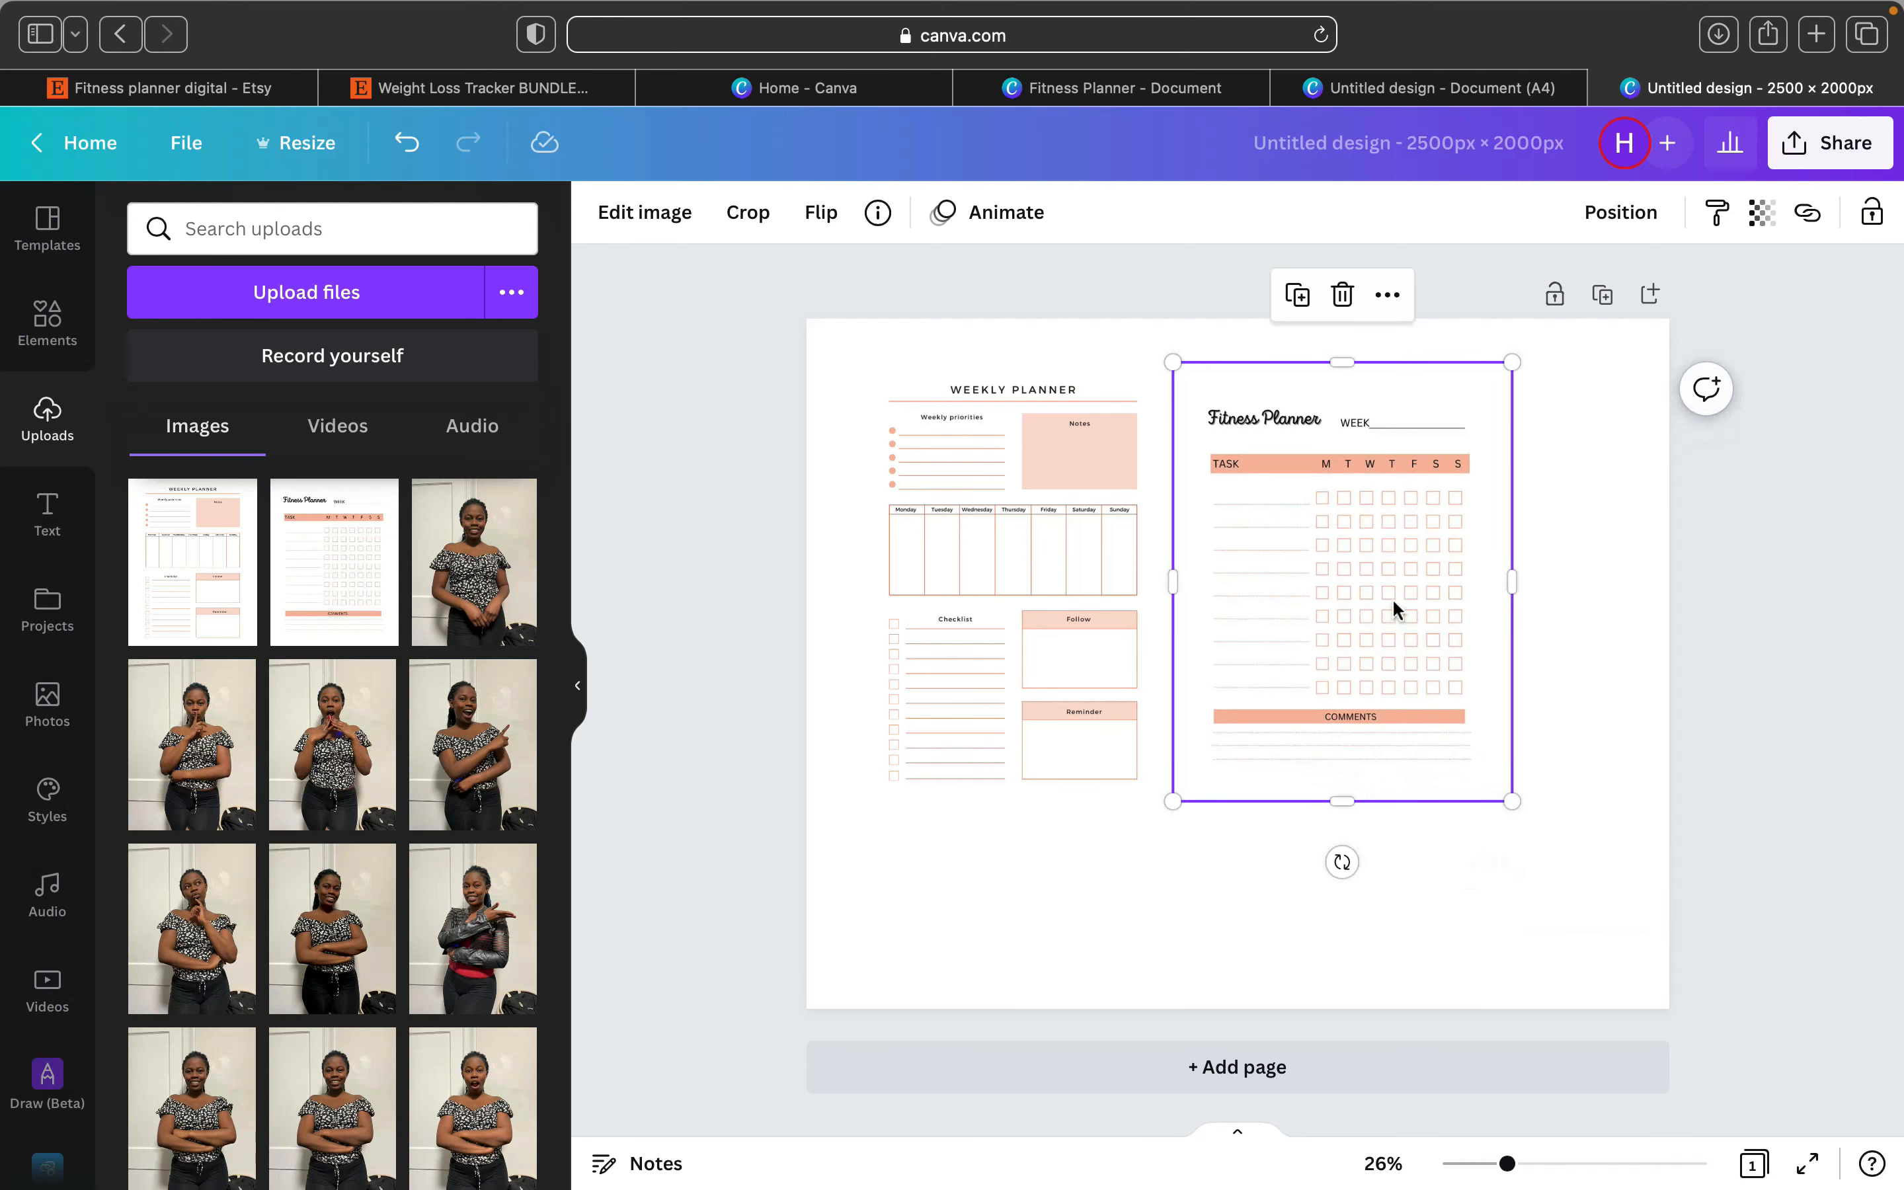
{"action": "left_click_drag", "start_coordinate": [1392, 602], "coordinate": [1462, 620]}
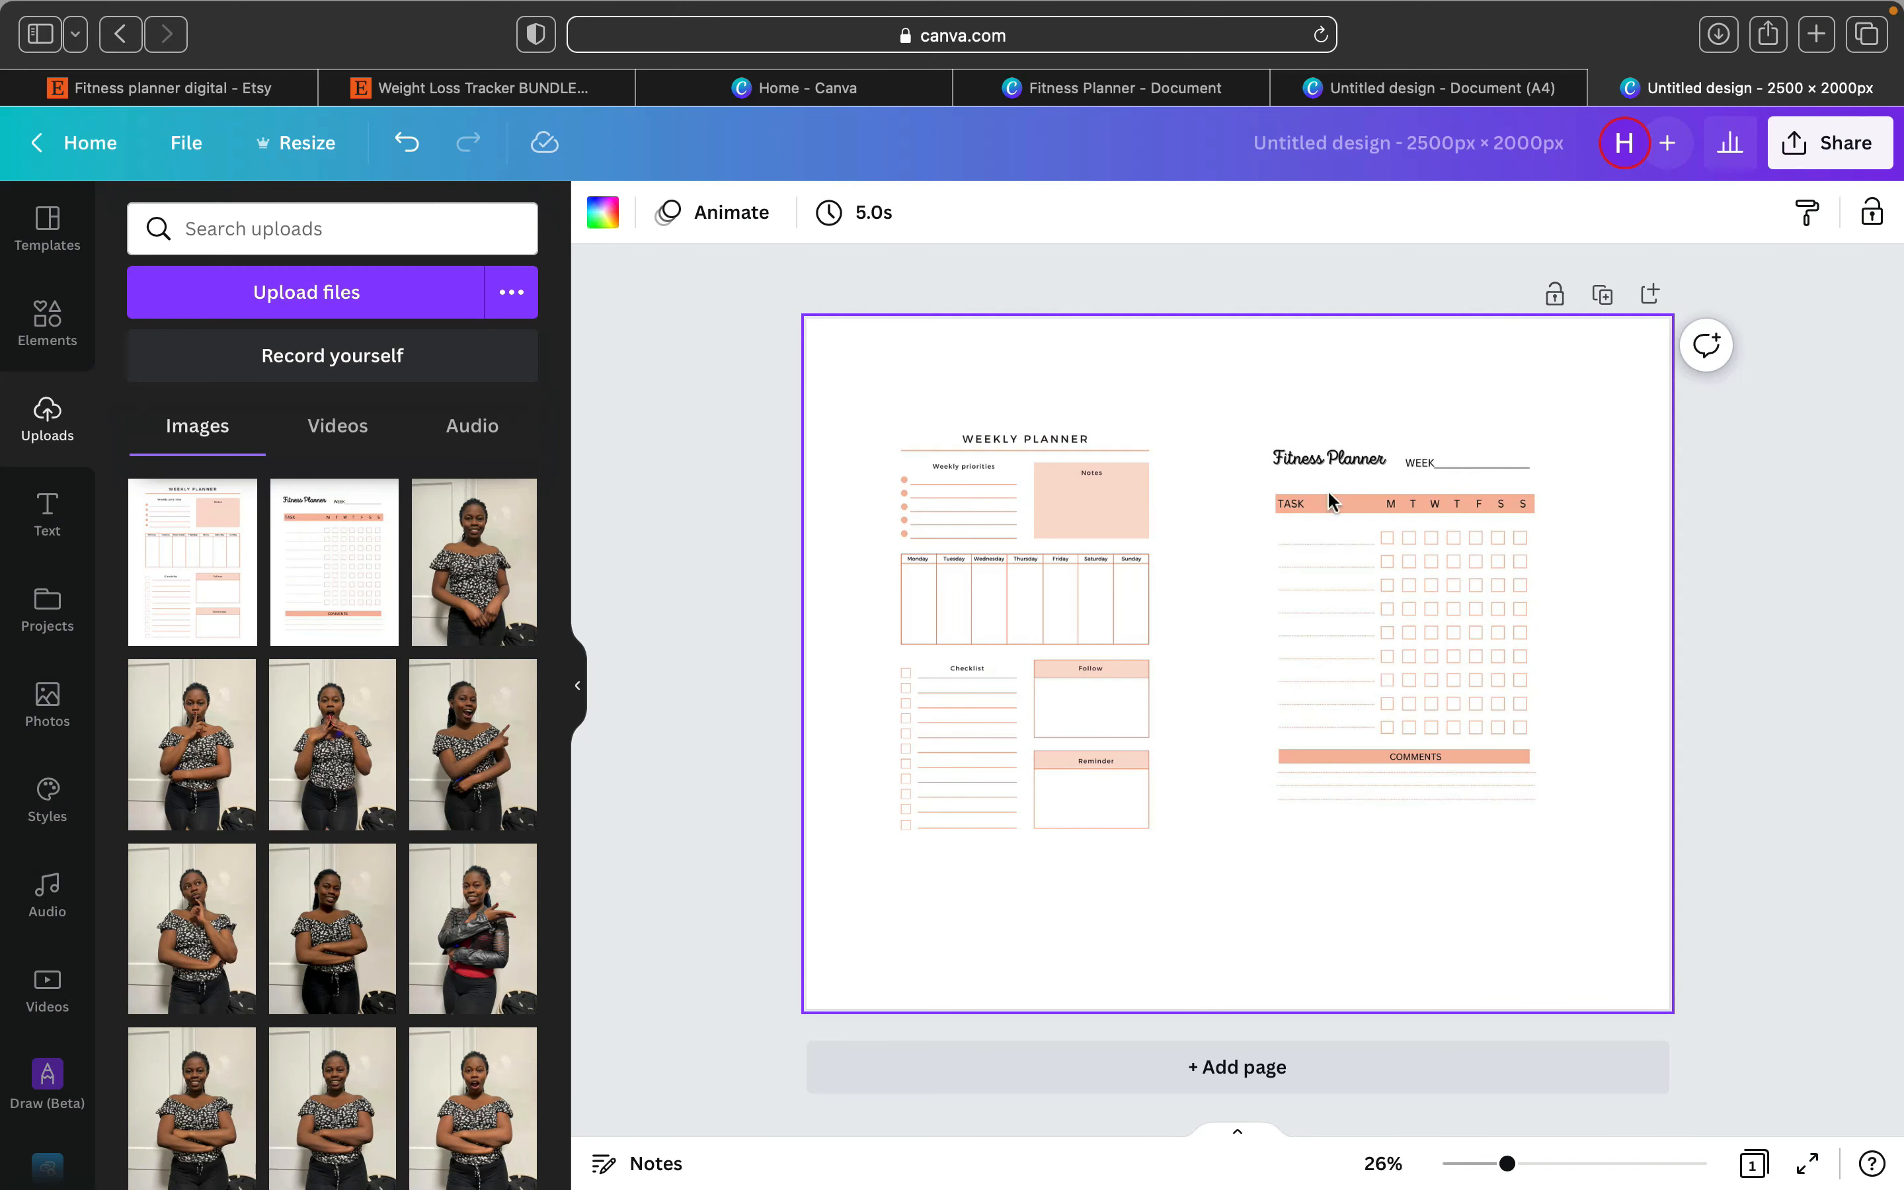
Search the elements library for "marble background" and browse the images.
{"action": "left_click", "coordinate": [49, 318]}
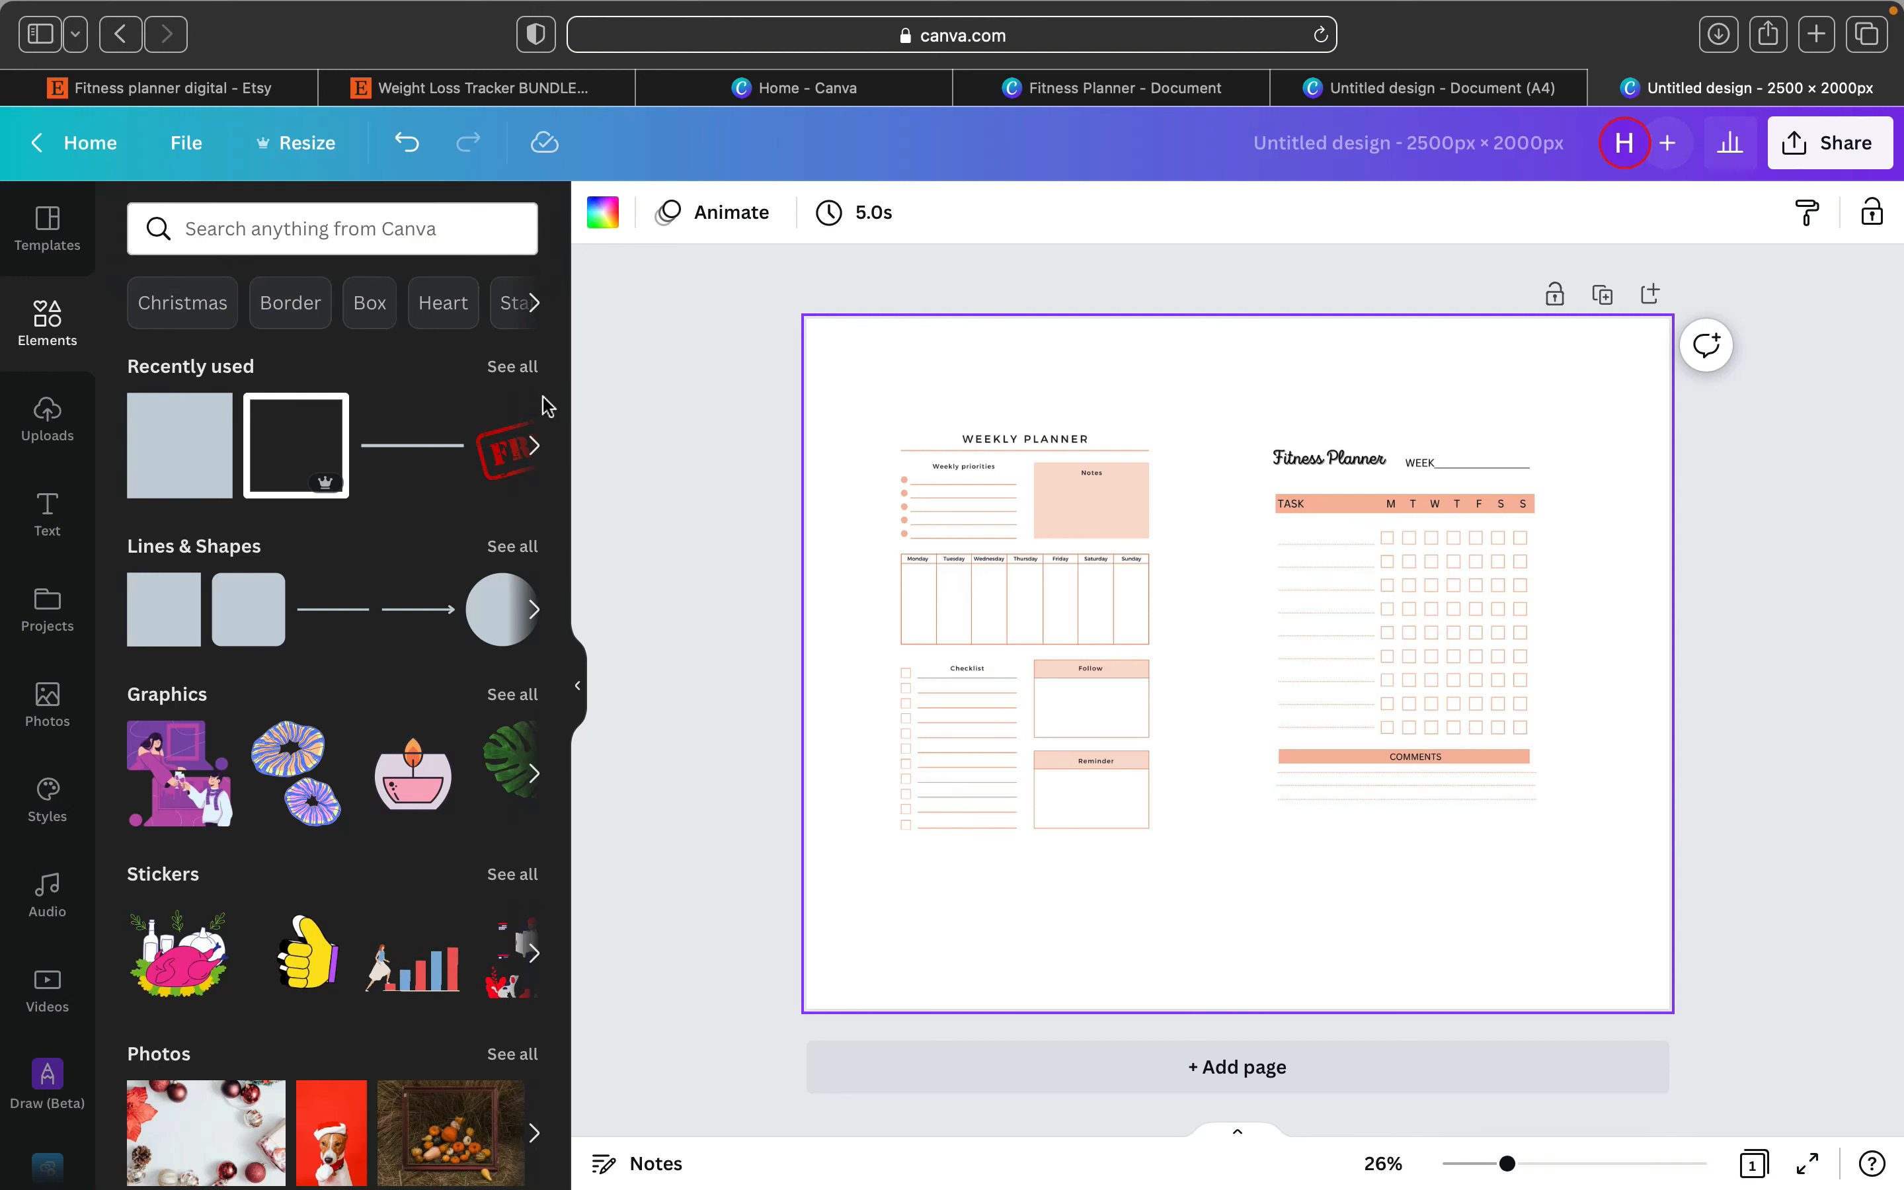
{"action": "left_click", "coordinate": [418, 228]}
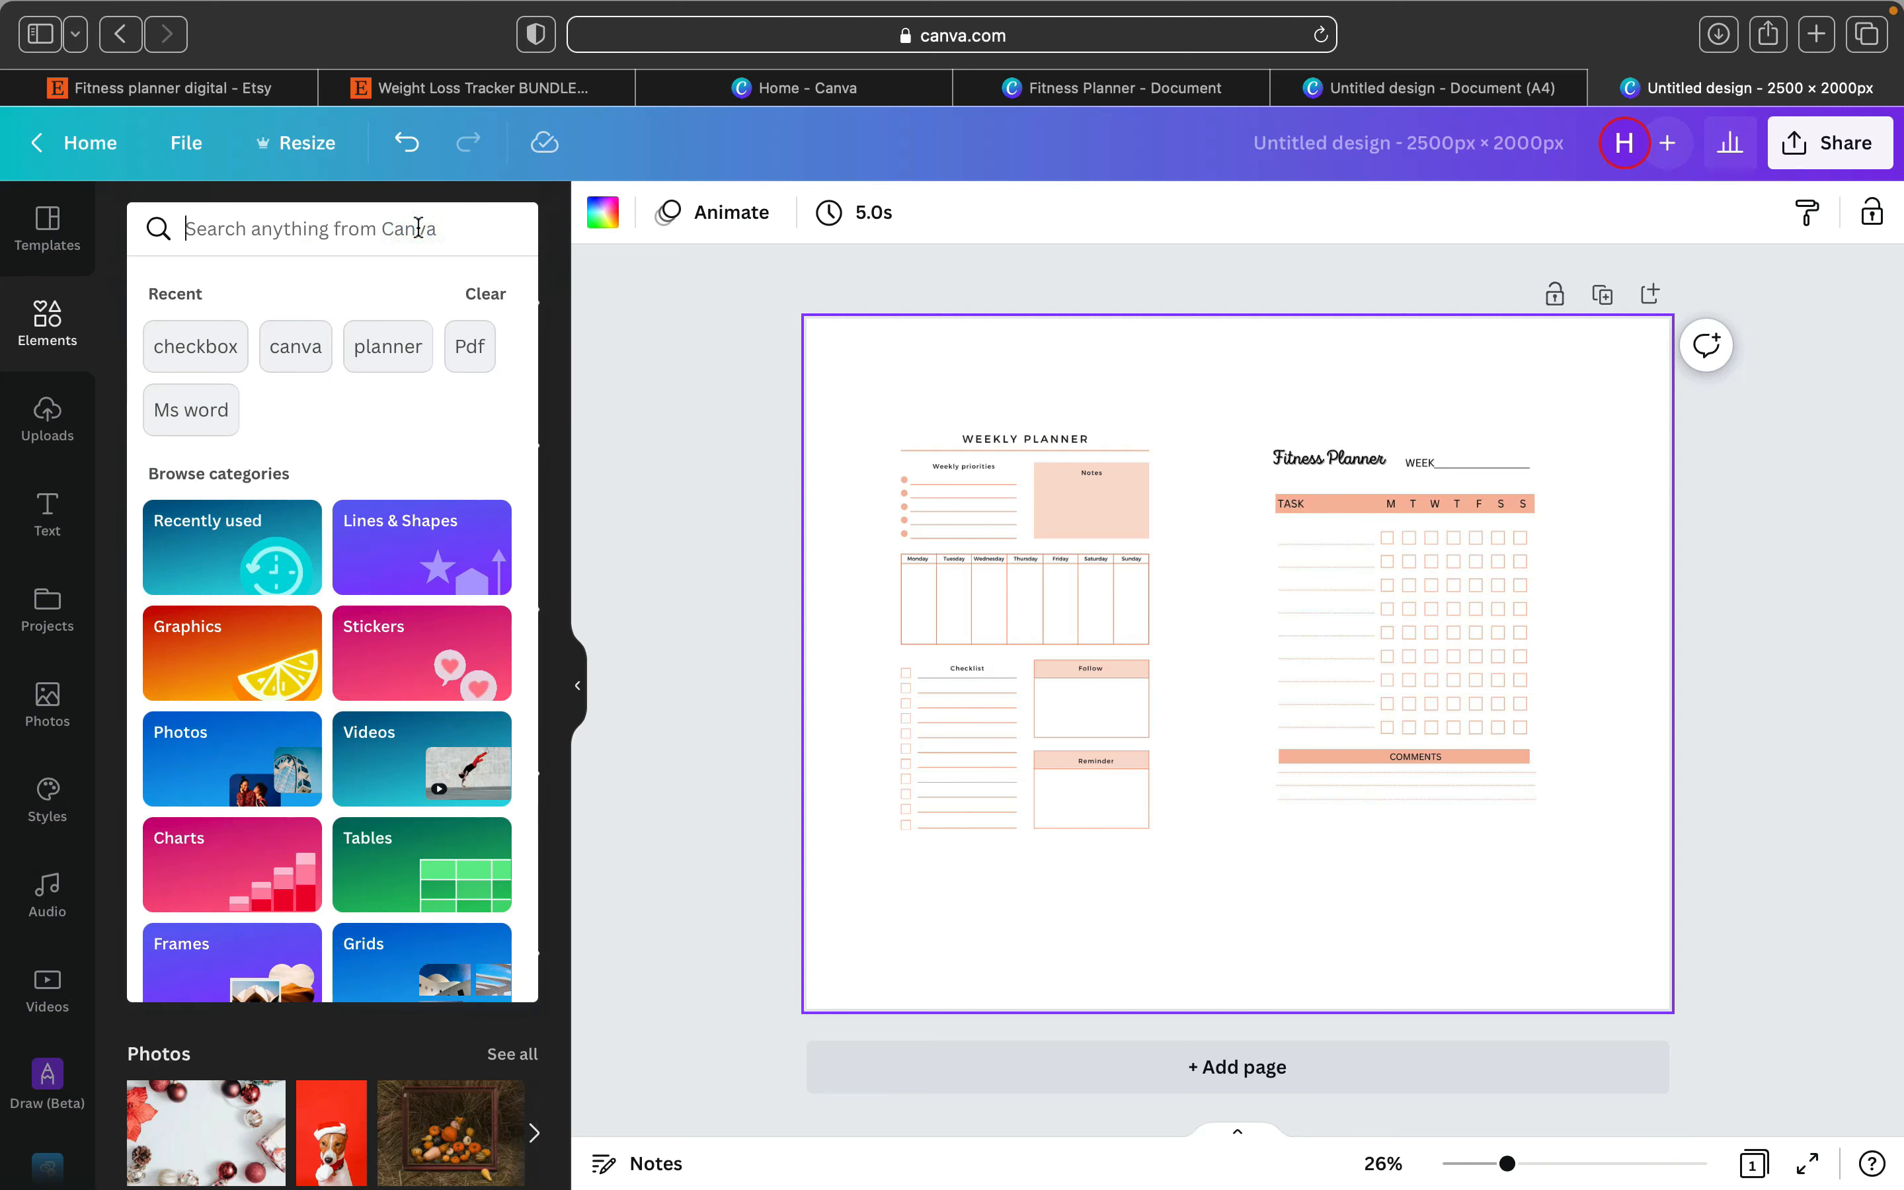
{"action": "type", "text": "marble"}
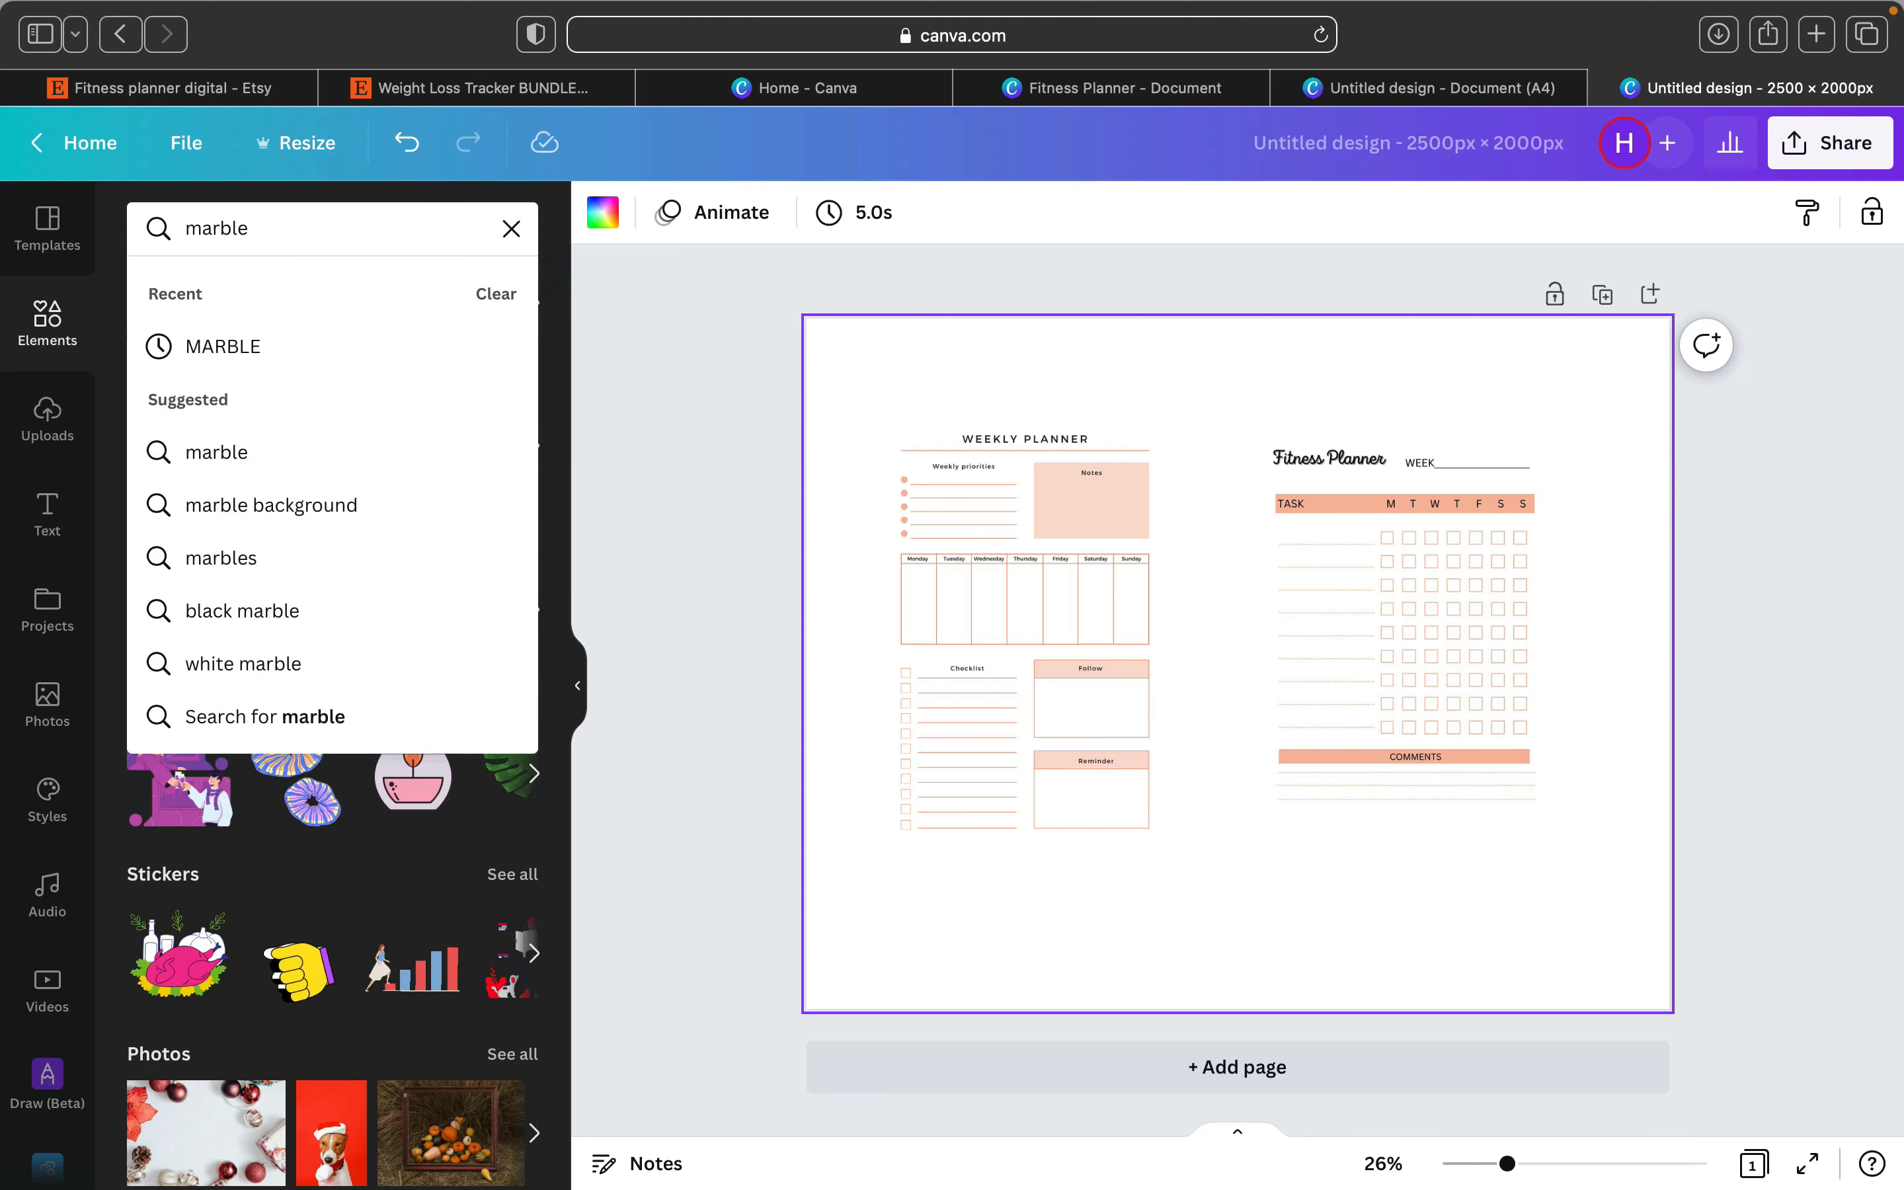
{"action": "left_click", "coordinate": [331, 505]}
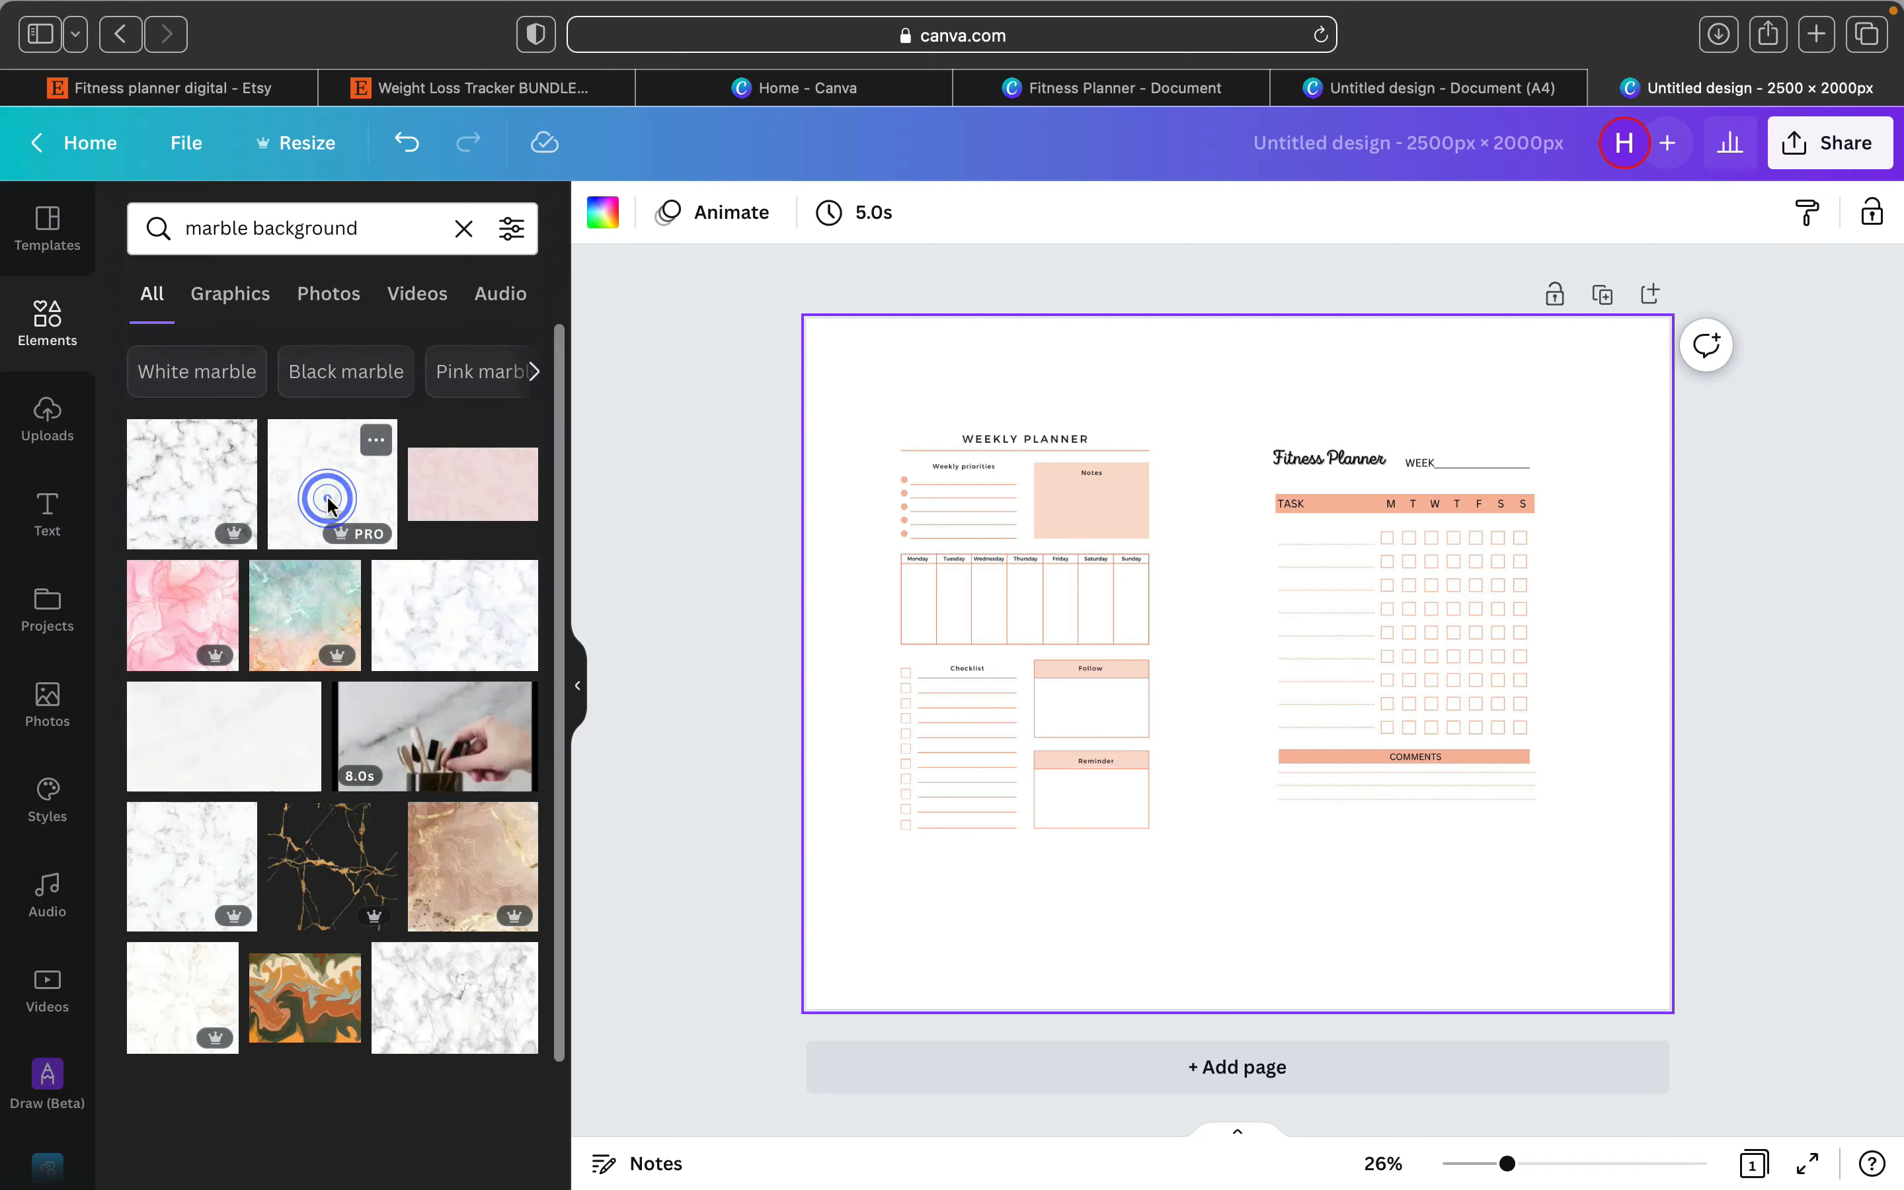
{"action": "scroll", "coordinate": [355, 761], "scroll_direction": "down", "scroll_amount": 8}
{"action": "scroll", "coordinate": [357, 760], "scroll_direction": "up", "scroll_amount": 7}
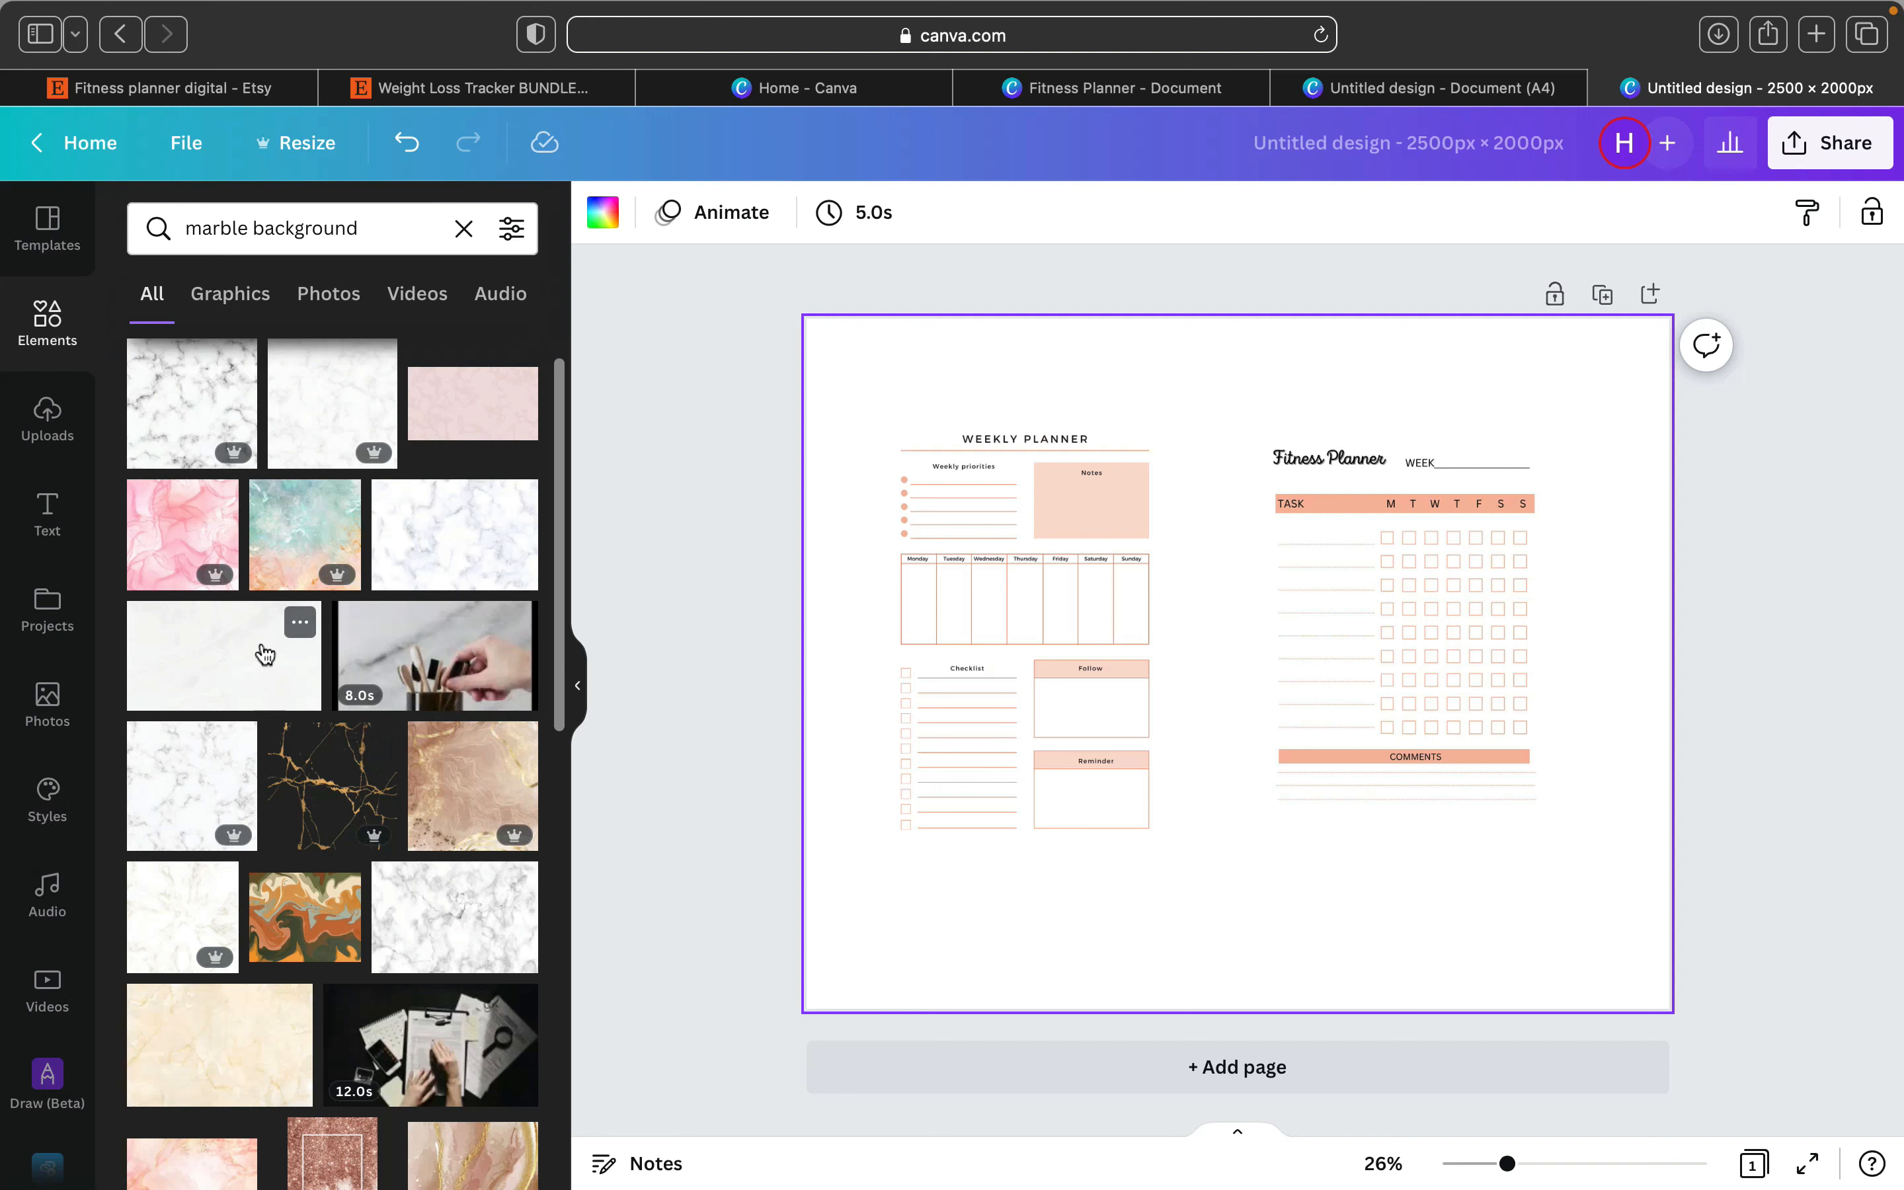
Try the pink, the grey-and-gold and the white marble images on the page, undoing each one.
{"action": "left_click", "coordinate": [443, 414]}
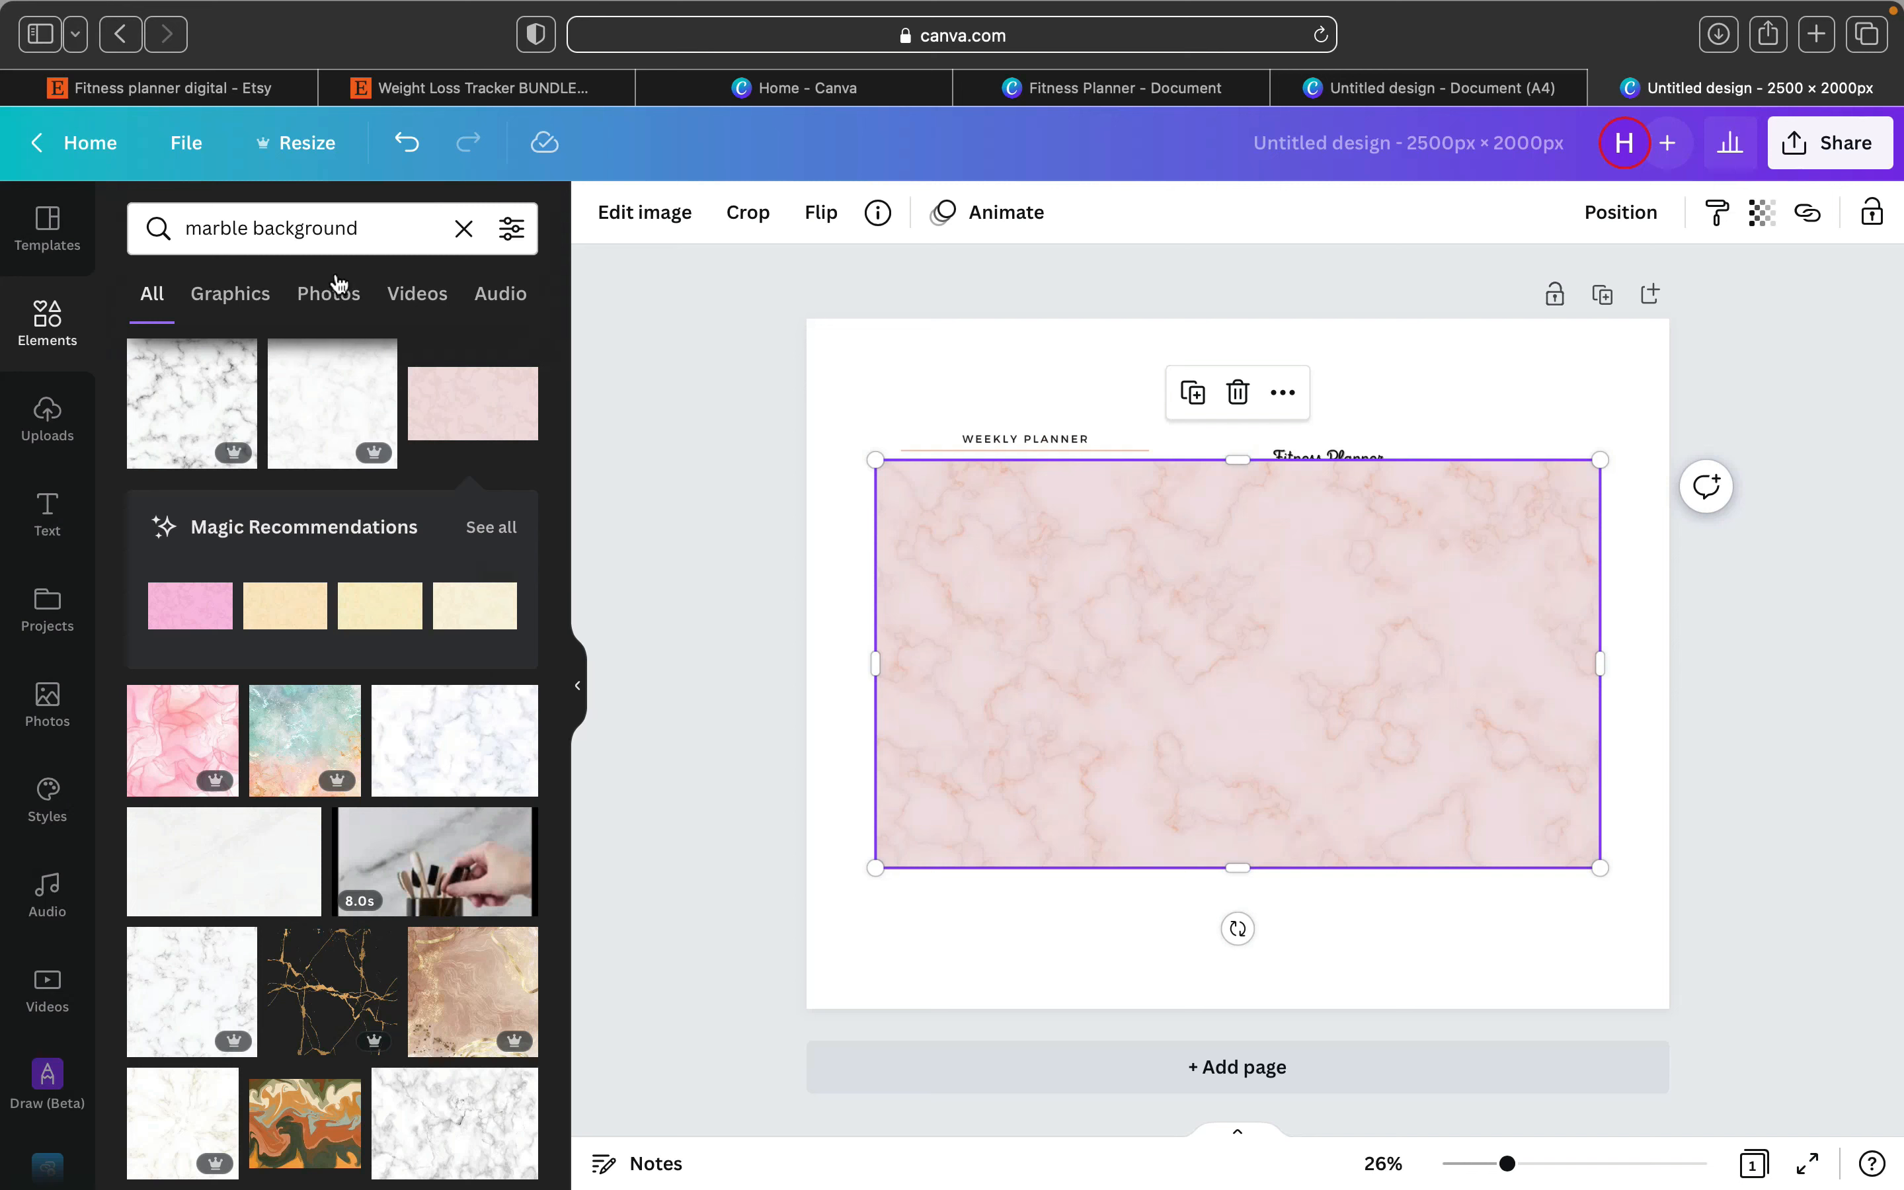
{"action": "left_click", "coordinate": [406, 142]}
{"action": "scroll", "coordinate": [359, 905], "scroll_direction": "down", "scroll_amount": 10}
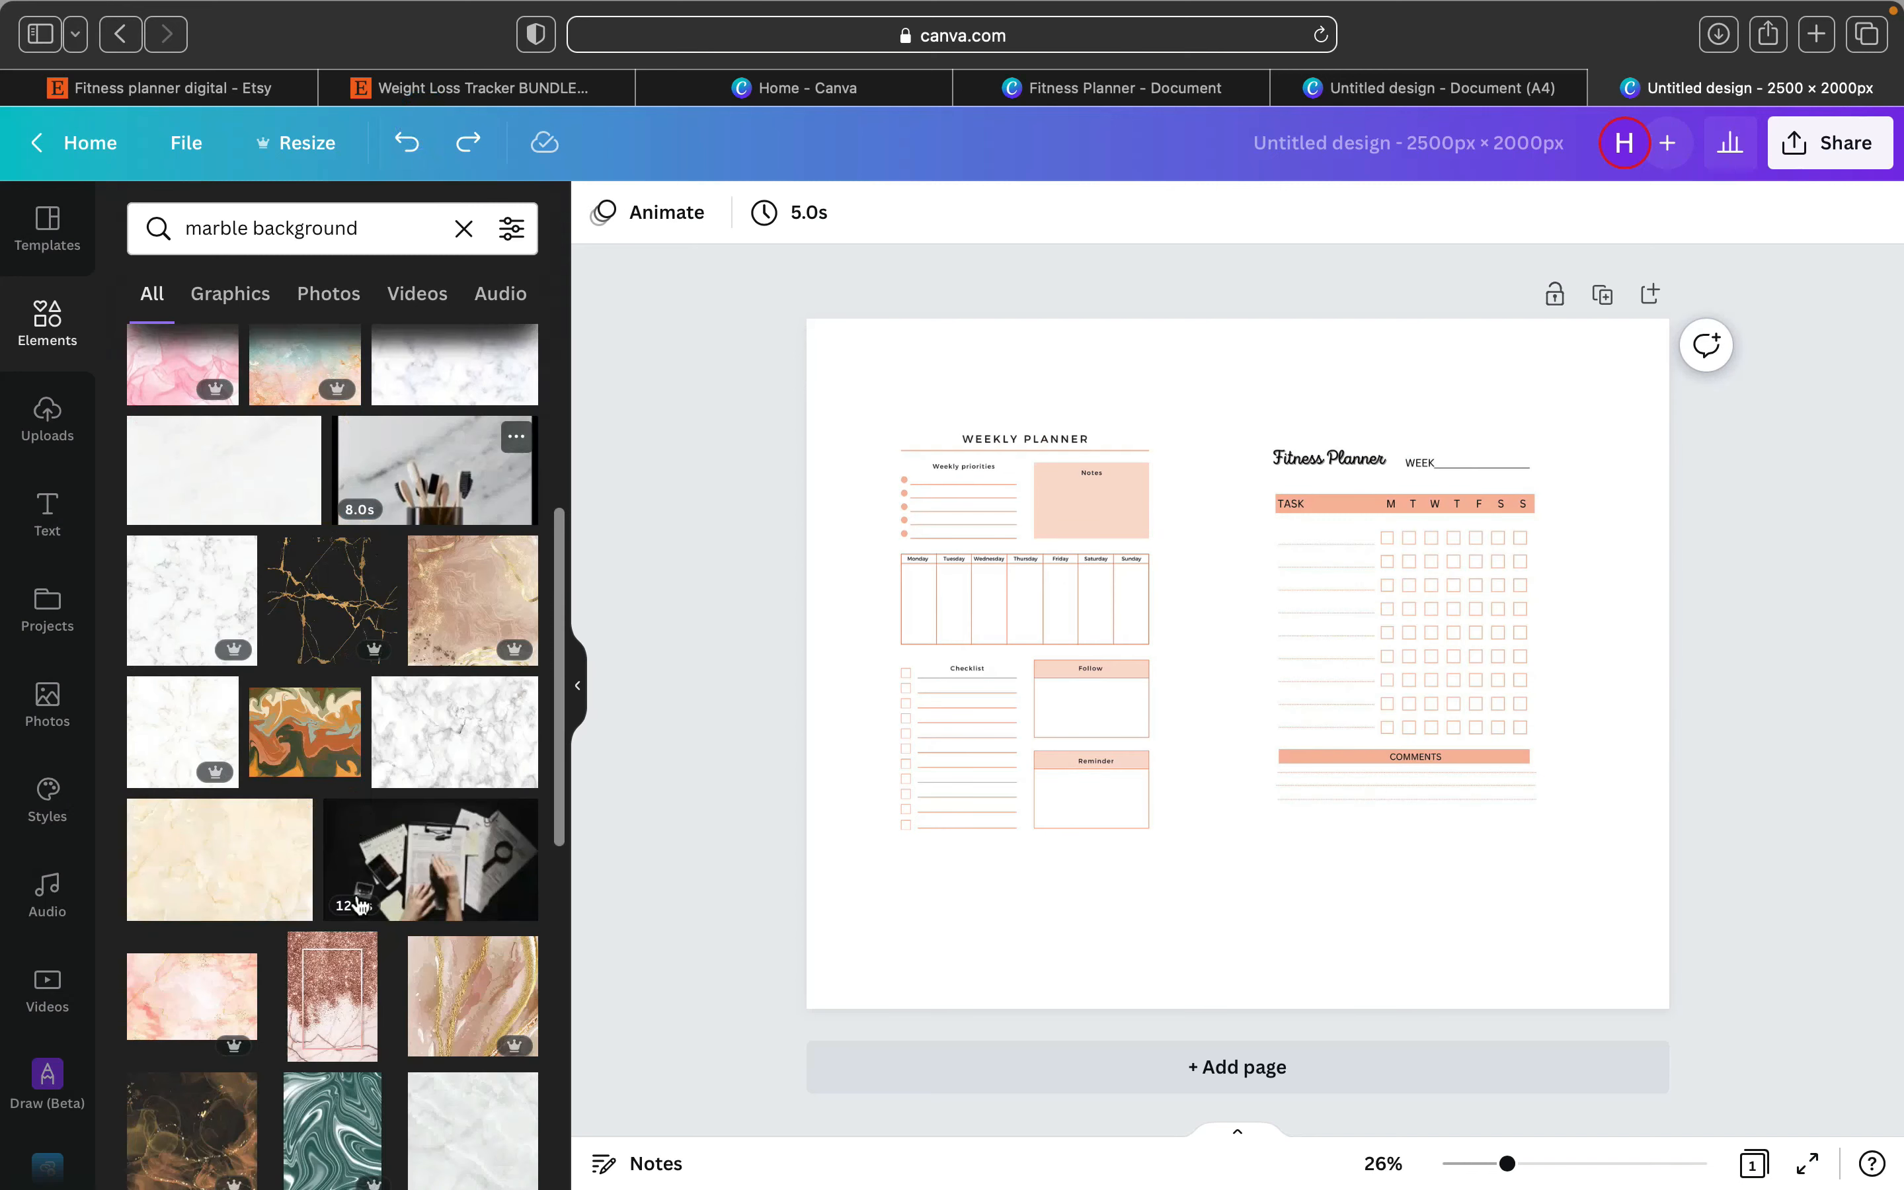
{"action": "scroll", "coordinate": [364, 913], "scroll_direction": "down", "scroll_amount": 3}
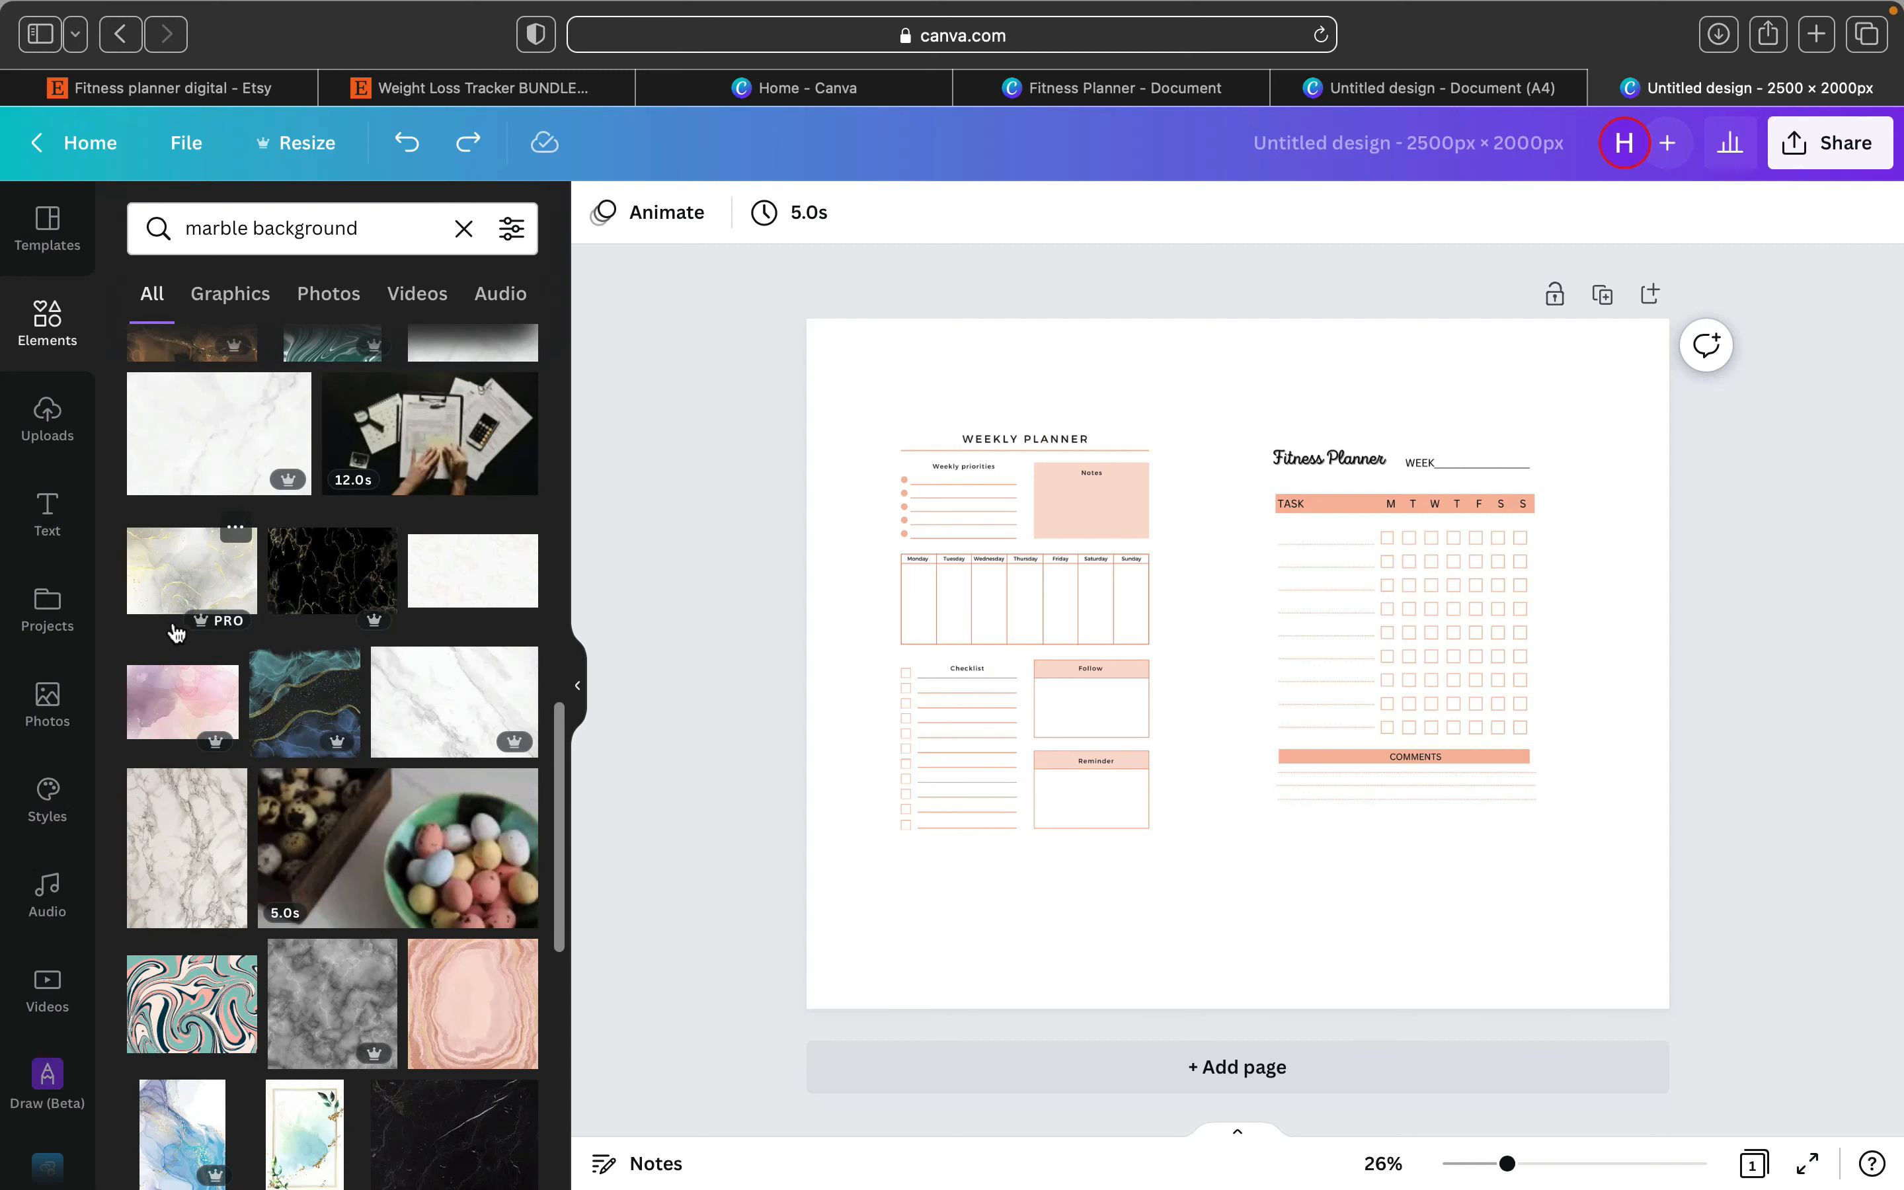
{"action": "left_click", "coordinate": [160, 574]}
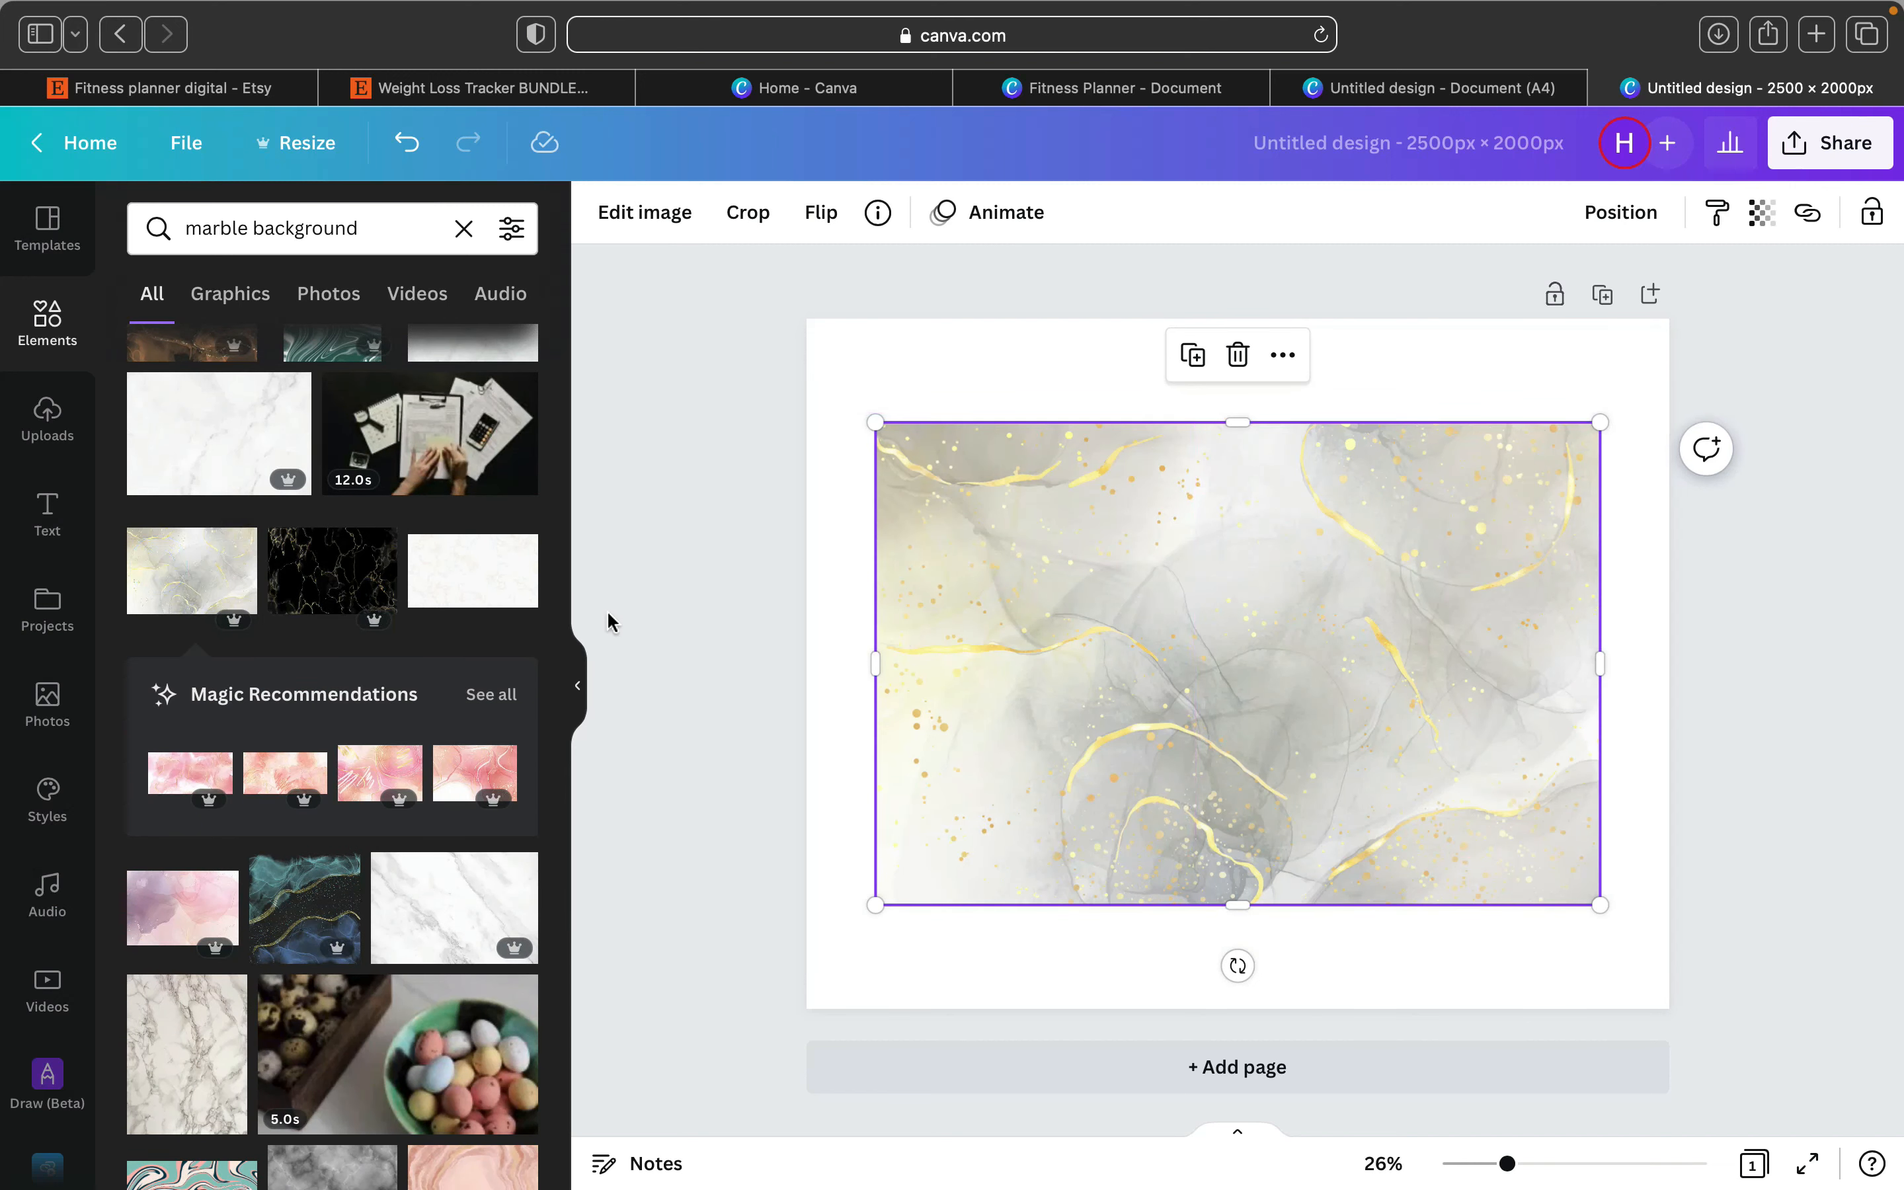
{"action": "left_click", "coordinate": [406, 146]}
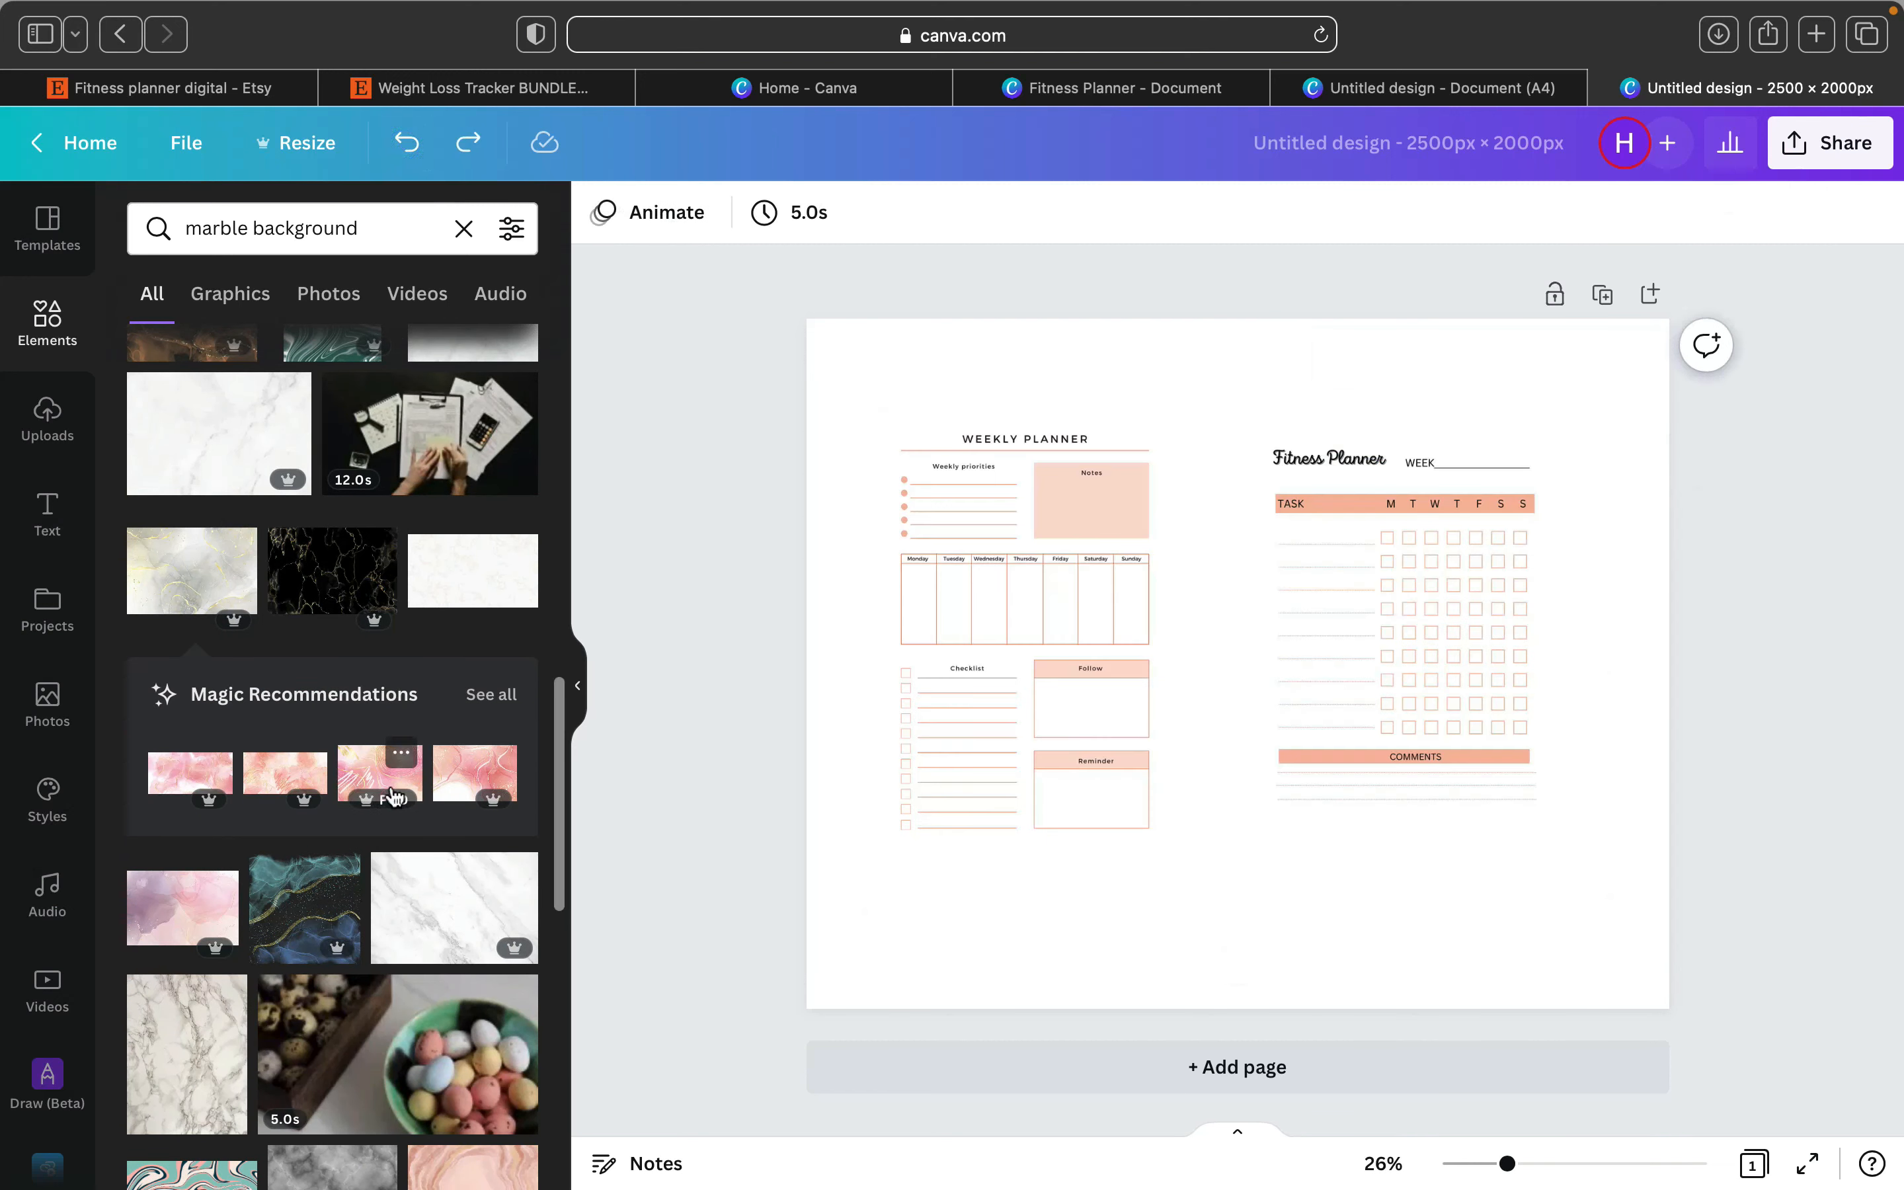
{"action": "scroll", "coordinate": [417, 763], "scroll_direction": "down", "scroll_amount": 2}
{"action": "left_click", "coordinate": [438, 747]}
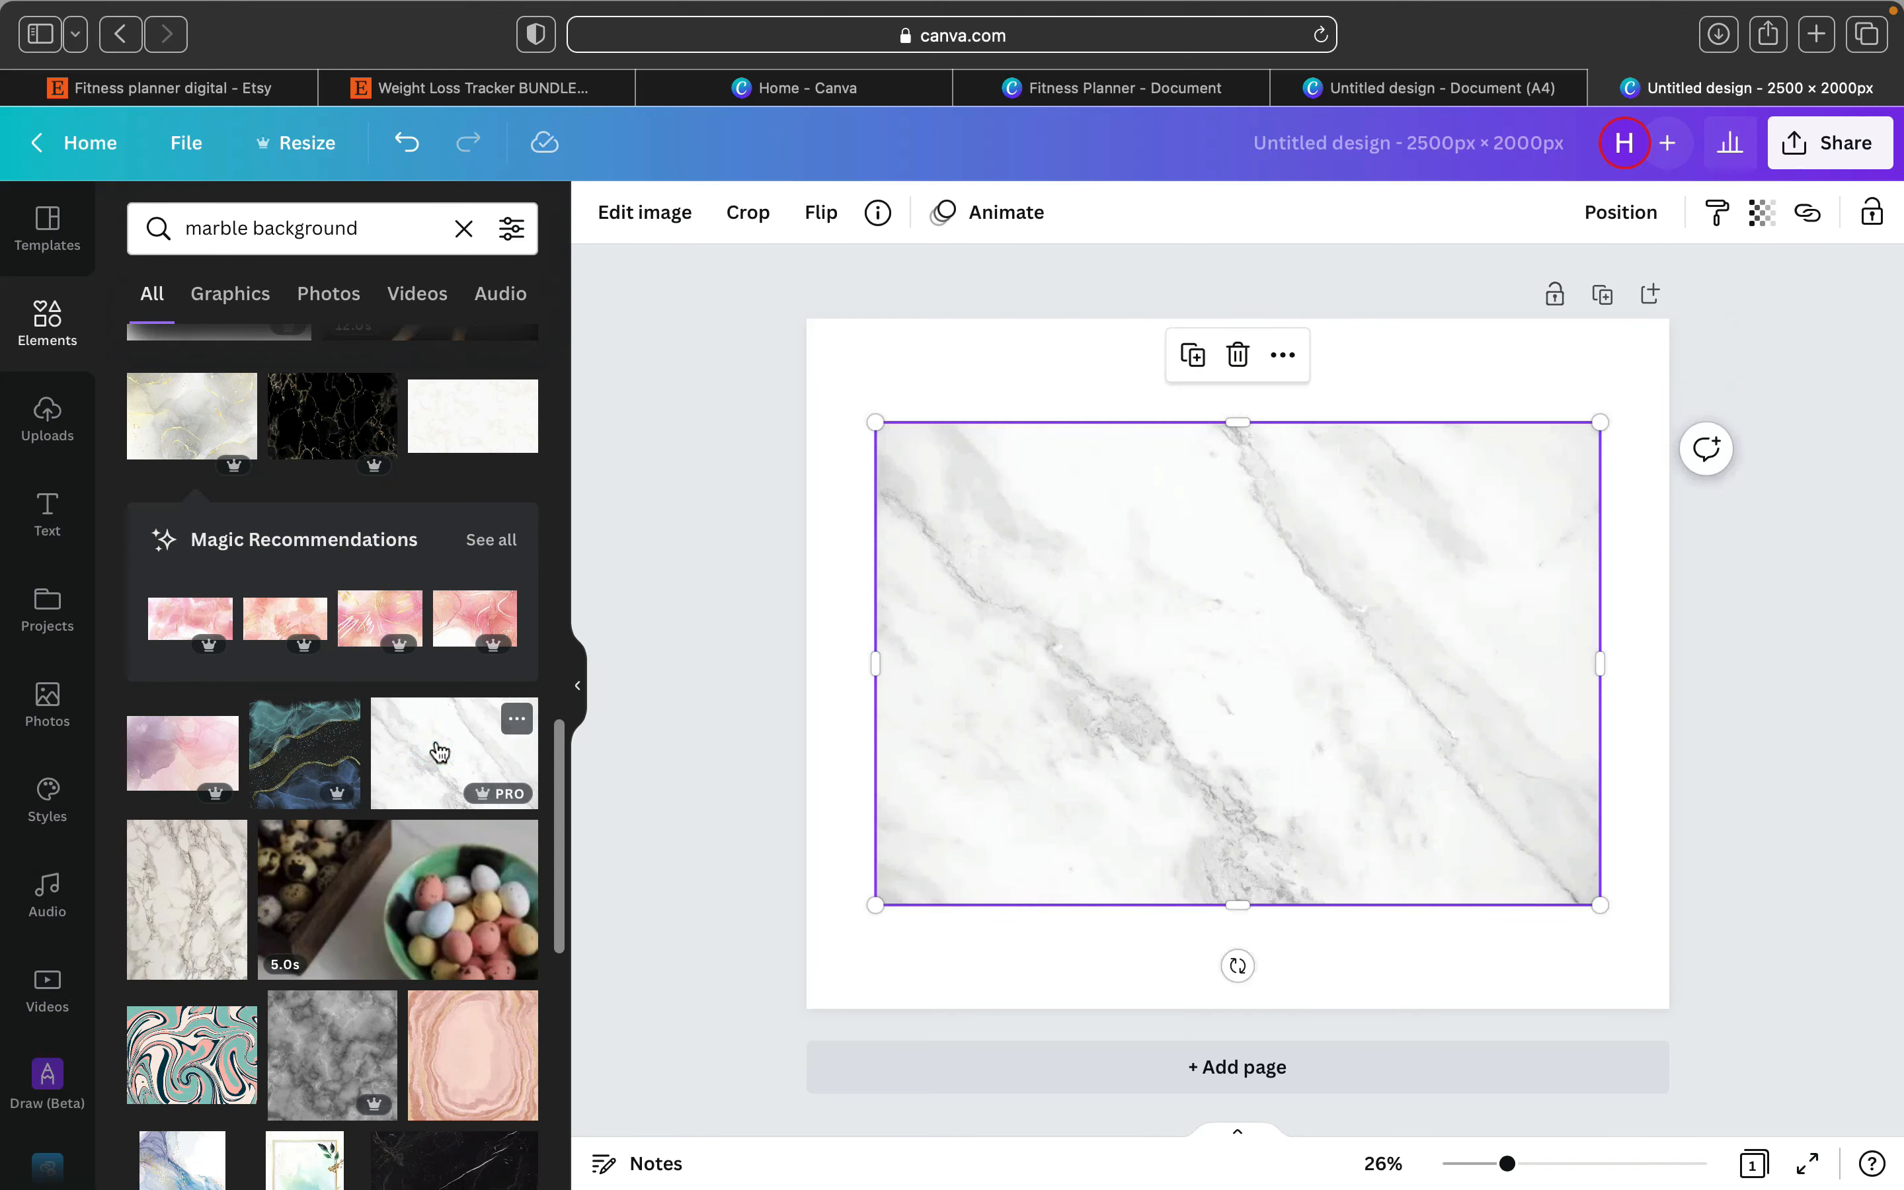
{"action": "scroll", "coordinate": [438, 747], "scroll_direction": "down", "scroll_amount": 3}
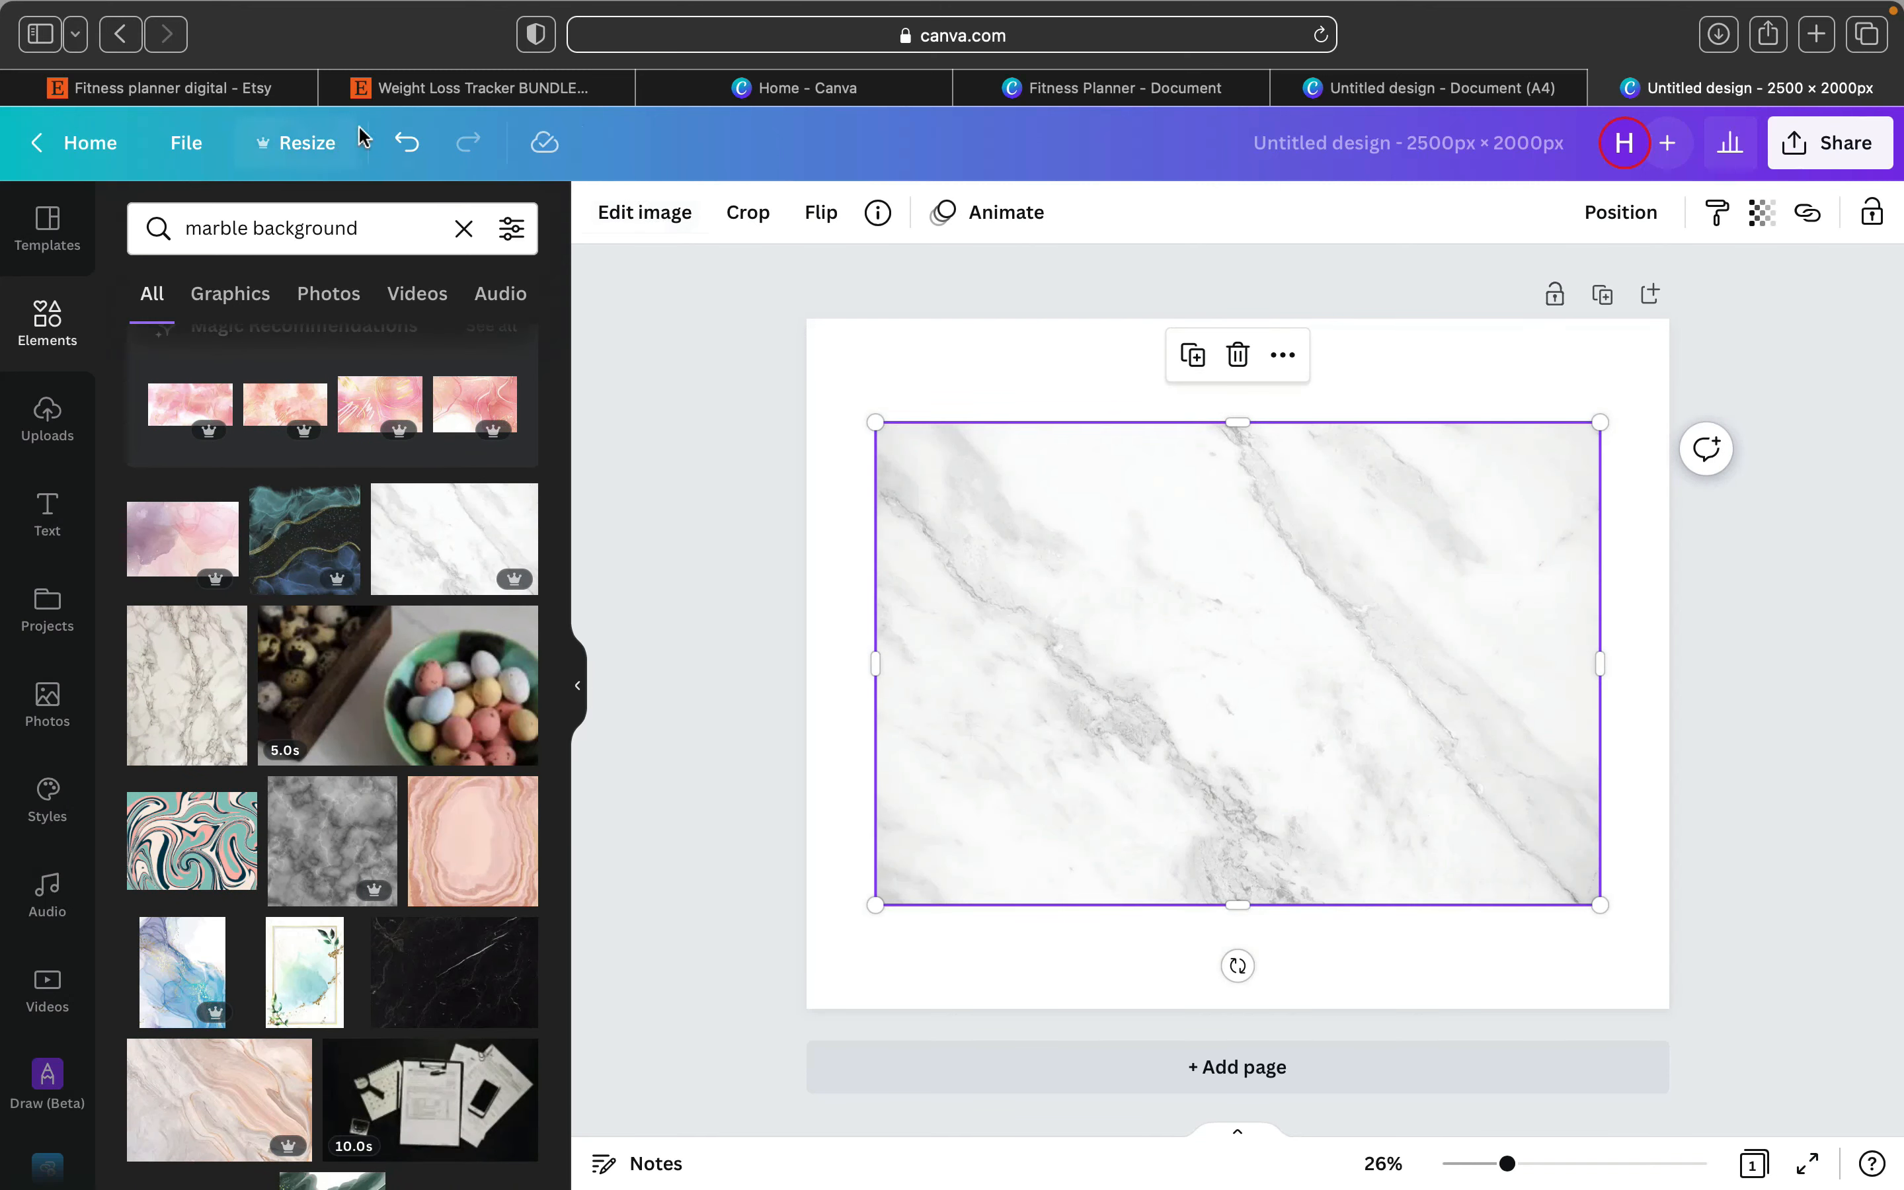
{"action": "left_click", "coordinate": [406, 143]}
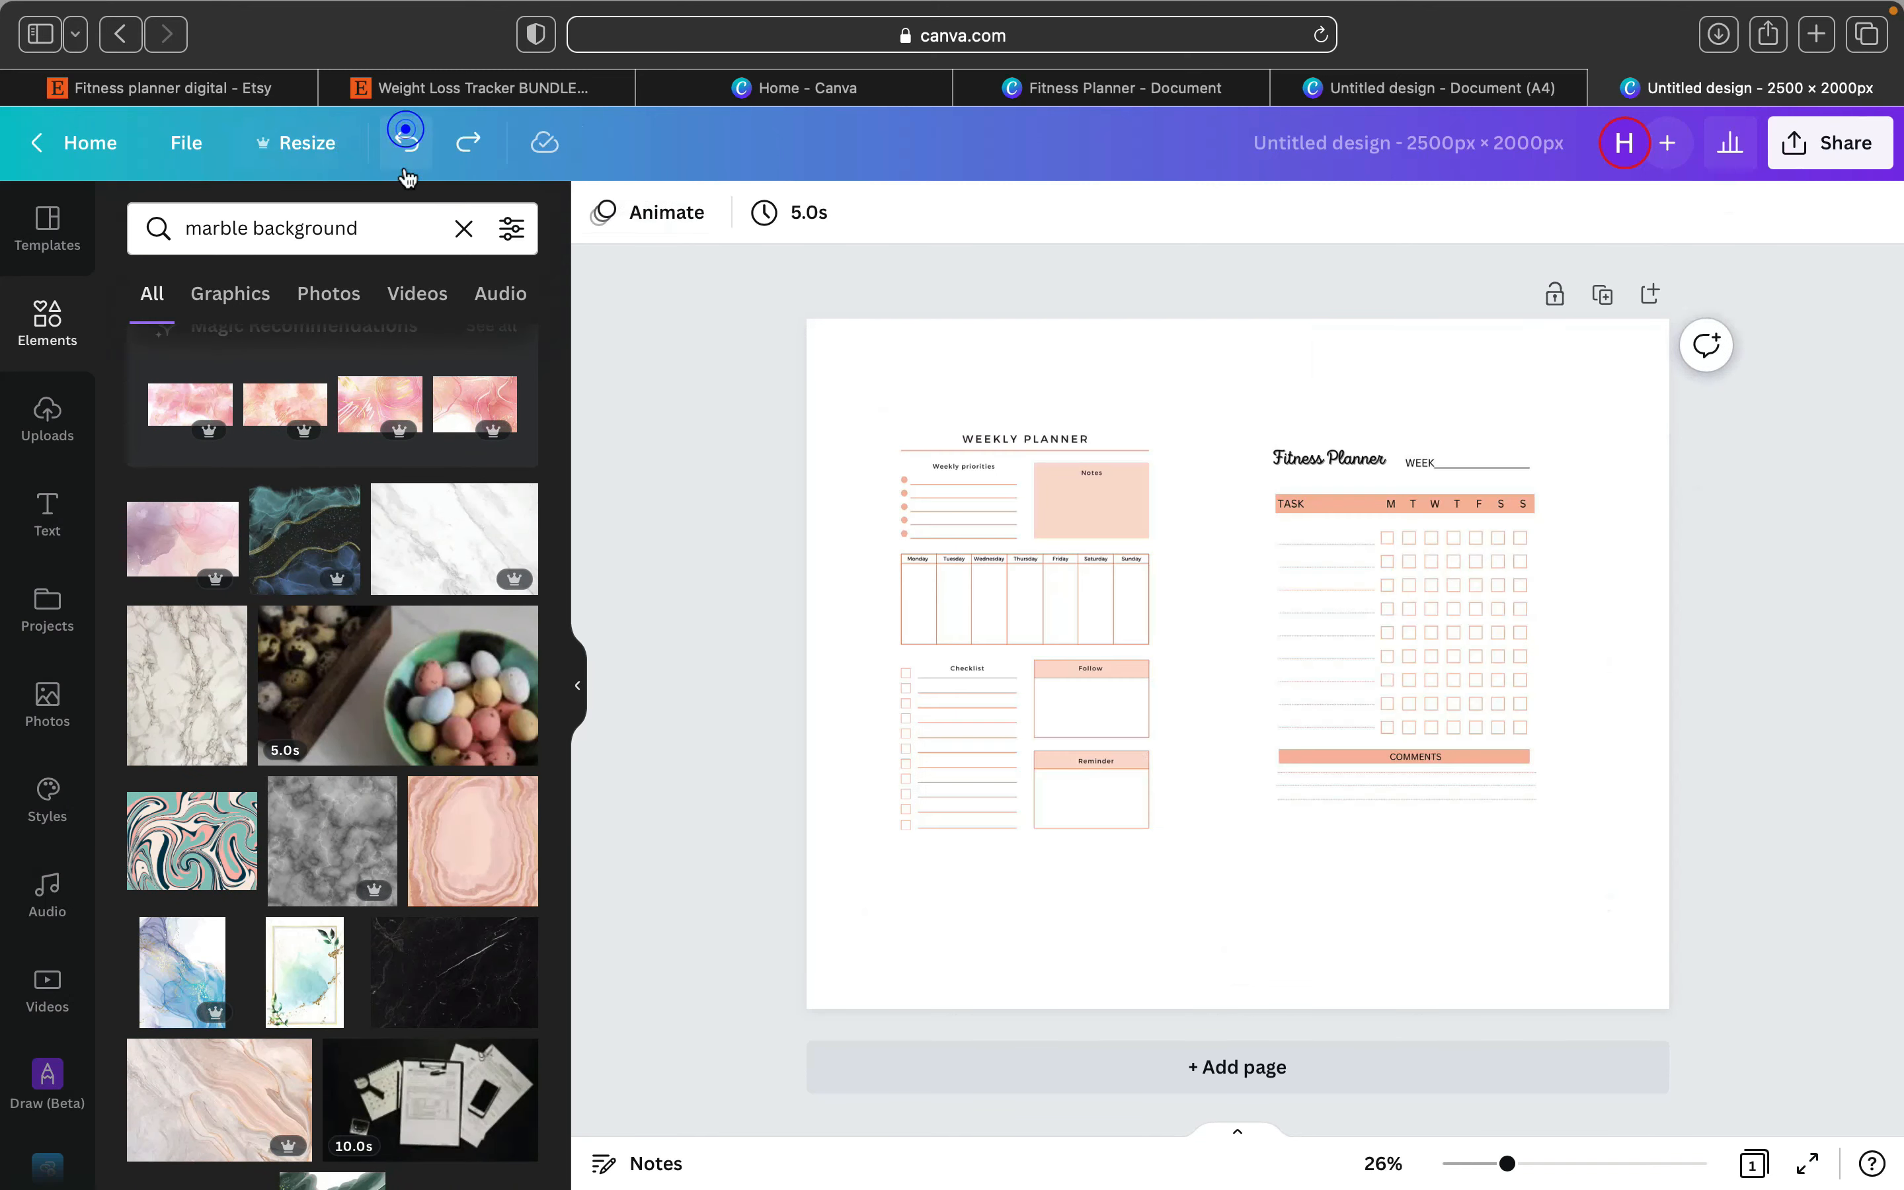
Insert the peach-and-grey swirled marble image and send it to the back behind both planner pages.
{"action": "left_click", "coordinate": [197, 1106]}
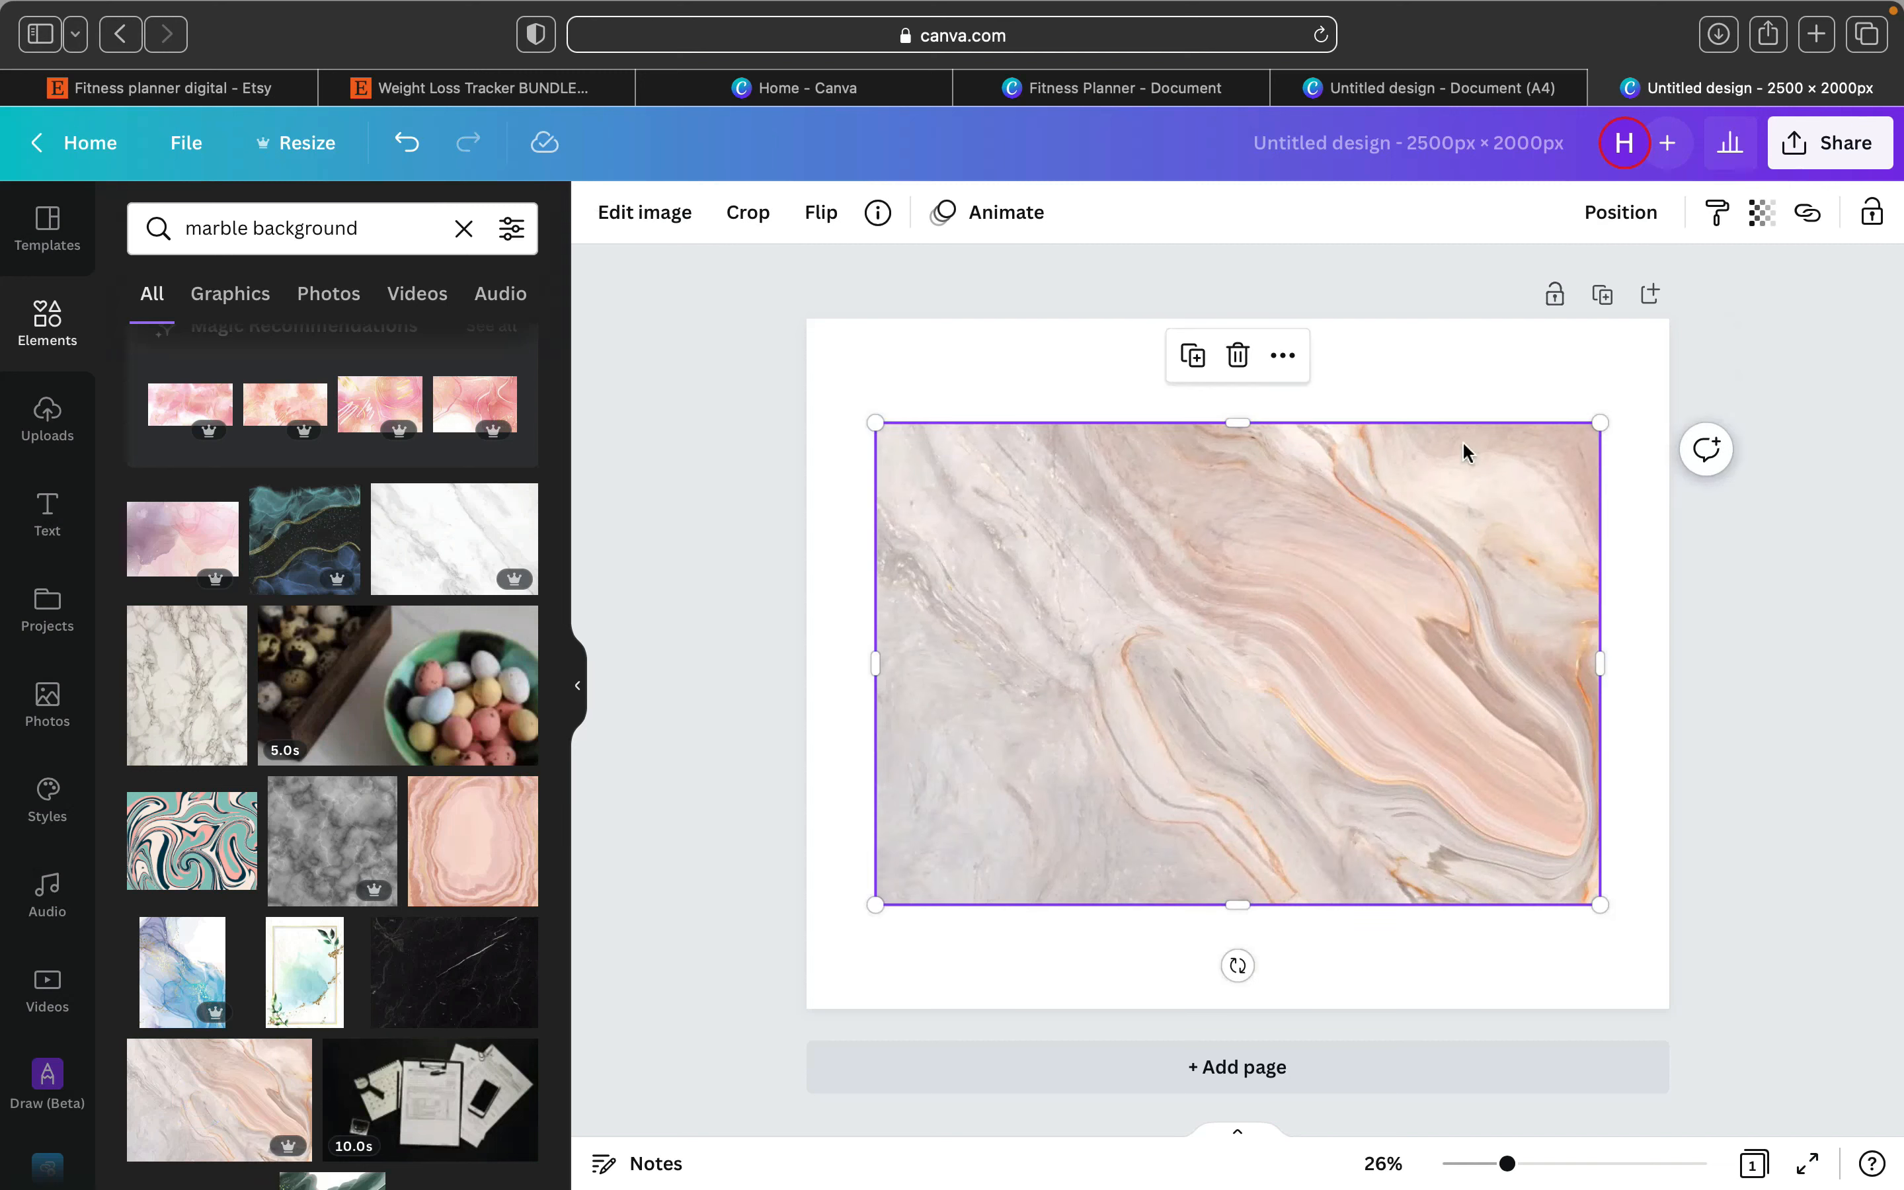
{"action": "right_click", "coordinate": [1482, 500]}
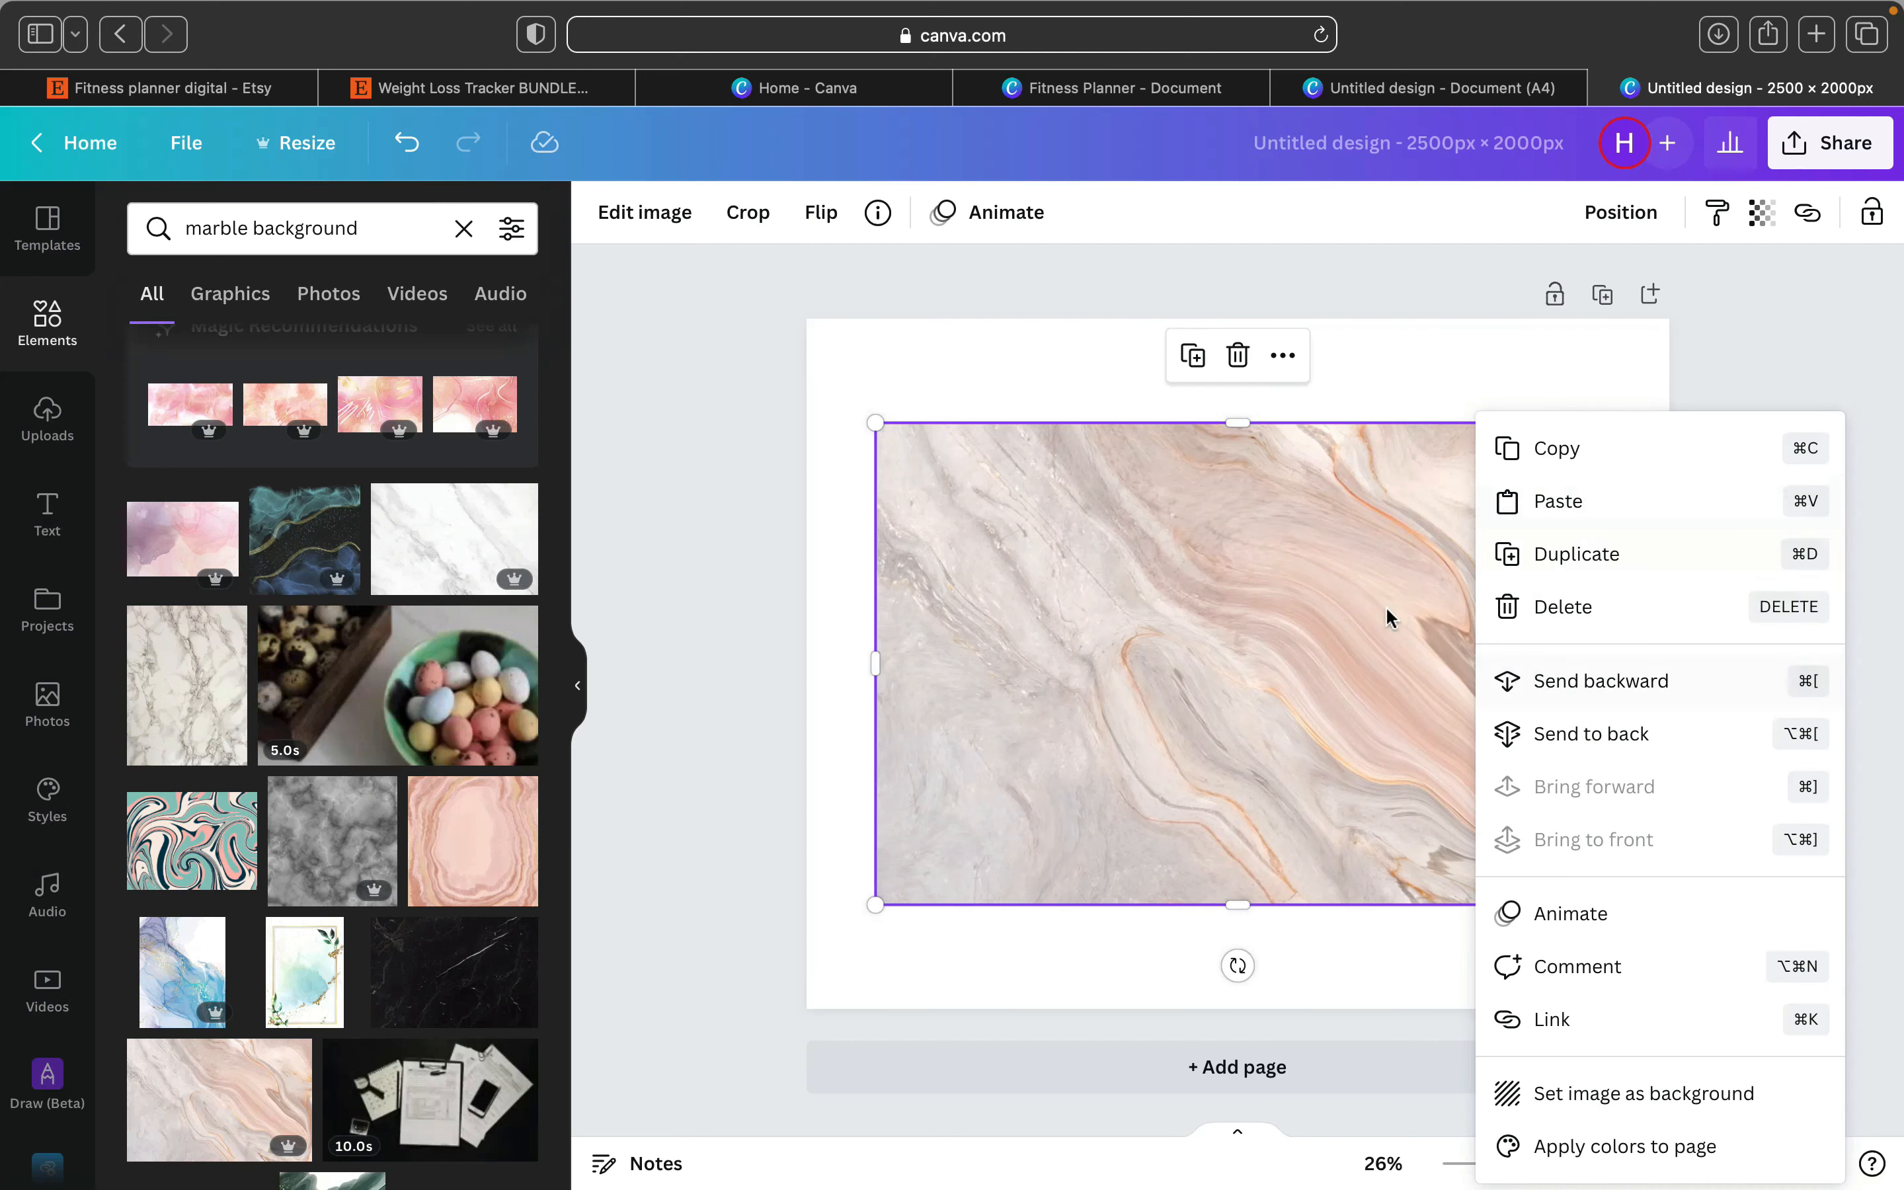
{"action": "left_click", "coordinate": [1530, 734]}
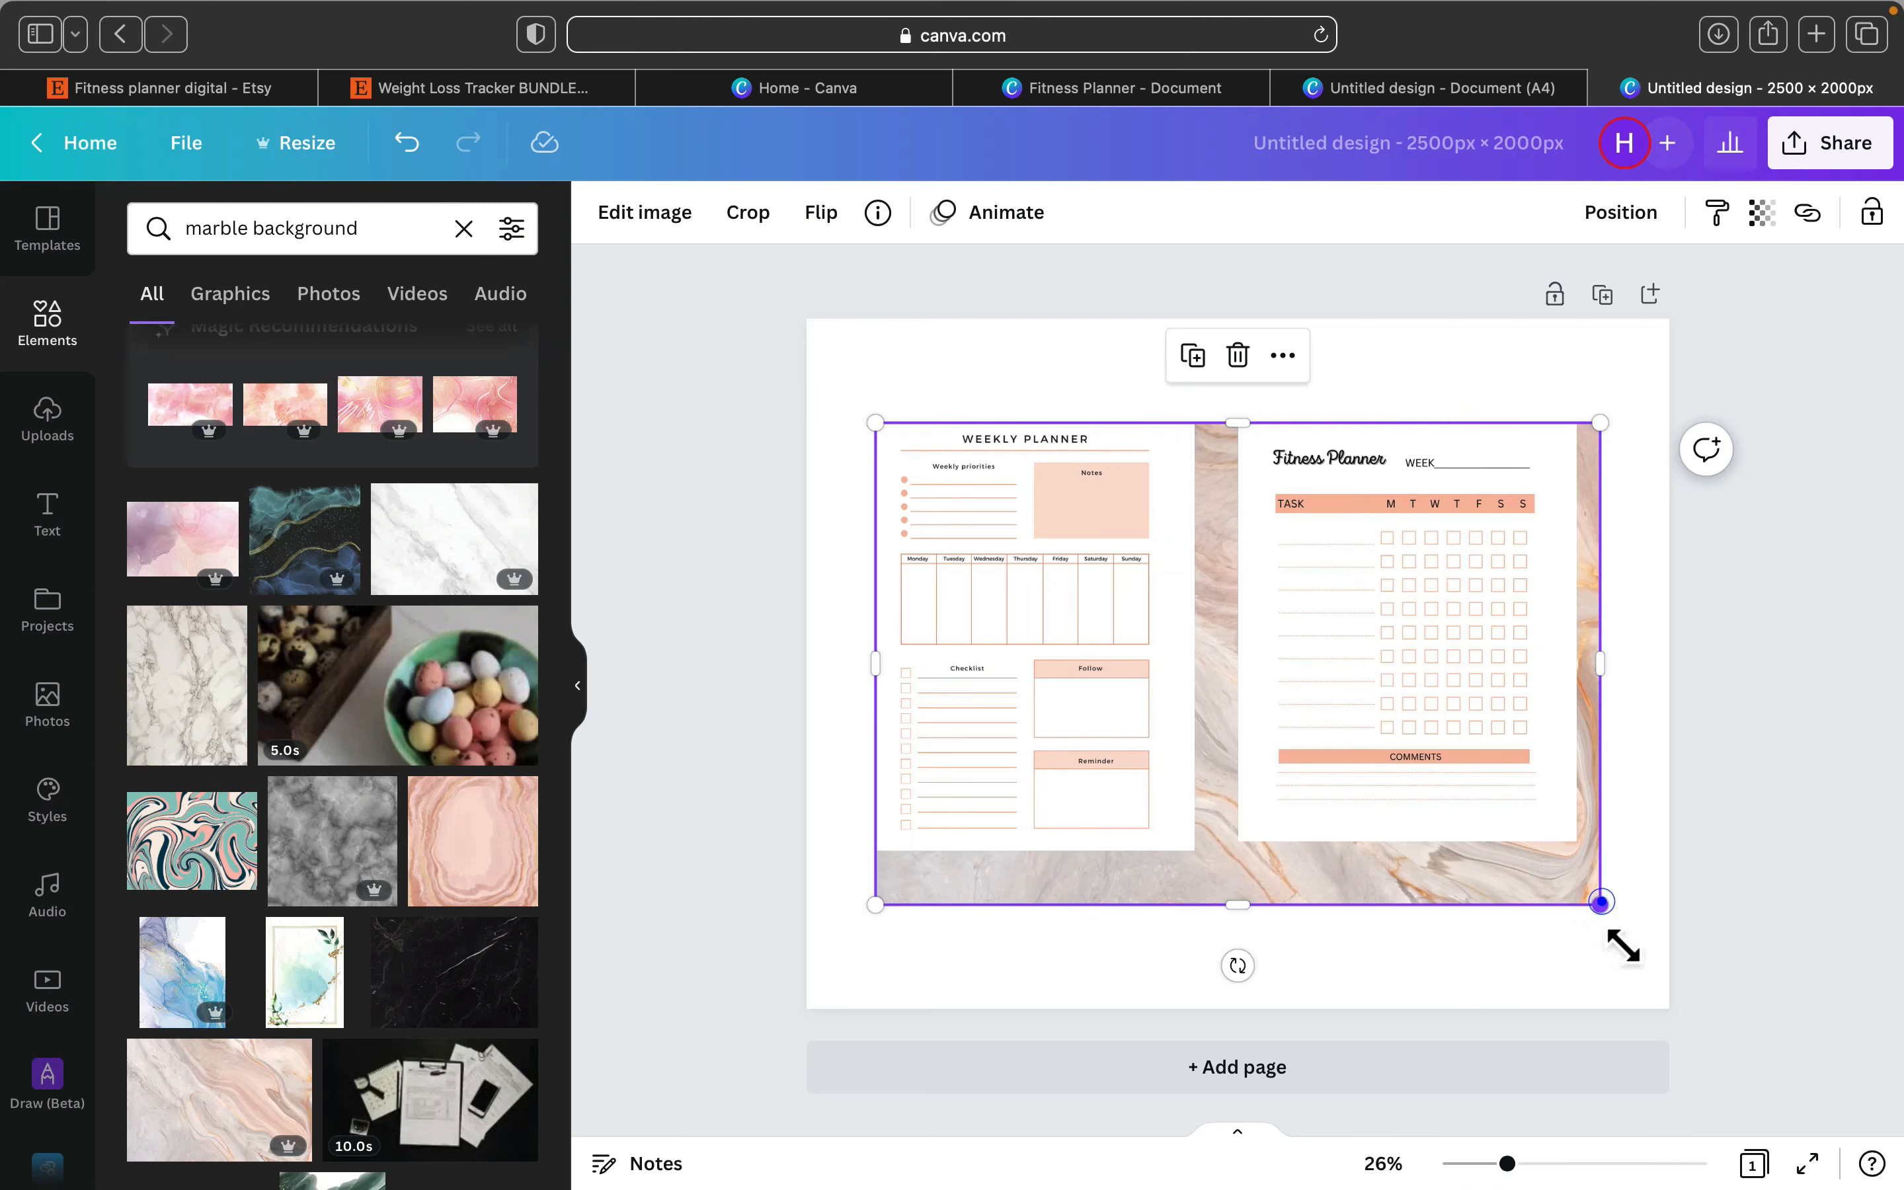
Enlarge and reposition the marble image and extend its edges so that it covers the whole page.
{"action": "left_click_drag", "start_coordinate": [1623, 945], "coordinate": [1623, 1012]}
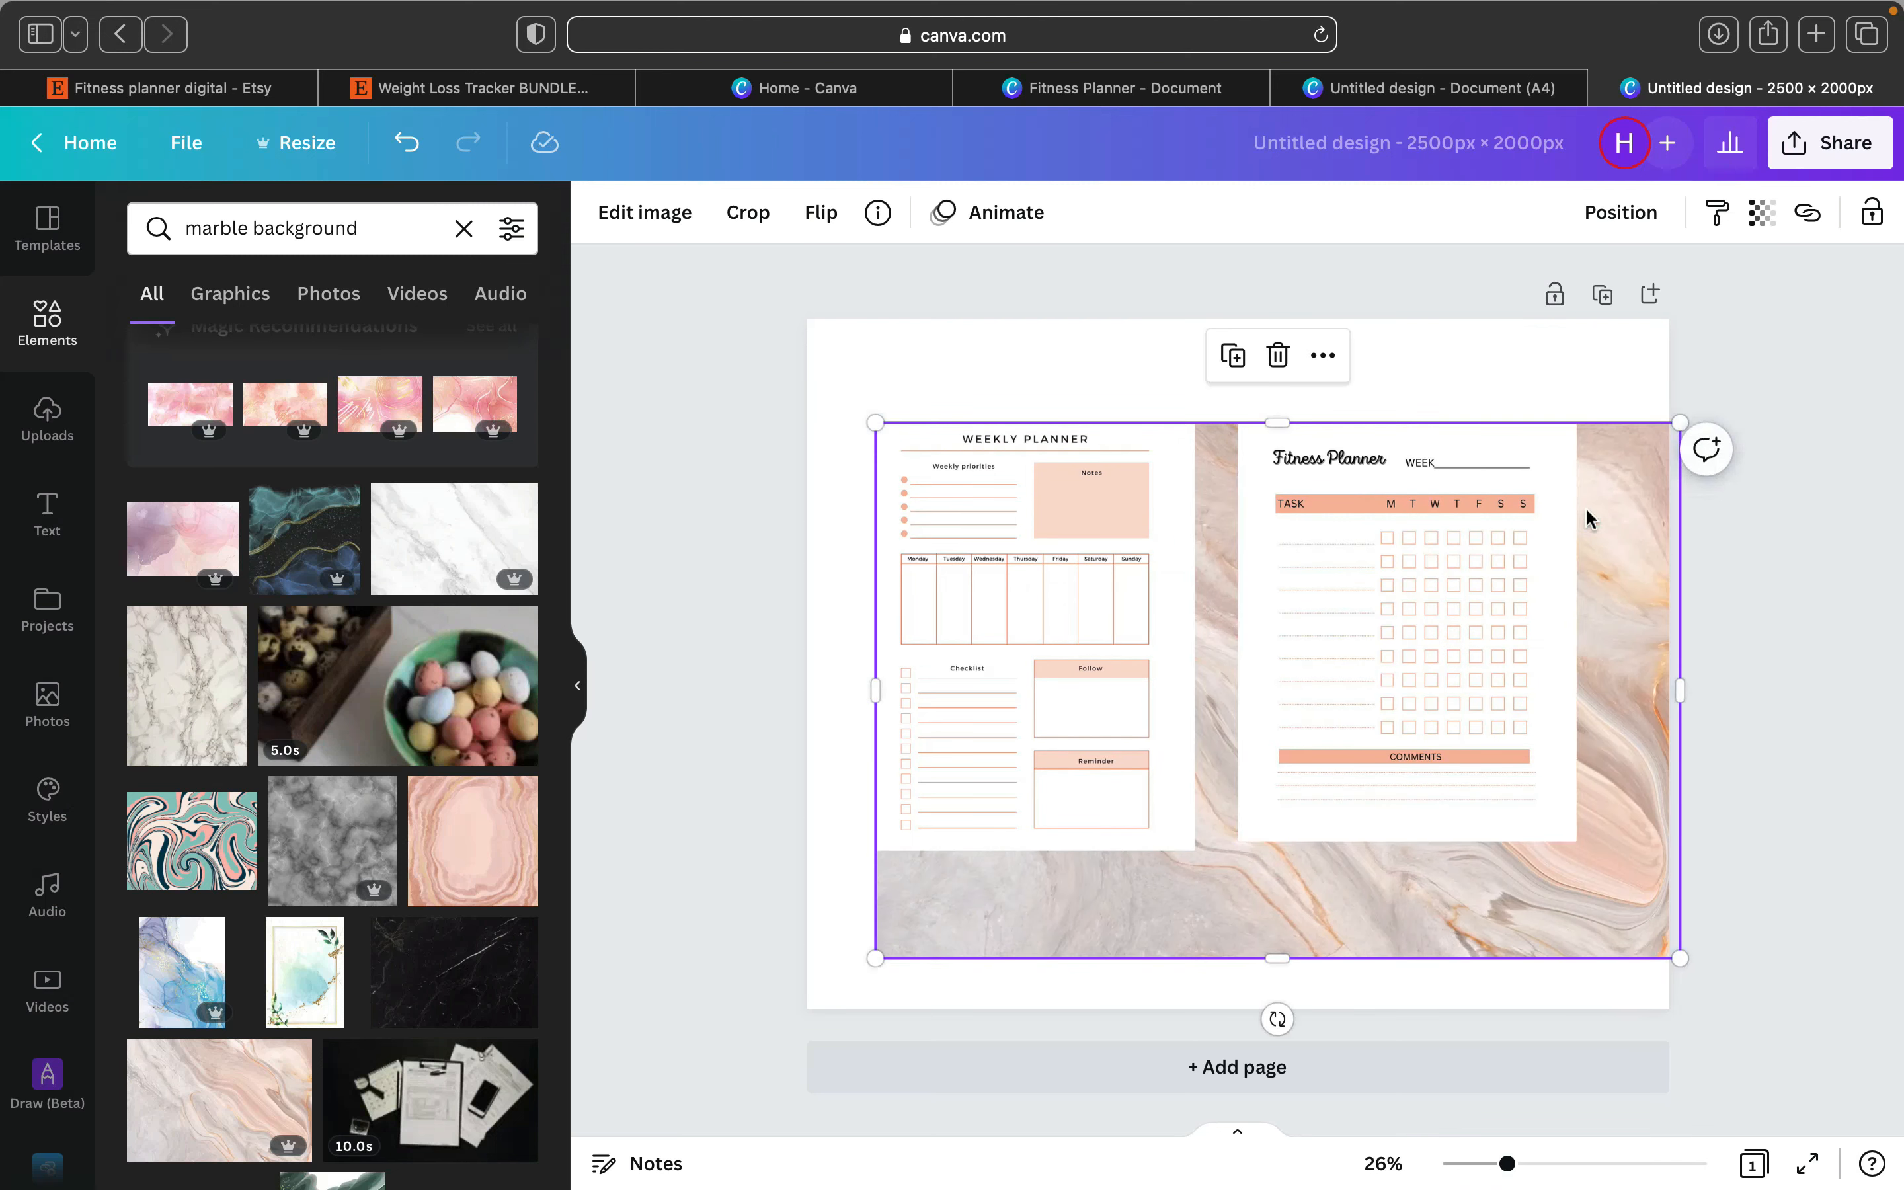
{"action": "left_click_drag", "start_coordinate": [1607, 523], "coordinate": [1588, 463]}
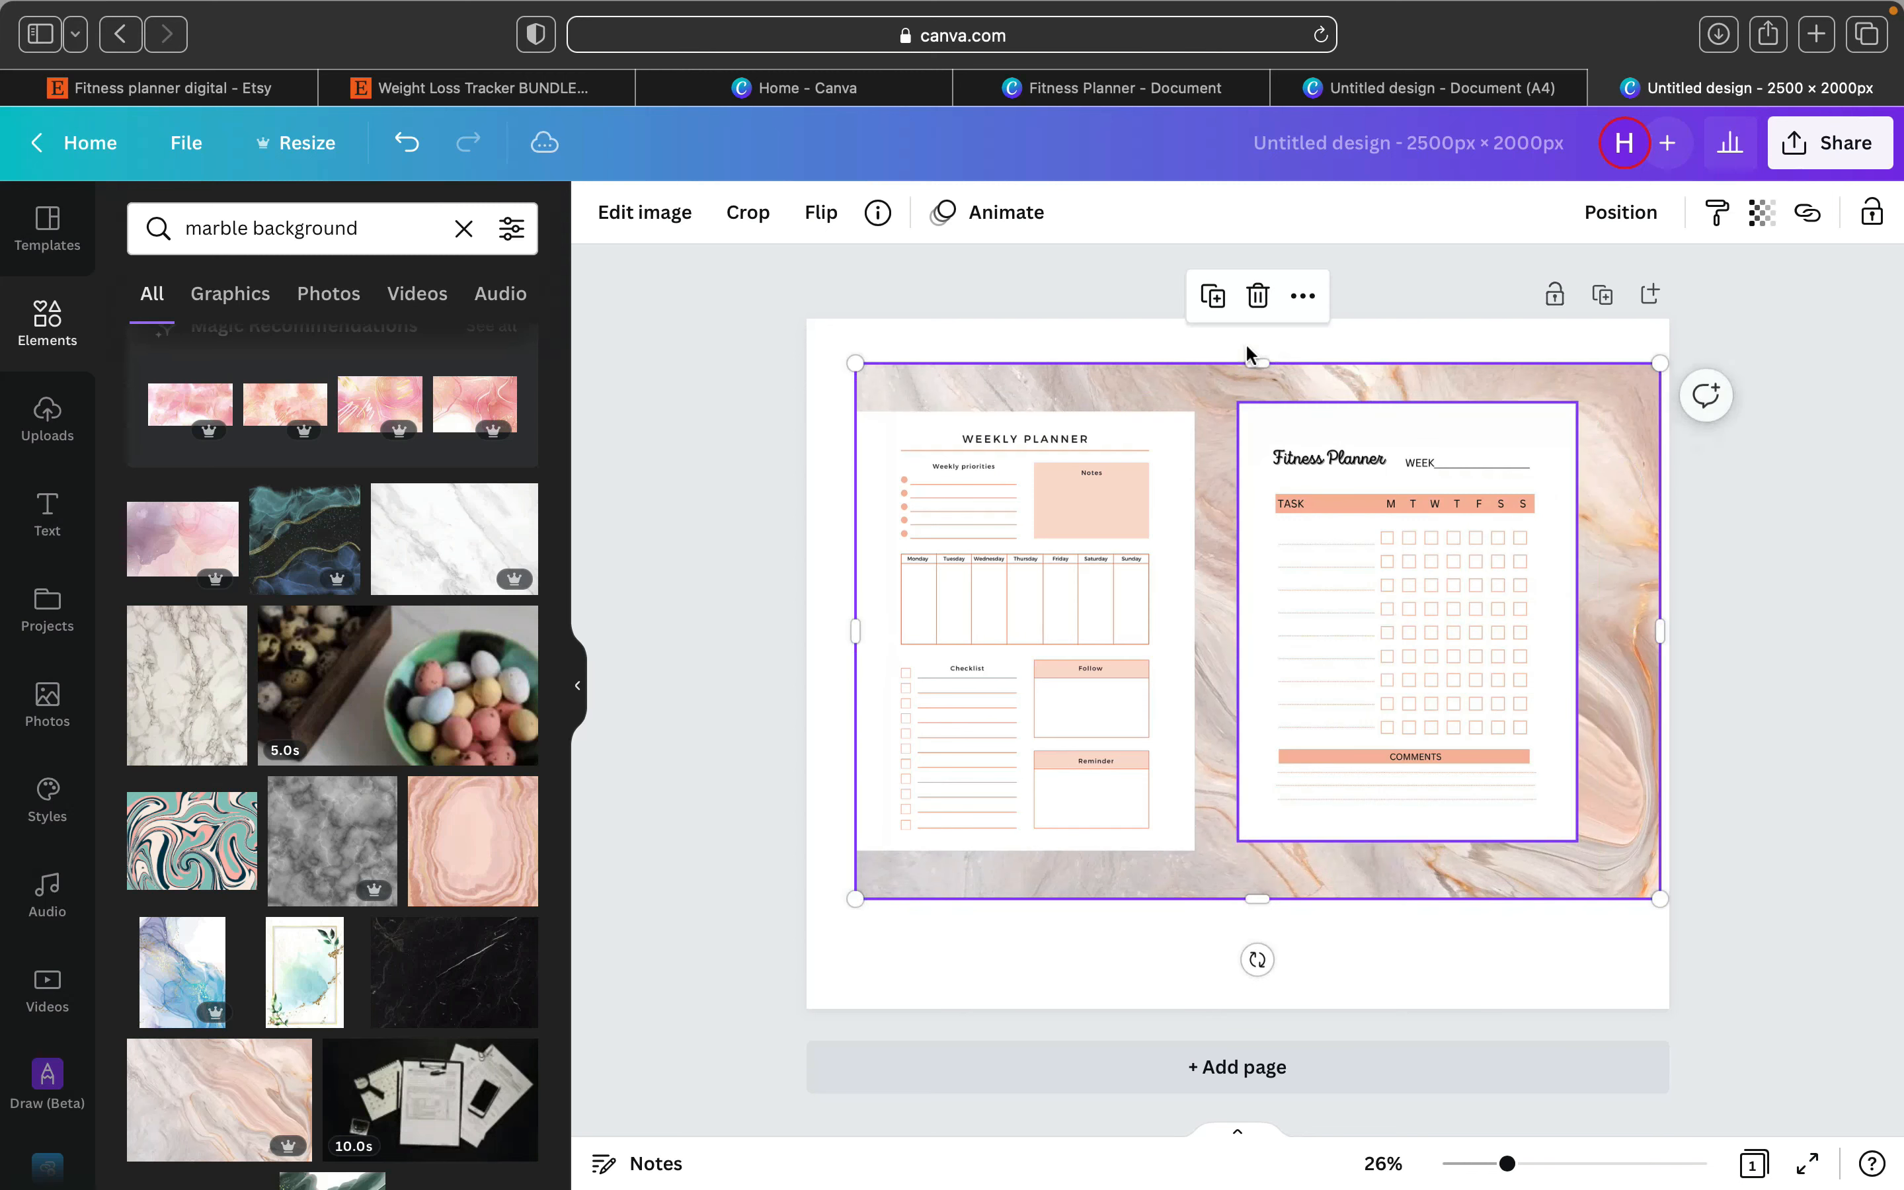
{"action": "left_click_drag", "start_coordinate": [1262, 377], "coordinate": [1237, 337]}
{"action": "left_click_drag", "start_coordinate": [861, 618], "coordinate": [810, 616]}
{"action": "left_click_drag", "start_coordinate": [1255, 913], "coordinate": [1279, 1021]}
{"action": "left_click_drag", "start_coordinate": [1668, 675], "coordinate": [1674, 667]}
{"action": "left_click", "coordinate": [1834, 549]}
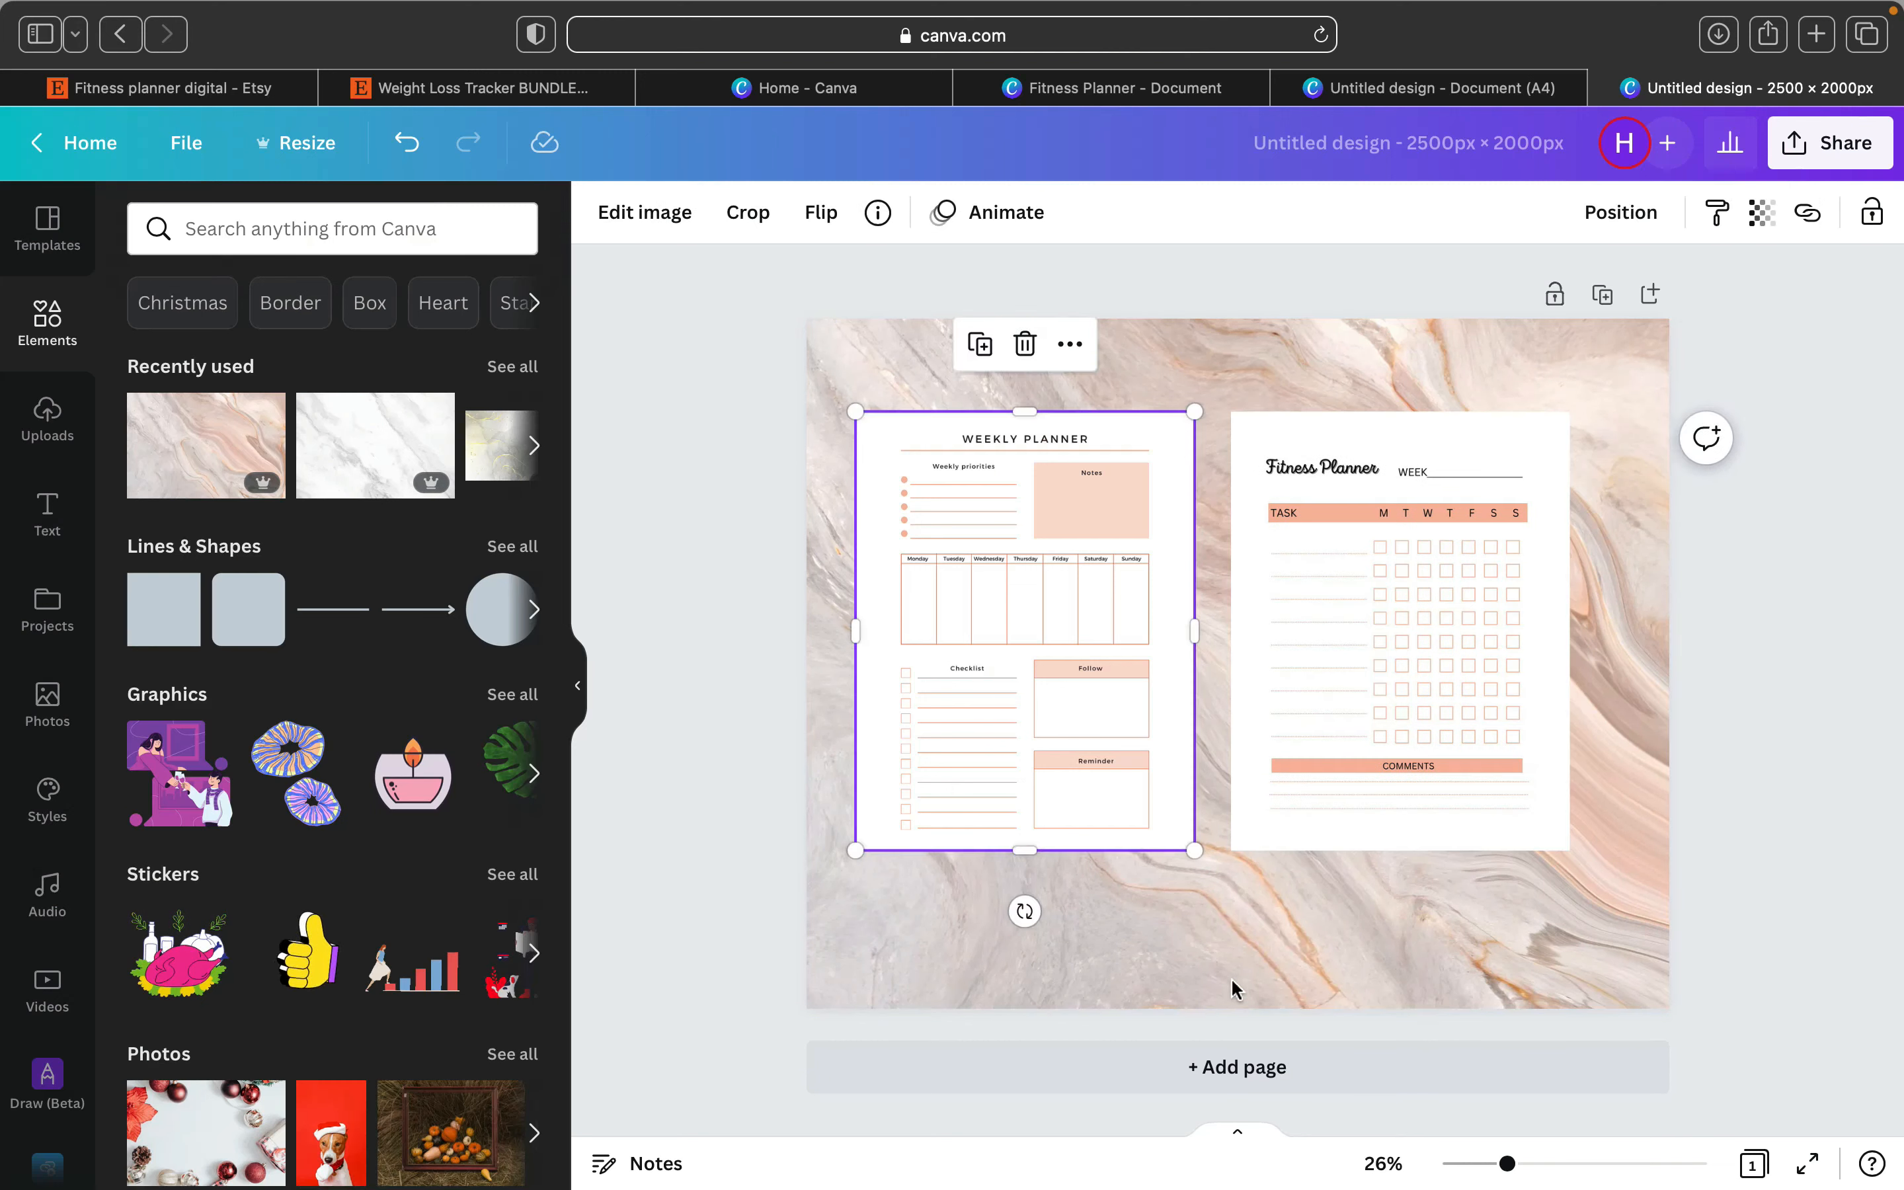
Enable the Shadows effect for the weekly planner image on the marble mockup.
{"action": "left_click", "coordinate": [1232, 982]}
{"action": "left_click", "coordinate": [1027, 636]}
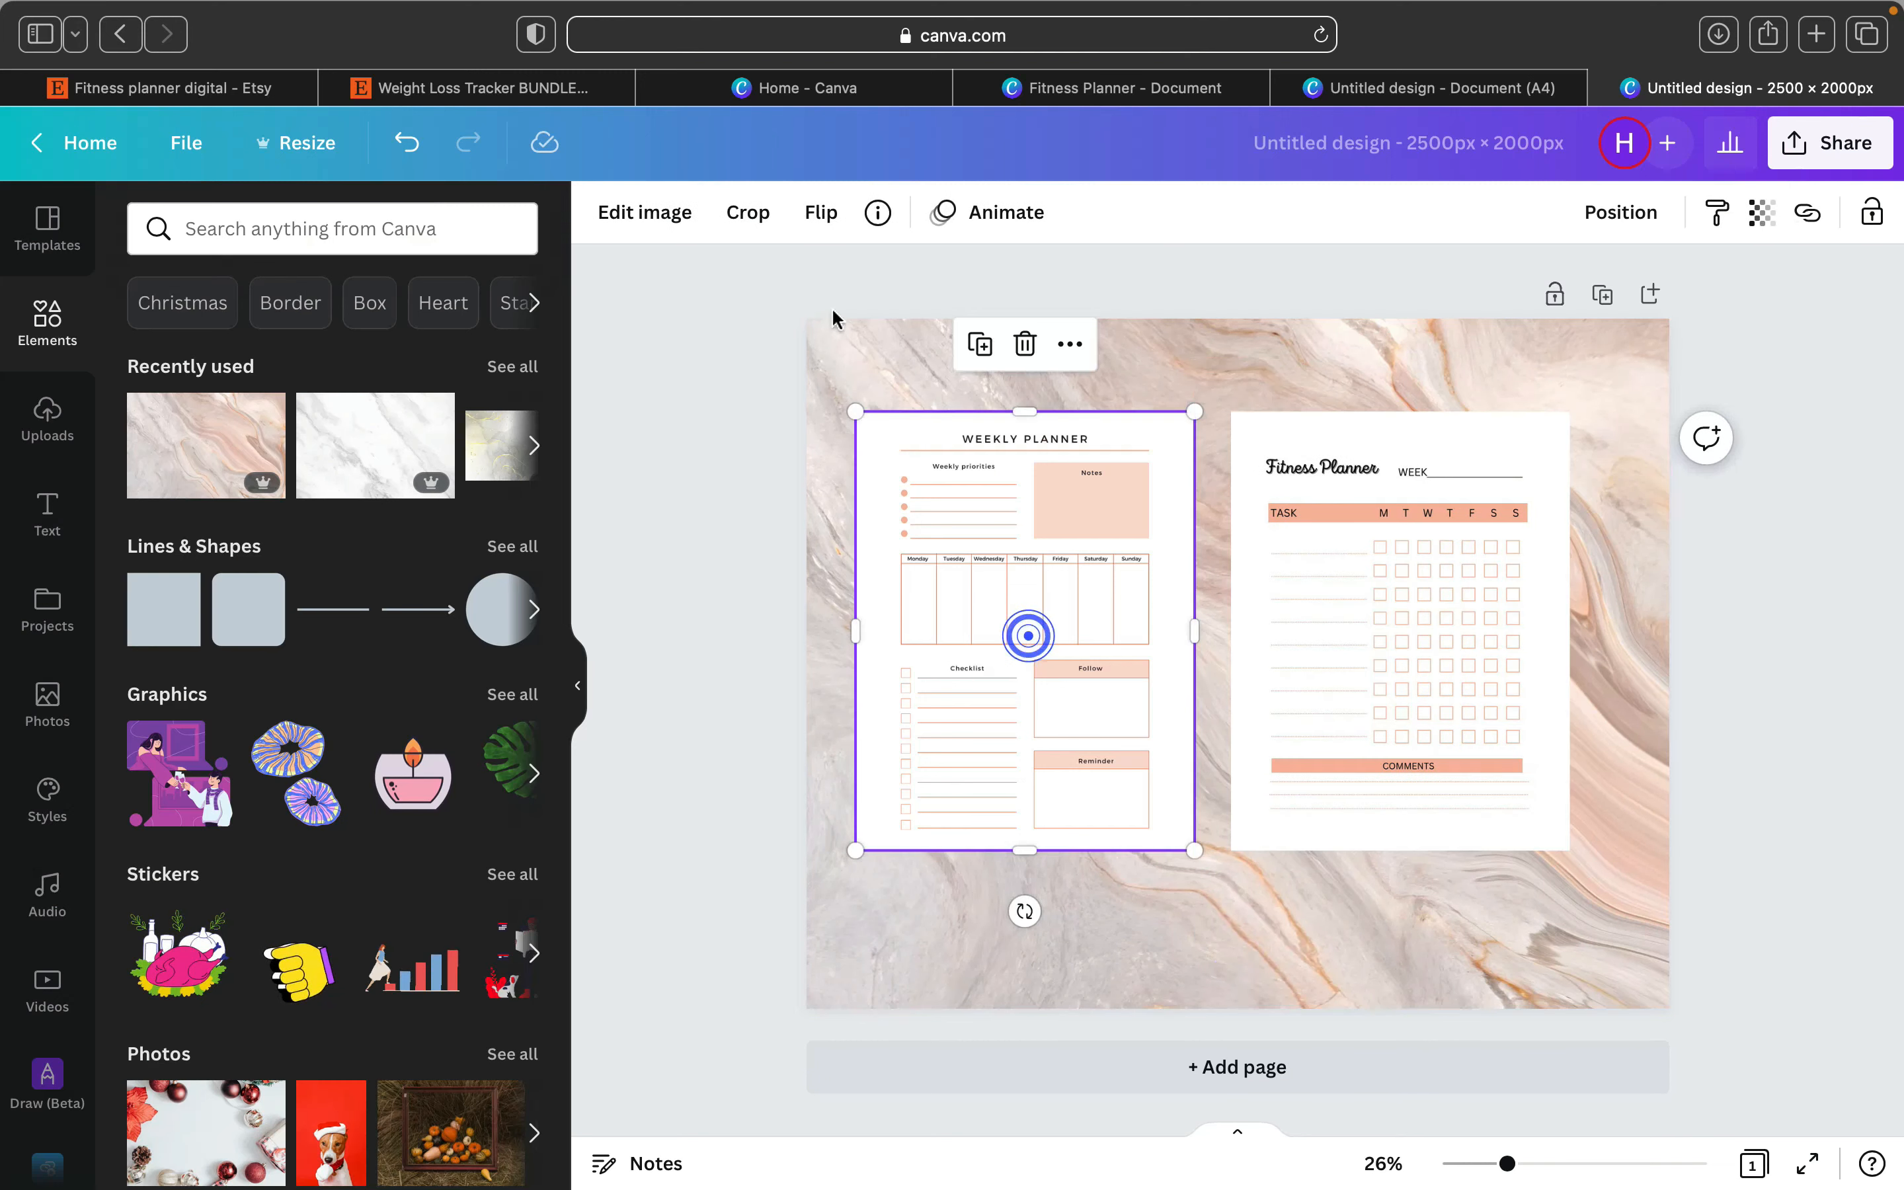
{"action": "left_click", "coordinate": [649, 211]}
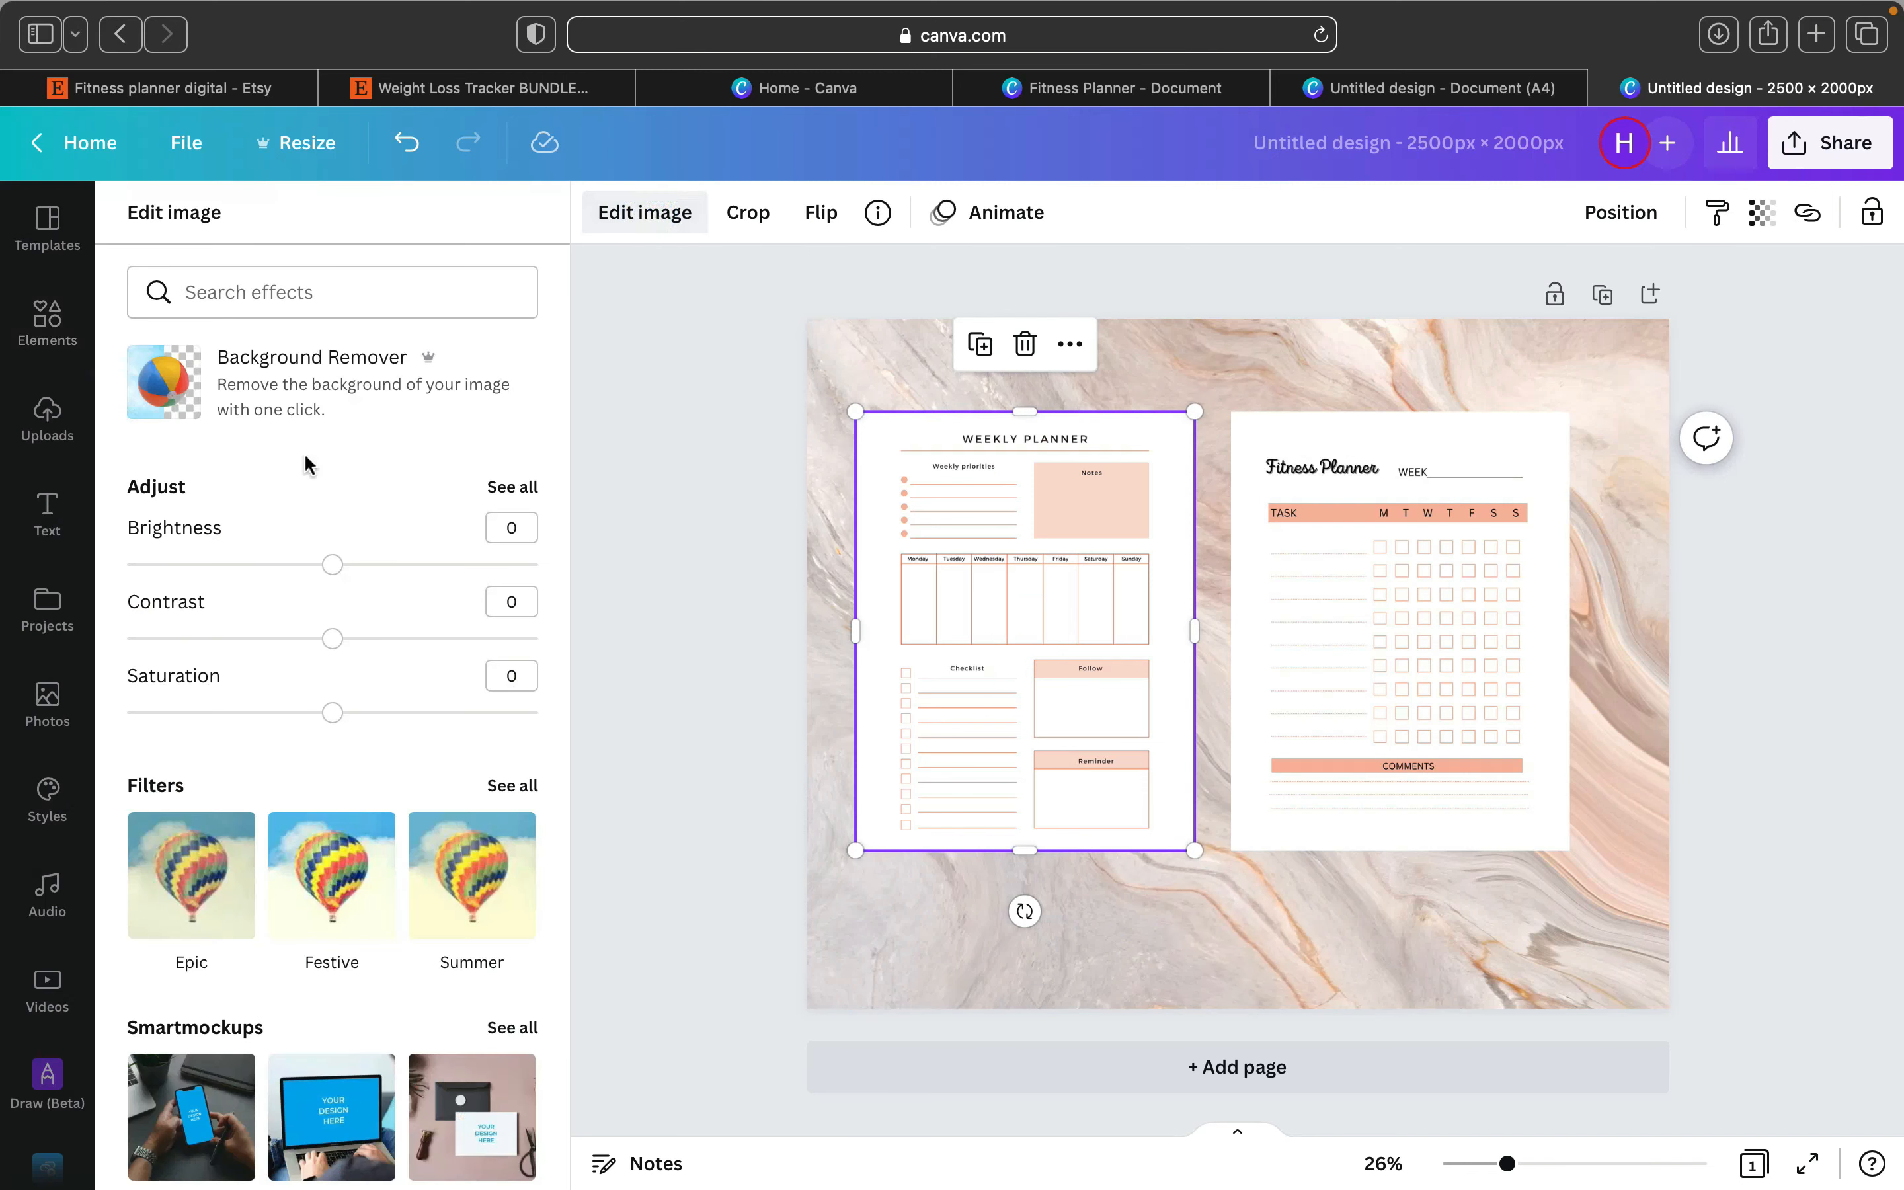
{"action": "scroll", "coordinate": [187, 796], "scroll_direction": "down", "scroll_amount": 10}
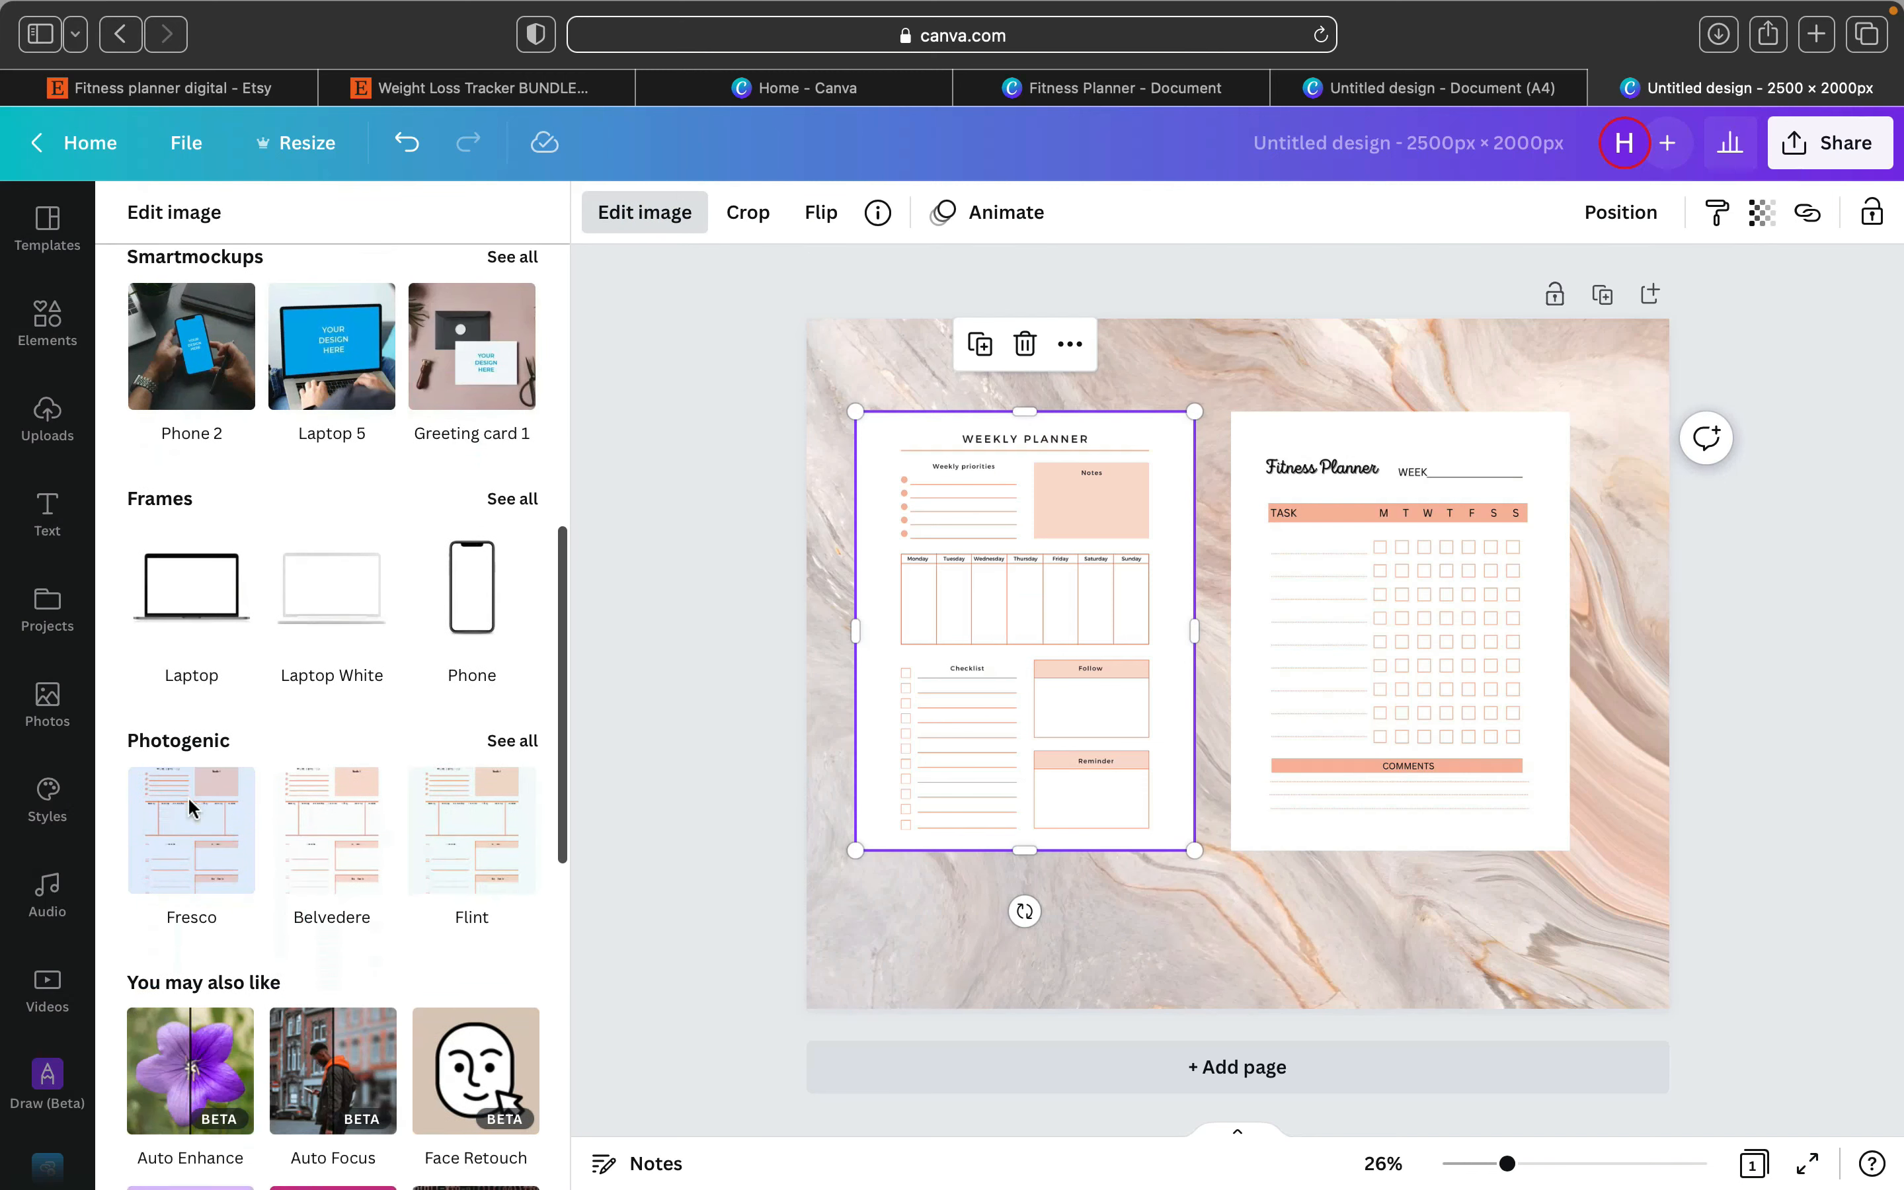
{"action": "scroll", "coordinate": [189, 803], "scroll_direction": "down", "scroll_amount": 10}
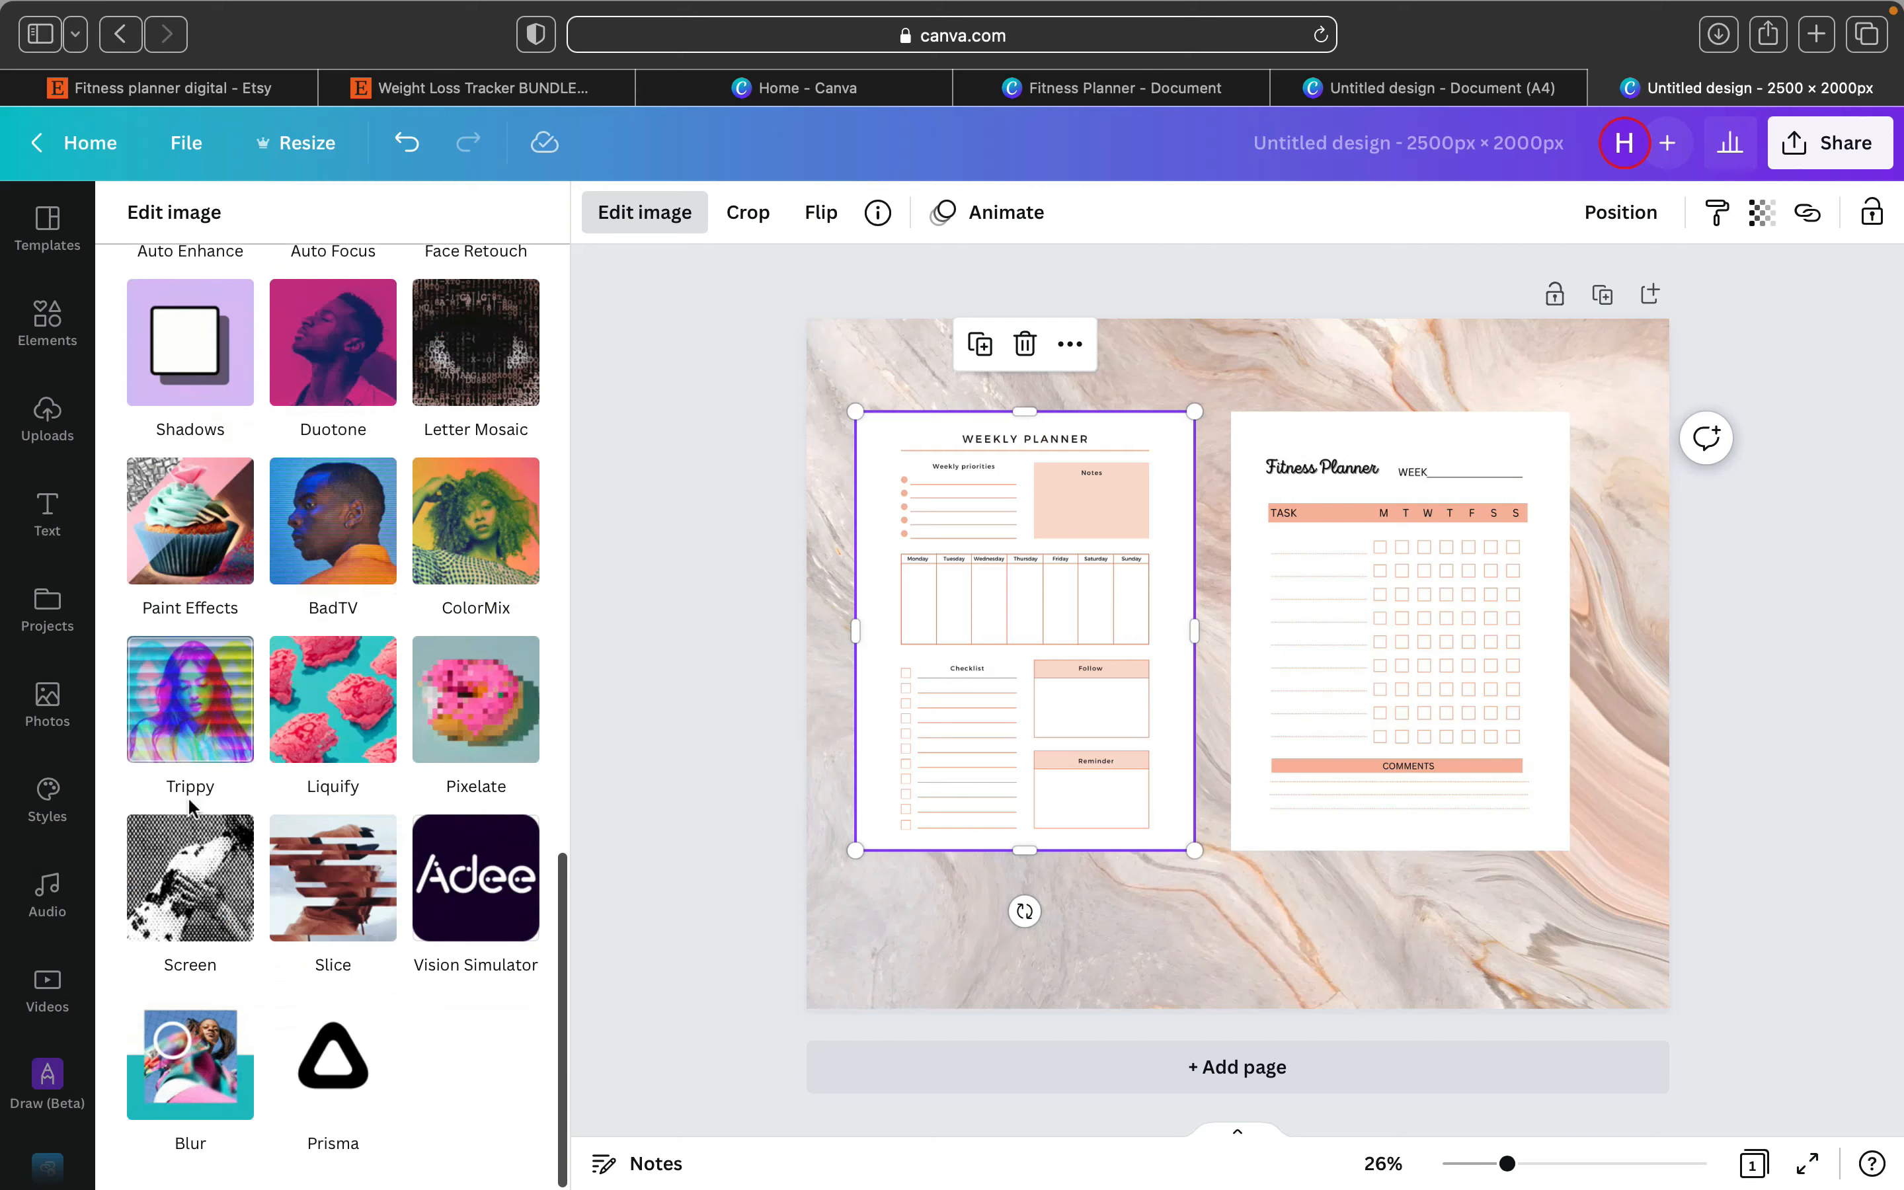
{"action": "scroll", "coordinate": [190, 804], "scroll_direction": "up", "scroll_amount": 5}
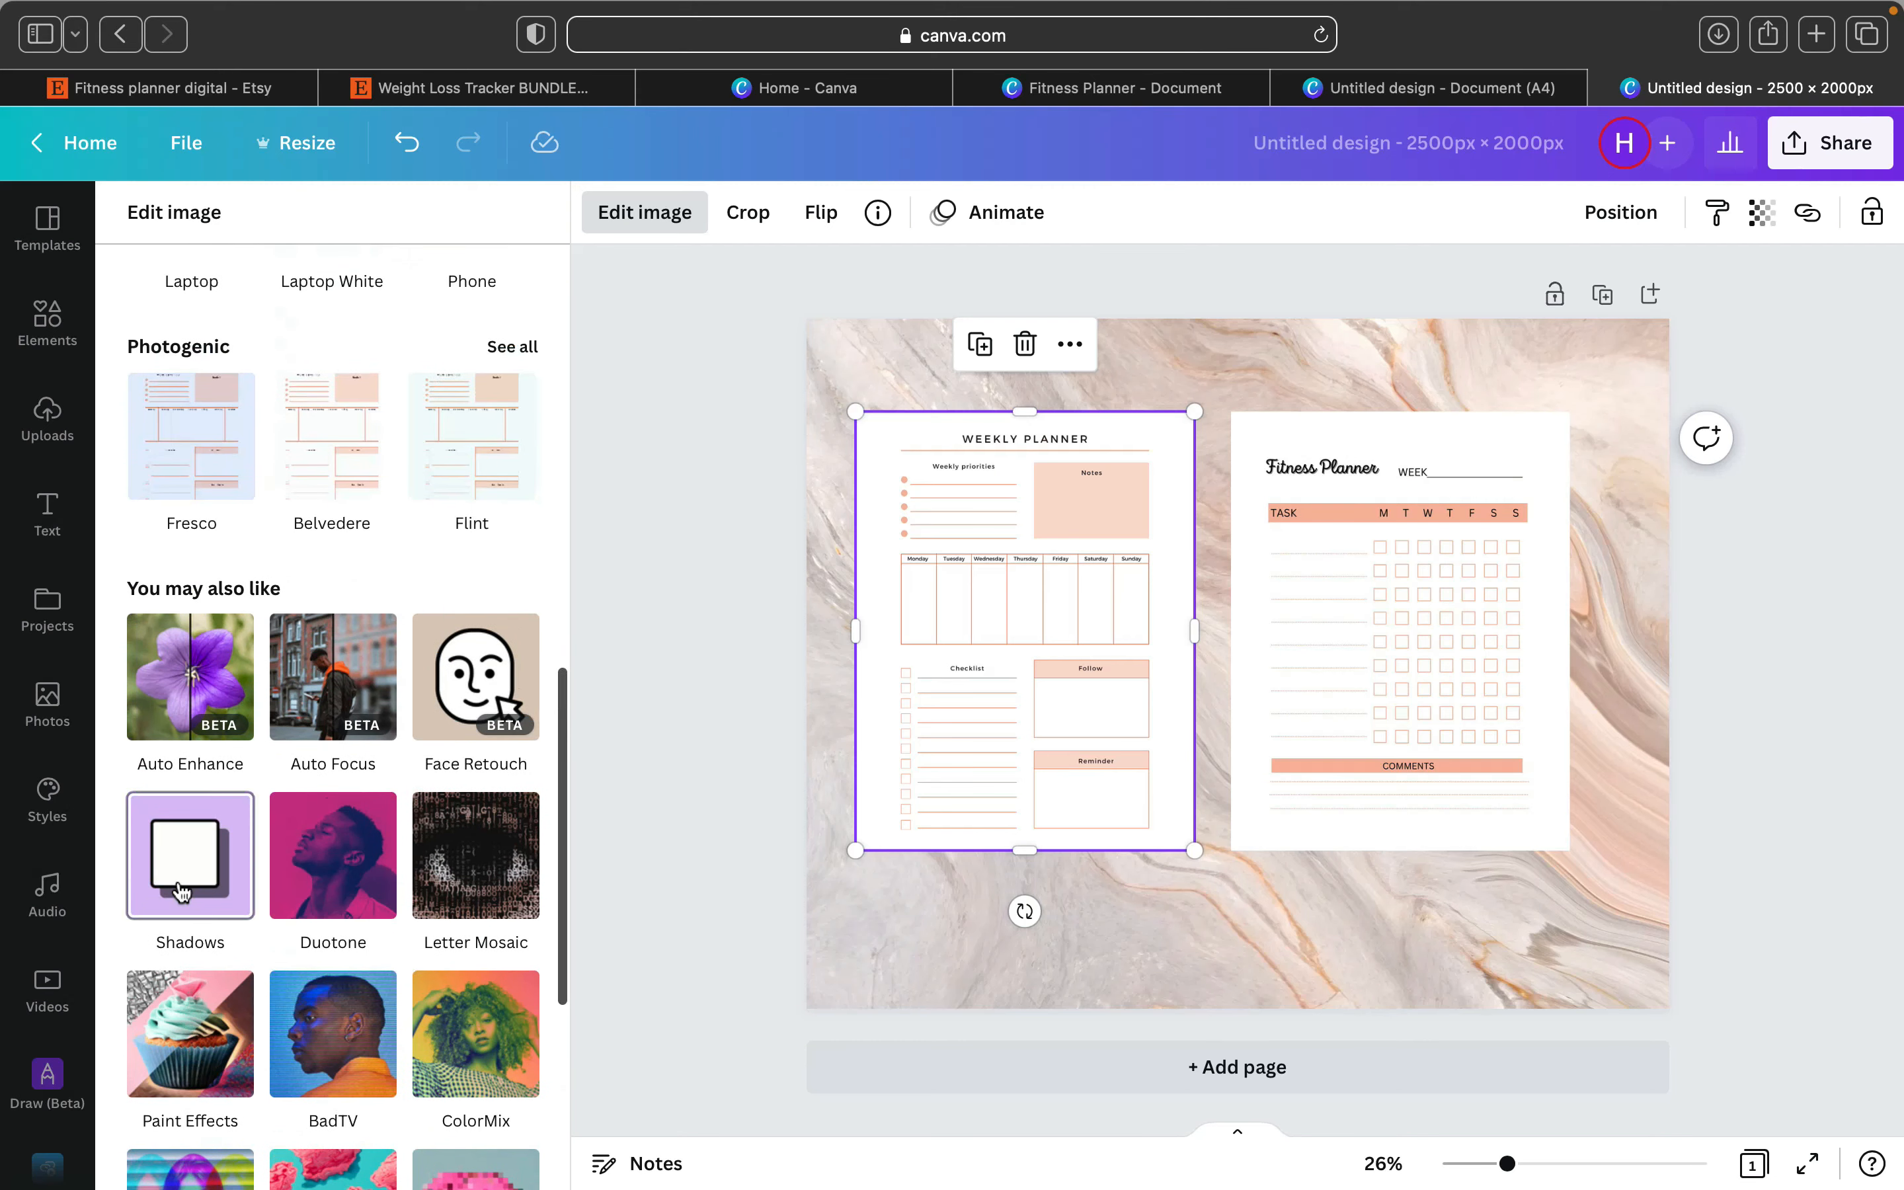
{"action": "left_click", "coordinate": [179, 893]}
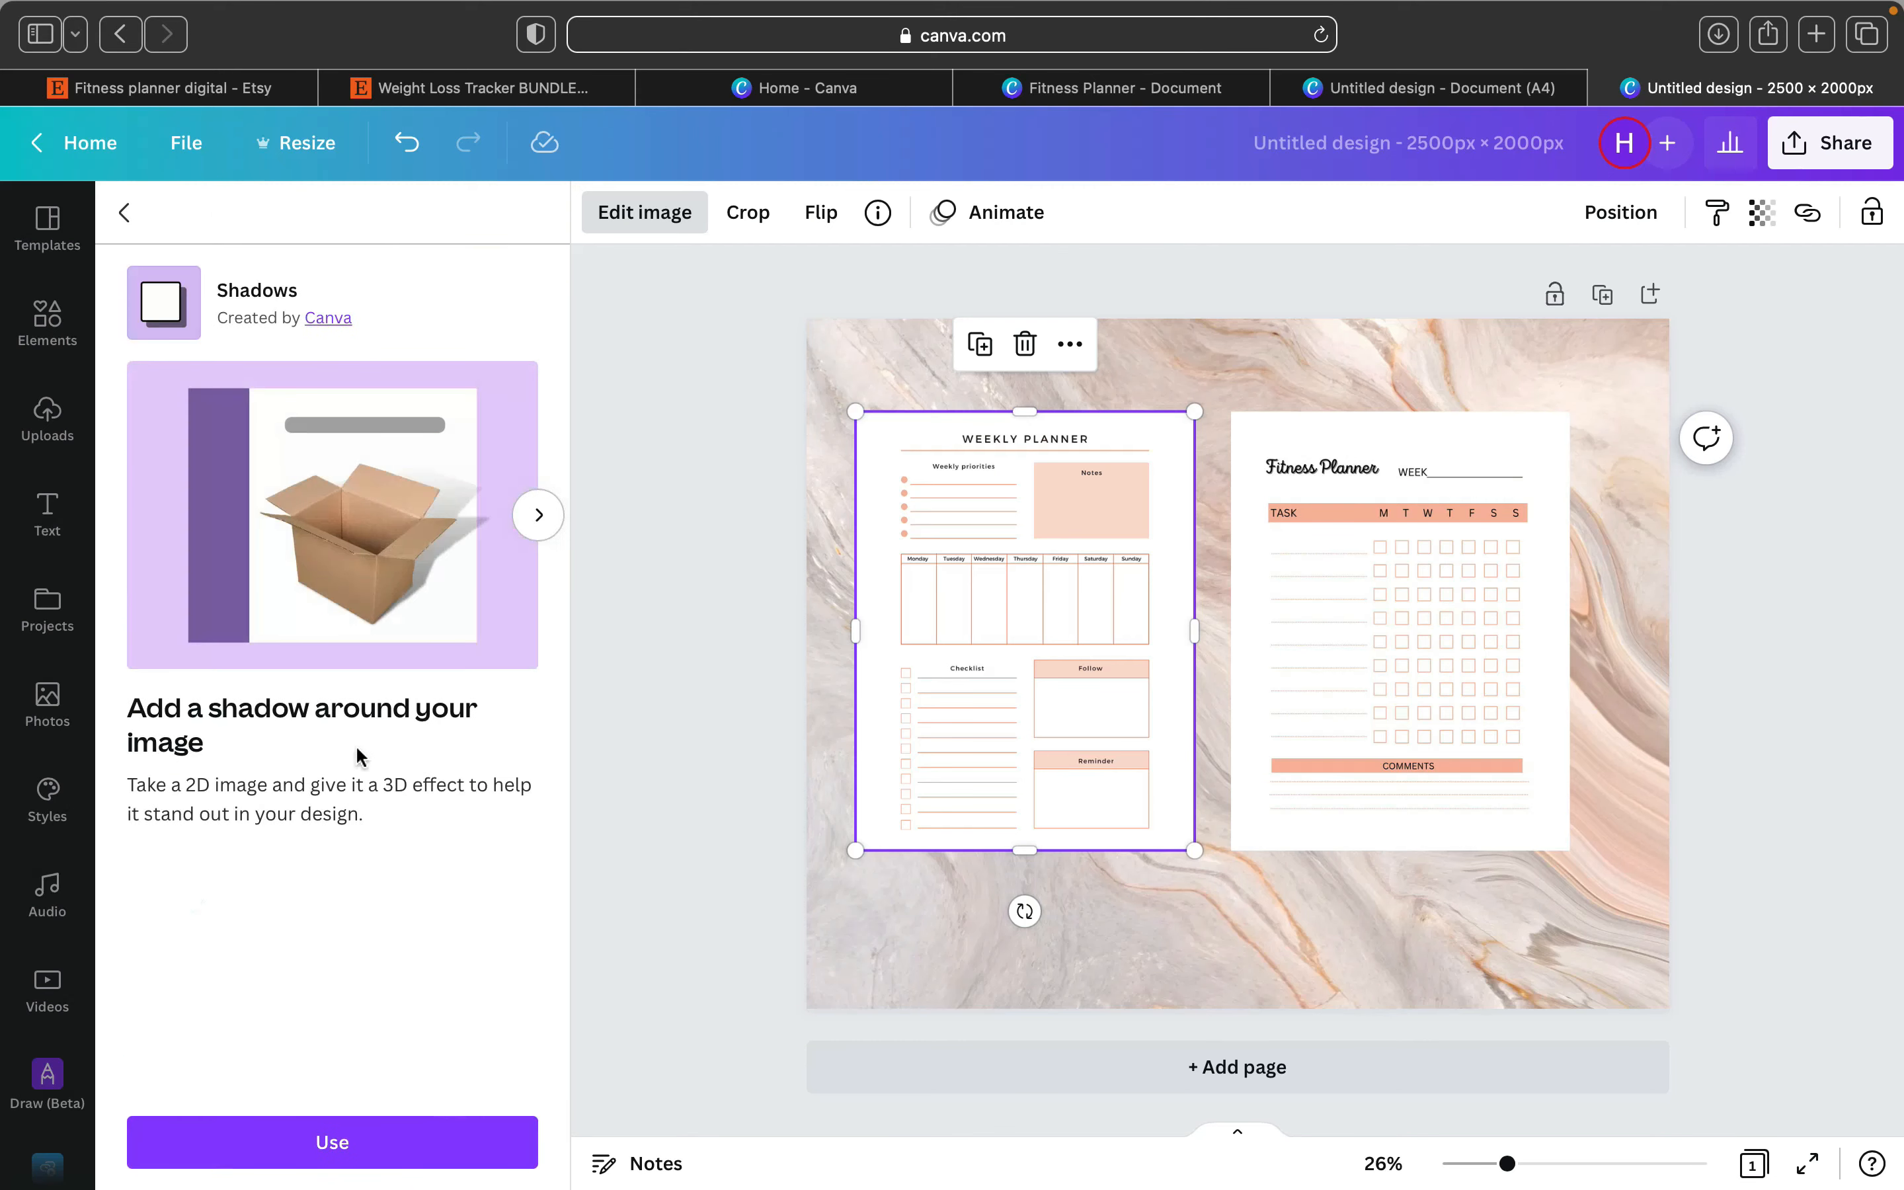
{"action": "left_click", "coordinate": [338, 1153]}
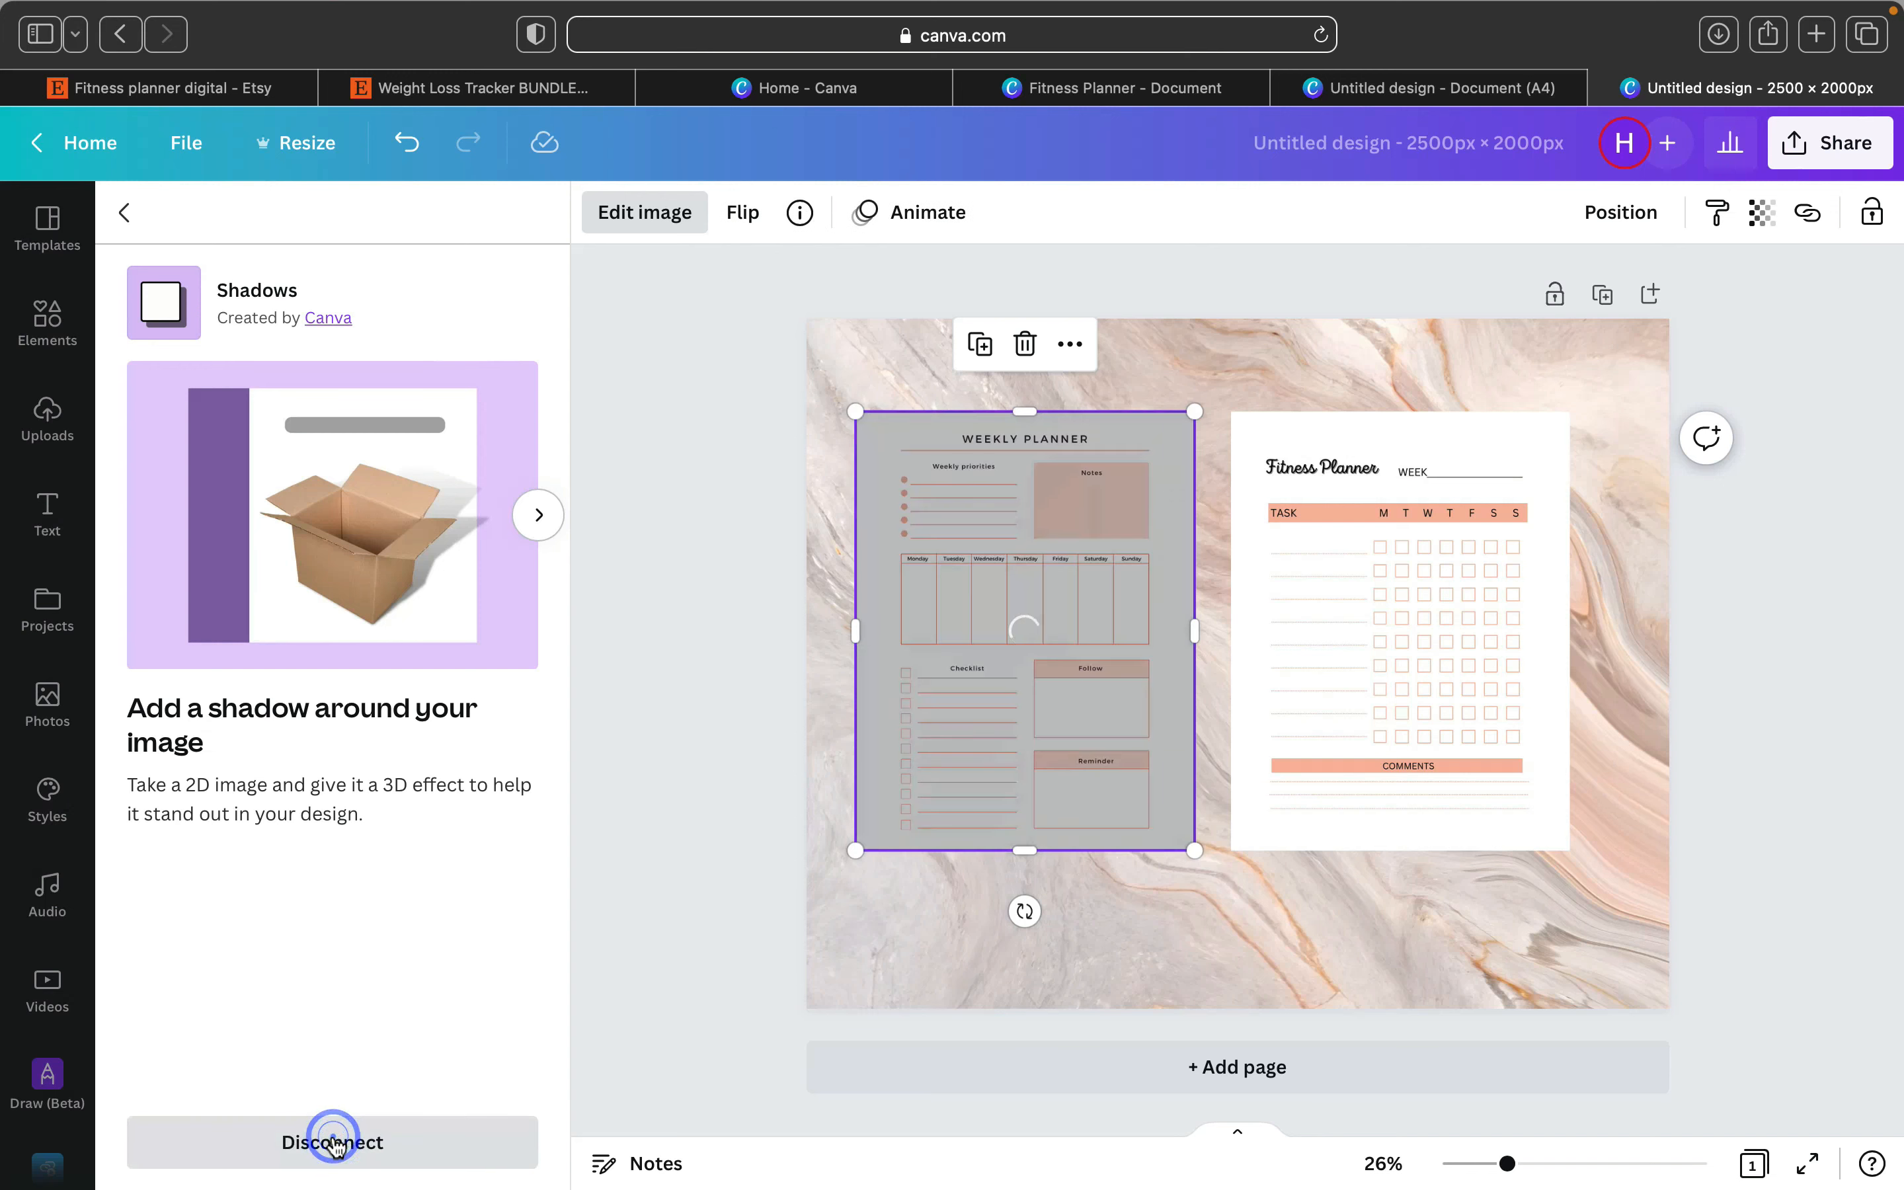
Try the Drop, Angle, Curved and Page Lift shadows on the weekly planner image and settle on Glow.
{"action": "left_click", "coordinate": [347, 367]}
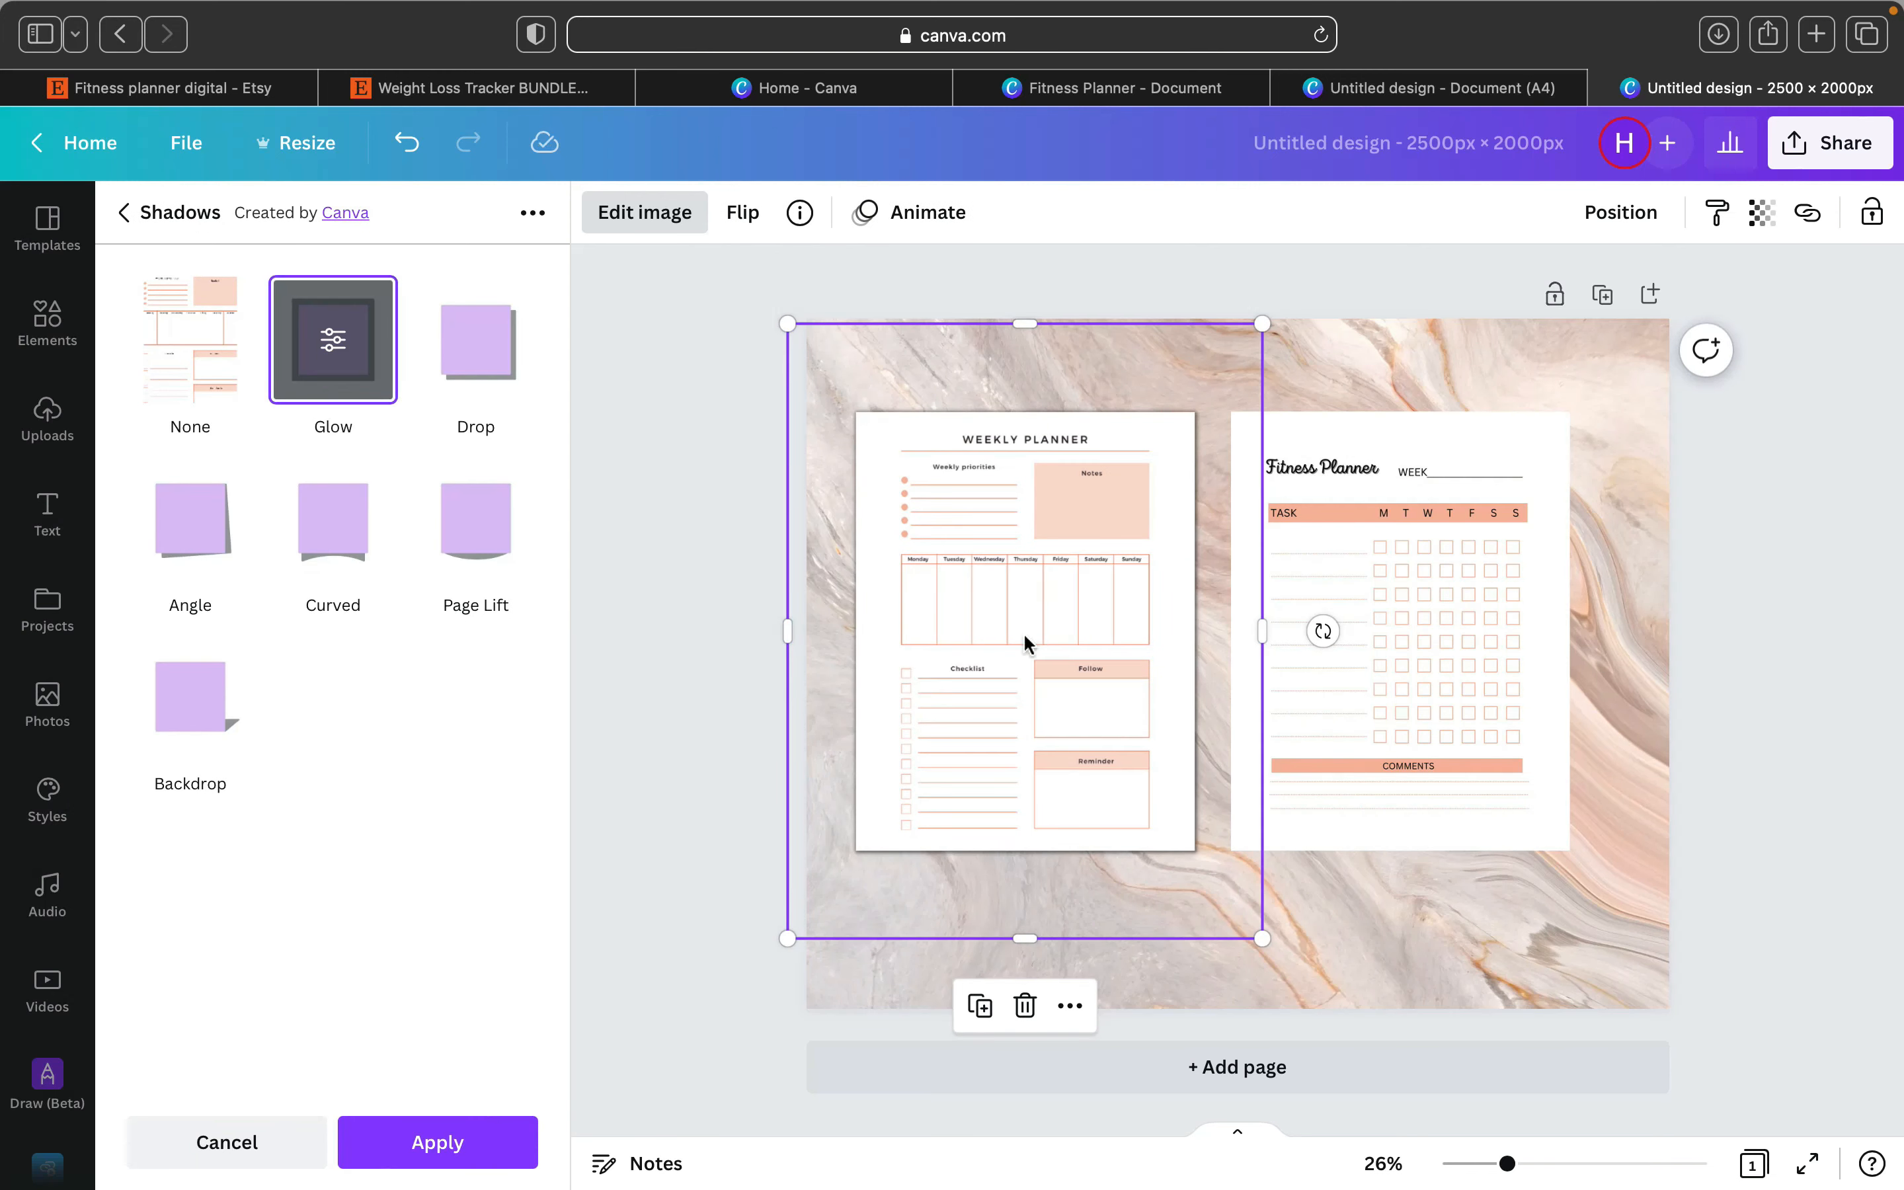
{"action": "left_click", "coordinate": [512, 303]}
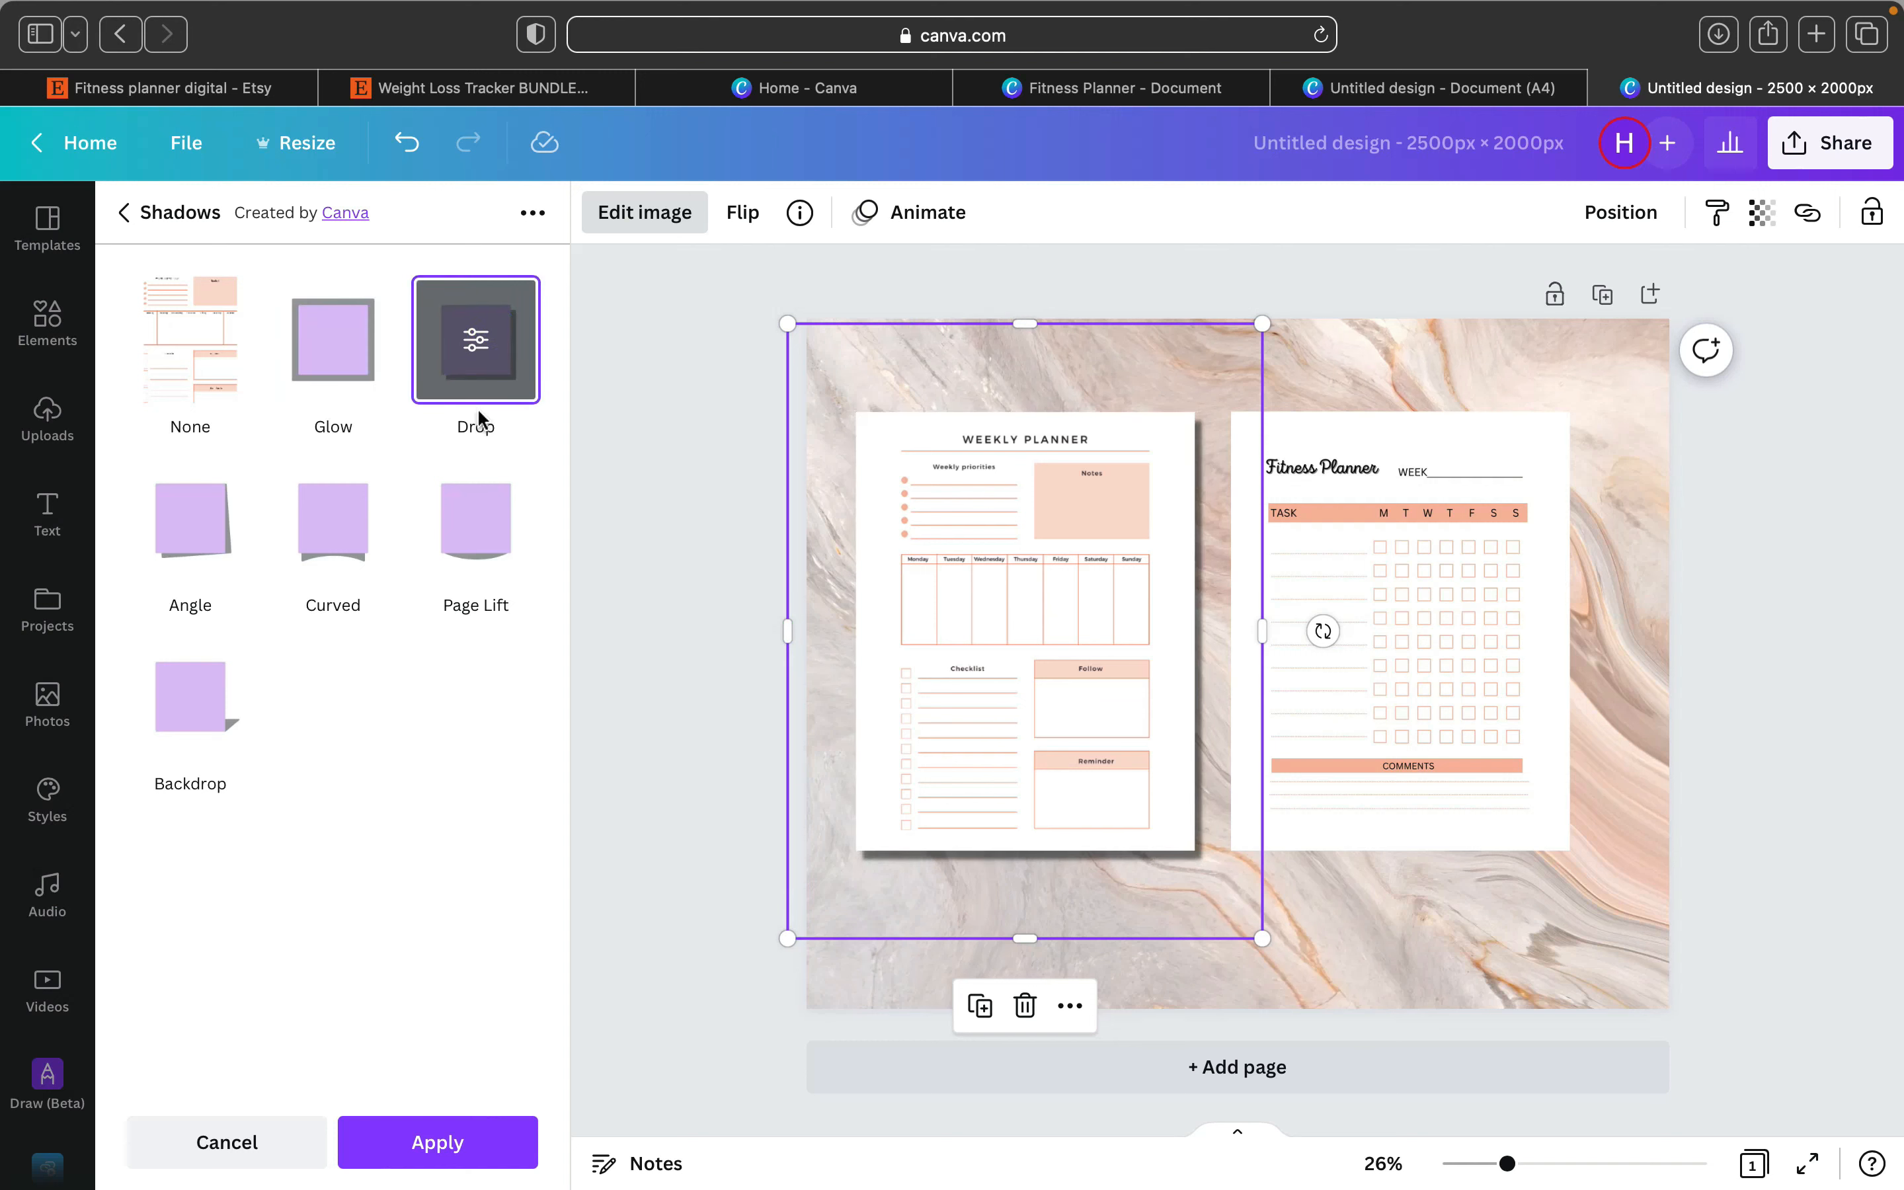
{"action": "left_click", "coordinate": [203, 504]}
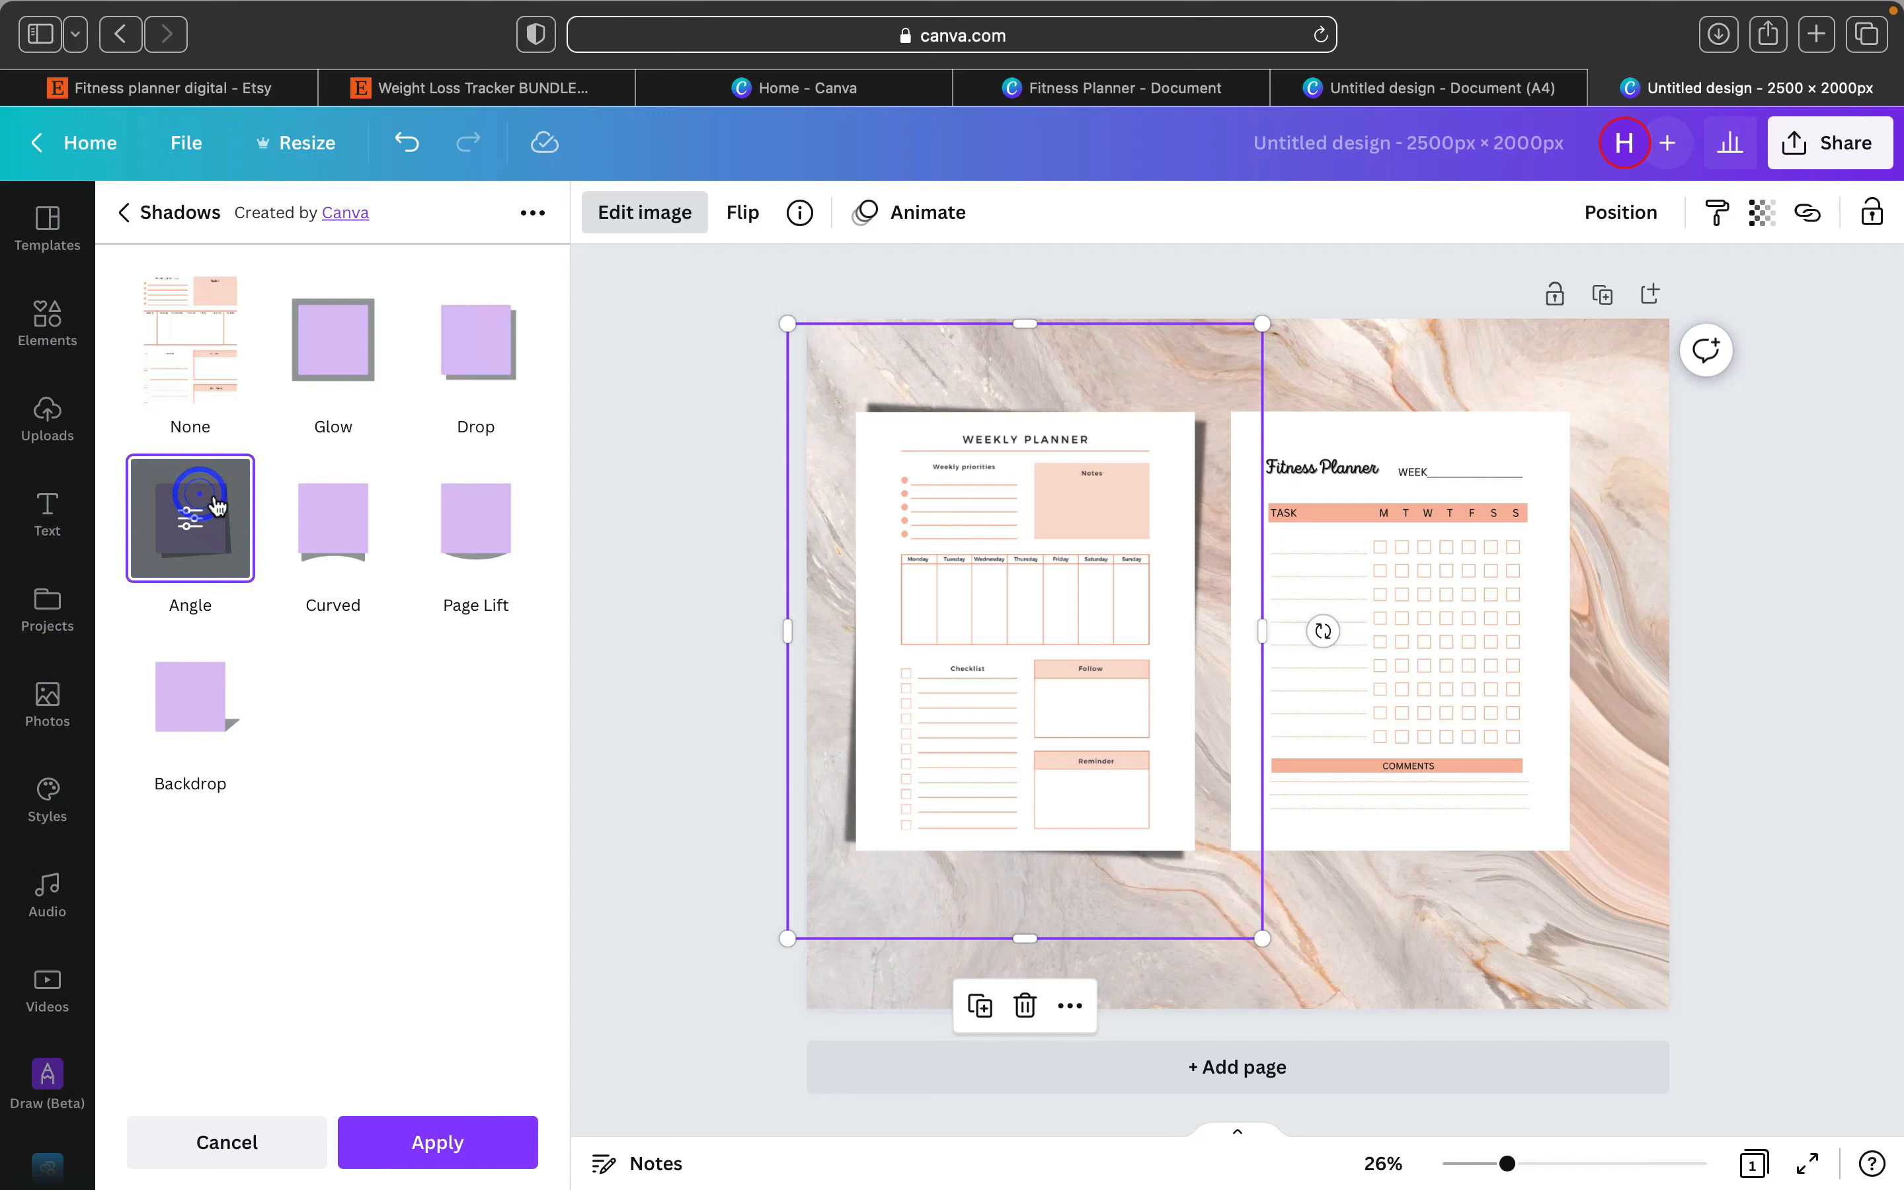
{"action": "left_click", "coordinate": [310, 536]}
{"action": "left_click", "coordinate": [438, 532]}
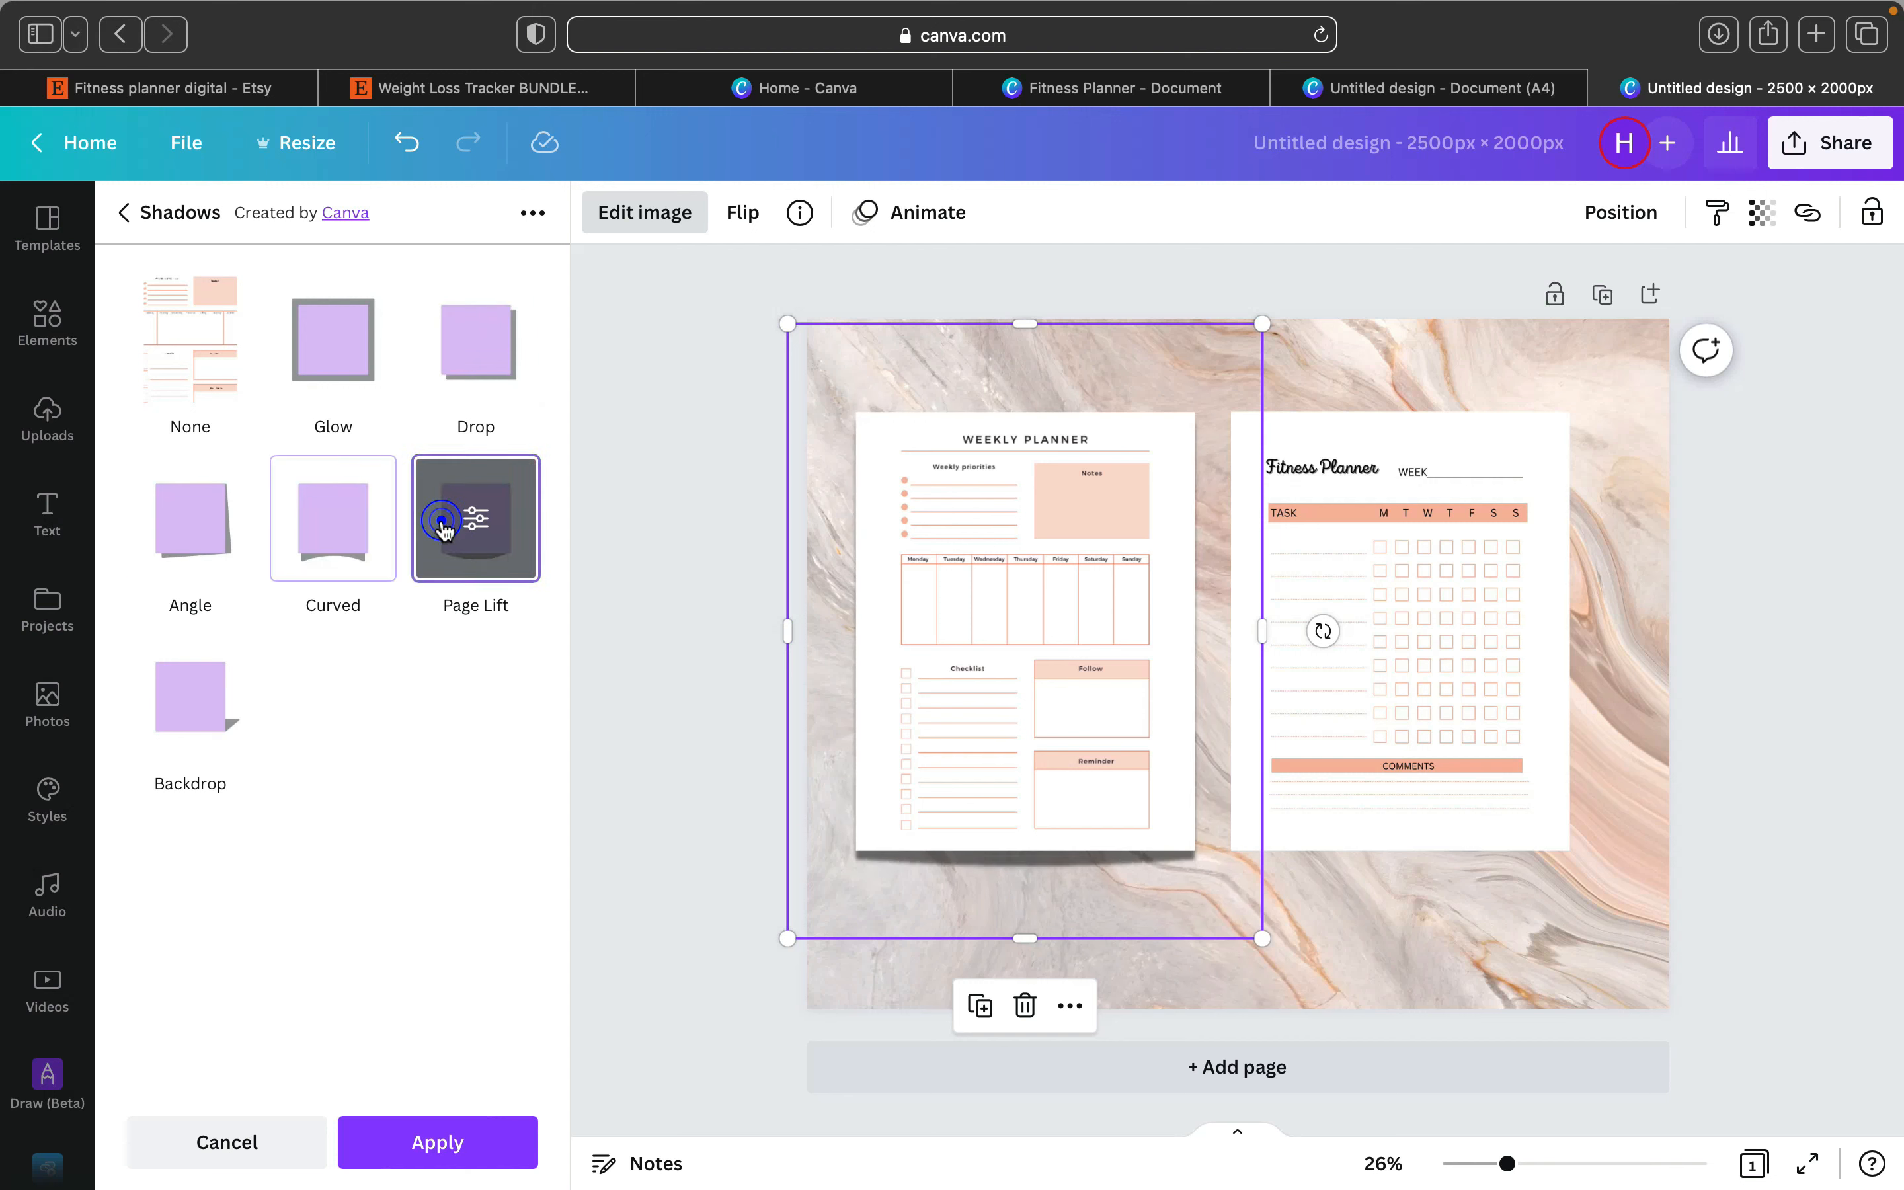
{"action": "left_click", "coordinate": [459, 367]}
{"action": "left_click", "coordinate": [306, 321]}
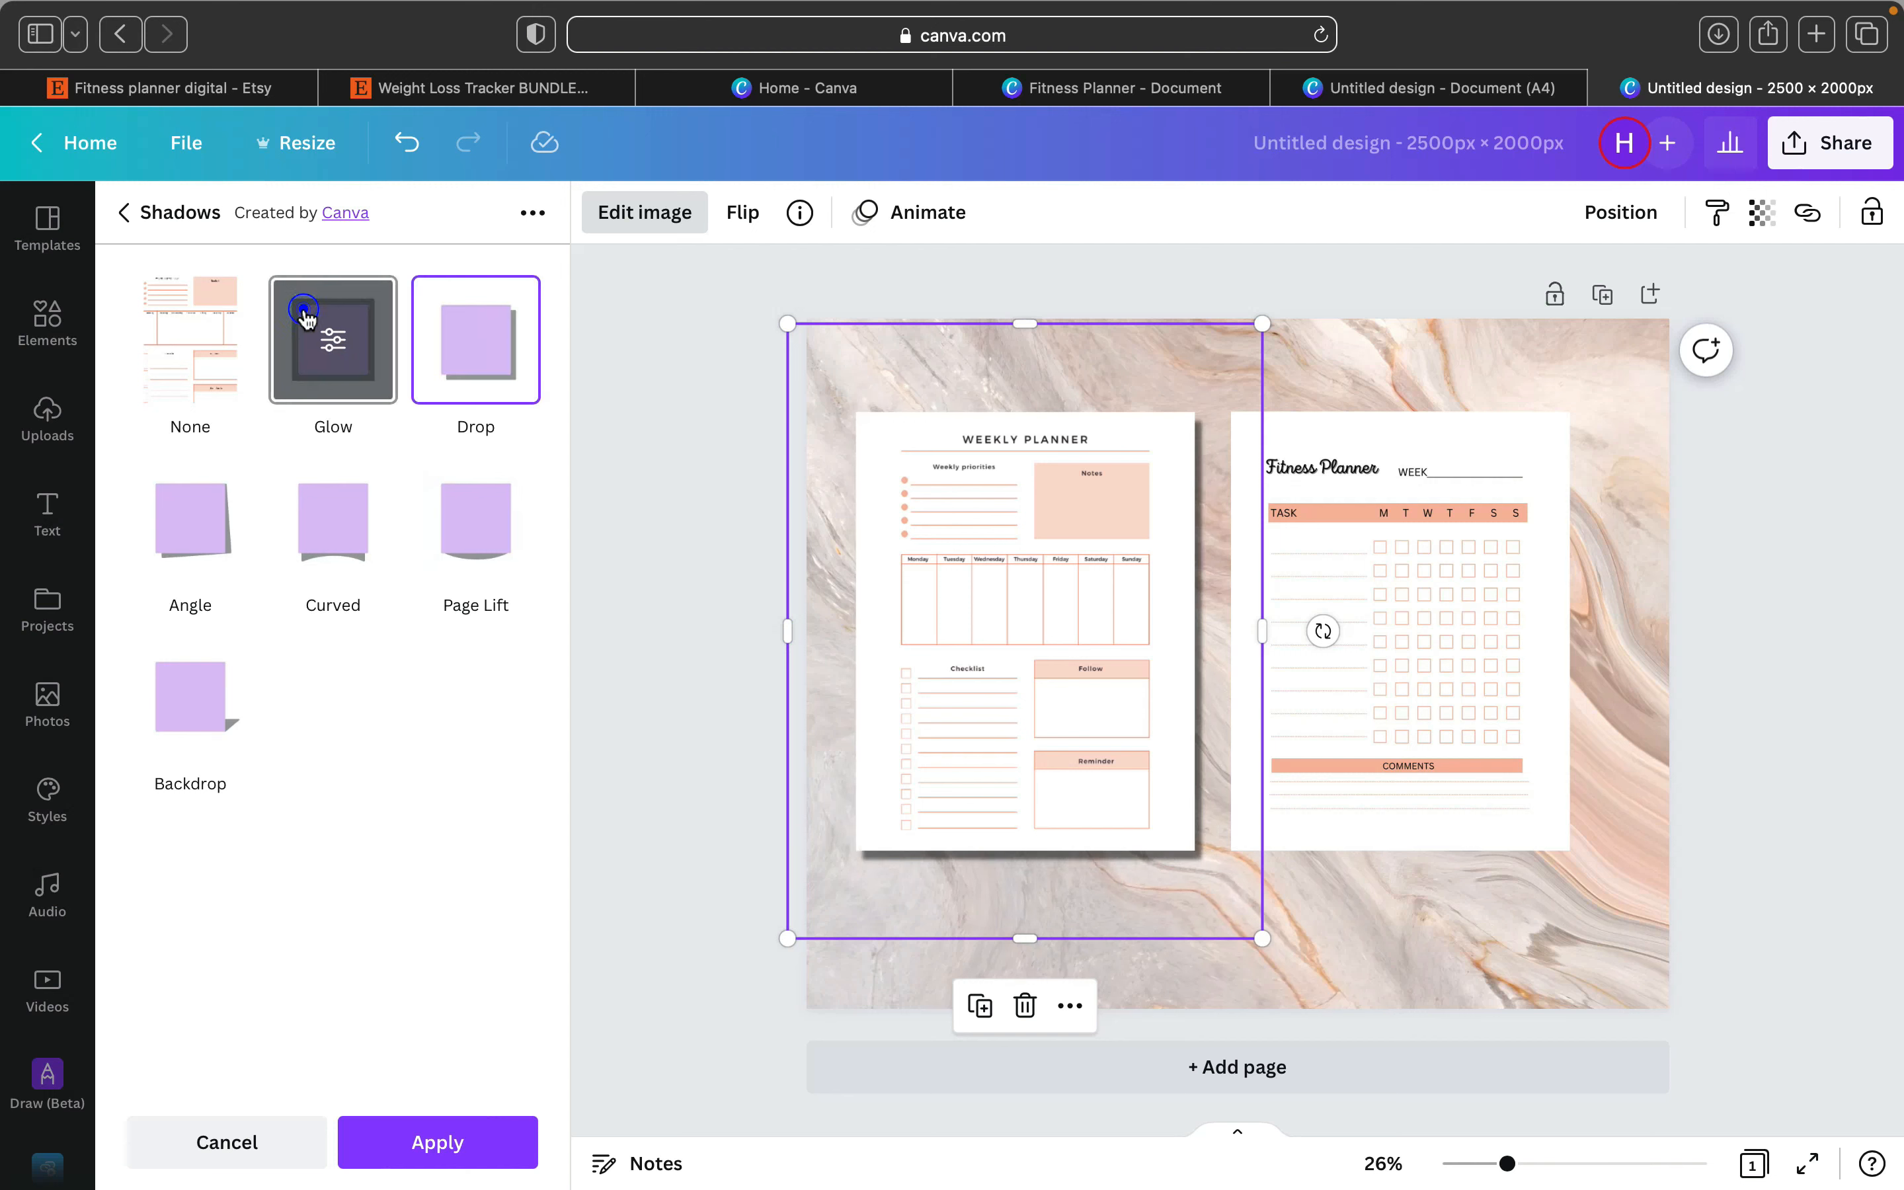
{"action": "left_click", "coordinate": [438, 335]}
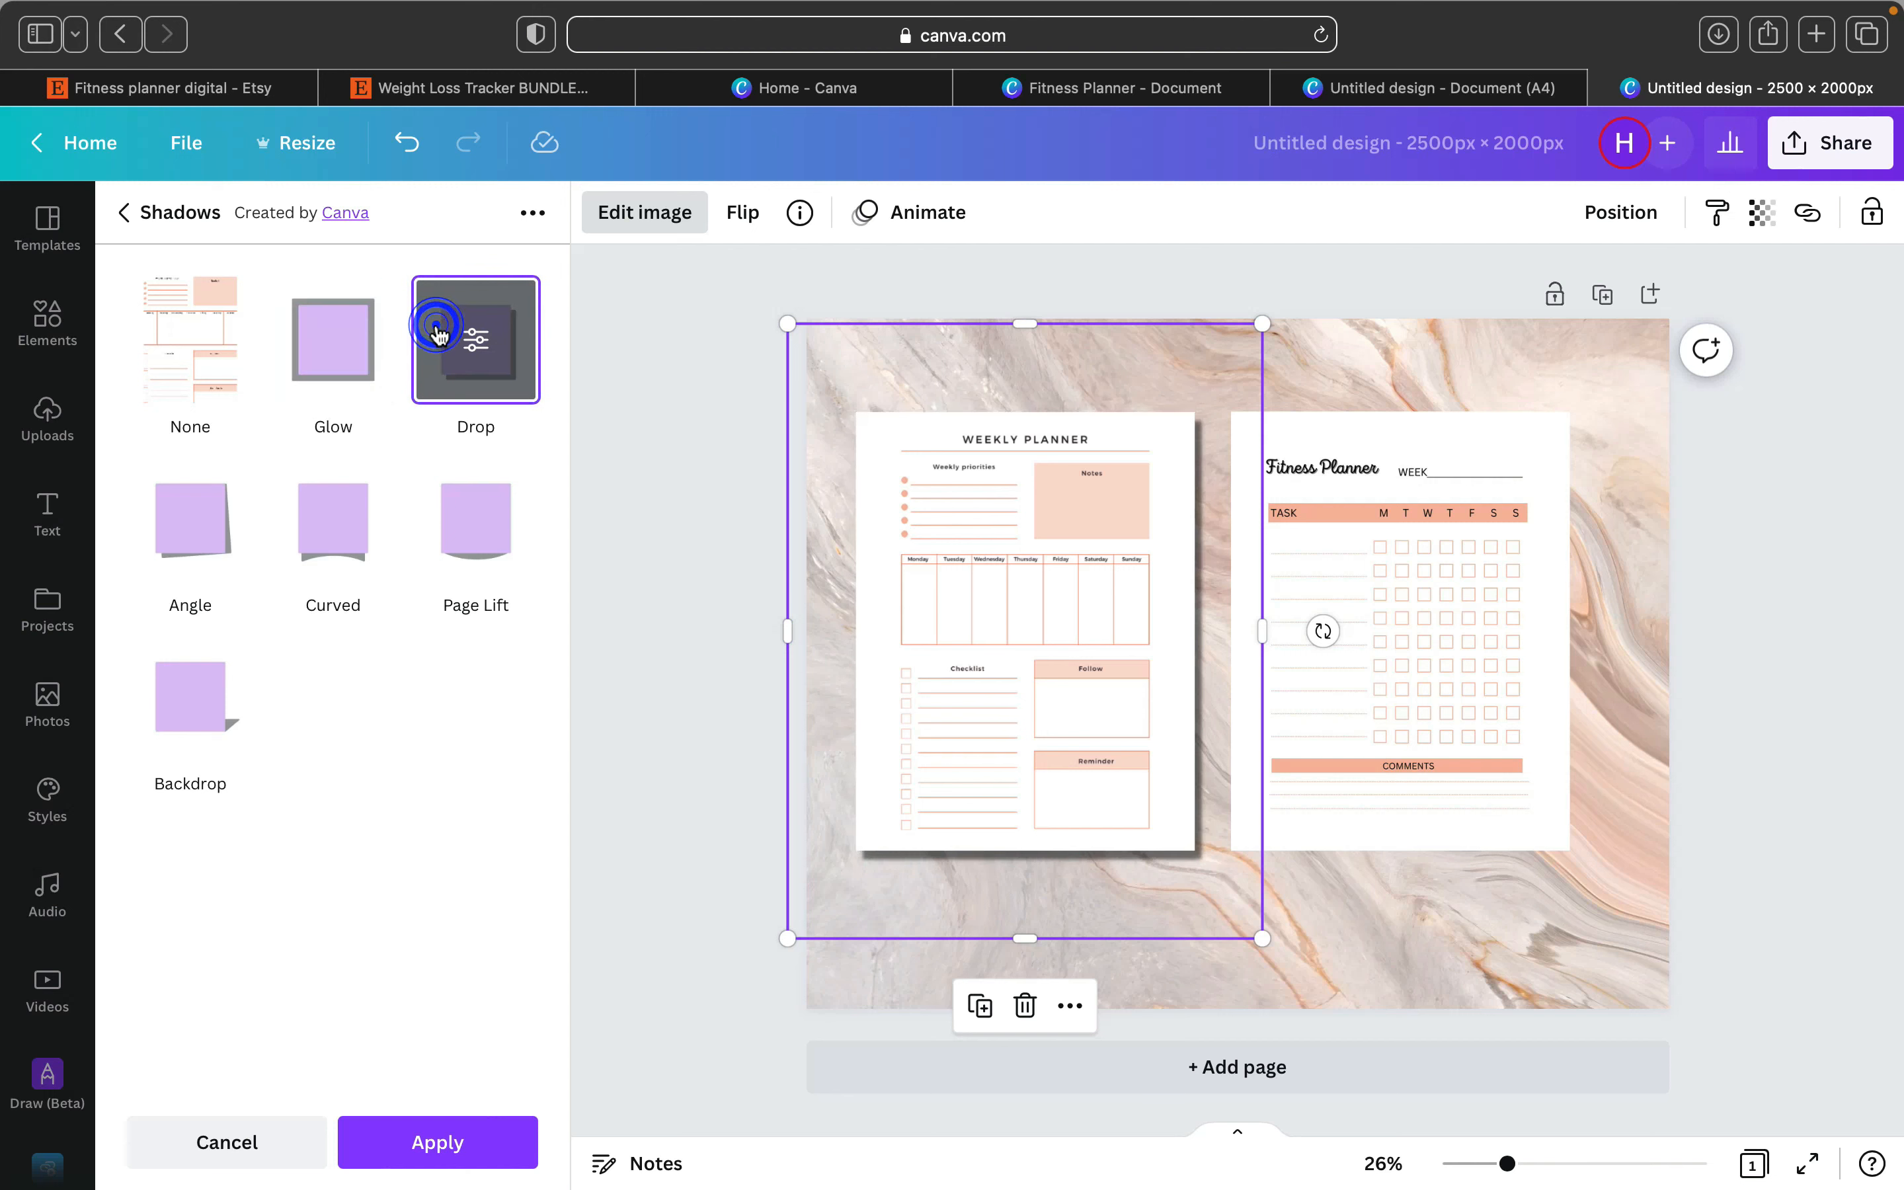
{"action": "left_click", "coordinate": [310, 351]}
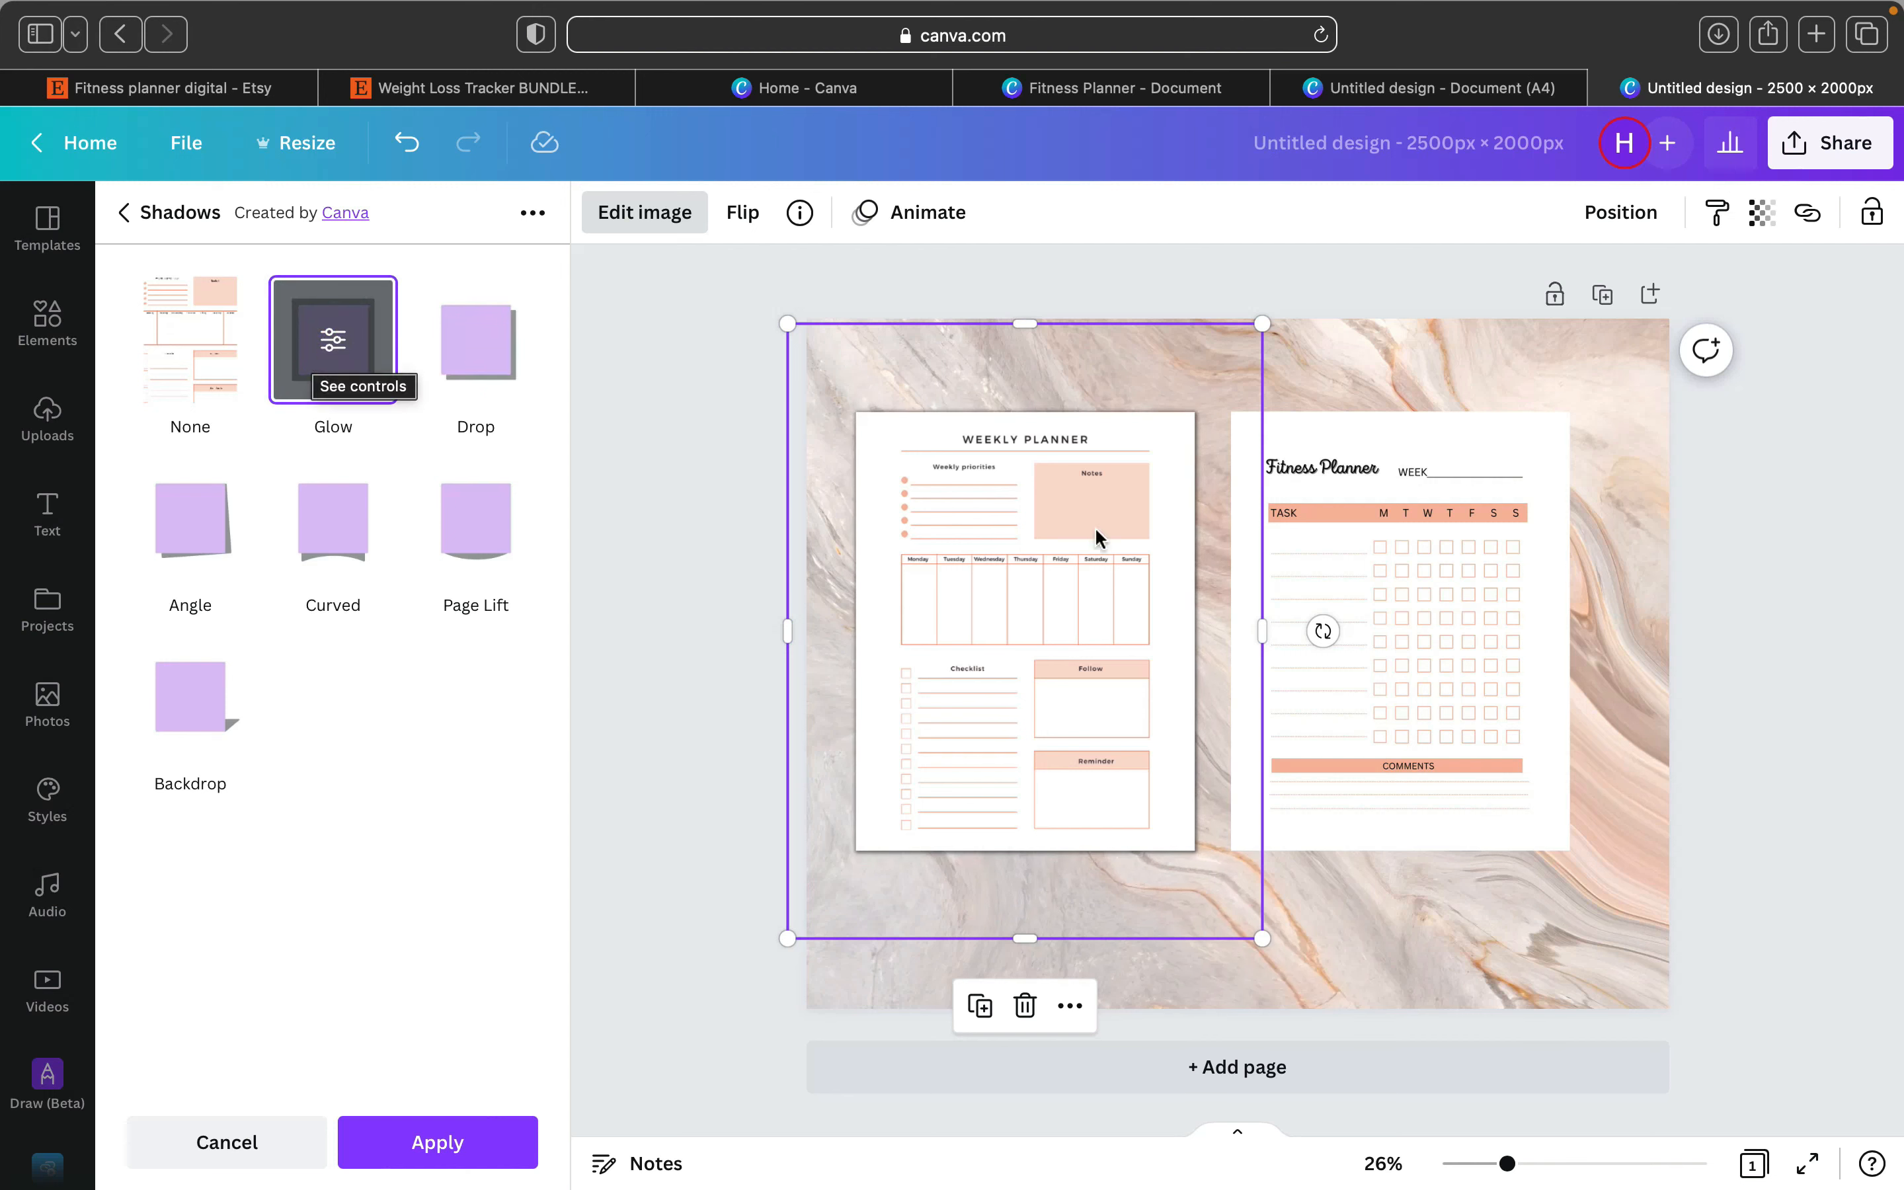
Apply the Glow shadow to the fitness planner image and deselect it.
{"action": "left_click", "coordinate": [1411, 561]}
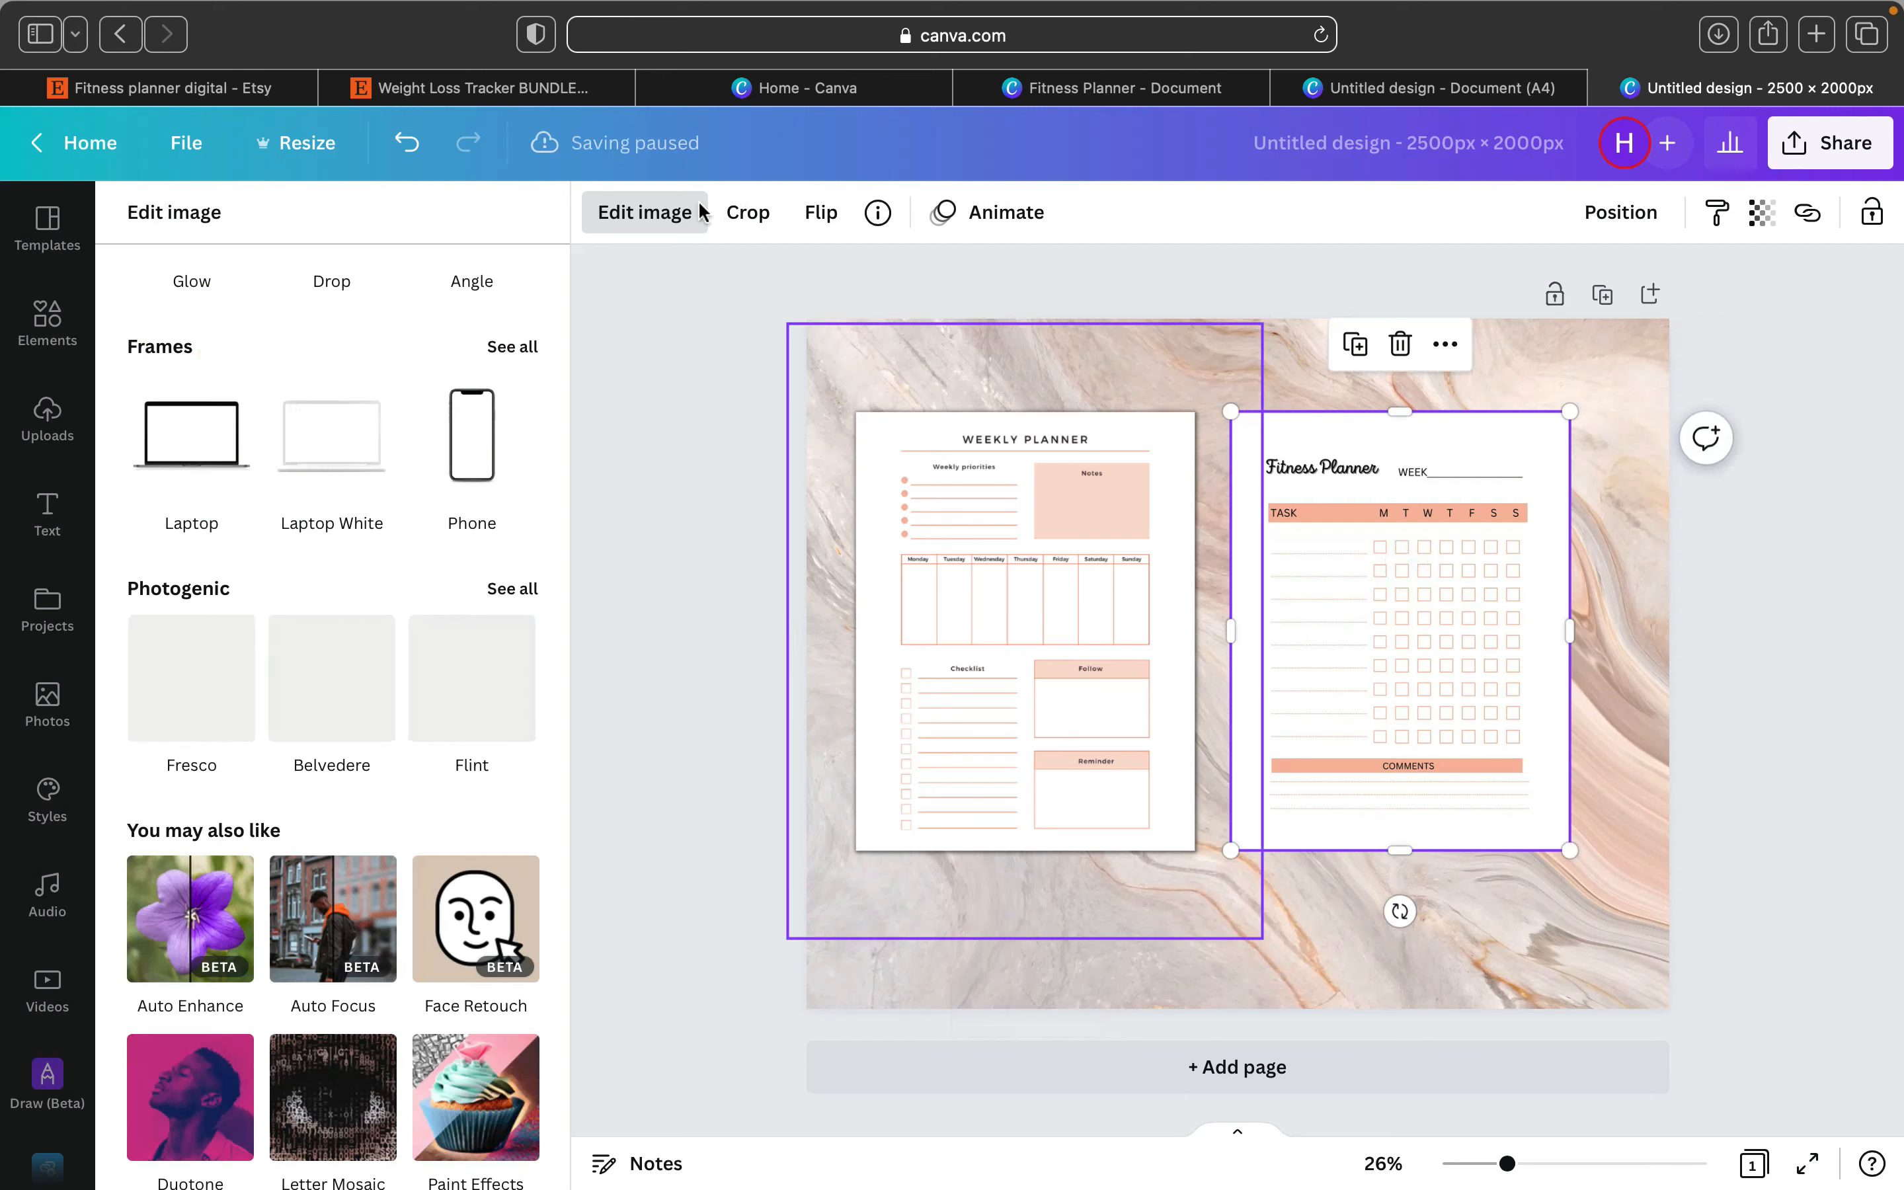
{"action": "scroll", "coordinate": [378, 611], "scroll_direction": "down", "scroll_amount": 5}
{"action": "scroll", "coordinate": [378, 610], "scroll_direction": "up", "scroll_amount": 10}
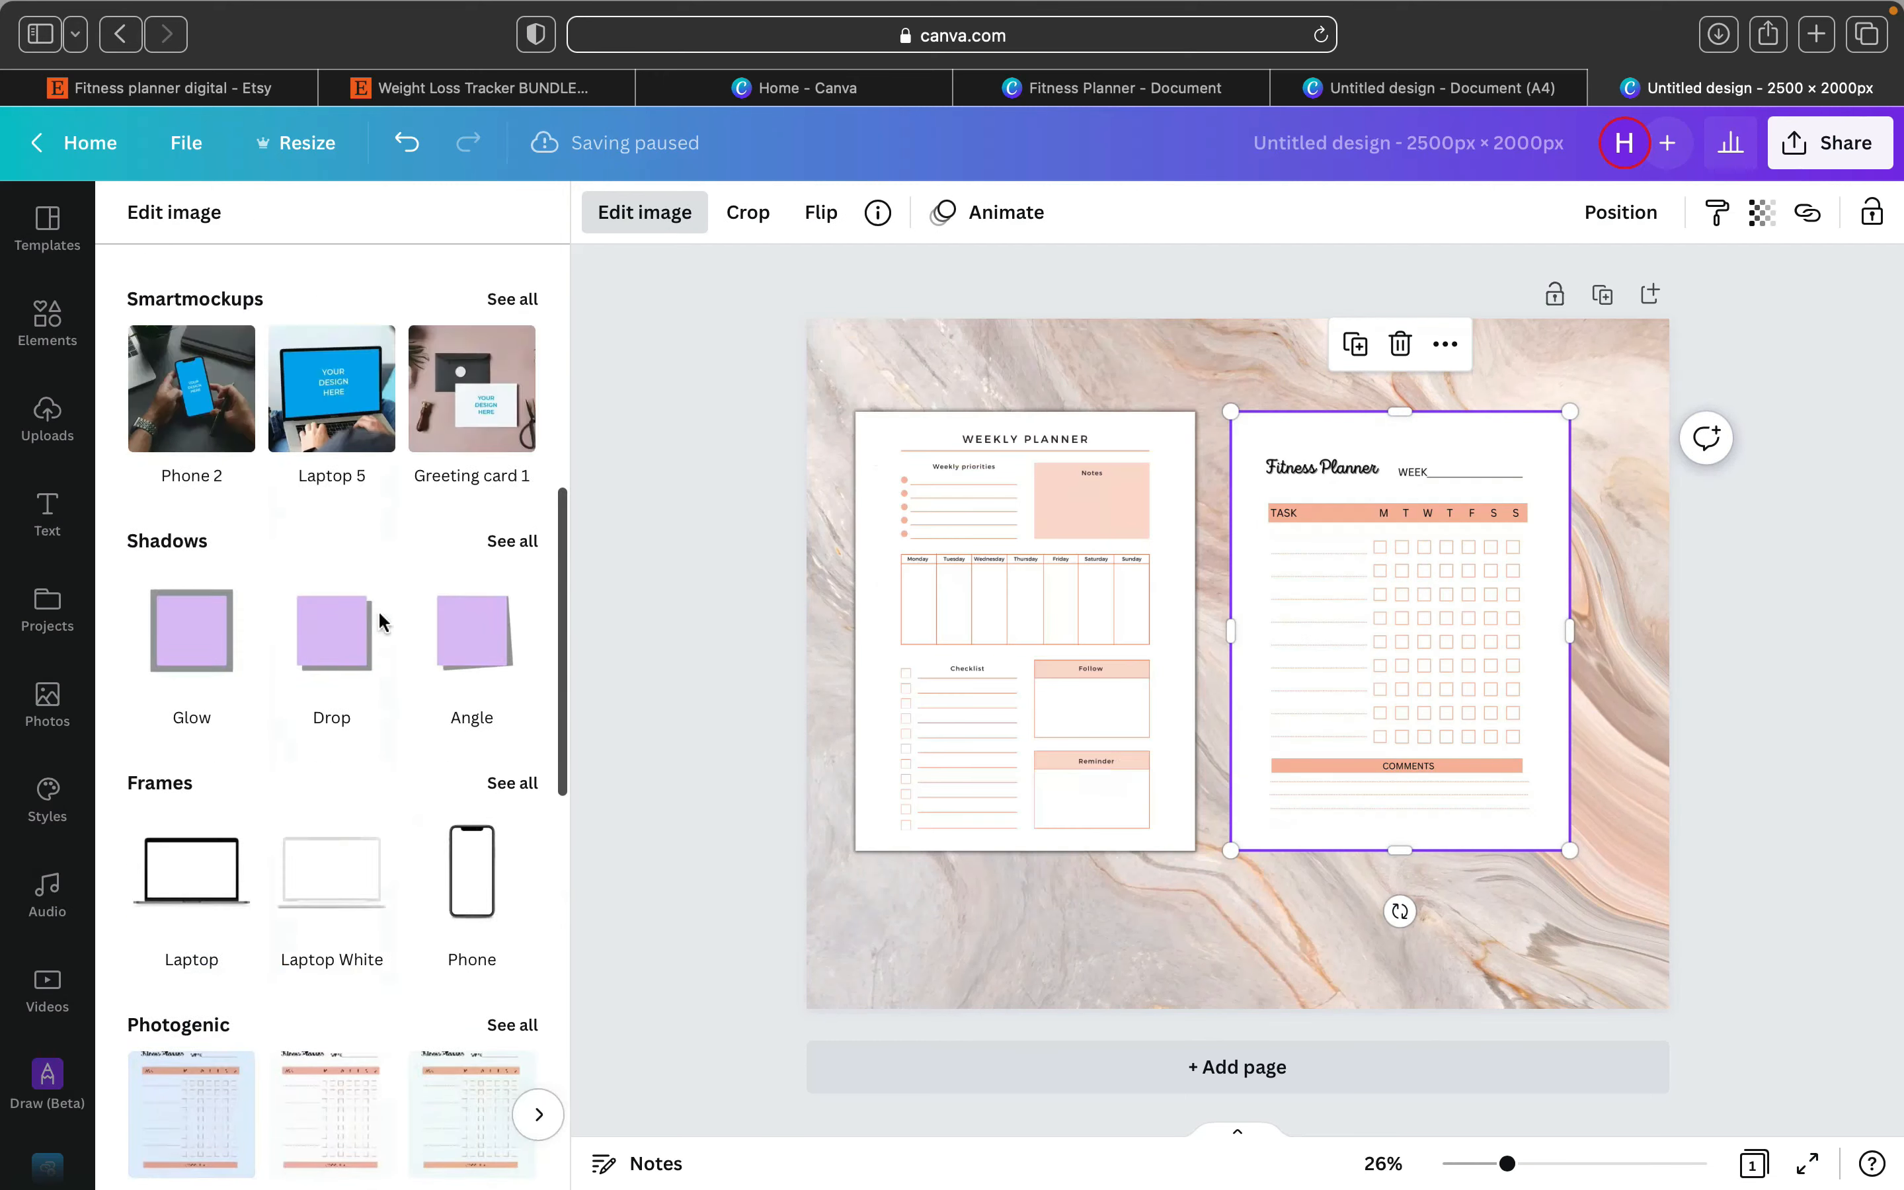
{"action": "scroll", "coordinate": [377, 610], "scroll_direction": "down", "scroll_amount": 10}
{"action": "scroll", "coordinate": [382, 617], "scroll_direction": "up", "scroll_amount": 2}
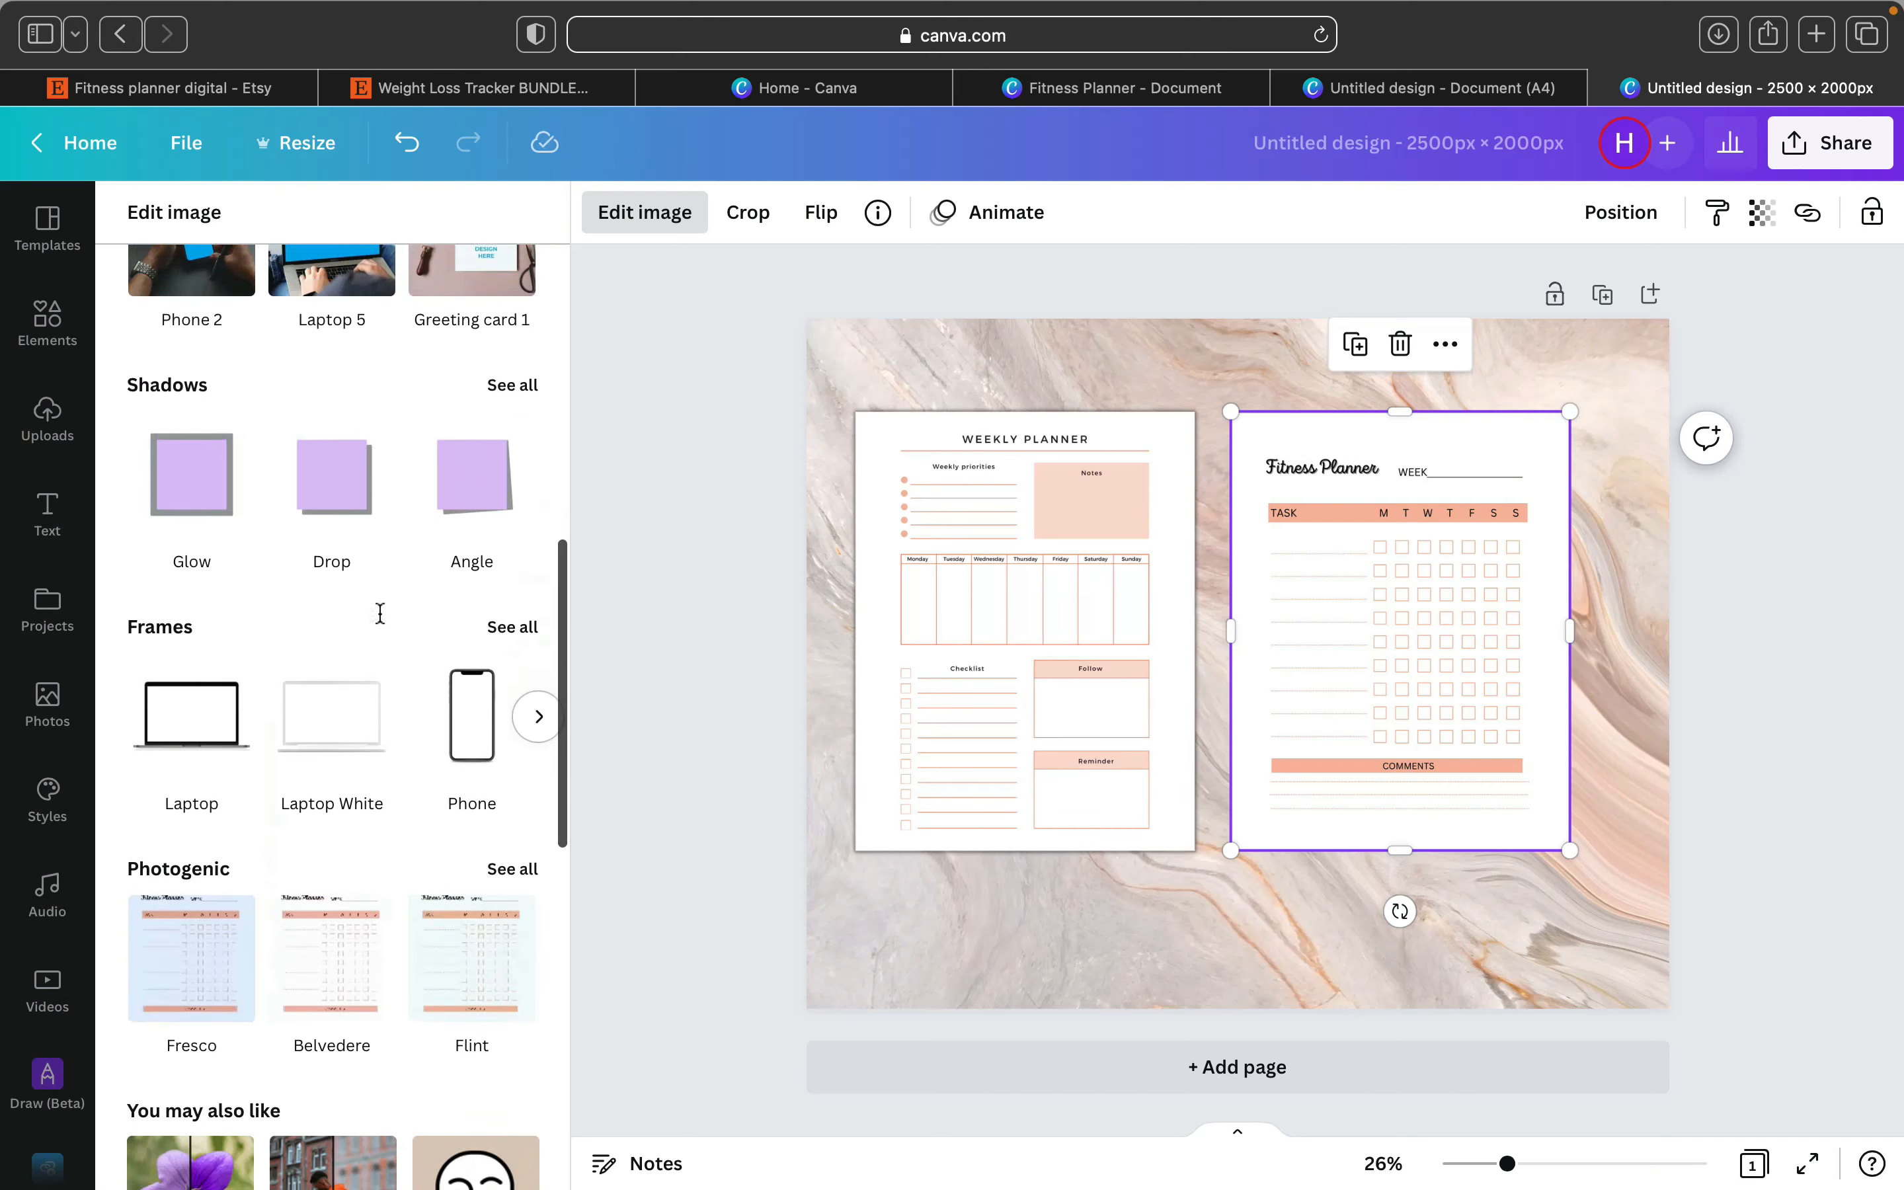
{"action": "left_click", "coordinate": [202, 504]}
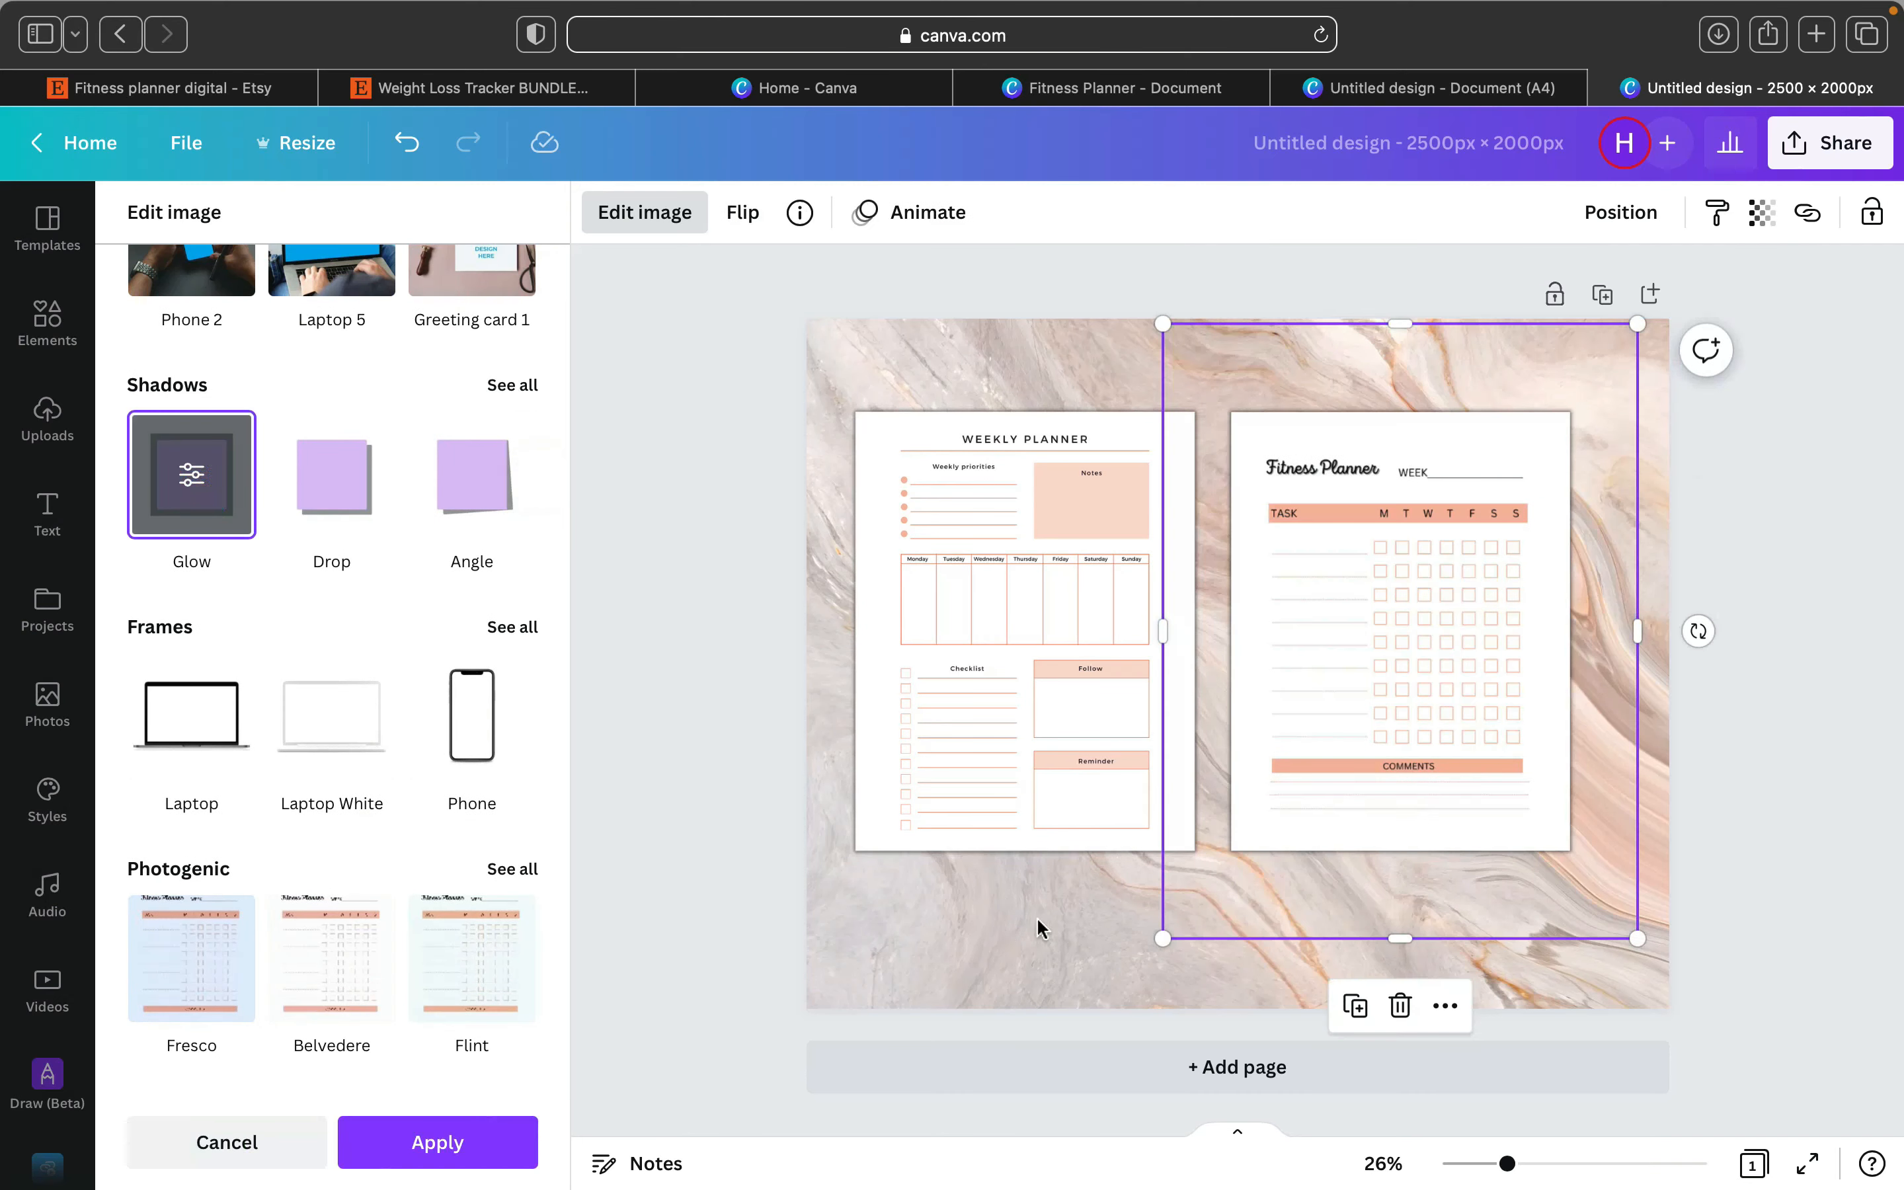
{"action": "left_click", "coordinate": [1055, 893]}
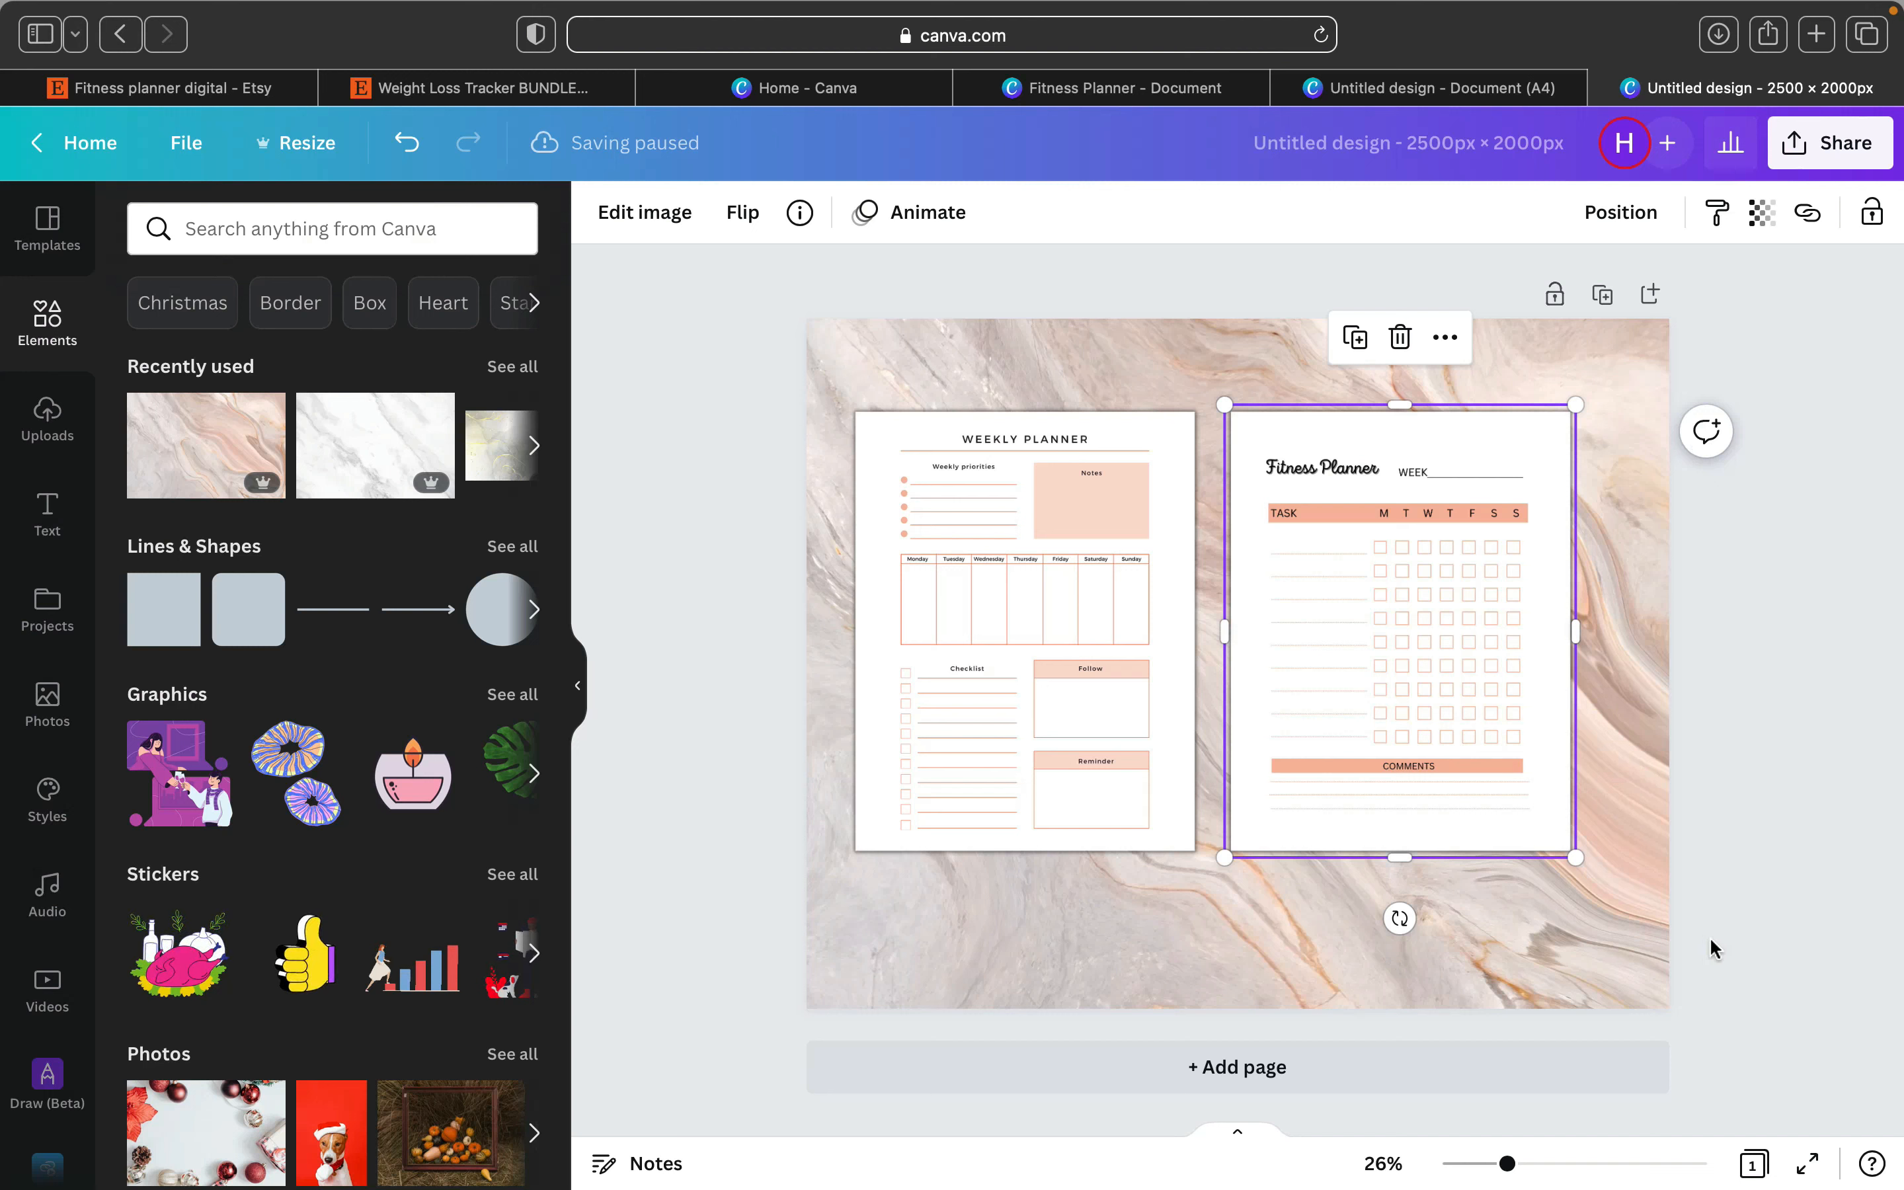
{"action": "left_click", "coordinate": [1738, 744]}
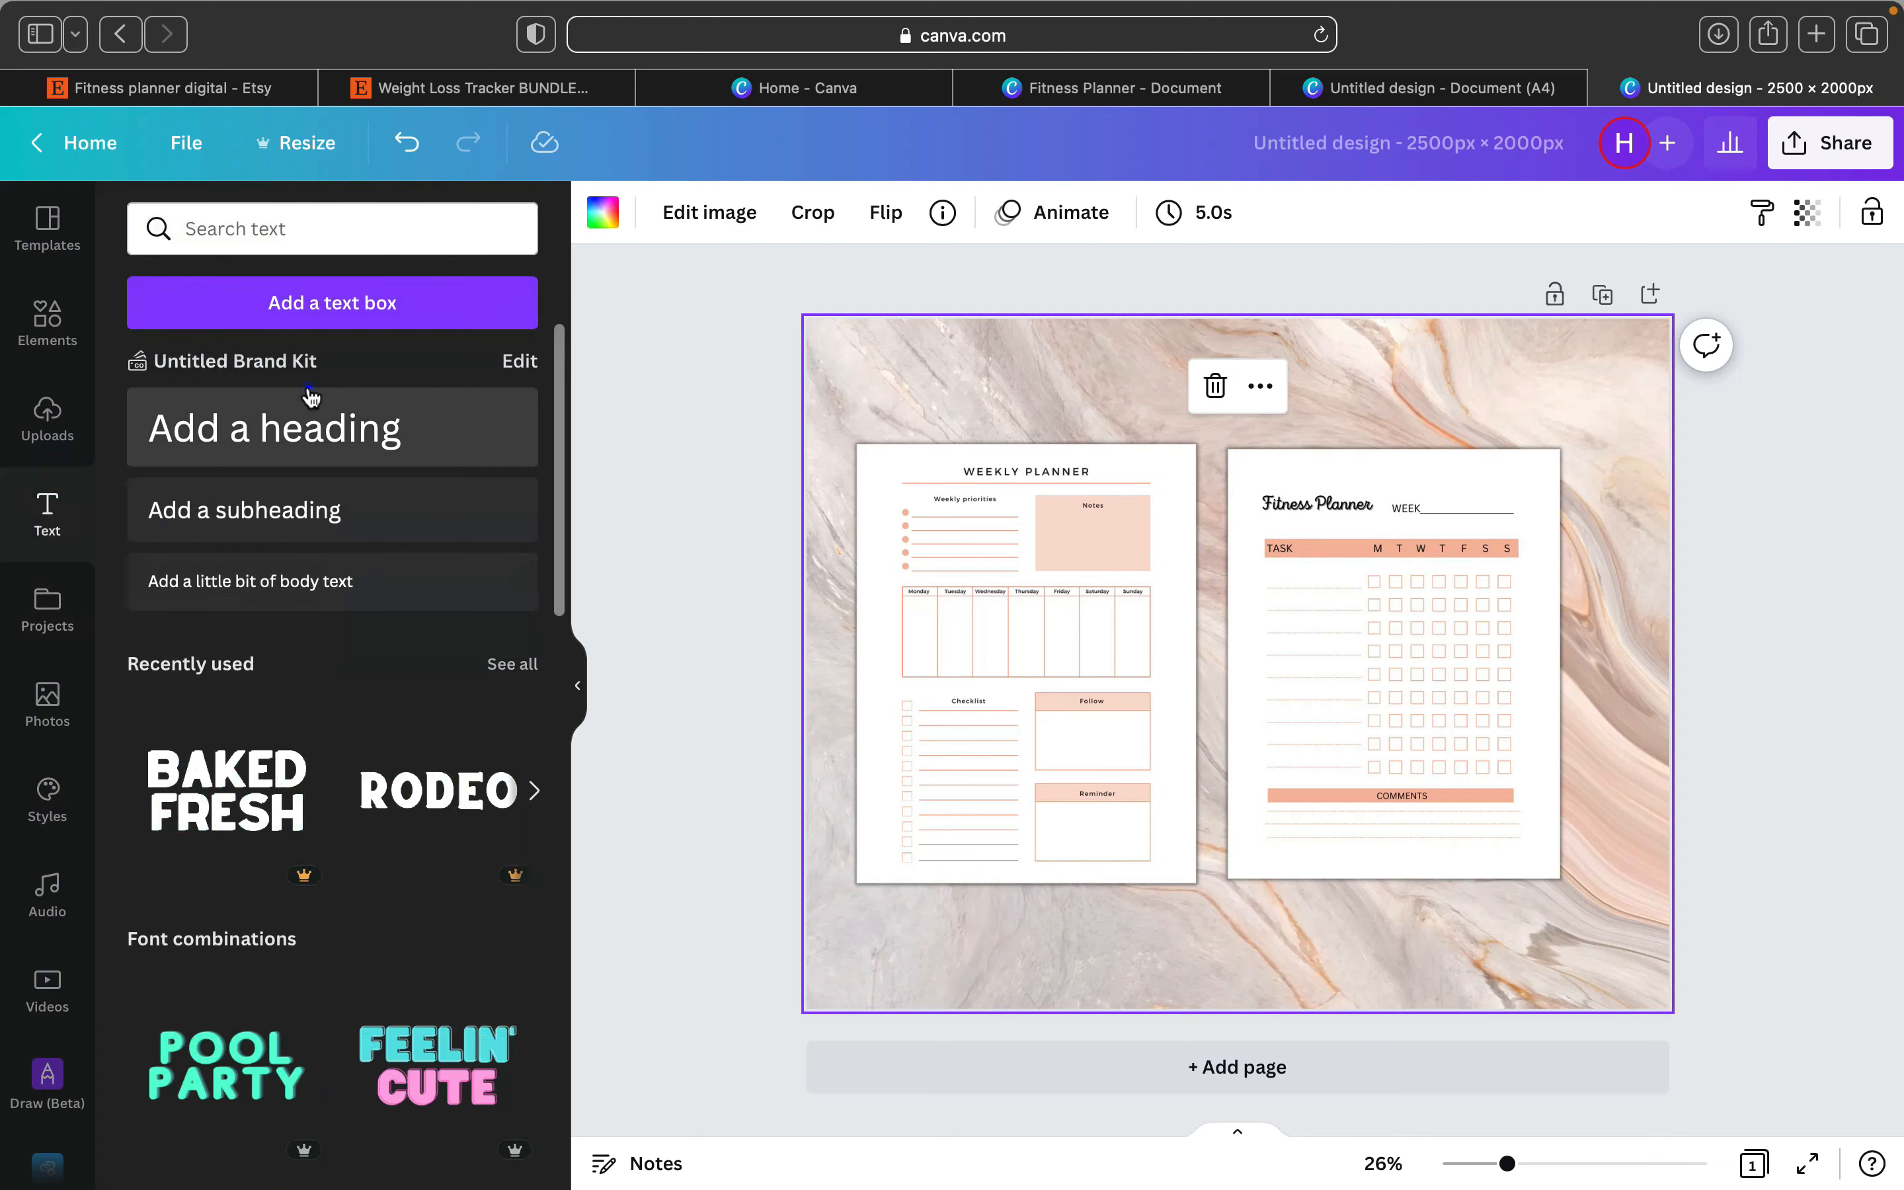
Add a heading text box and move it above the two planner pages.
{"action": "left_click", "coordinate": [311, 397]}
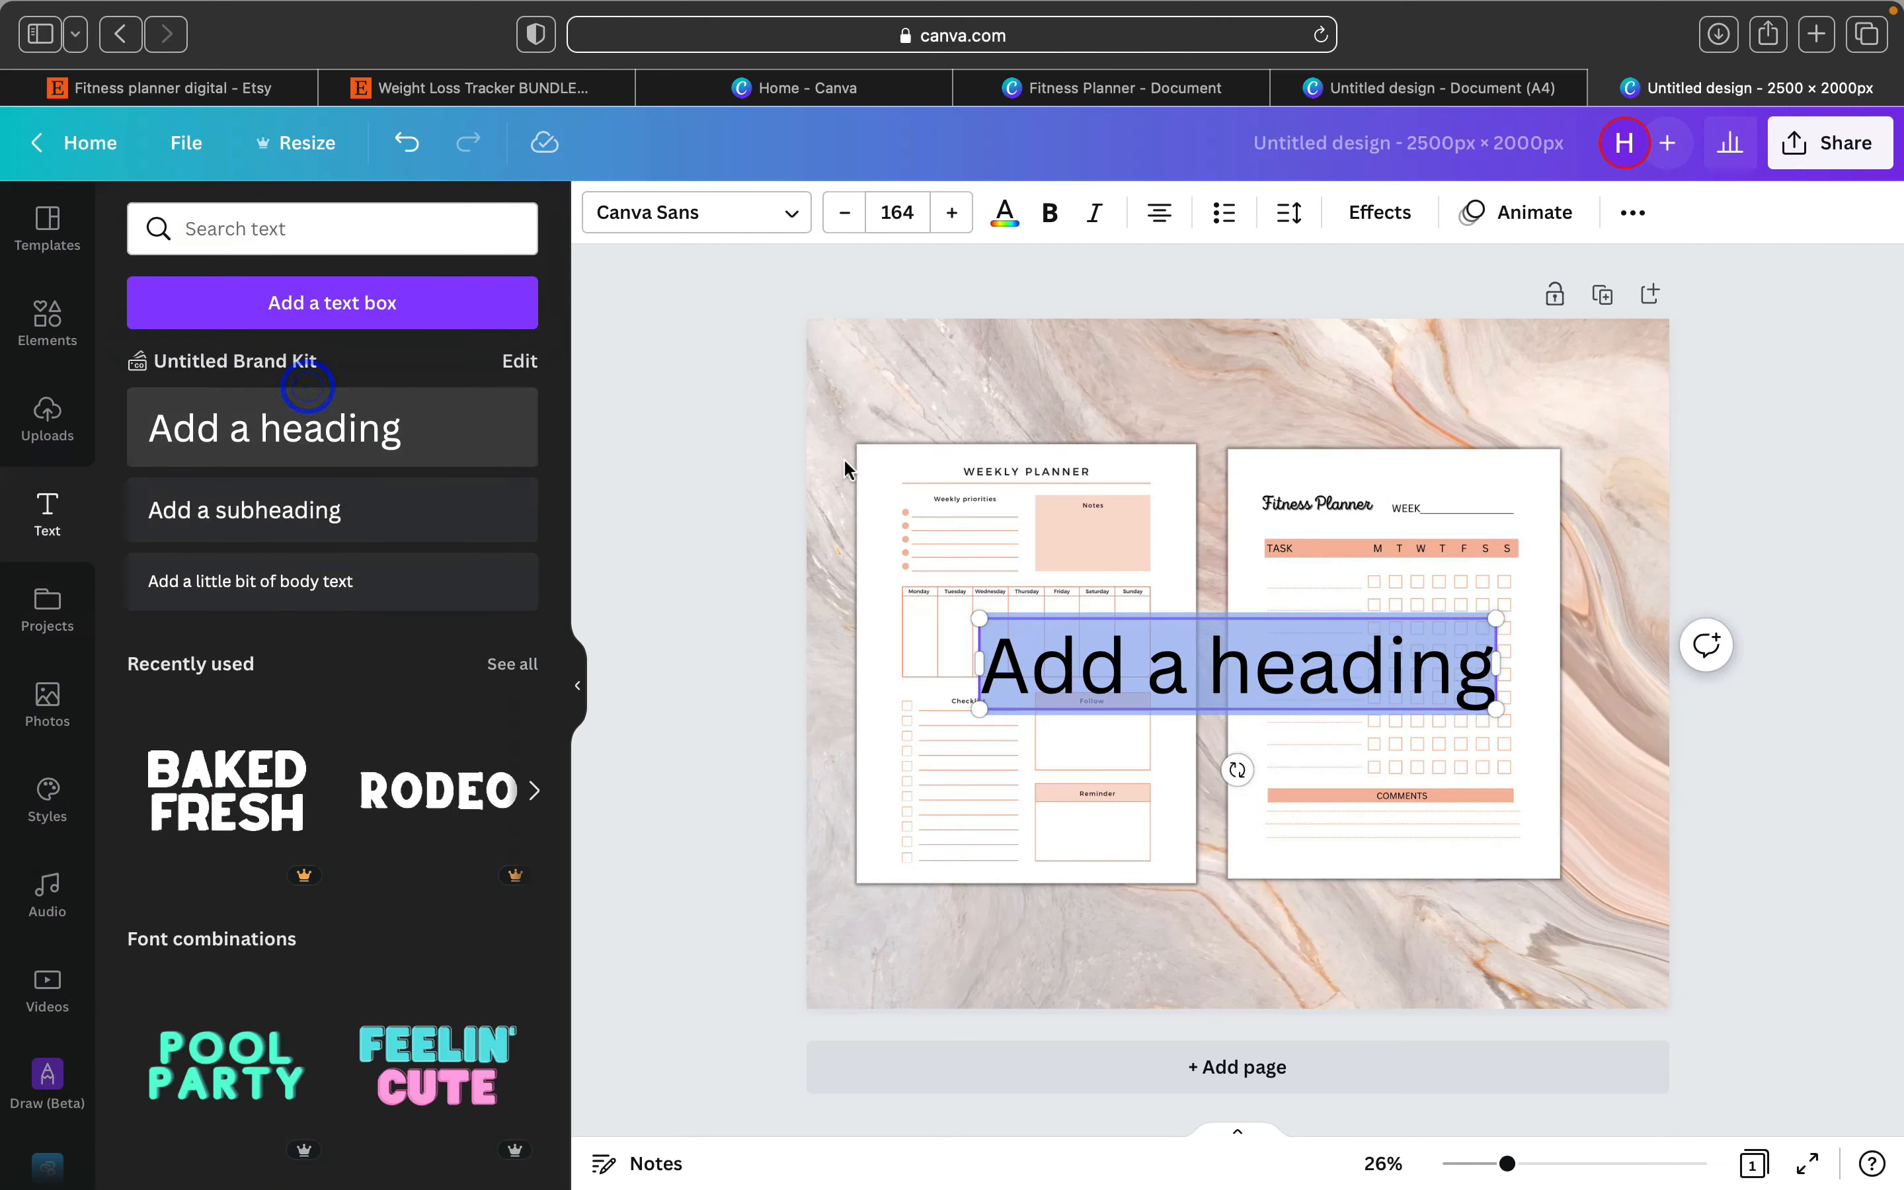
{"action": "left_click", "coordinate": [1205, 772]}
{"action": "left_click_drag", "start_coordinate": [1205, 685], "coordinate": [1205, 415]}
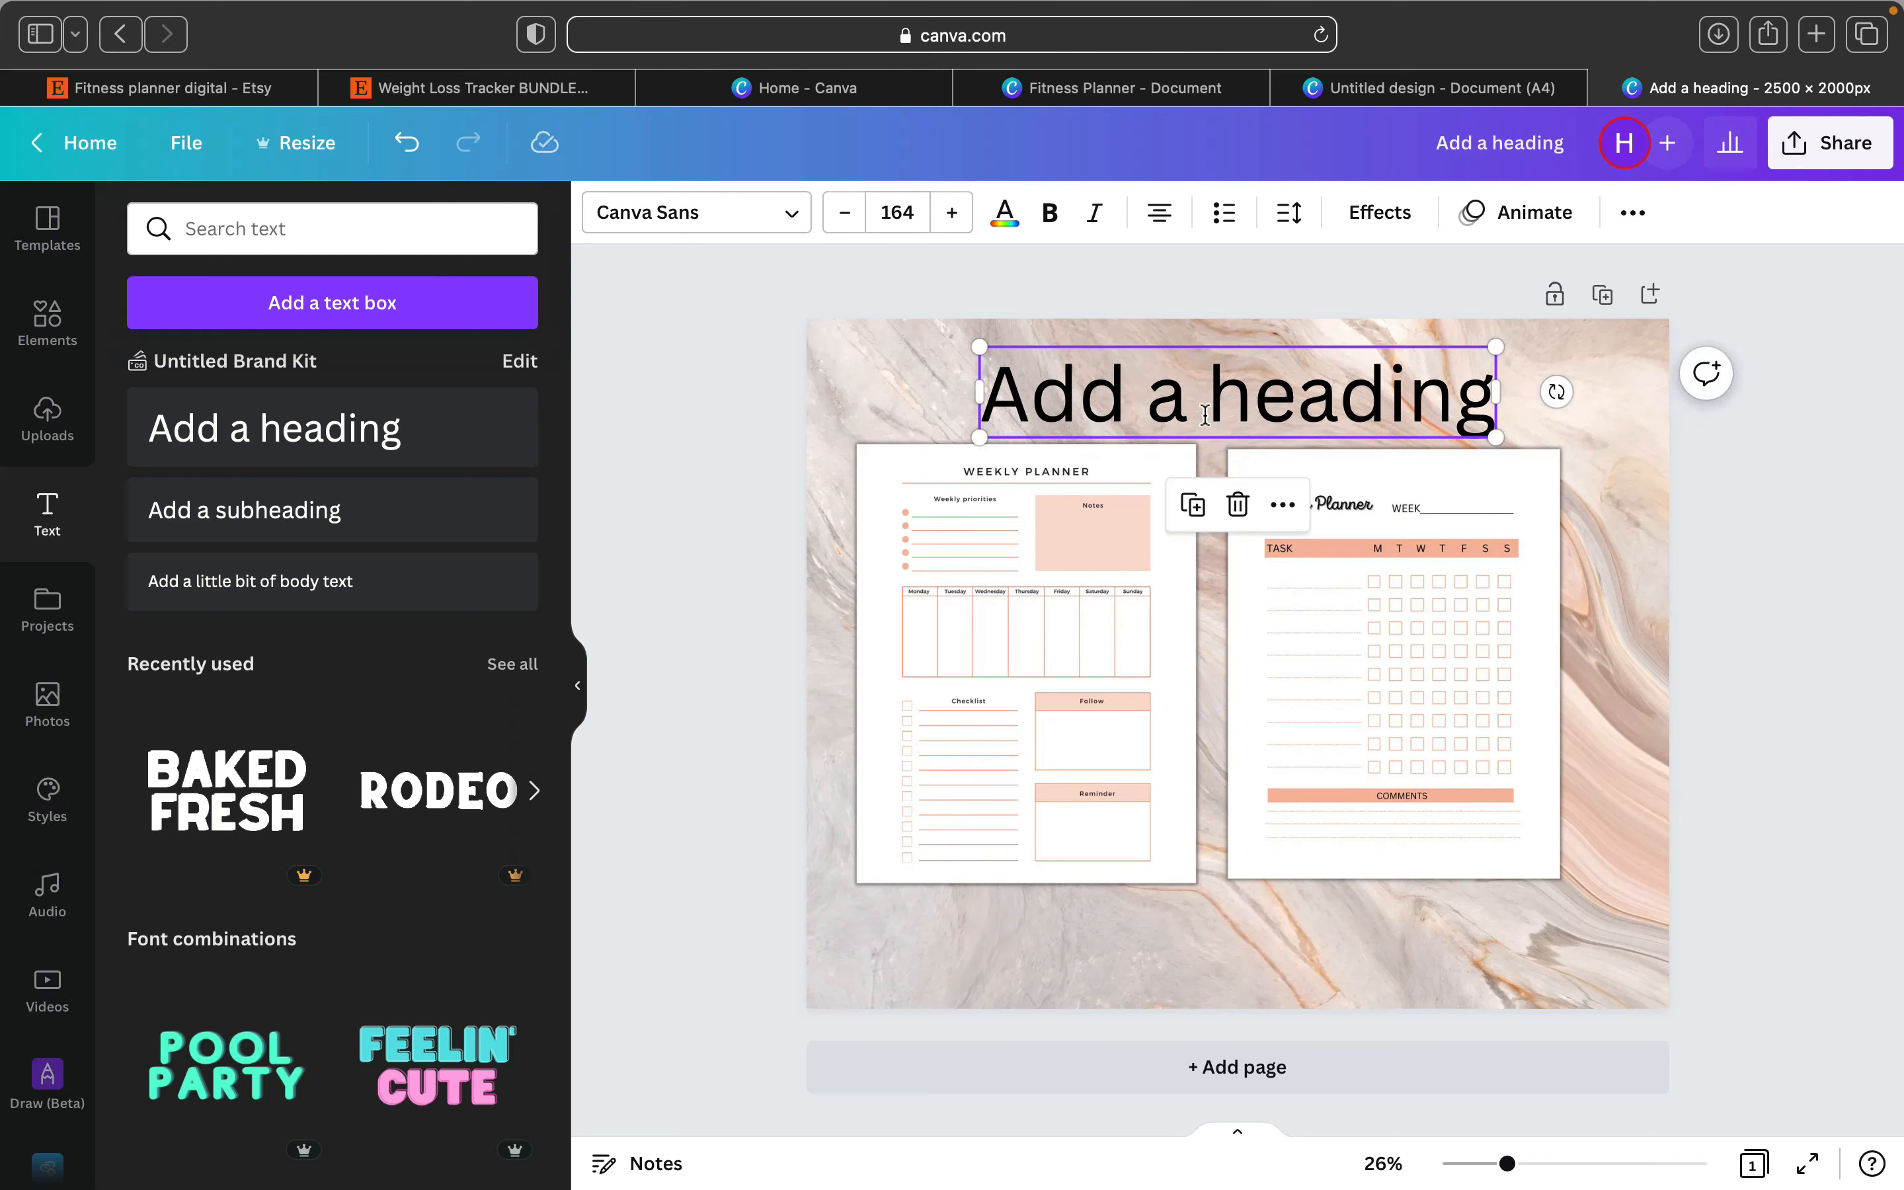
Replace the heading's placeholder text with "Fitness Planner Checklist".
{"action": "left_click", "coordinate": [1483, 401]}
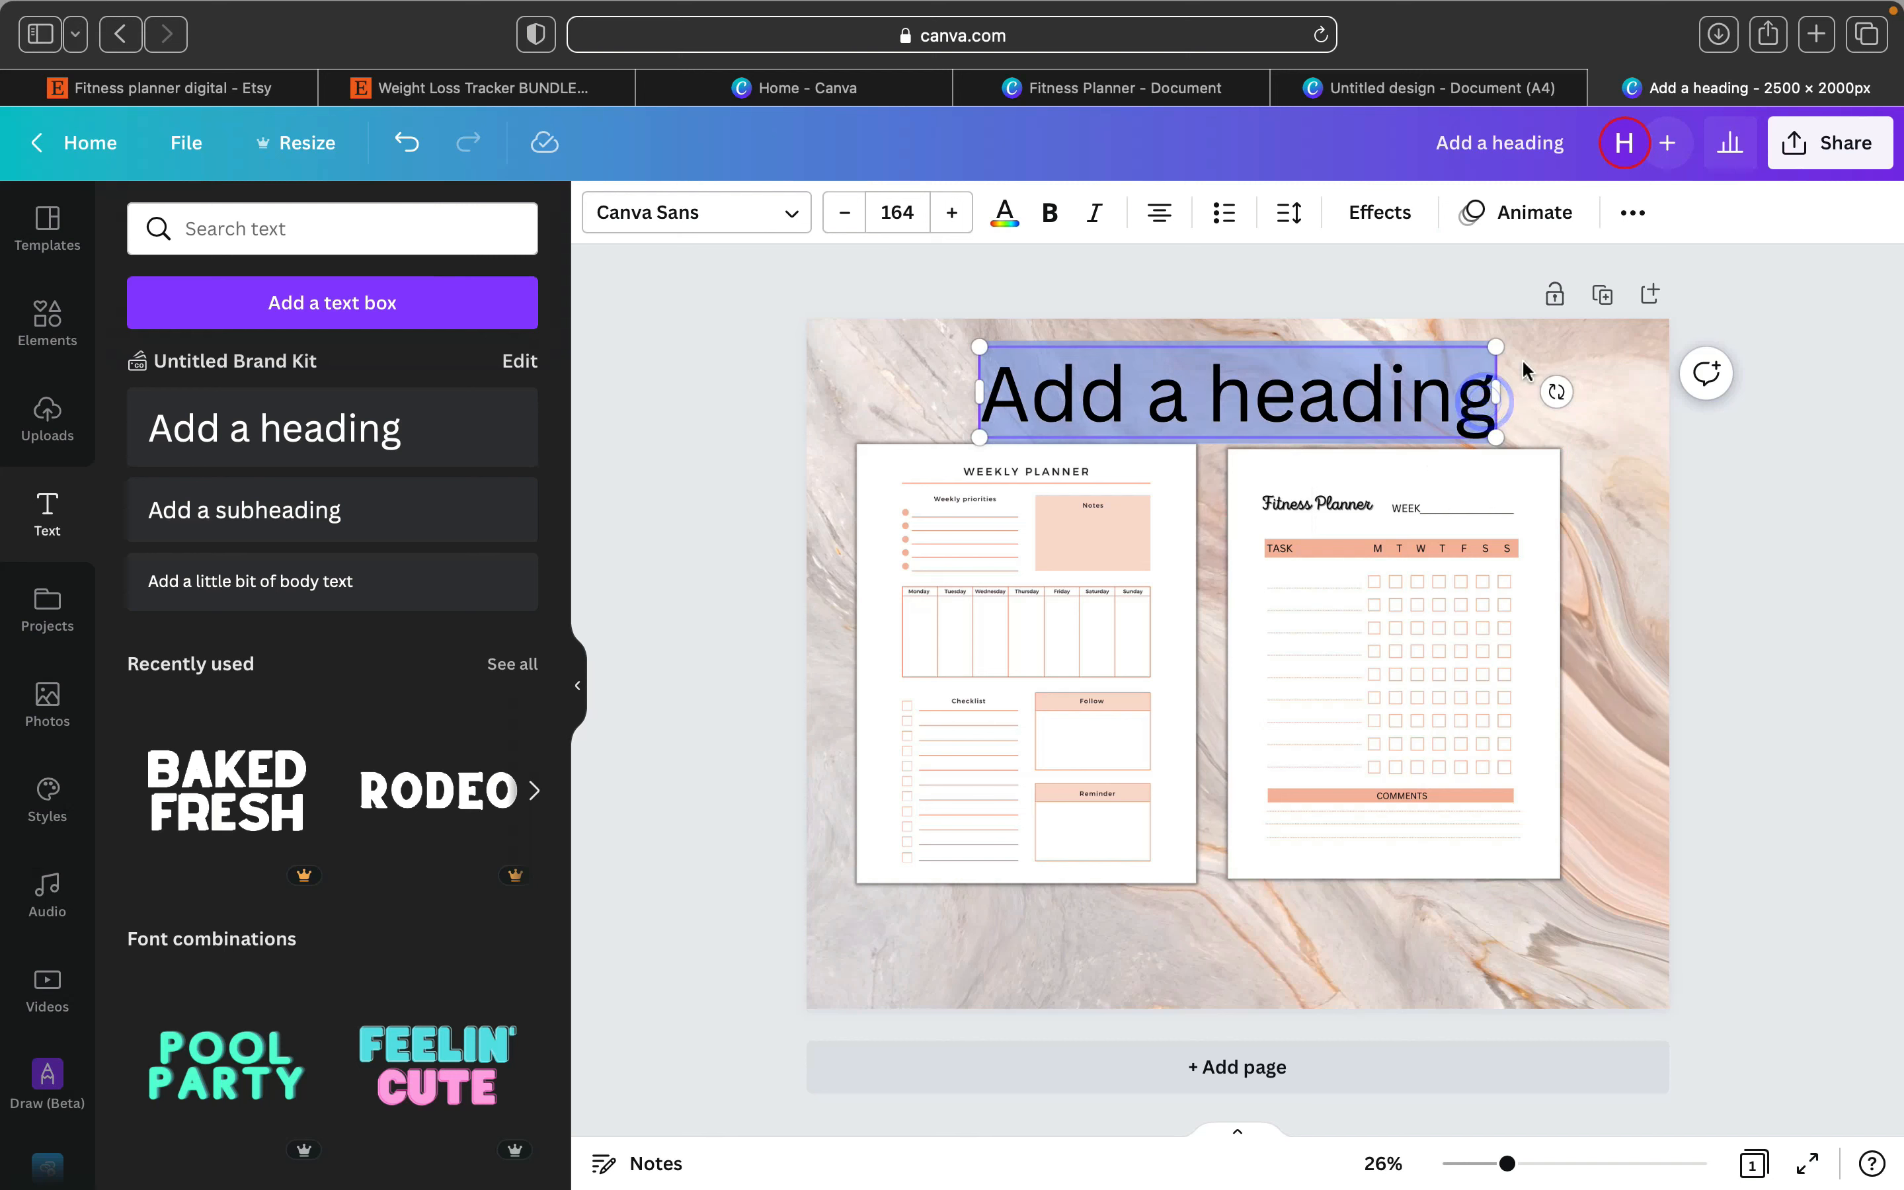
{"action": "key", "text": "BackSpace"}
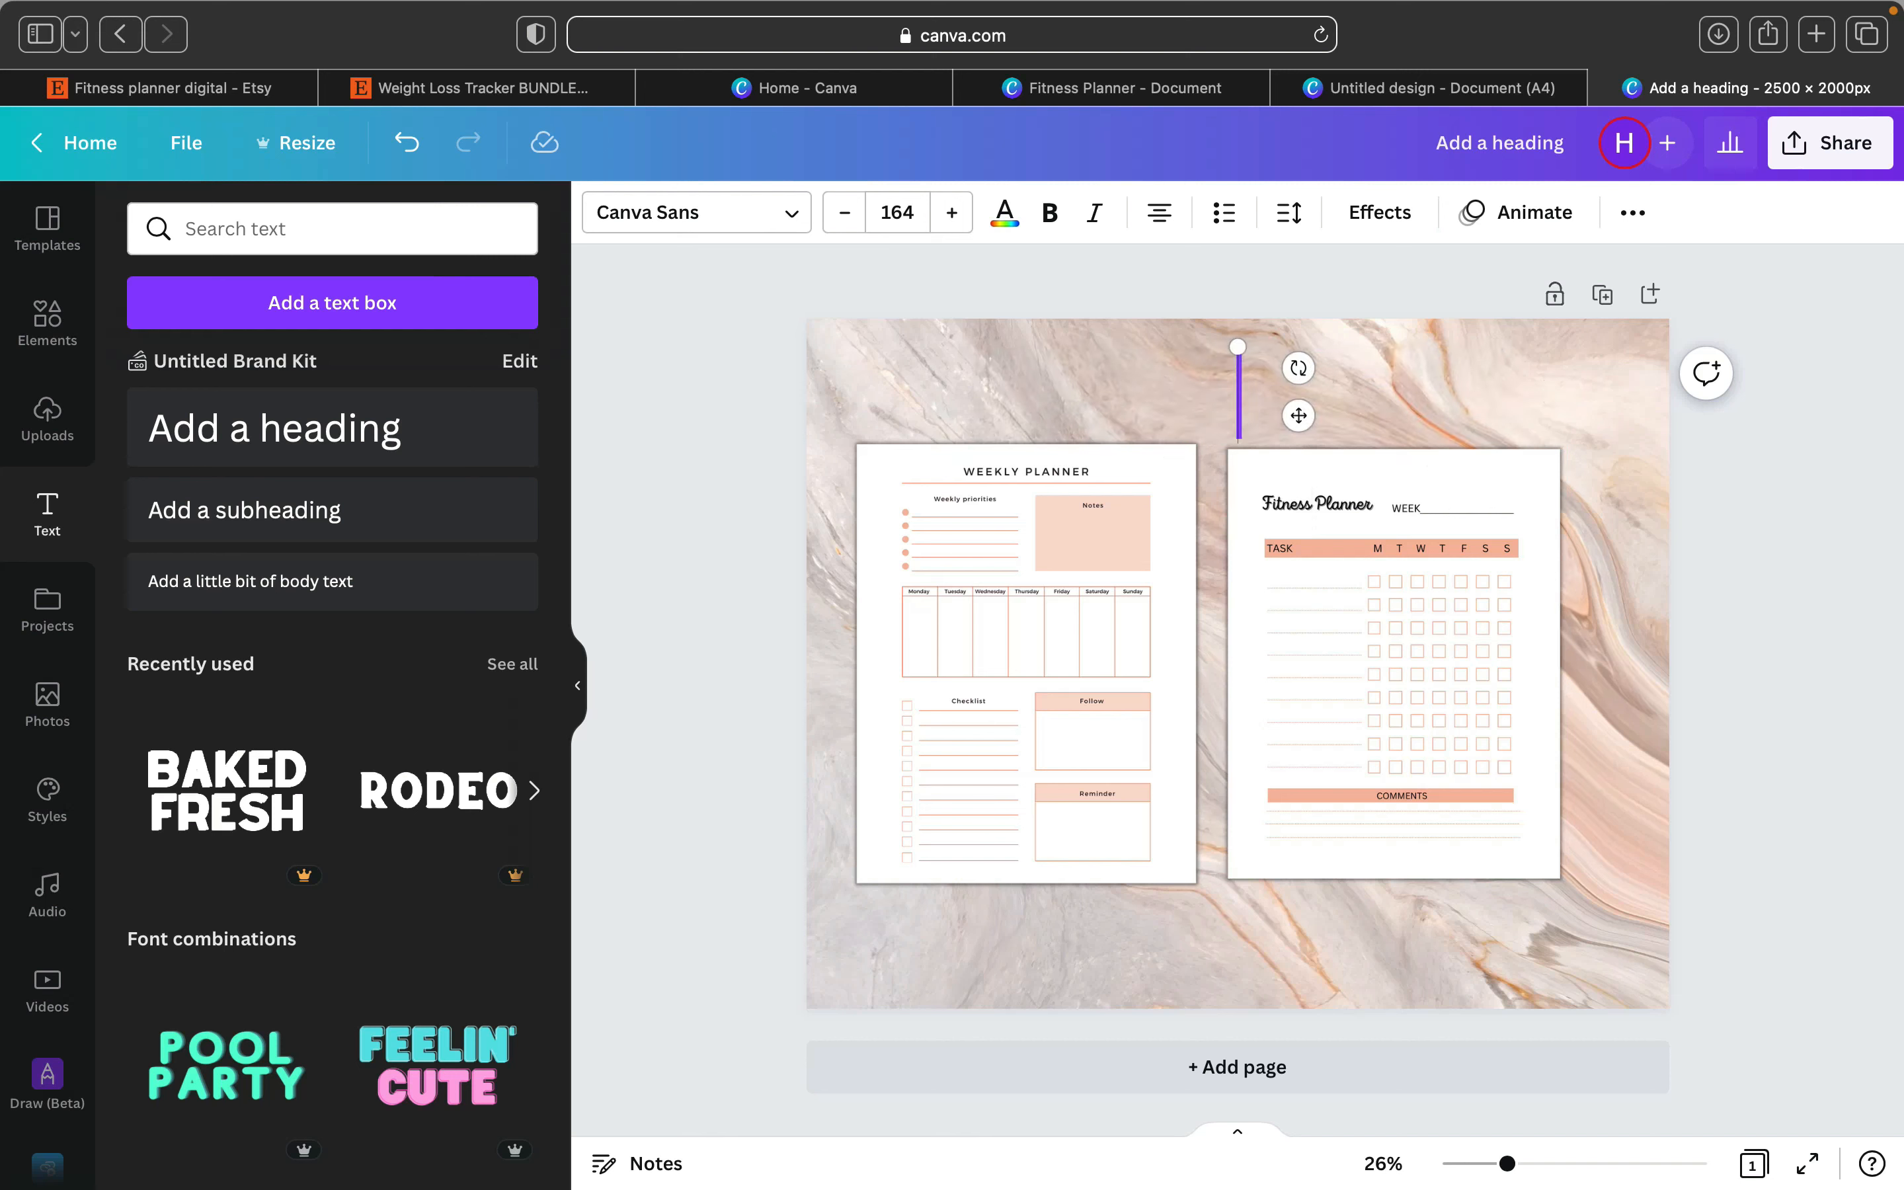
{"action": "type", "text": "Fitne"}
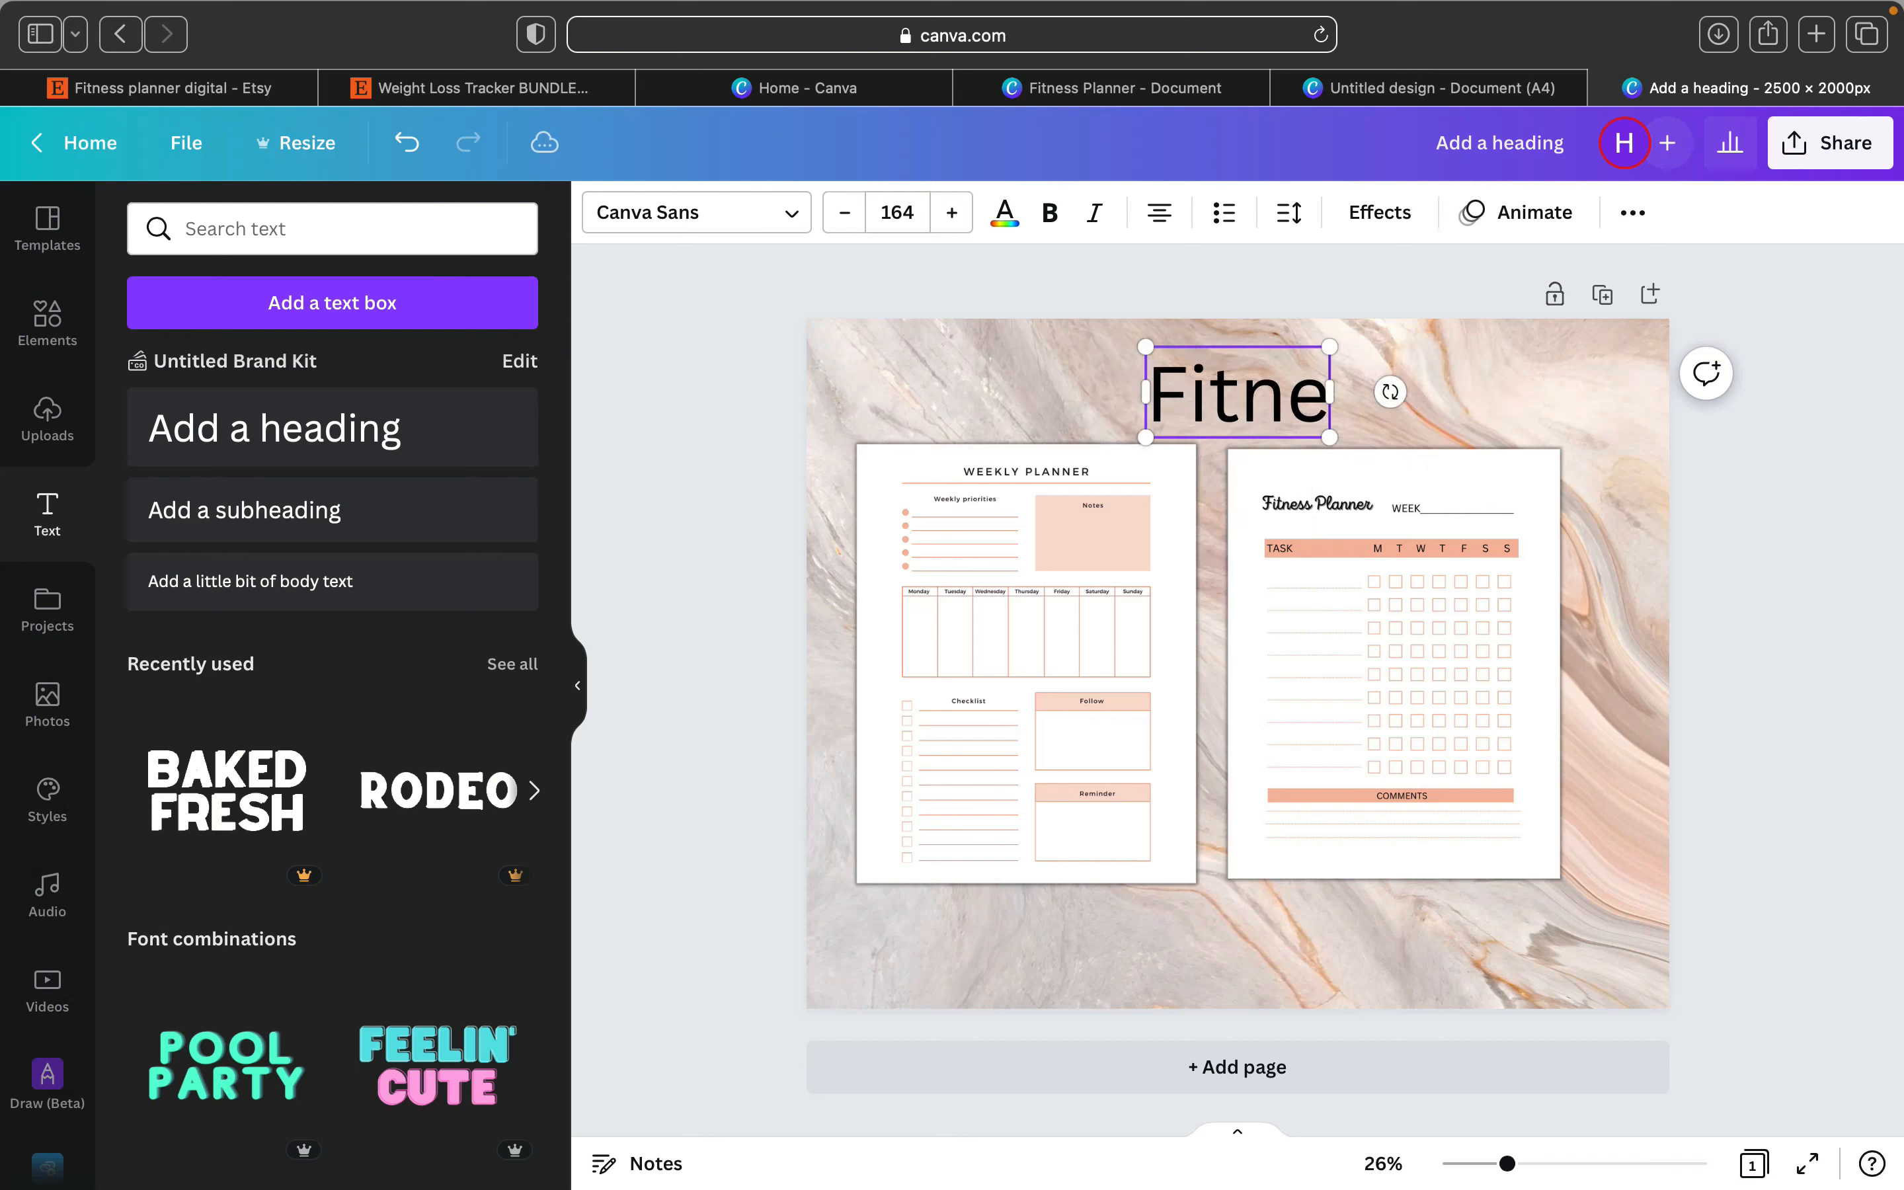
{"action": "type", "text": "ss P"}
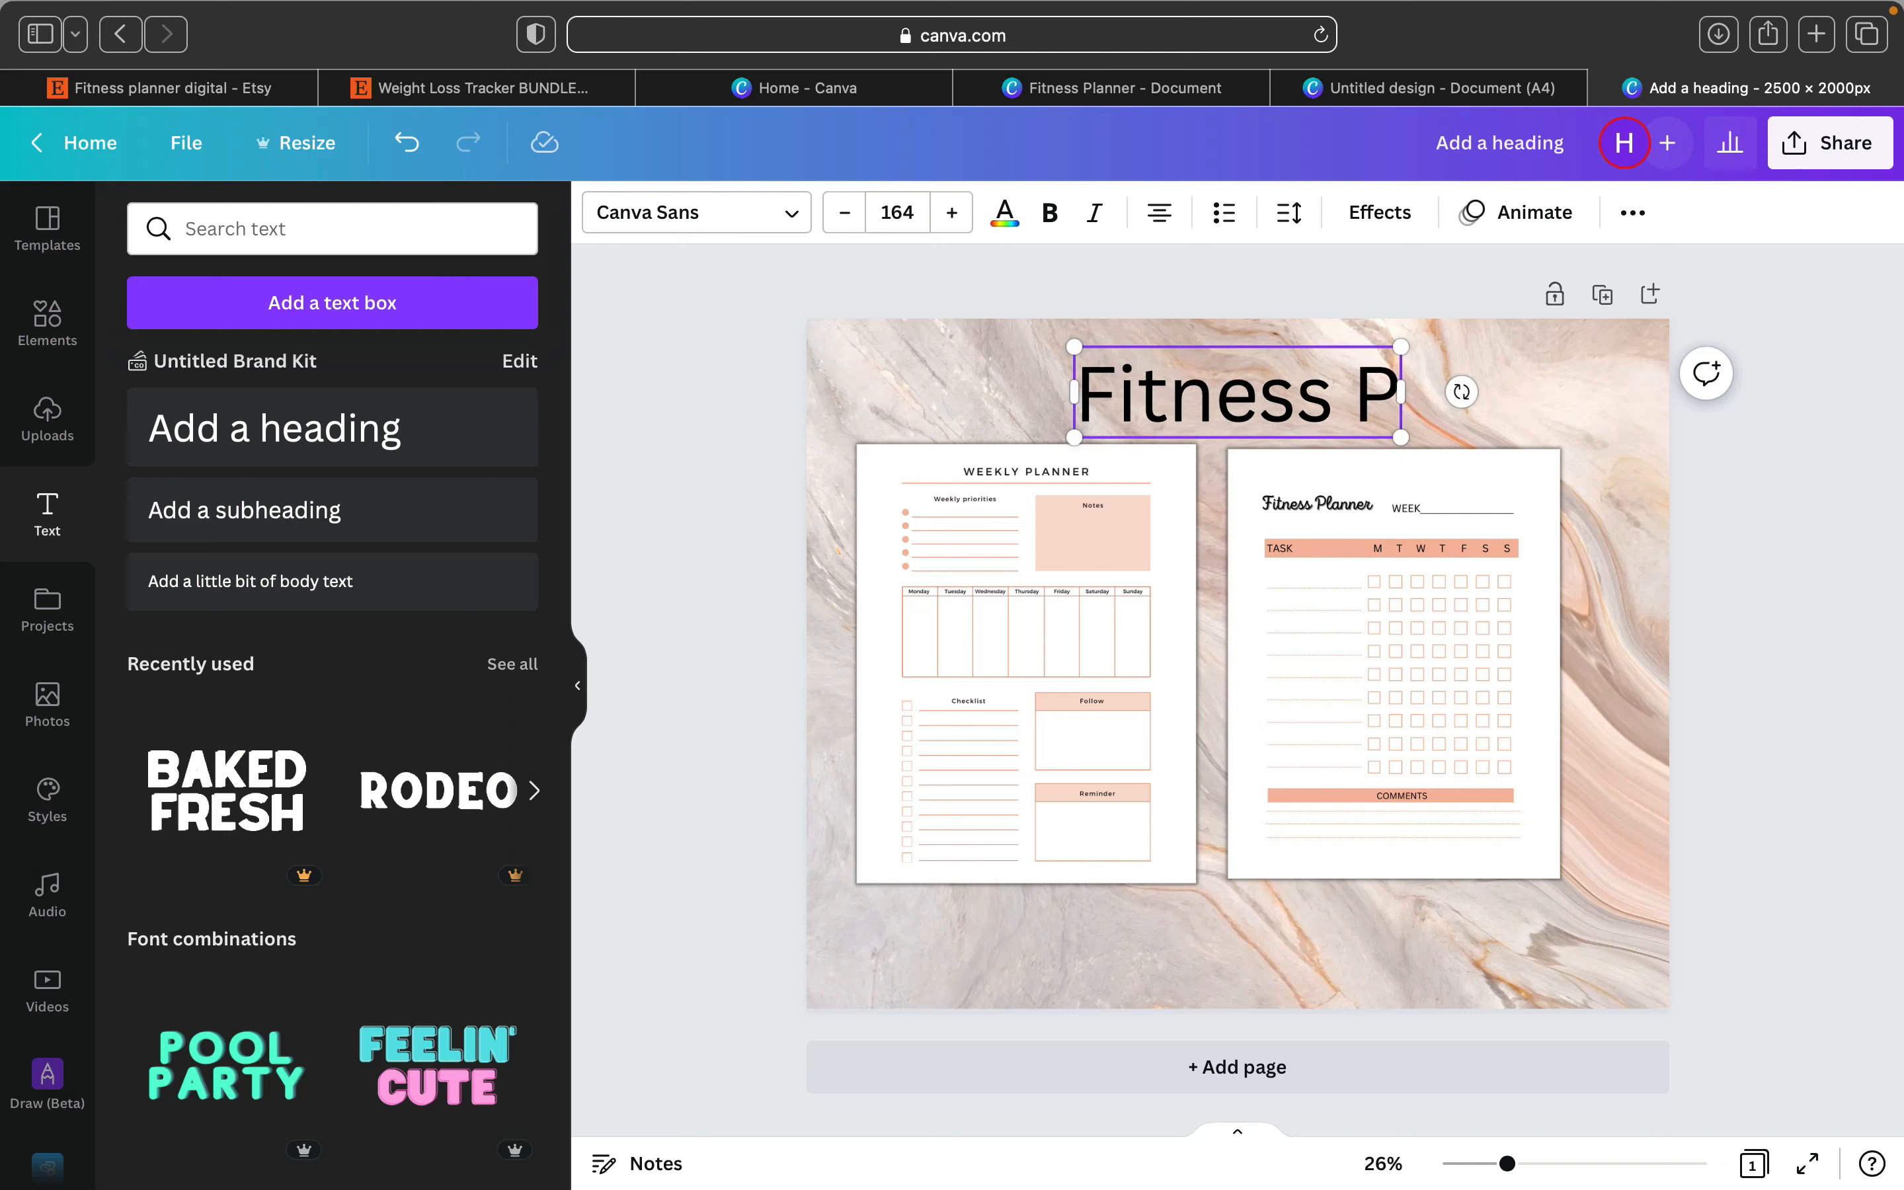
{"action": "type", "text": "lanner"}
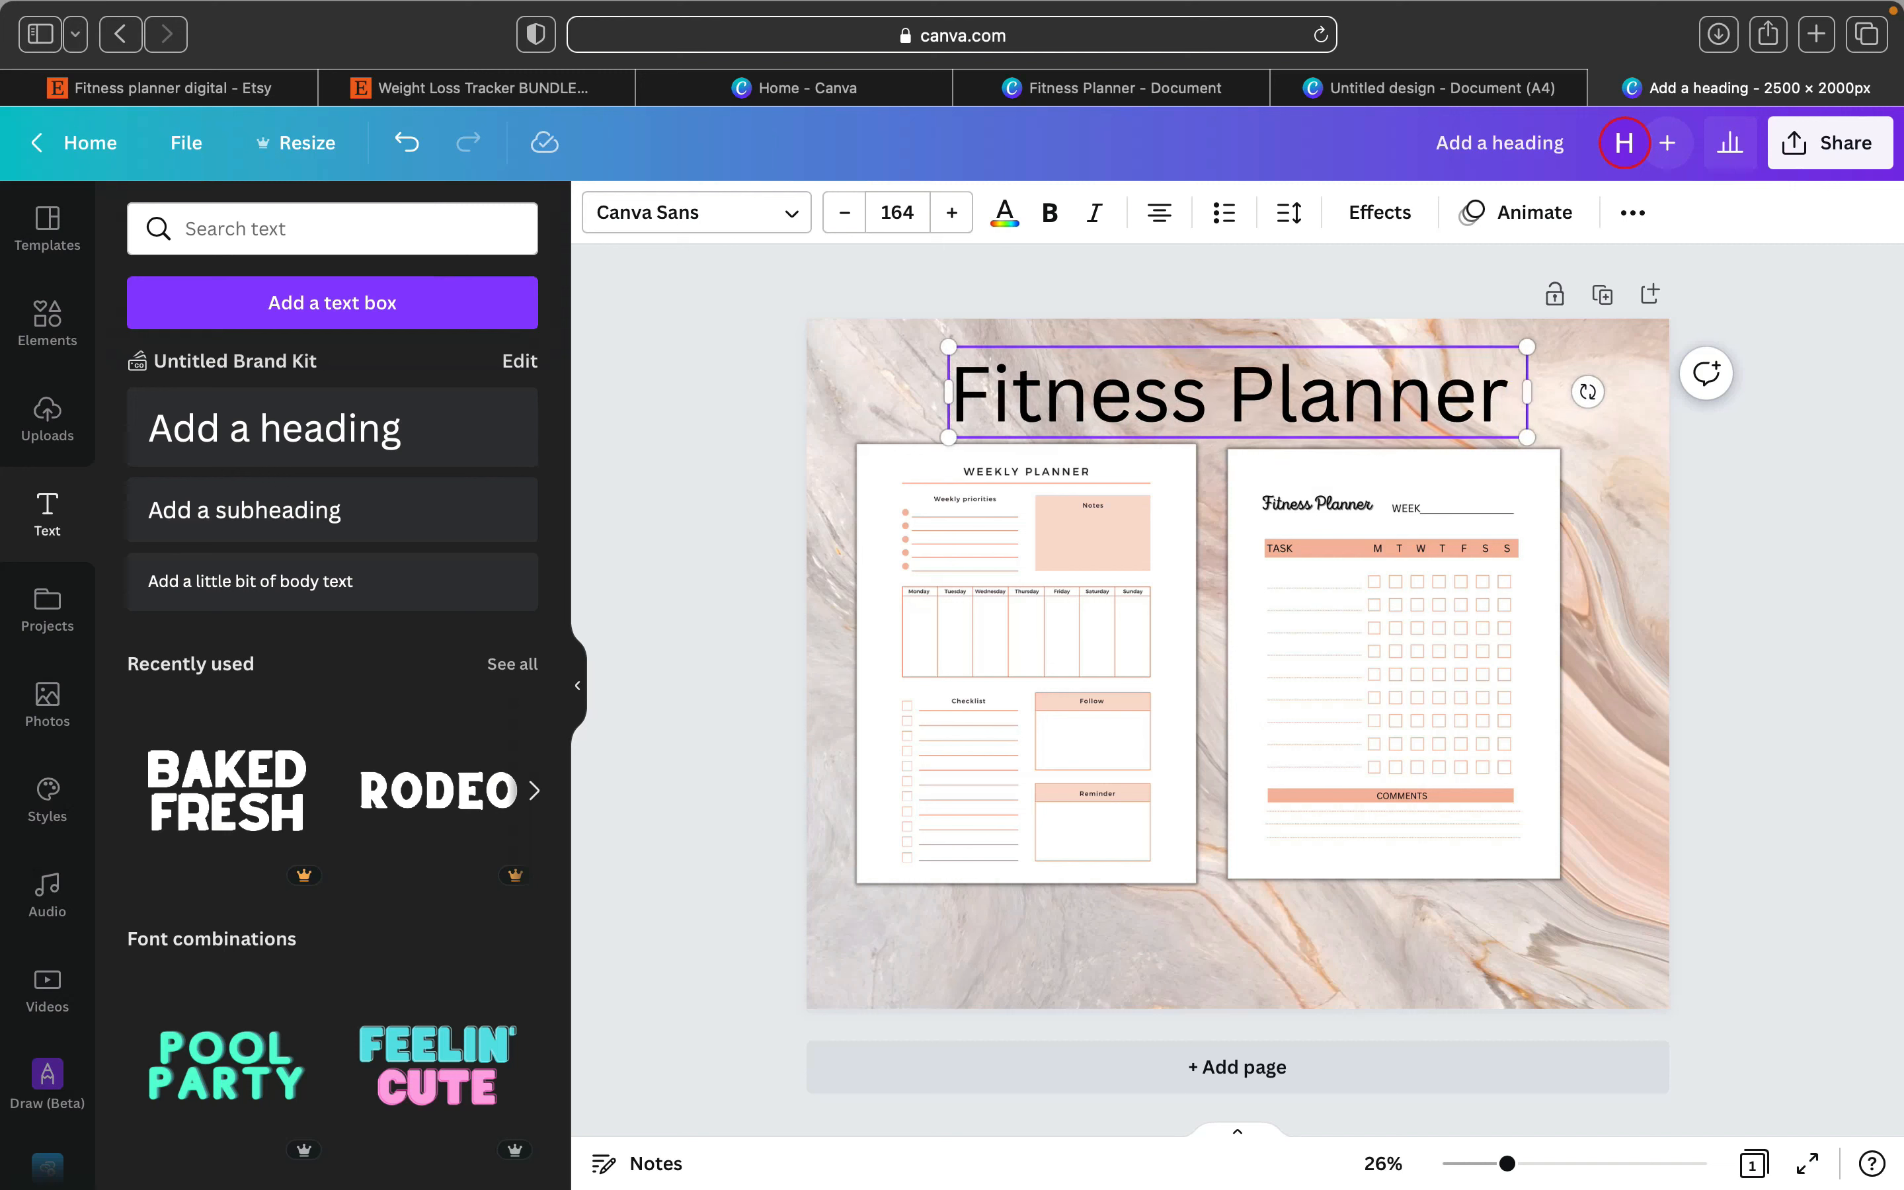
{"action": "type", "text": " Checklist"}
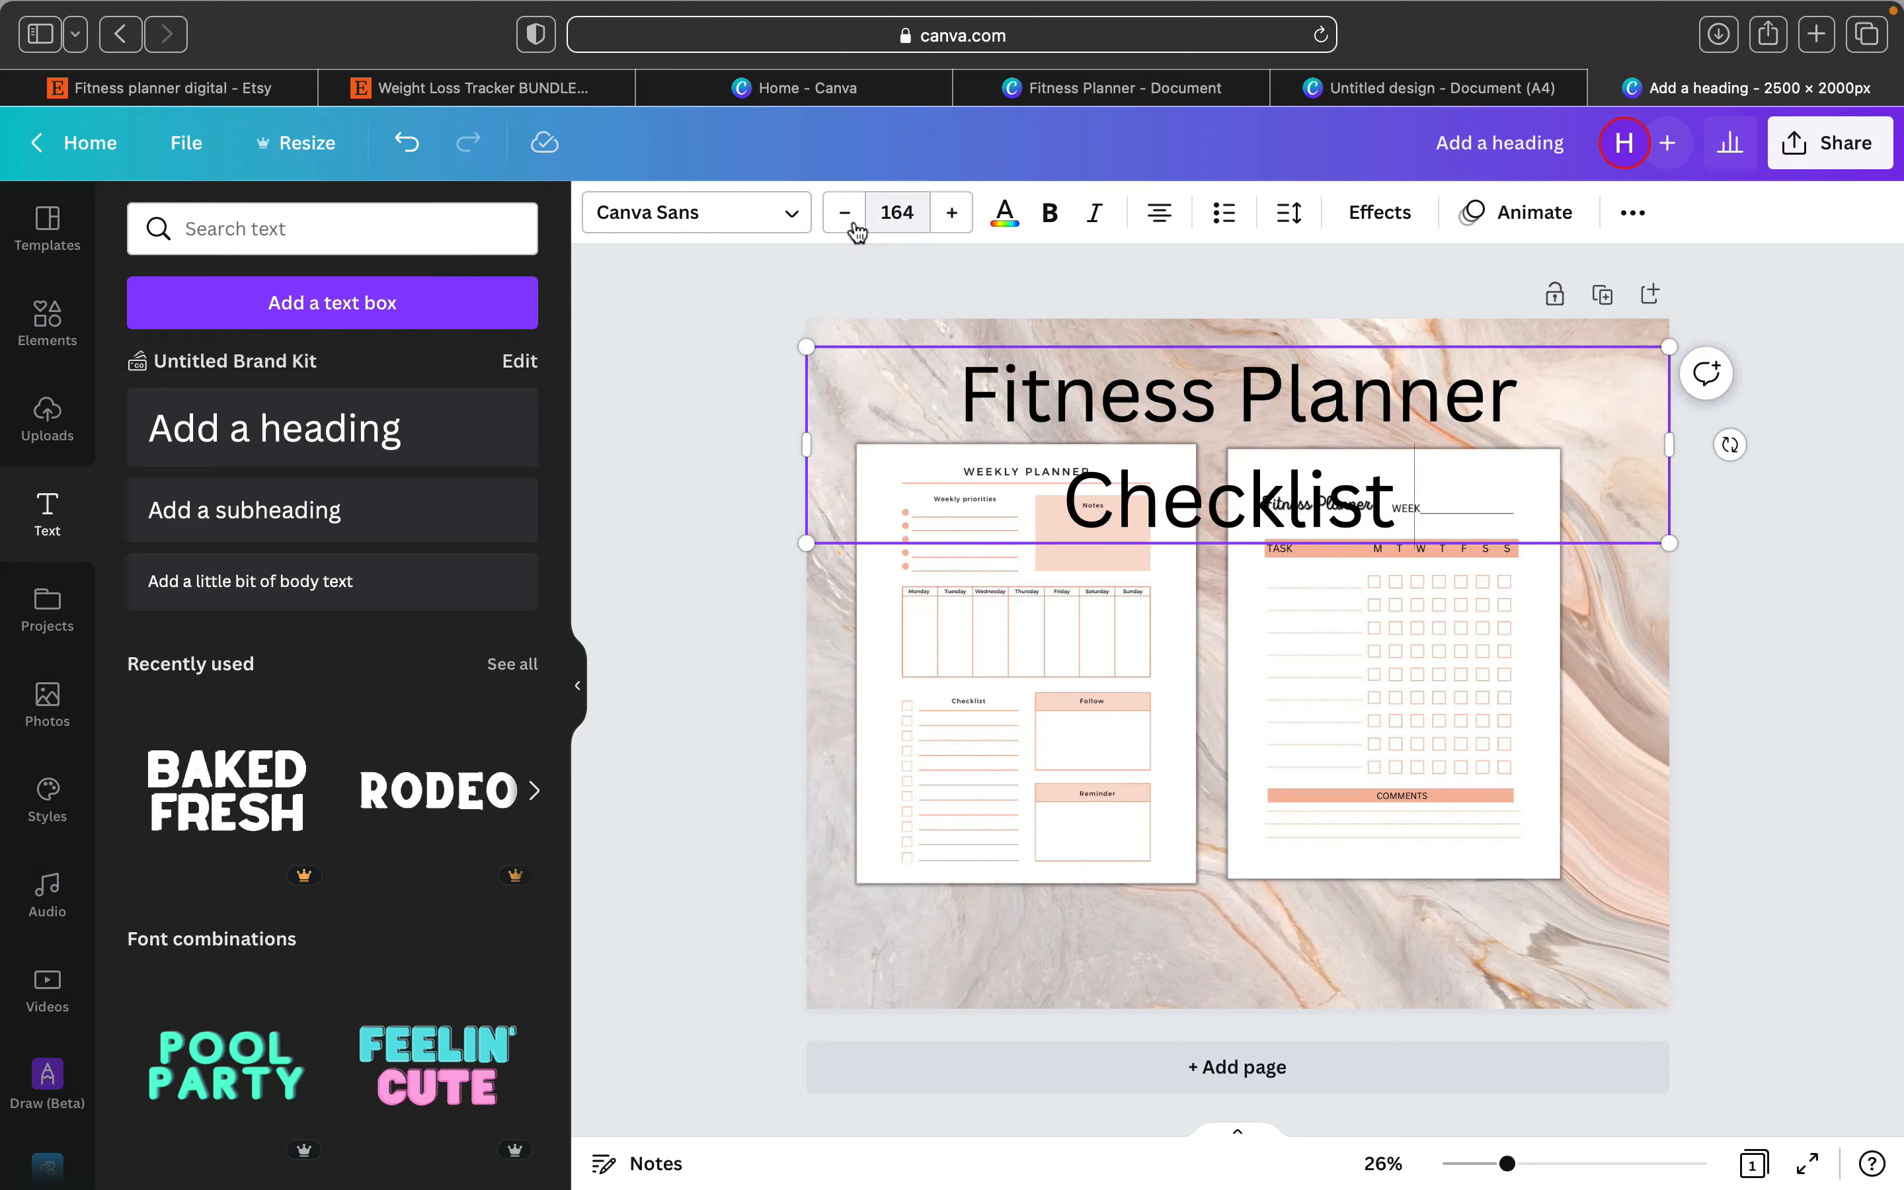
Set the "Fitness Planner Checklist" heading to size 101 in the Intro Script font.
{"action": "left_click_drag", "start_coordinate": [857, 230], "coordinate": [866, 241]}
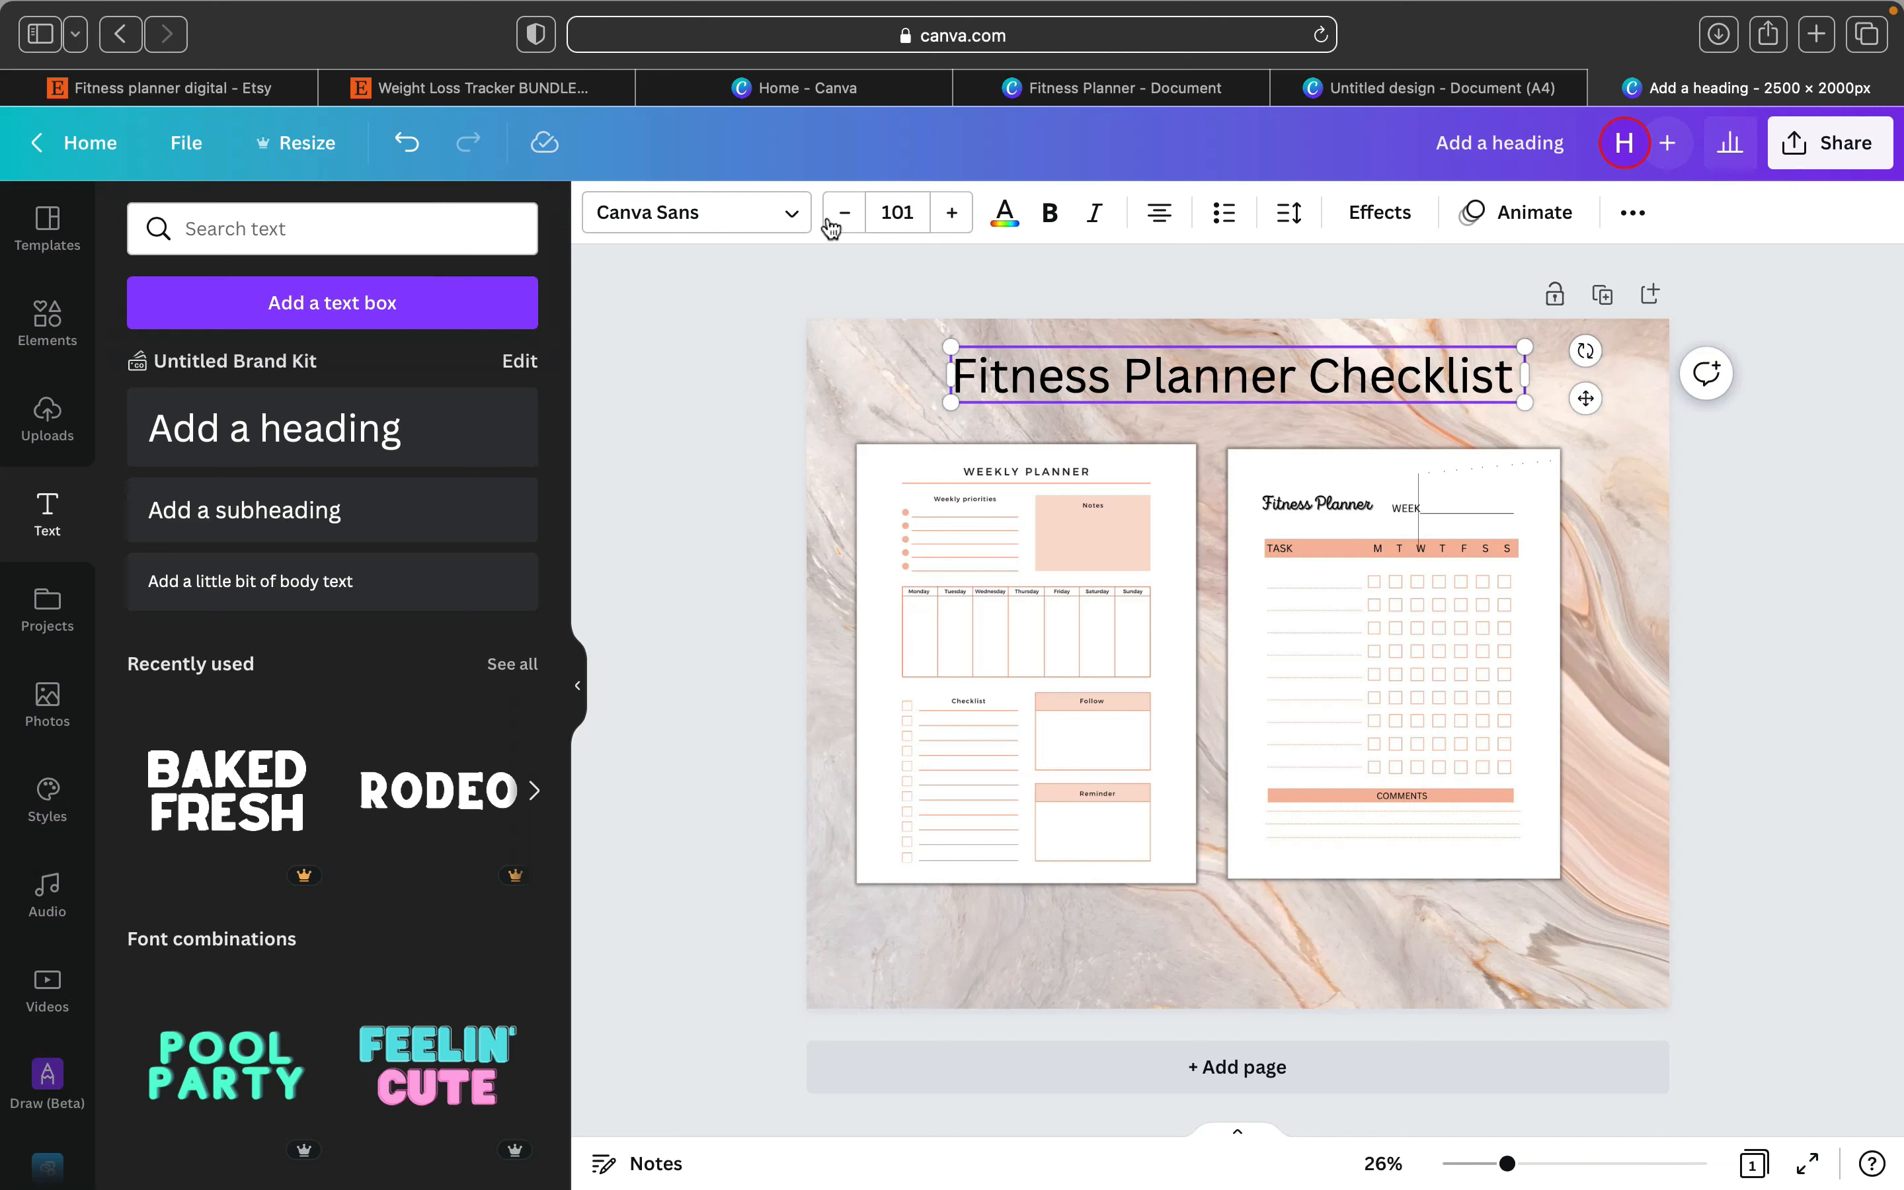
{"action": "left_click", "coordinate": [735, 211]}
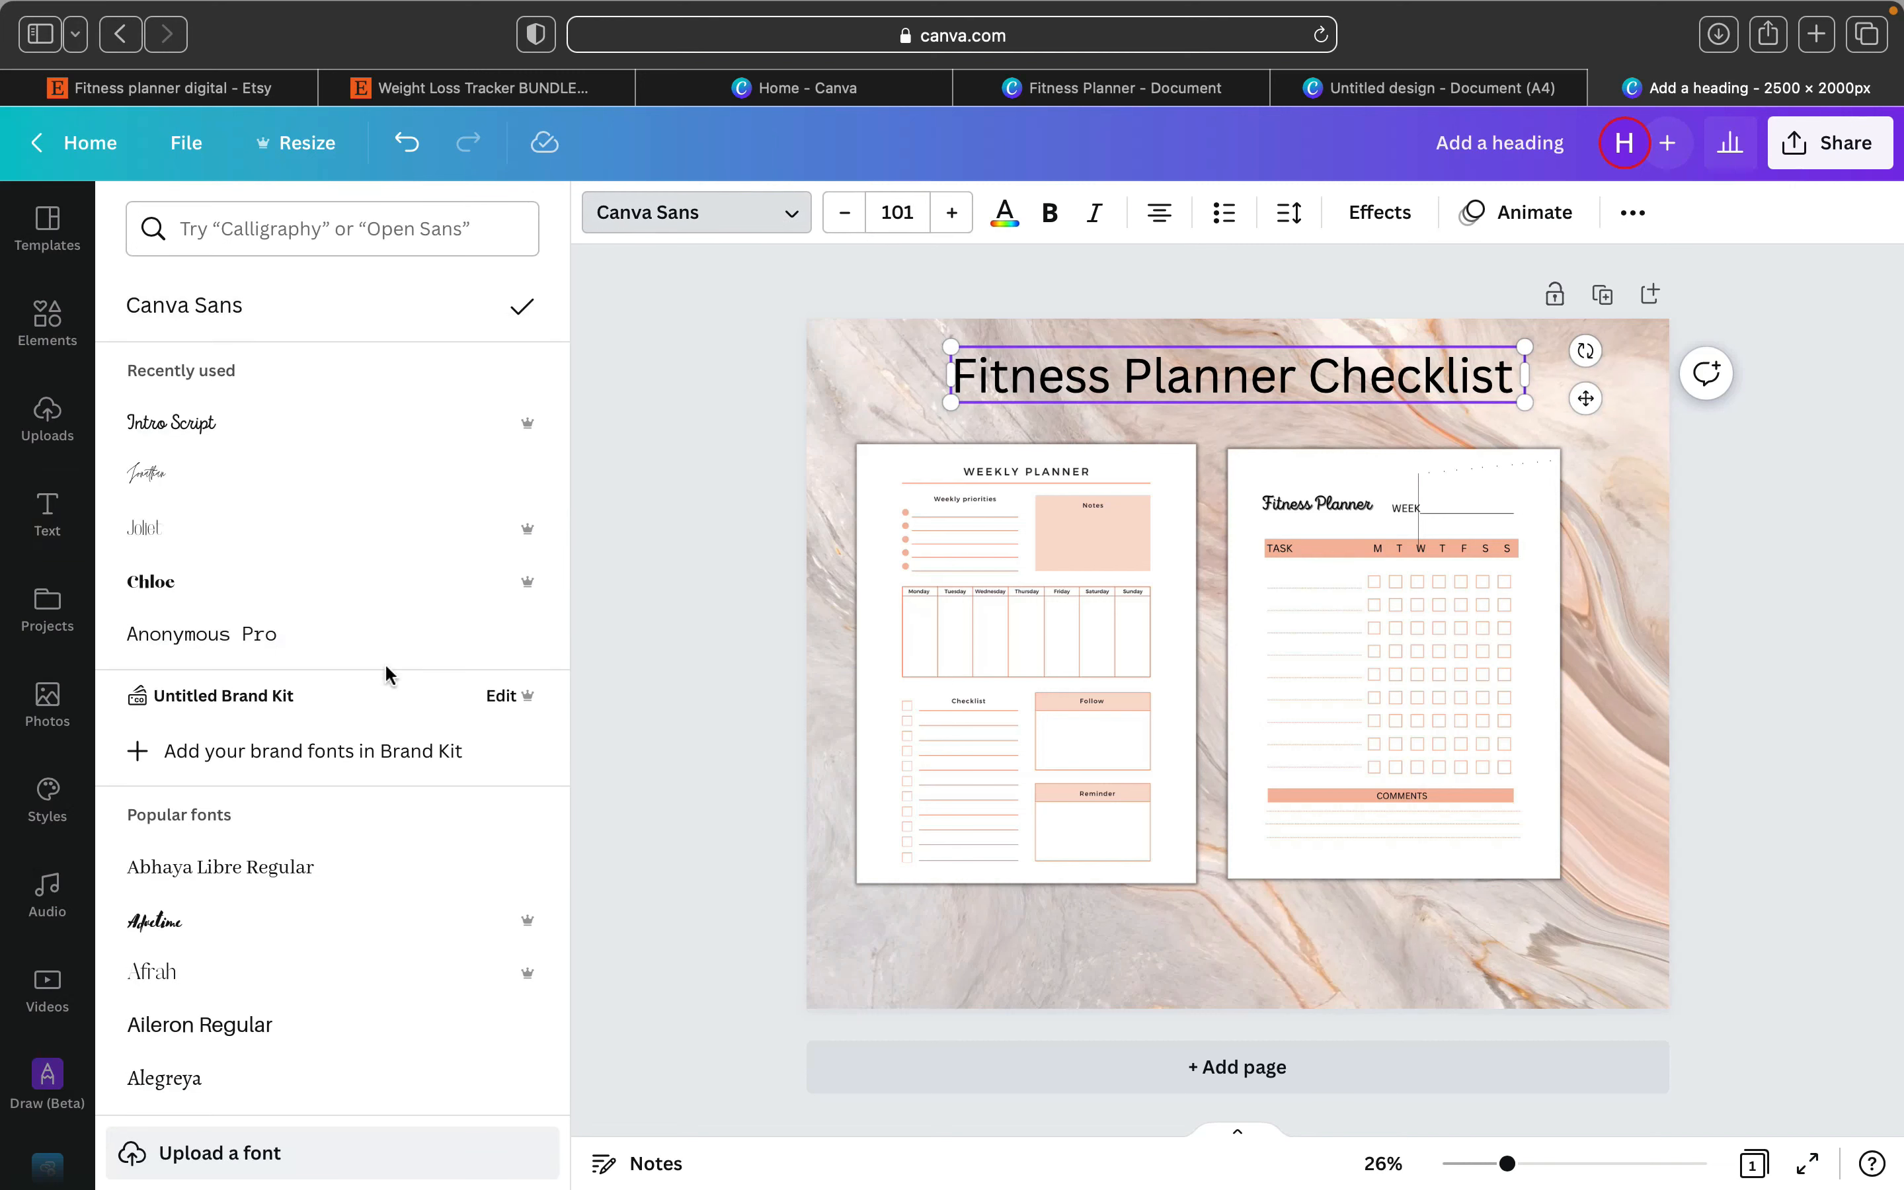
{"action": "left_click", "coordinate": [225, 474]}
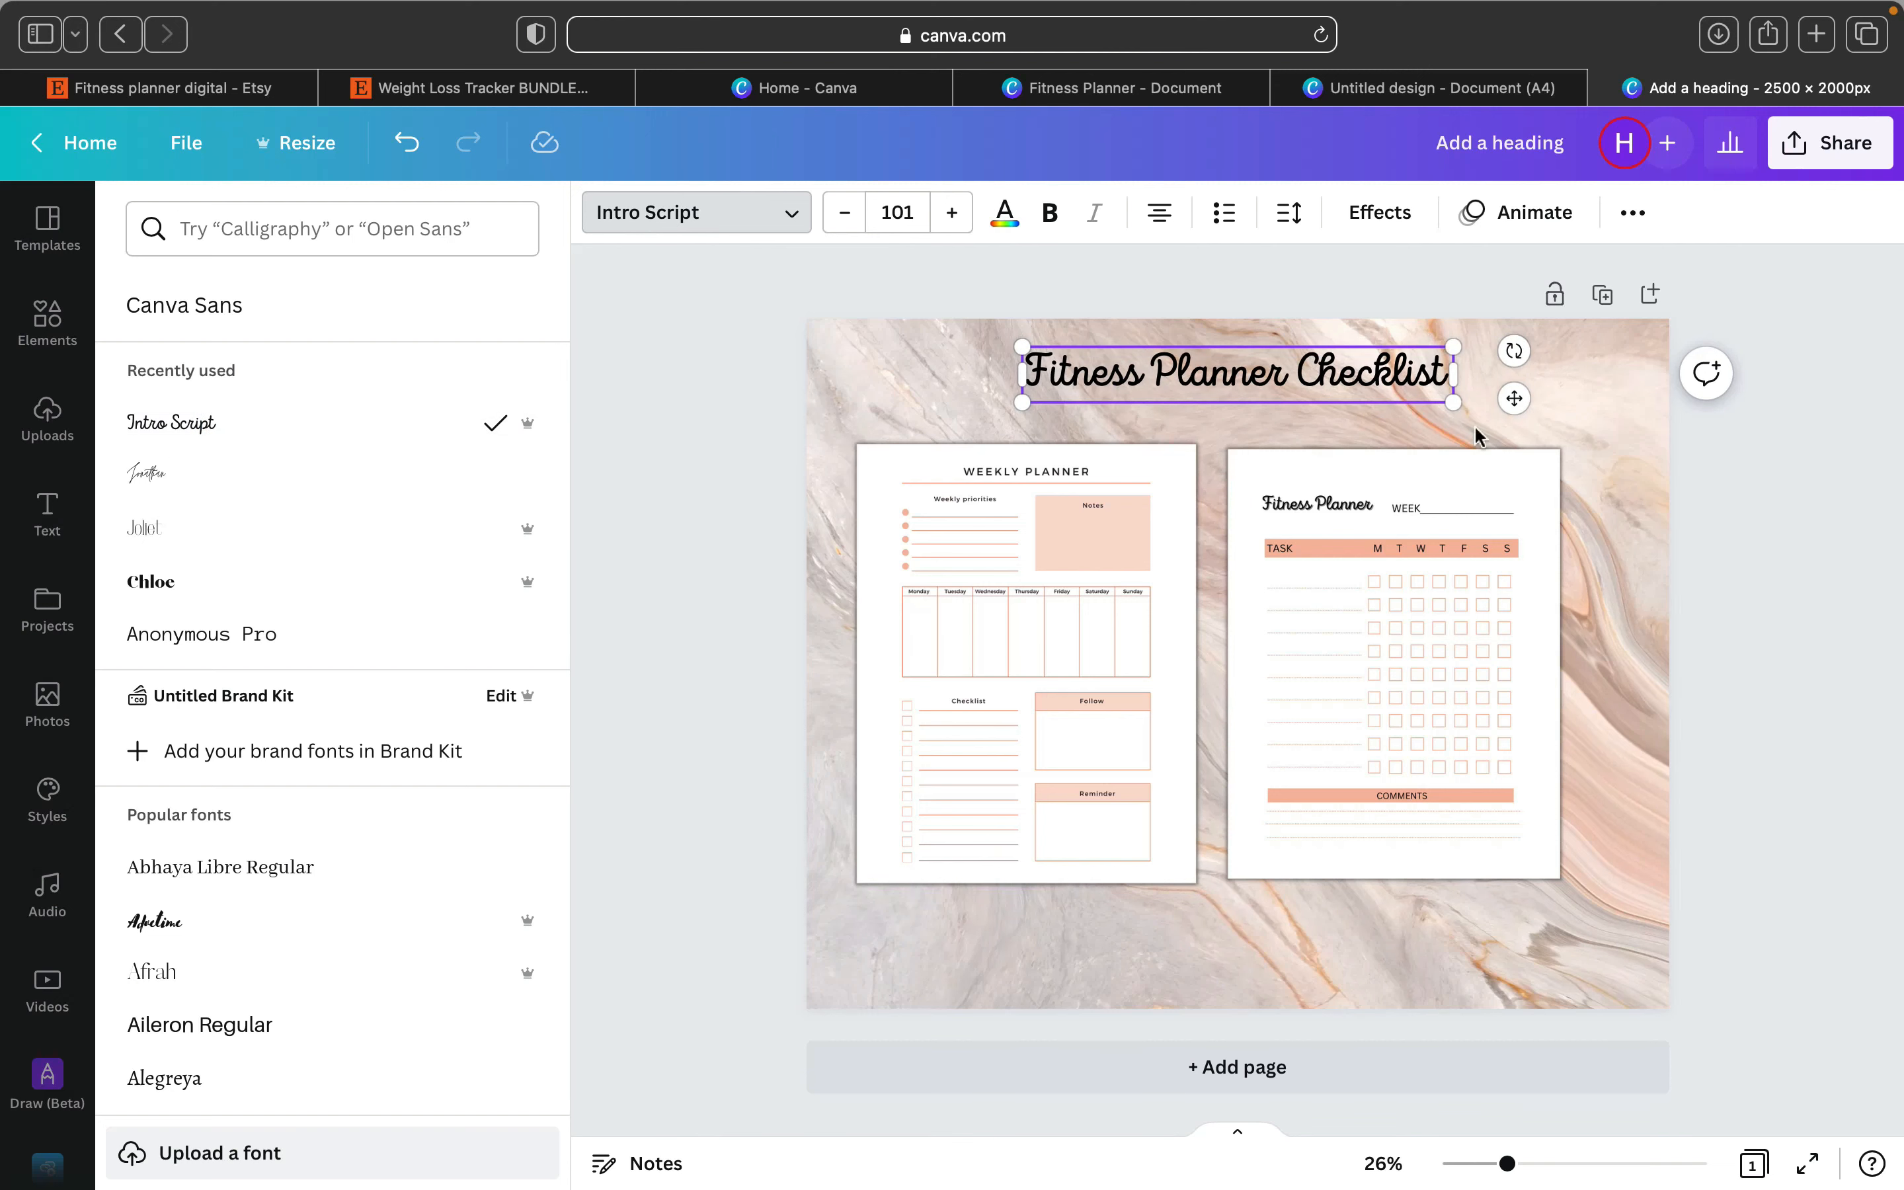
{"action": "left_click", "coordinate": [1652, 859]}
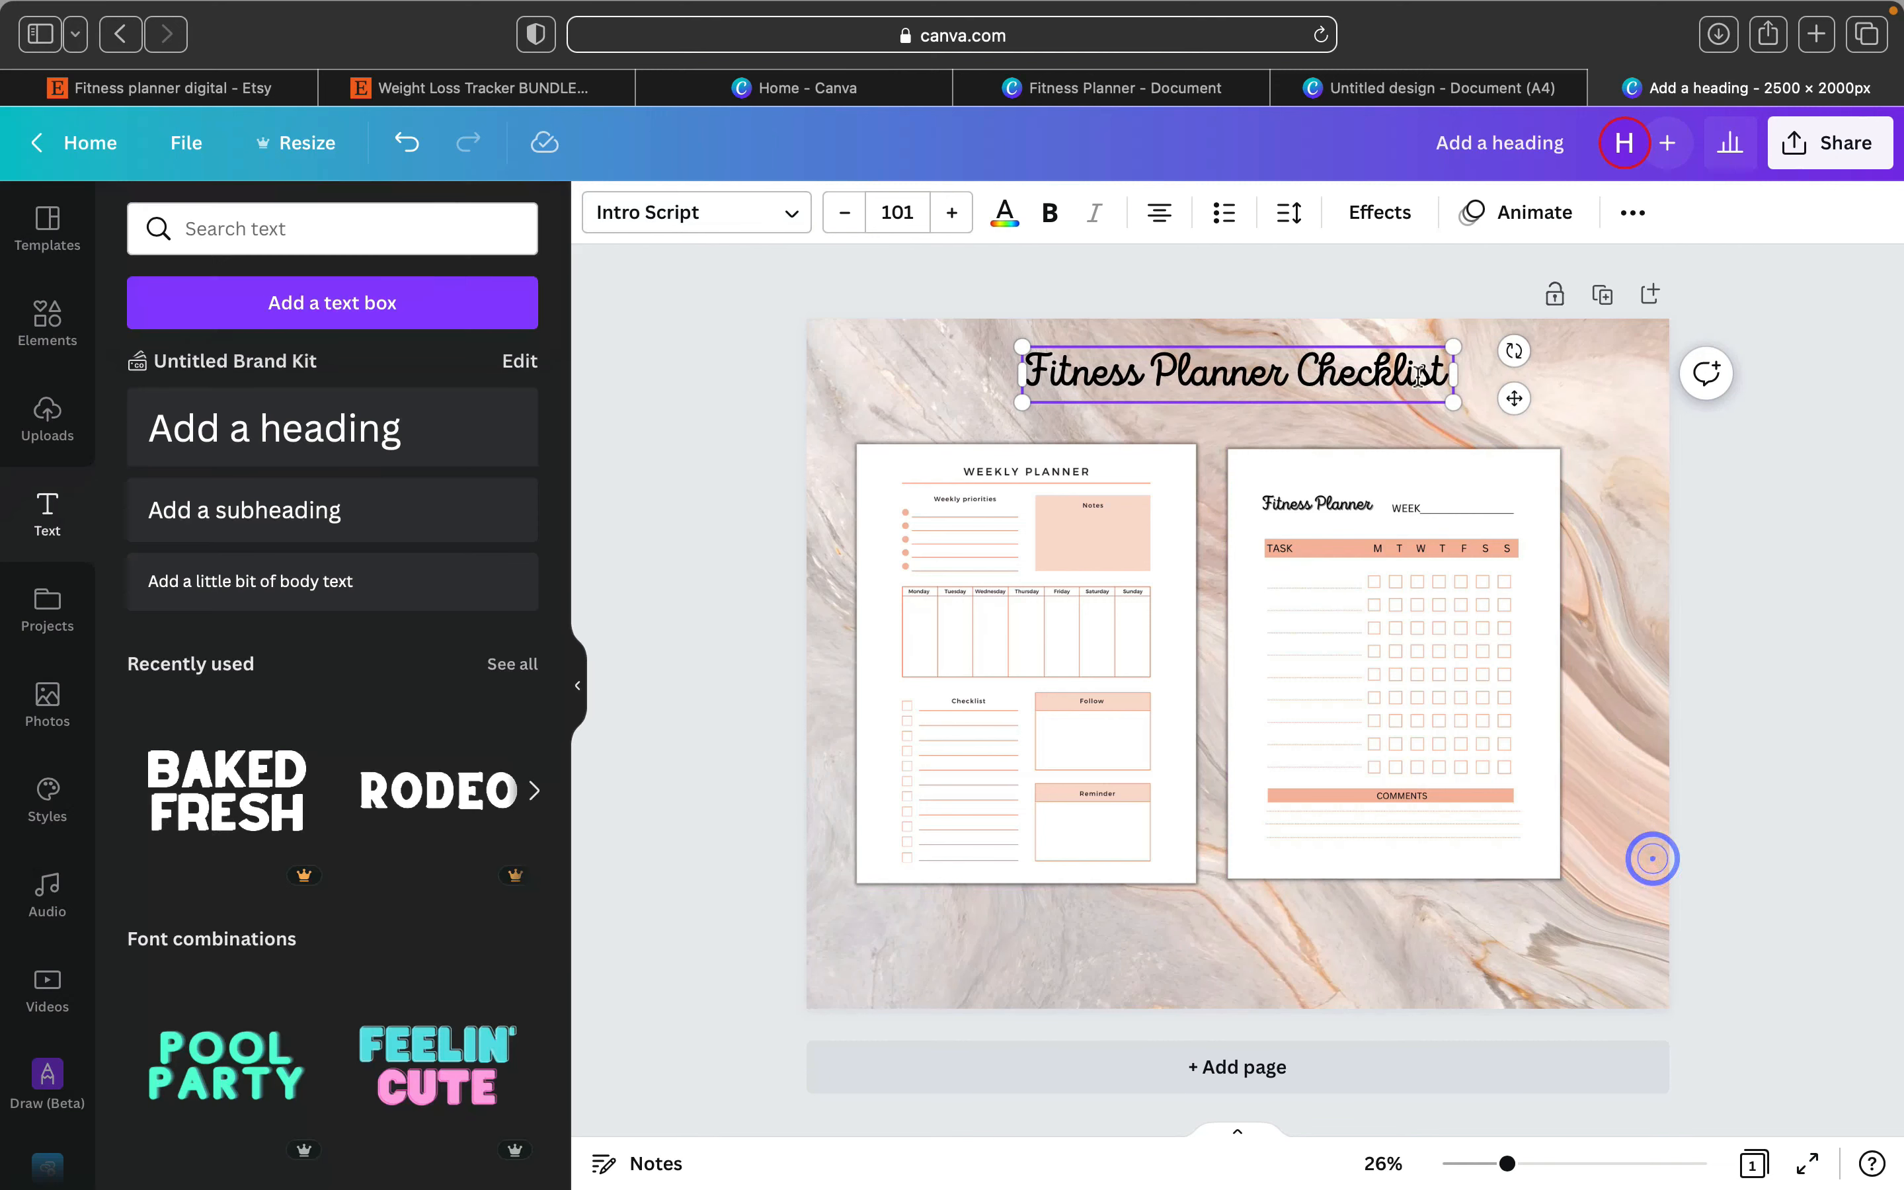
{"action": "left_click", "coordinate": [1590, 418]}
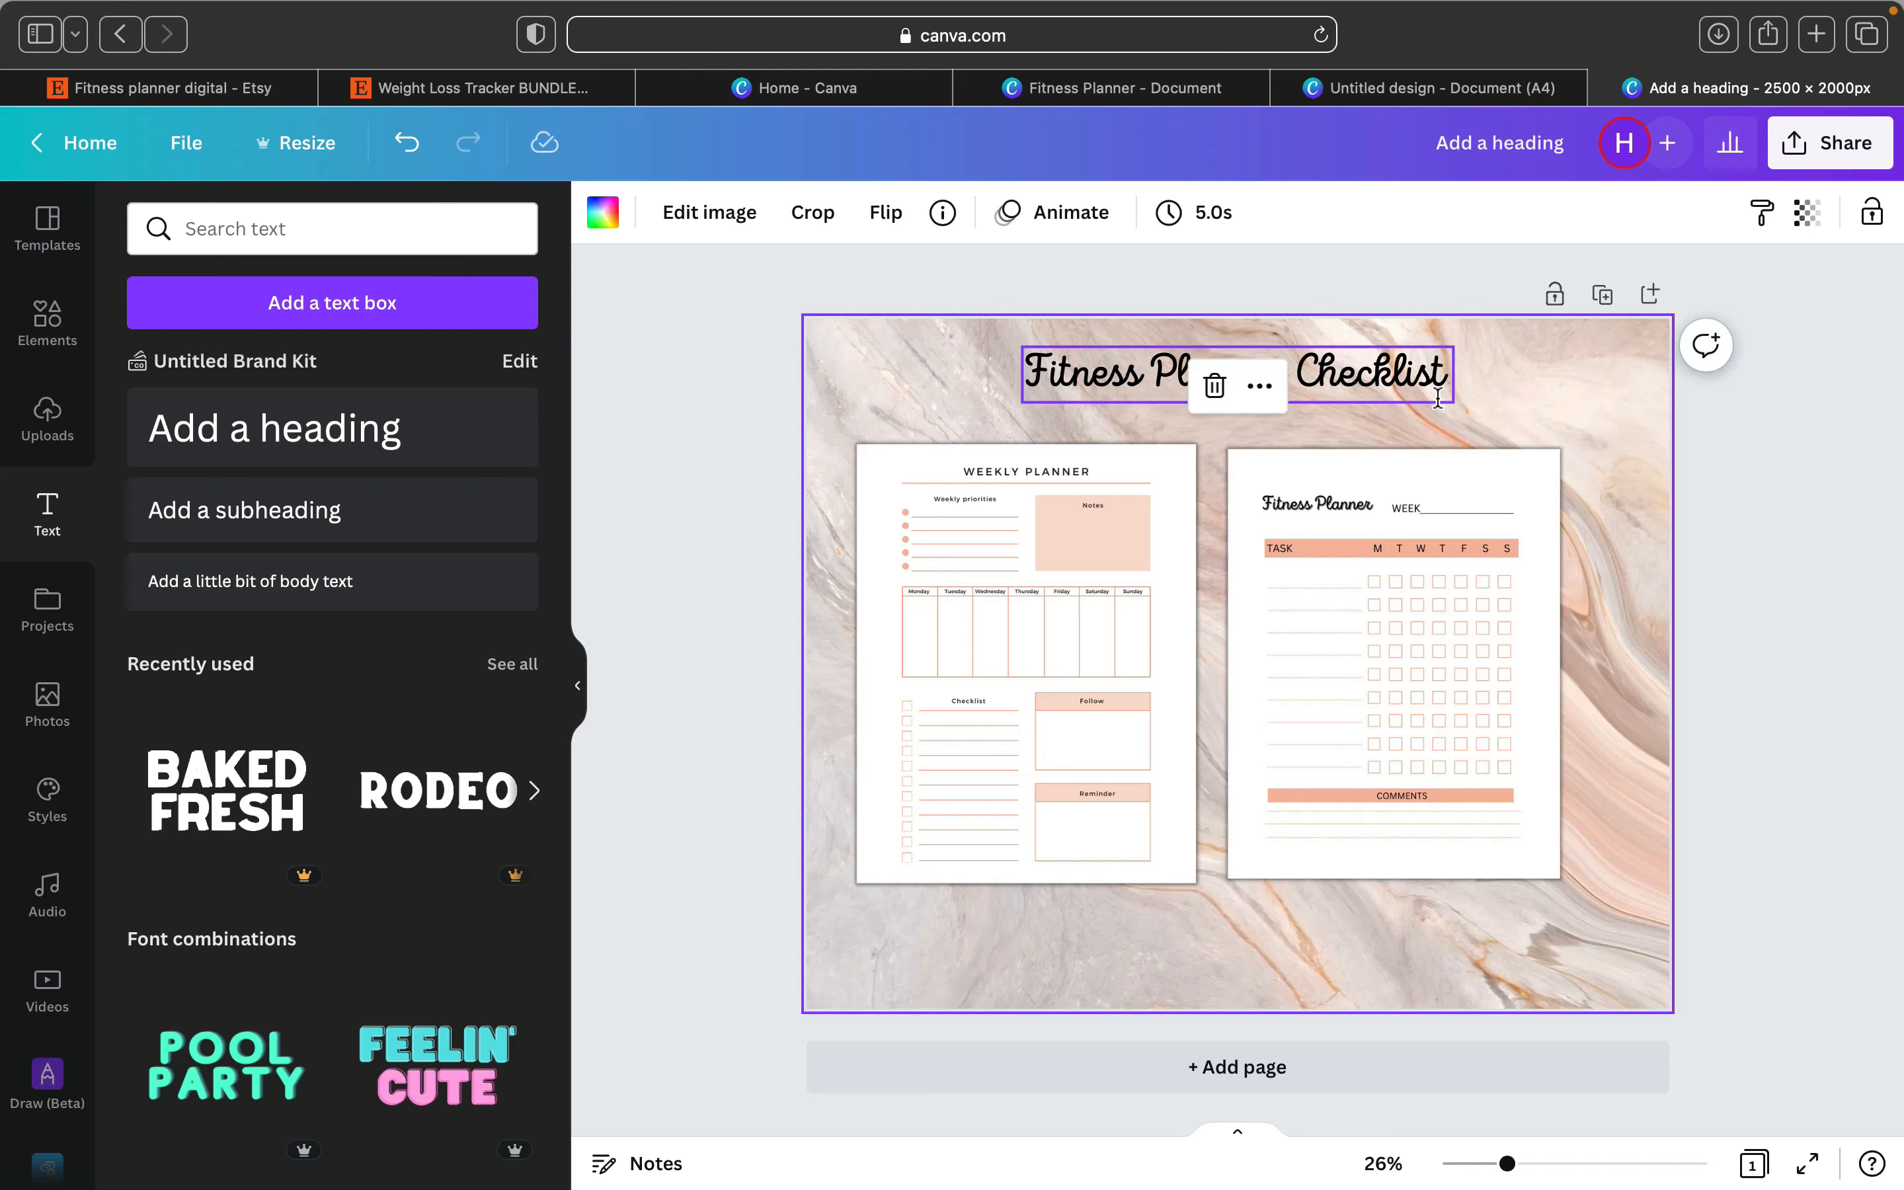
{"action": "left_click", "coordinate": [440, 429]}
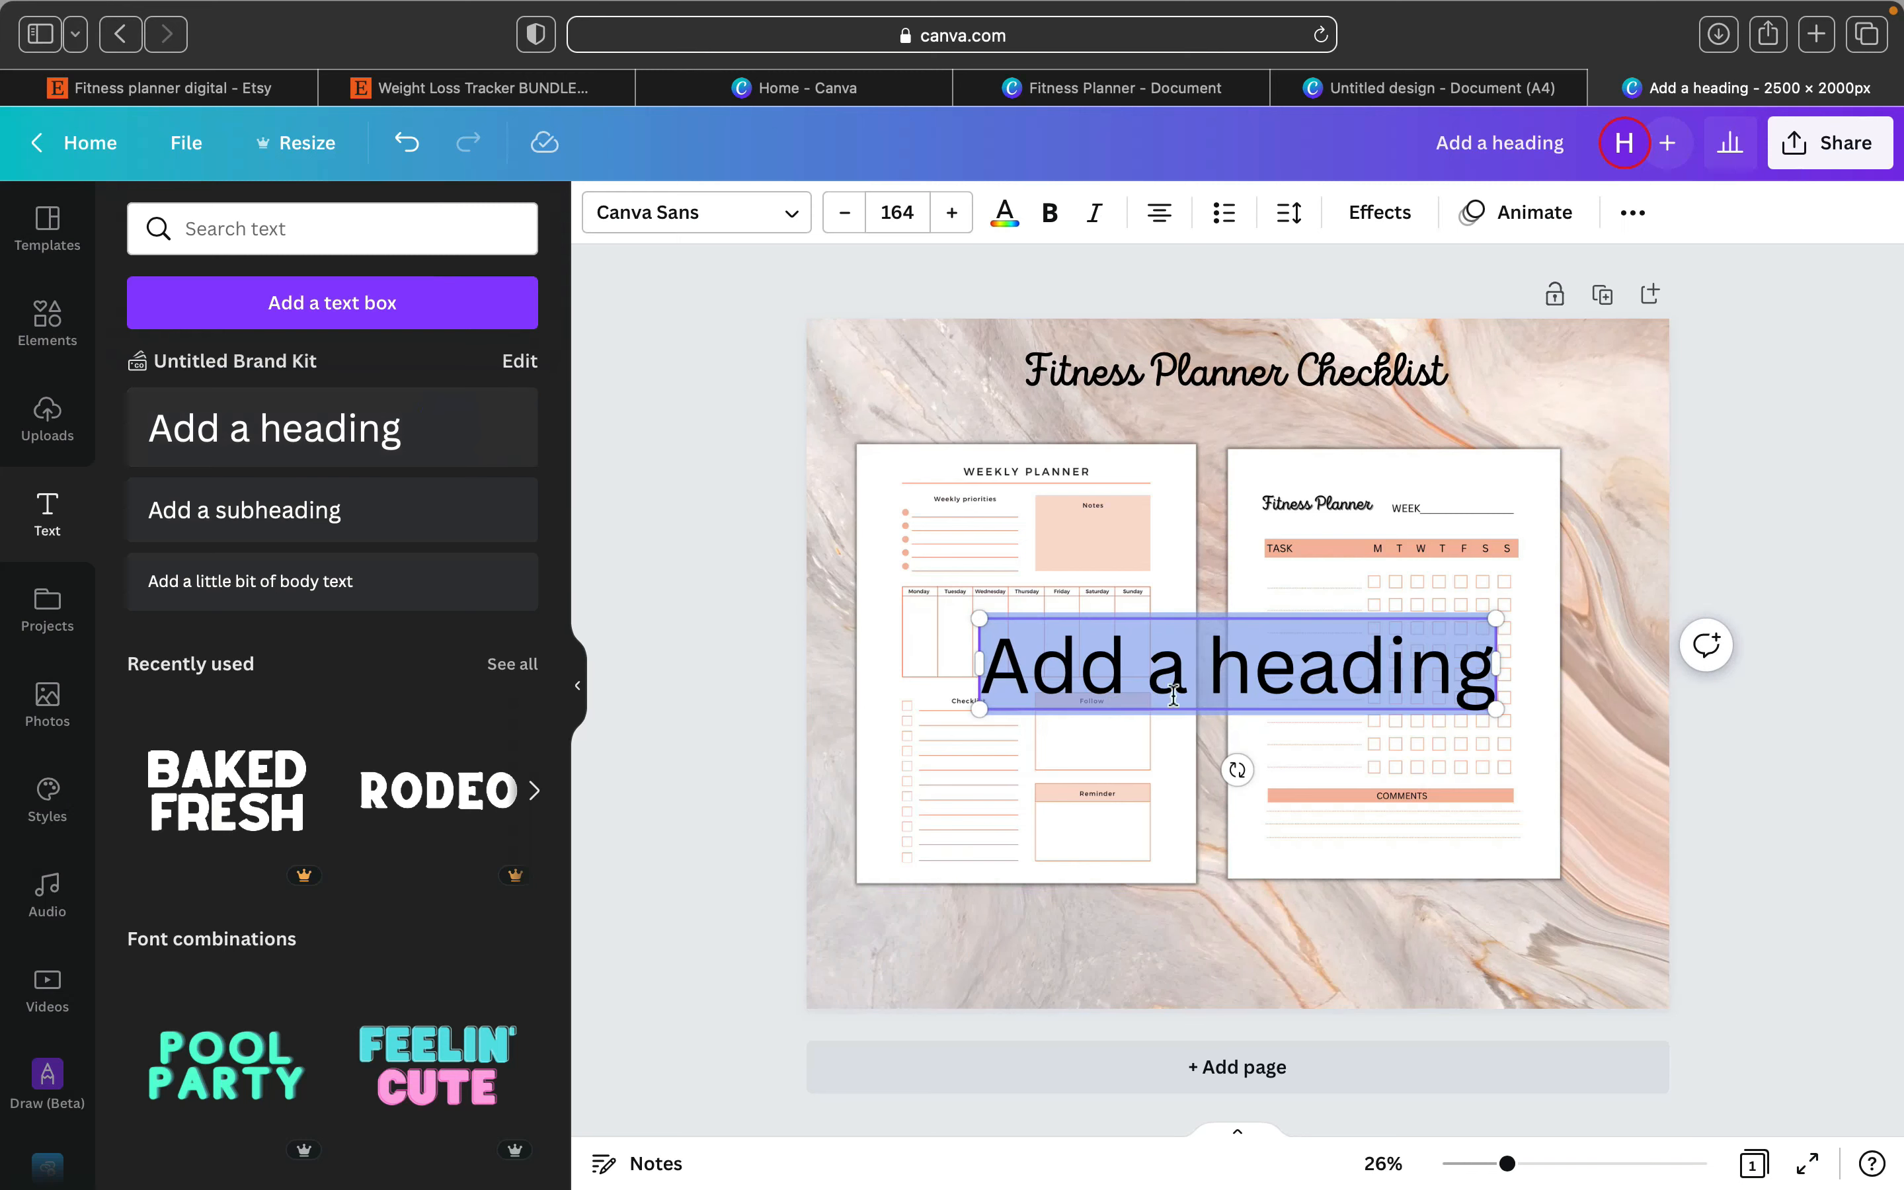
{"action": "left_click", "coordinate": [1143, 960]}
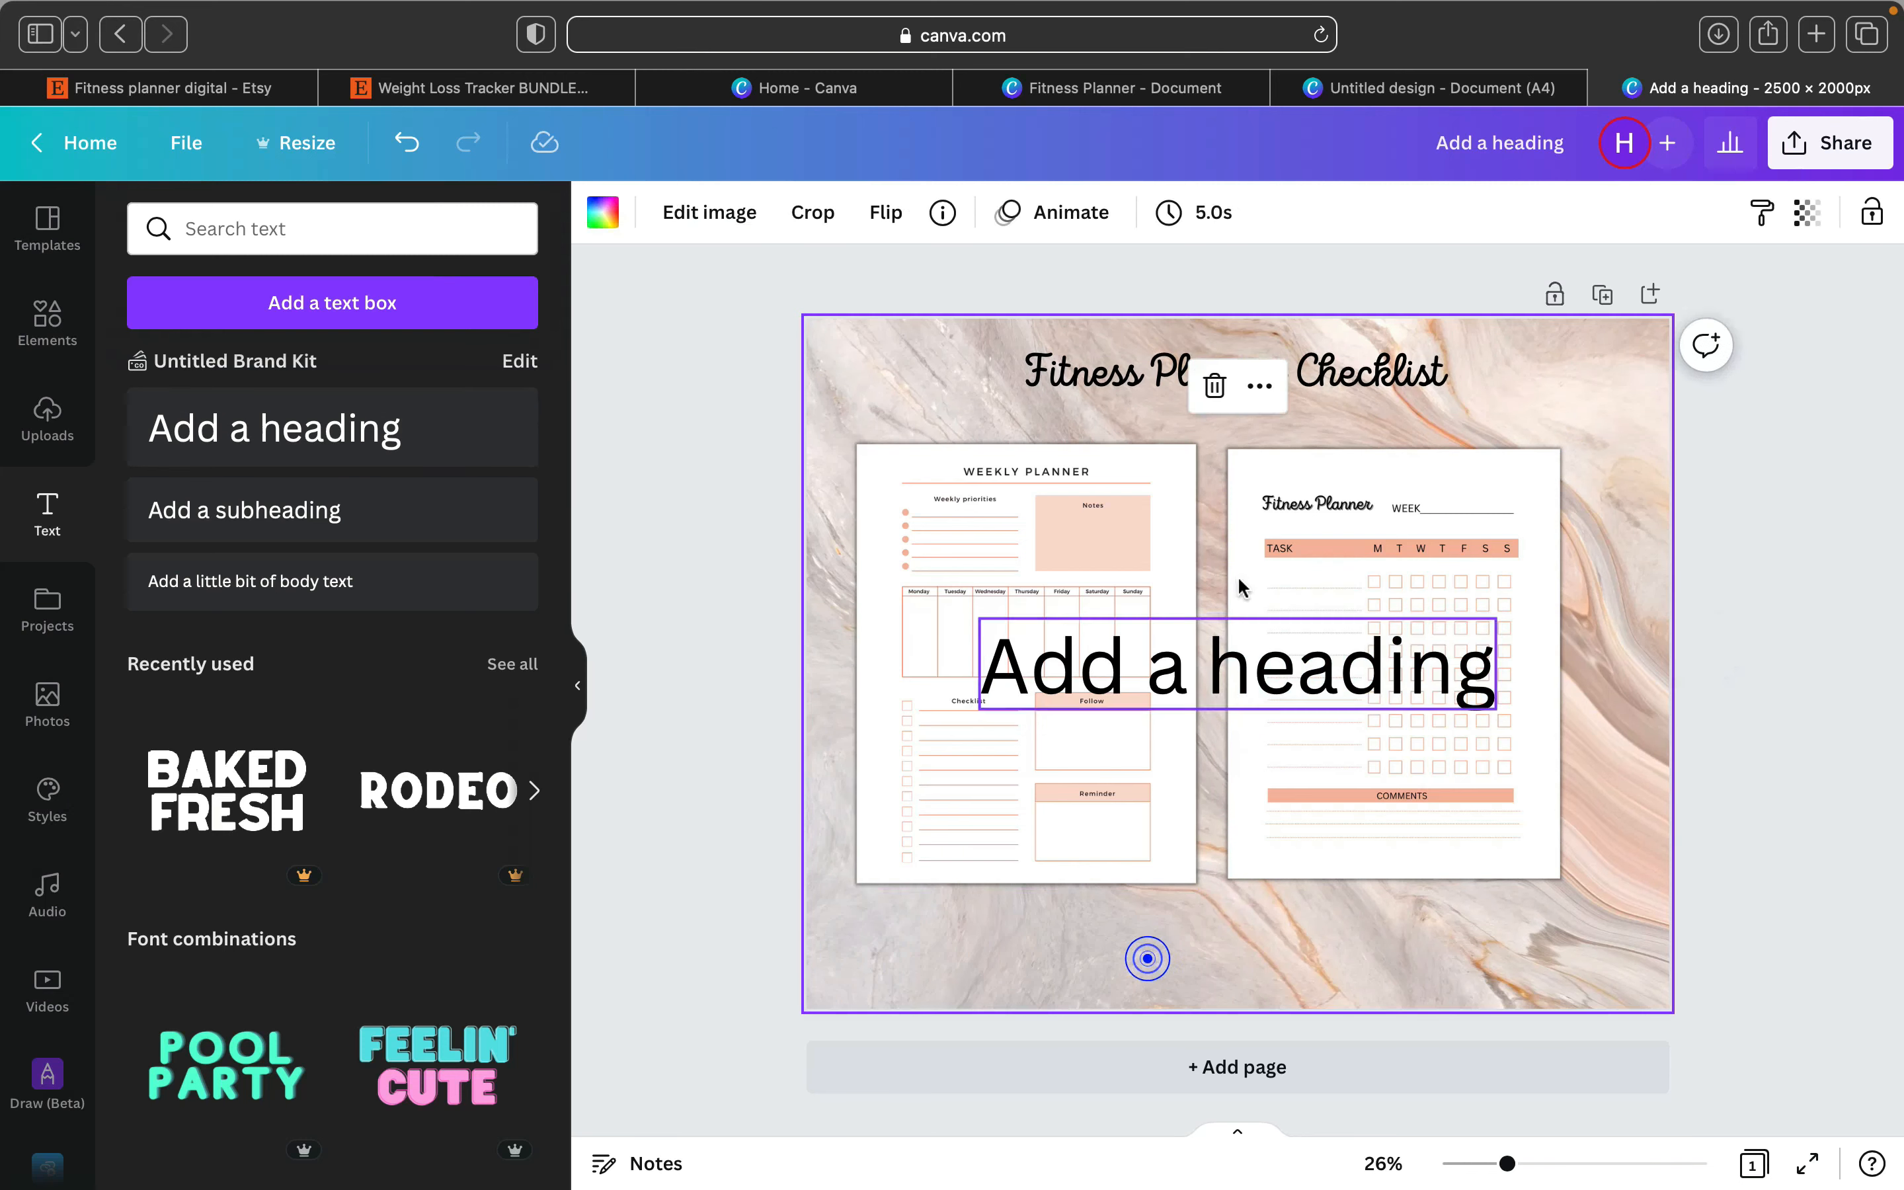
{"action": "left_click_drag", "start_coordinate": [1222, 665], "coordinate": [1179, 934]}
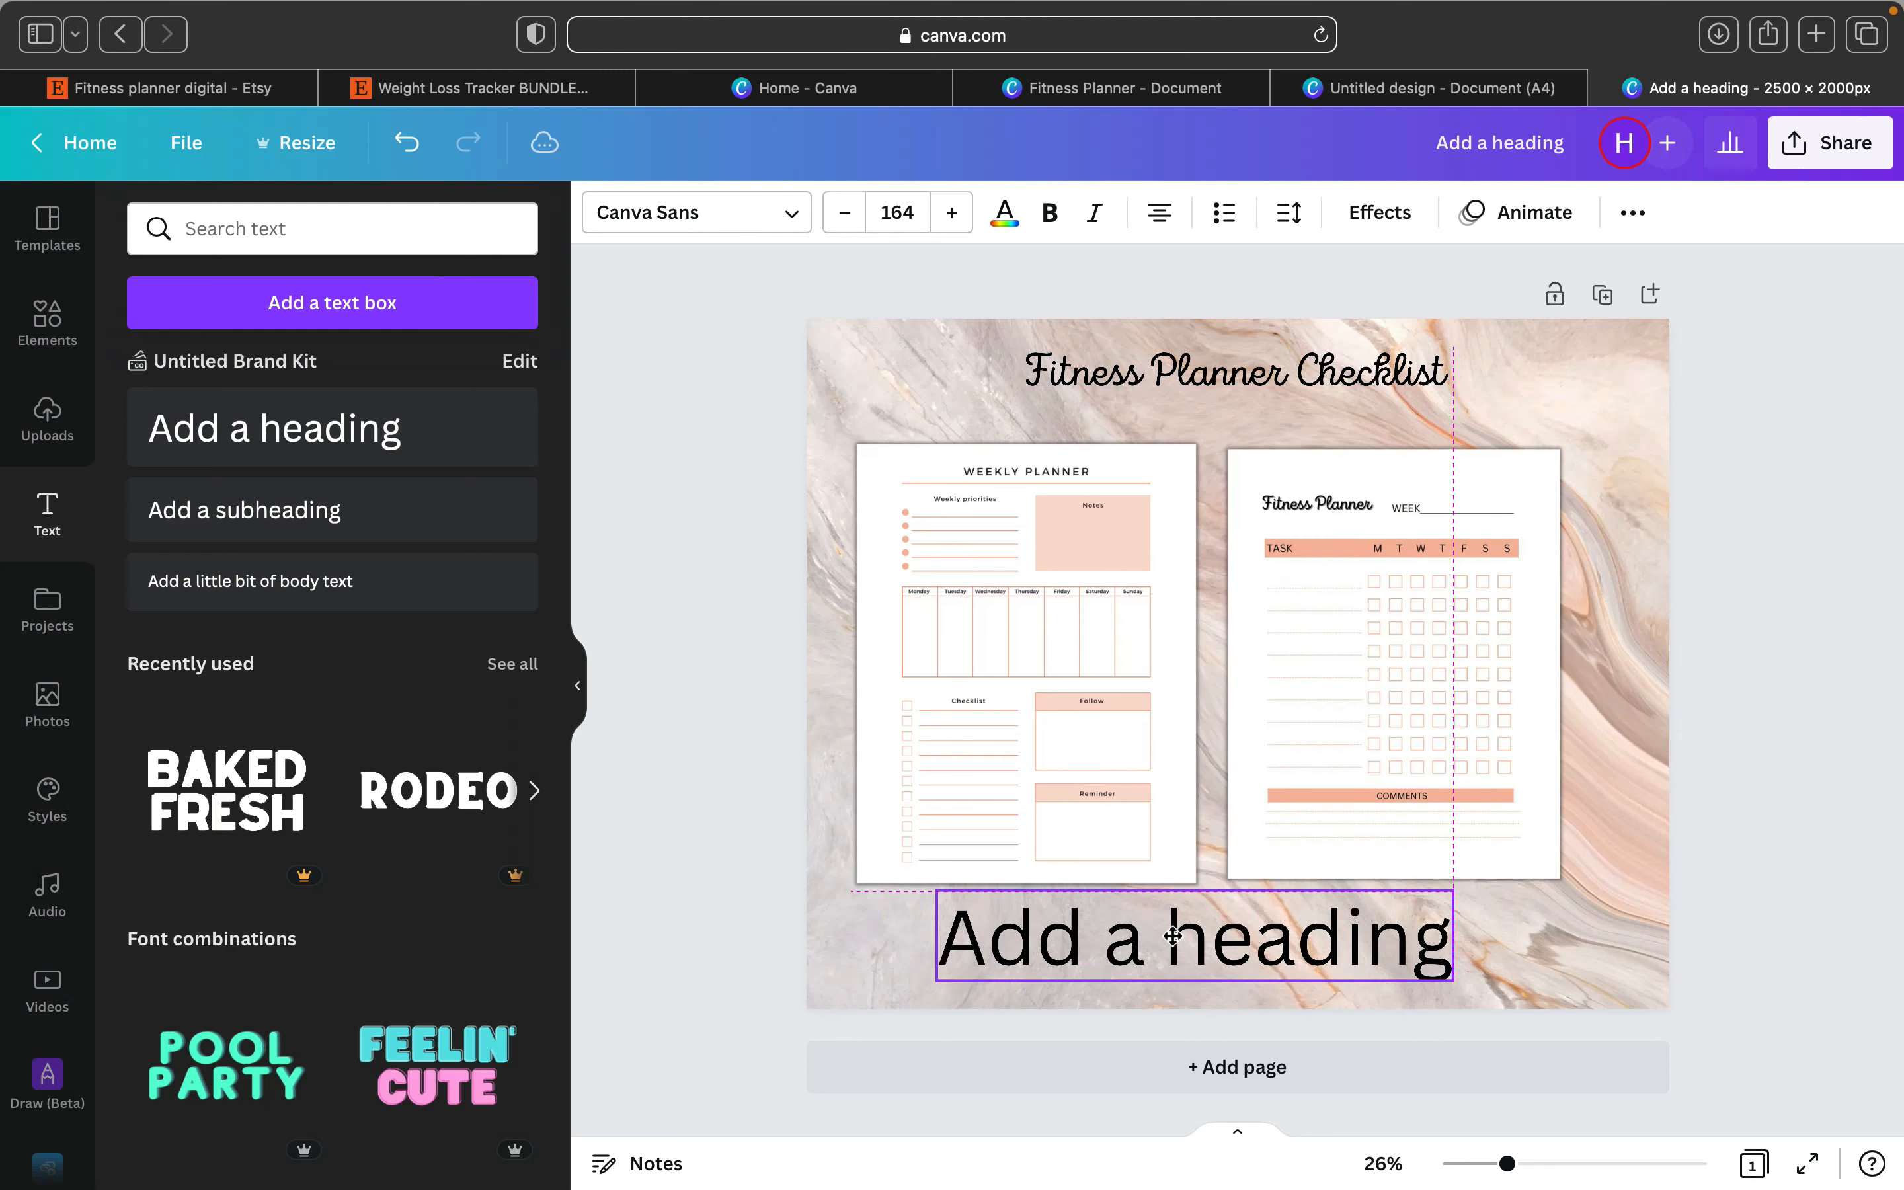
{"action": "left_click", "coordinate": [844, 213]}
{"action": "left_click", "coordinate": [845, 212]}
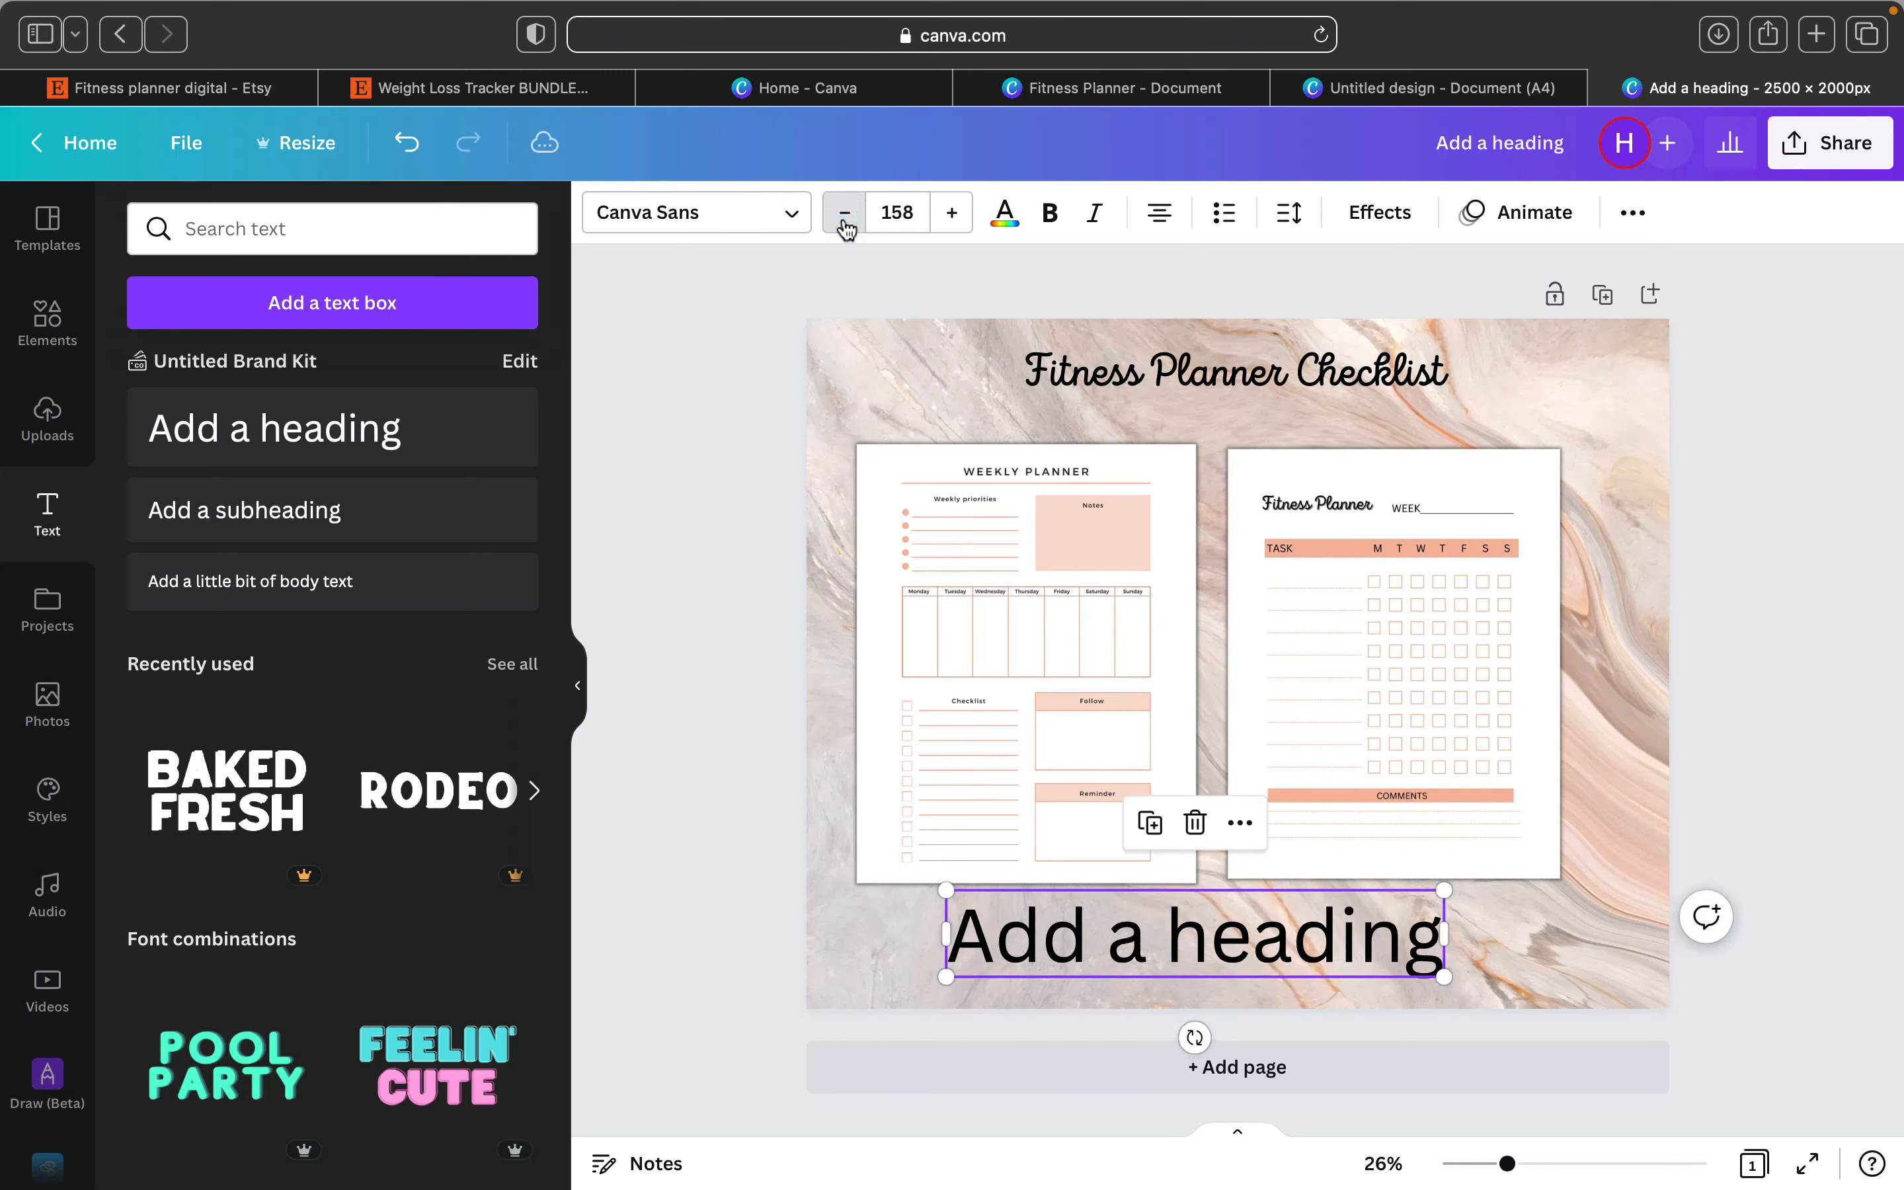
{"action": "left_click", "coordinate": [844, 212]}
{"action": "left_click", "coordinate": [844, 212]}
{"action": "left_click", "coordinate": [844, 214]}
{"action": "left_click", "coordinate": [845, 214]}
{"action": "left_click", "coordinate": [845, 214]}
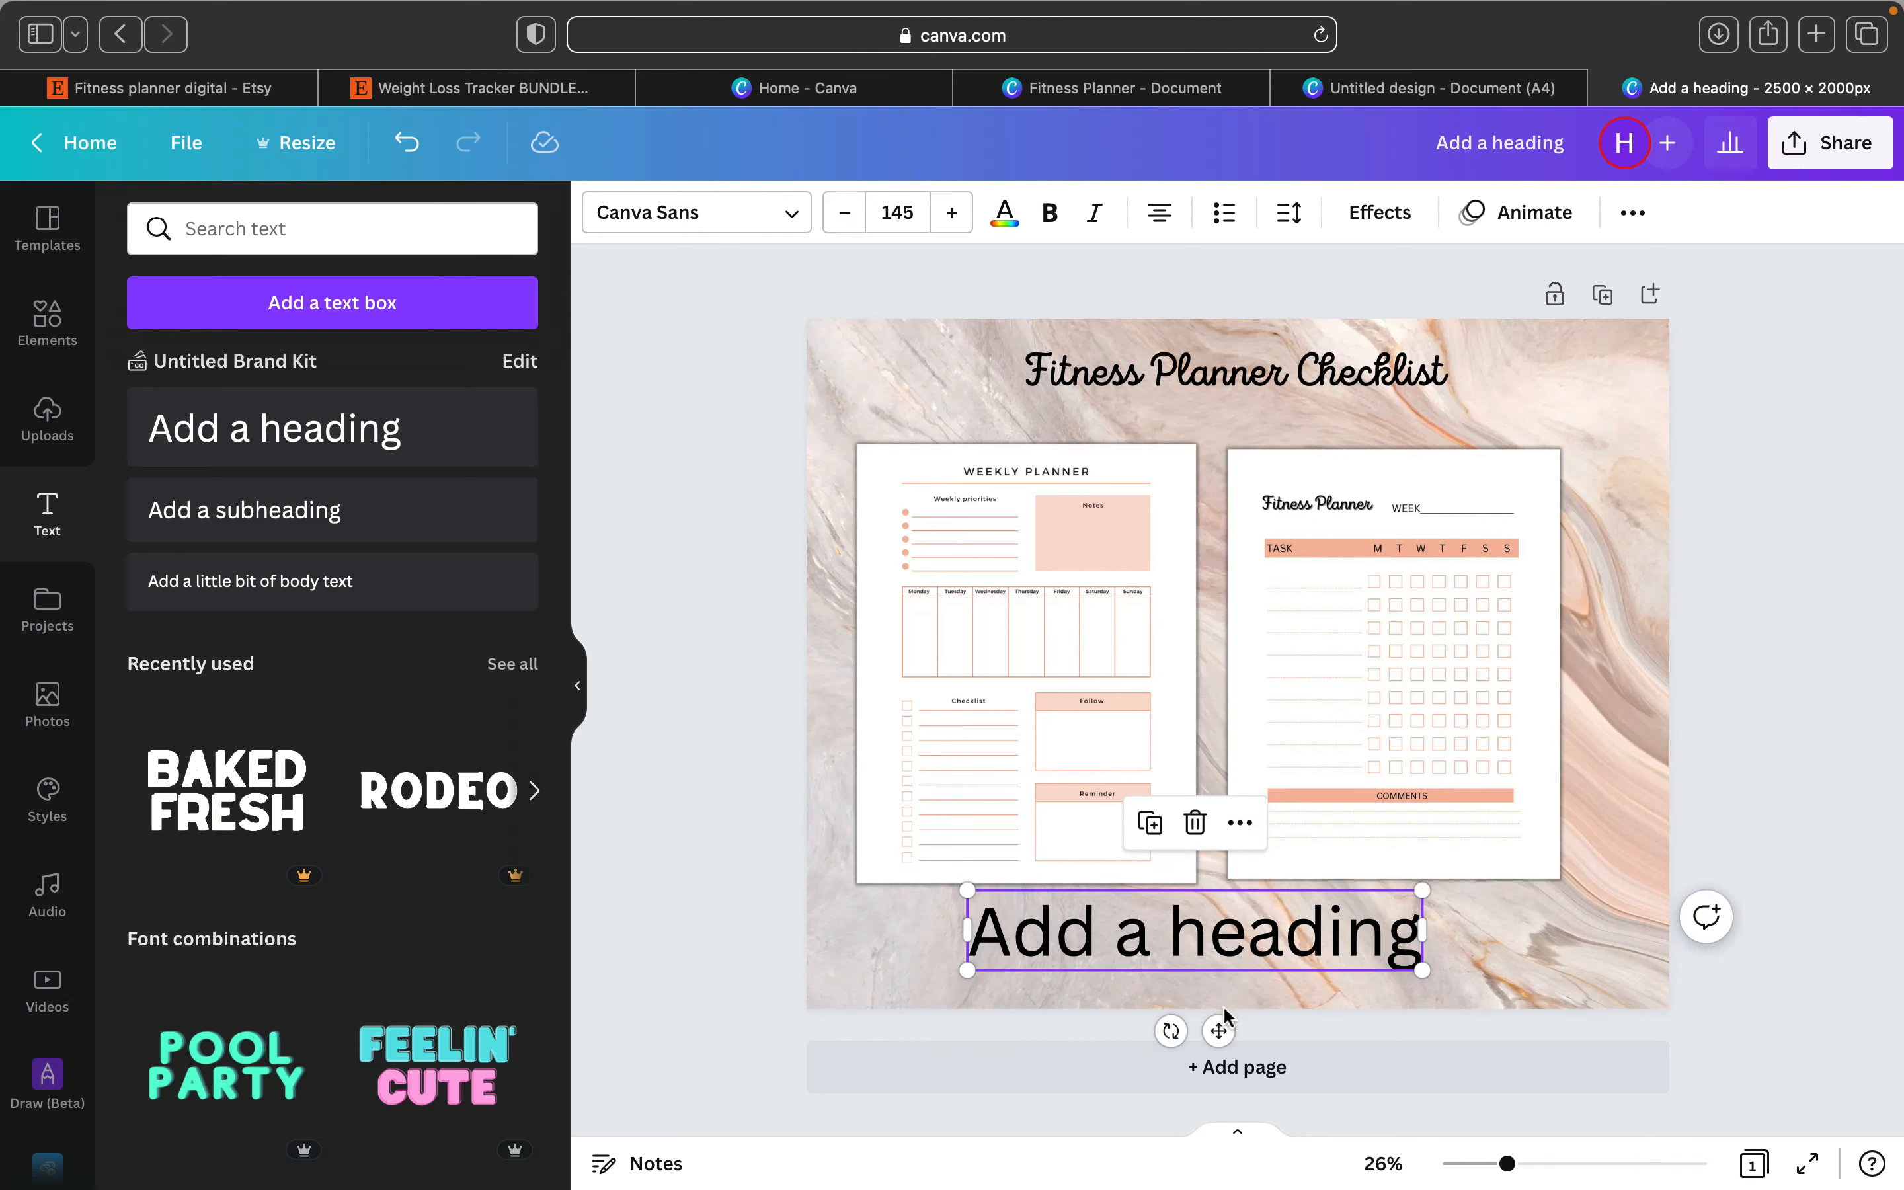
{"action": "key", "text": "Delete"}
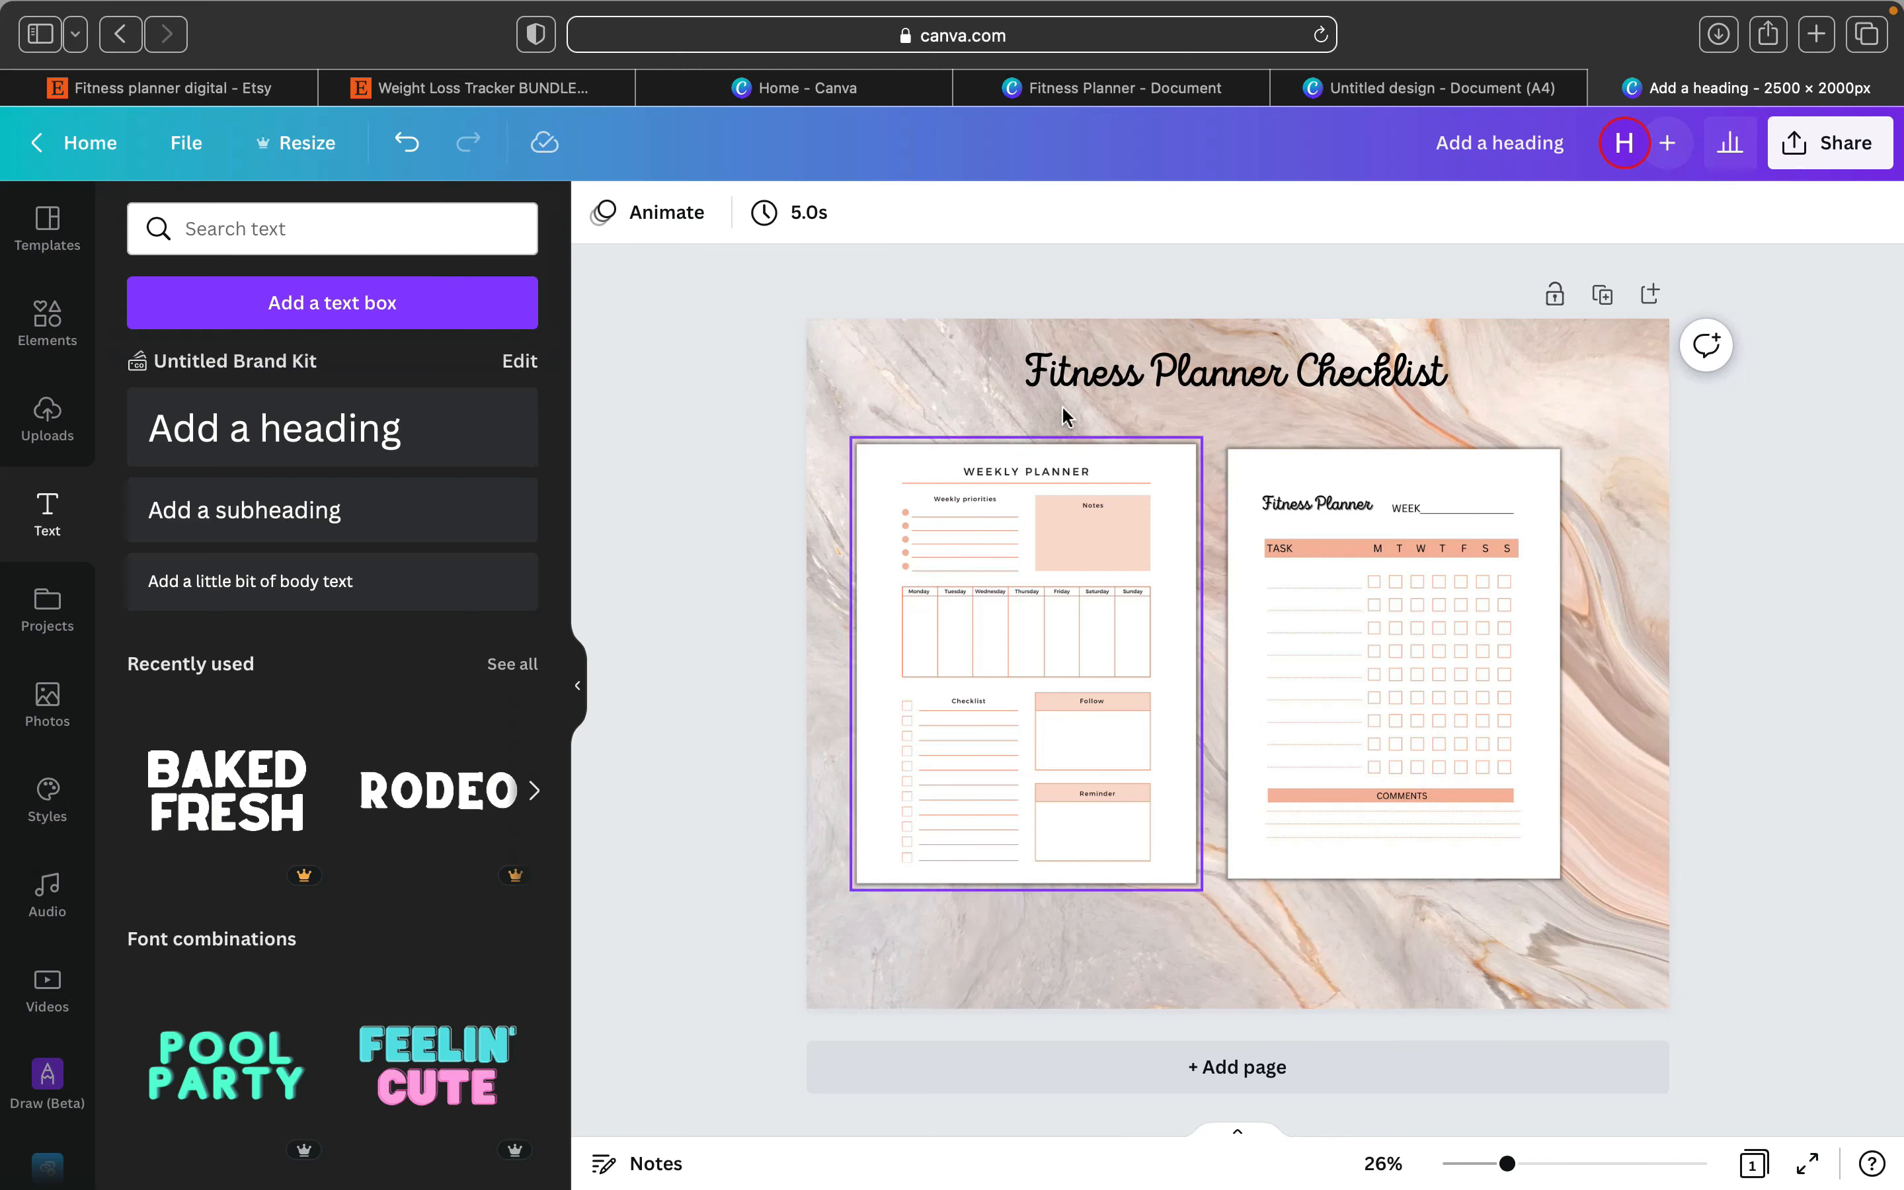
Duplicate the "Fitness Planner Checklist" heading and move the copy below the two planner pages.
{"action": "right_click", "coordinate": [1097, 390]}
{"action": "left_click", "coordinate": [1200, 533]}
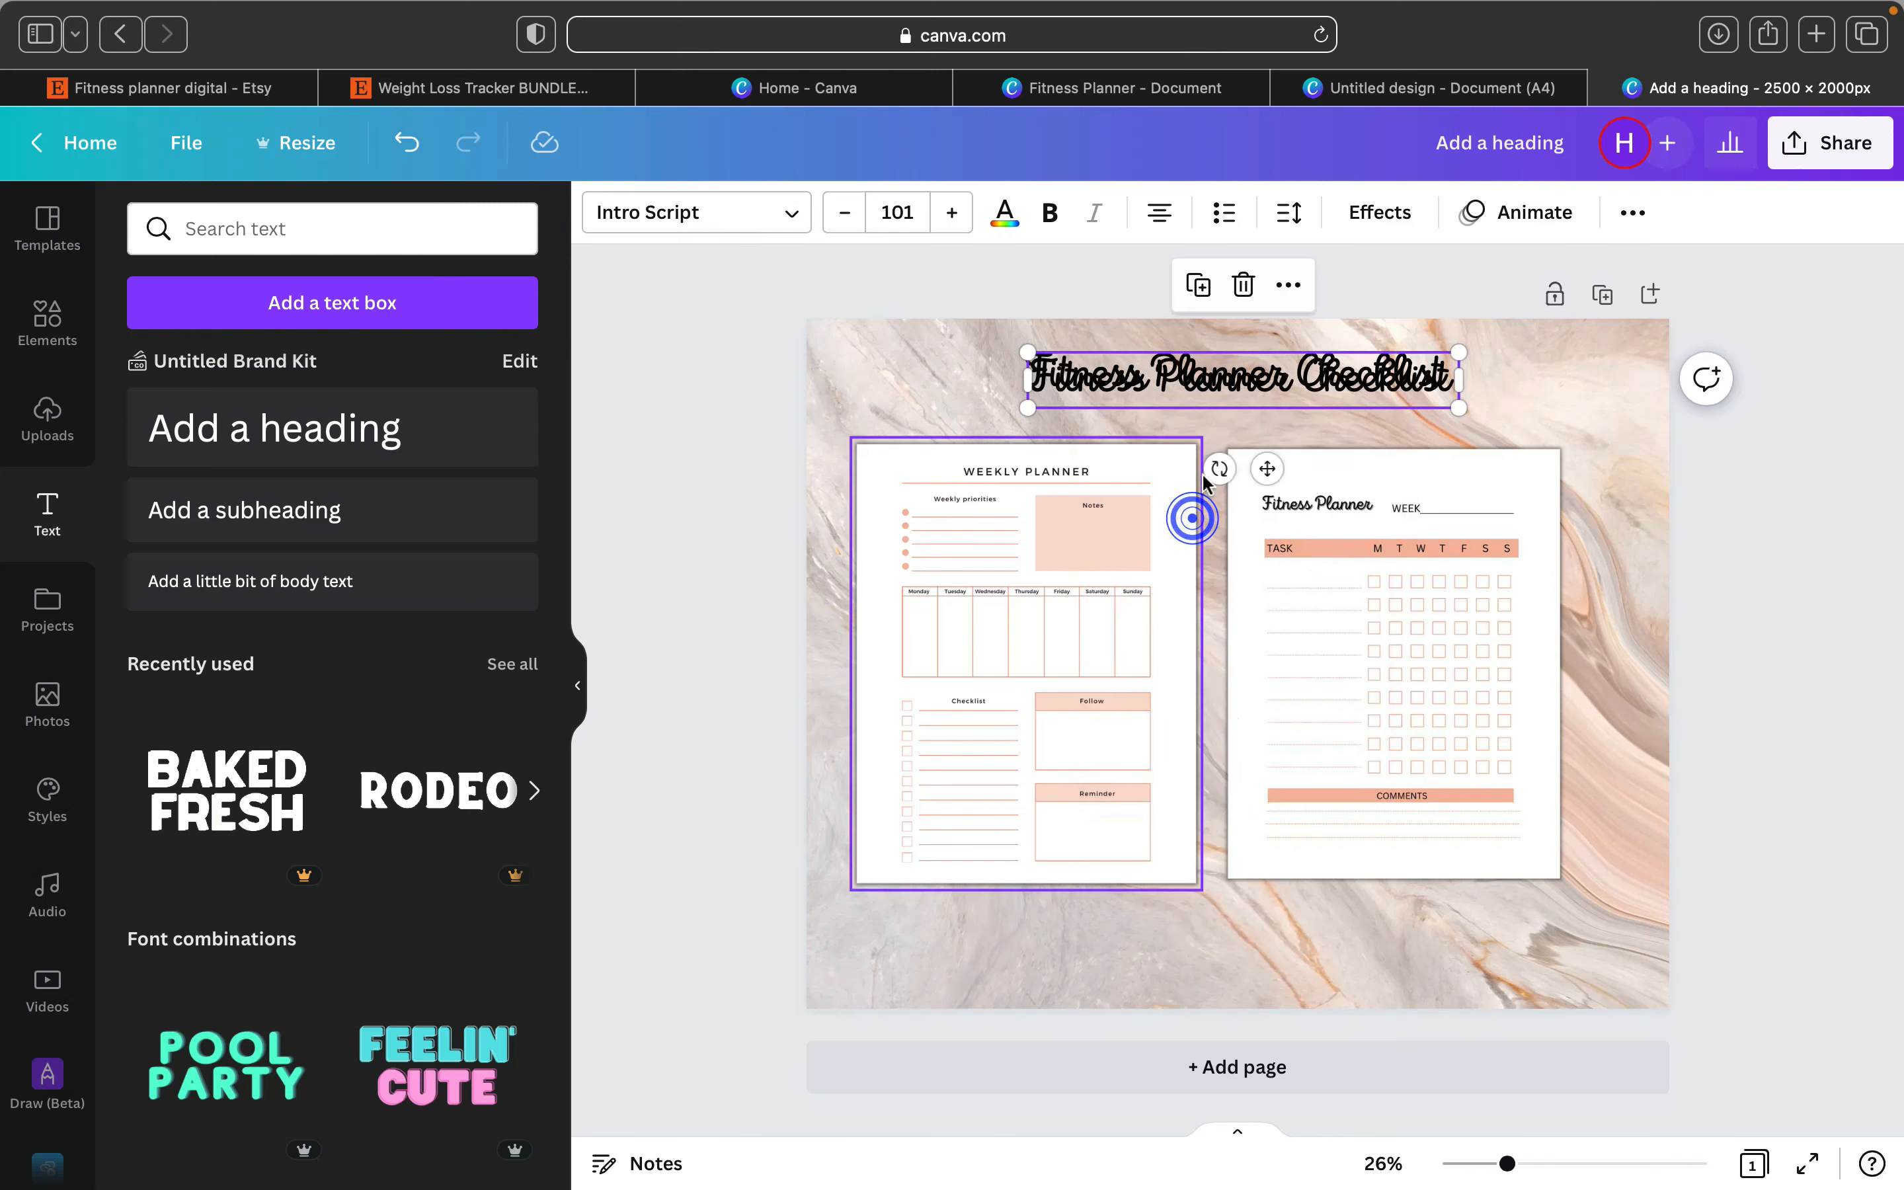
{"action": "left_click_drag", "start_coordinate": [1229, 378], "coordinate": [1178, 921]}
Replace the lower heading's text with "8-Pack Printable Bundle", shift it slightly to the right beneath the planner pages, and deselect it.
{"action": "left_click_drag", "start_coordinate": [1399, 917], "coordinate": [1407, 952]}
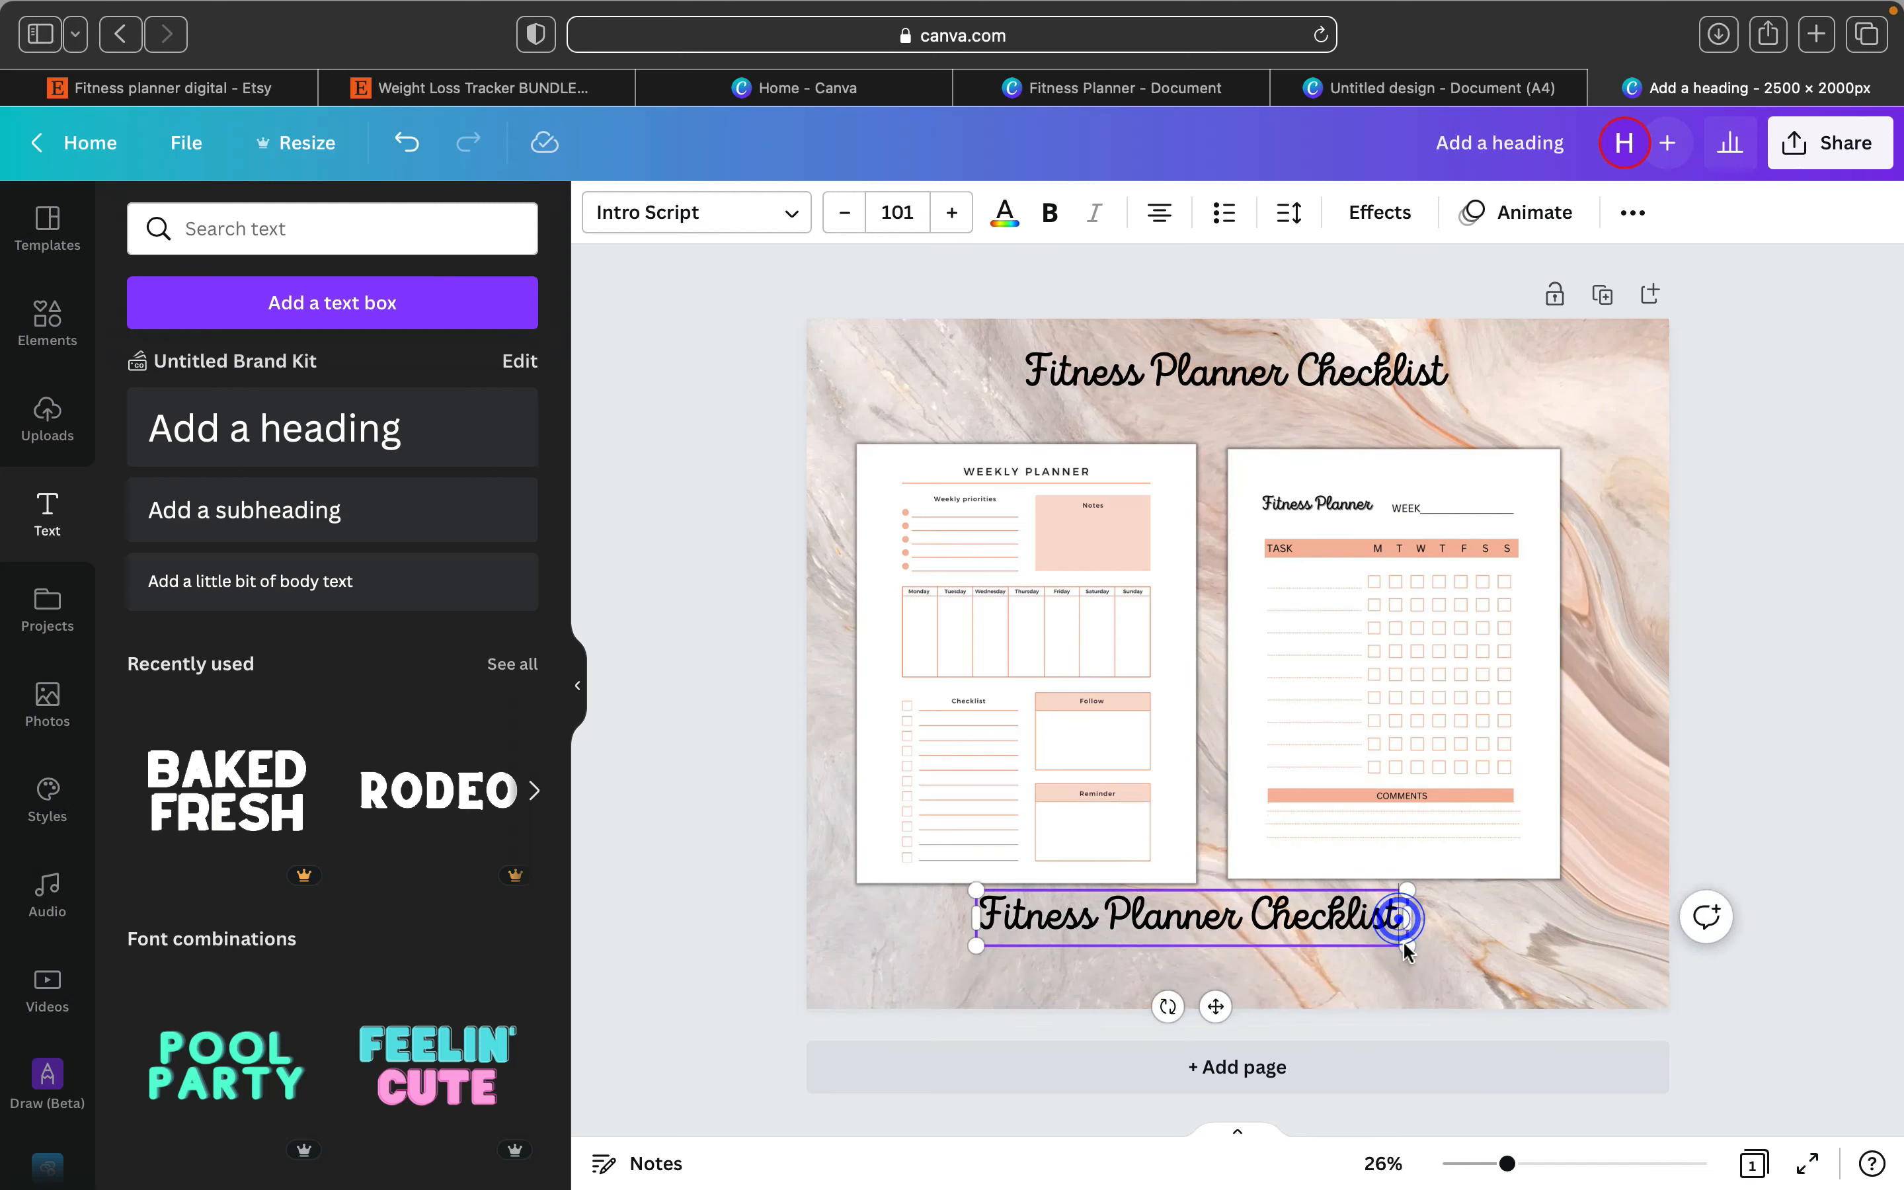
{"action": "key", "text": "BackSpace"}
{"action": "key", "text": "BackSpace"}
{"action": "key", "text": "BackSpace"}
{"action": "key", "text": "BackSpace"}
{"action": "key", "text": "BackSpace"}
{"action": "key", "text": "BackSpace"}
{"action": "key", "text": "BackSpace"}
{"action": "key", "text": "BackSpace"}
{"action": "key", "text": "BackSpace"}
{"action": "key", "text": "BackSpace"}
{"action": "key", "text": "BackSpace"}
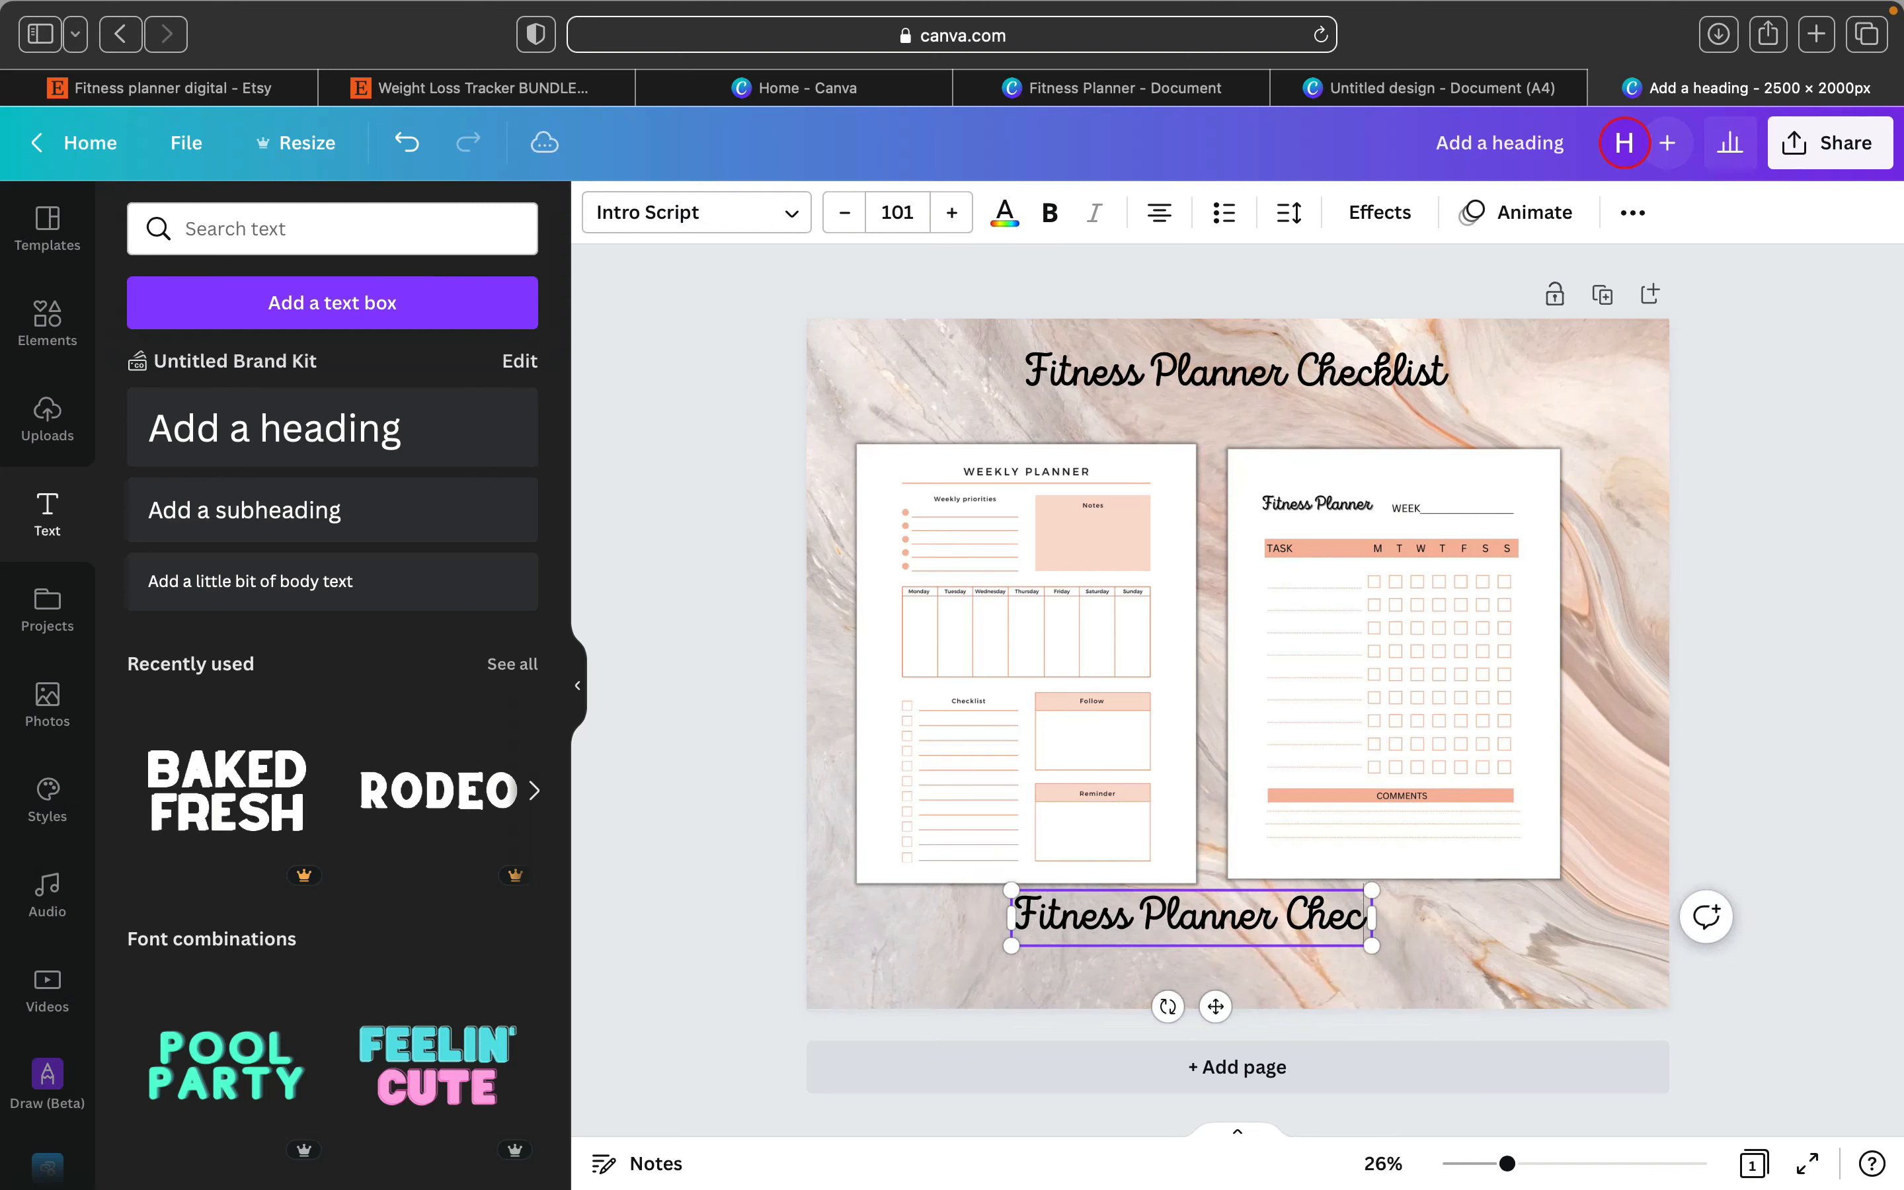
{"action": "key", "text": "BackSpace"}
{"action": "key", "text": "BackSpace"}
{"action": "key", "text": "BackSpace"}
{"action": "key", "text": "BackSpace"}
{"action": "key", "text": "BackSpace"}
{"action": "key", "text": "BackSpace"}
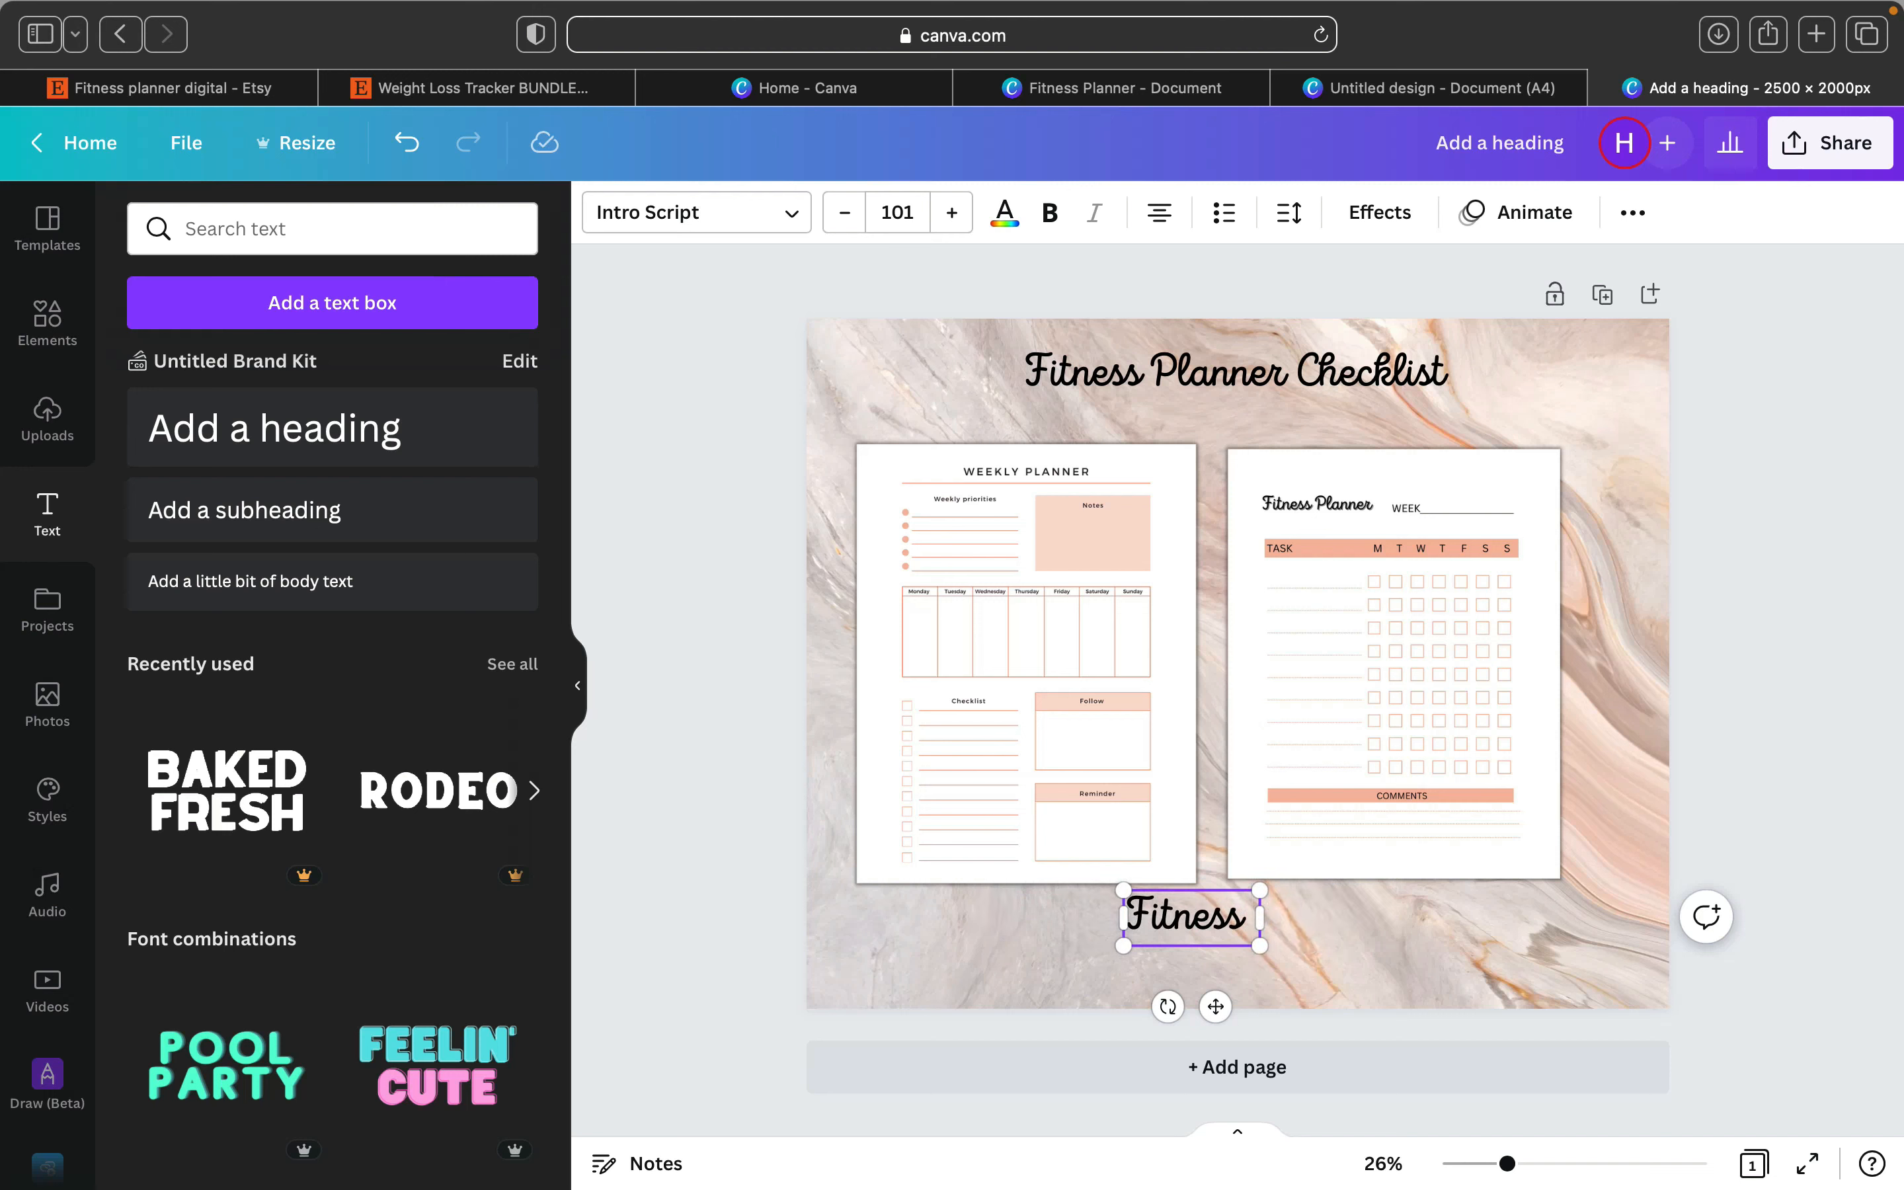
{"action": "key", "text": "BackSpace"}
{"action": "key", "text": "BackSpace"}
{"action": "key", "text": "BackSpace"}
{"action": "key", "text": "BackSpace"}
{"action": "key", "text": "BackSpace"}
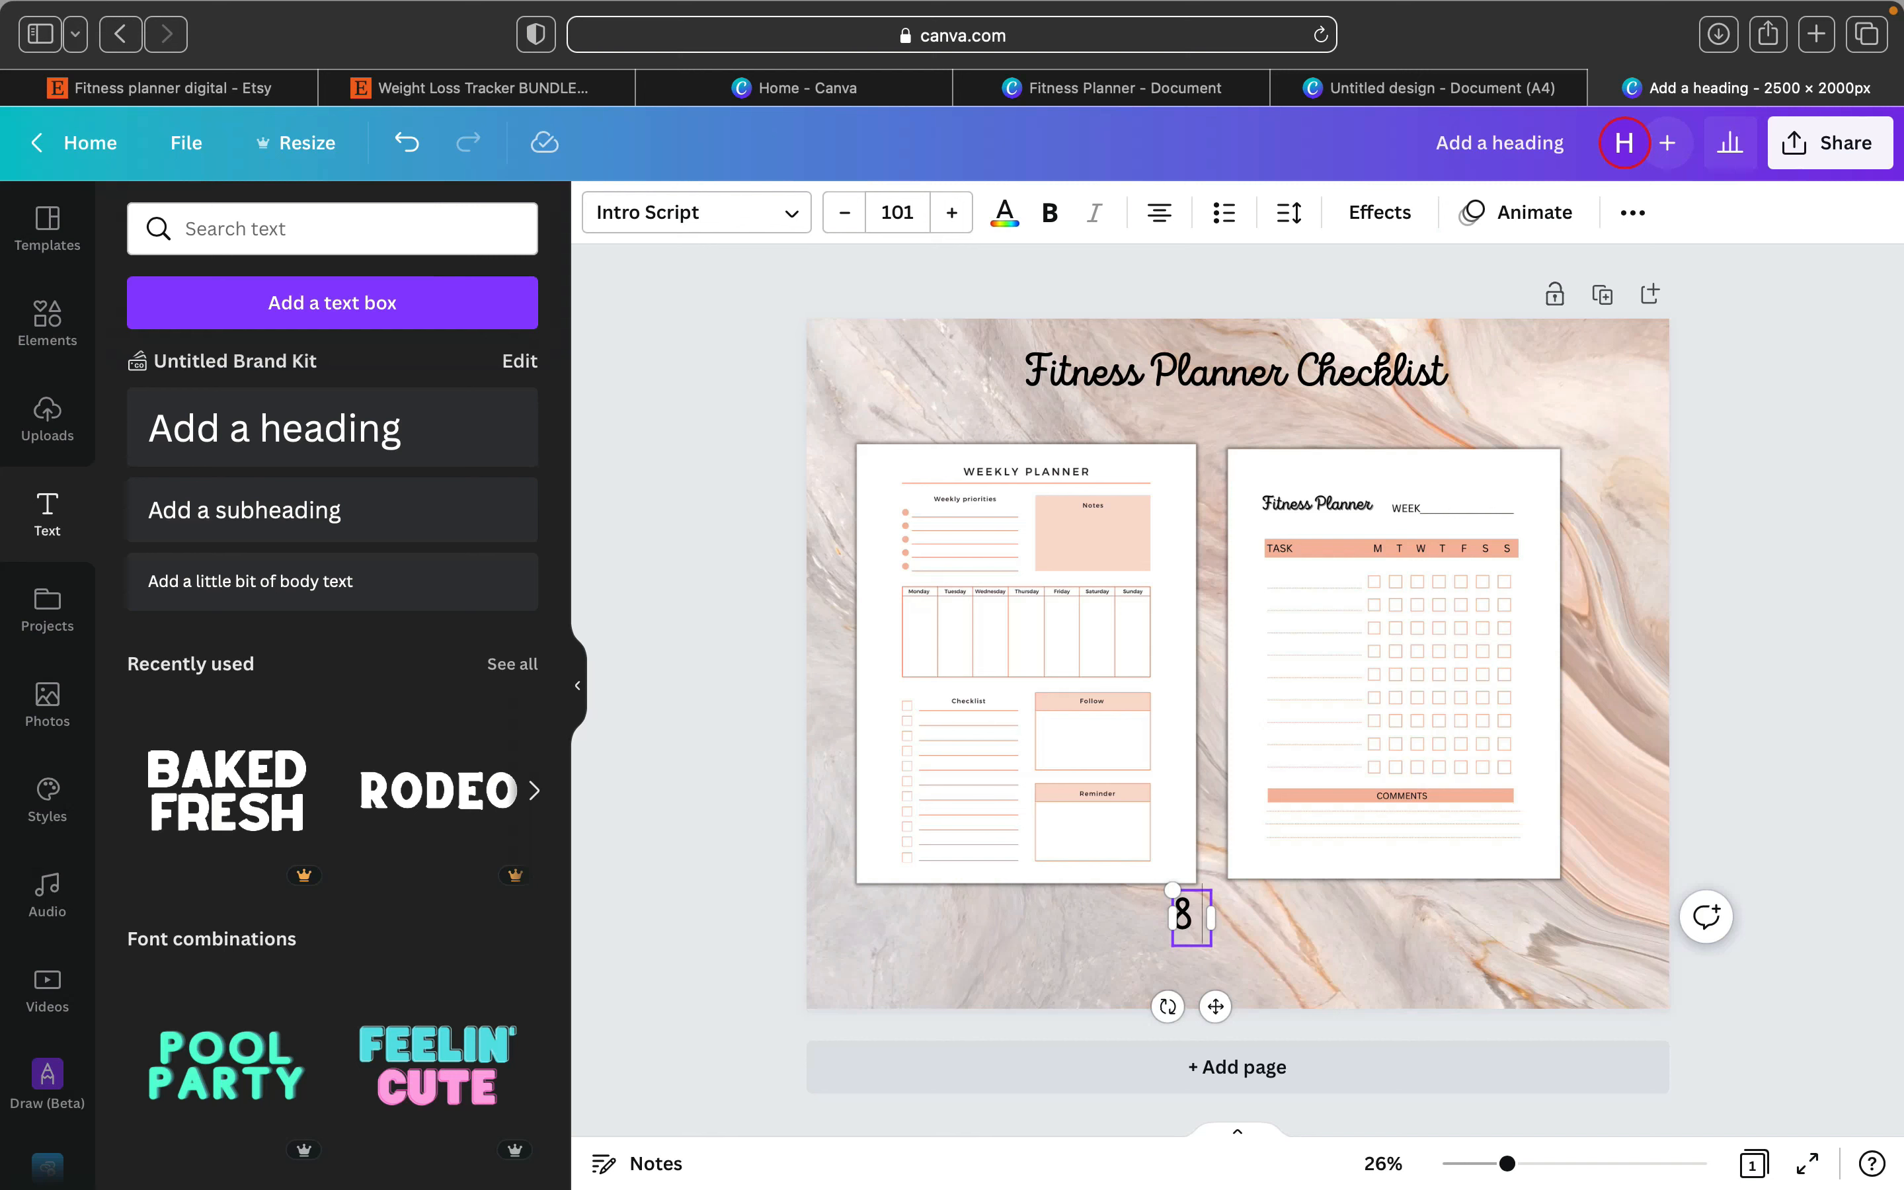
{"action": "type", "text": "8-"}
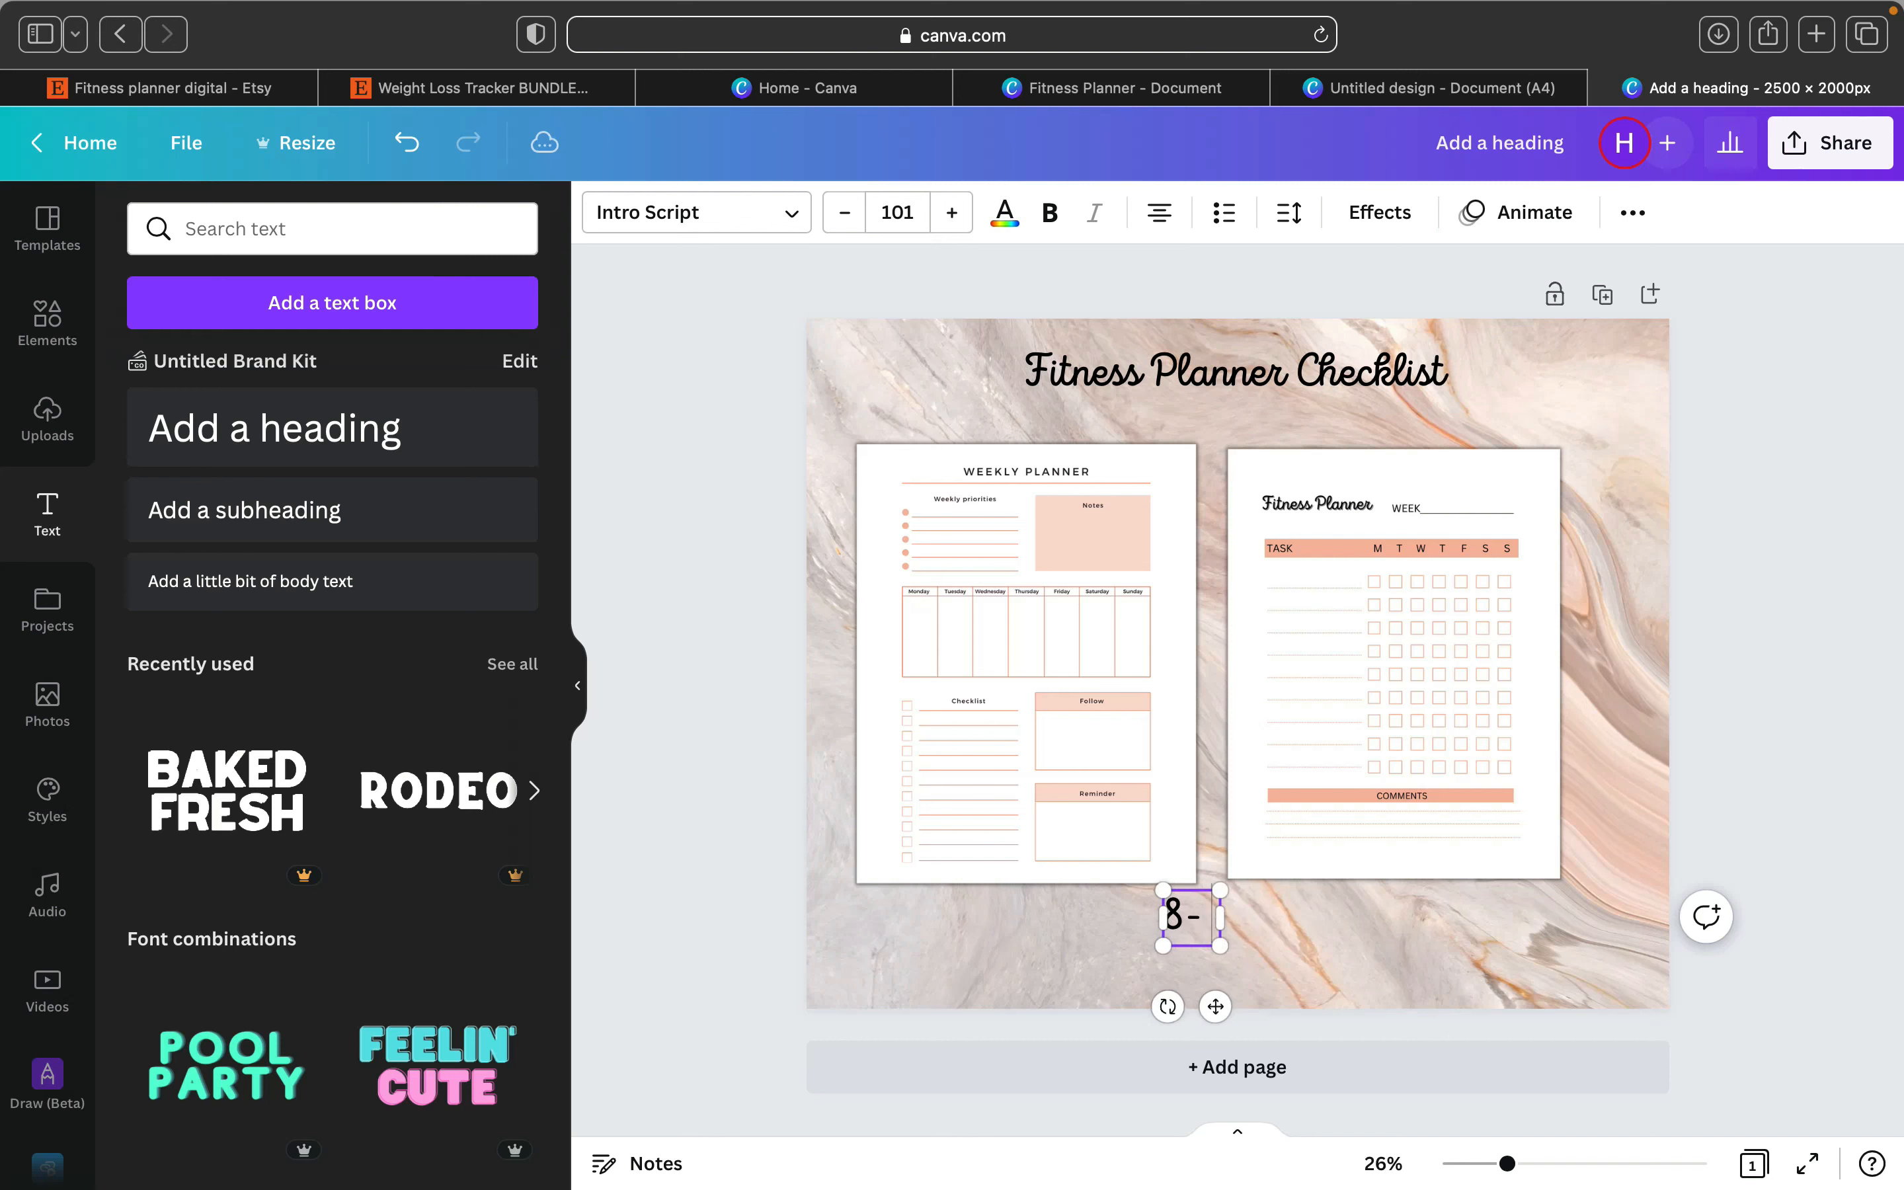
{"action": "type", "text": " p"}
{"action": "key", "text": "BackSpace"}
{"action": "key", "text": "BackSpace"}
{"action": "key", "text": "BackSpace"}
{"action": "key", "text": "BackSpace"}
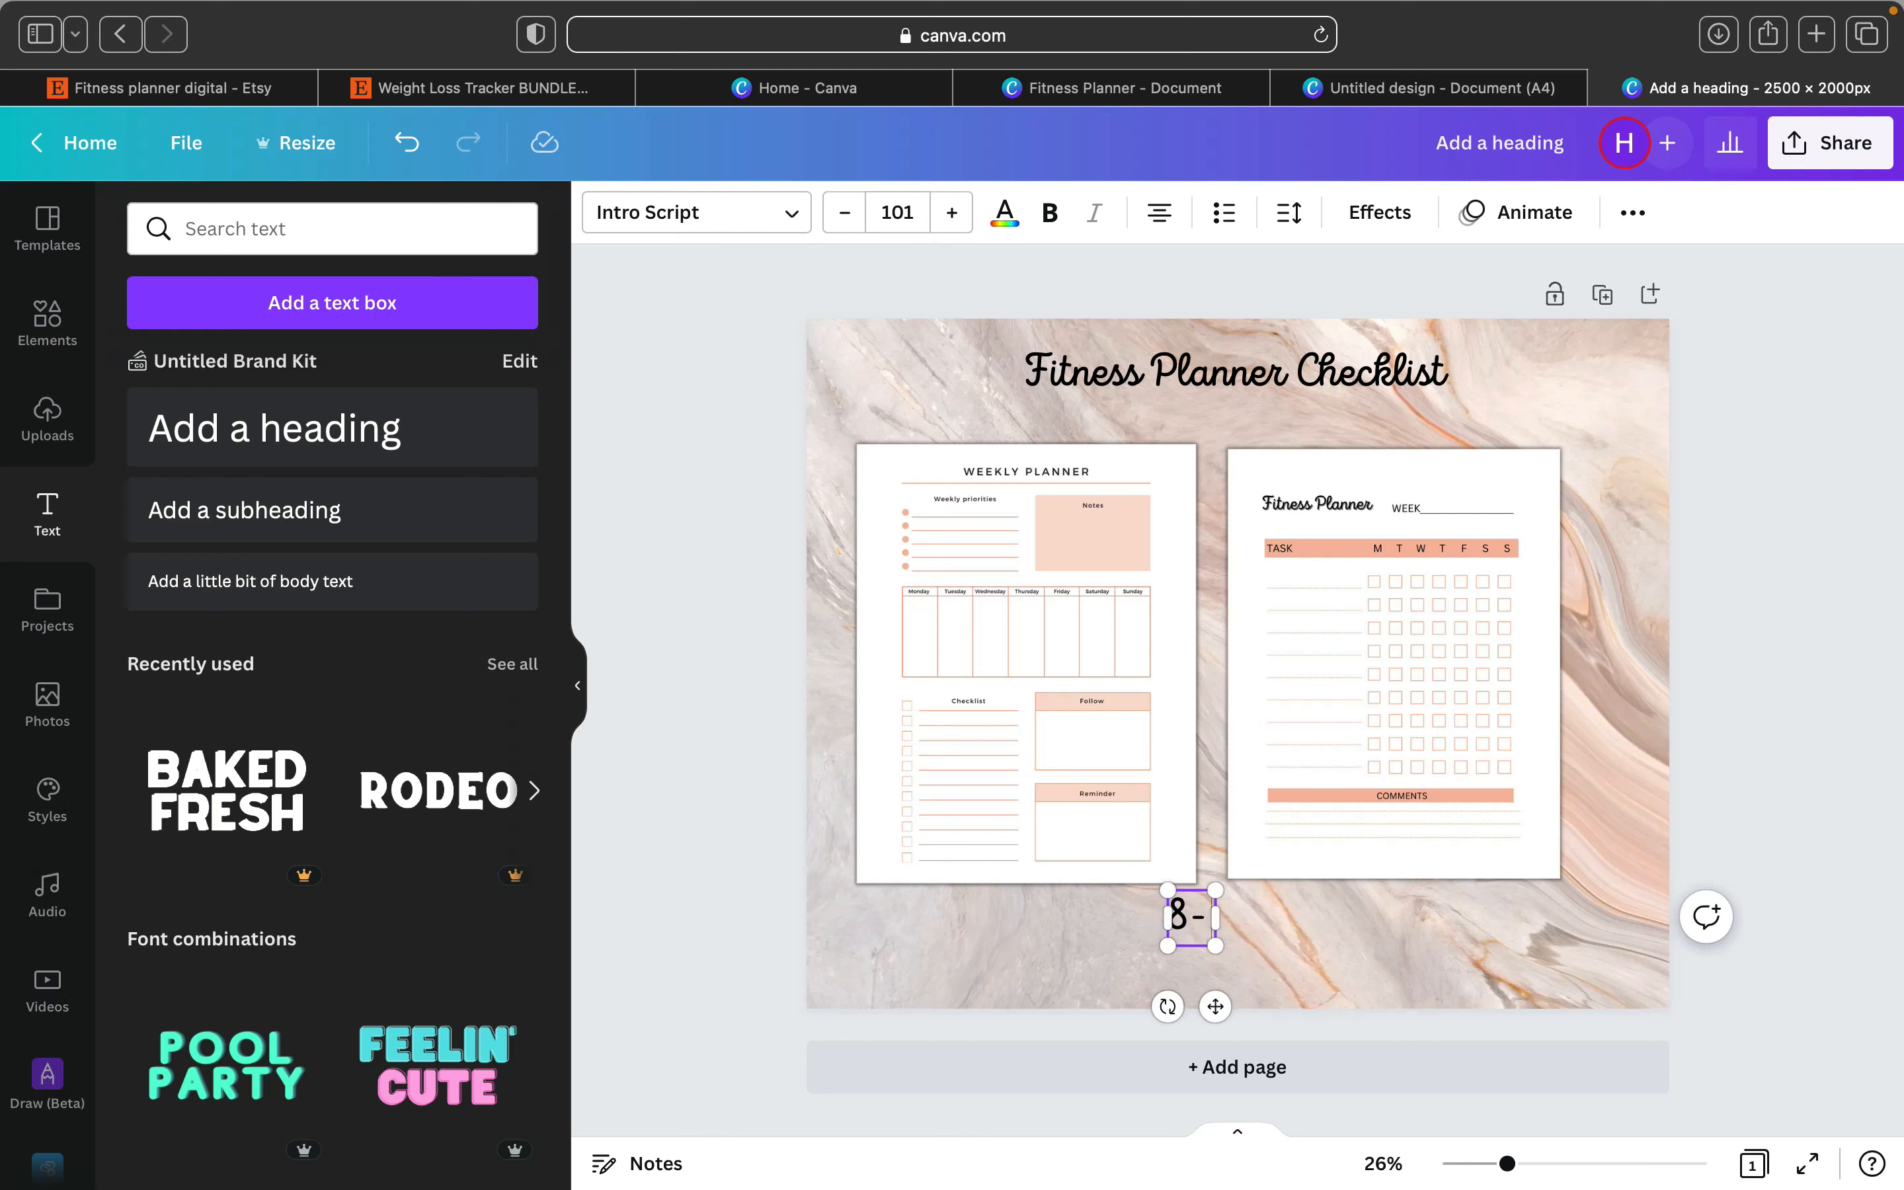
{"action": "type", "text": "8"}
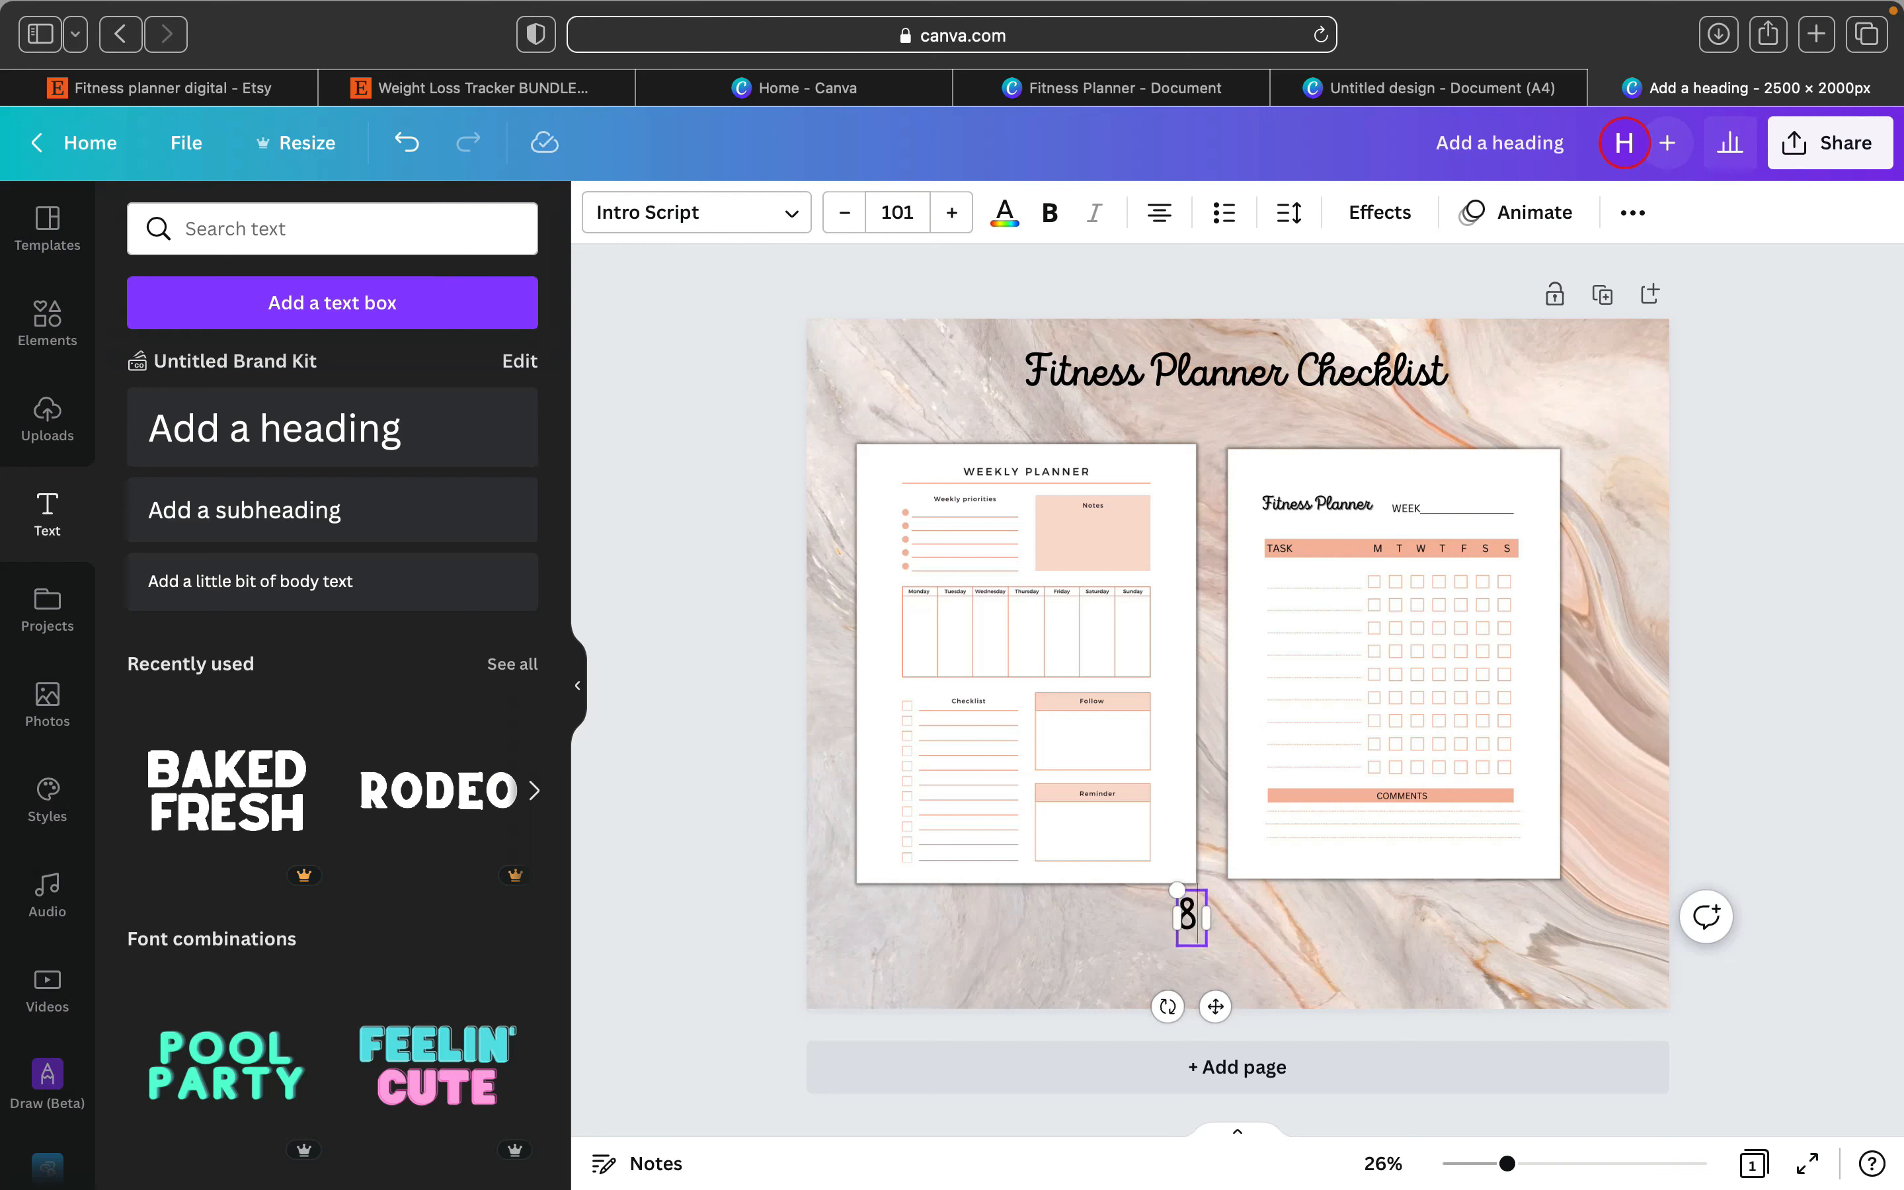
{"action": "type", "text": "-p"}
{"action": "key", "text": "BackSpace"}
{"action": "type", "text": "P"}
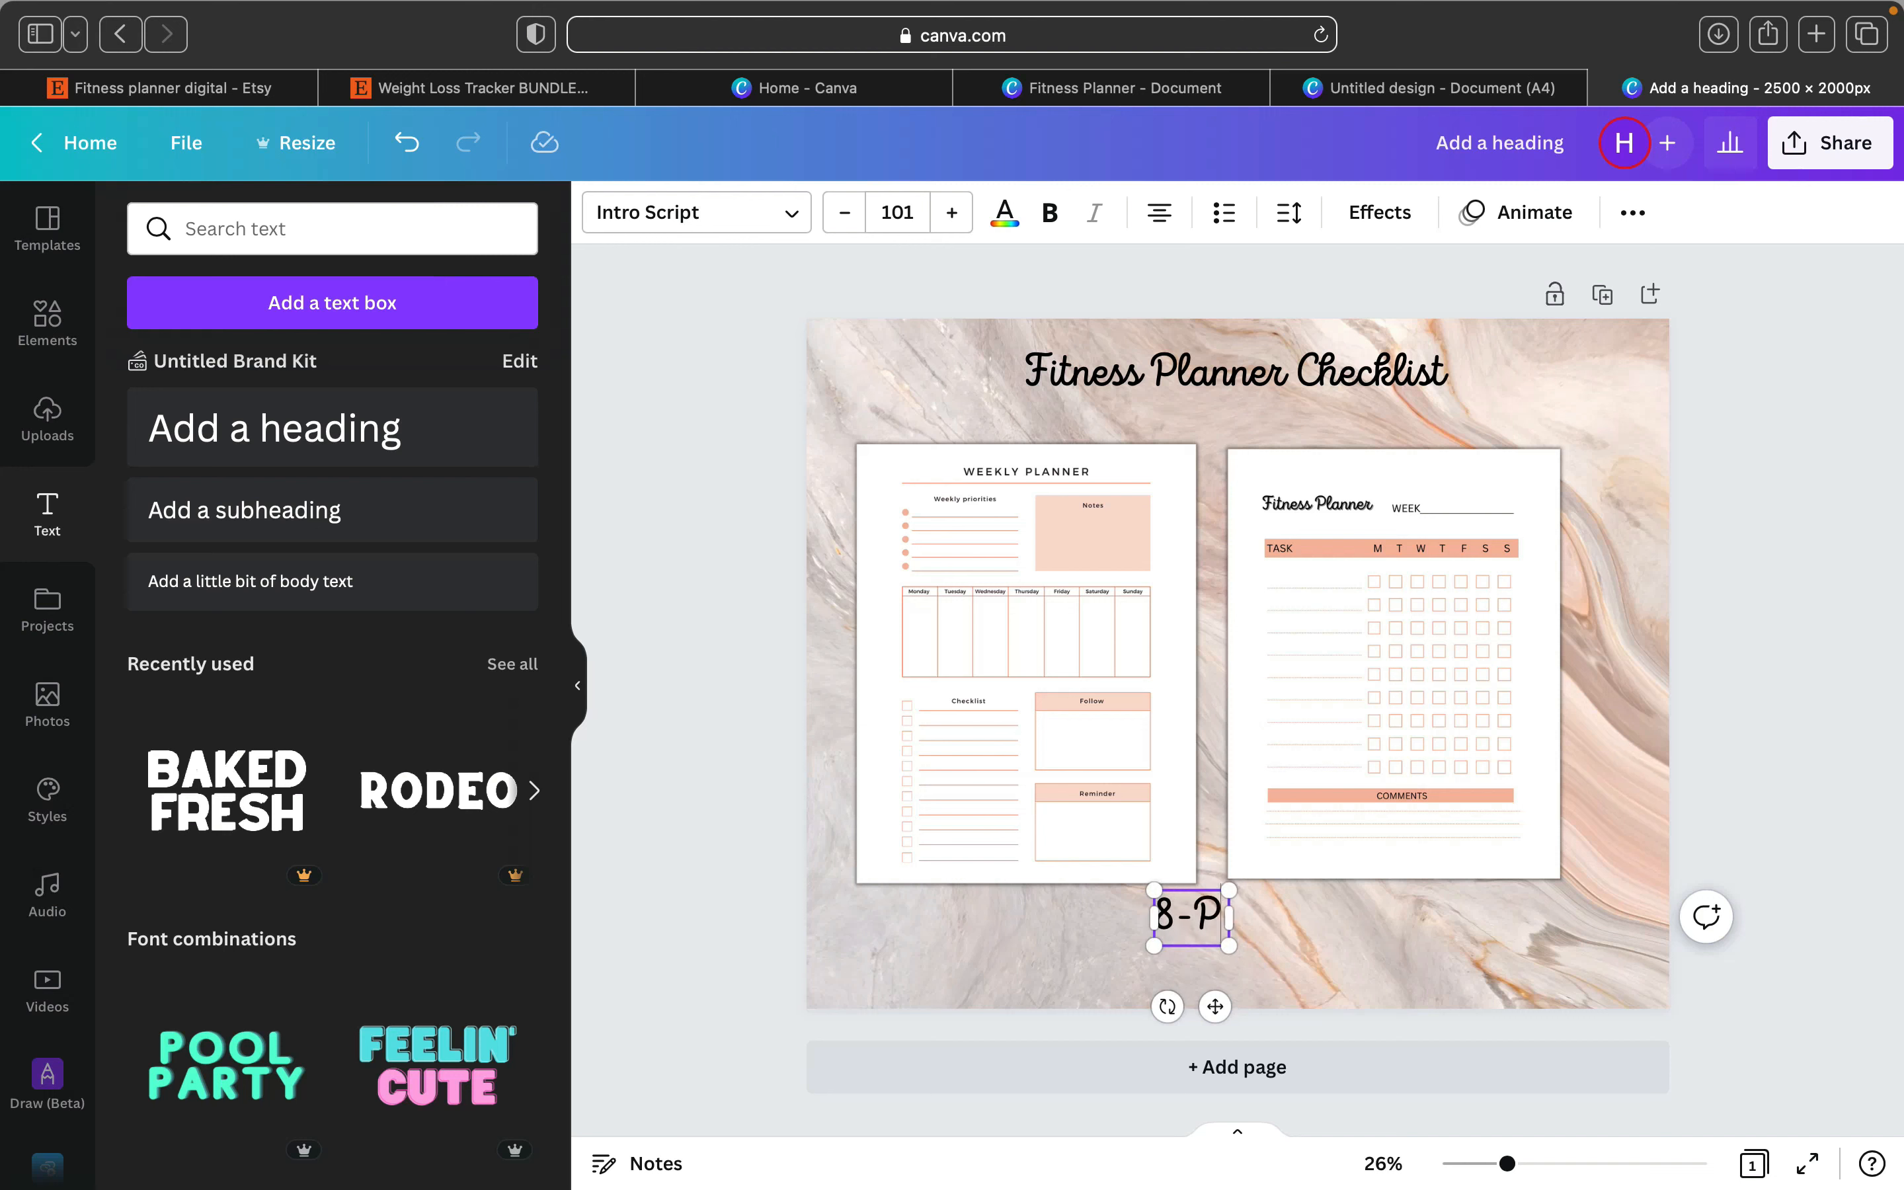
{"action": "type", "text": "ack"}
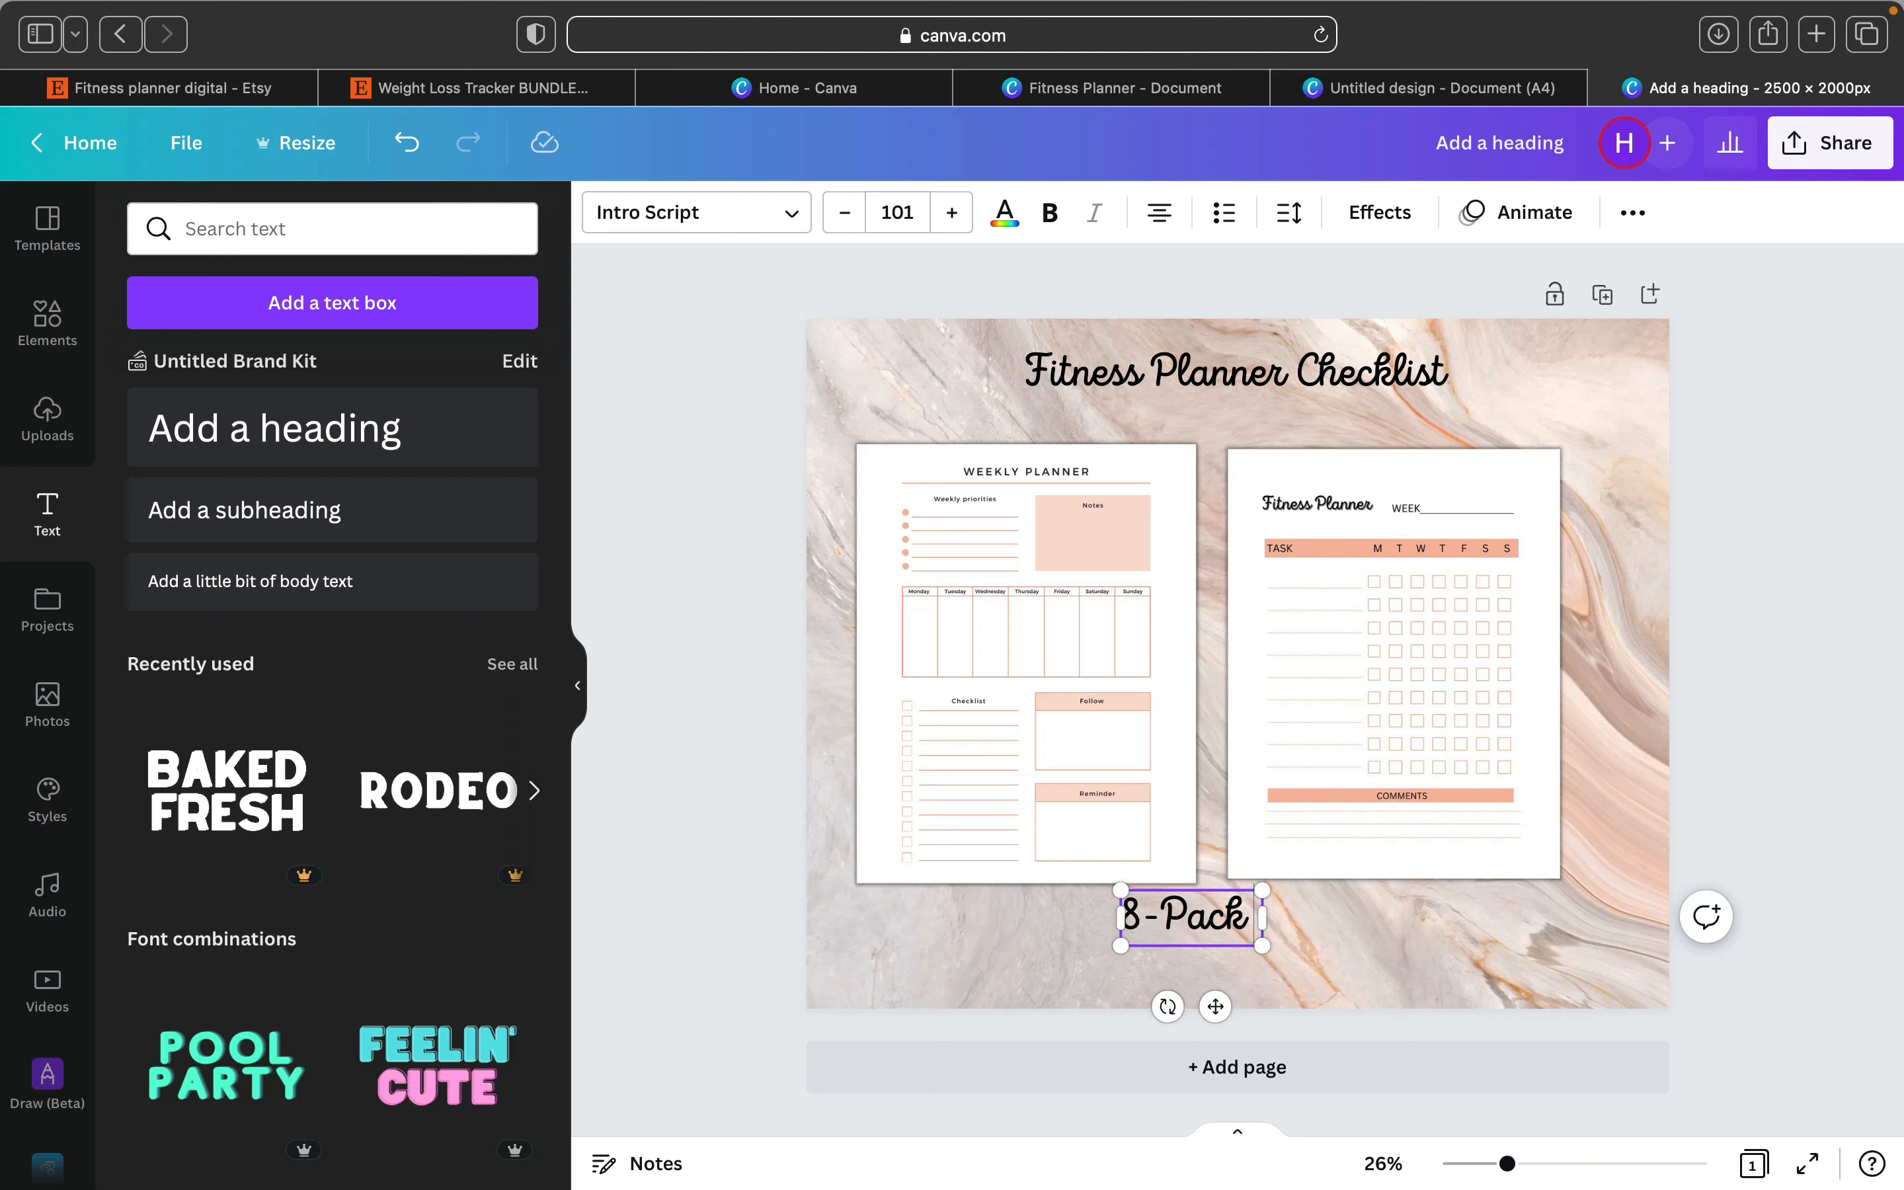
{"action": "type", "text": " Printable"}
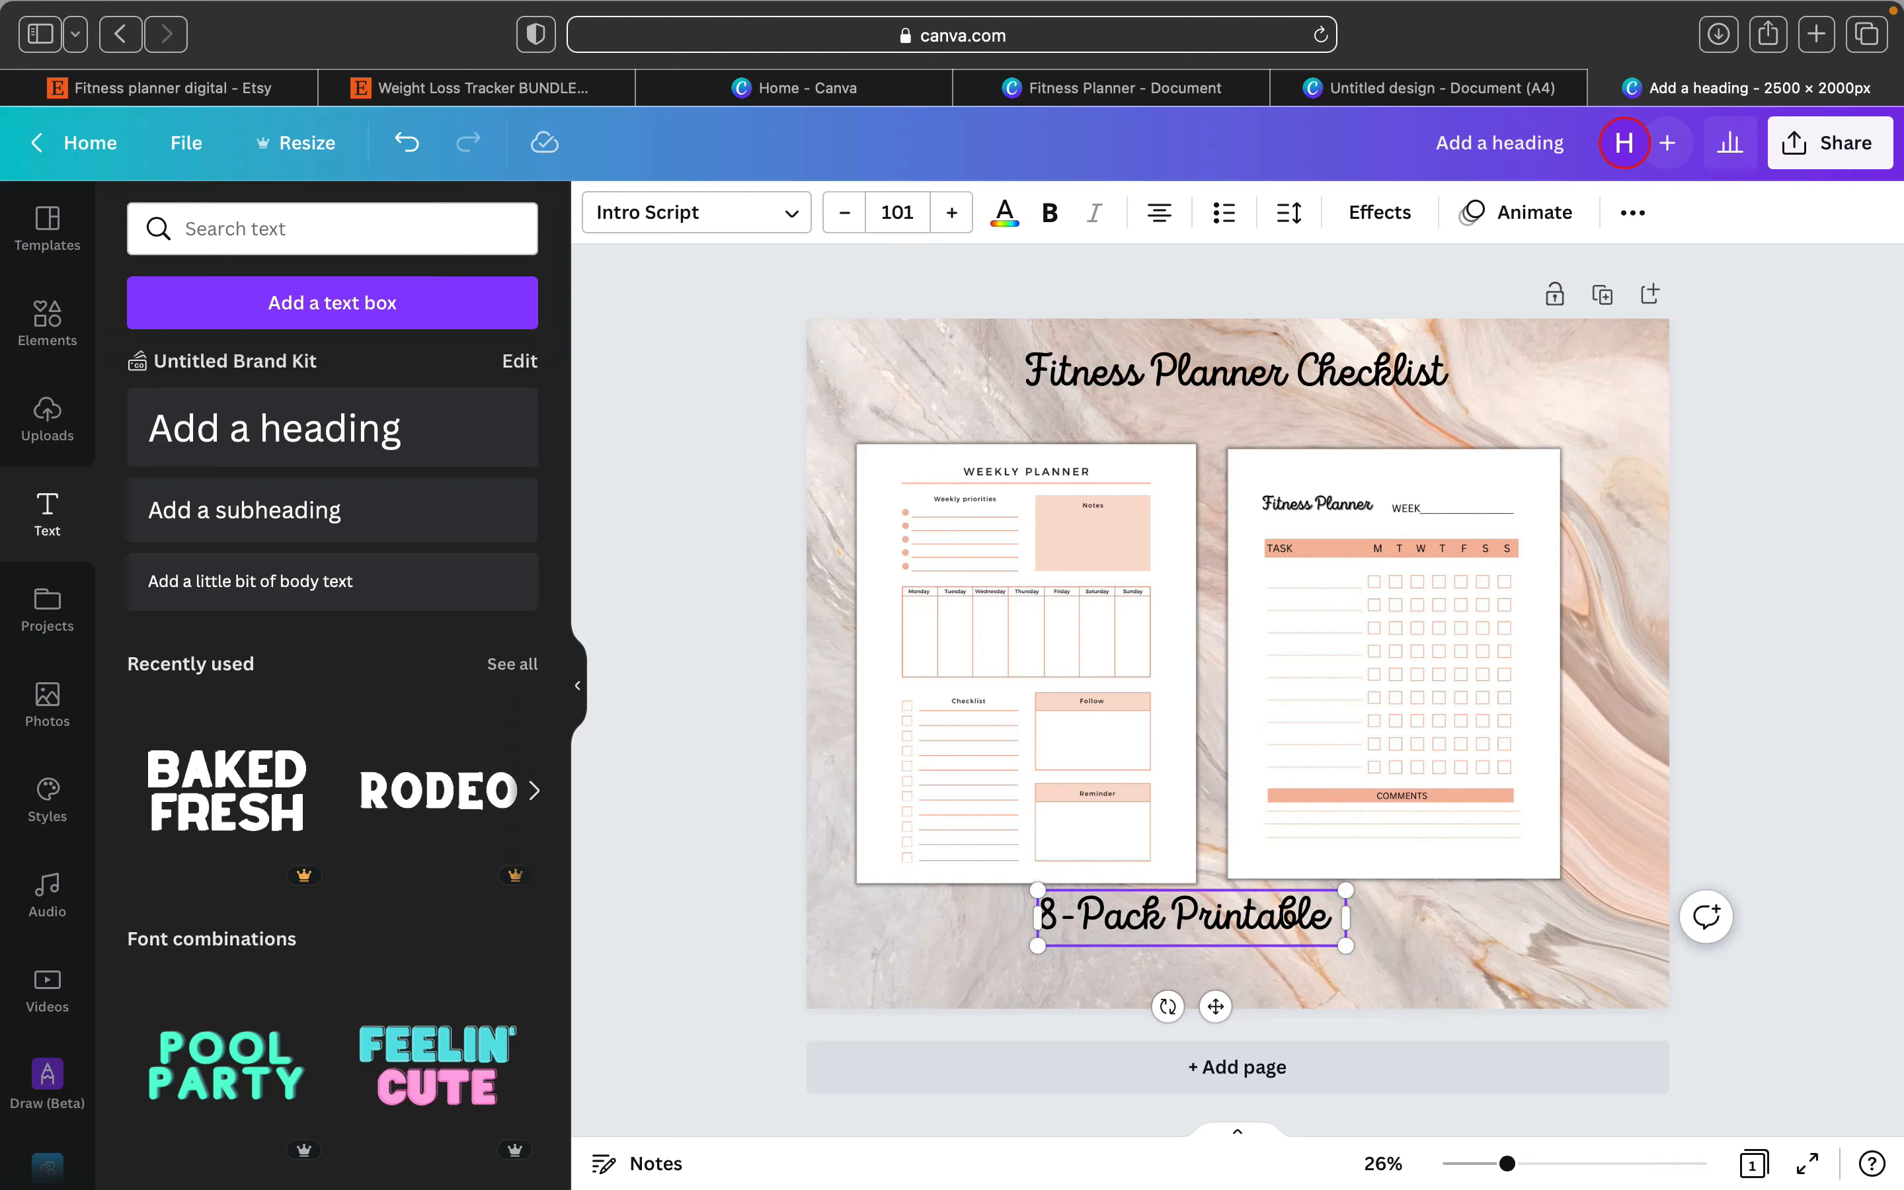
{"action": "type", "text": " Bundle"}
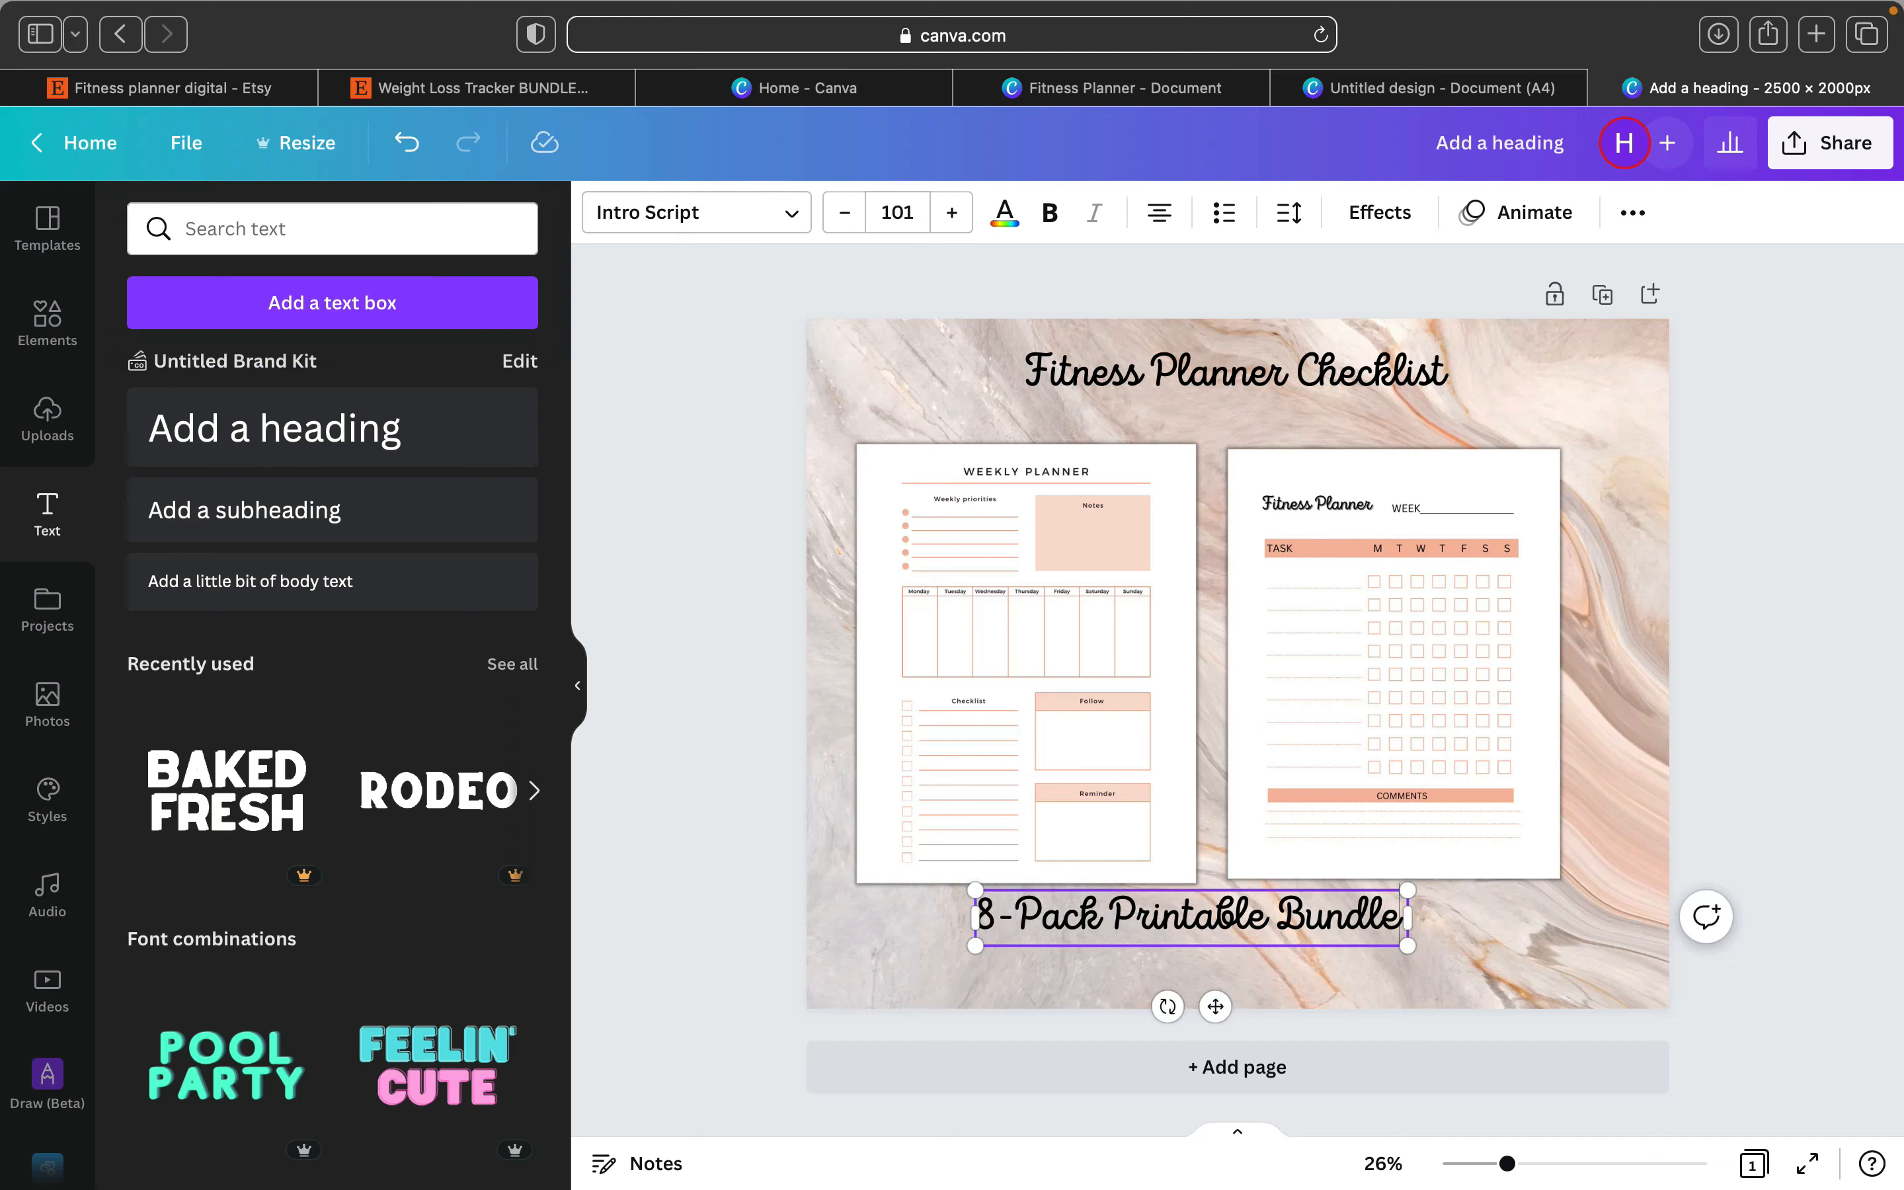
{"action": "left_click_drag", "start_coordinate": [1236, 1007], "coordinate": [1254, 1007]}
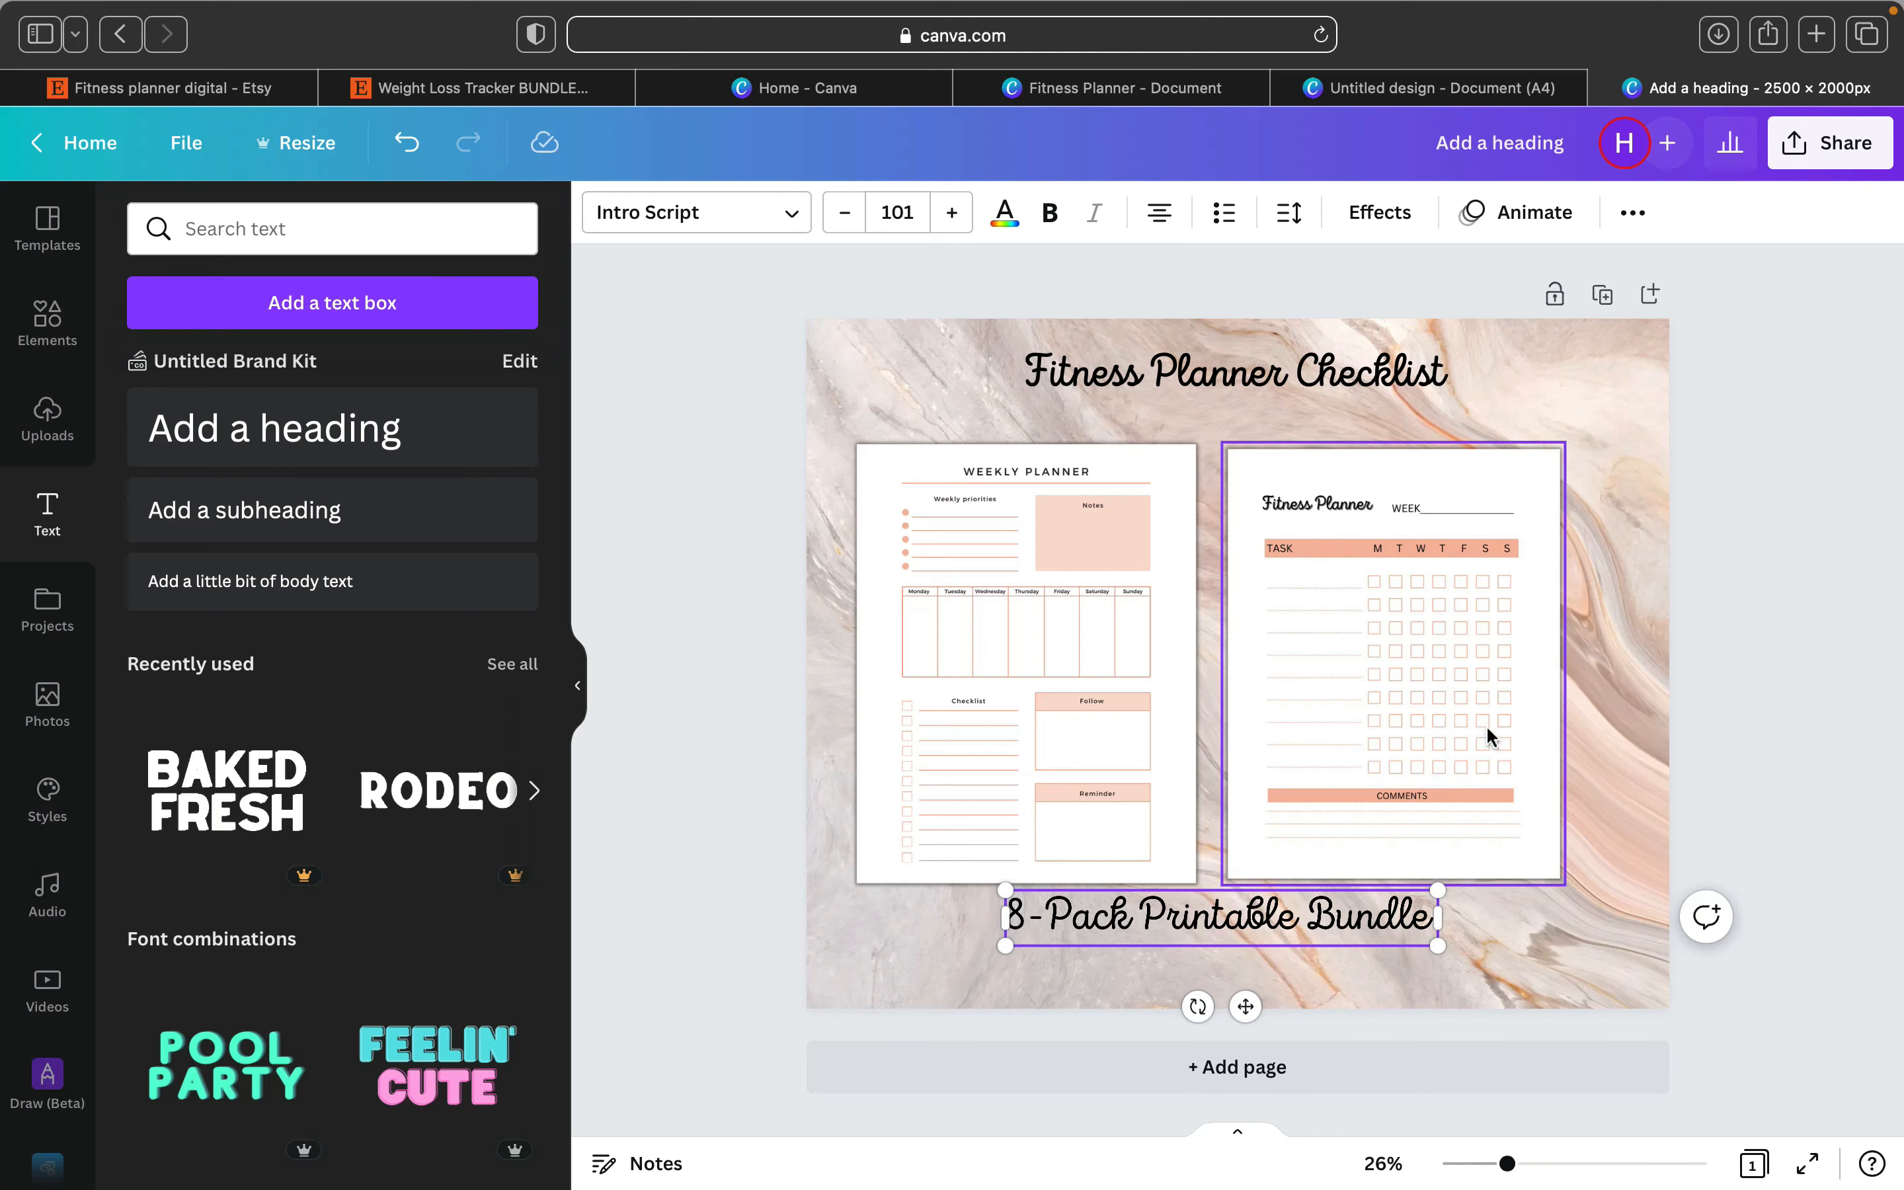
{"action": "left_click", "coordinate": [1670, 818]}
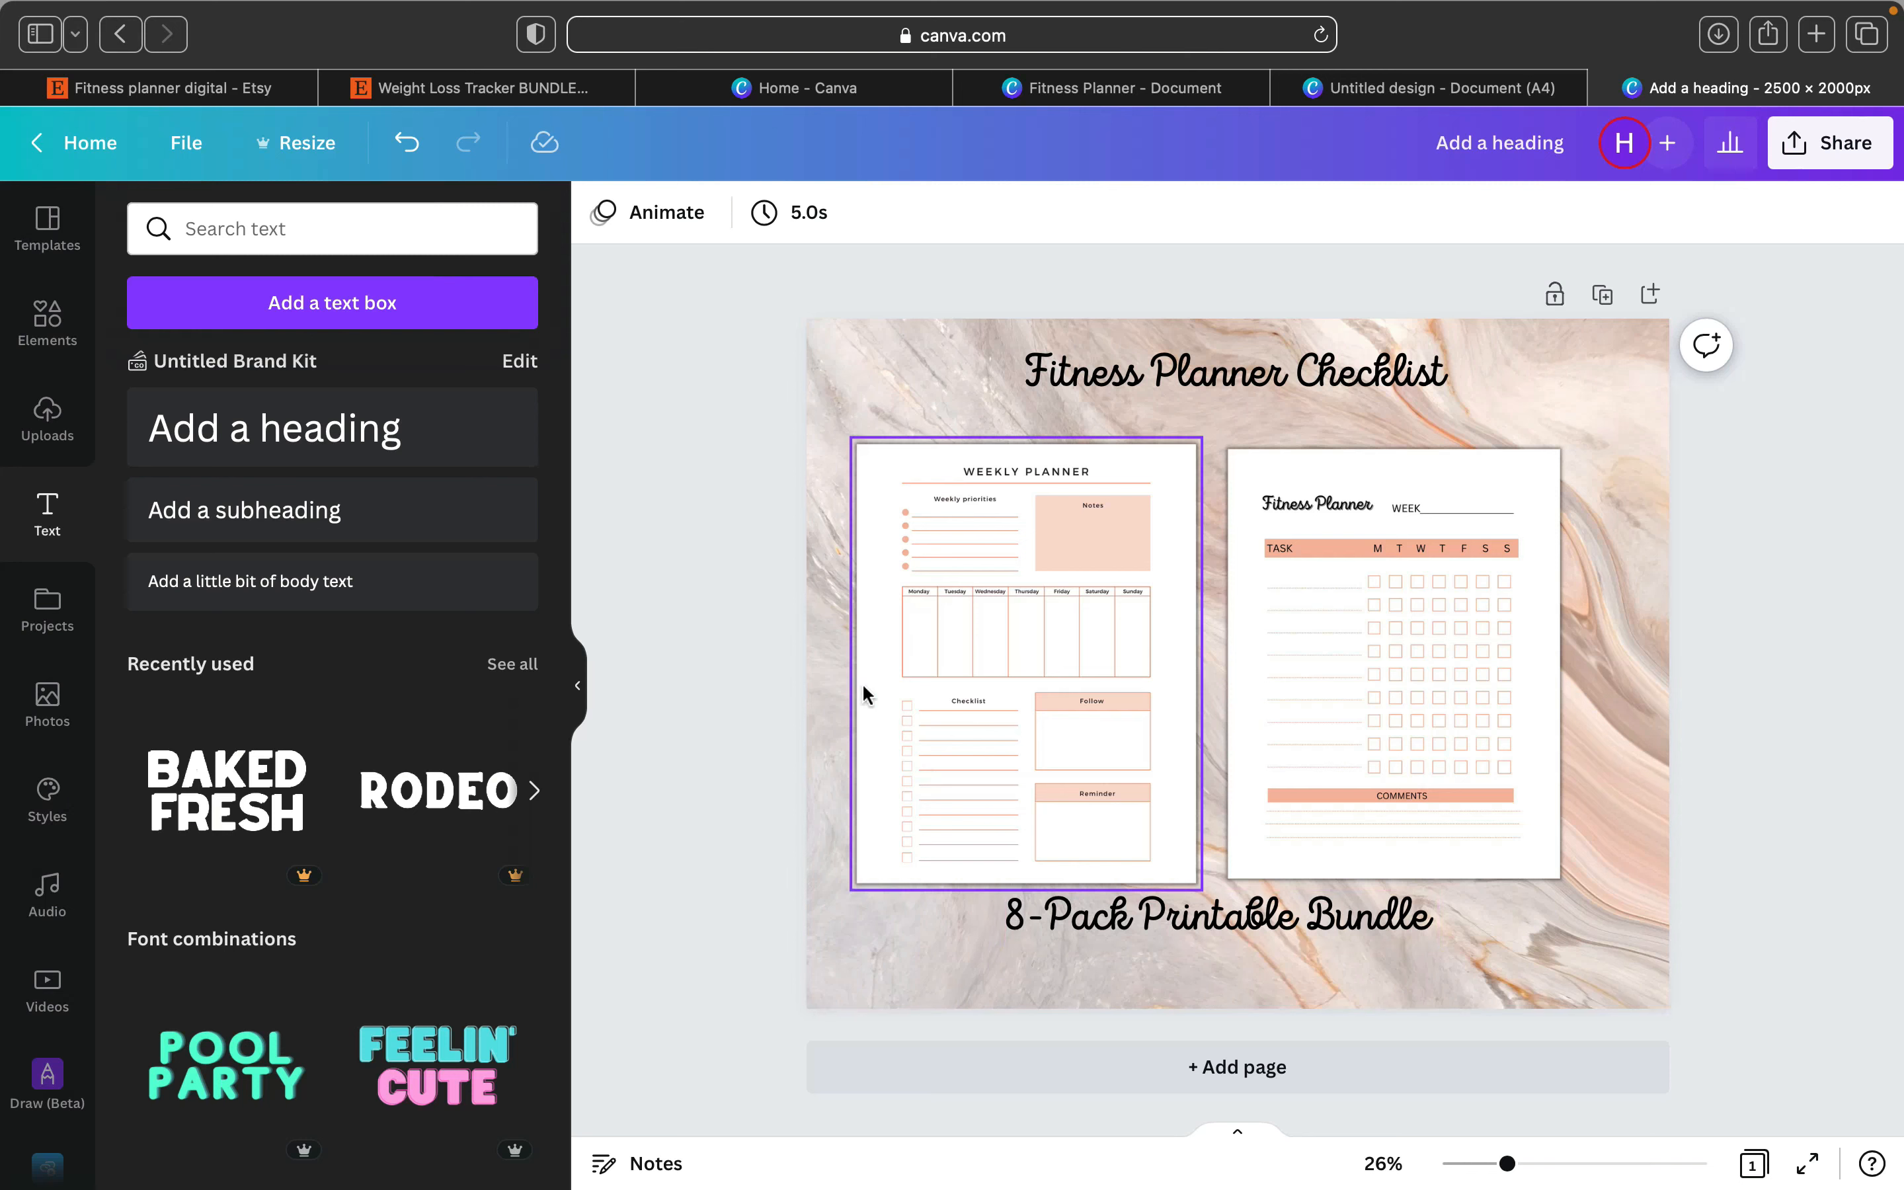
Add a new heading text box, move it to the mockup's lower-right corner, and open its text for editing.
{"action": "left_click", "coordinate": [421, 429]}
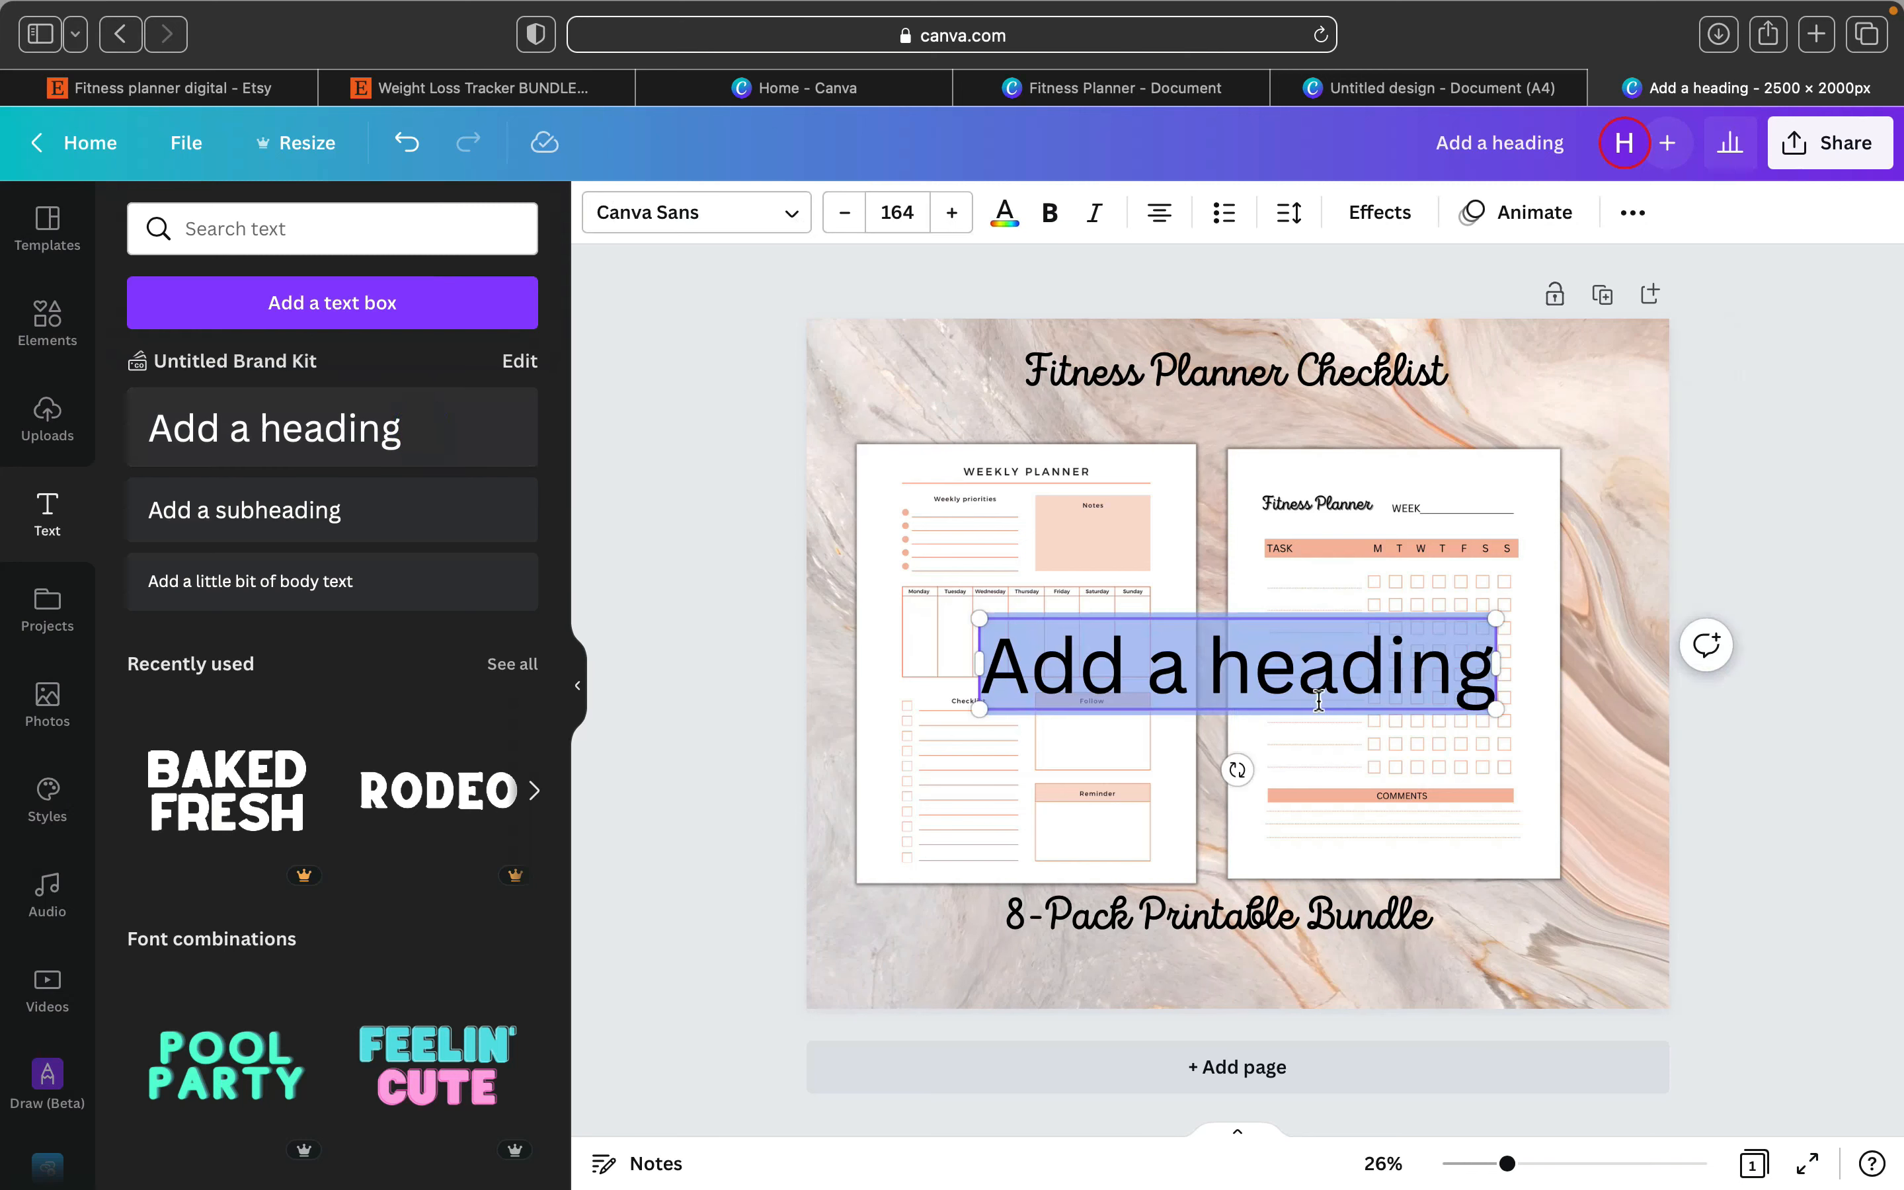
{"action": "left_click", "coordinate": [1762, 875]}
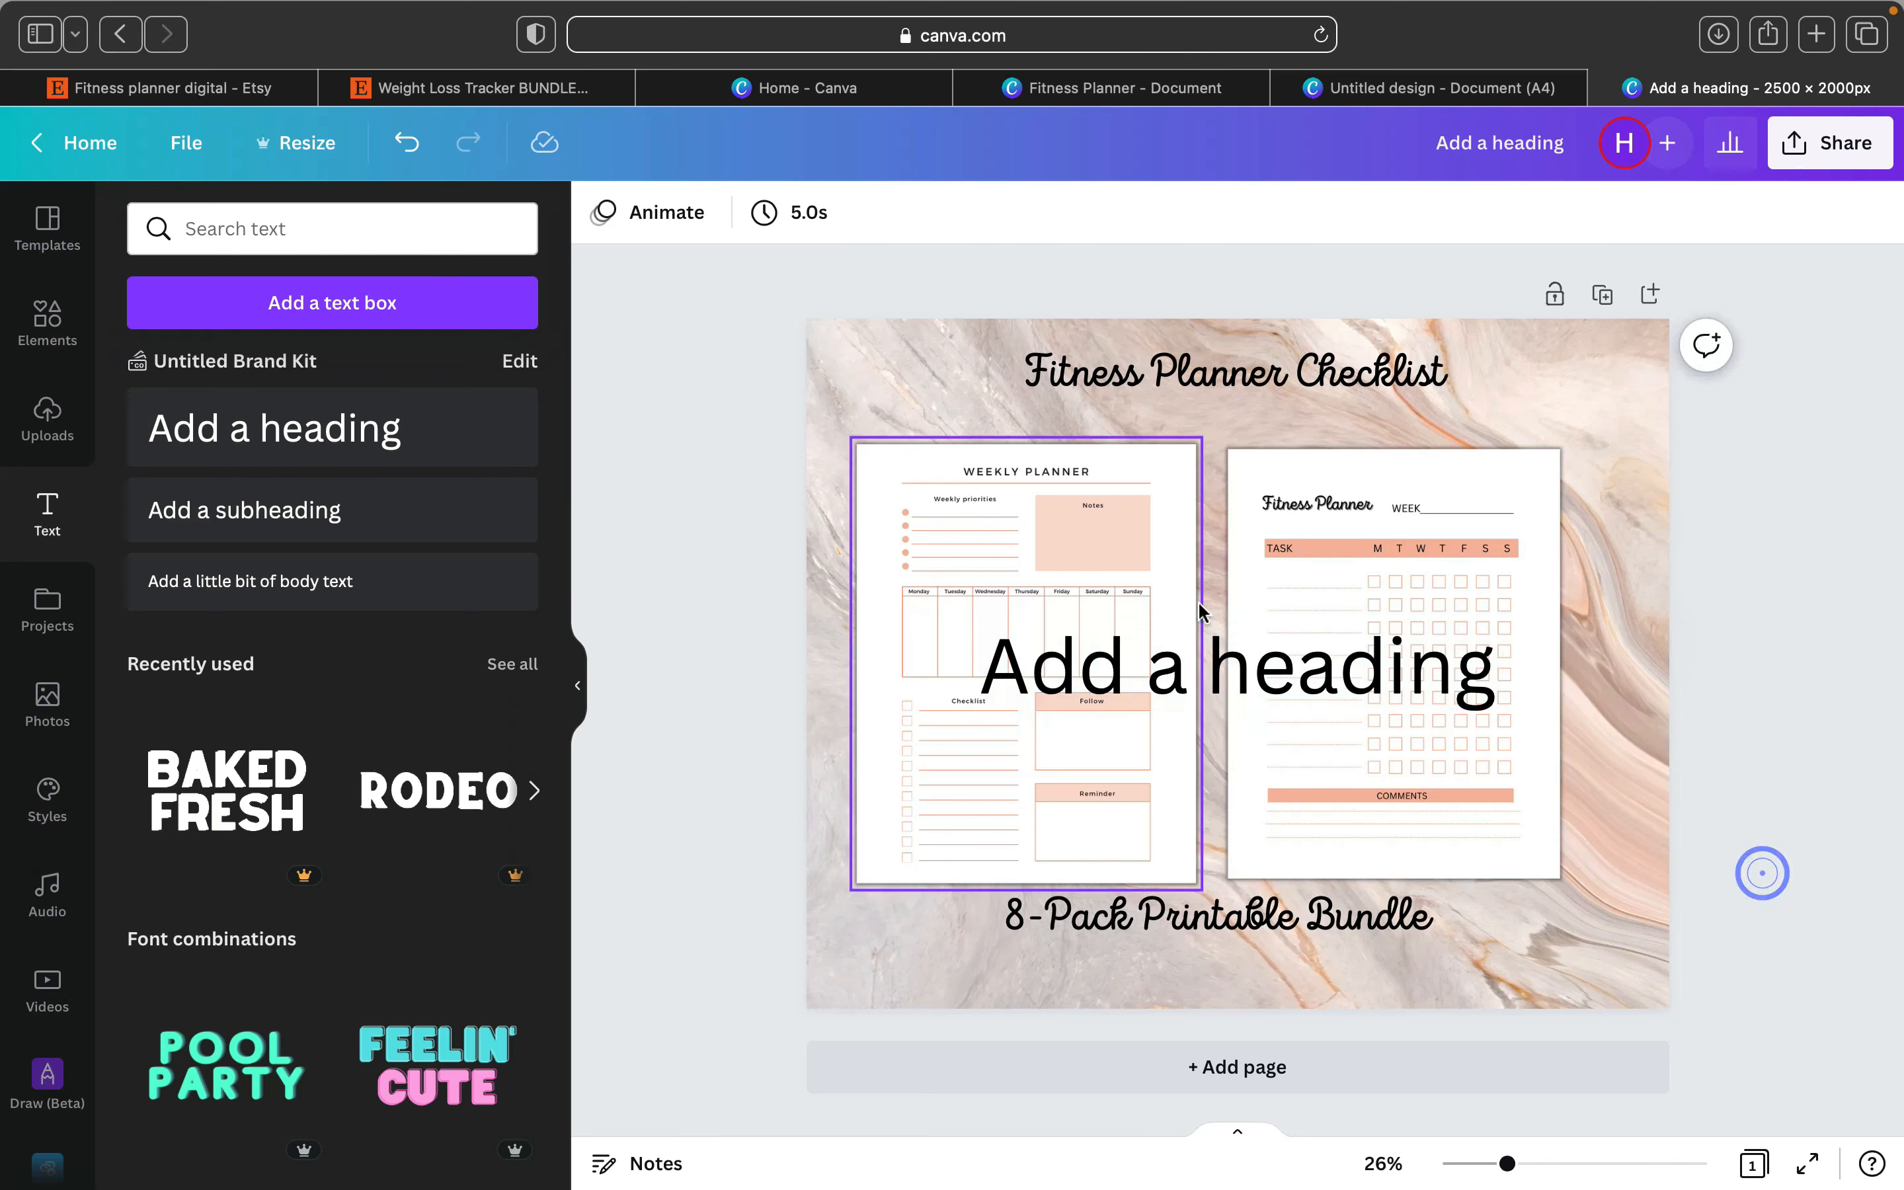
{"action": "left_click", "coordinate": [1200, 606]}
{"action": "left_click", "coordinate": [1396, 669]}
{"action": "left_click_drag", "start_coordinate": [1395, 669], "coordinate": [1598, 982]}
{"action": "double_click", "coordinate": [1666, 978]}
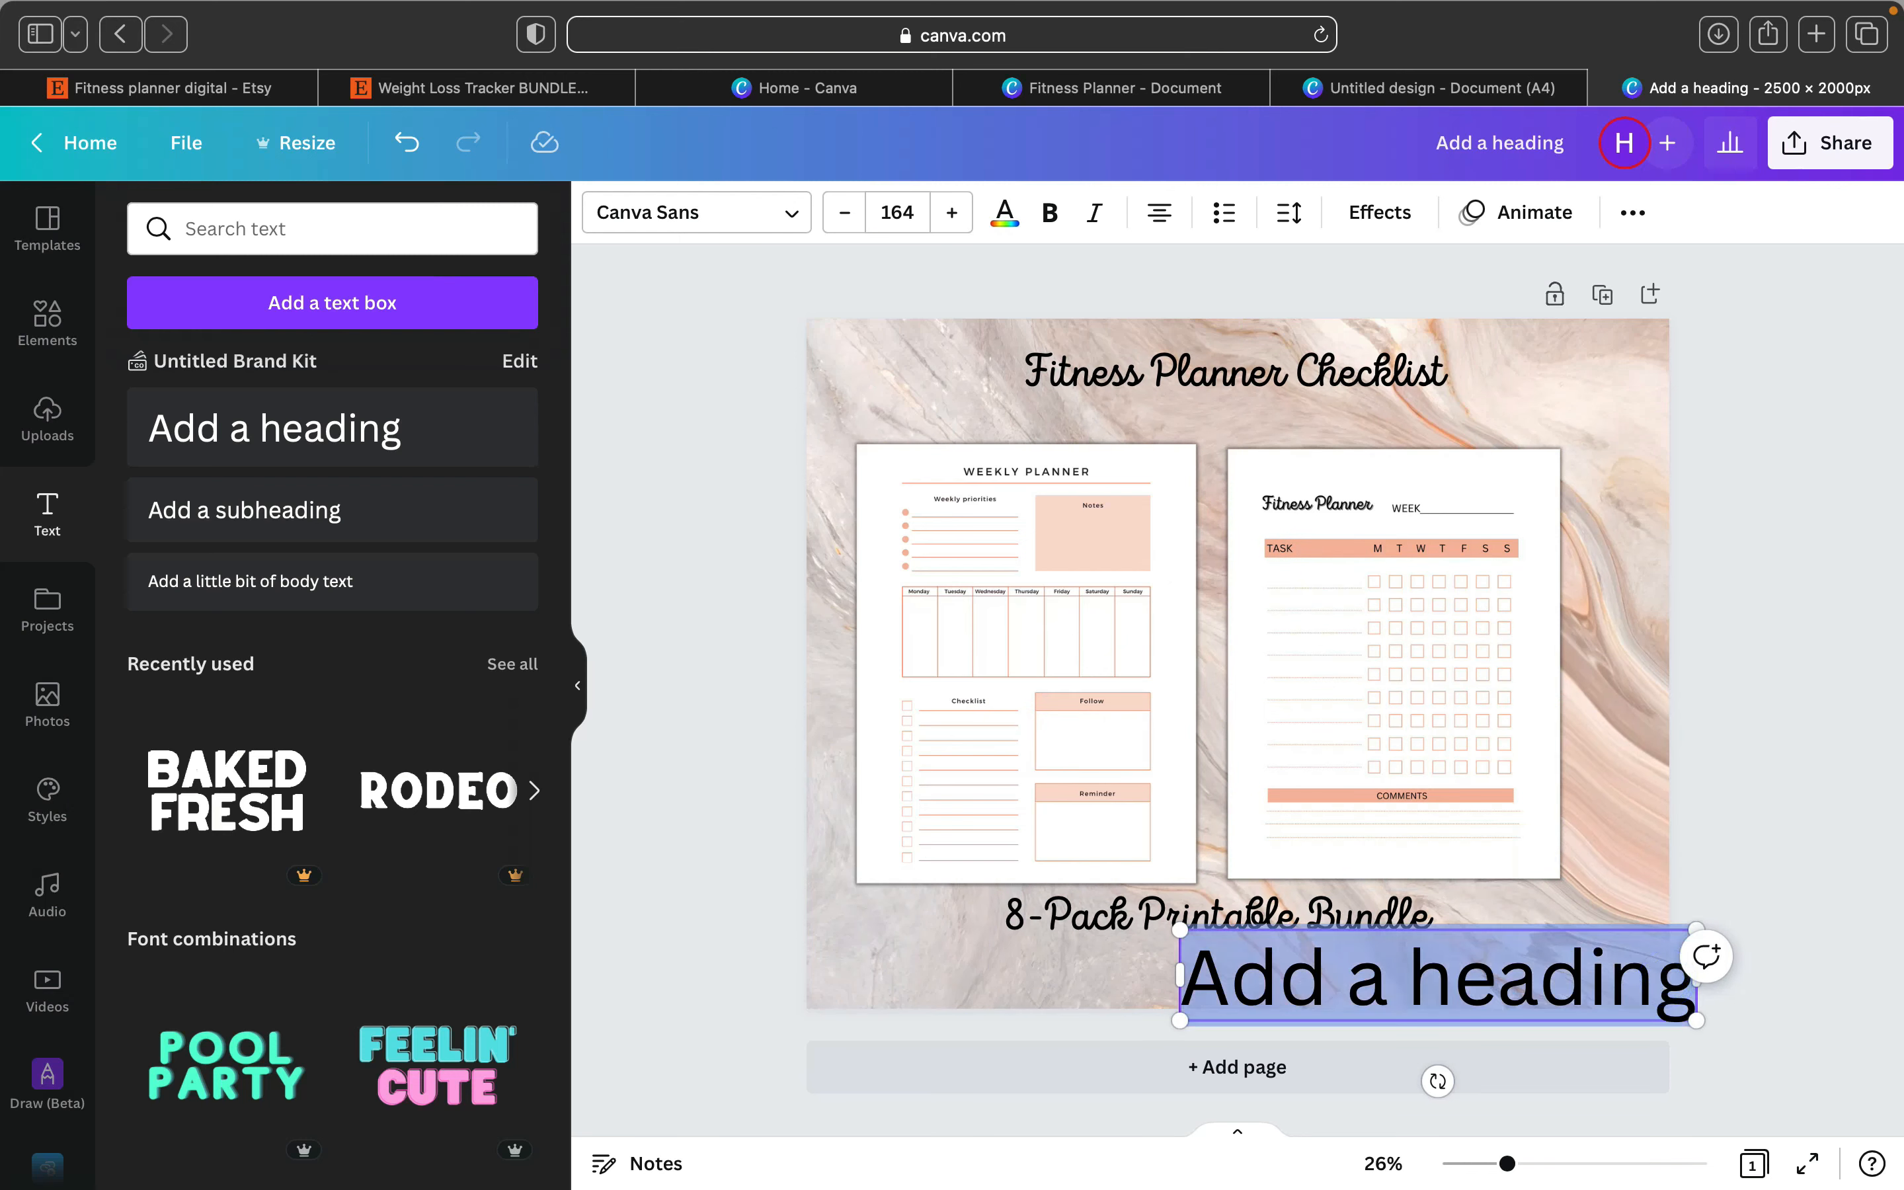
Replace the corner heading's placeholder text with "DIGITAL PRODUCT".
{"action": "key", "text": "BackSpace"}
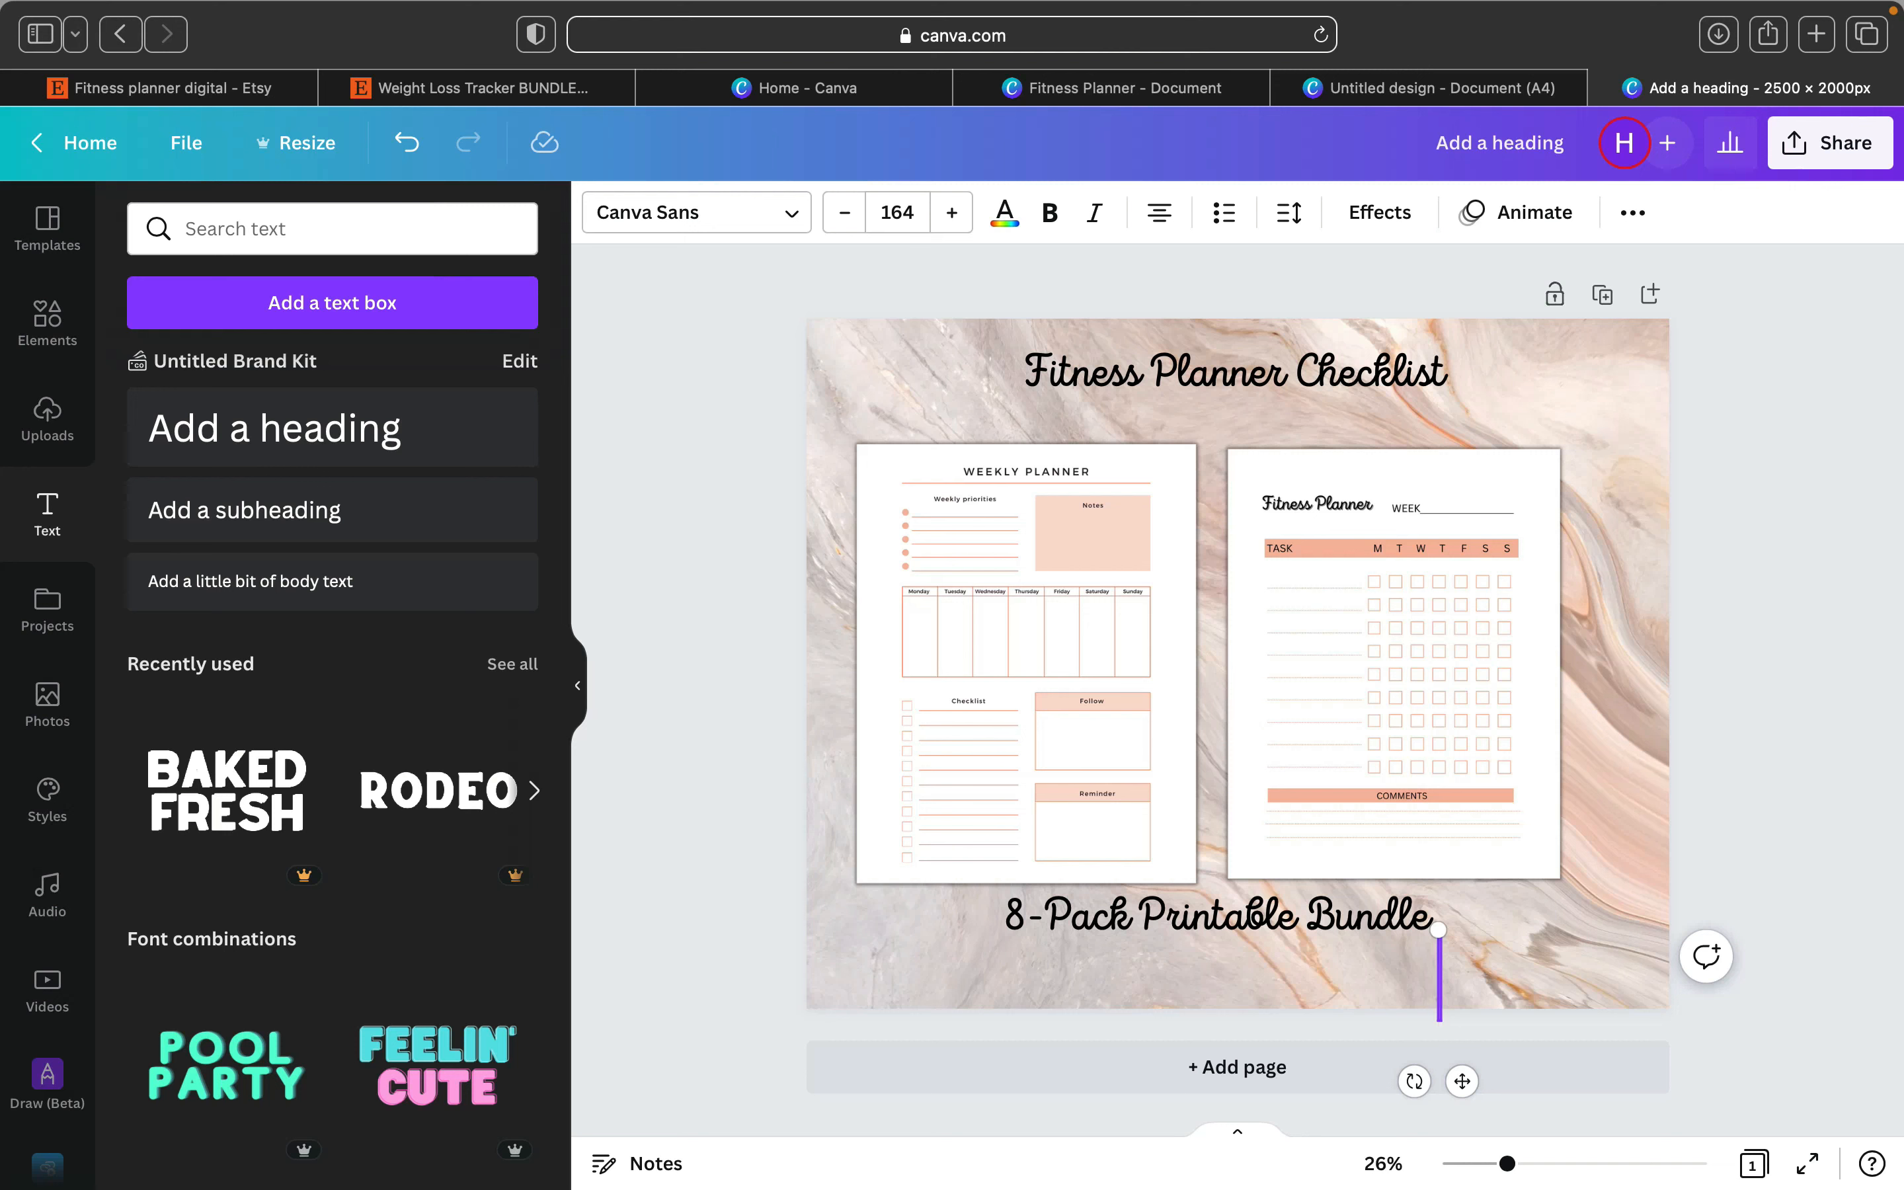
{"action": "type", "text": "DIGIT"}
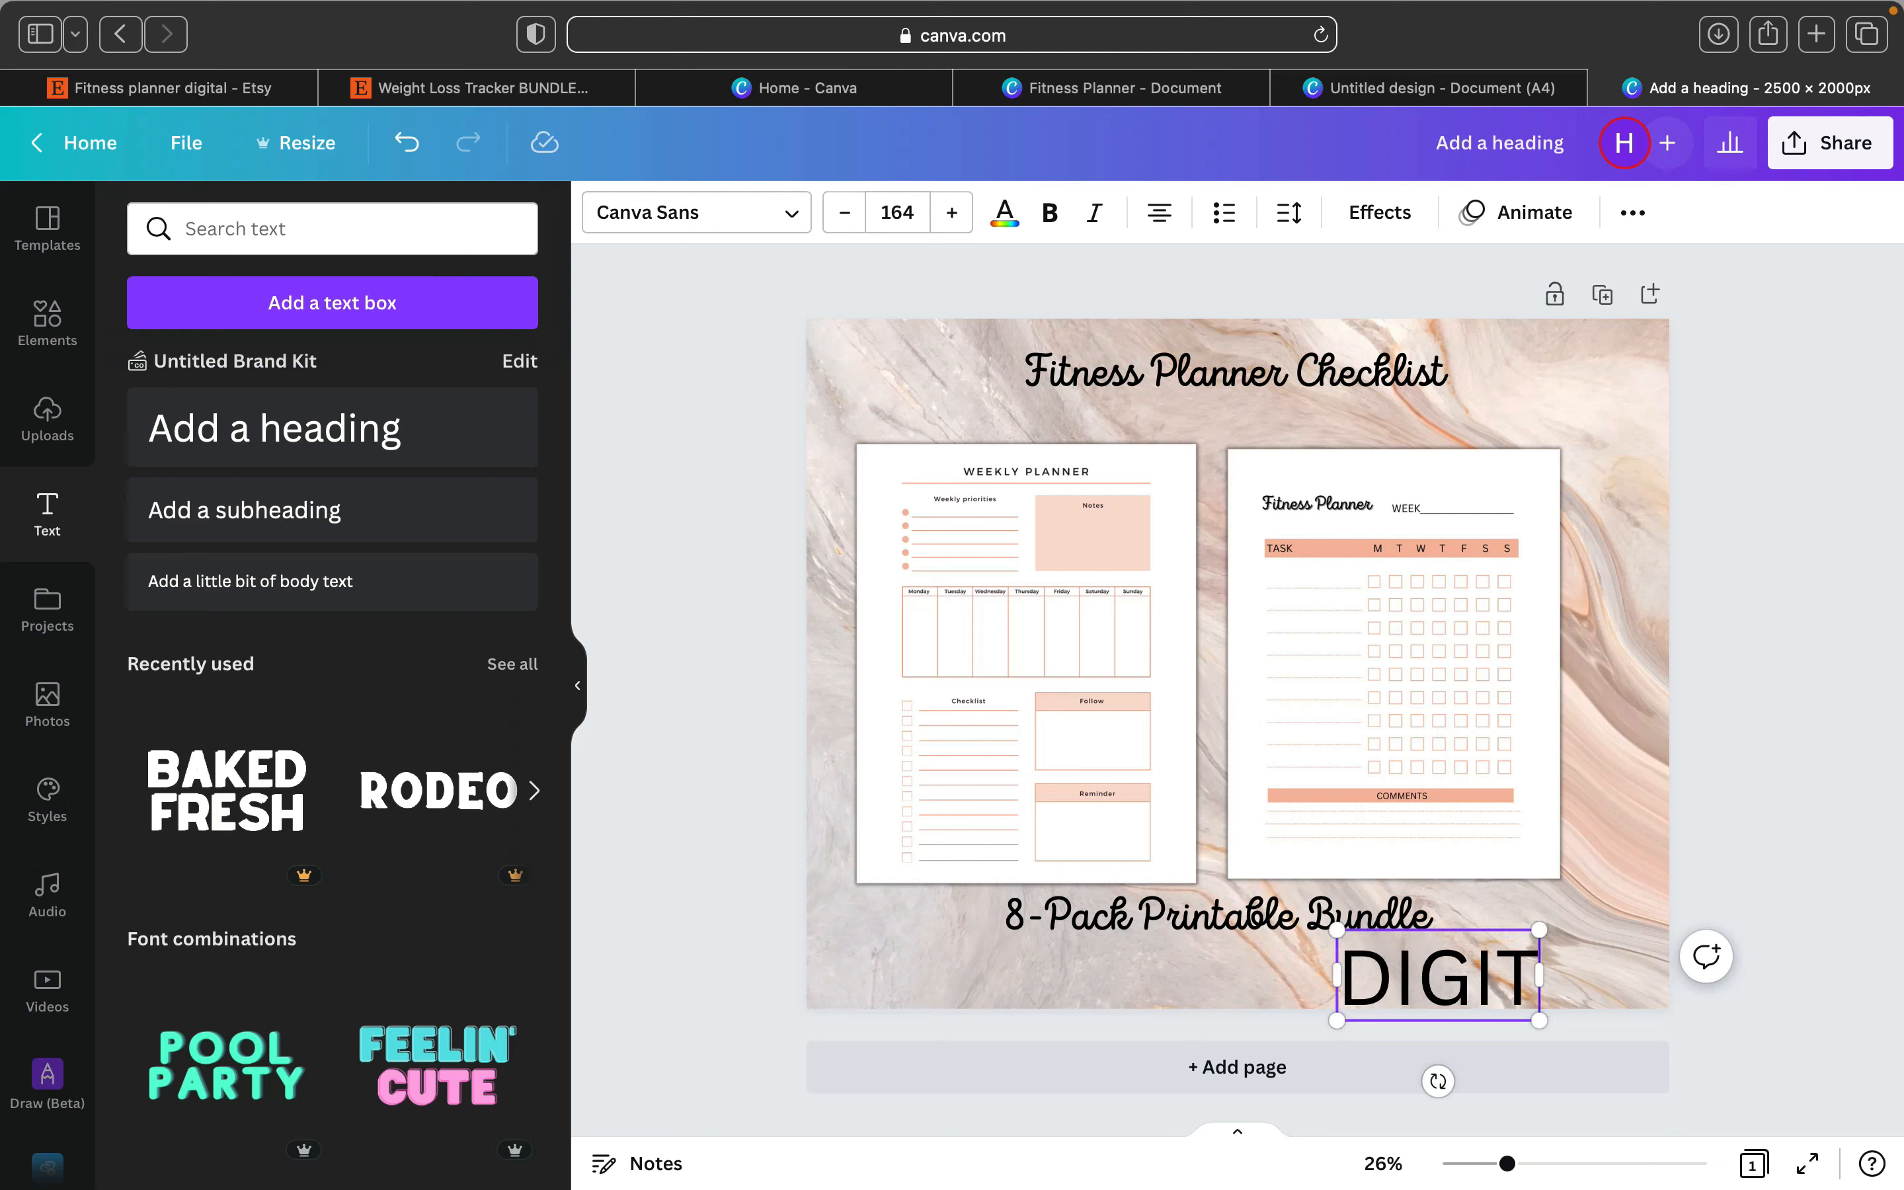
{"action": "type", "text": "AL PR"}
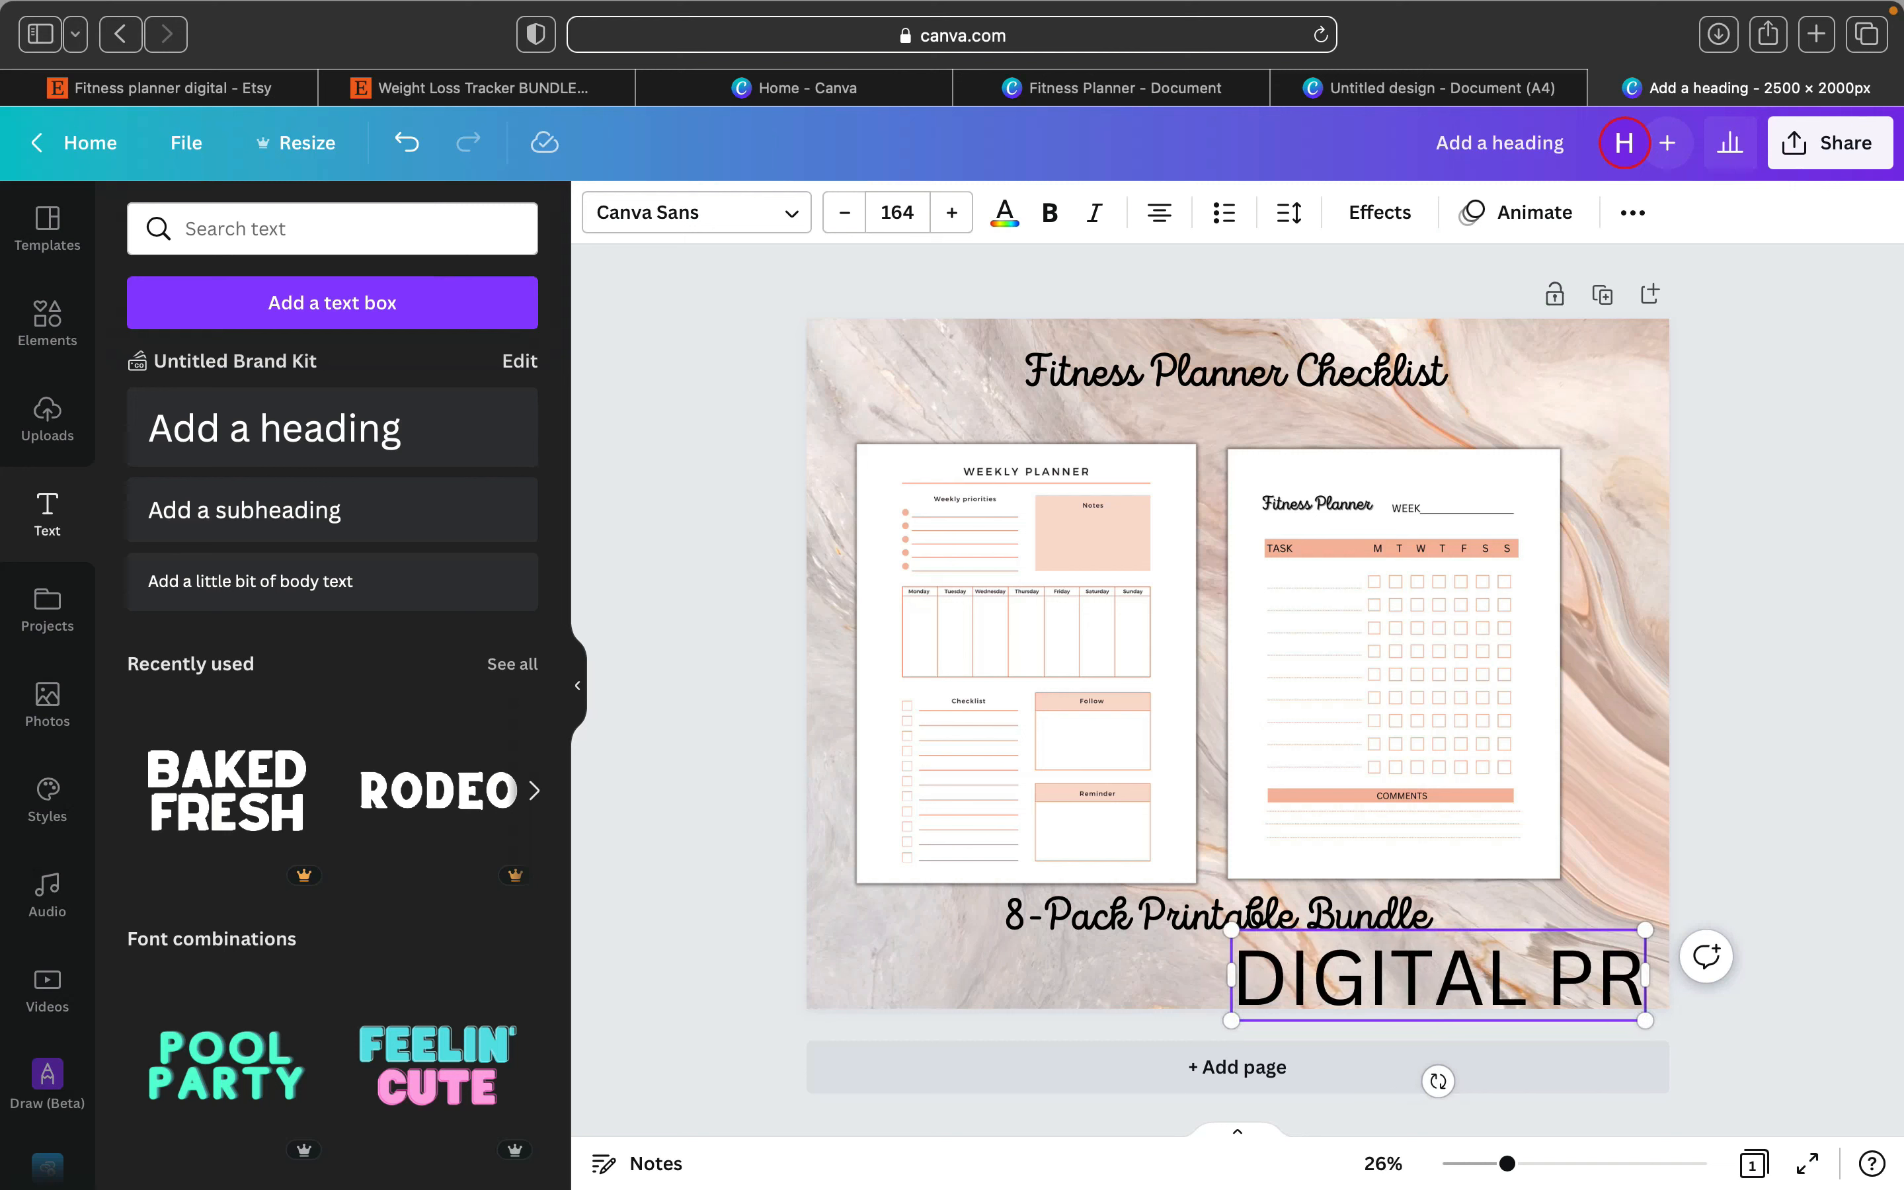
{"action": "type", "text": "ODUCT"}
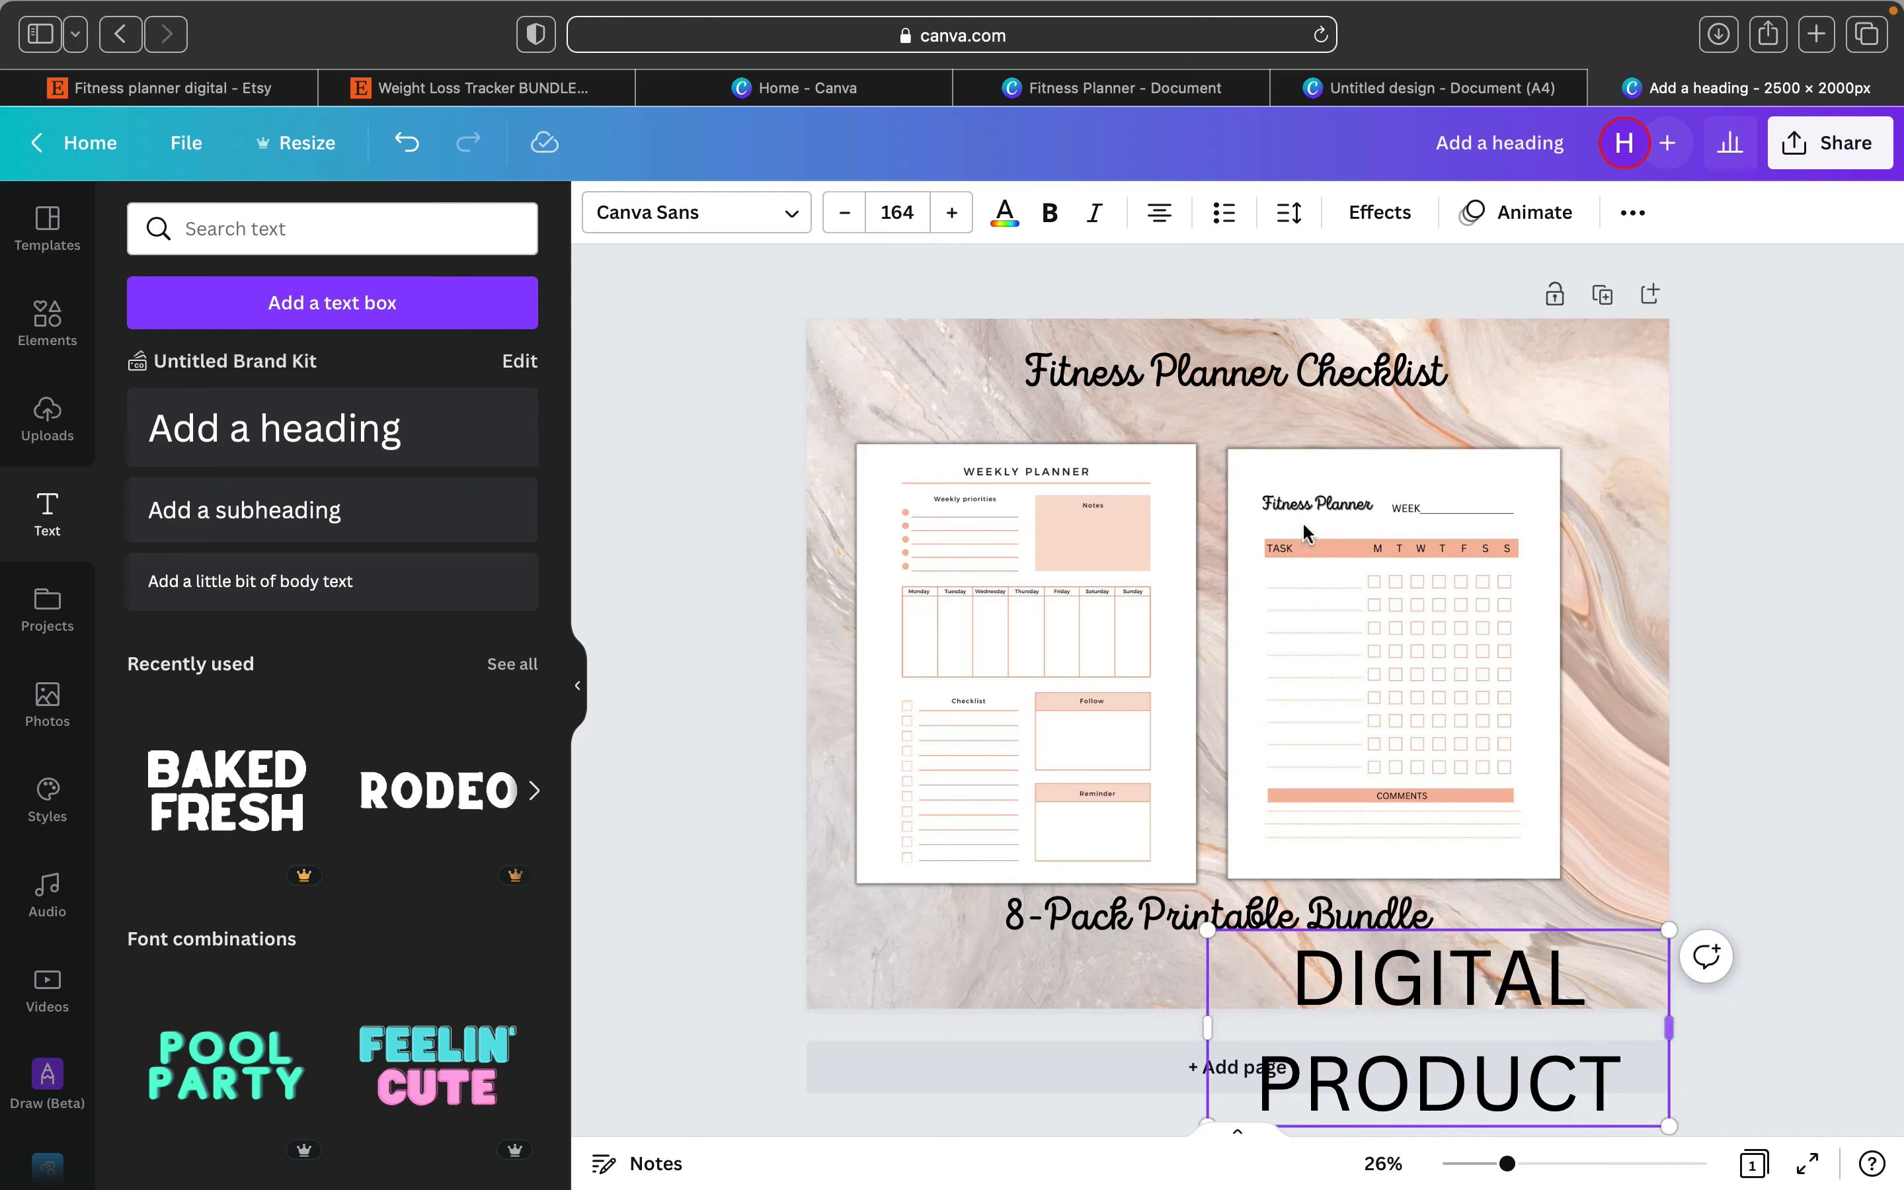
Reduce the "DIGITAL PRODUCT" text to size 118.
{"action": "left_click", "coordinate": [848, 214]}
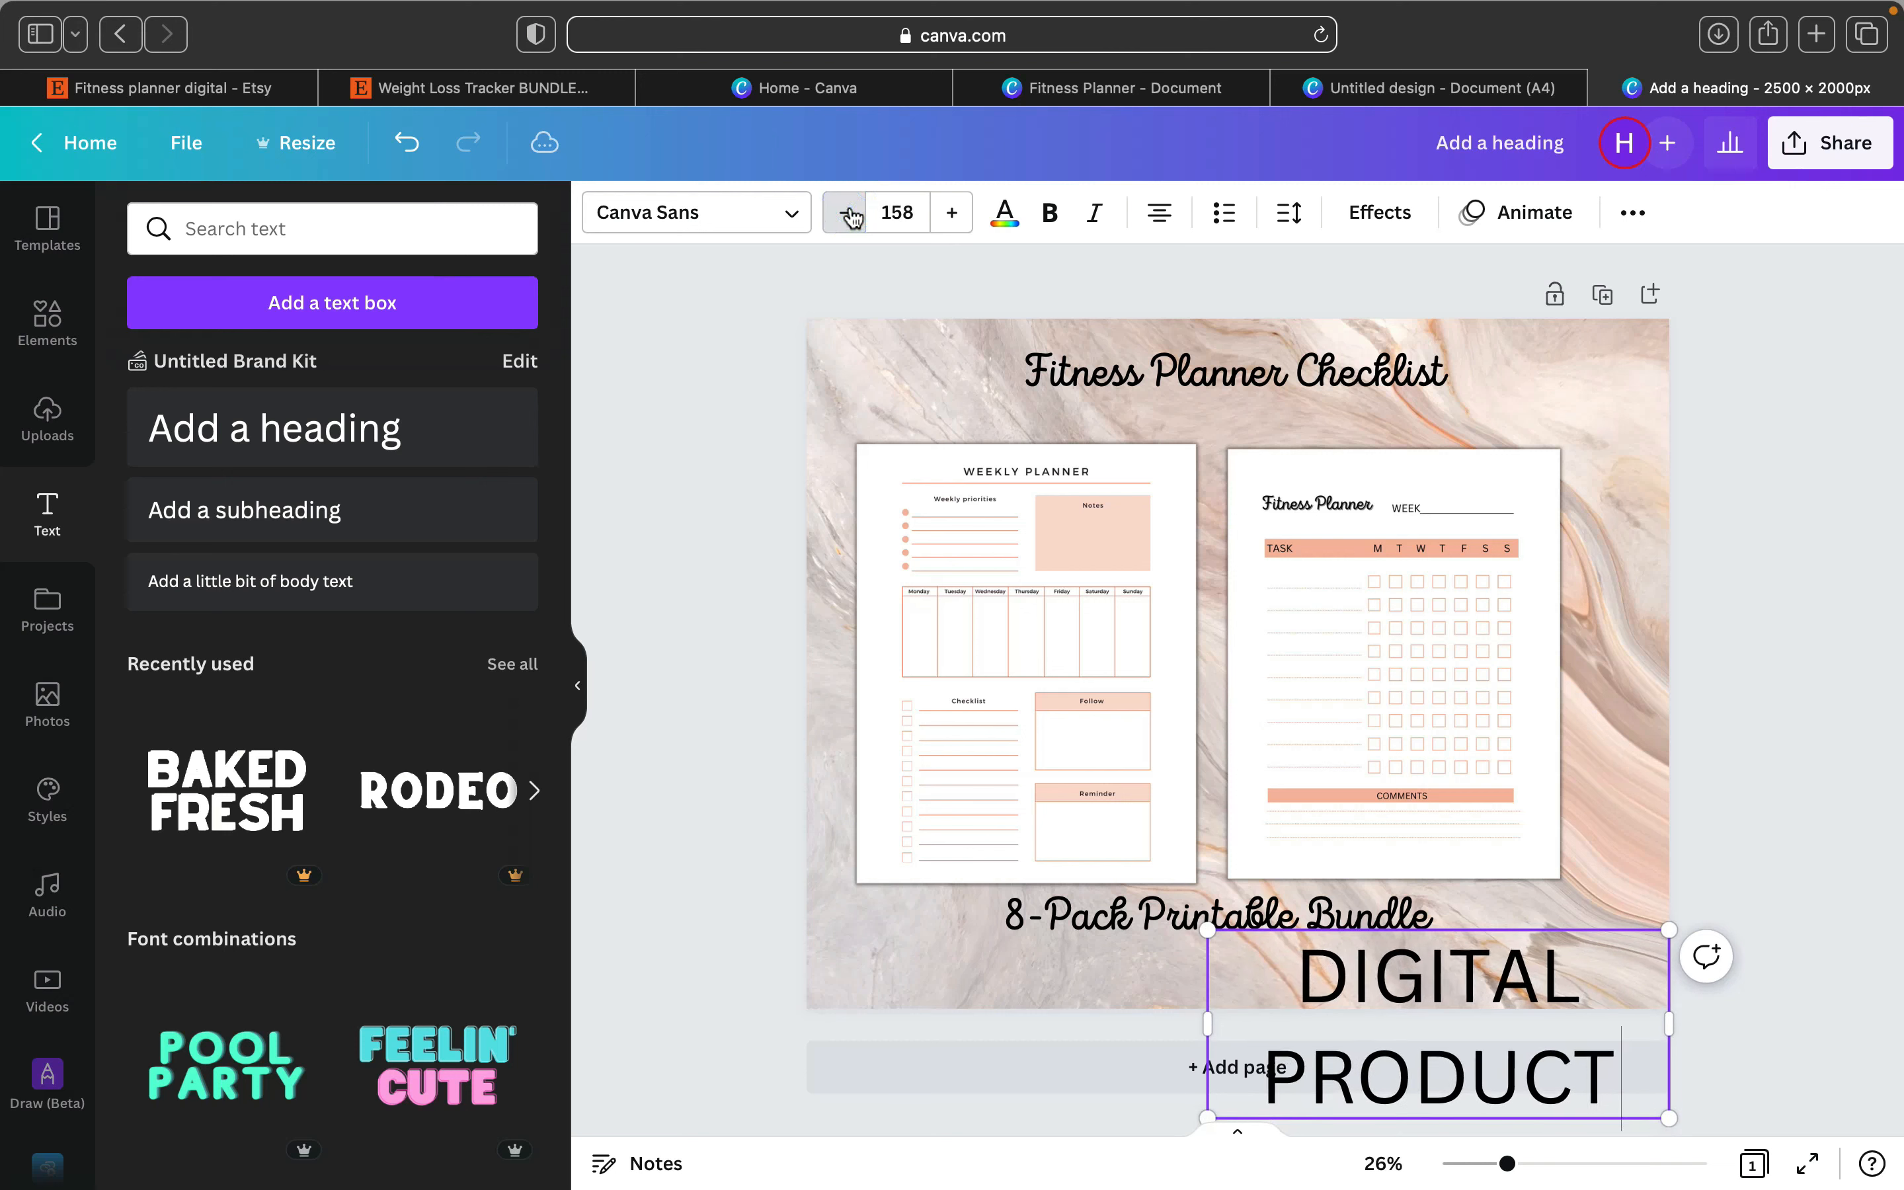
{"action": "left_click", "coordinate": [847, 214]}
{"action": "left_click", "coordinate": [847, 213]}
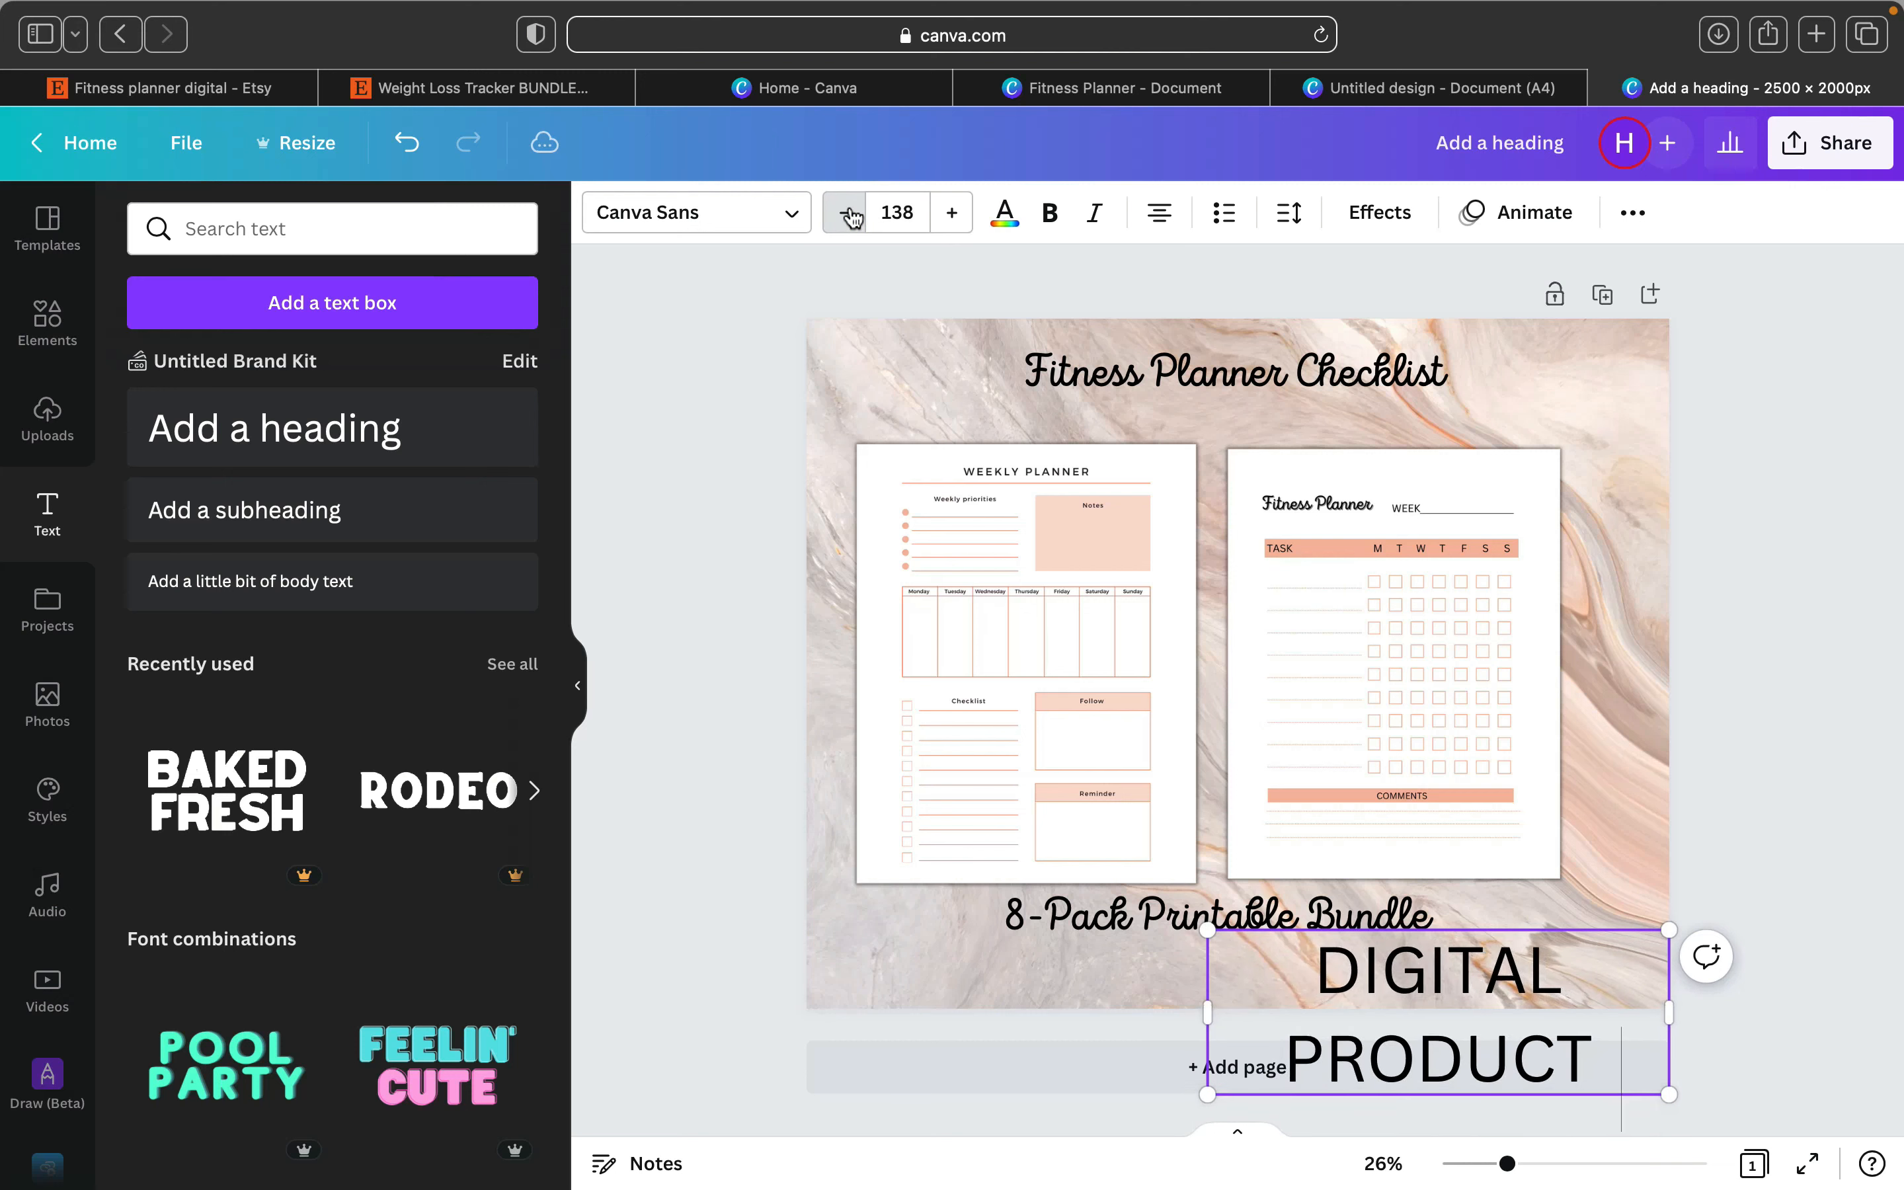
{"action": "left_click", "coordinate": [847, 214]}
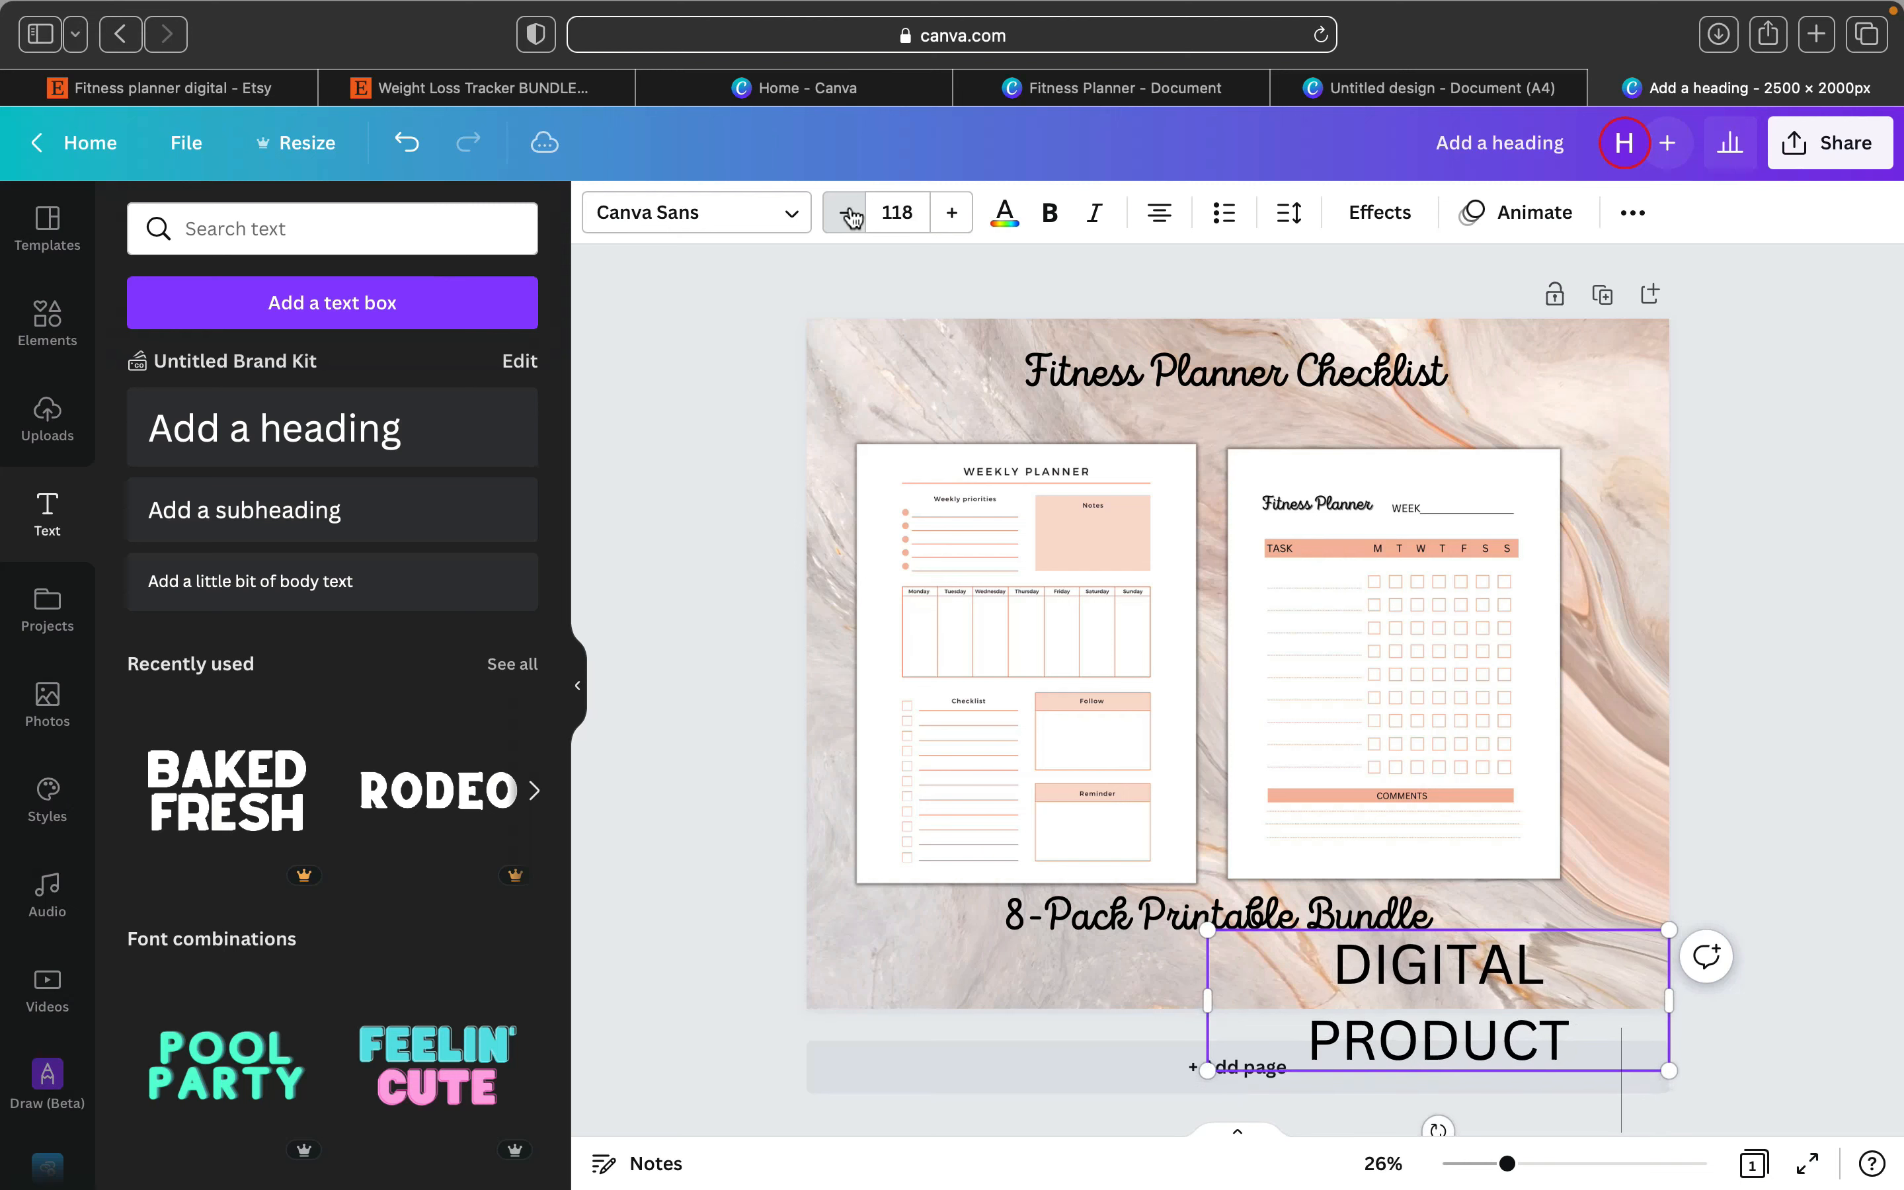
{"action": "left_click_drag", "start_coordinate": [1385, 1042], "coordinate": [1491, 1046]}
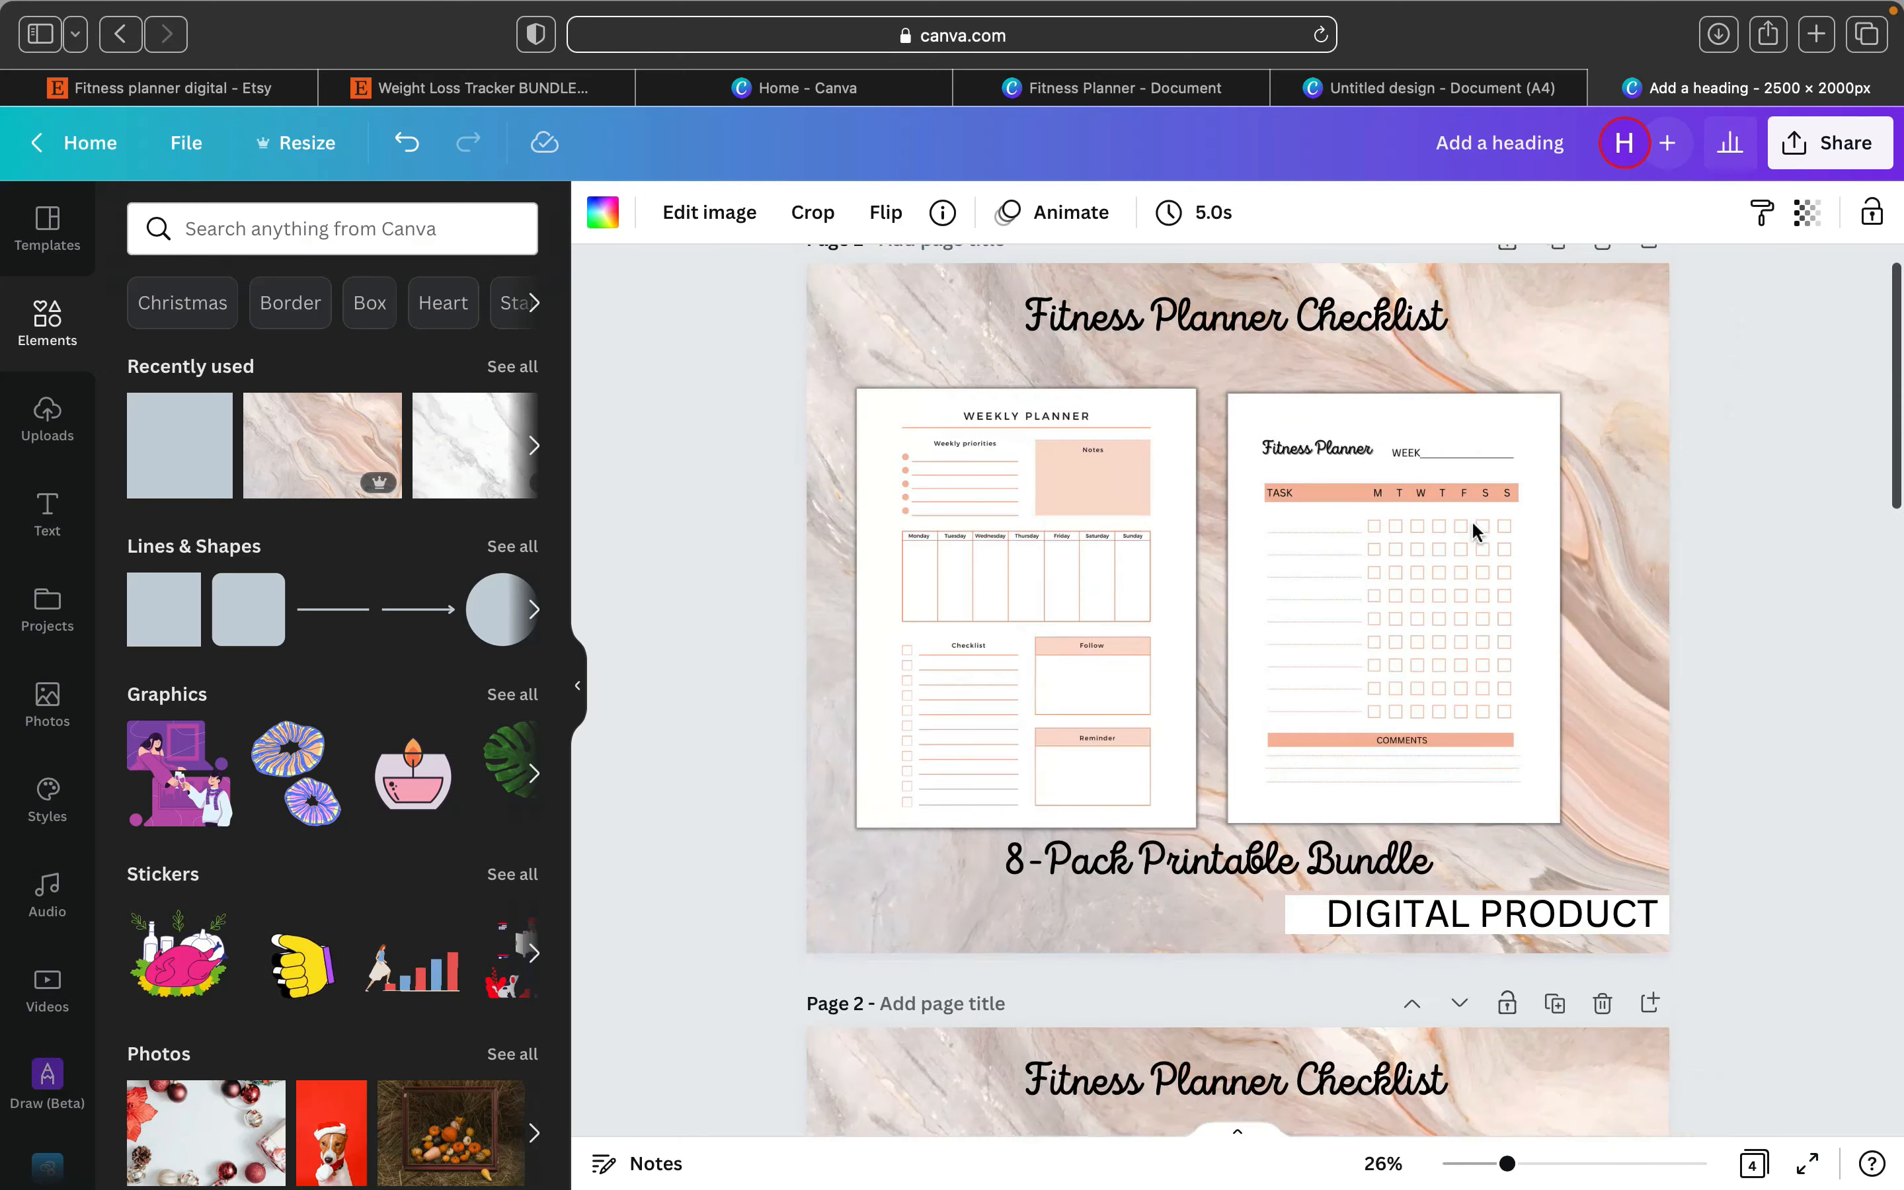
Look through all the copies of the mockup page in the design, from the first page to the last.
{"action": "scroll", "coordinate": [1475, 531], "scroll_direction": "up", "scroll_amount": 1}
{"action": "scroll", "coordinate": [1475, 532], "scroll_direction": "down", "scroll_amount": 15}
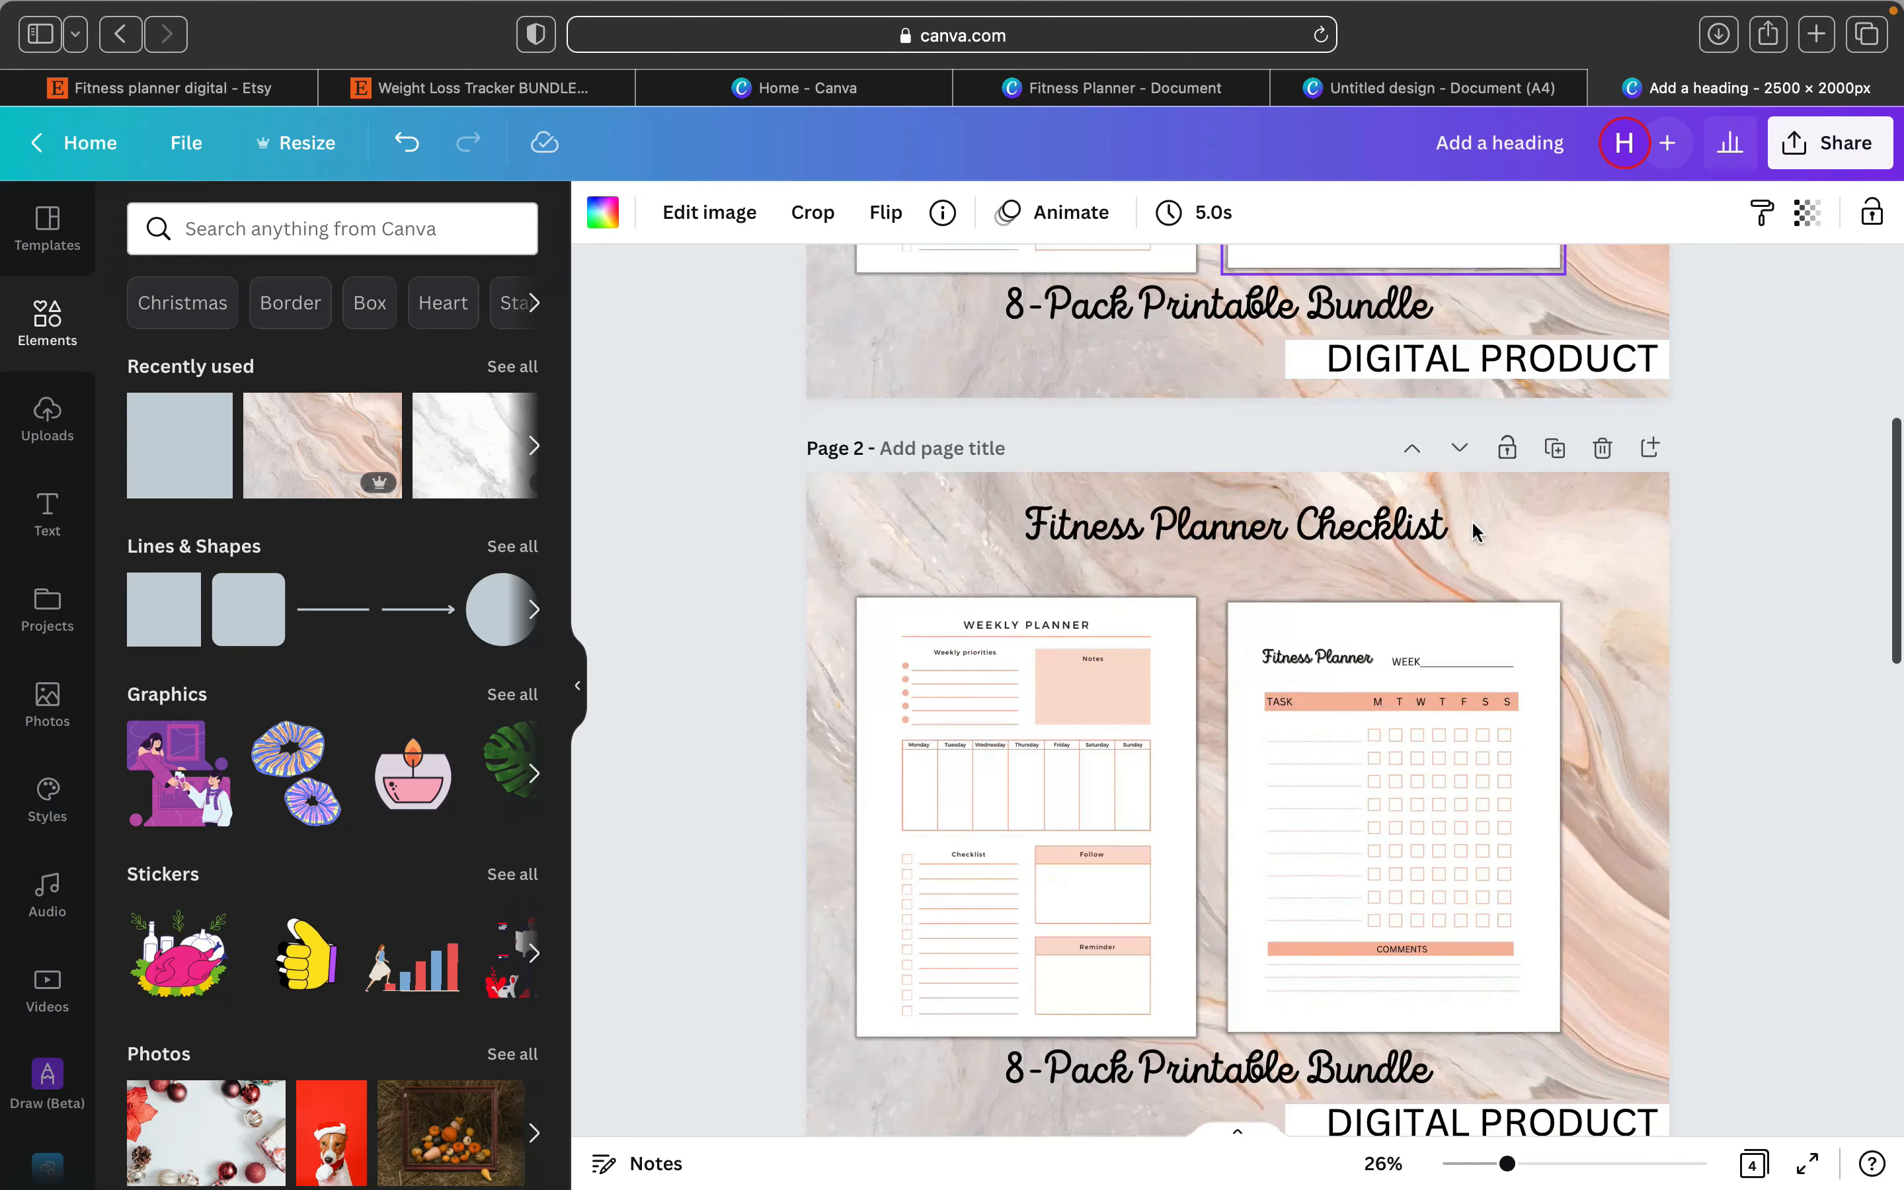
{"action": "scroll", "coordinate": [1475, 532], "scroll_direction": "down", "scroll_amount": 2}
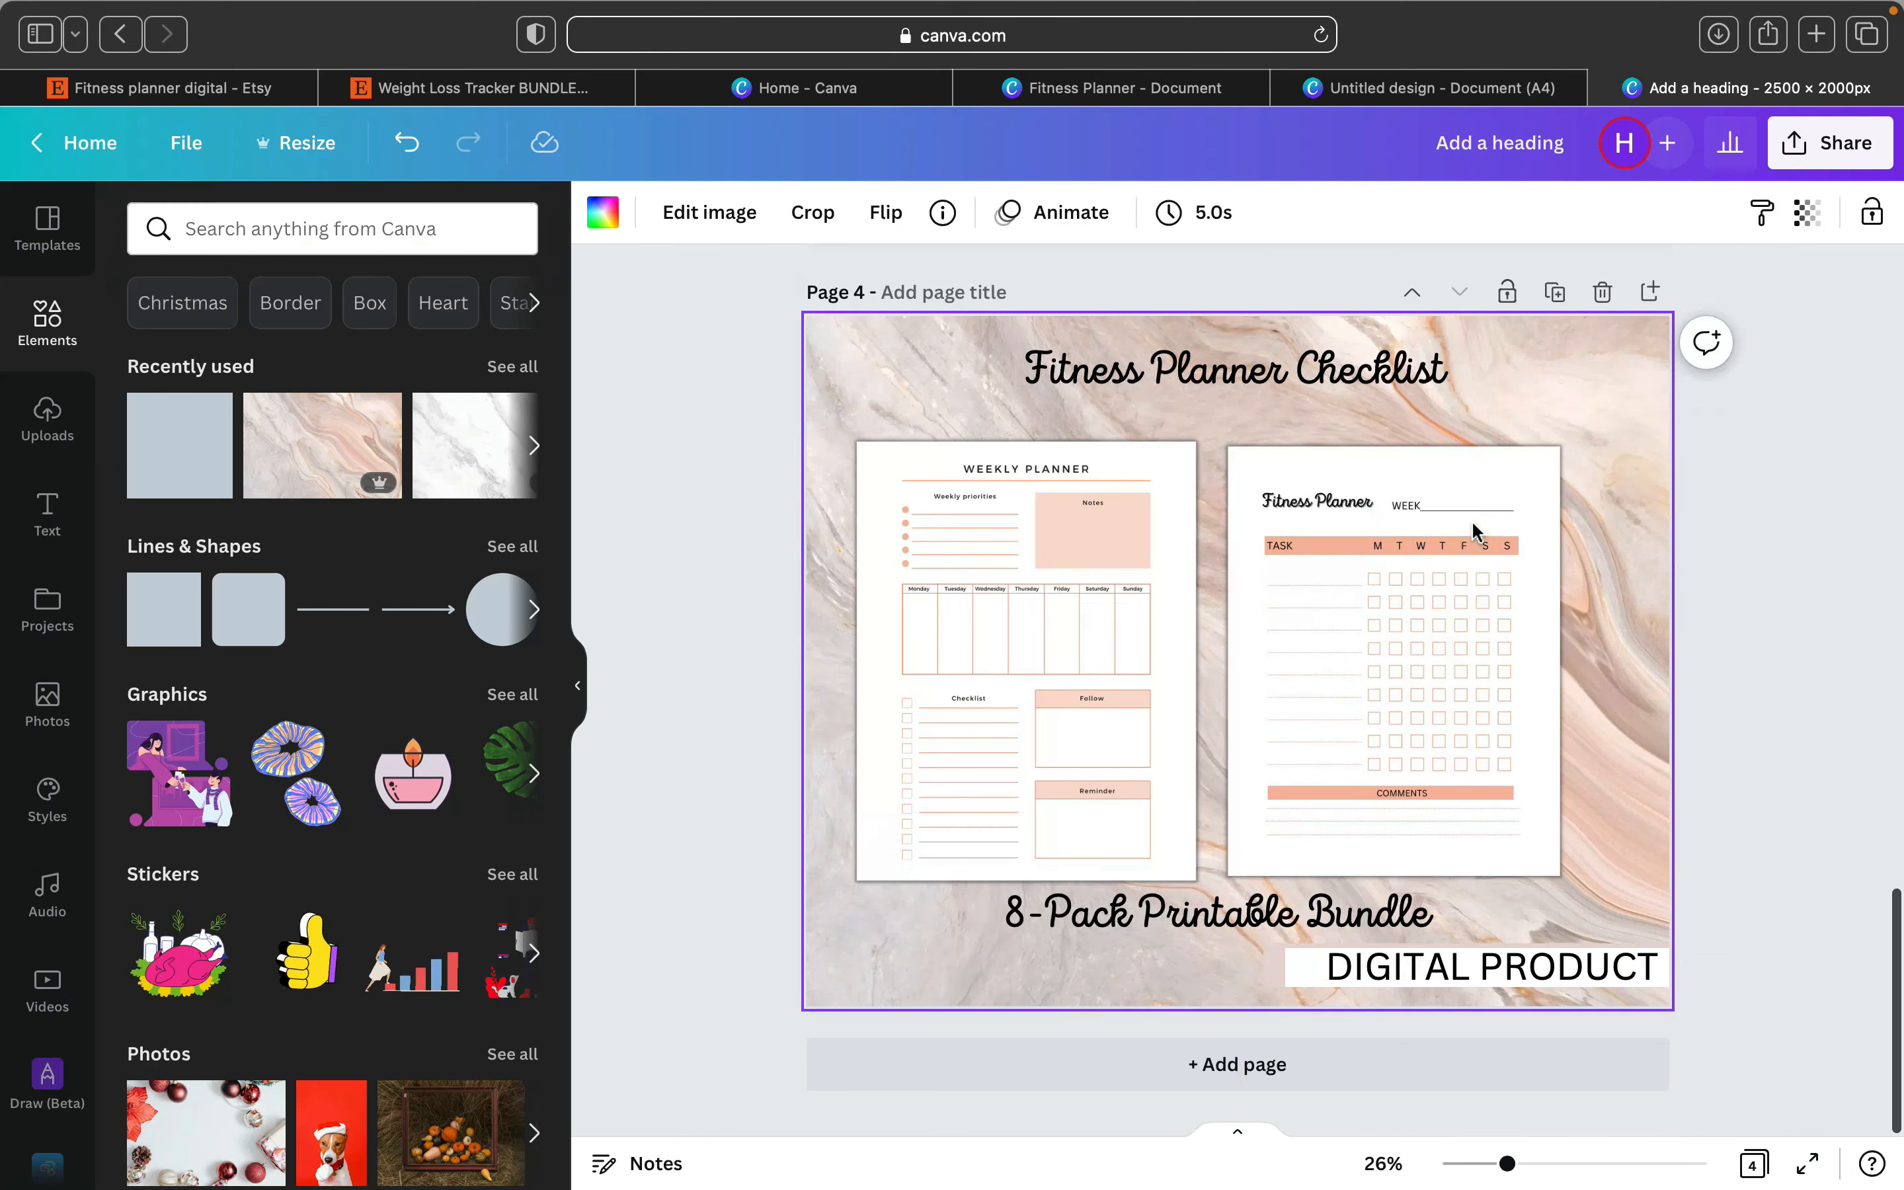
{"action": "scroll", "coordinate": [1471, 513], "scroll_direction": "up", "scroll_amount": 15}
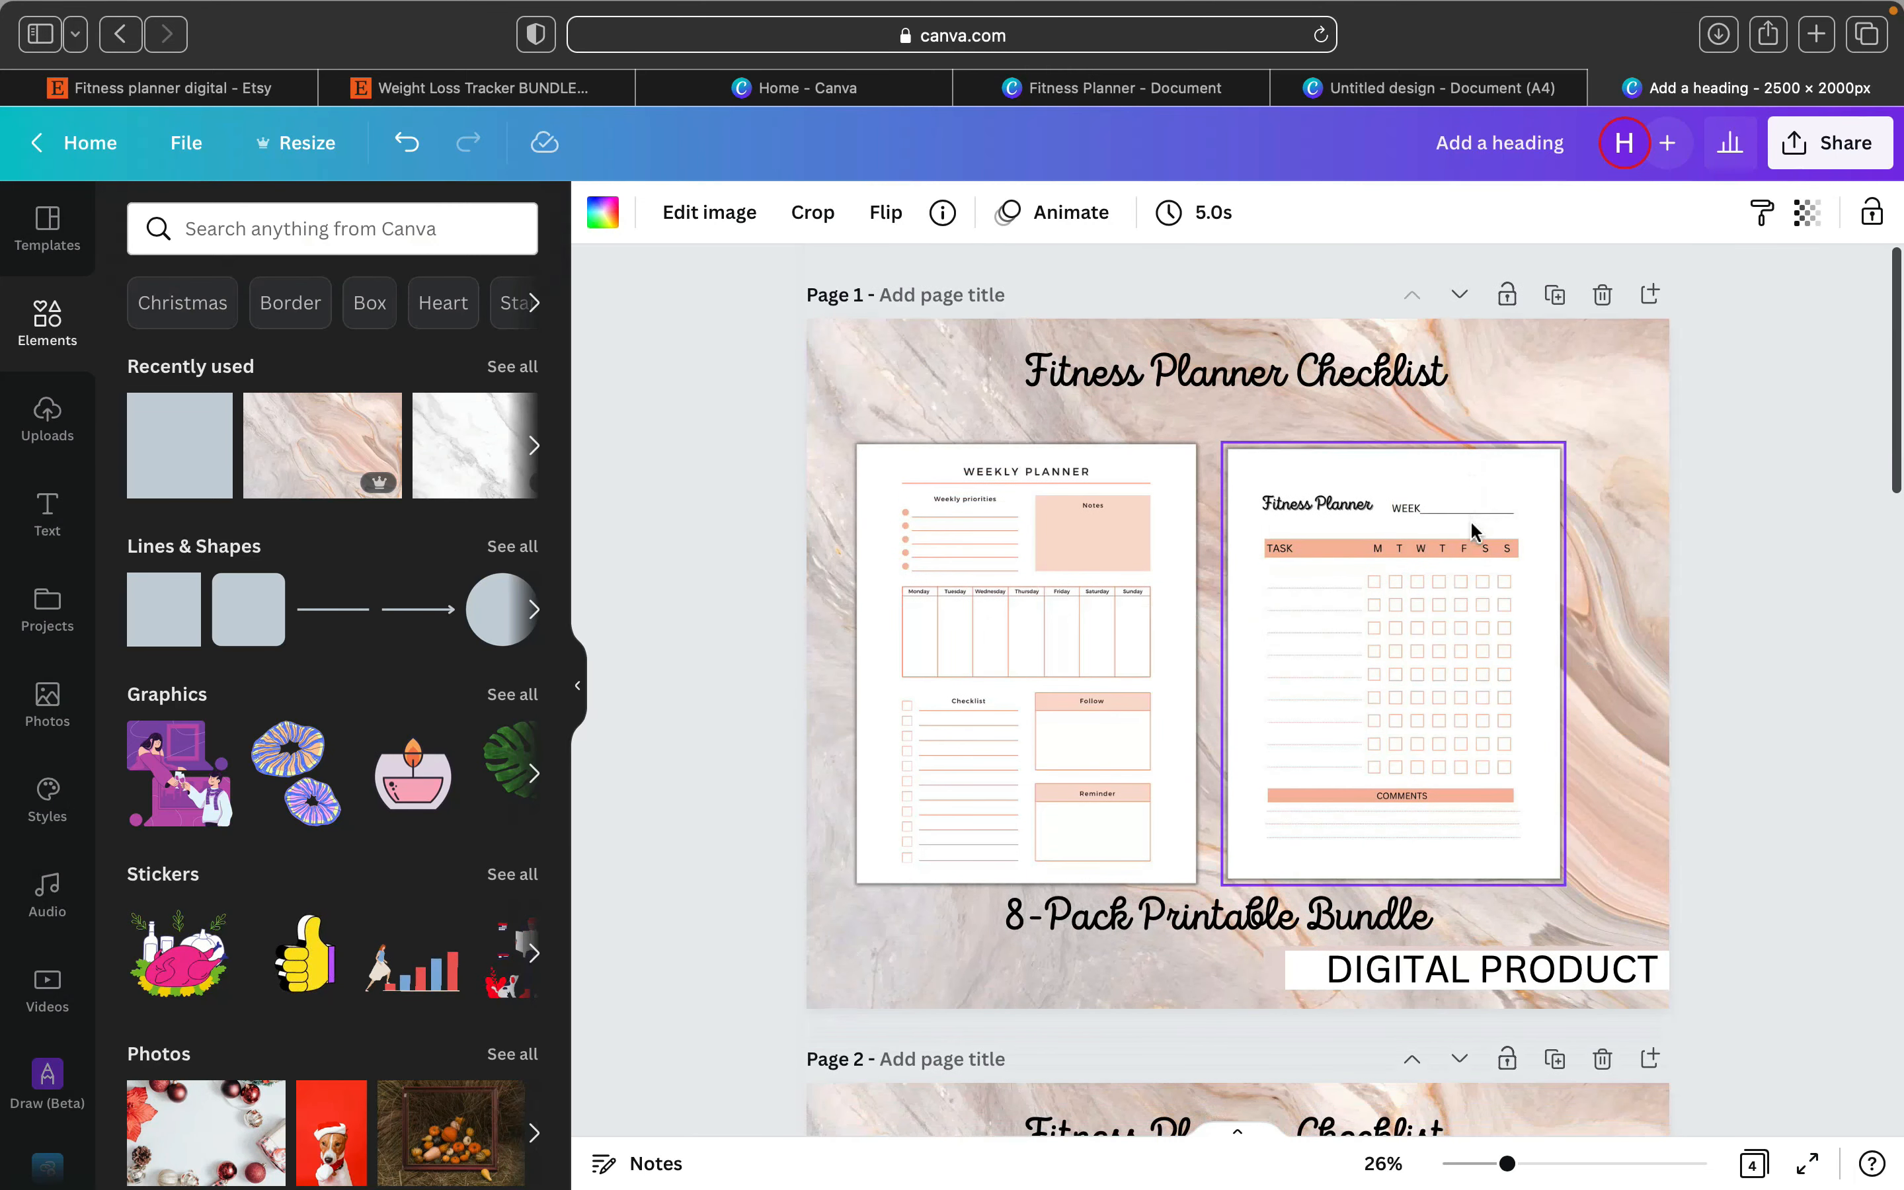
{"action": "scroll", "coordinate": [1471, 532], "scroll_direction": "down", "scroll_amount": 6}
{"action": "scroll", "coordinate": [1471, 525], "scroll_direction": "down", "scroll_amount": 6}
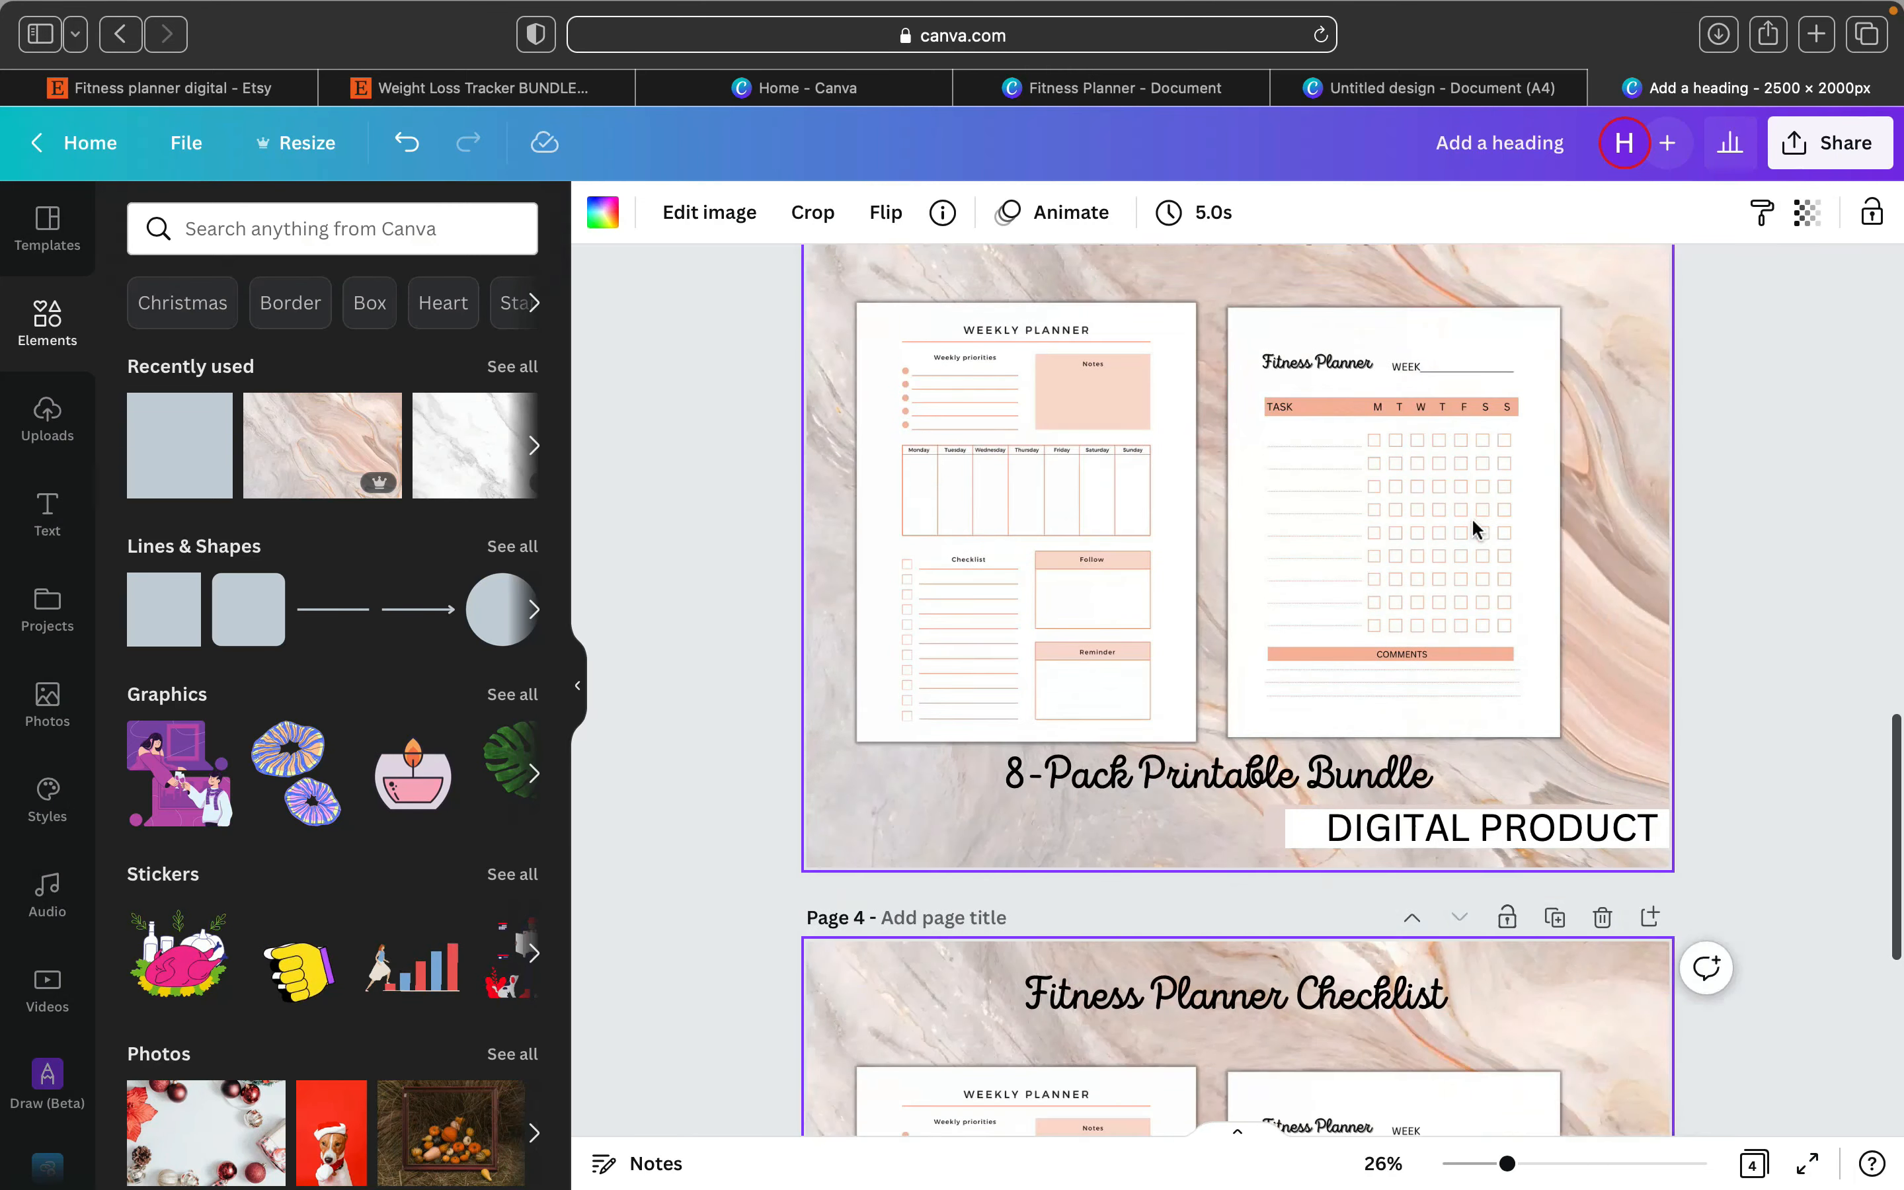
Switch to the Etsy weight loss tracker listing and examine its product images, from the cover to the weekly tracker pages, for mockup layout ideas.
{"action": "left_click", "coordinate": [1260, 747]}
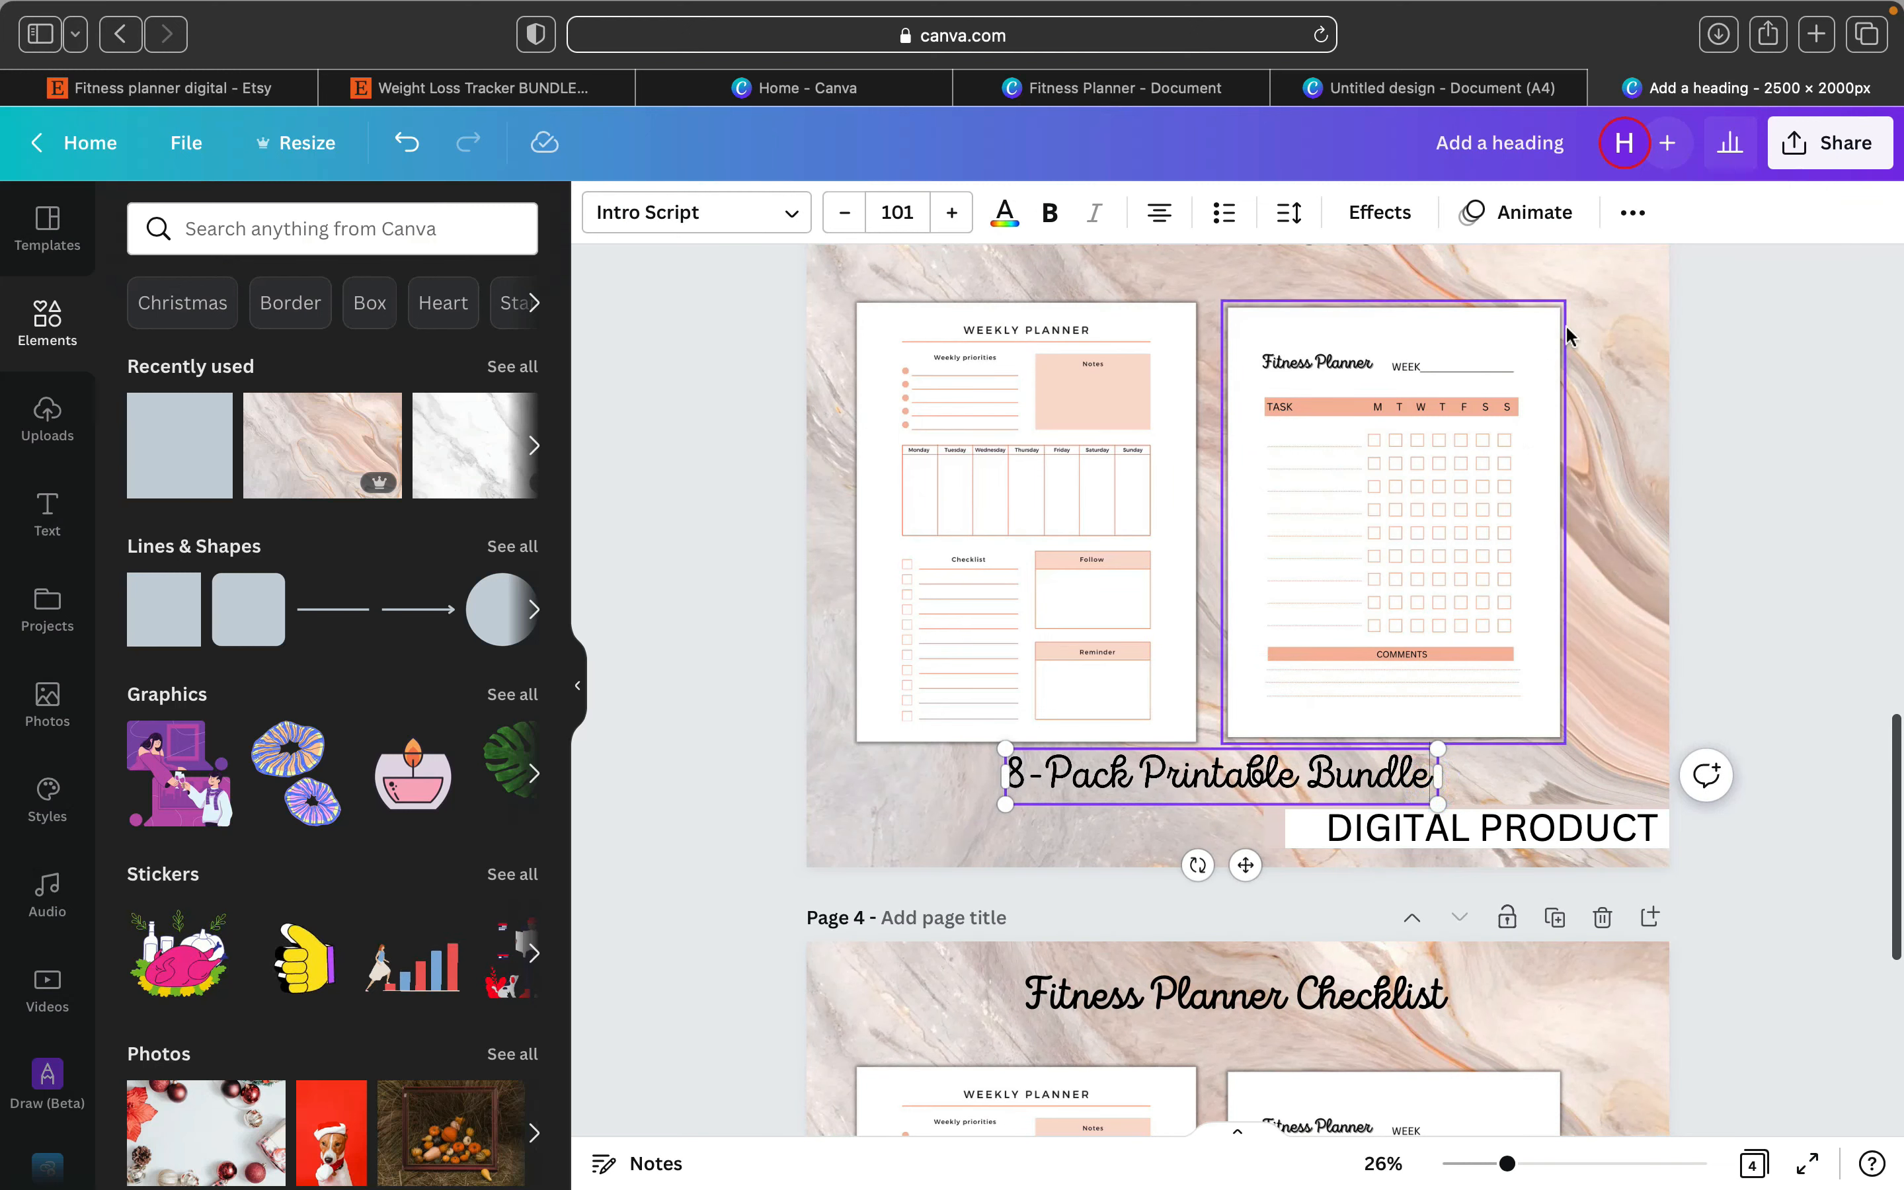
{"action": "left_click", "coordinate": [556, 76]}
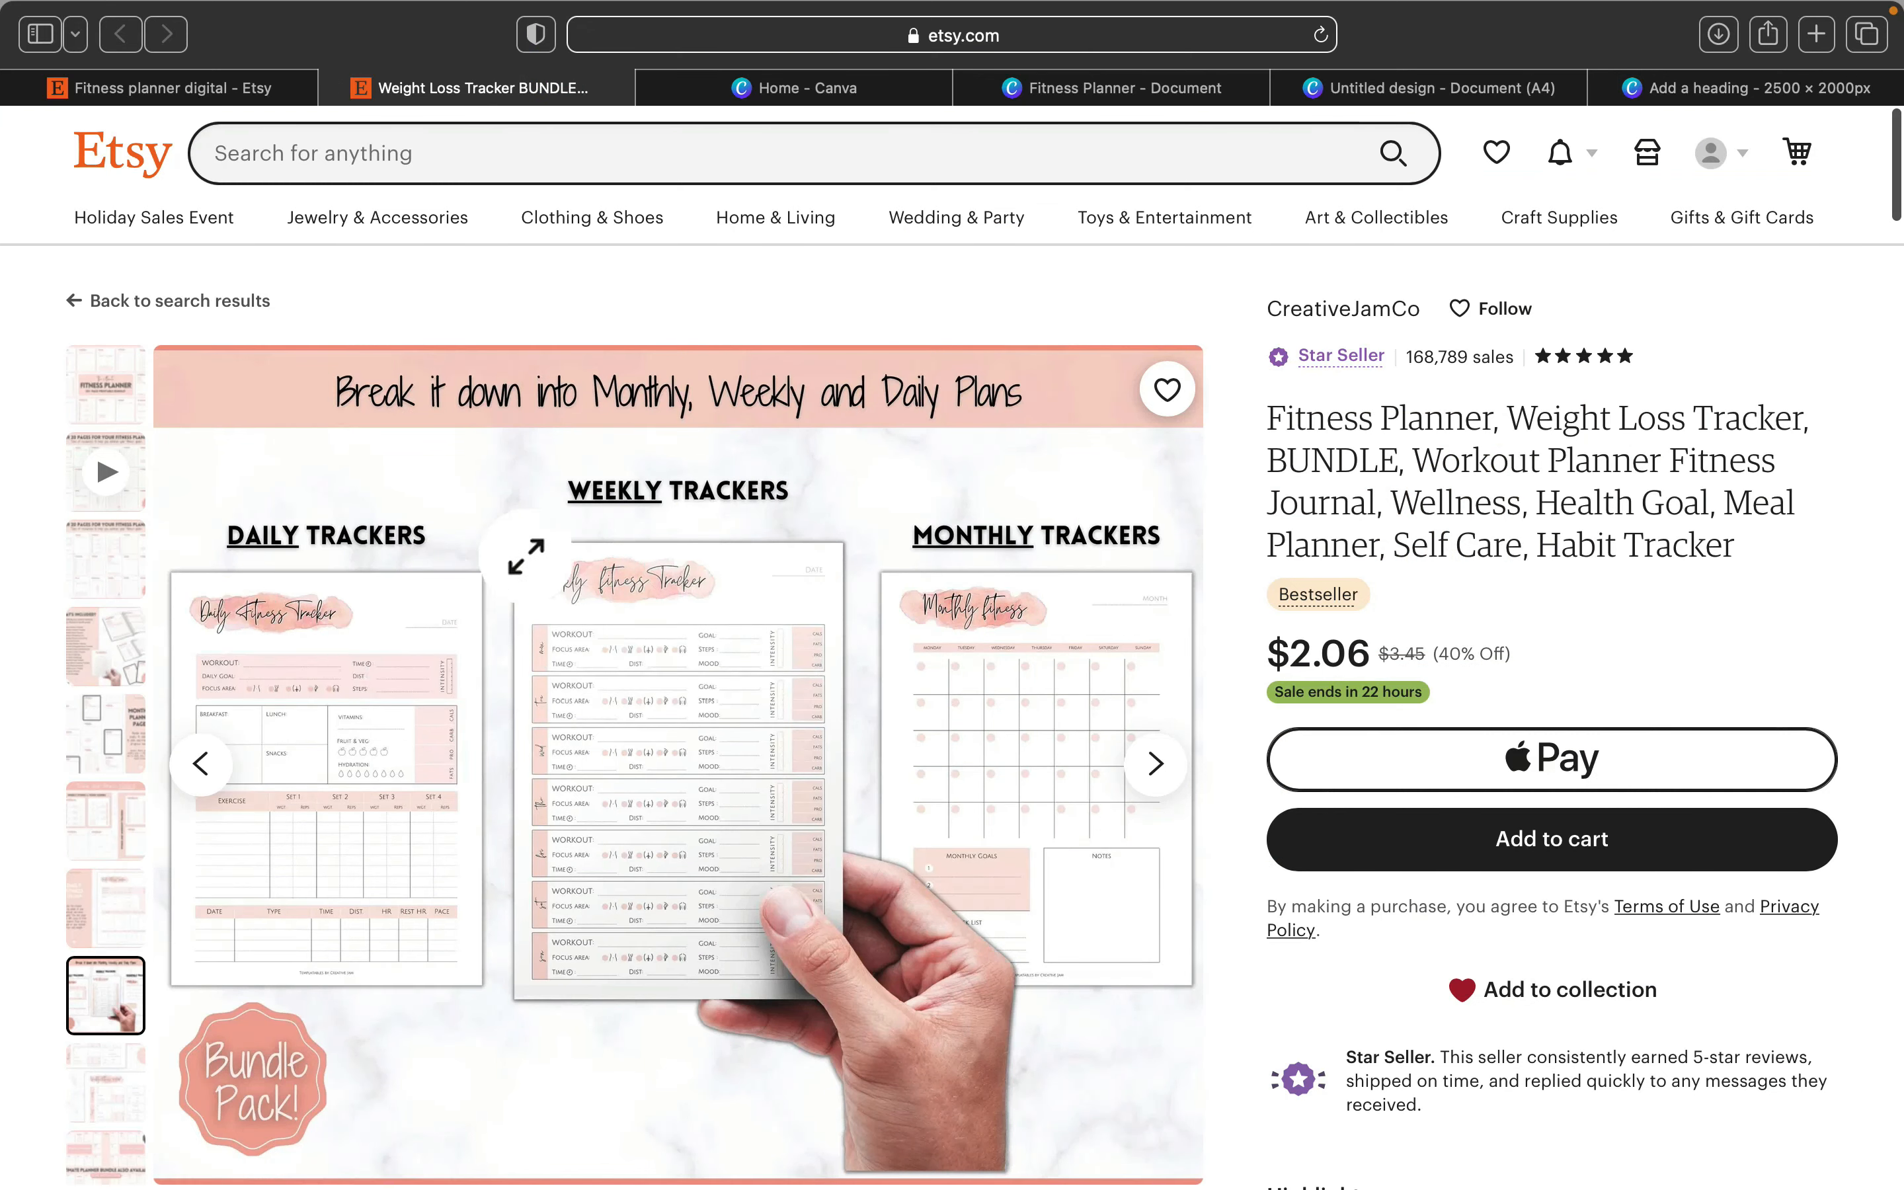
{"action": "left_click", "coordinate": [88, 374]}
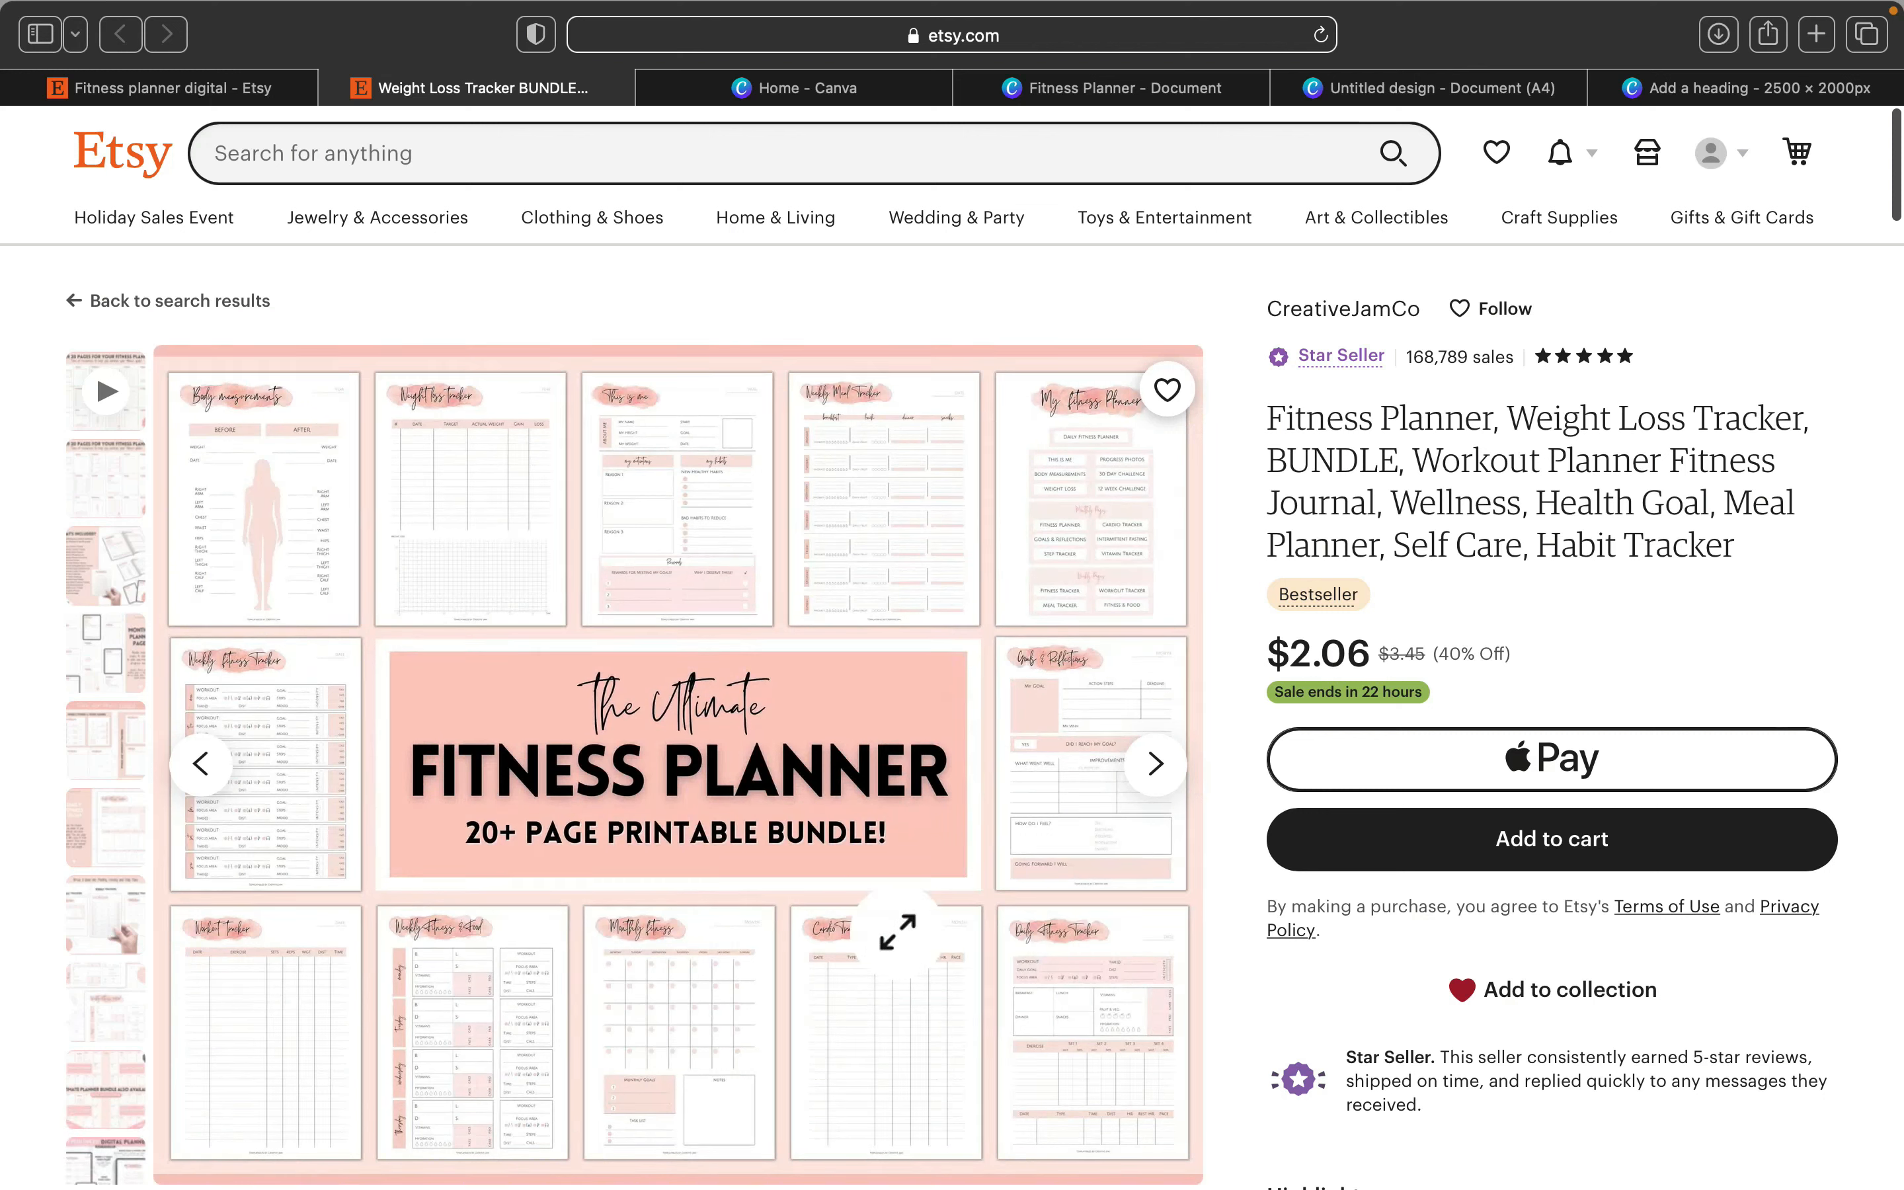
{"action": "left_click", "coordinate": [1158, 764]}
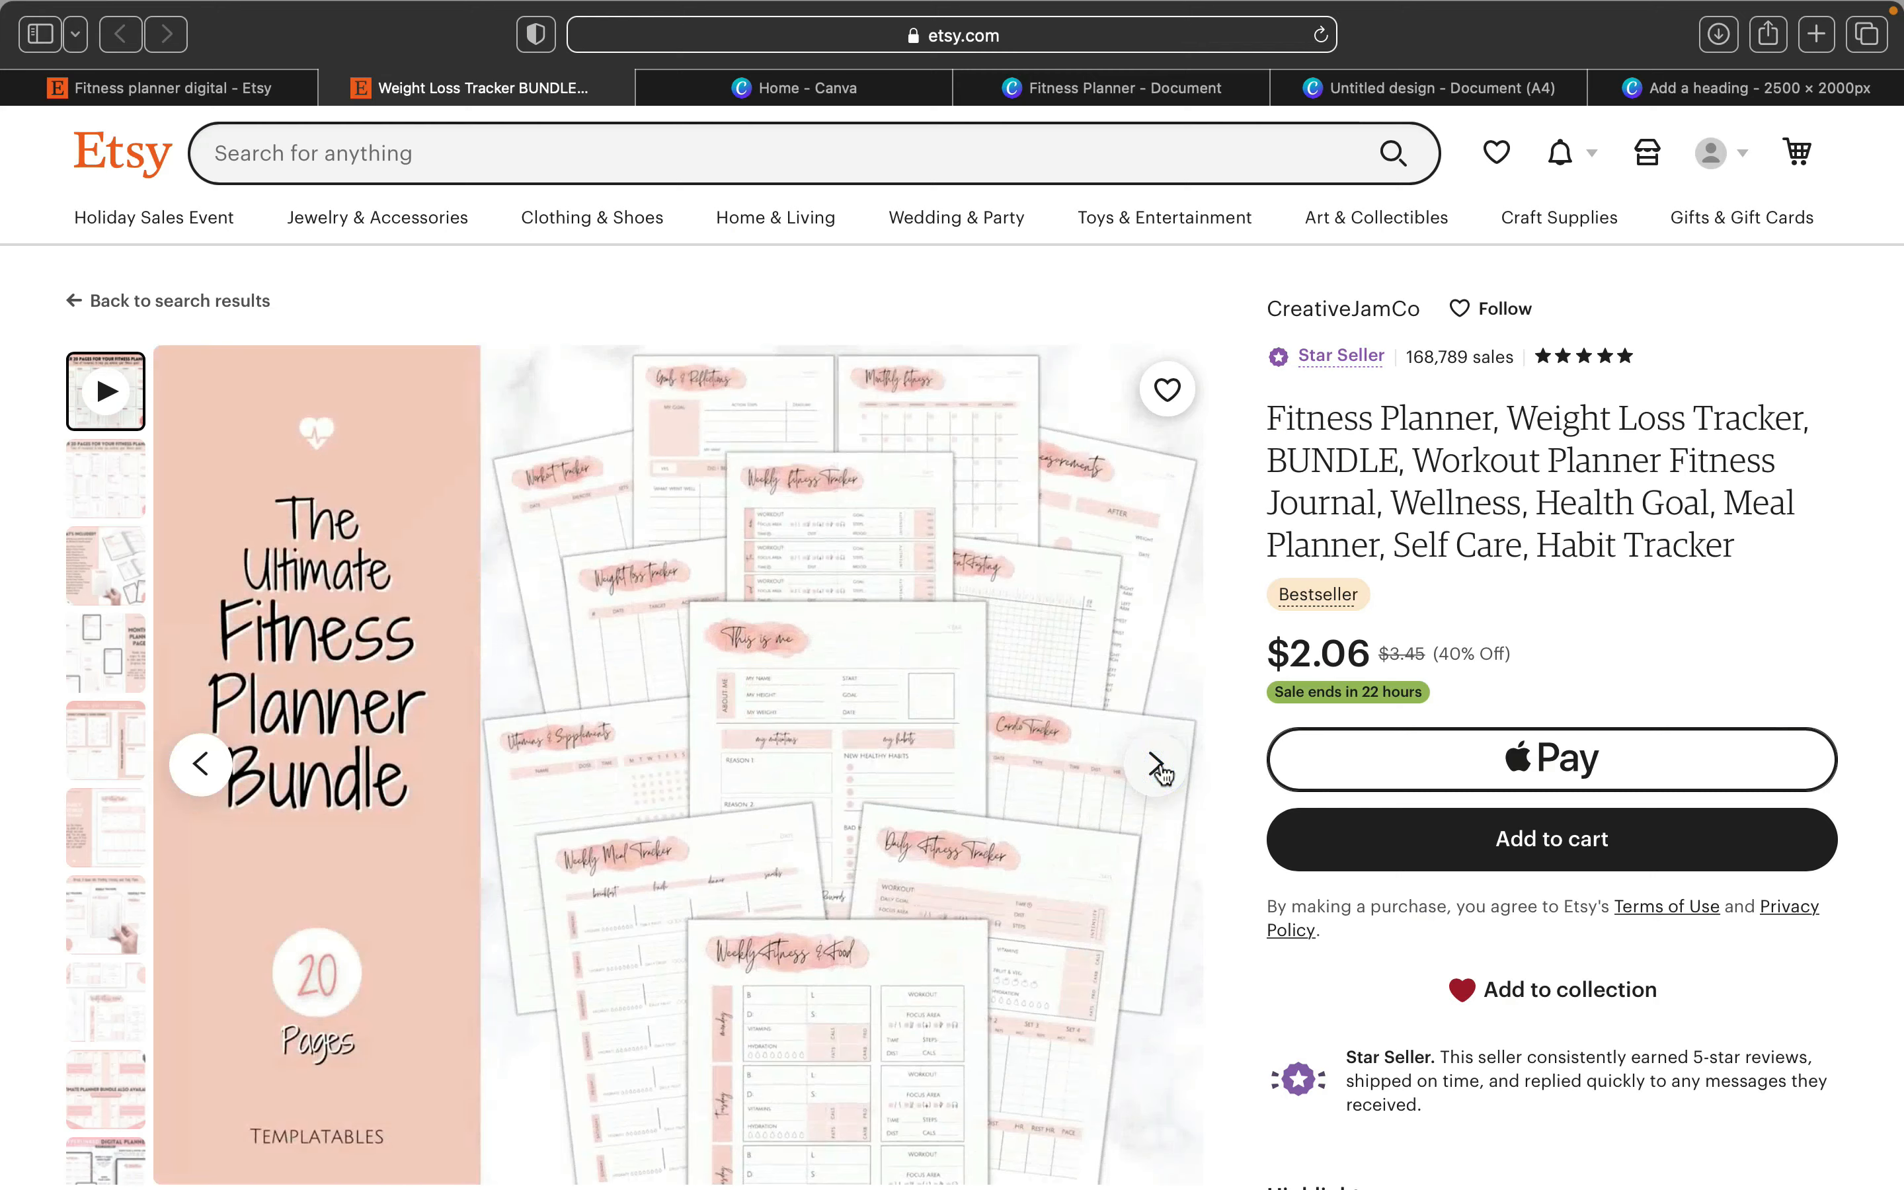
{"action": "left_click", "coordinate": [1156, 763]}
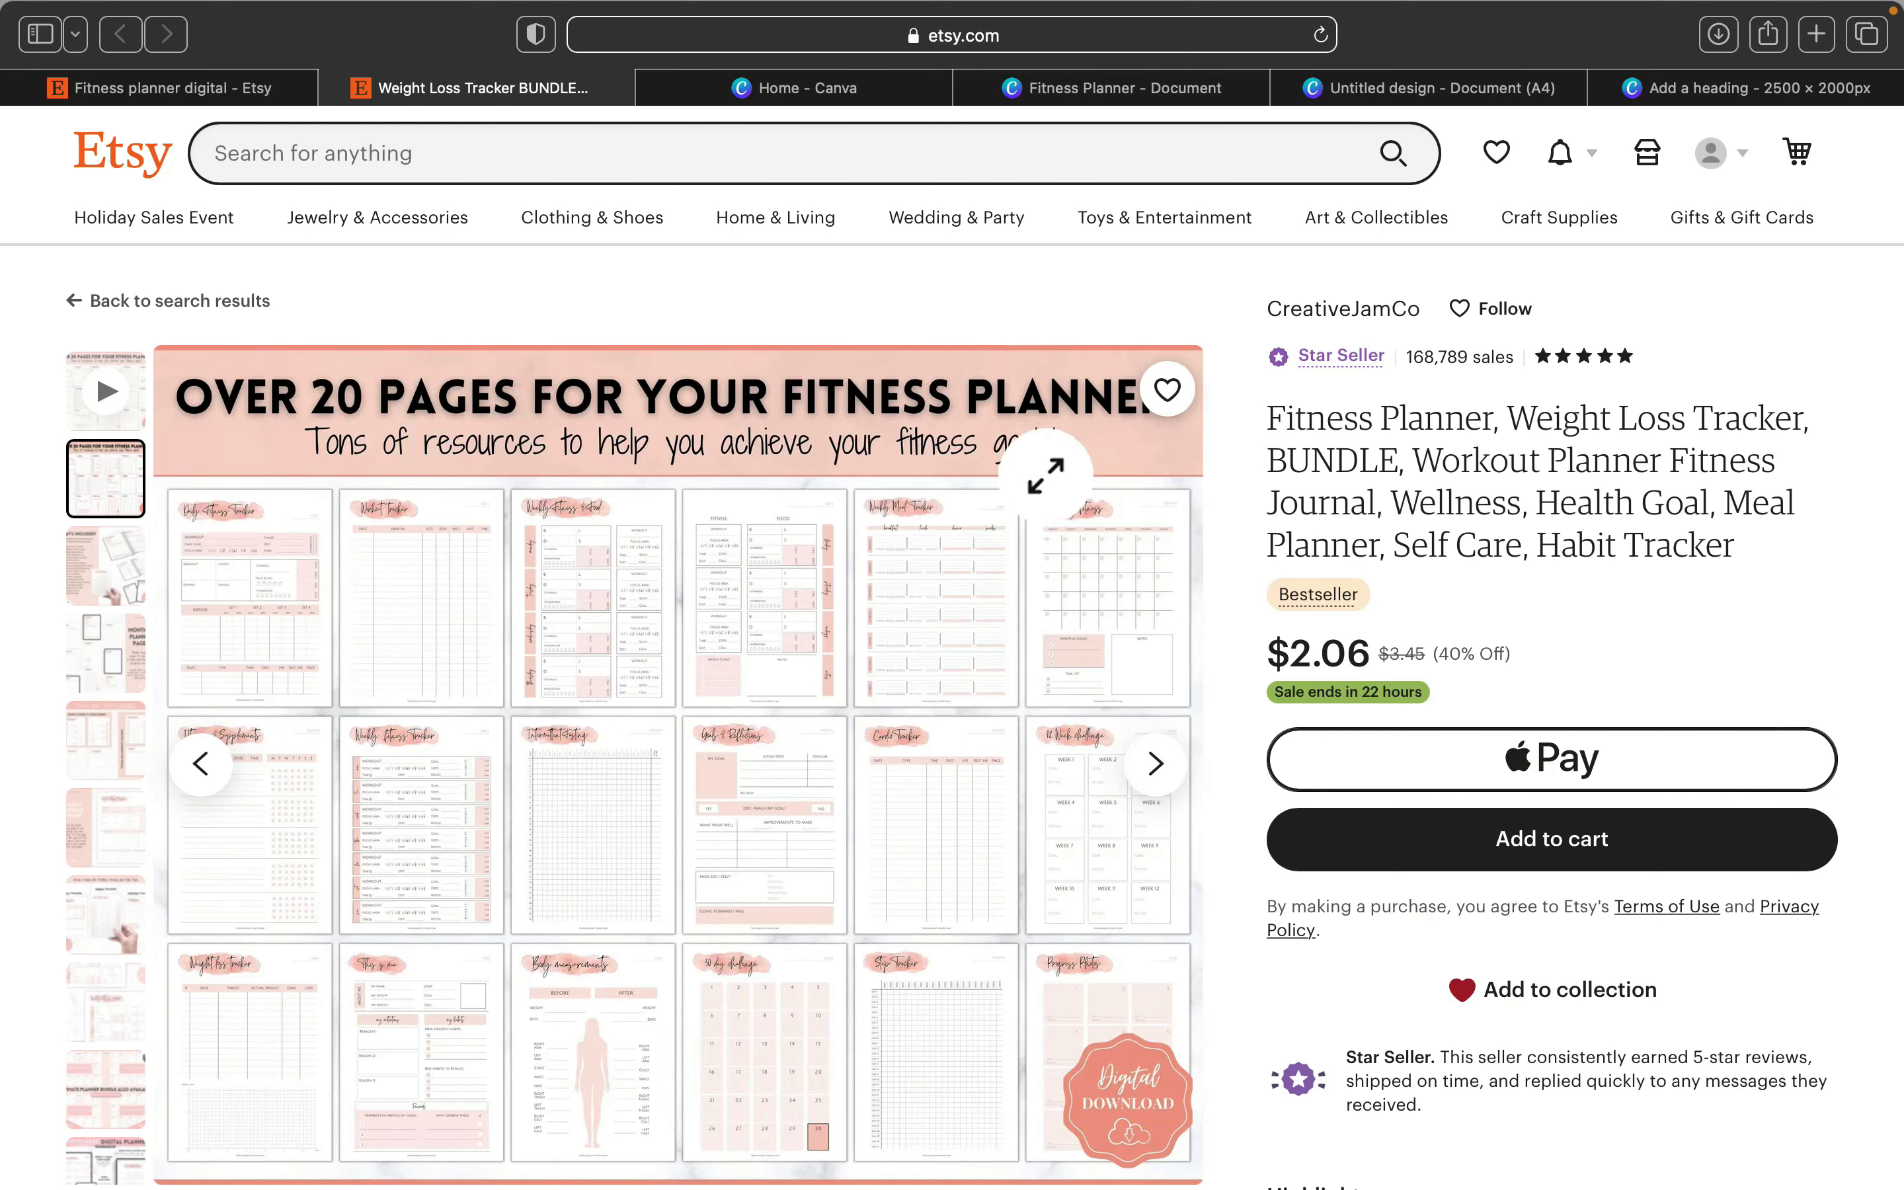
{"action": "left_click", "coordinate": [1155, 765]}
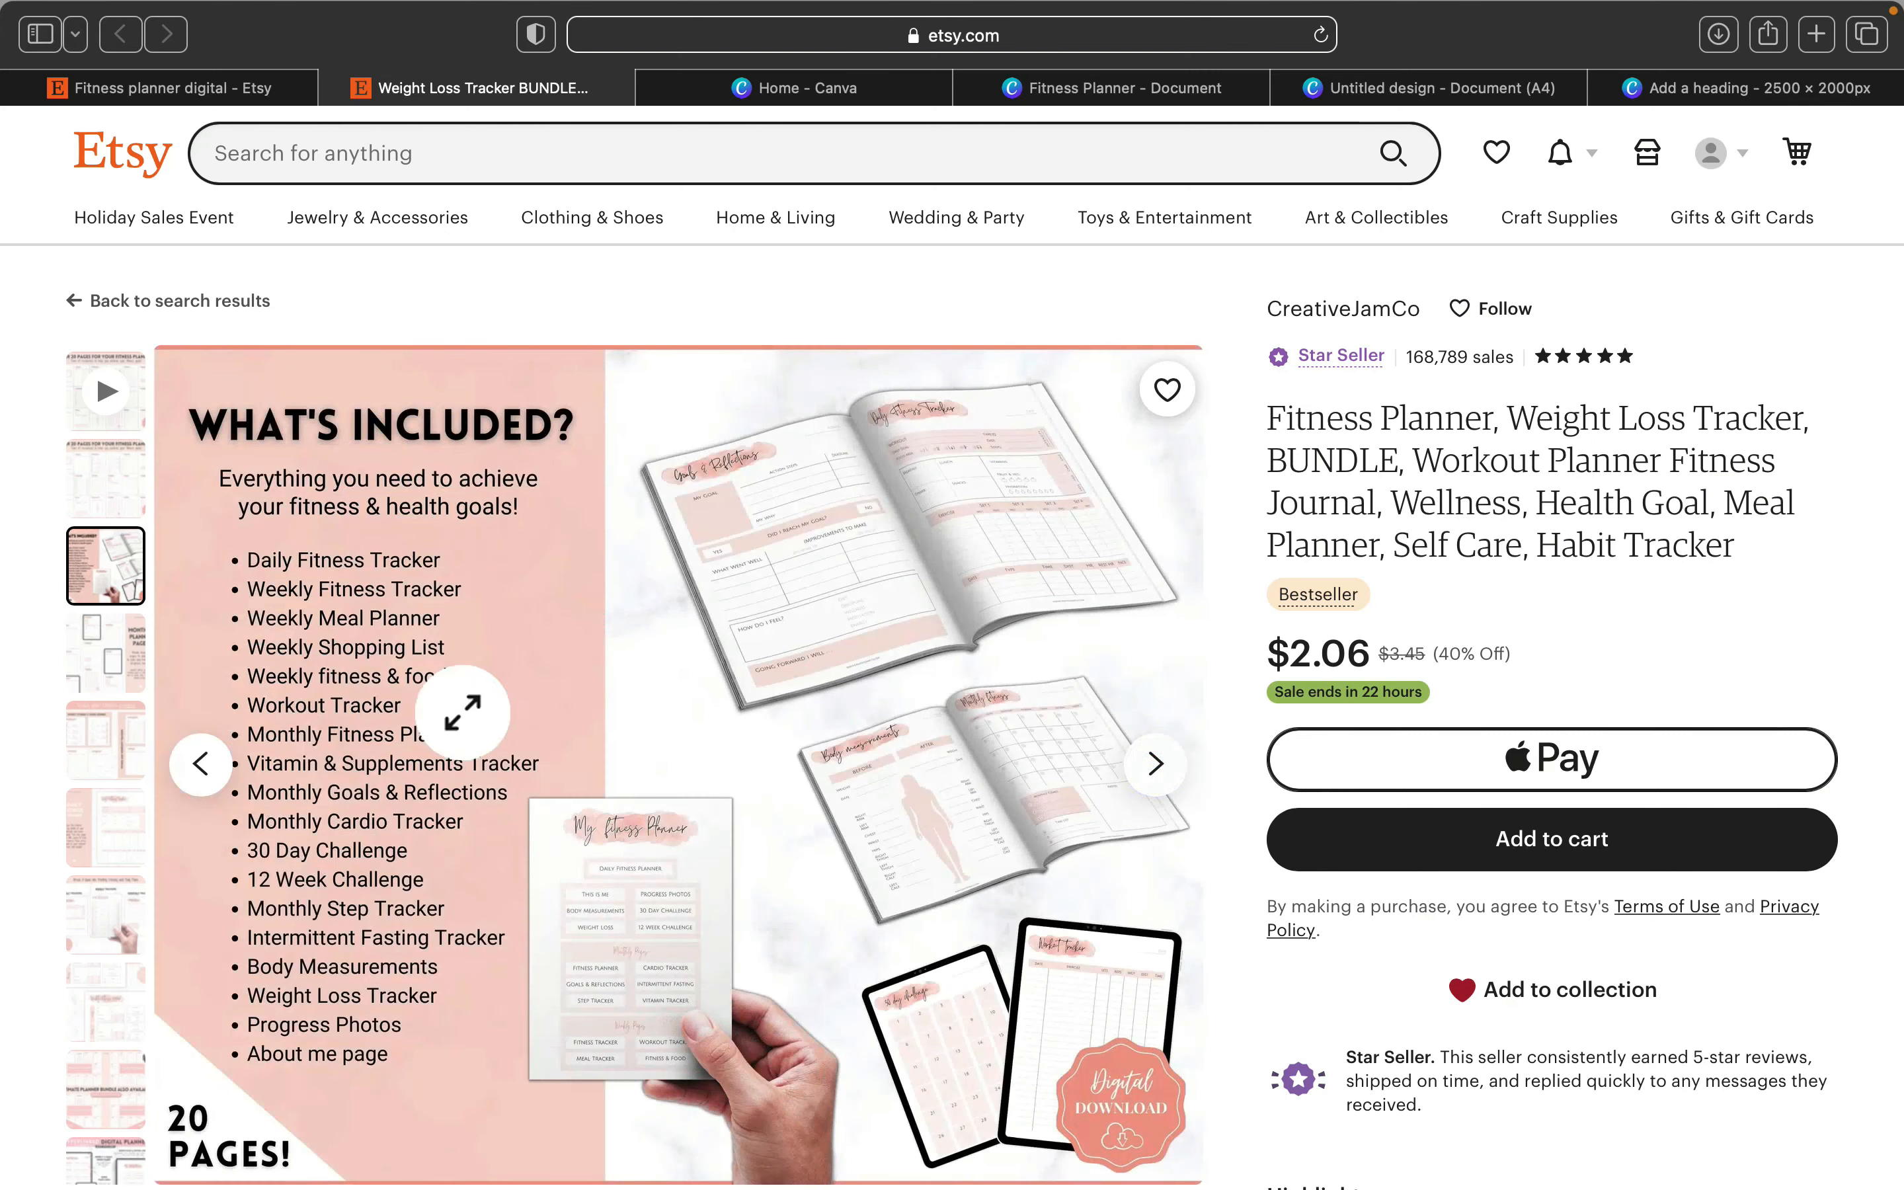
{"action": "scroll", "coordinate": [283, 756], "scroll_direction": "down", "scroll_amount": 3}
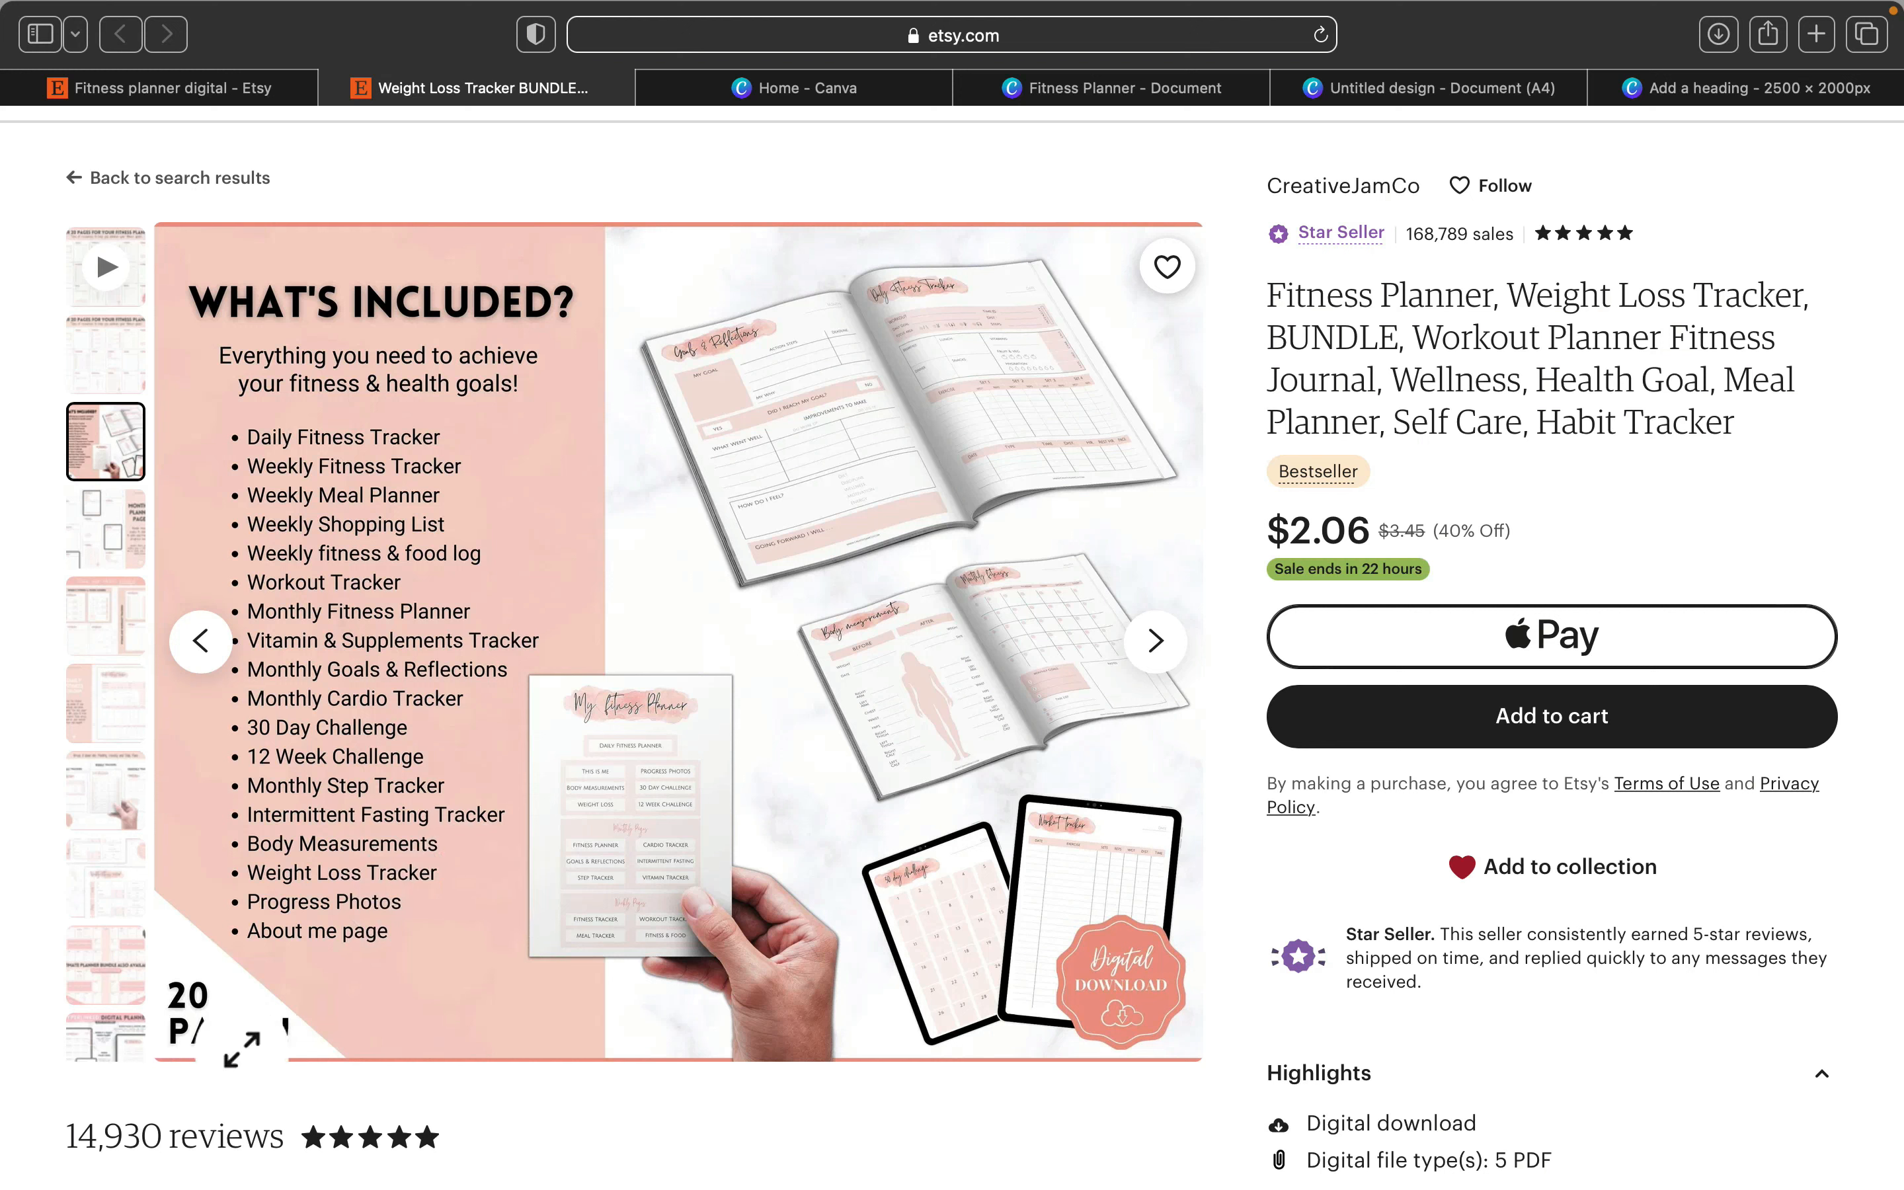
{"action": "left_click", "coordinate": [1153, 642]}
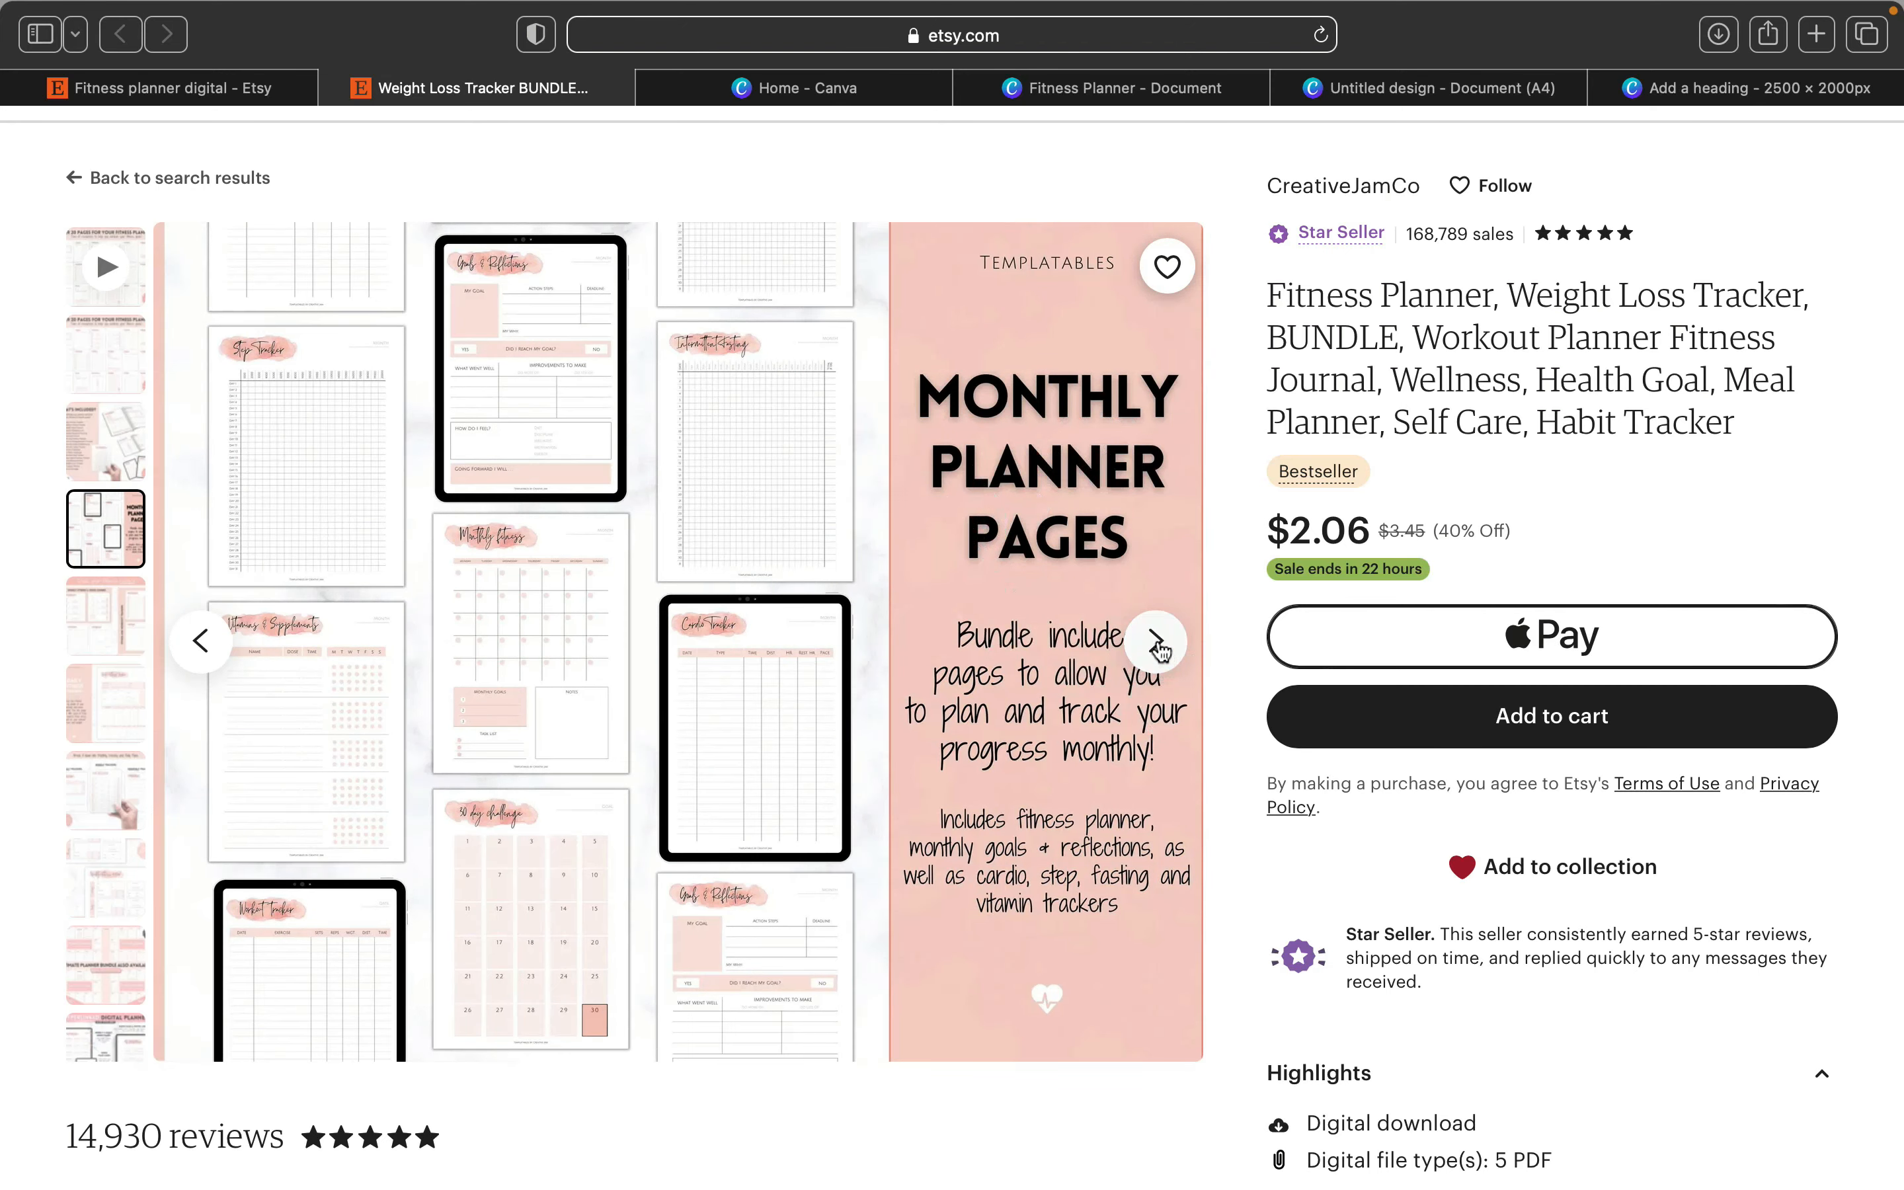
{"action": "left_click", "coordinate": [1155, 642]}
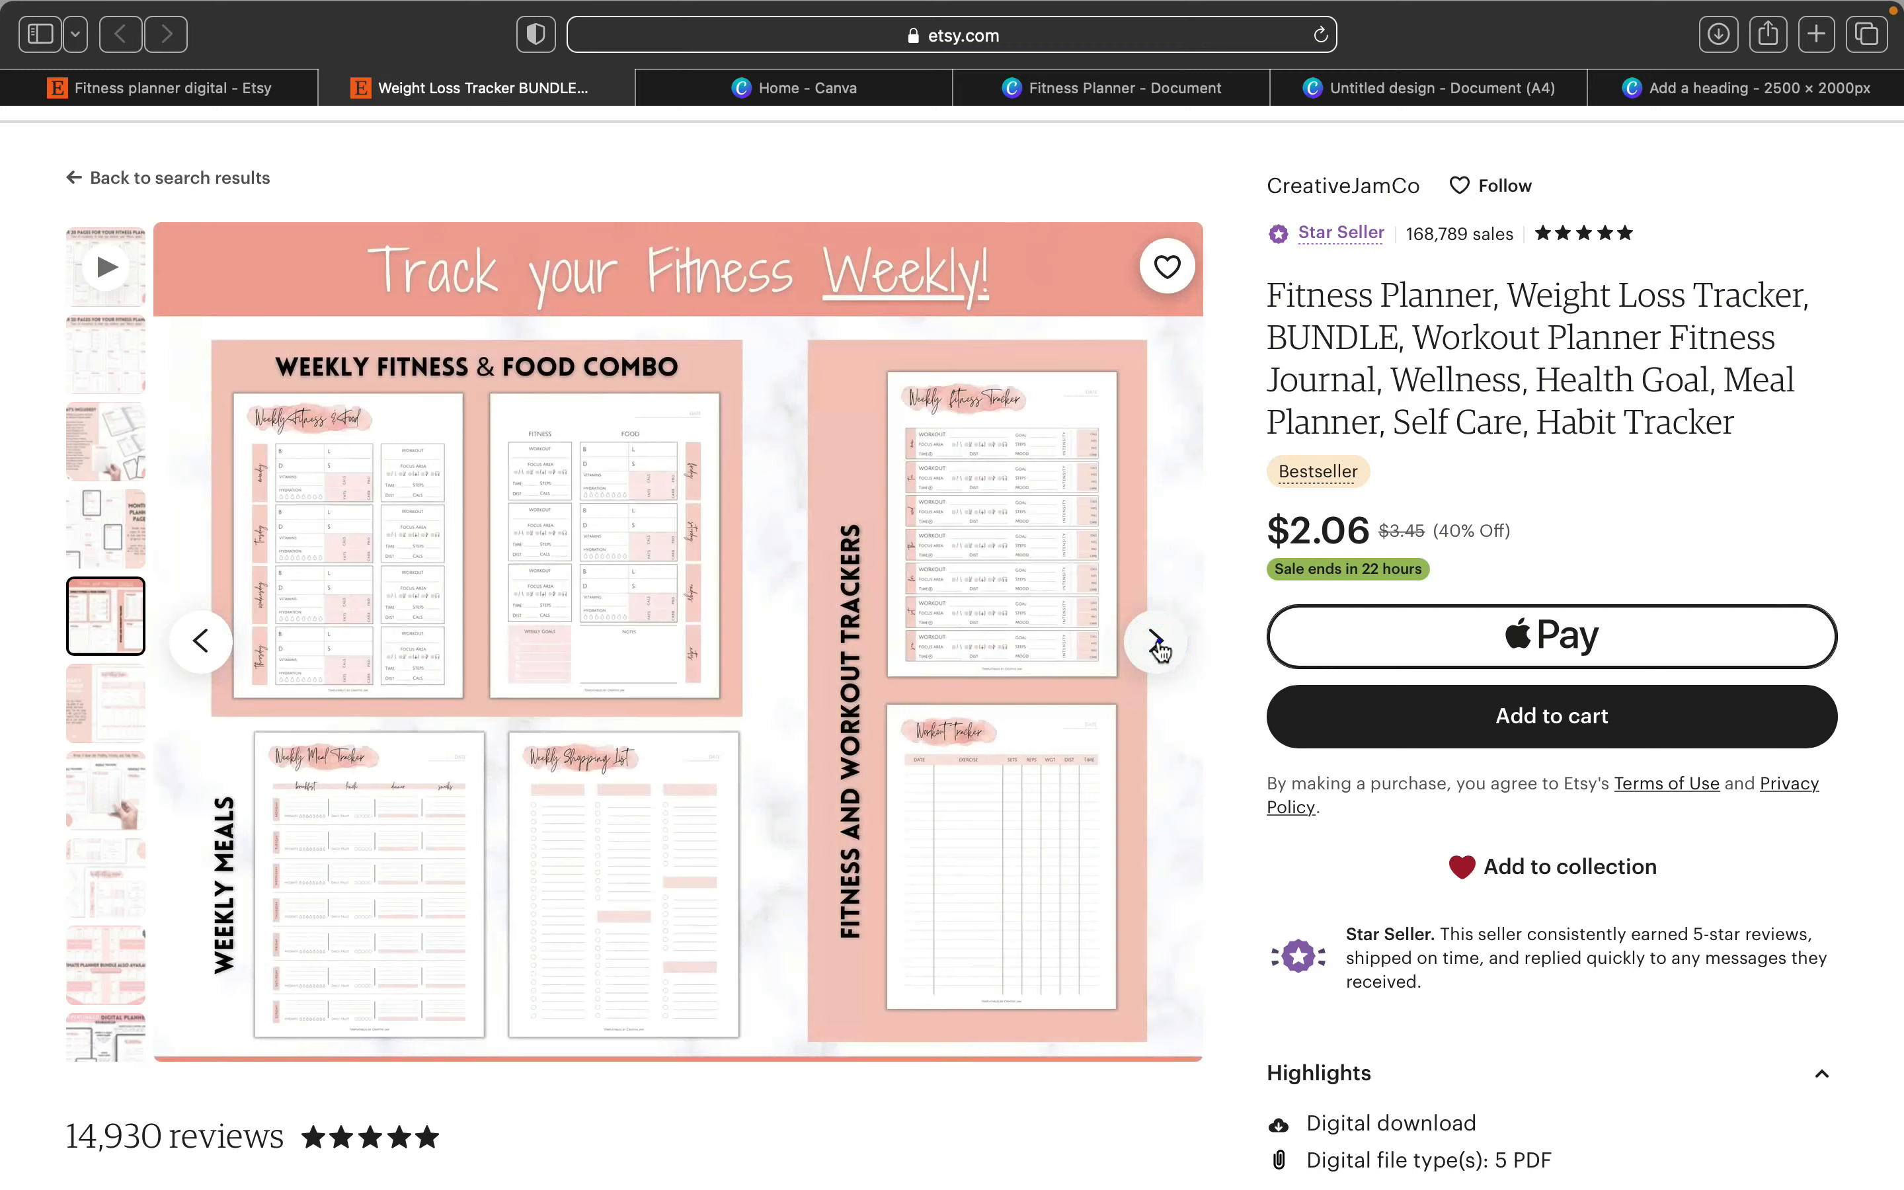
{"action": "left_click", "coordinate": [1155, 642]}
Return to the mockup design in Canva, go to its first page, and choose JPG as the download file type.
{"action": "left_click", "coordinate": [1664, 88]}
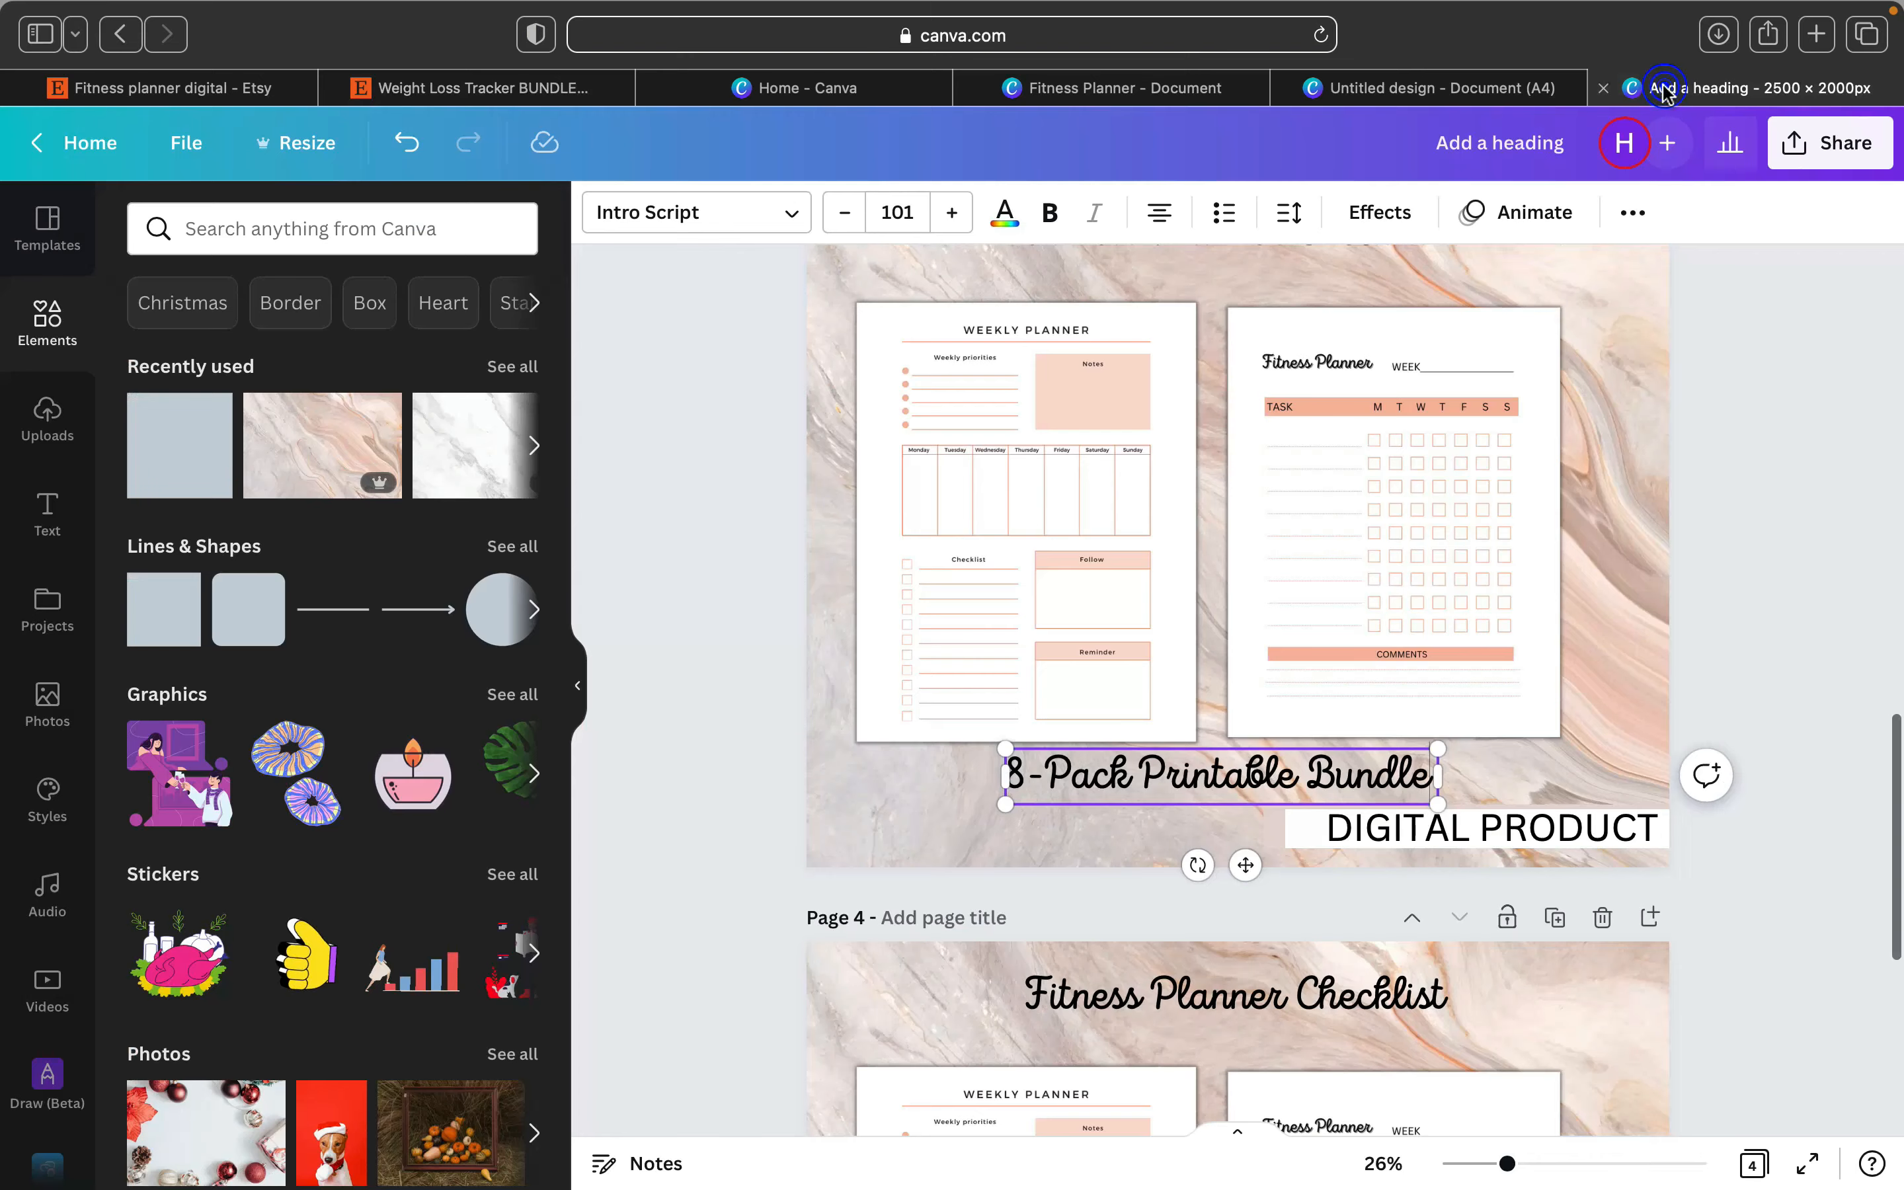
{"action": "scroll", "coordinate": [1134, 606], "scroll_direction": "down", "scroll_amount": 8}
{"action": "scroll", "coordinate": [1134, 606], "scroll_direction": "up", "scroll_amount": 20}
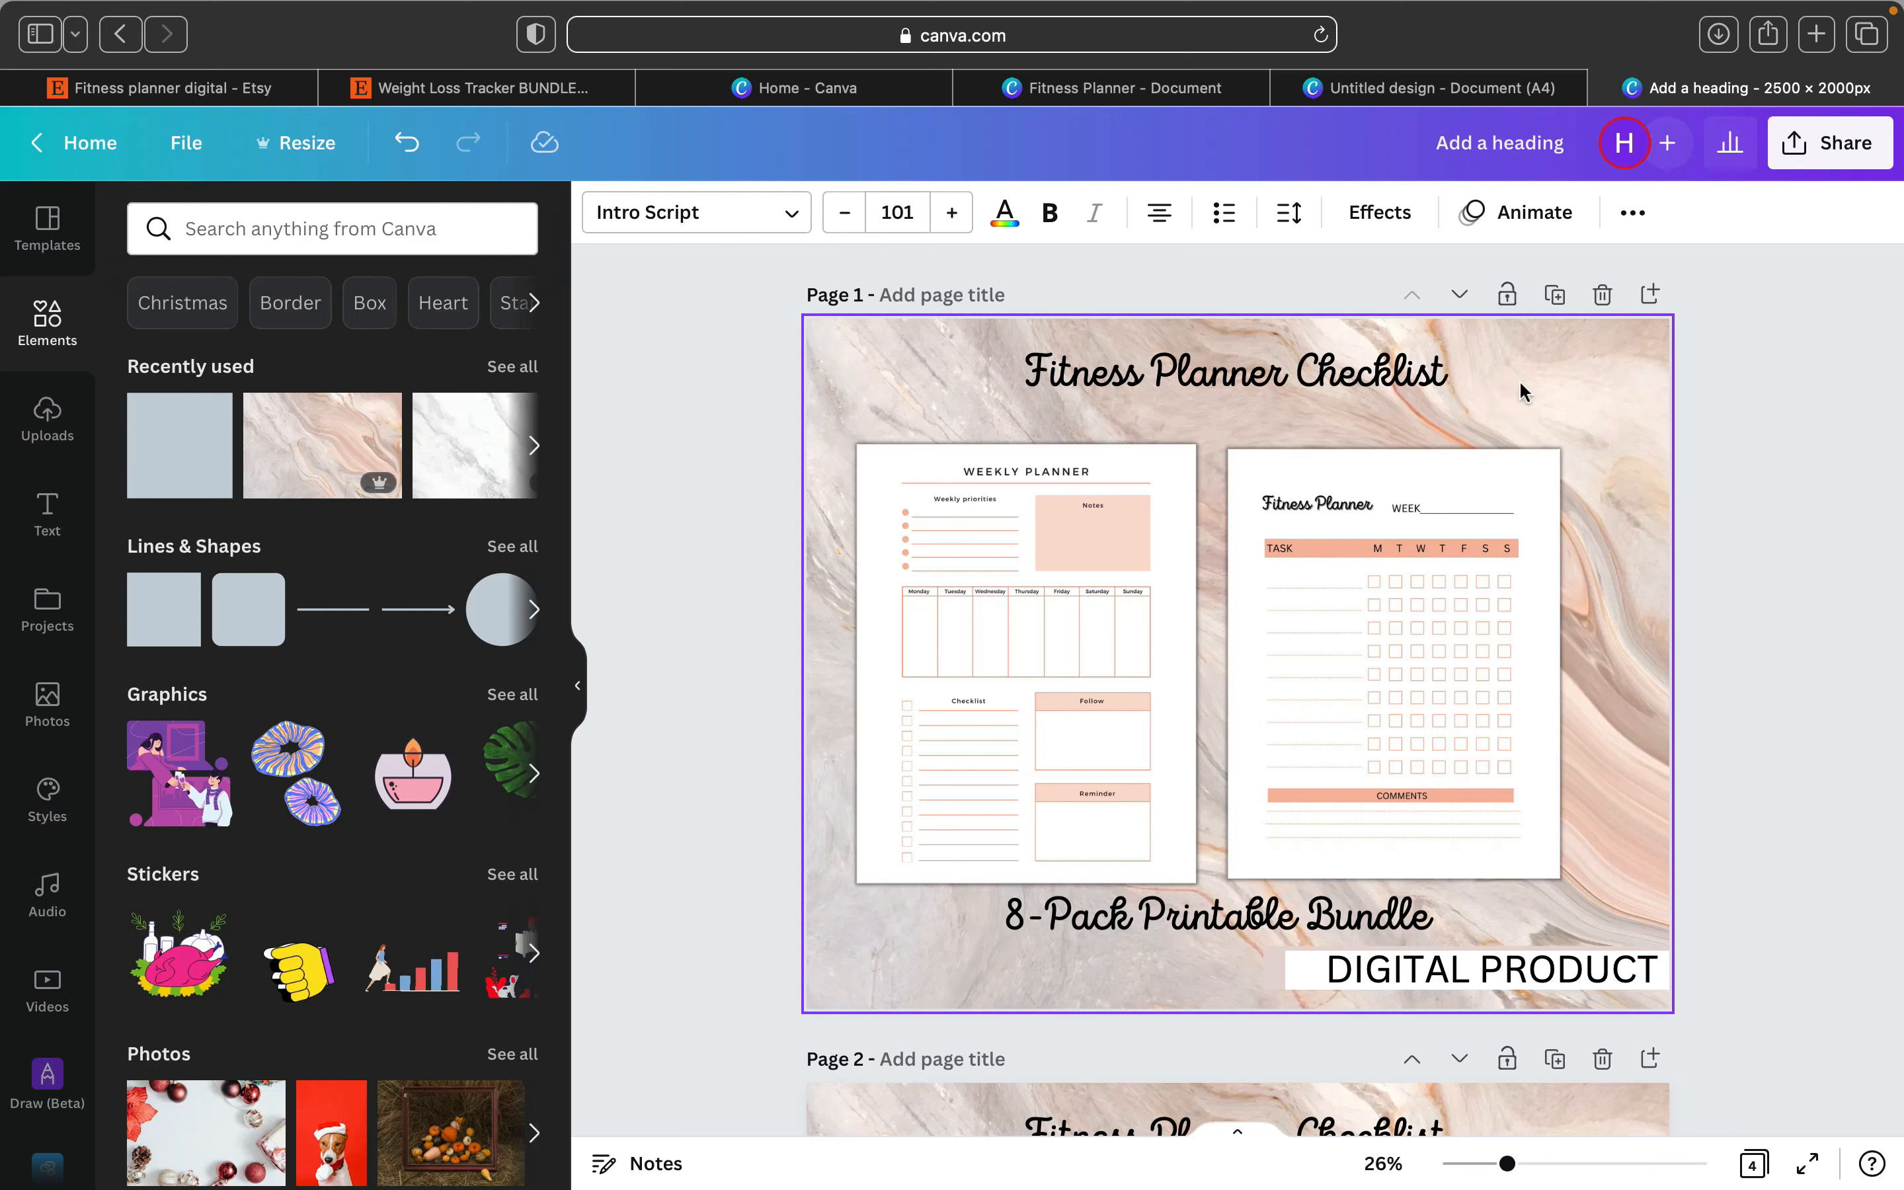
{"action": "left_click", "coordinate": [1843, 144]}
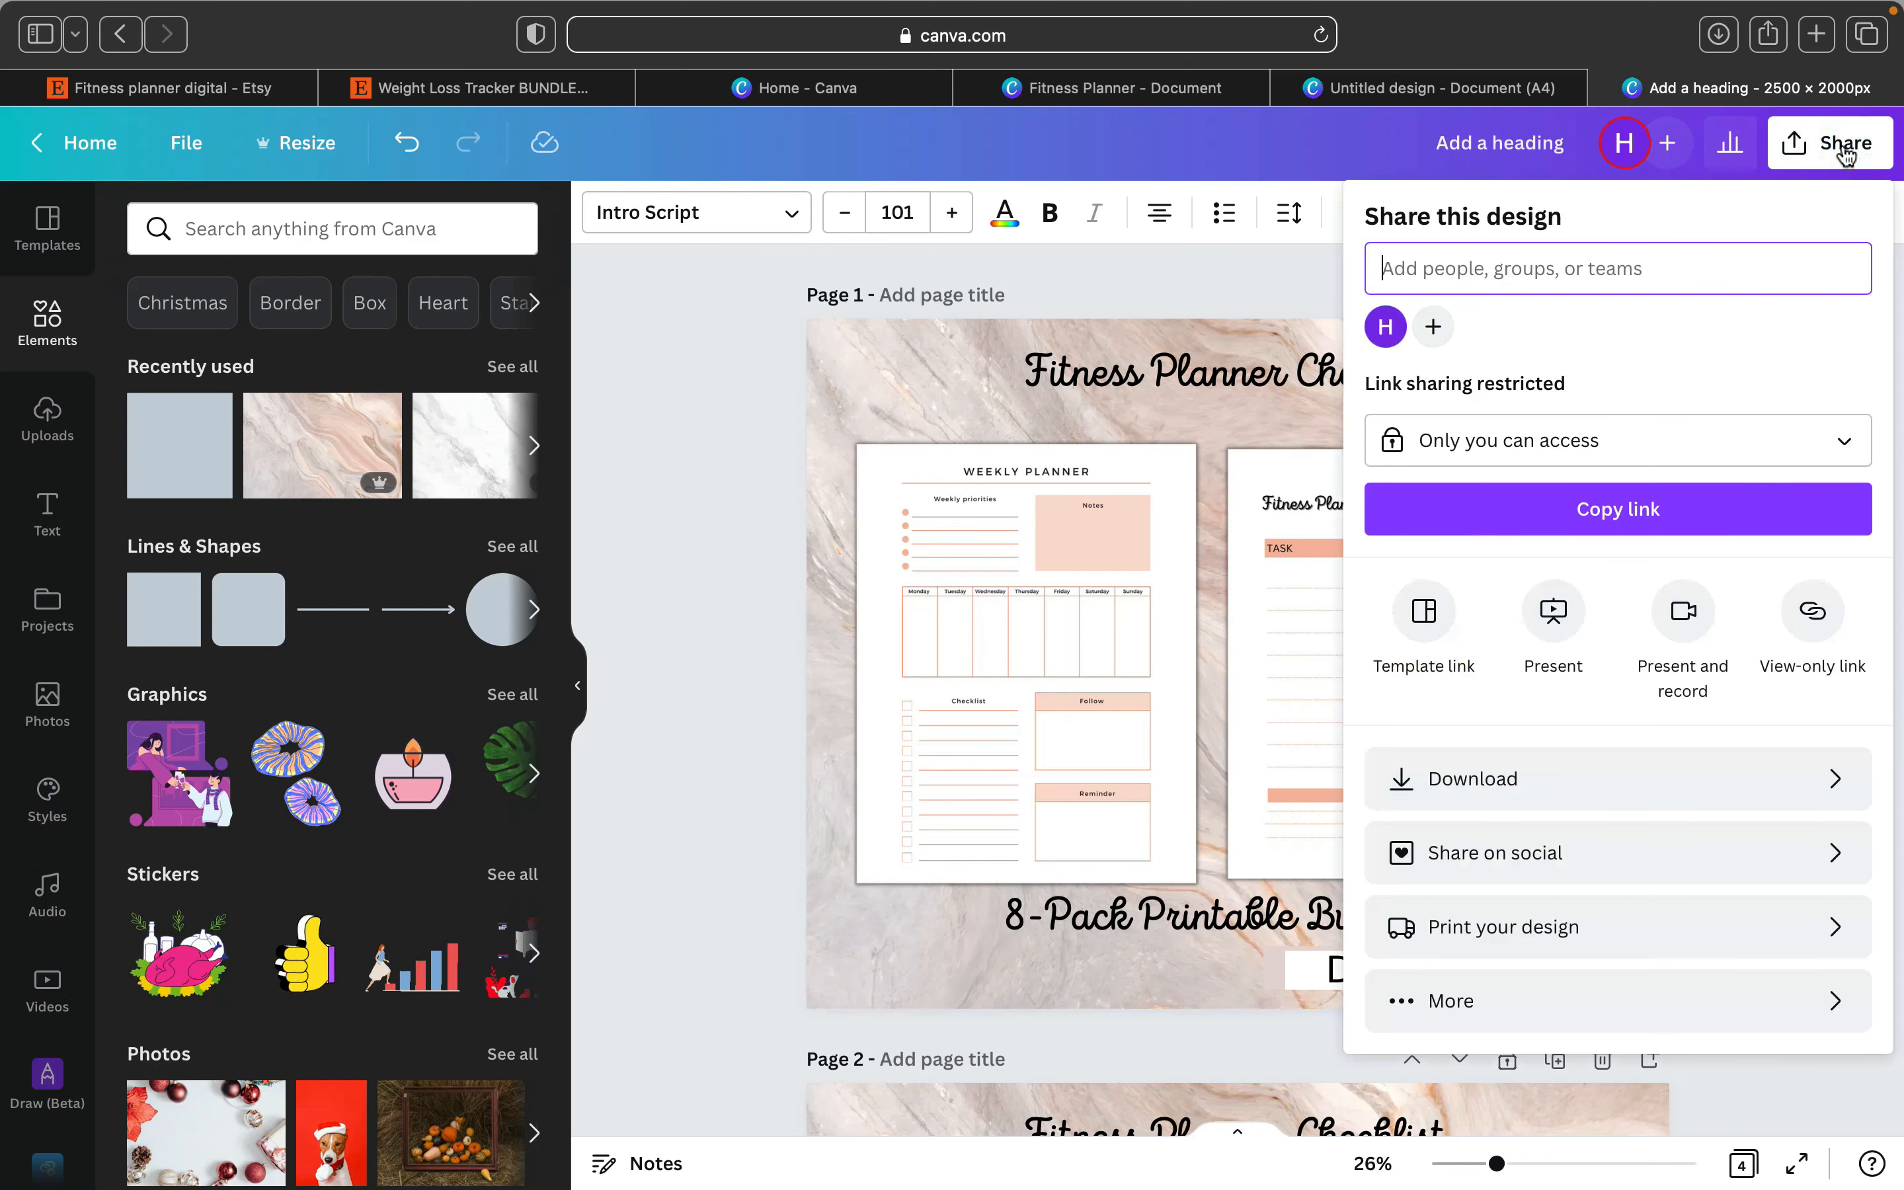
{"action": "left_click", "coordinate": [1562, 803]}
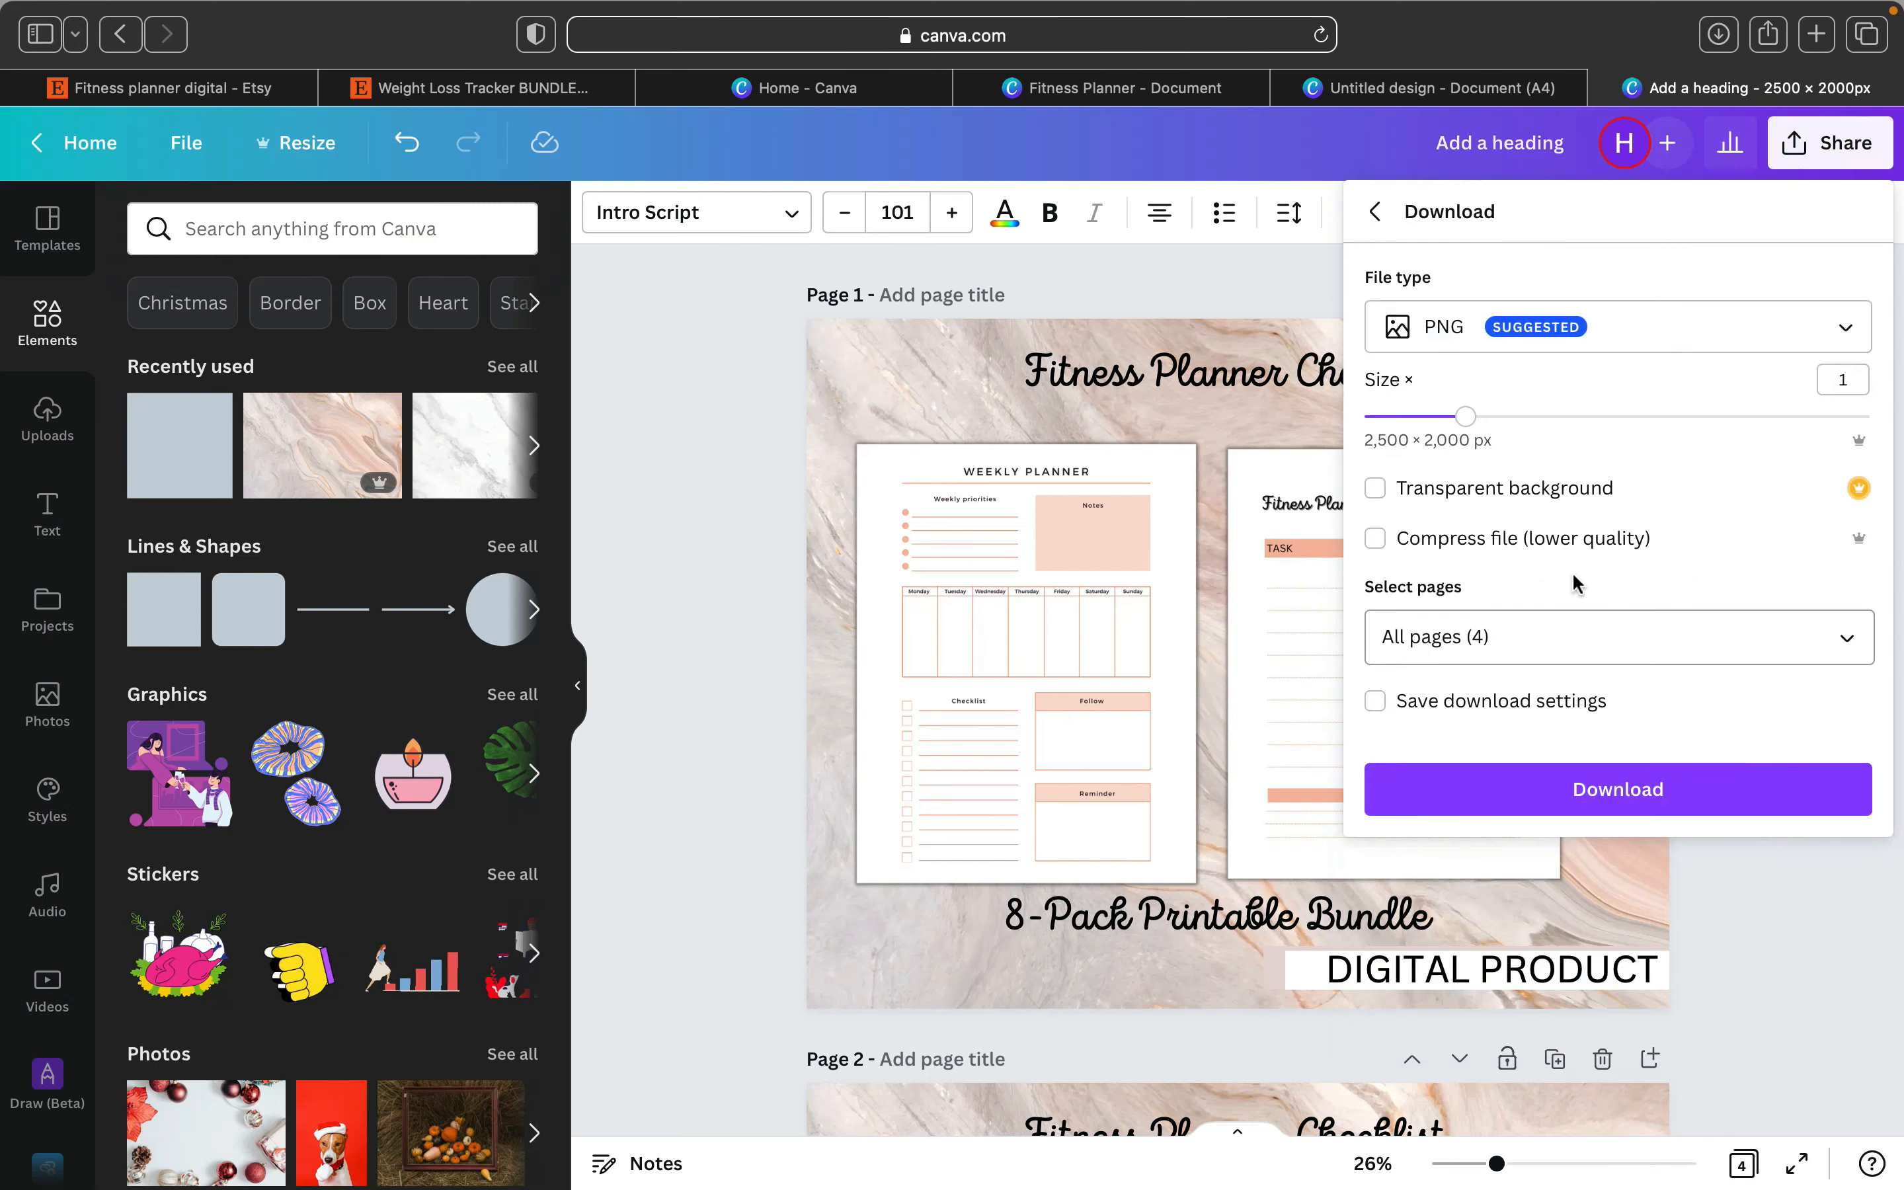
{"action": "left_click", "coordinate": [1847, 319]}
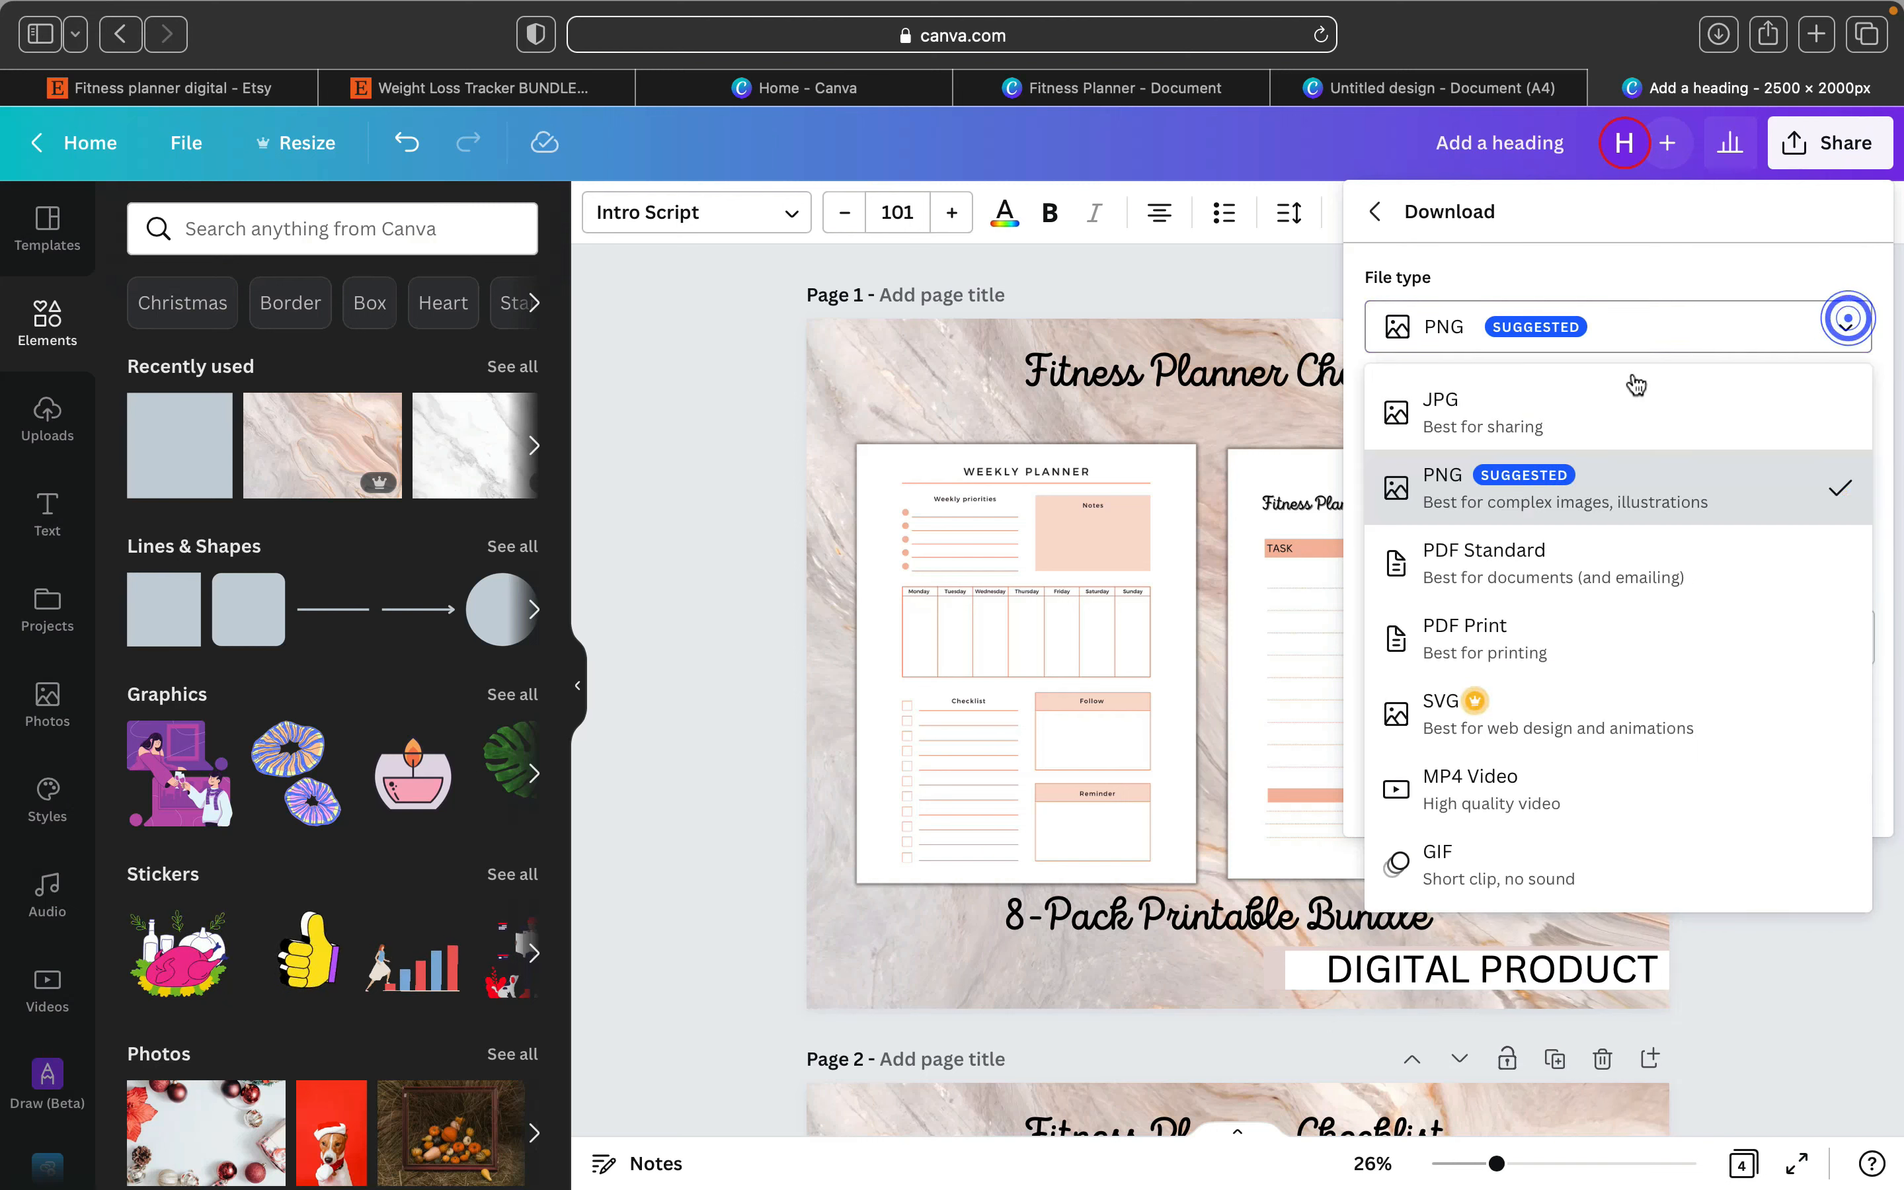
{"action": "left_click", "coordinate": [1582, 400]}
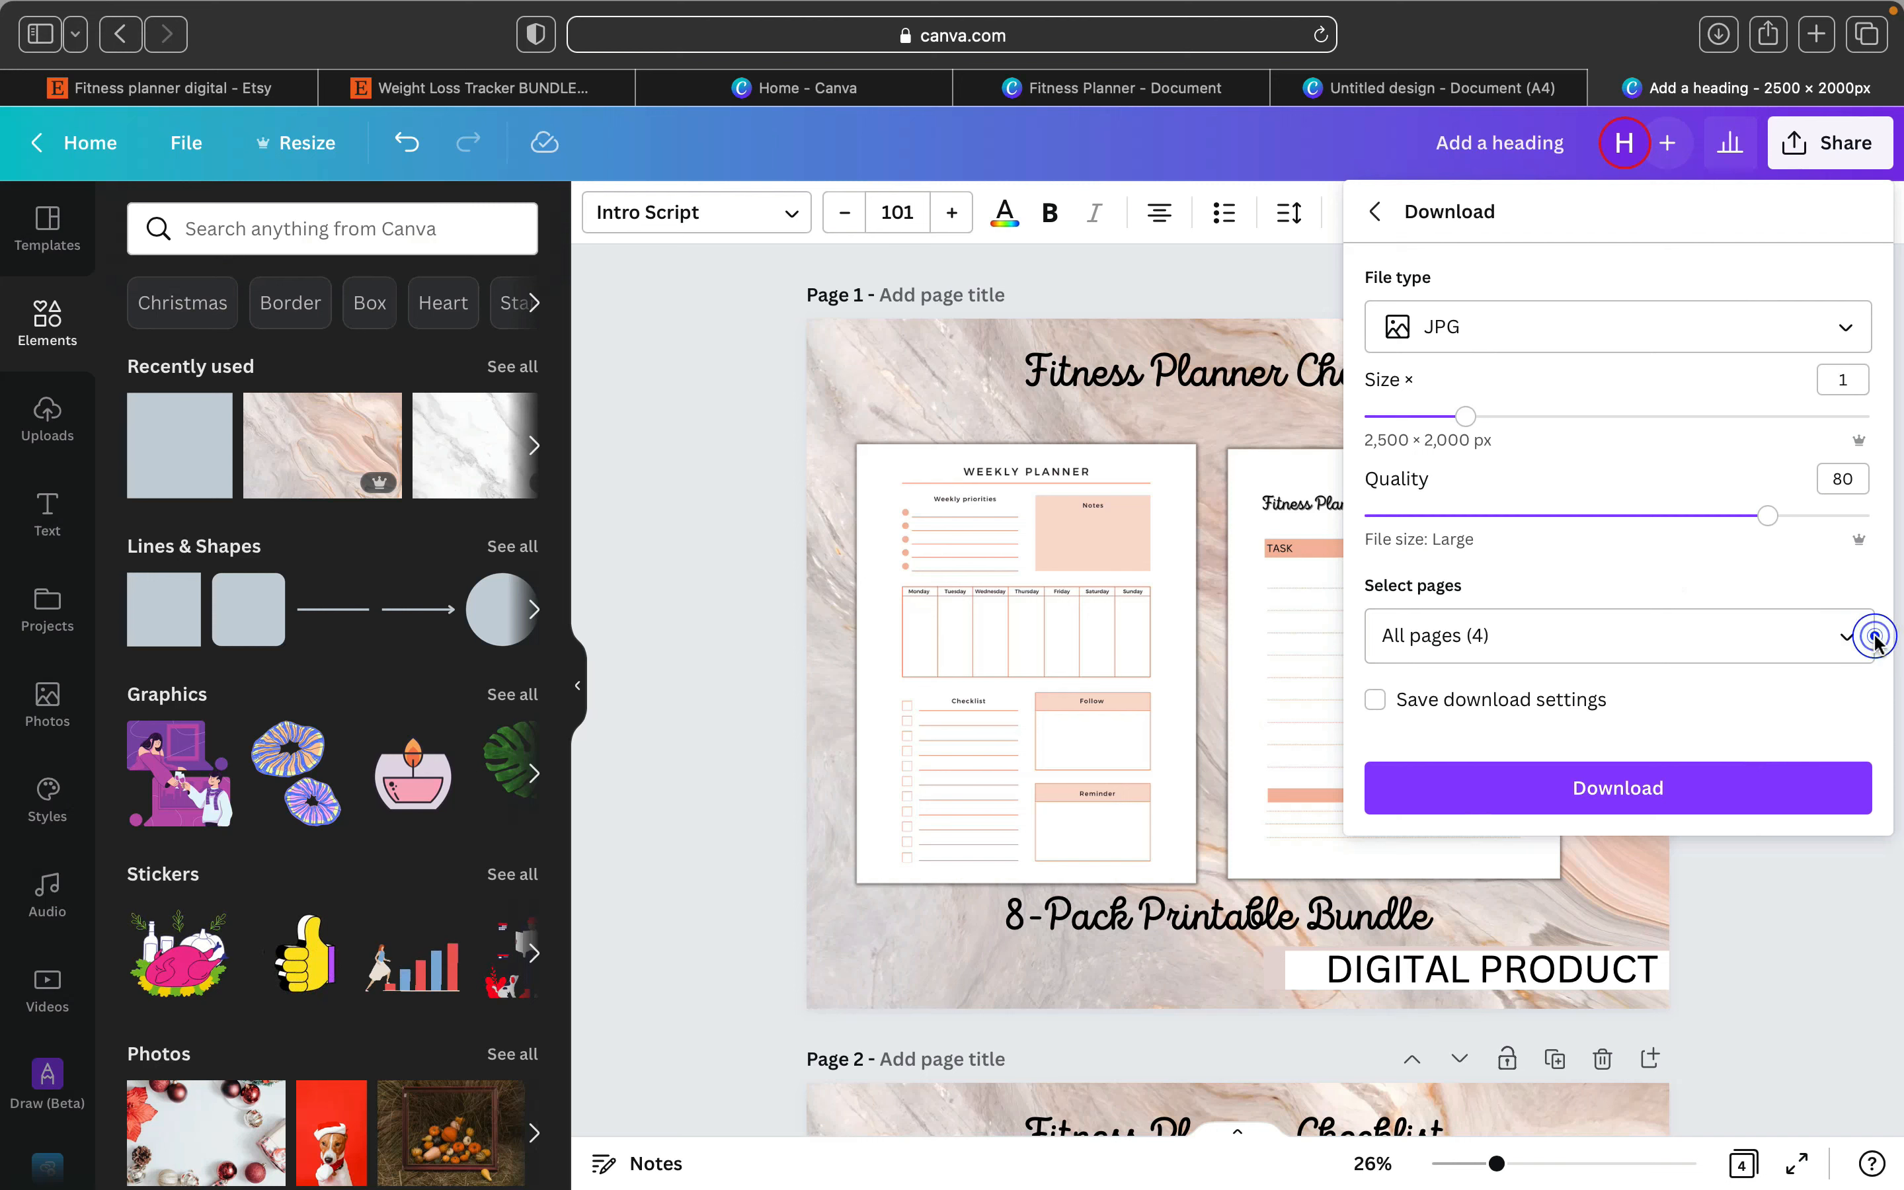
Limit the download to the current page, Page 1, download it, and dismiss the completed-download message.
{"action": "left_click", "coordinate": [1850, 636]}
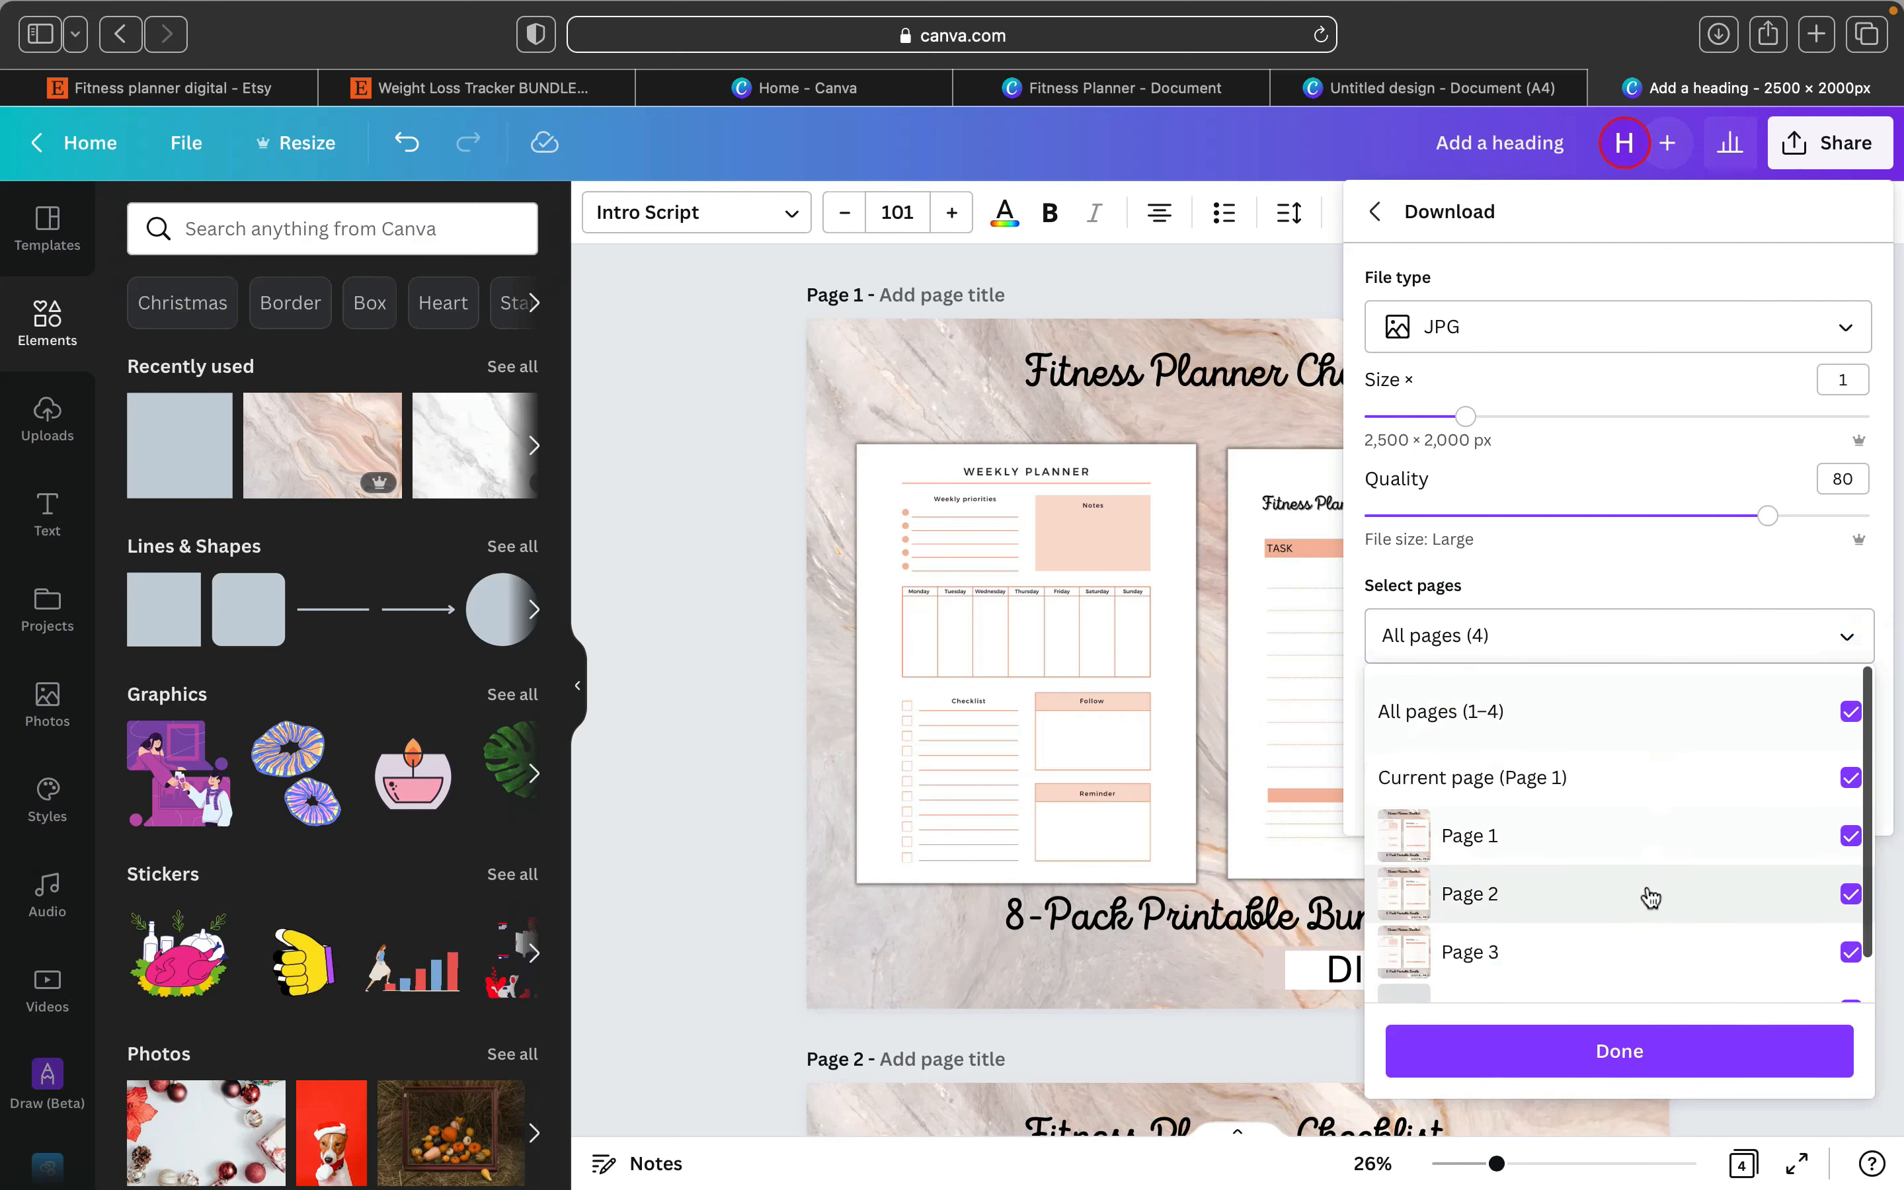
{"action": "scroll", "coordinate": [1647, 892], "scroll_direction": "down", "scroll_amount": 1}
{"action": "scroll", "coordinate": [1646, 897], "scroll_direction": "up", "scroll_amount": 1}
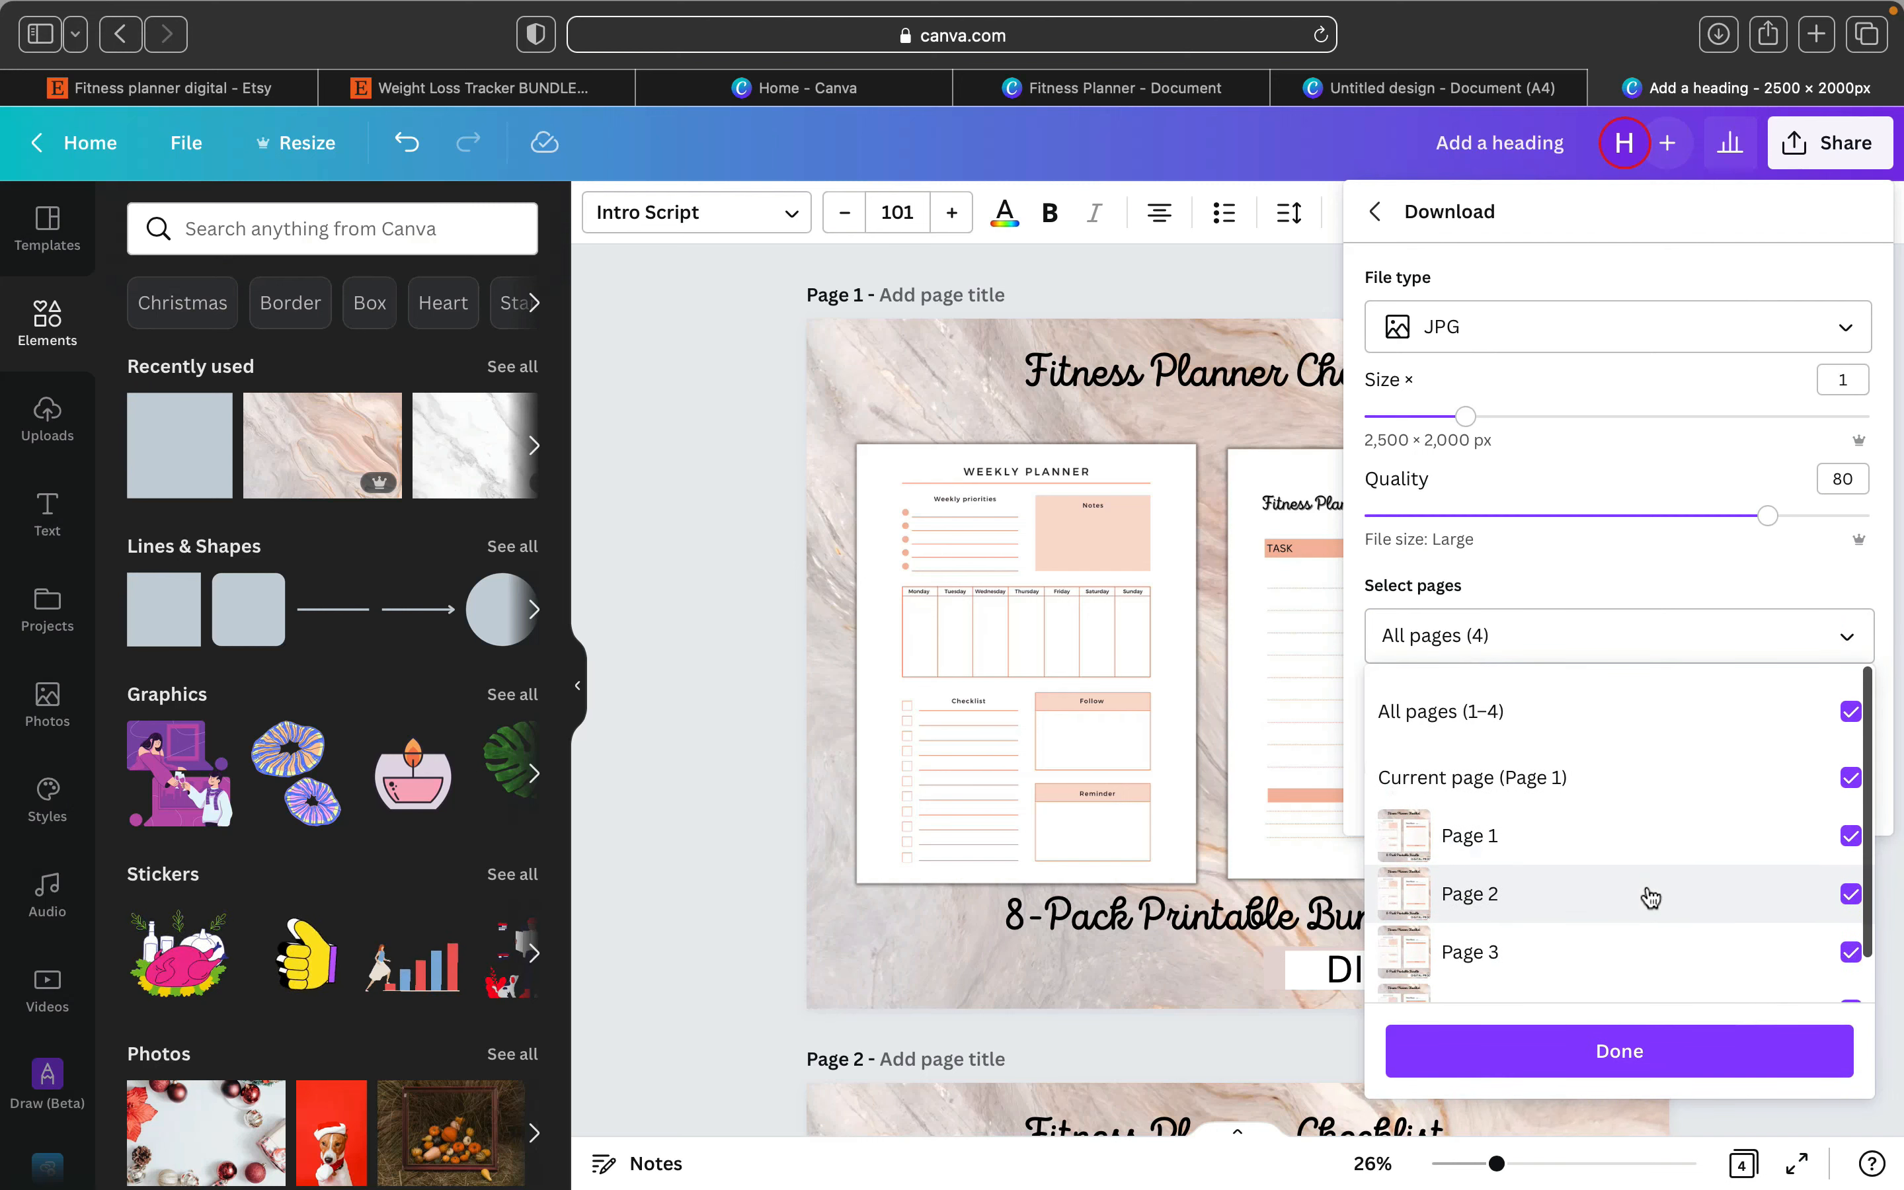
{"action": "left_click", "coordinate": [1849, 712]}
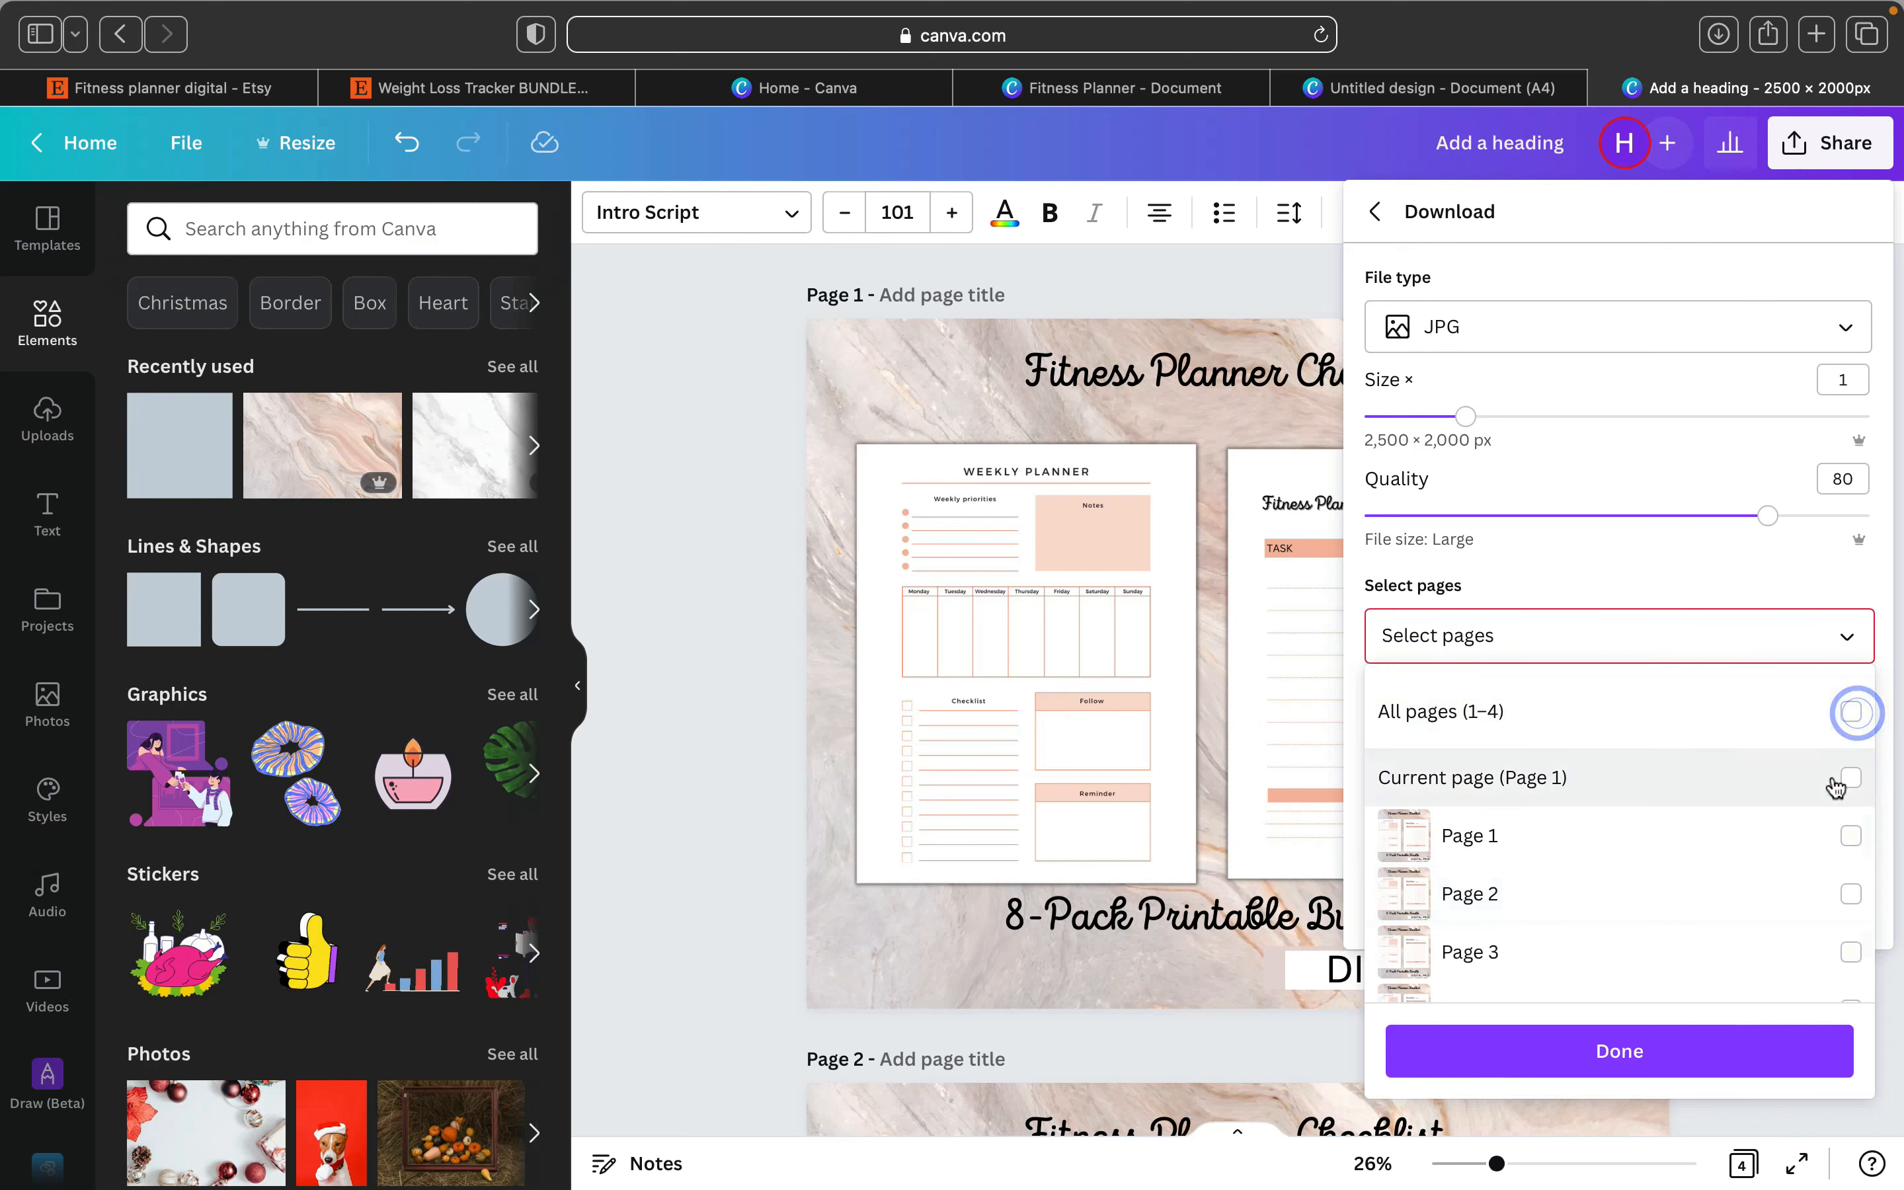
{"action": "left_click", "coordinate": [1845, 776]}
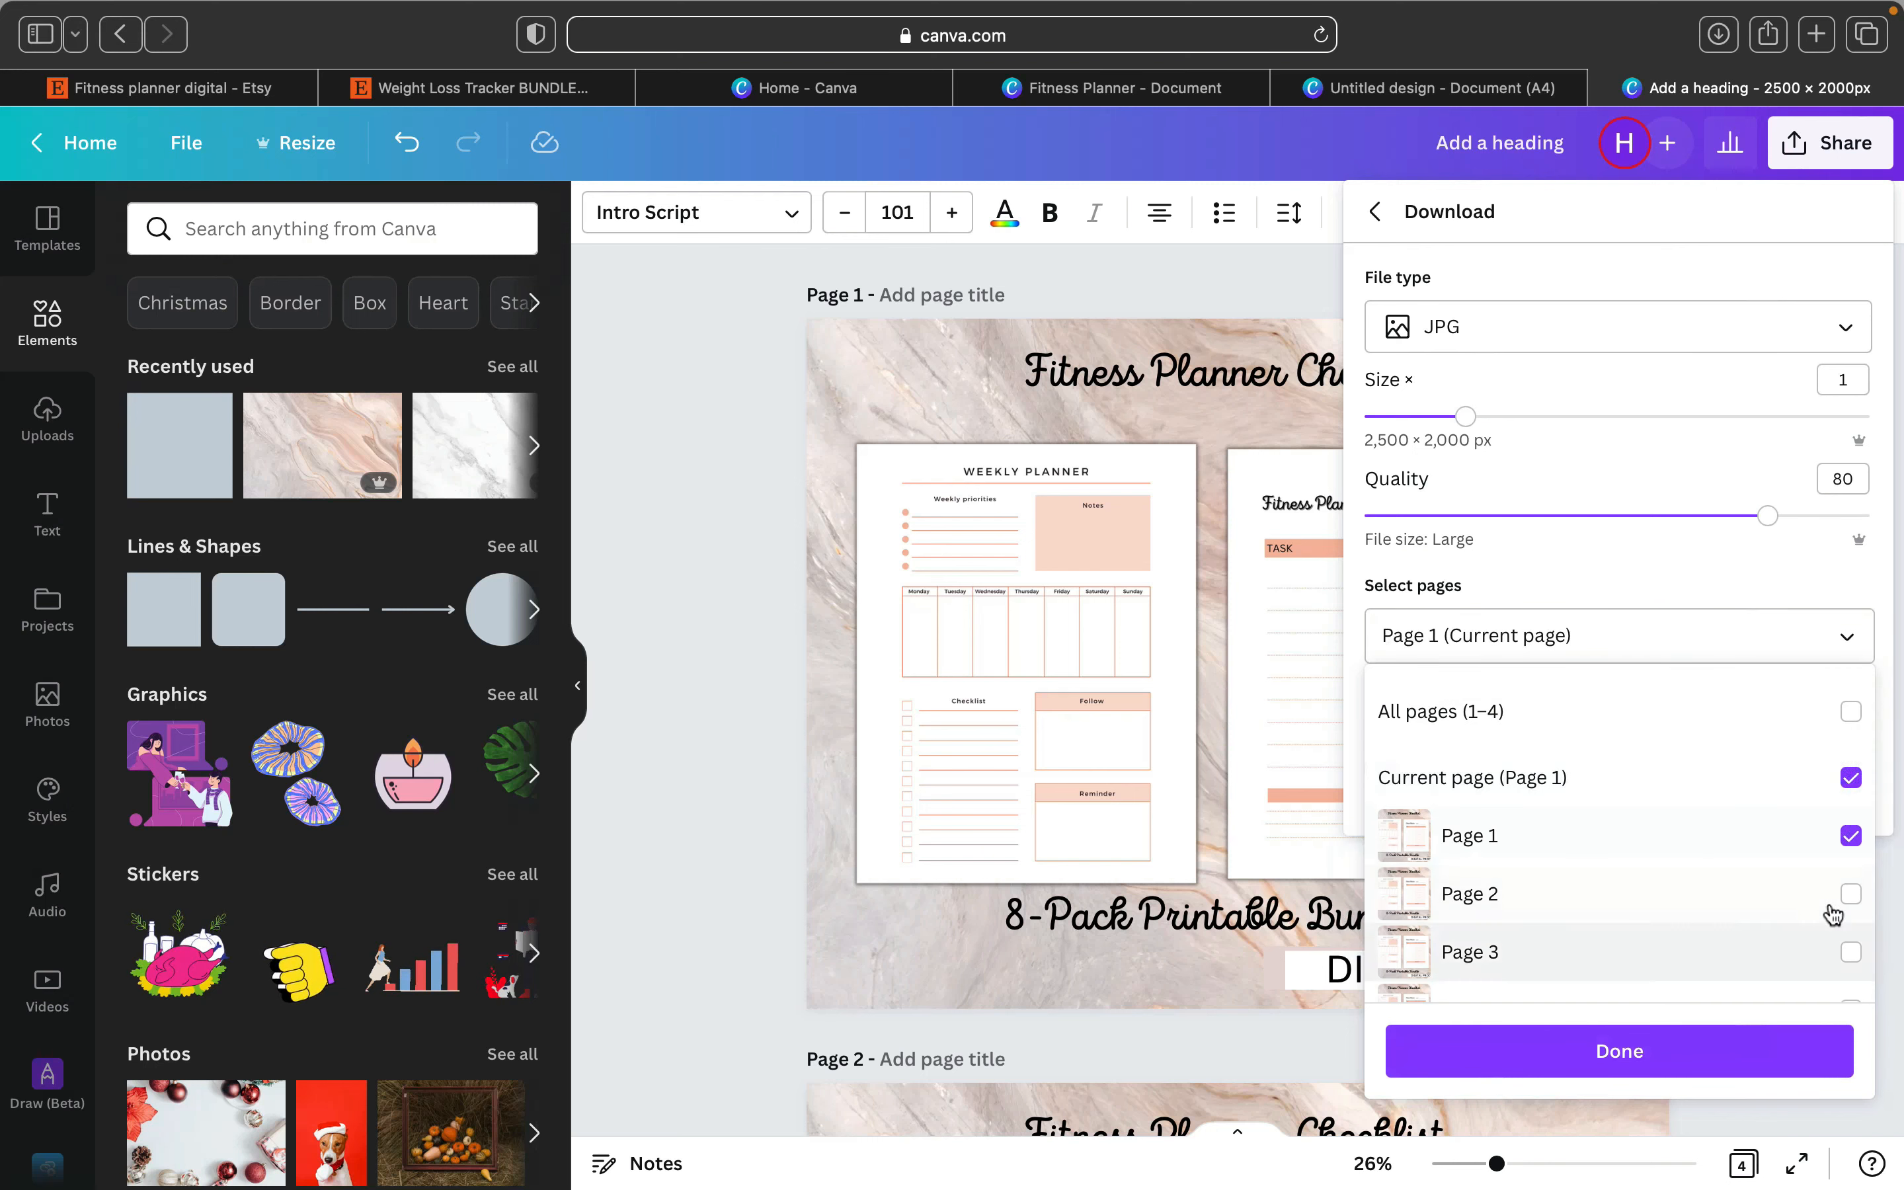
{"action": "left_click", "coordinate": [1546, 1059]}
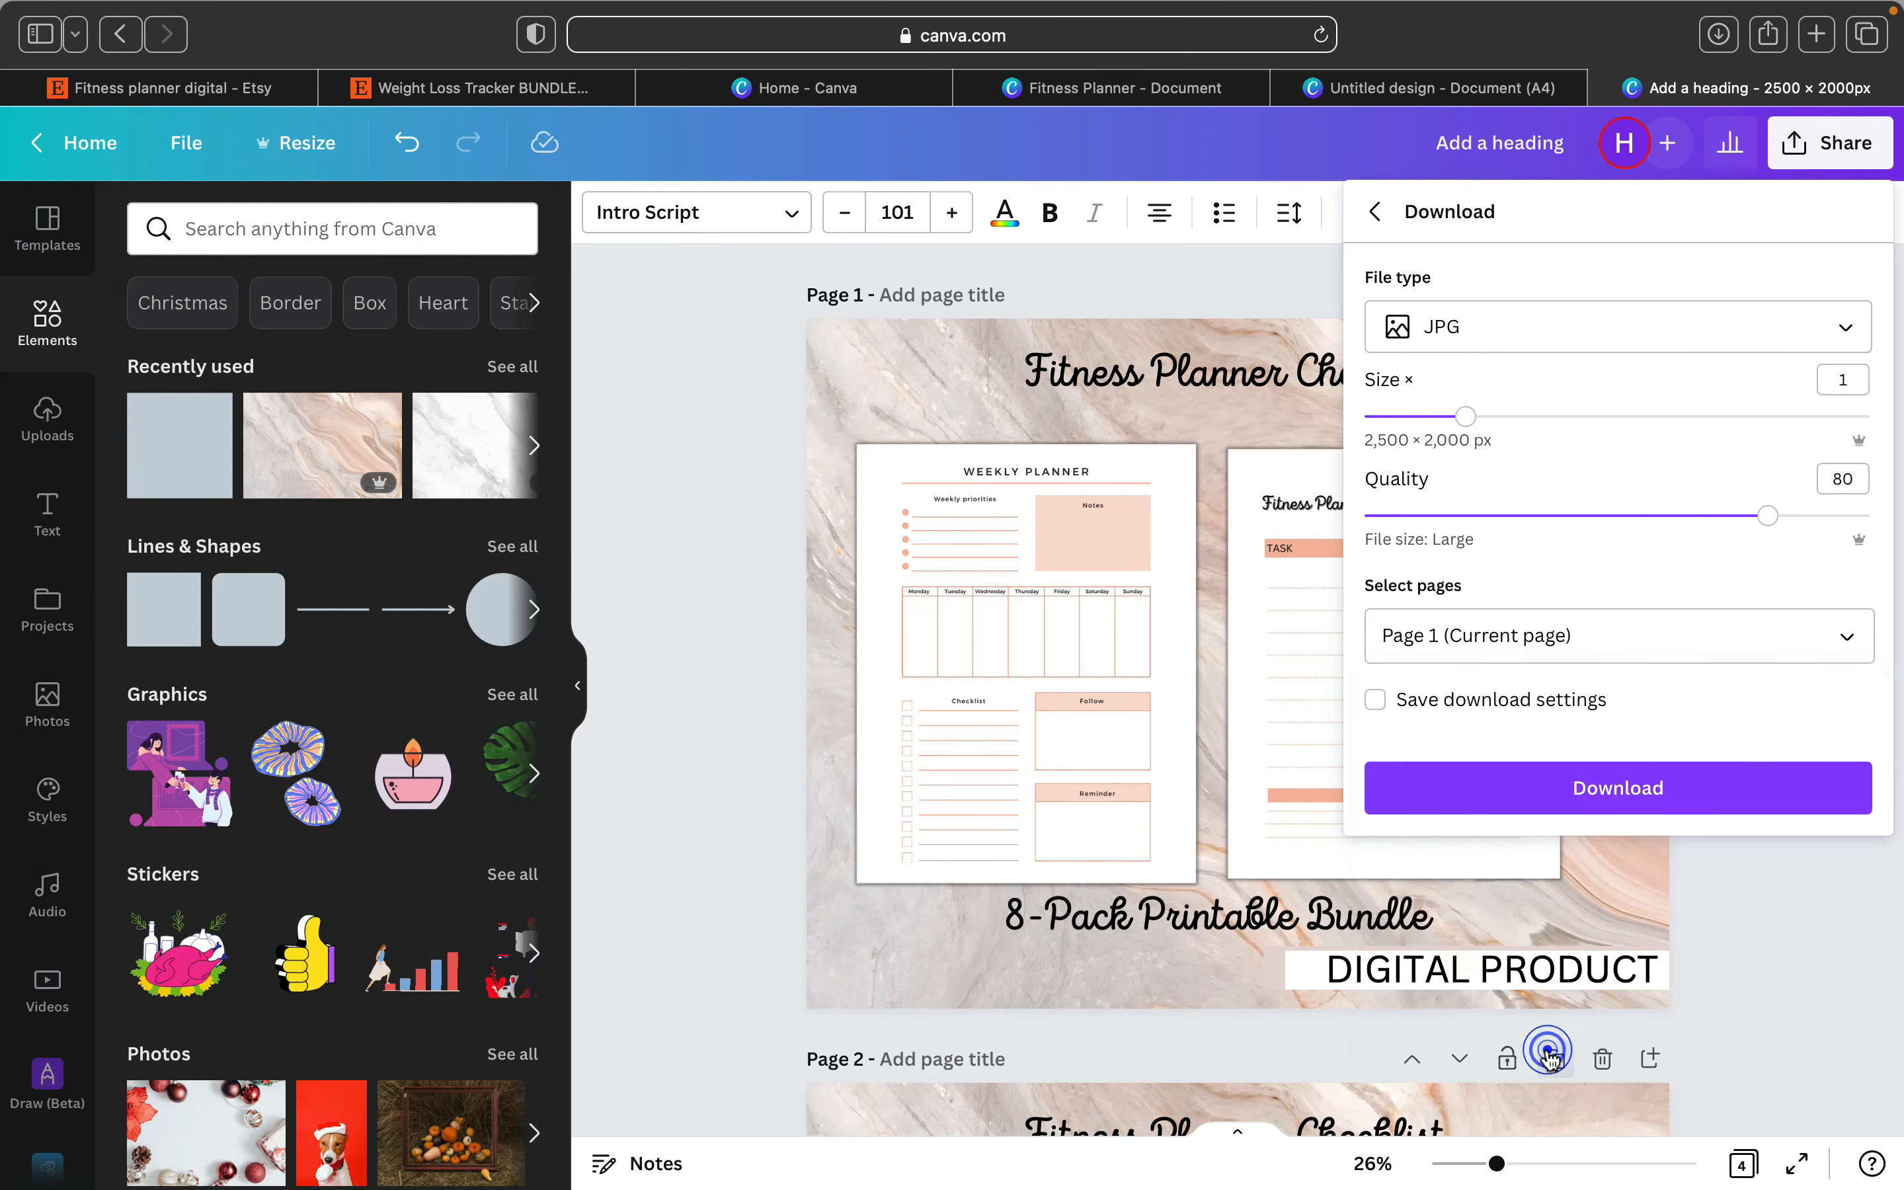
{"action": "left_click", "coordinate": [1580, 785]}
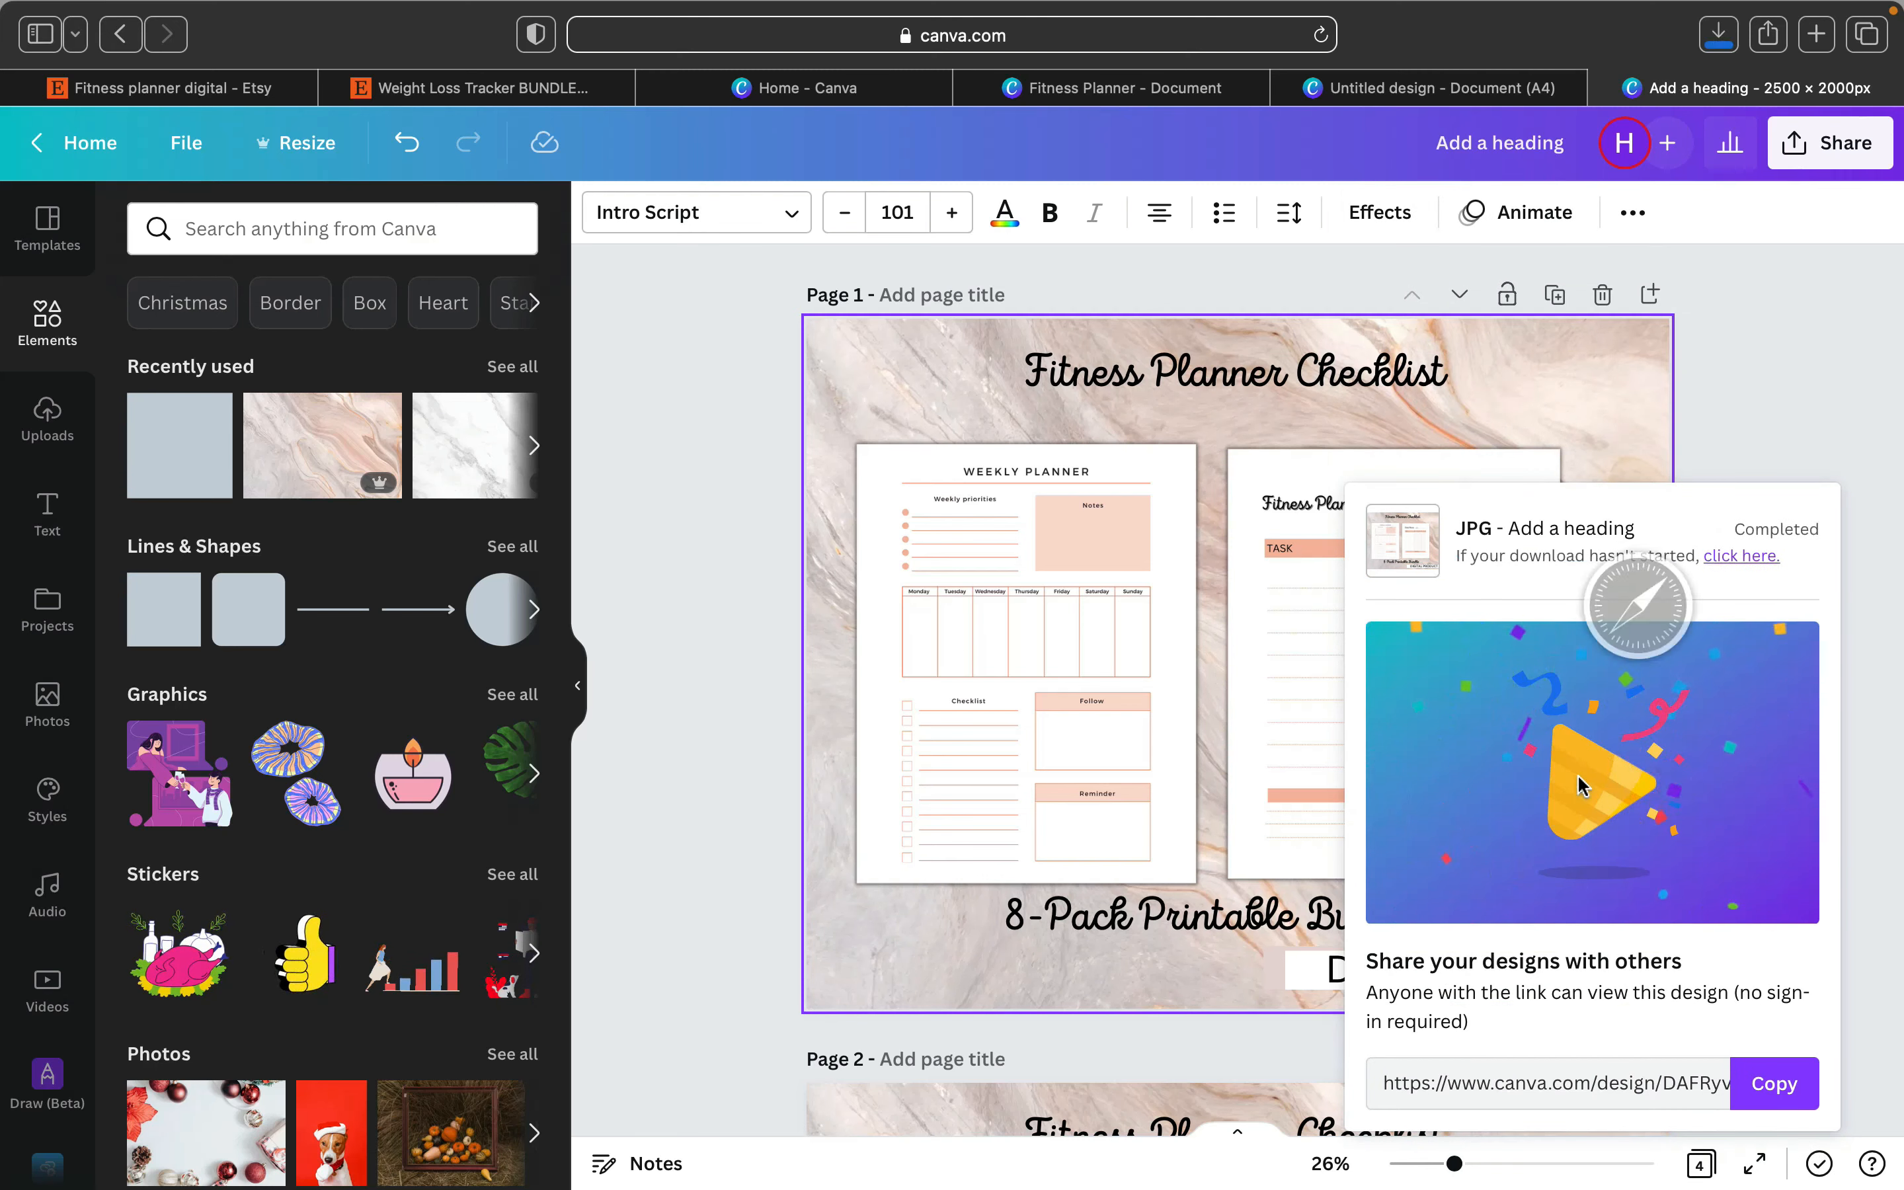
{"action": "left_click", "coordinate": [1742, 417]}
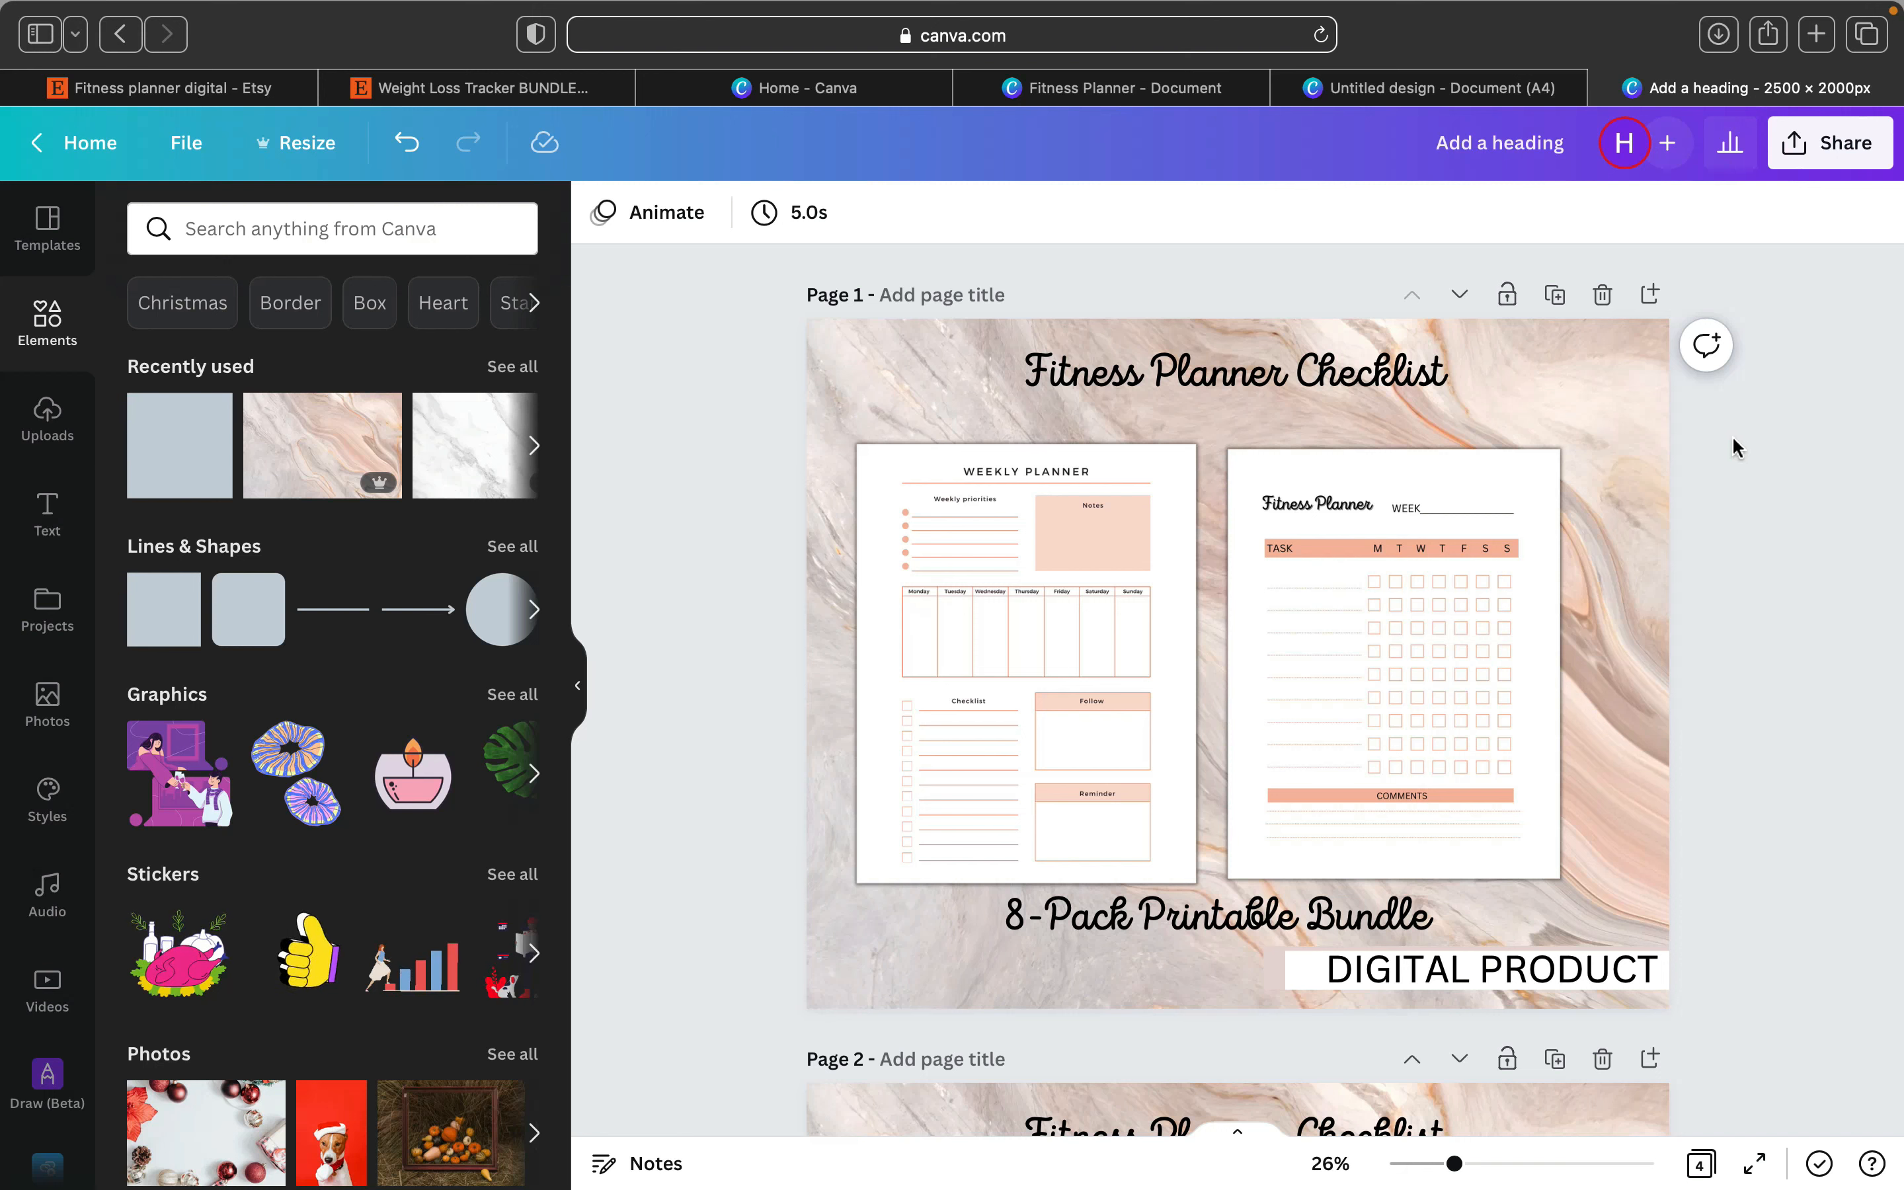
{"action": "scroll", "coordinate": [1656, 834], "scroll_direction": "down", "scroll_amount": 3}
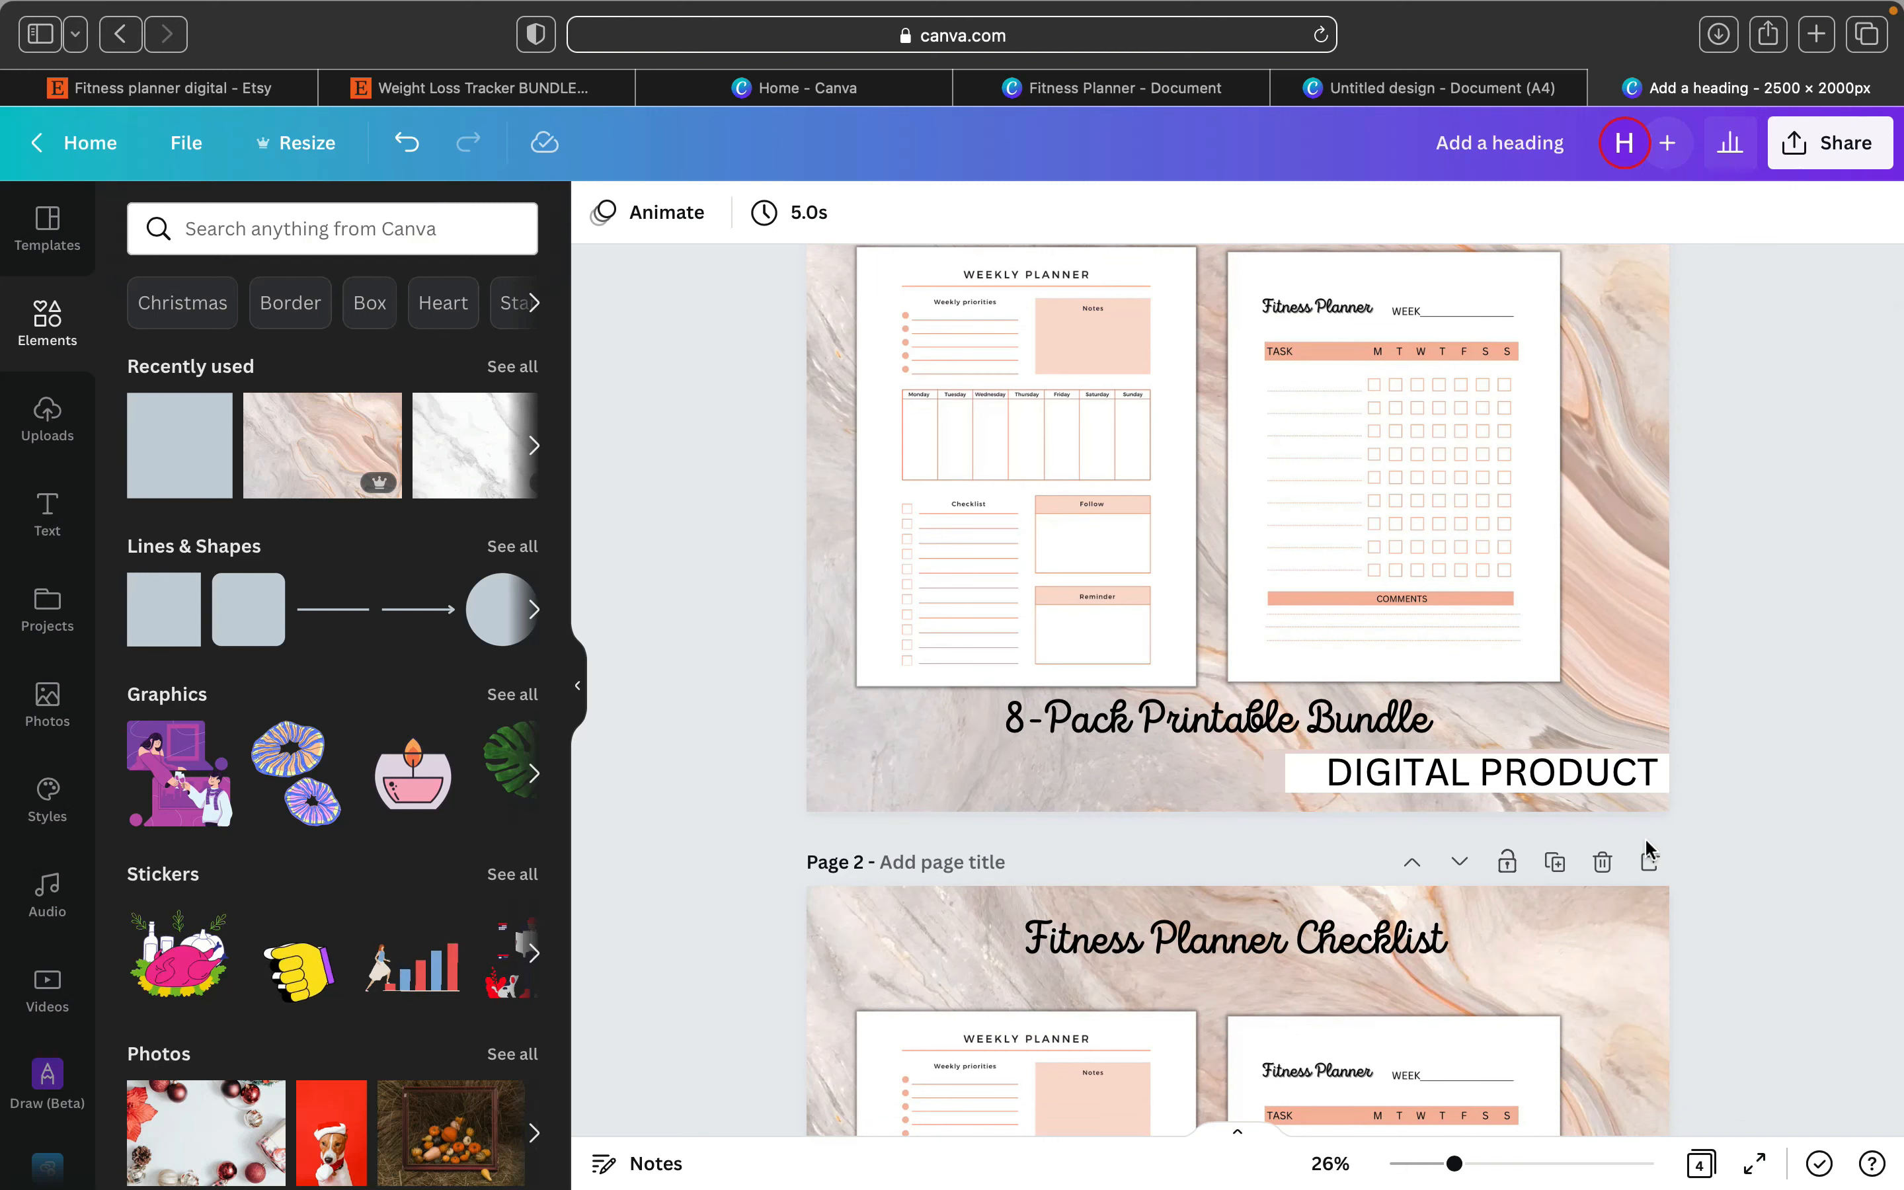
{"action": "scroll", "coordinate": [1648, 850], "scroll_direction": "down", "scroll_amount": 7}
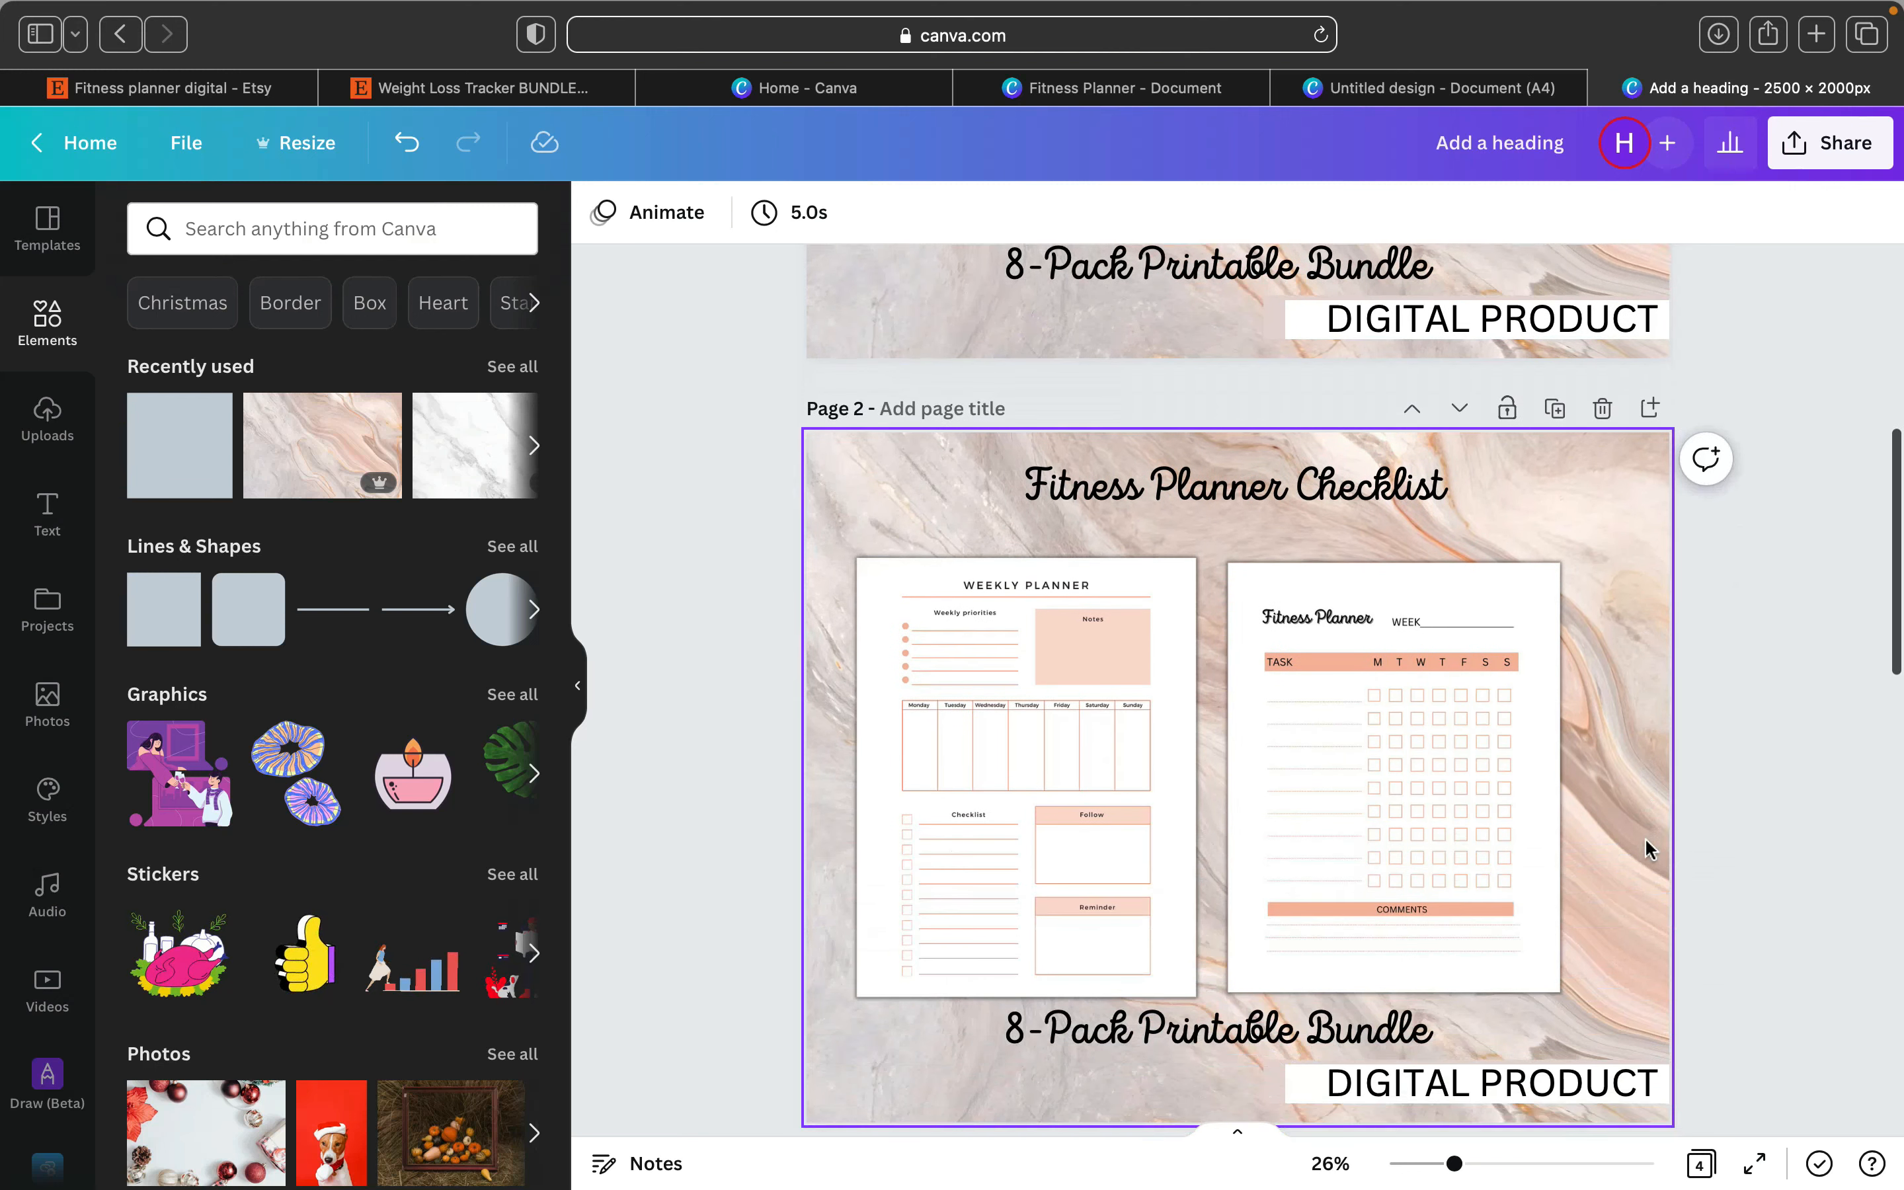
{"action": "scroll", "coordinate": [1648, 850], "scroll_direction": "down", "scroll_amount": 5}
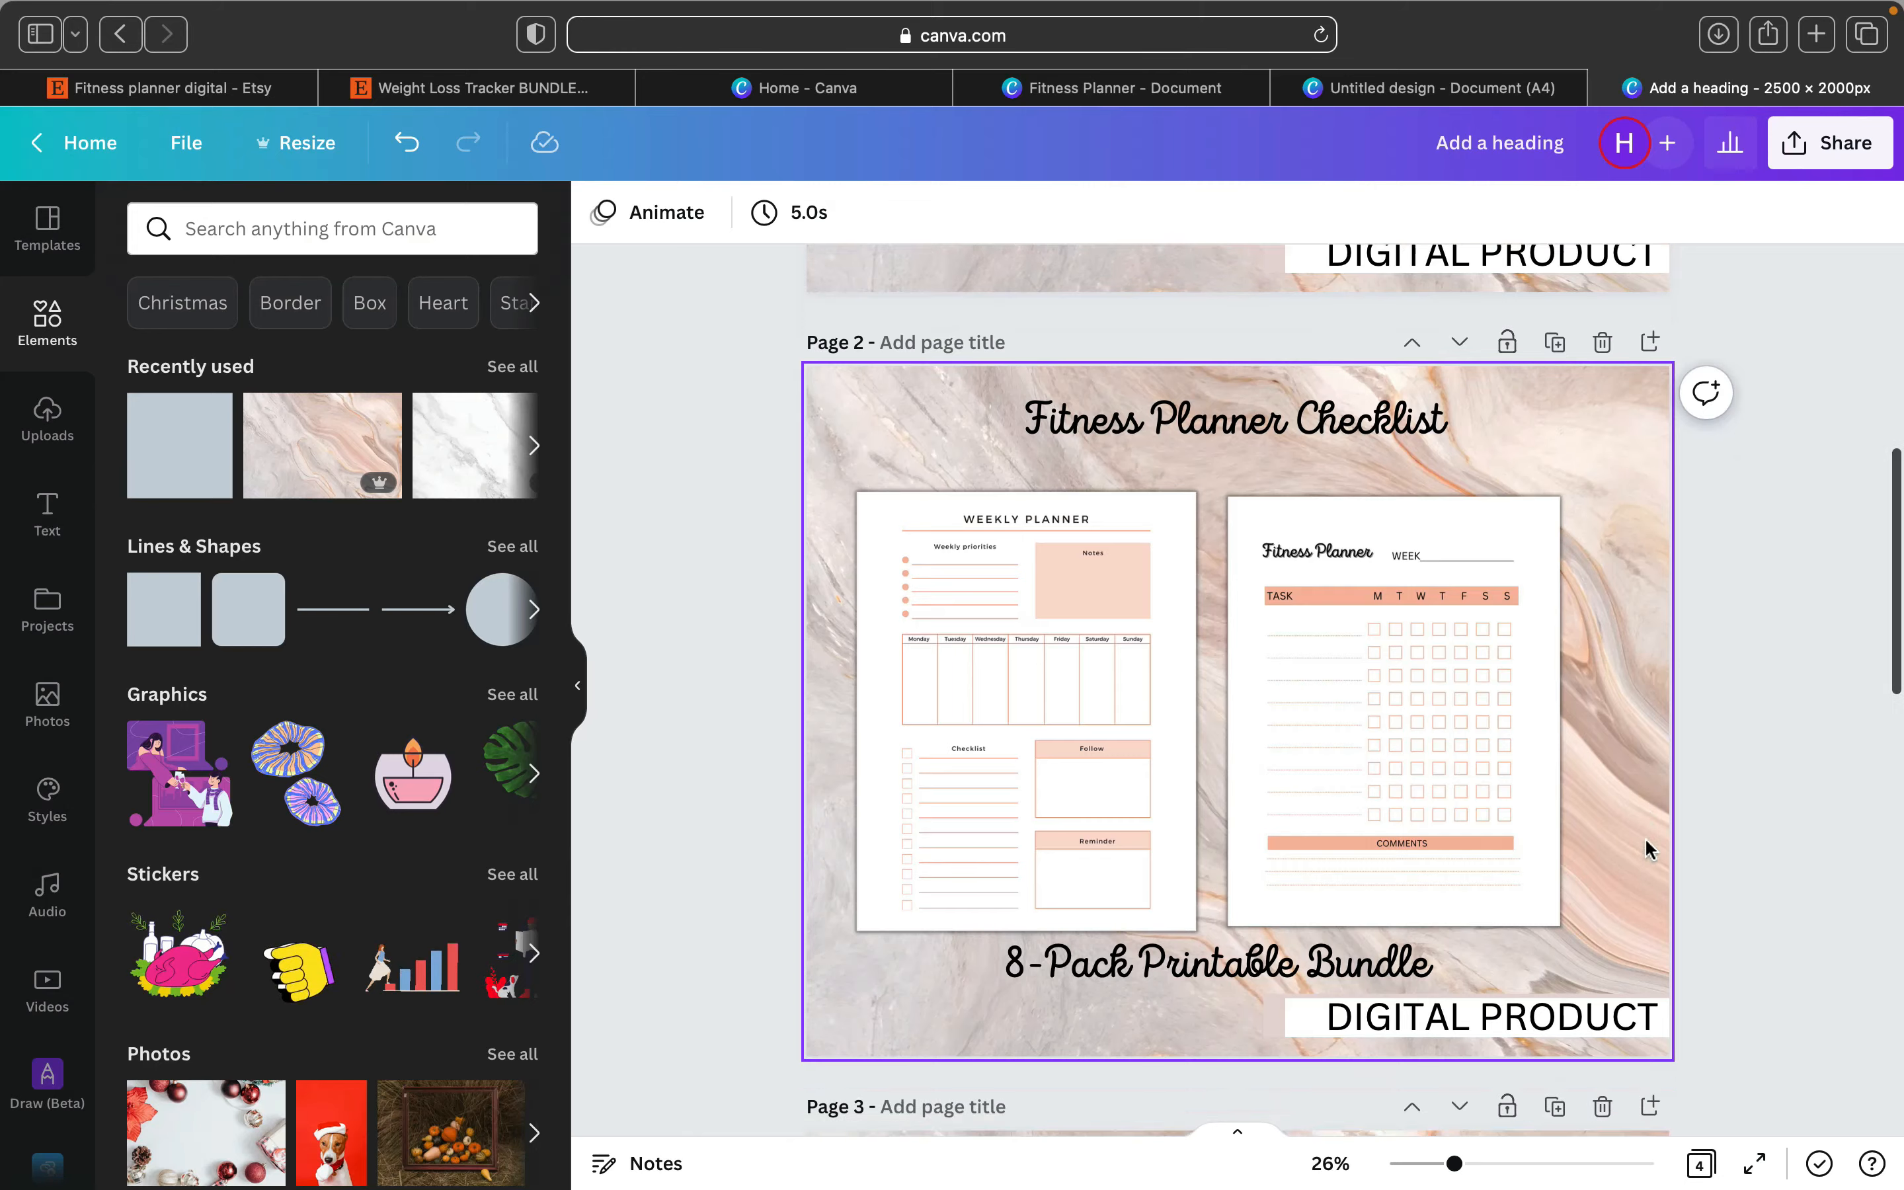